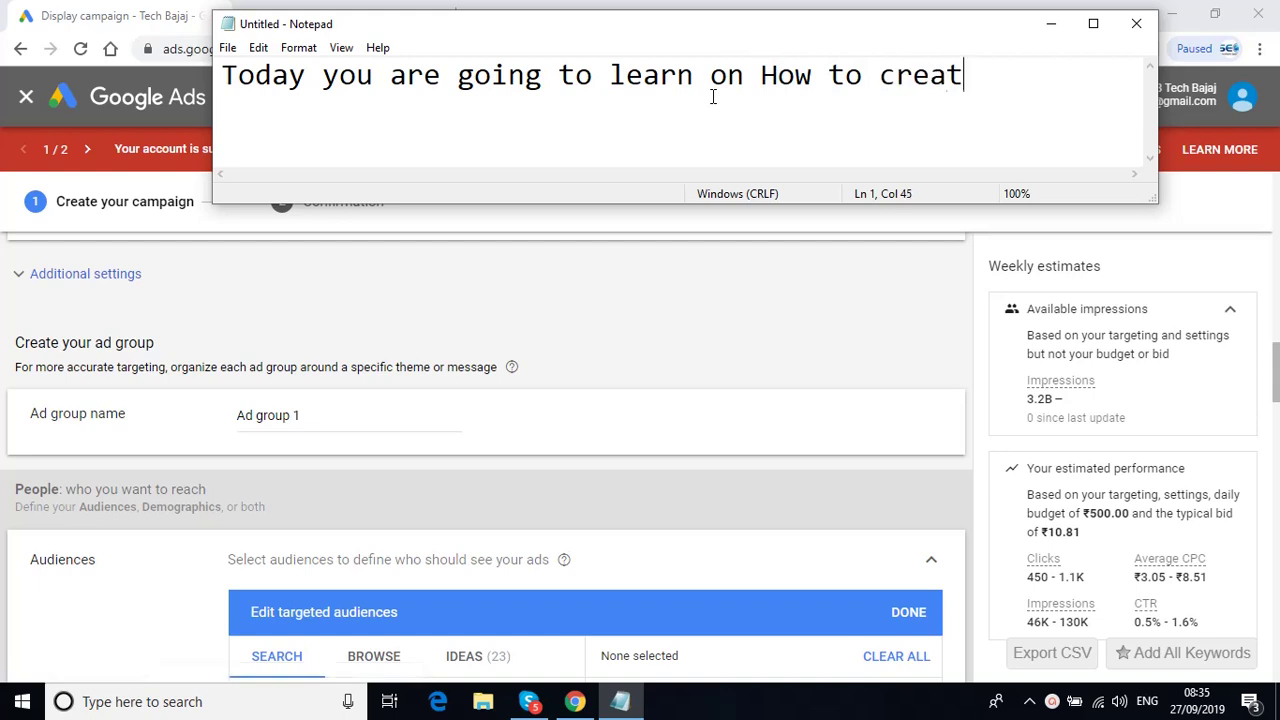
# - Complete the note's first line to read "Today you are going to learn on How to create Ad Groups in Google Display Campaign"
pyautogui.write('Gr')
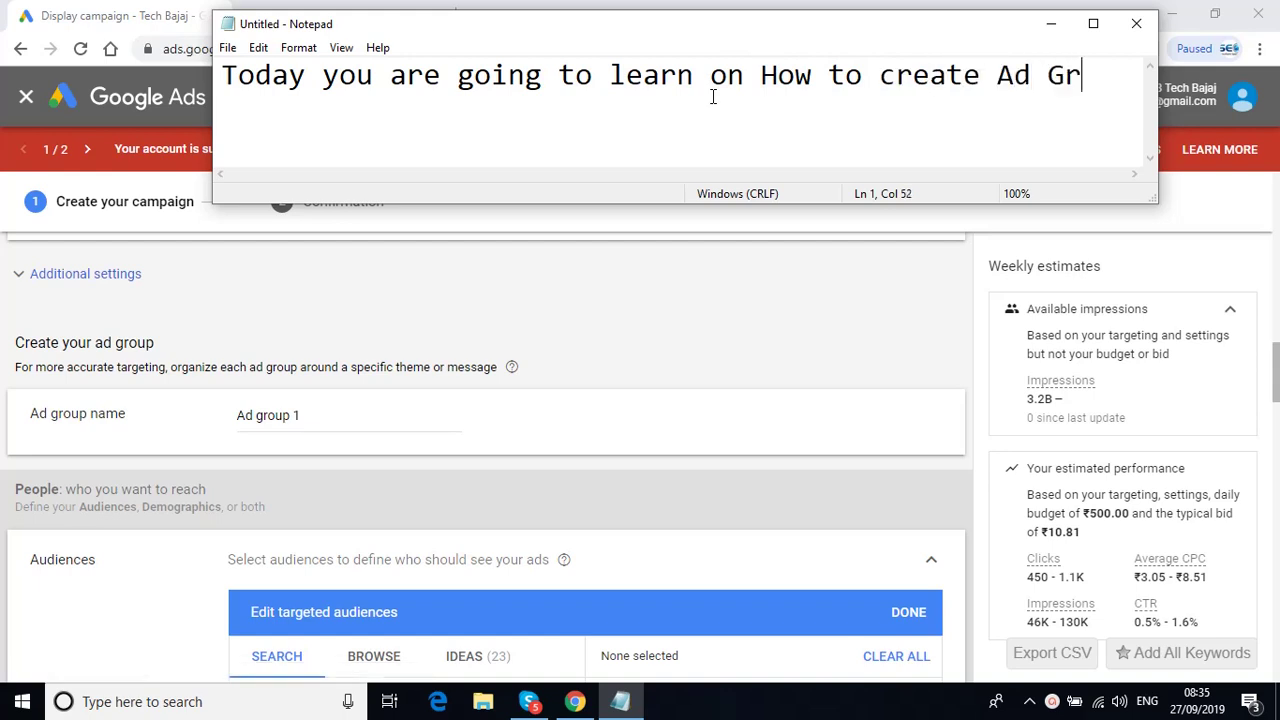
pyautogui.write('oups i')
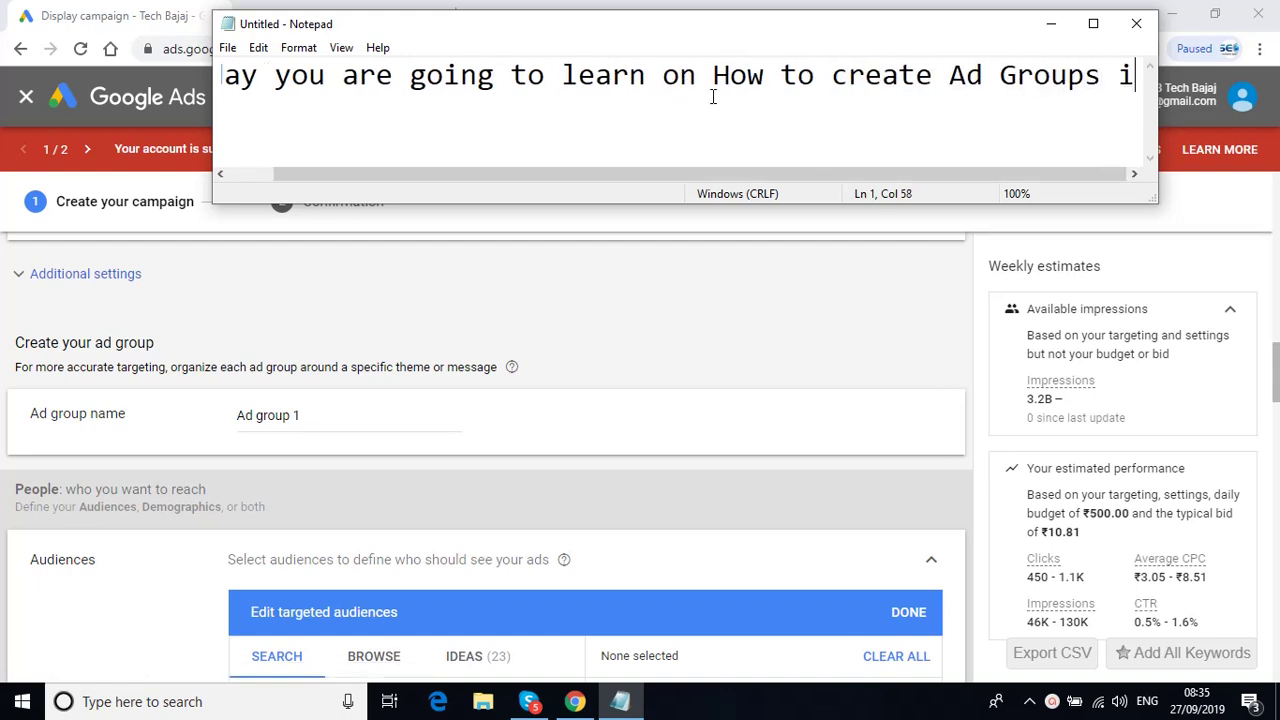
pyautogui.write('n Google ')
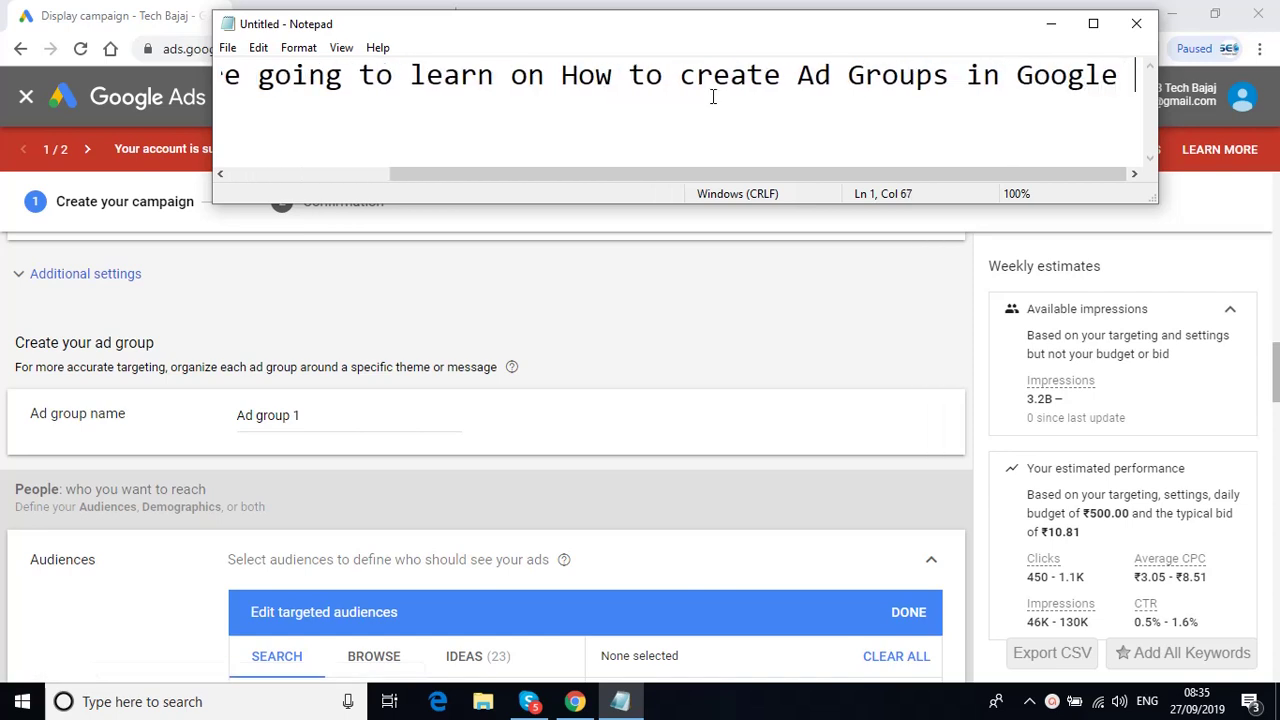
pyautogui.write('Display')
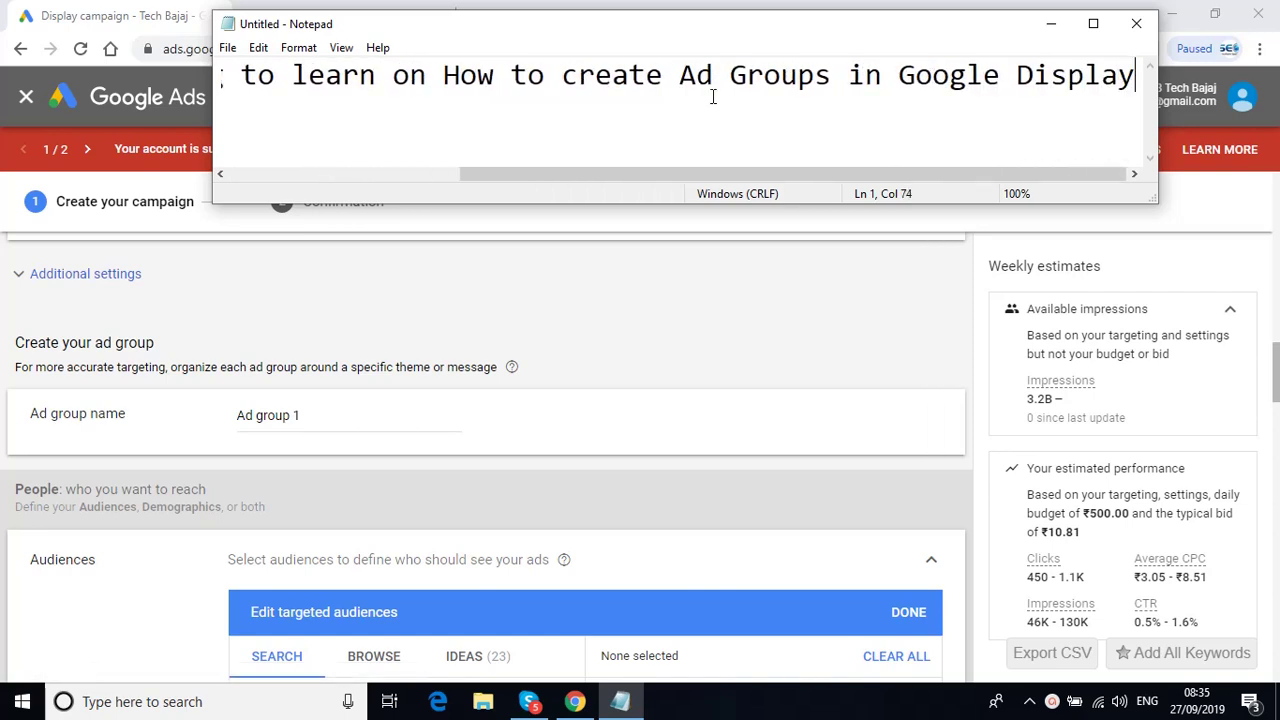
pyautogui.write(' Campaign')
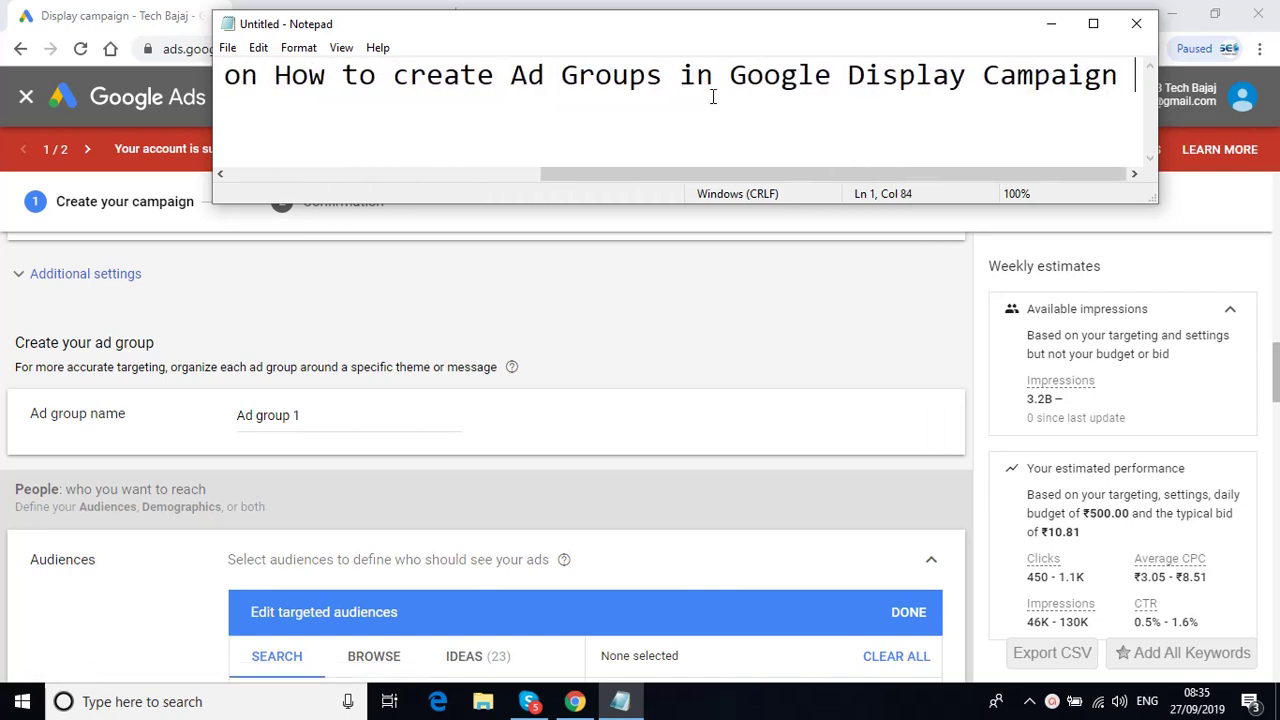
# - Leave a blank line below the heading and add the item "1. Define the Ad Group Name:"
pyautogui.press('Return')
pyautogui.press('Return')
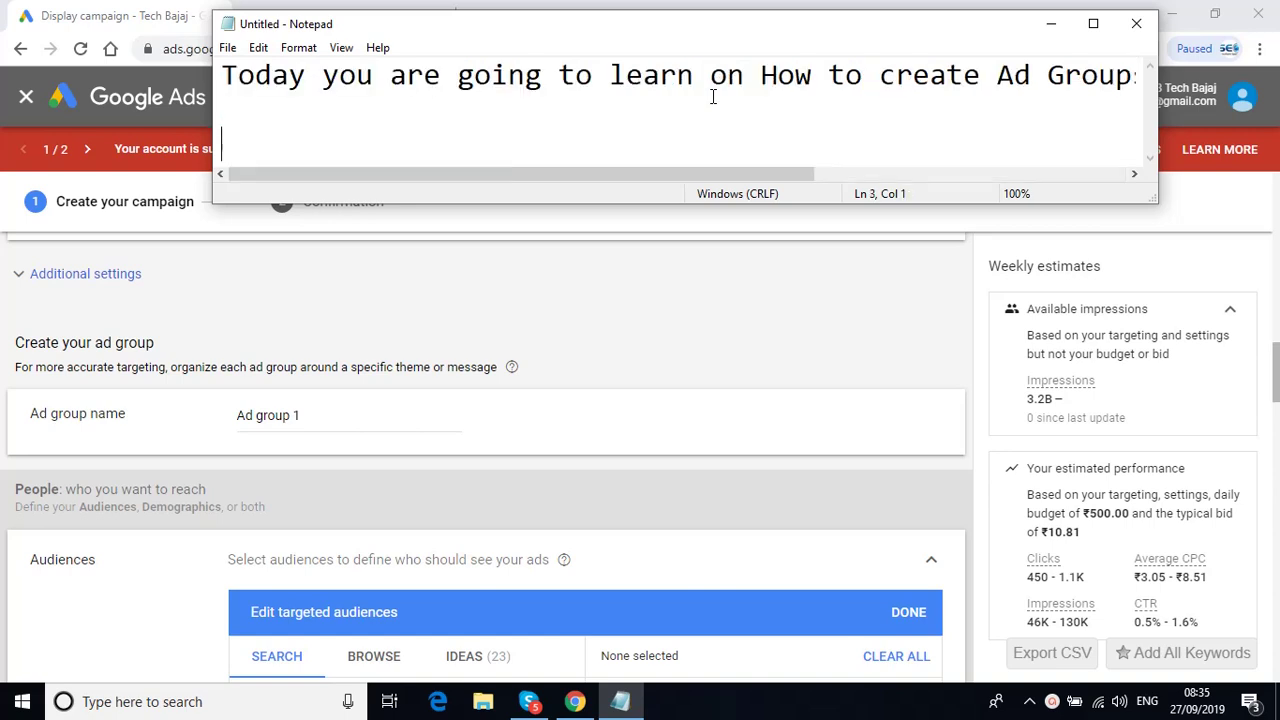
pyautogui.write('1. Define t')
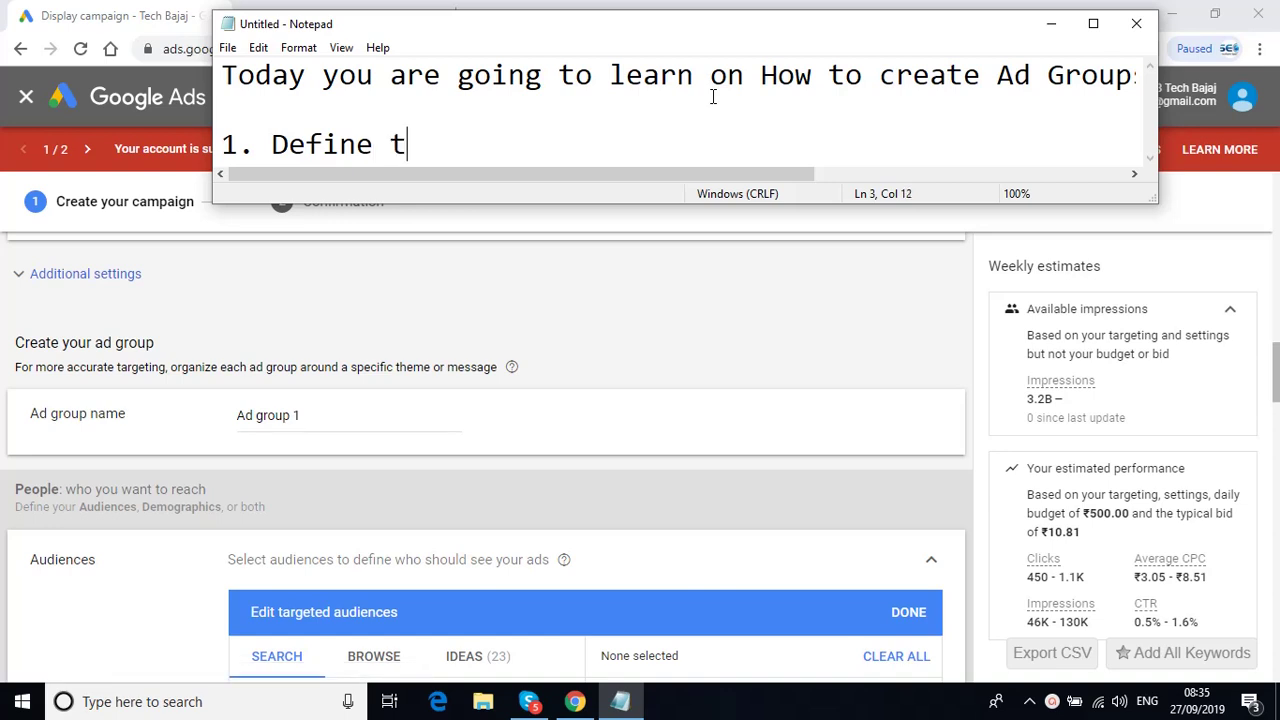
pyautogui.write('he Ad Group')
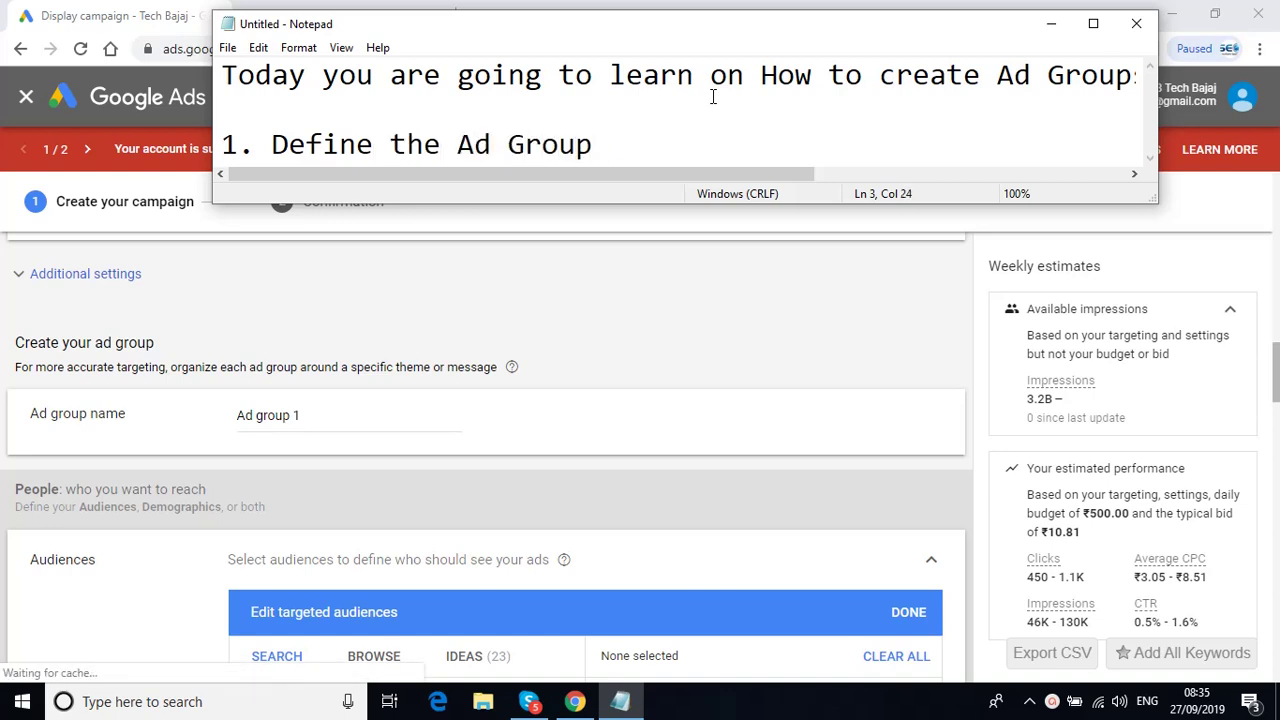
pyautogui.write(' Name:')
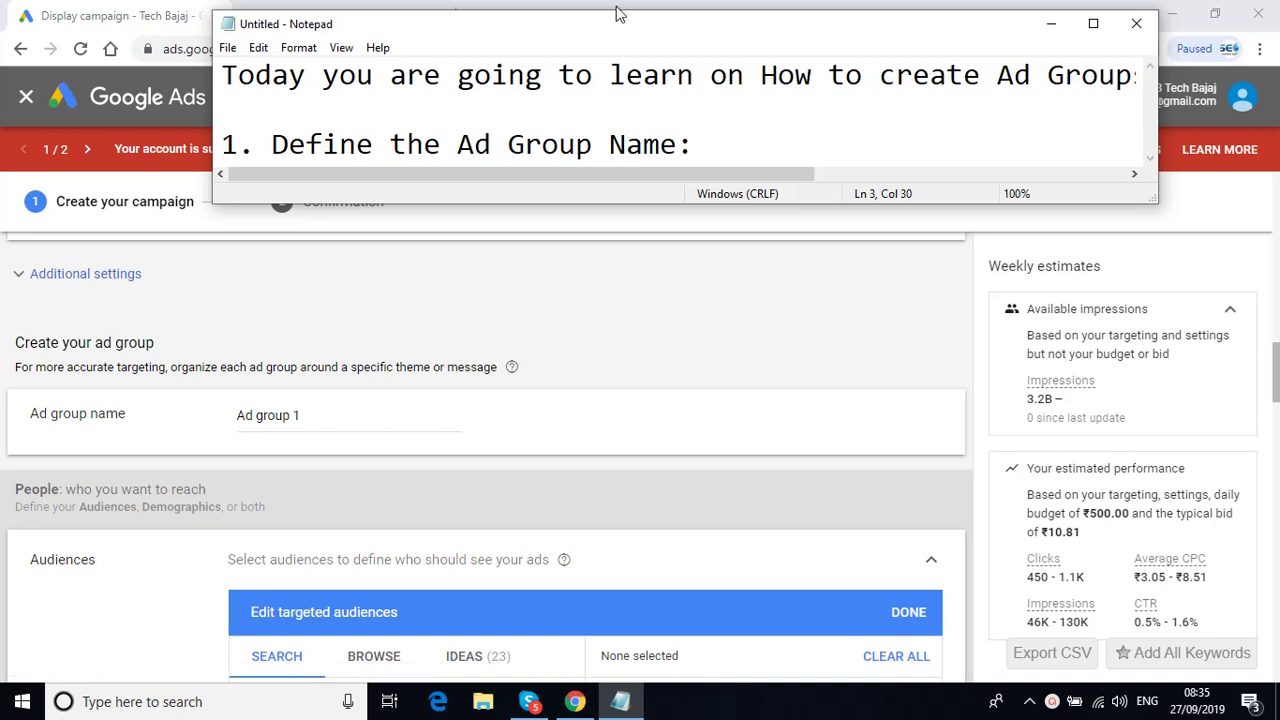
# - Switch to Google Ads and rename the ad group as "Fleetroot School Bus Tracking"
pyautogui.click(350, 423)
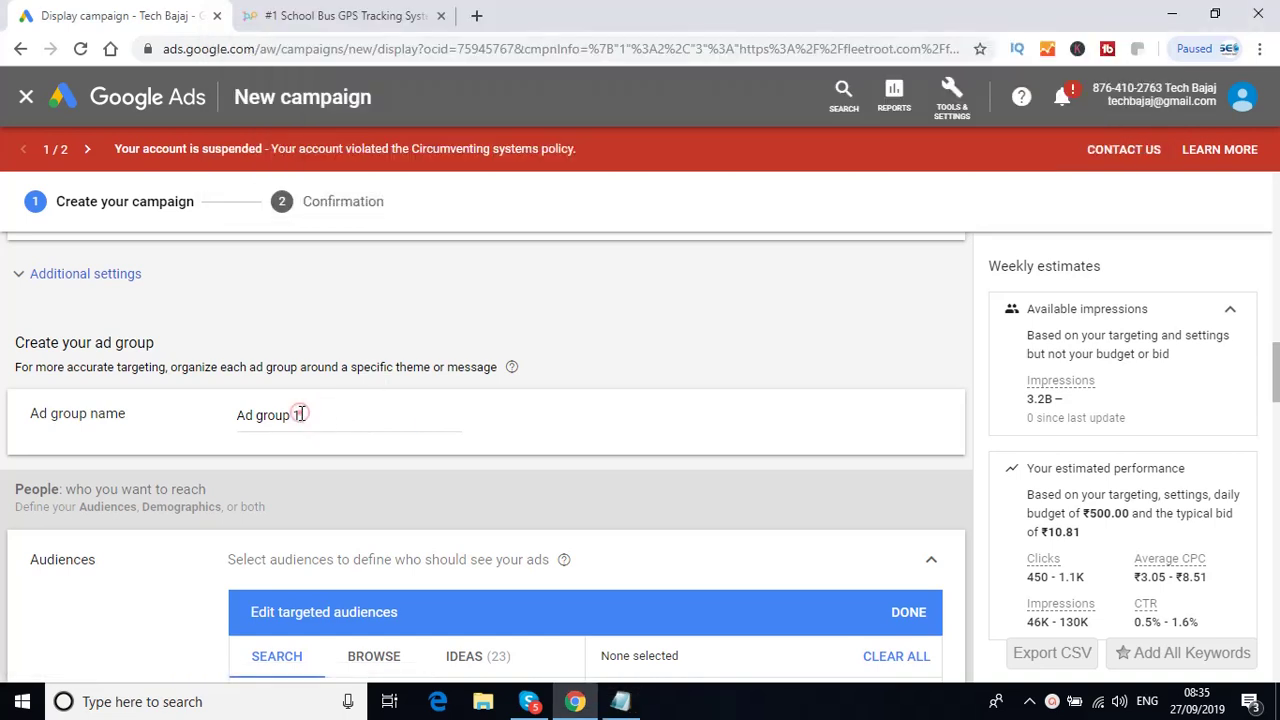
pyautogui.click(301, 414)
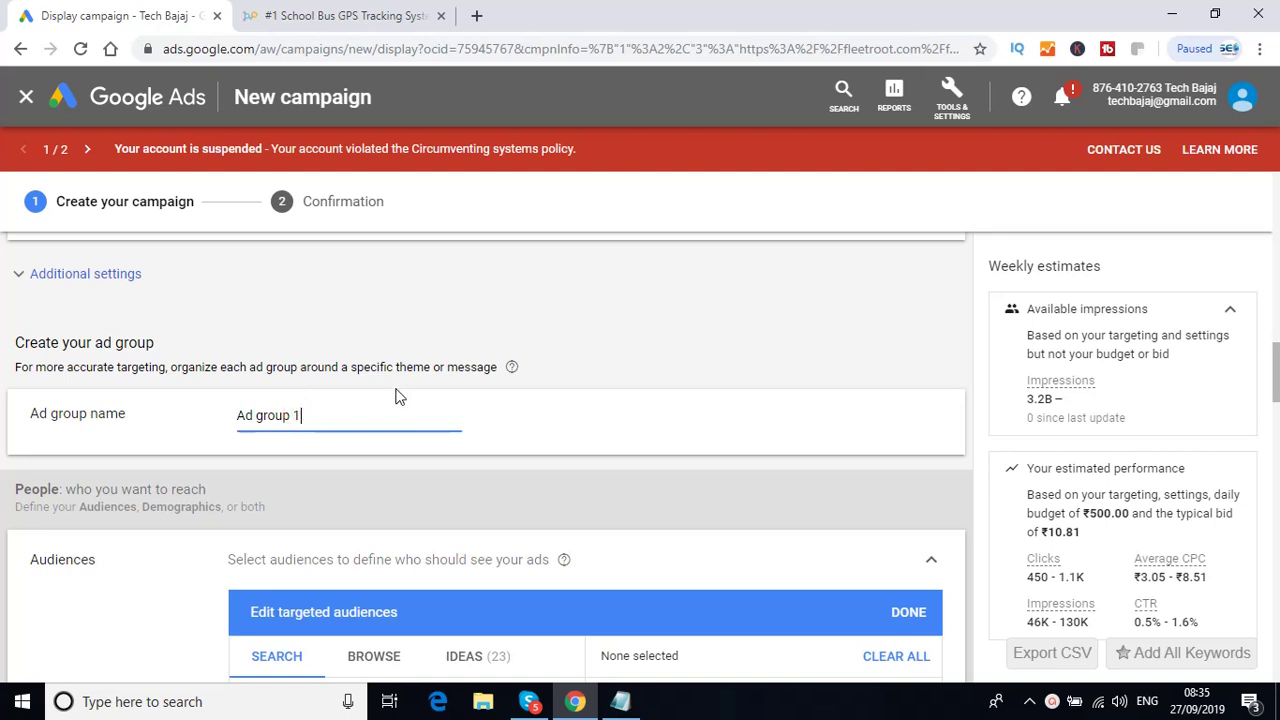
pyautogui.hotkey('ctrl', 'a')
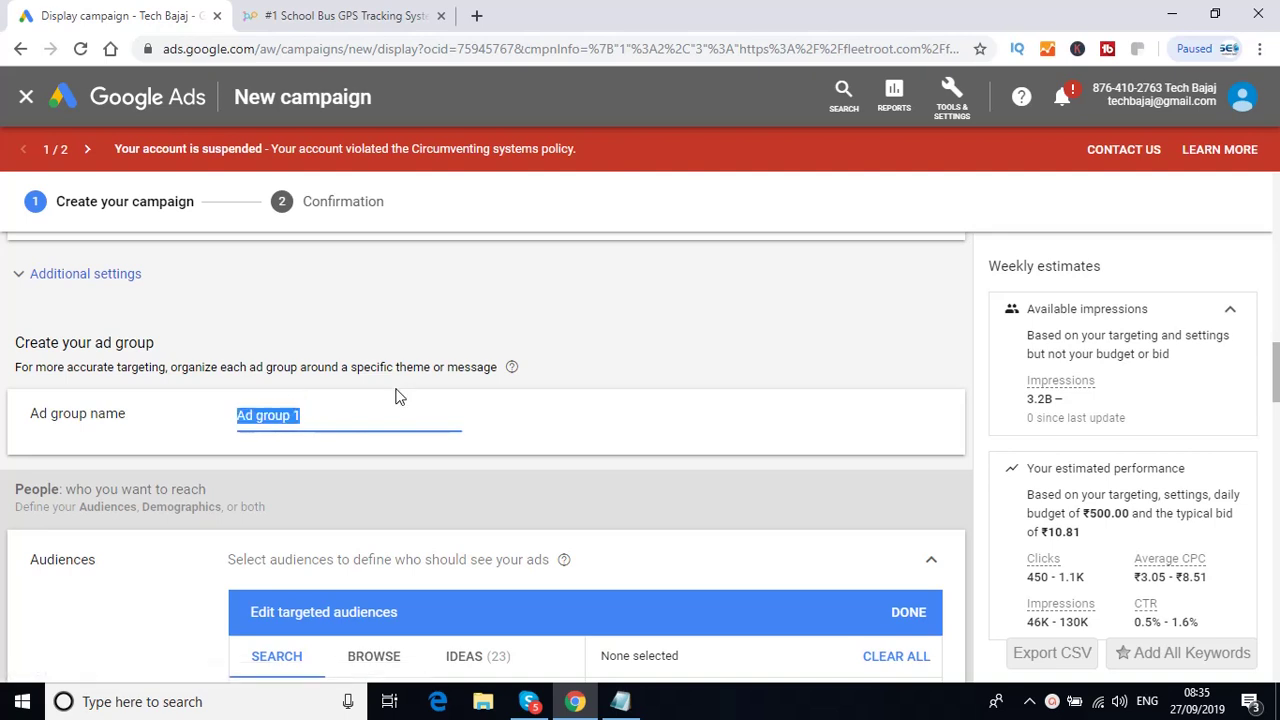
pyautogui.press('BackSpace')
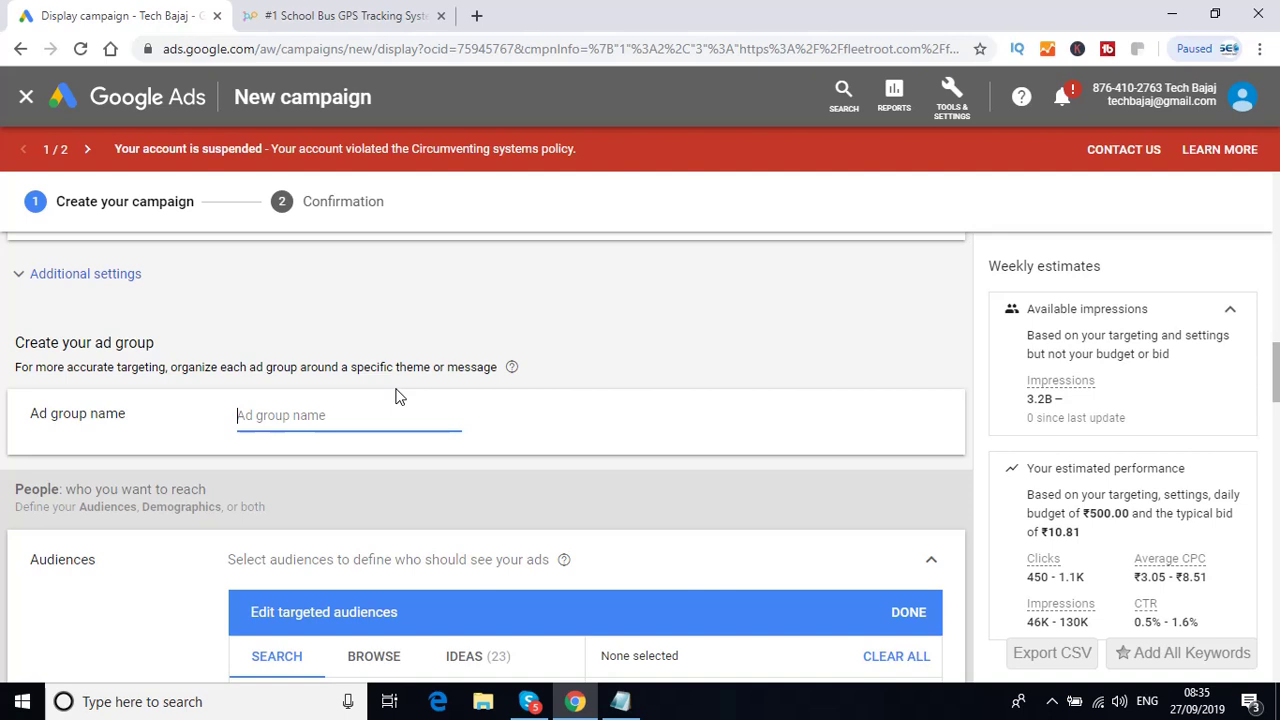
pyautogui.write('F')
pyautogui.write('leetroot')
# - Switch to Notepad, remove the colon ending item 1 and add "2. The next step is to define the audience" below it
pyautogui.click(618, 703)
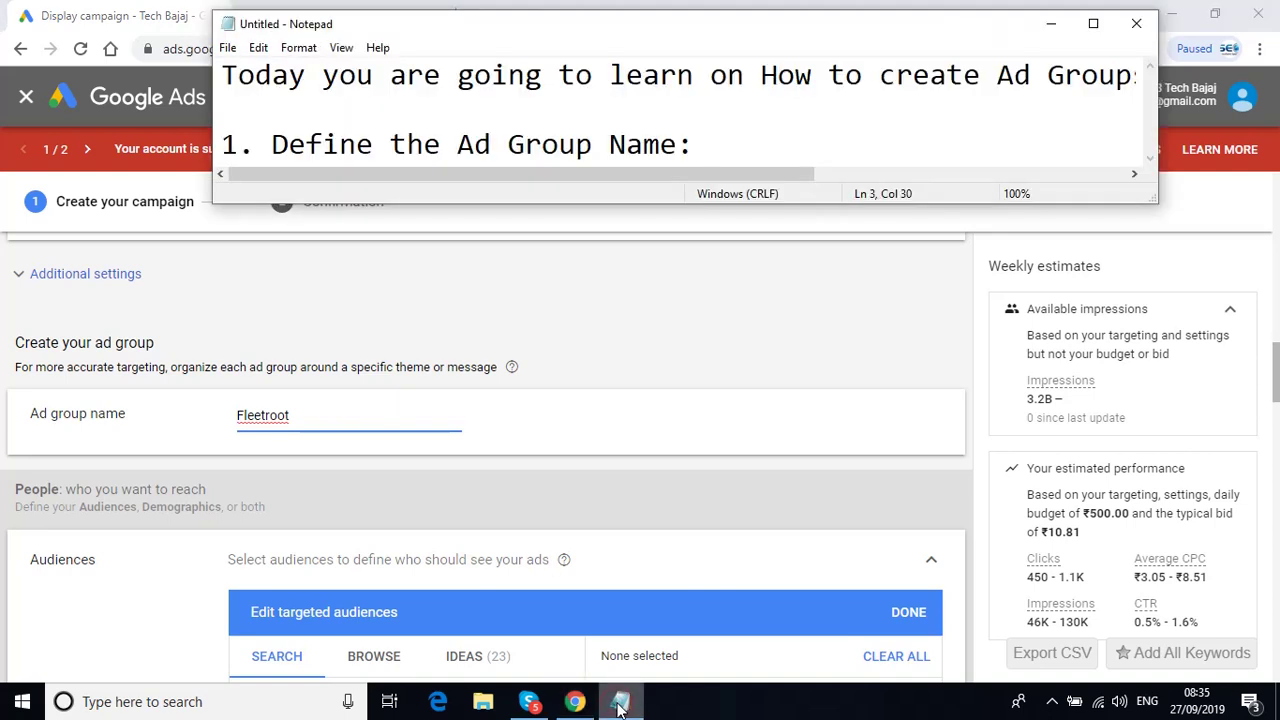
pyautogui.press('BackSpace')
pyautogui.press('Return')
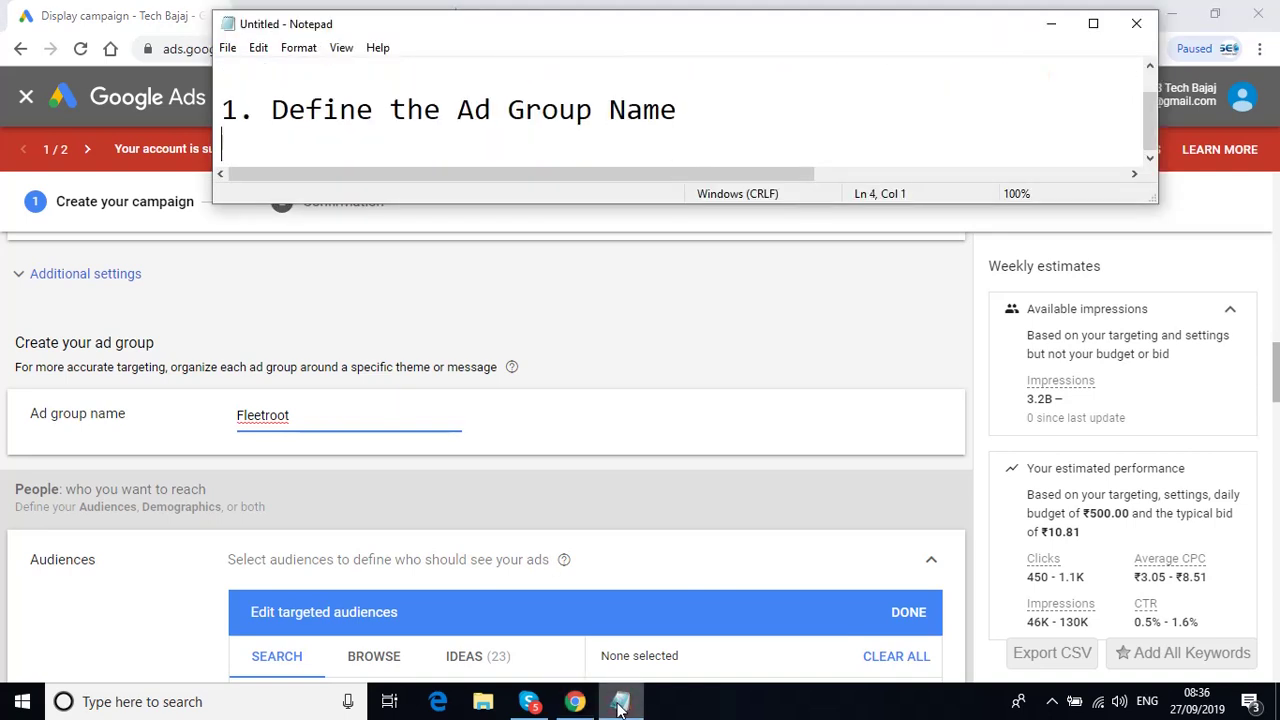
pyautogui.write('2. The ')
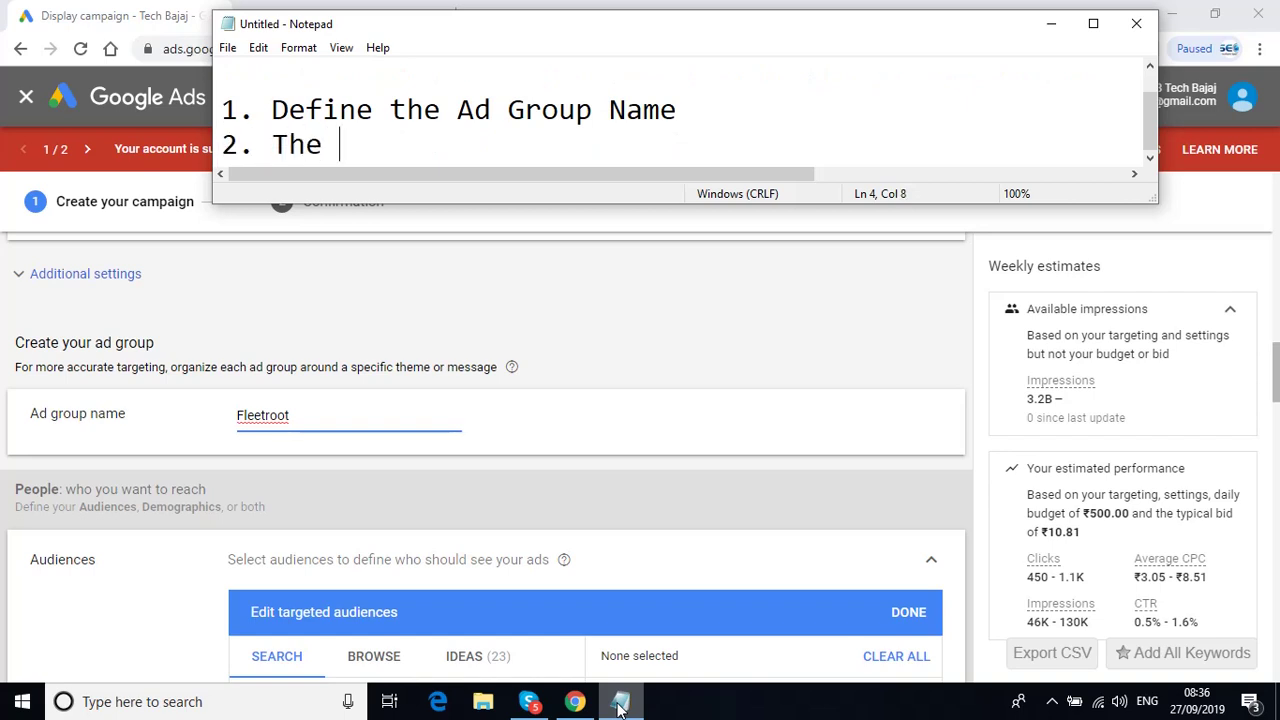
pyautogui.write('next ste')
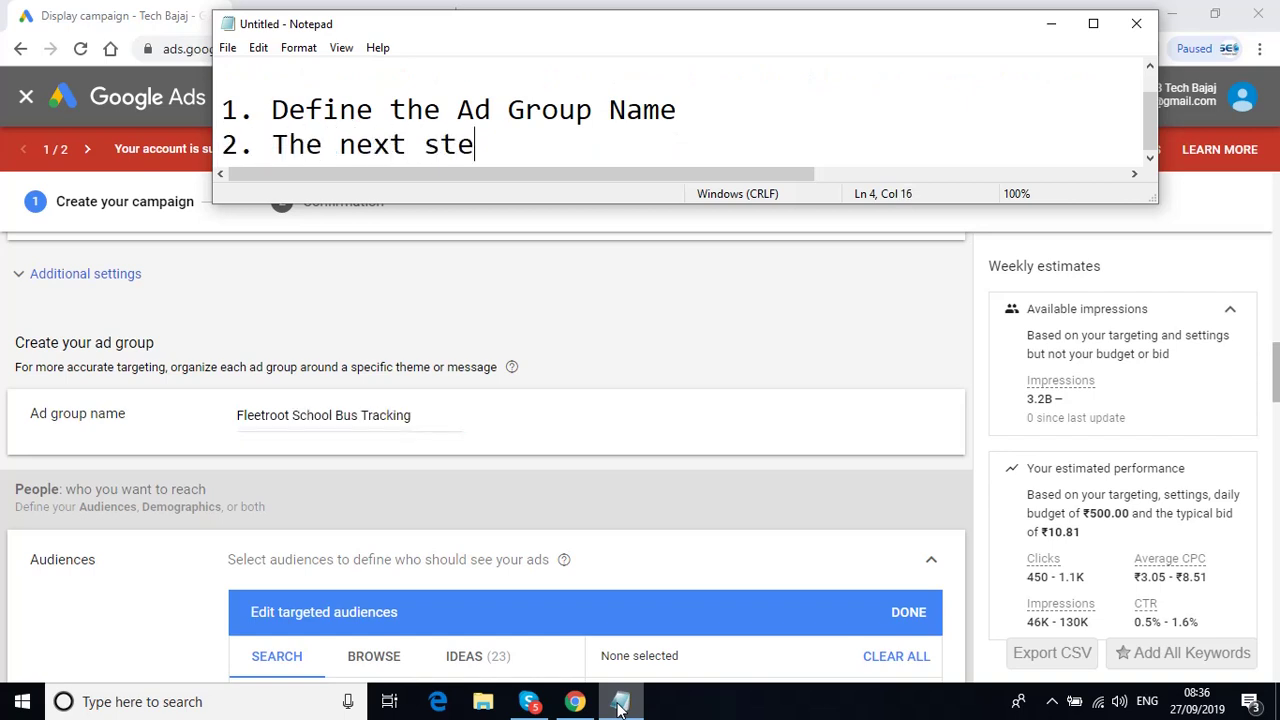
pyautogui.write('p is to ')
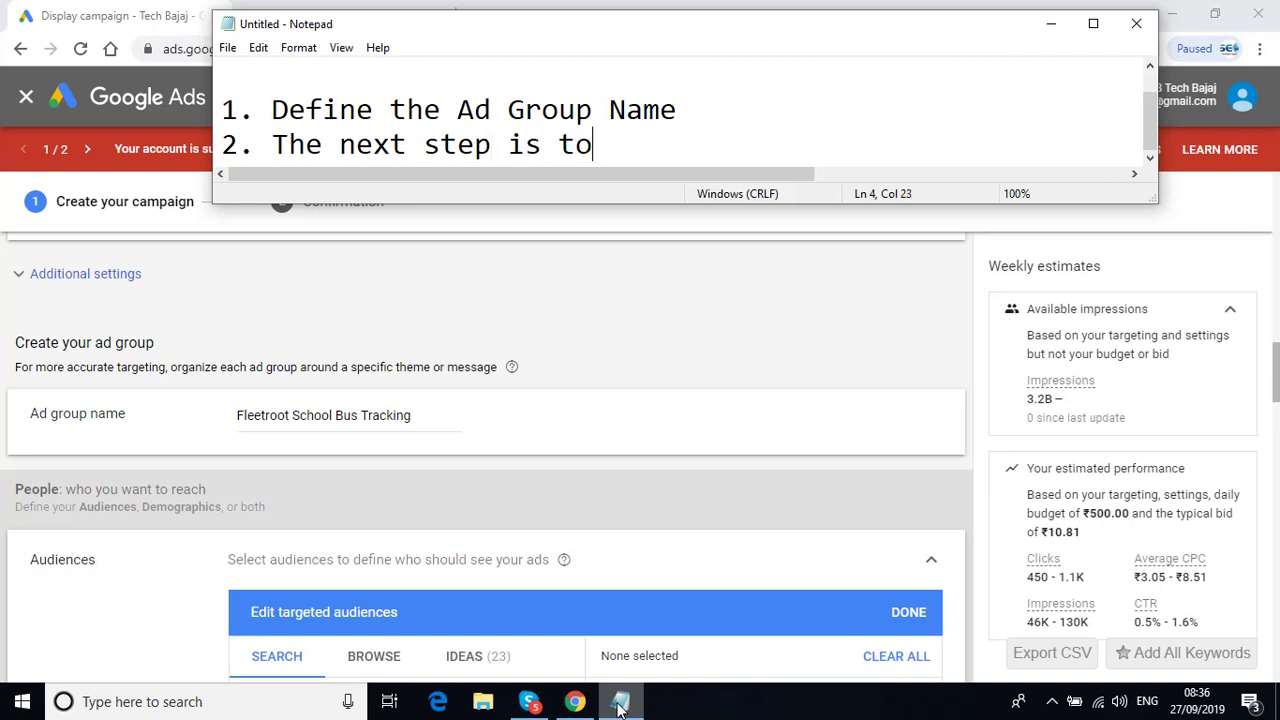
pyautogui.write('define t')
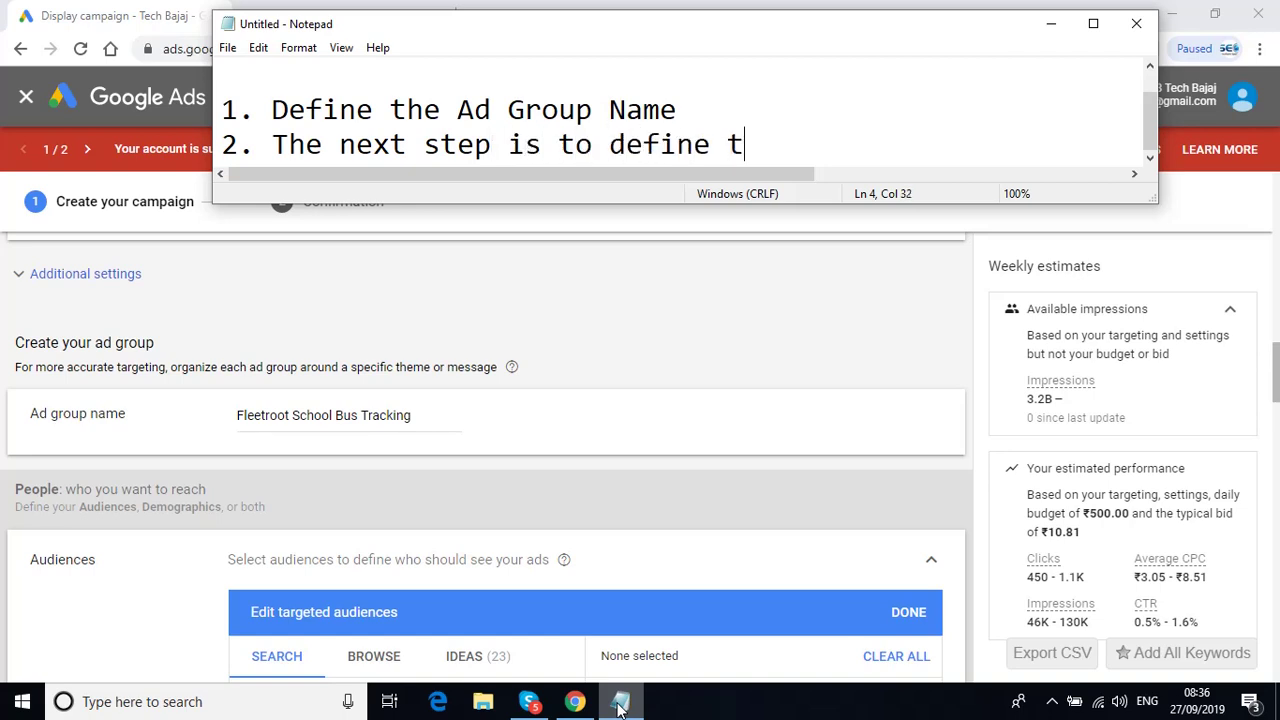
pyautogui.write('he audience')
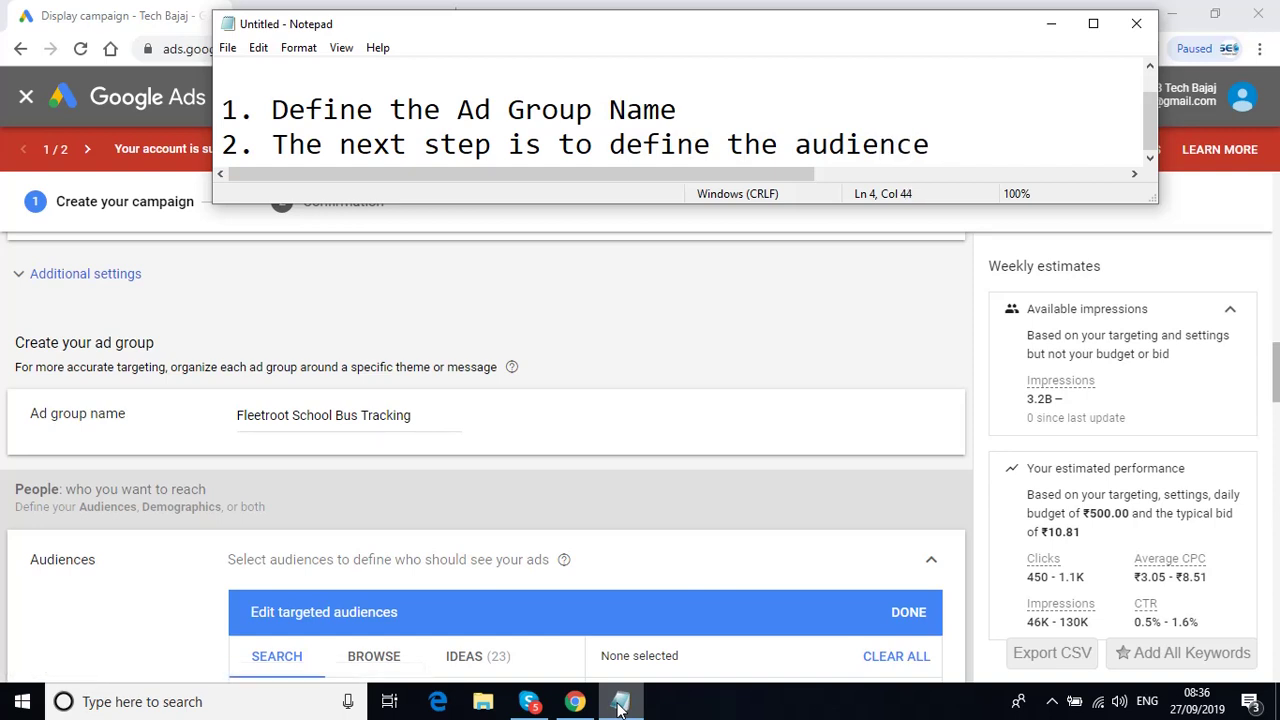
# - Add the indented line "here we will select only one option in the audience" under item 2
pyautogui.press('Return')
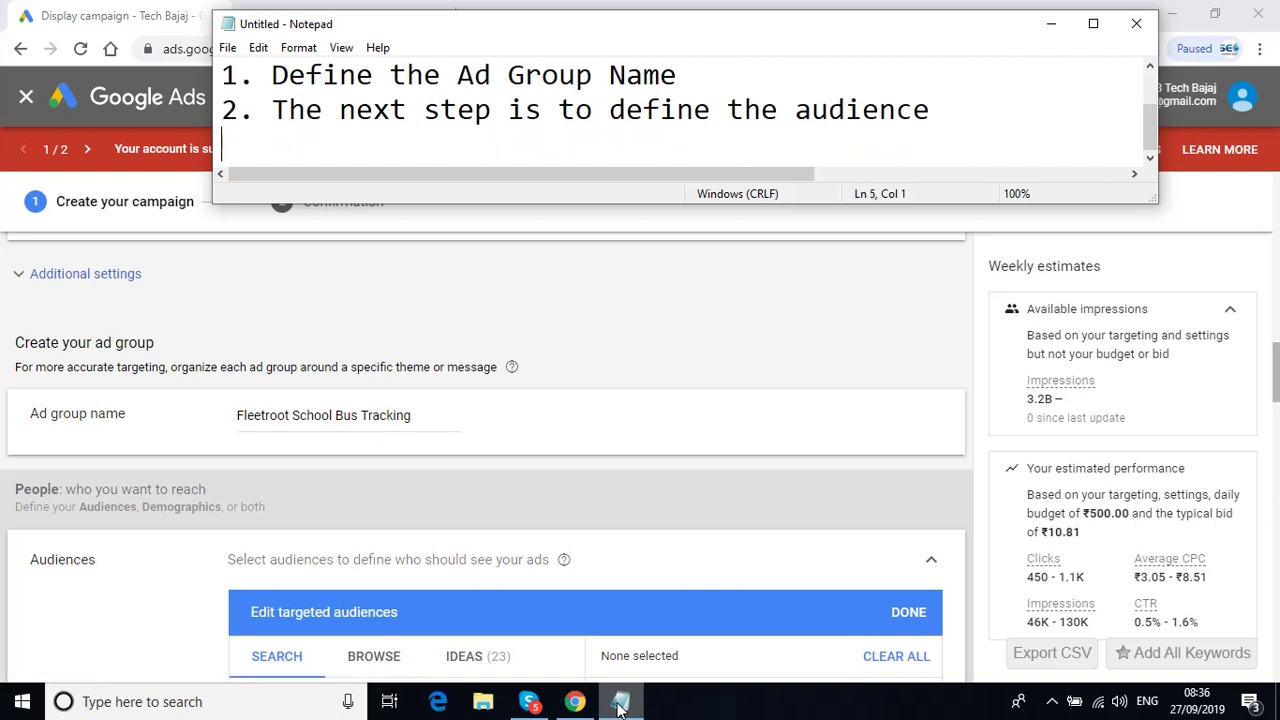
pyautogui.write('here we will ')
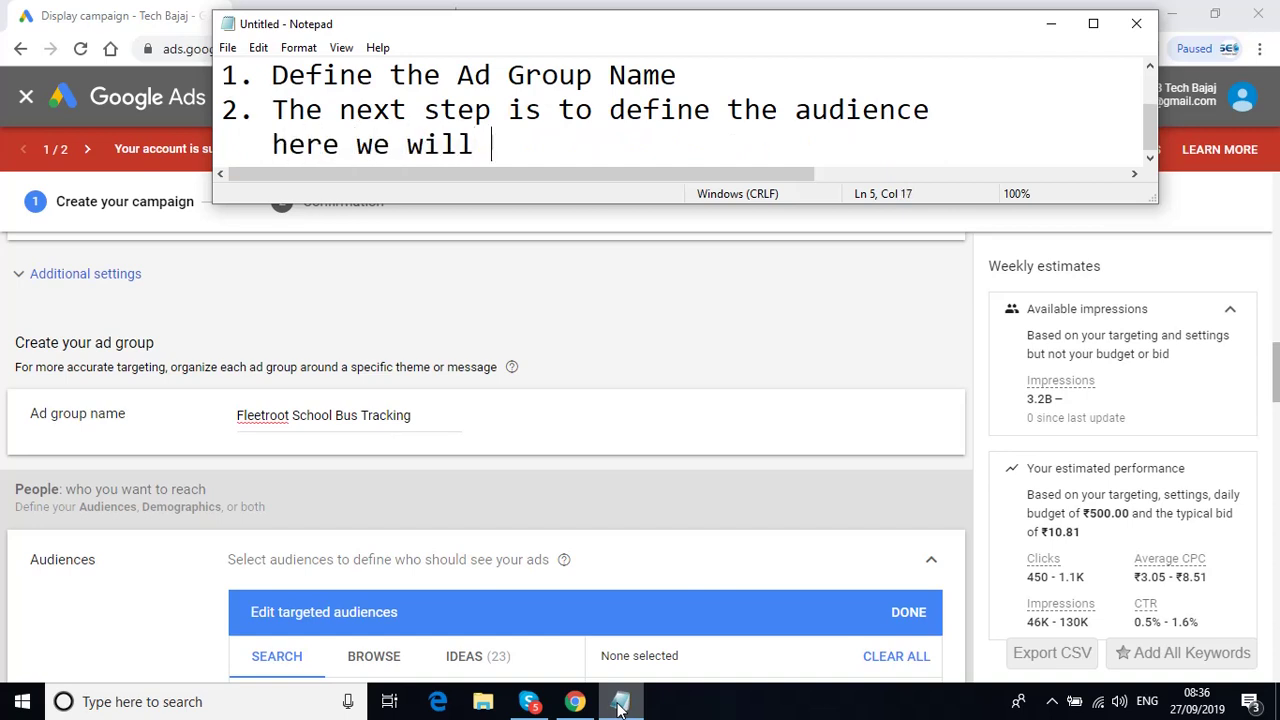
pyautogui.write('select onl')
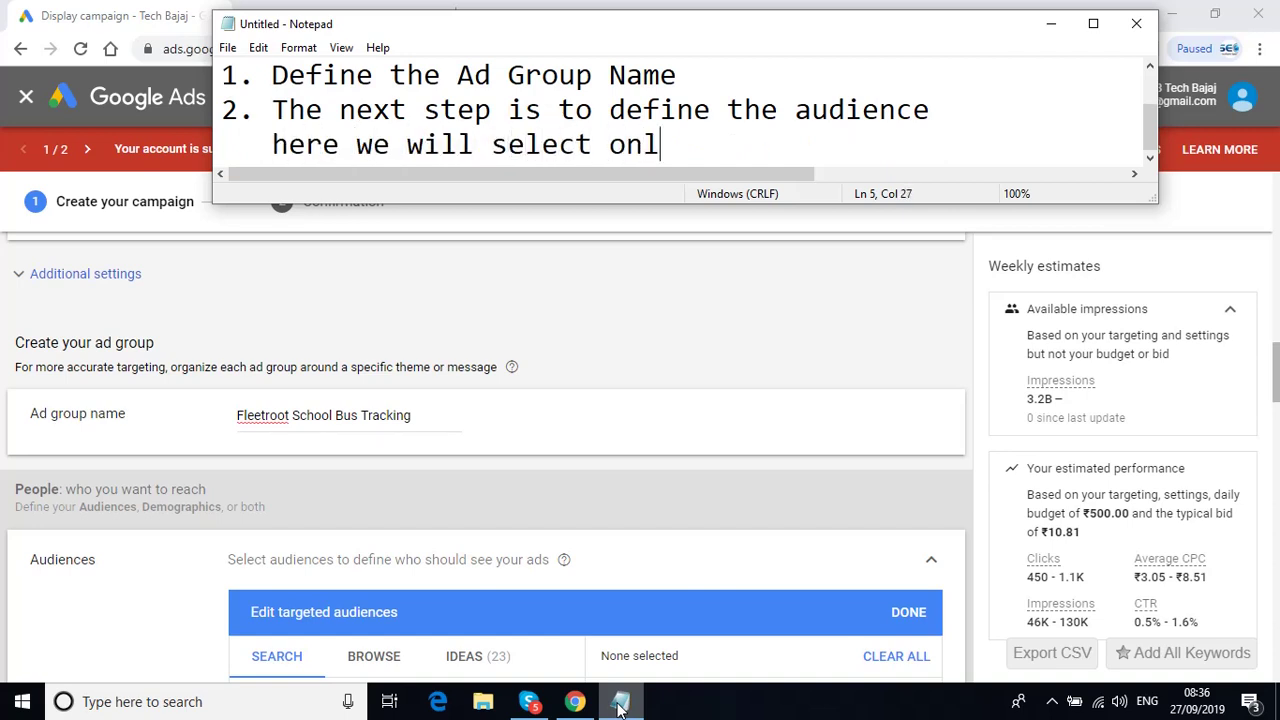
pyautogui.write('y one ')
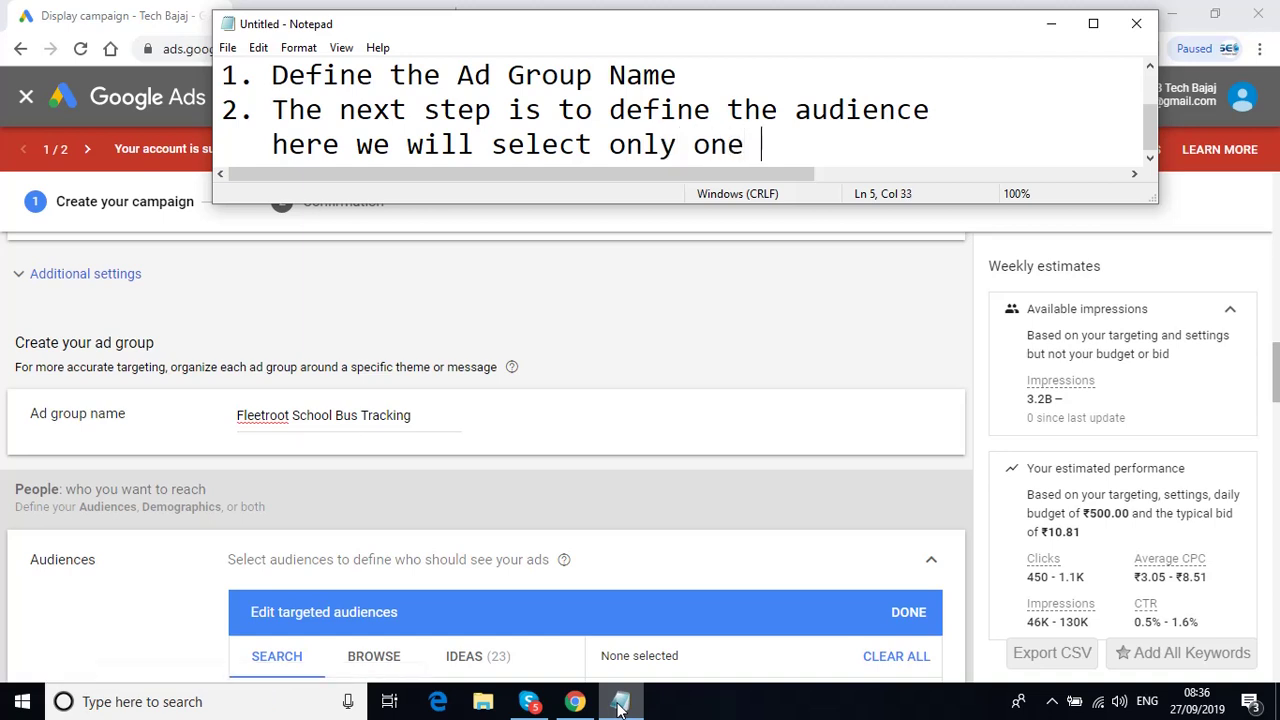
pyautogui.write('option ')
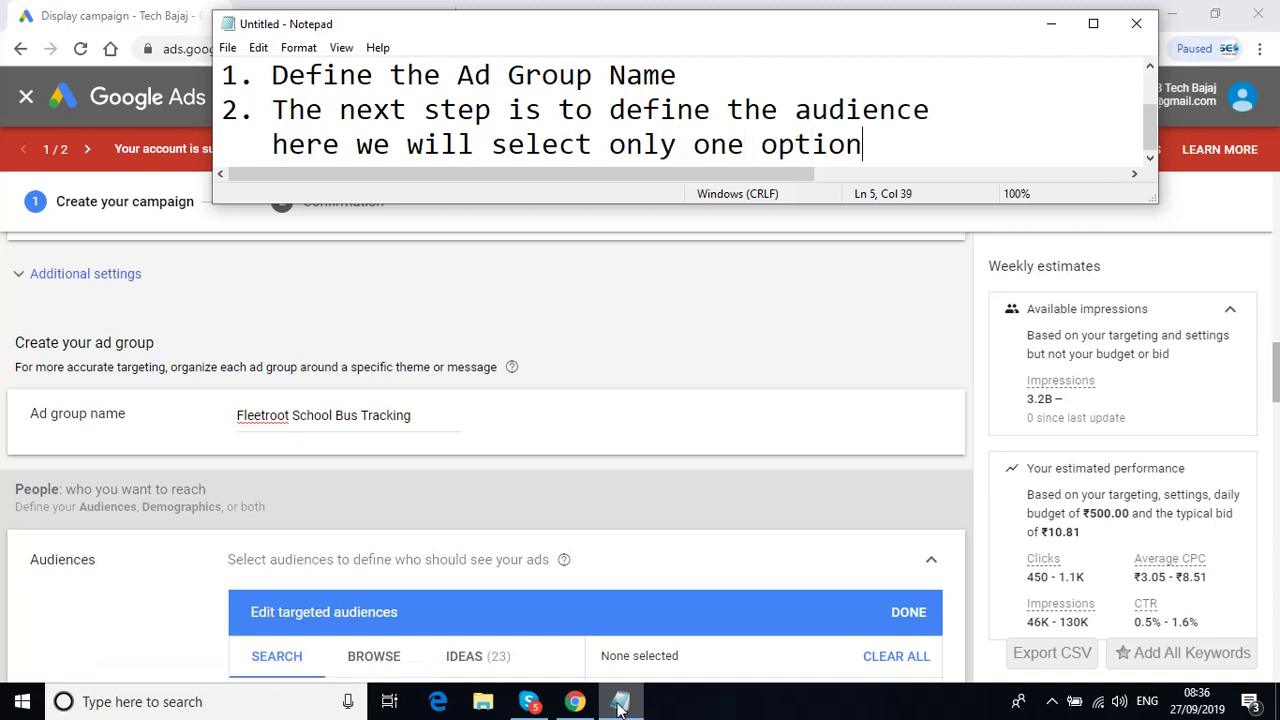
pyautogui.write('in the aud')
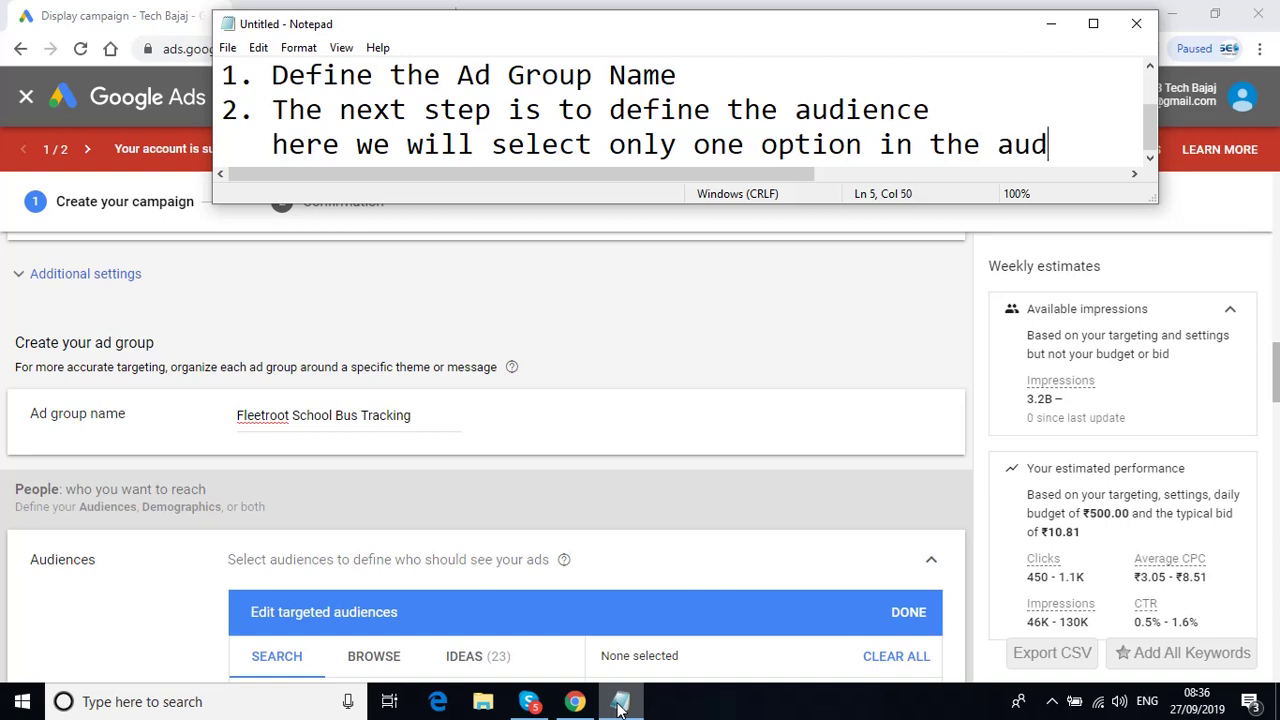
pyautogui.write('ience')
pyautogui.press('Return')
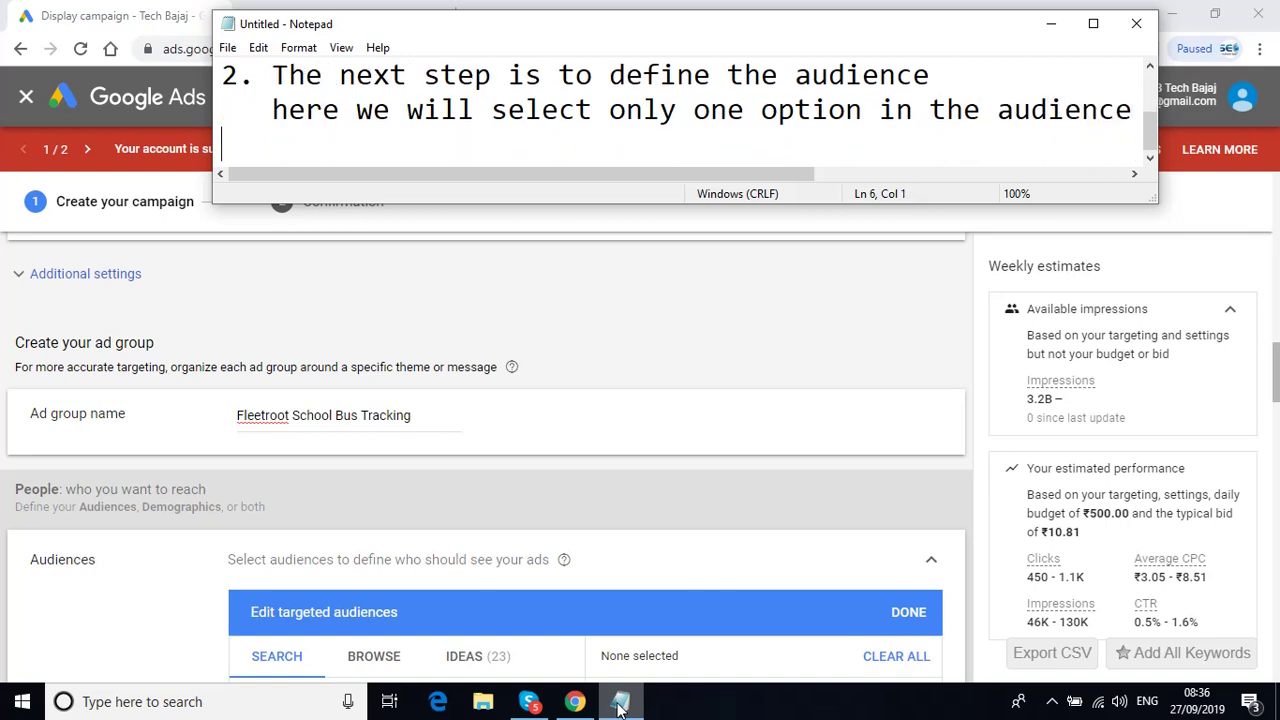
# - Return to Google Ads and bring up the search field for targeted audiences
pyautogui.click(1050, 23)
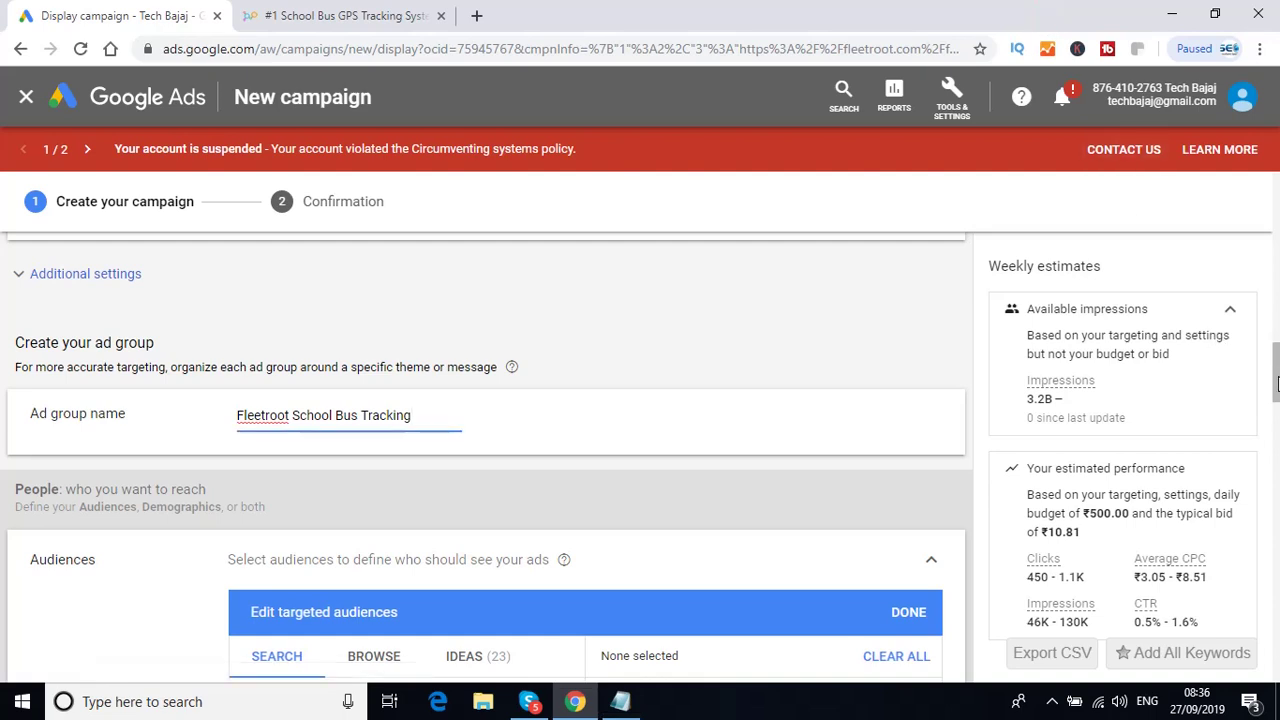
pyautogui.moveTo(1276, 383); pyautogui.dragTo(1276, 398)
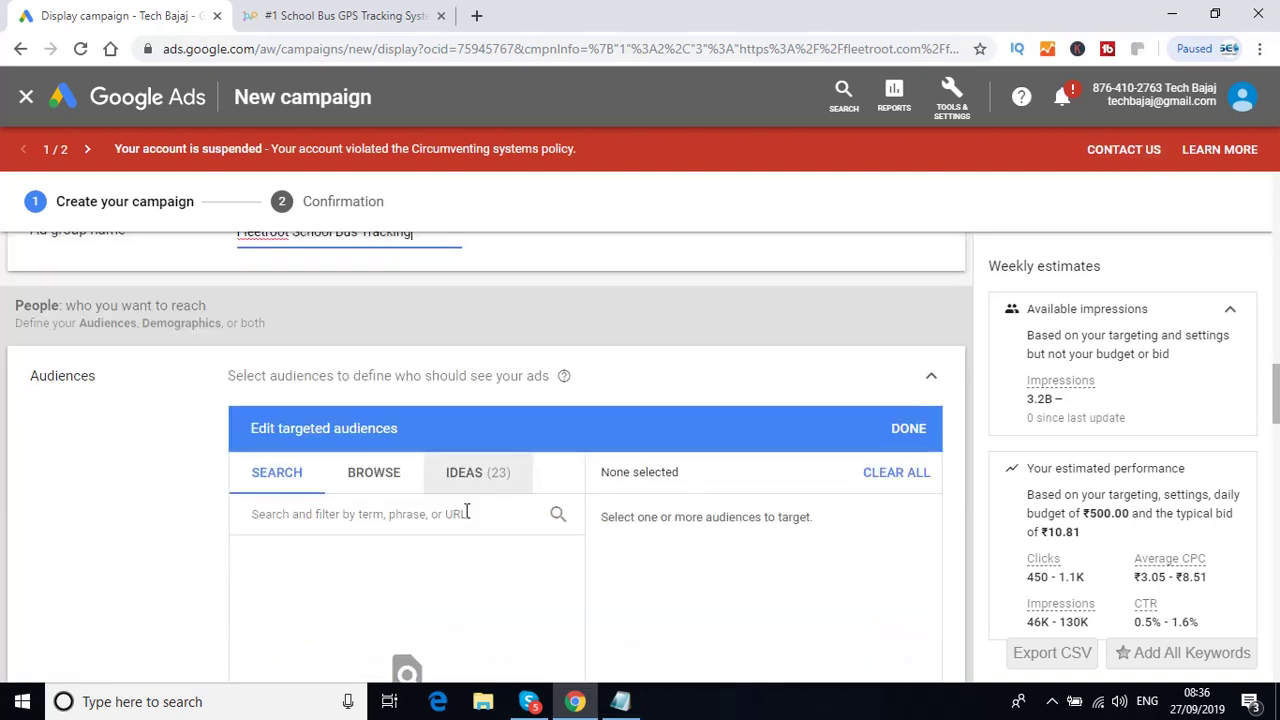
pyautogui.click(350, 518)
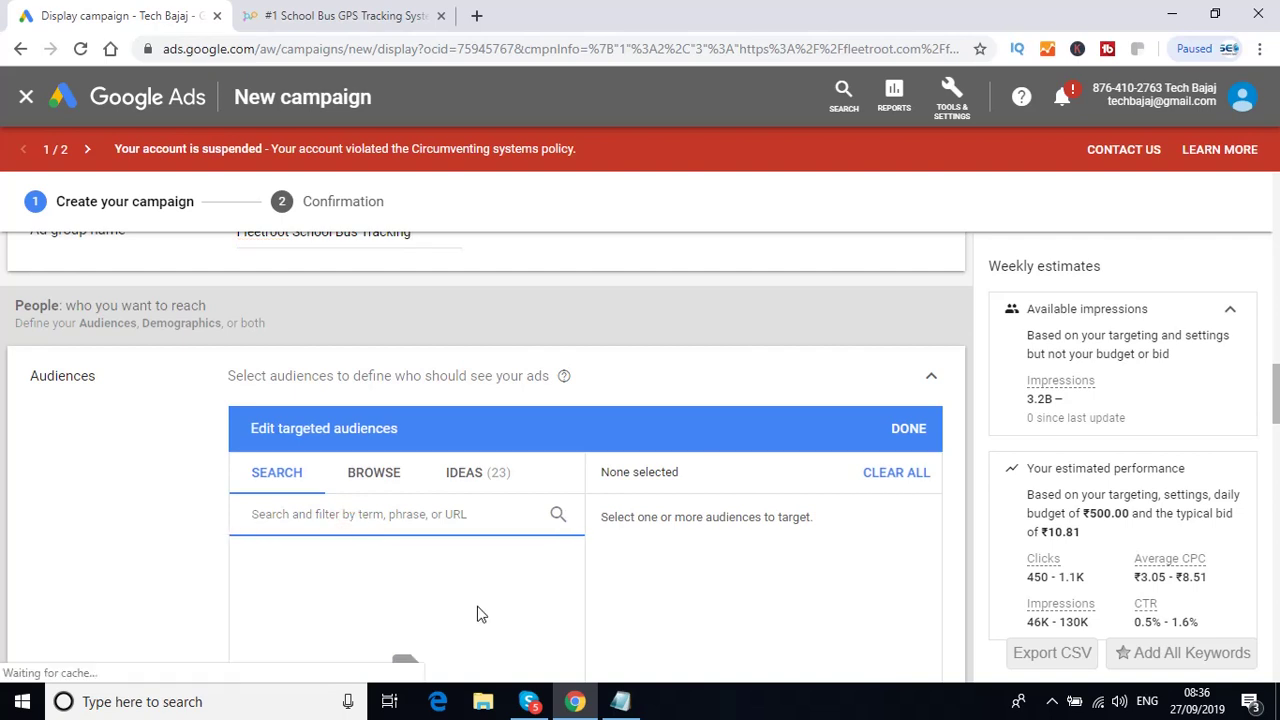
# - Switch to Notepad and add the line "Fleetroot.com as a case study example" below the audience notes, leaving a blank line between
pyautogui.click(620, 702)
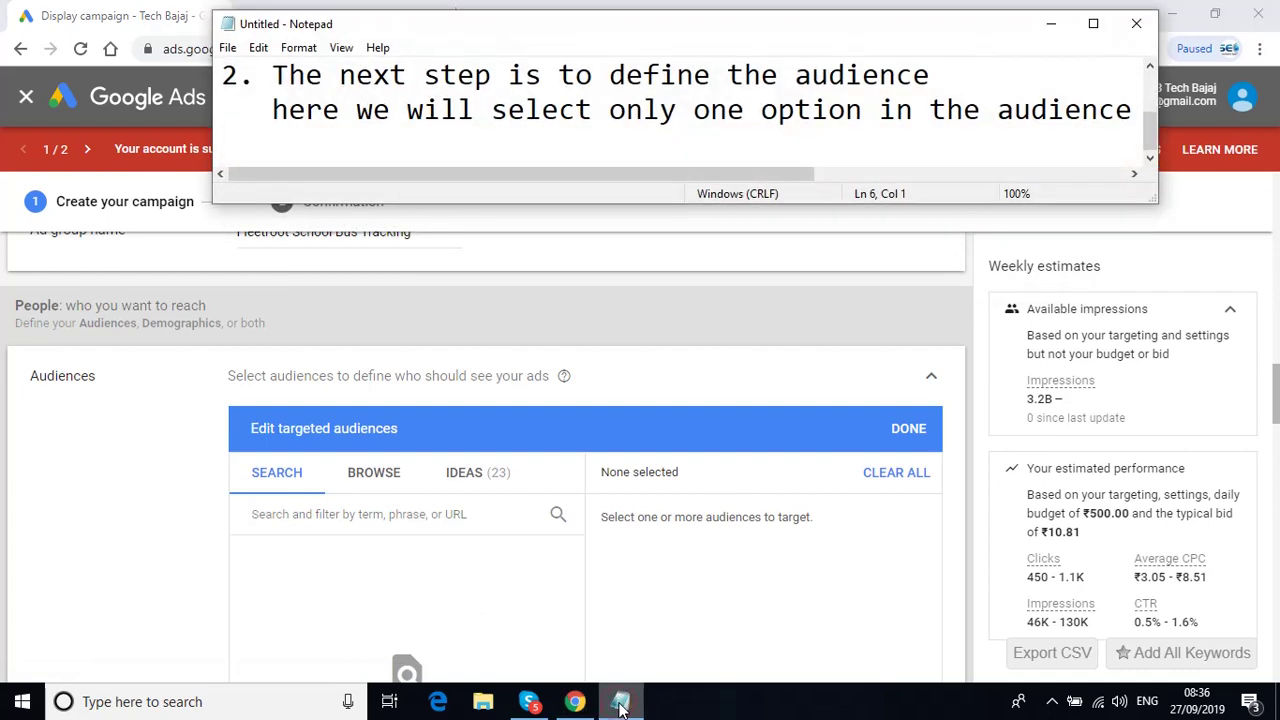
pyautogui.press('Return')
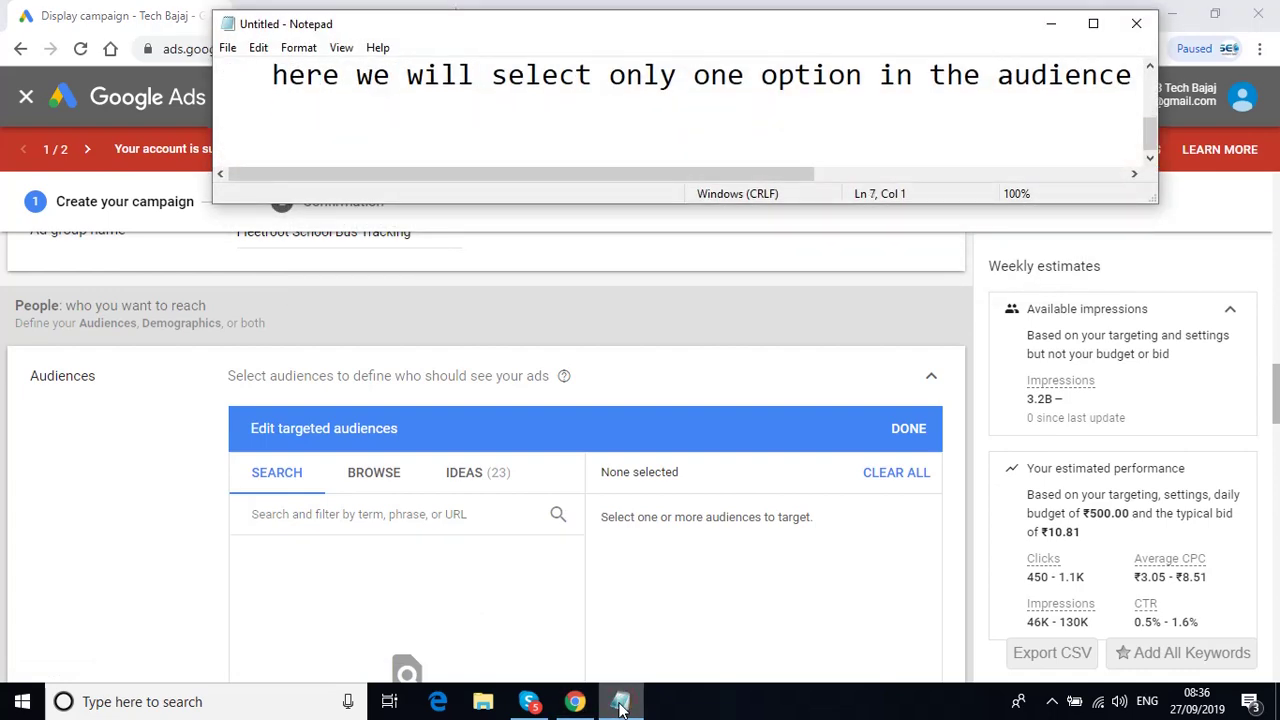
pyautogui.write('Fleetroot.')
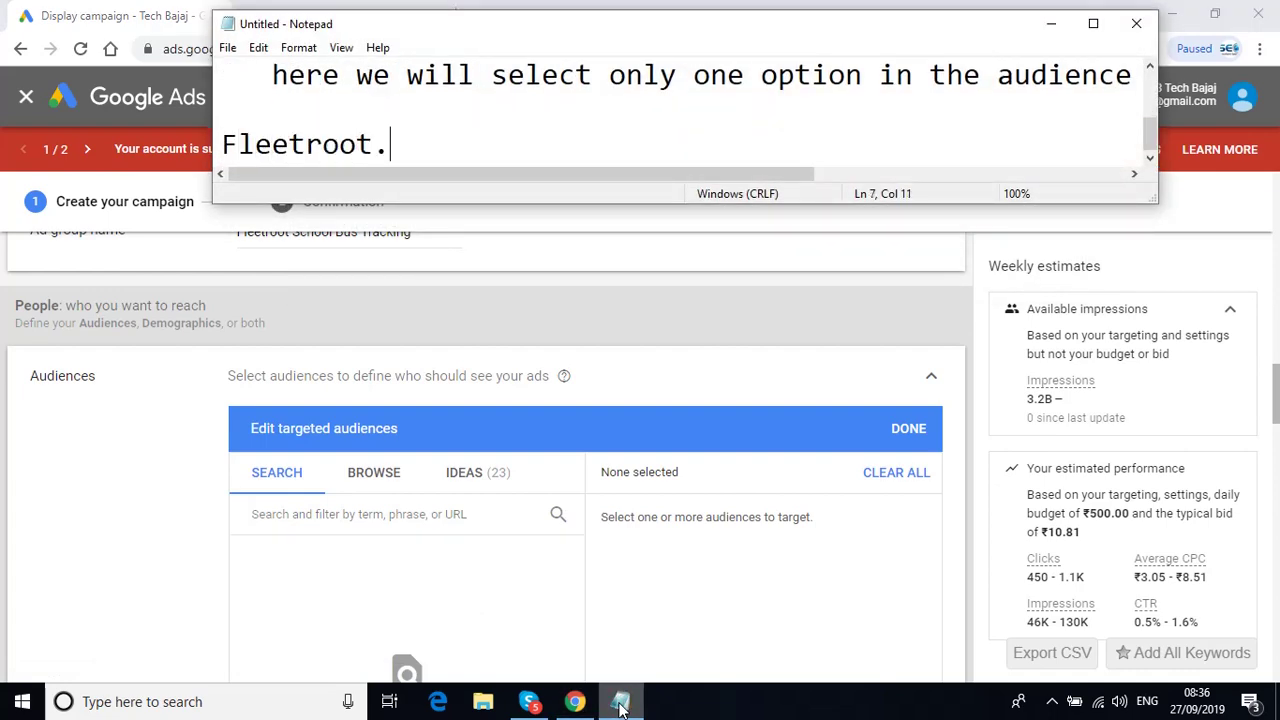
pyautogui.write('com as a ')
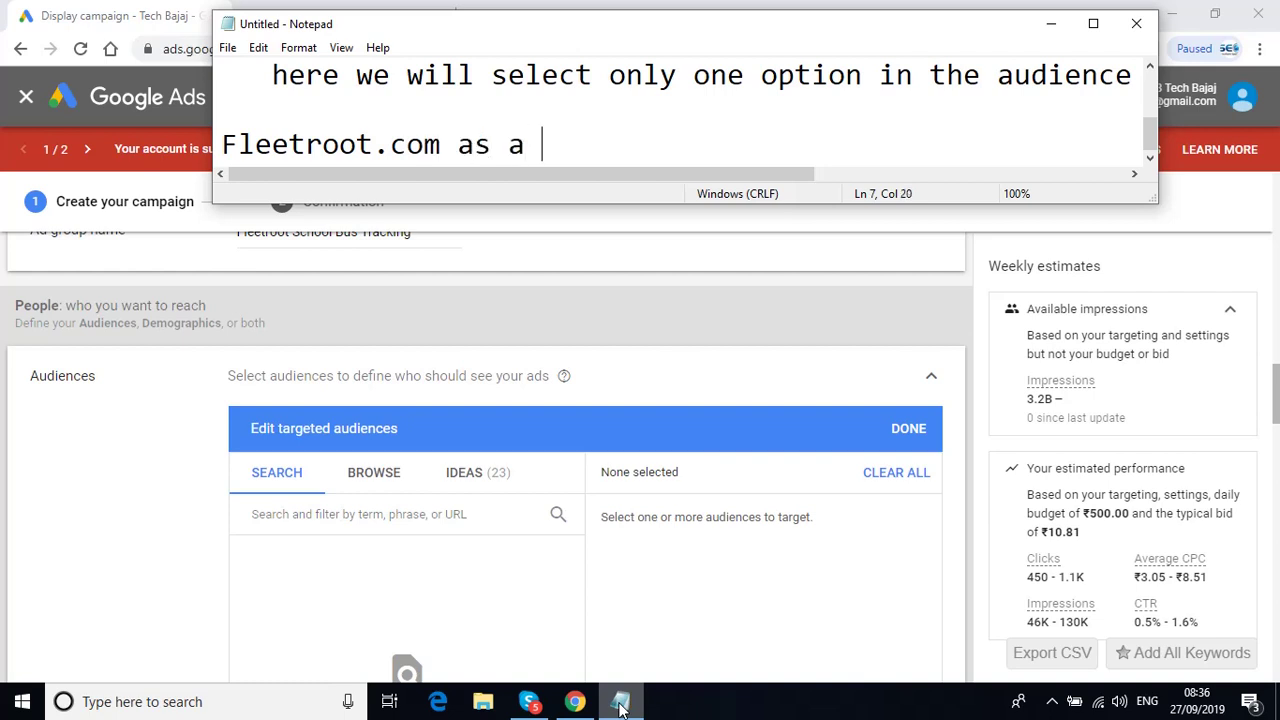
pyautogui.write('case st')
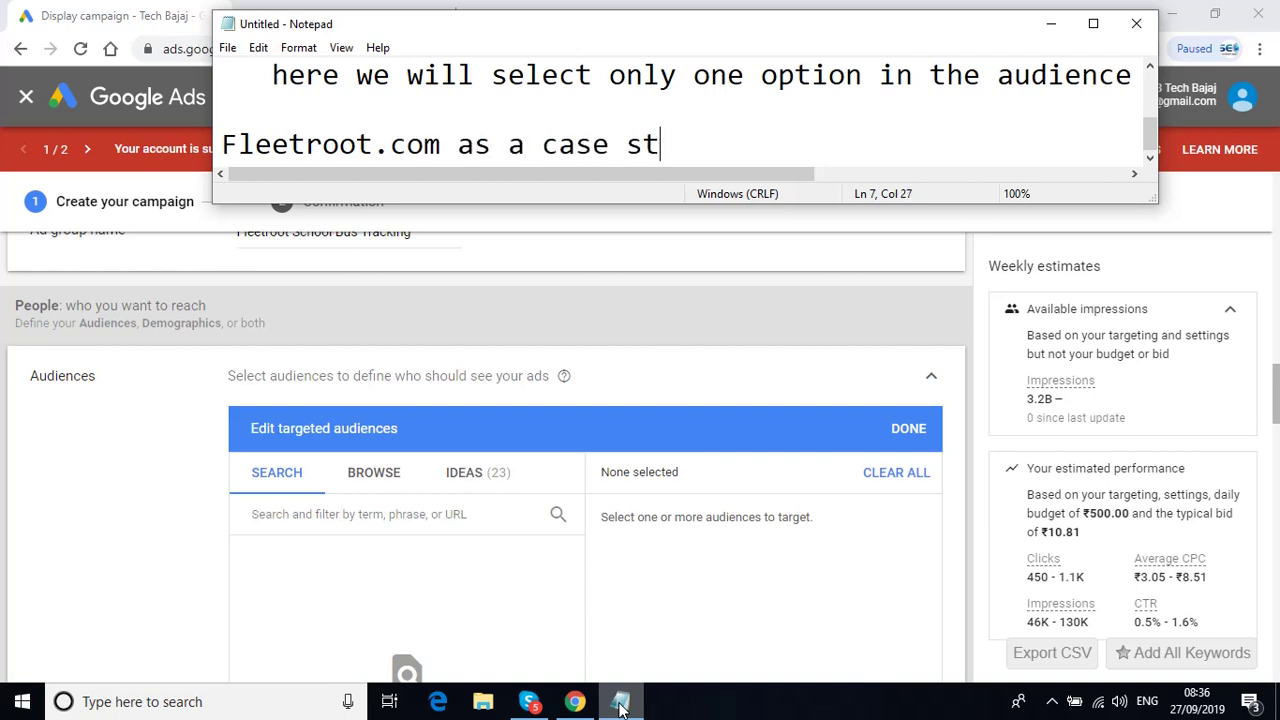
pyautogui.write('udy exampl')
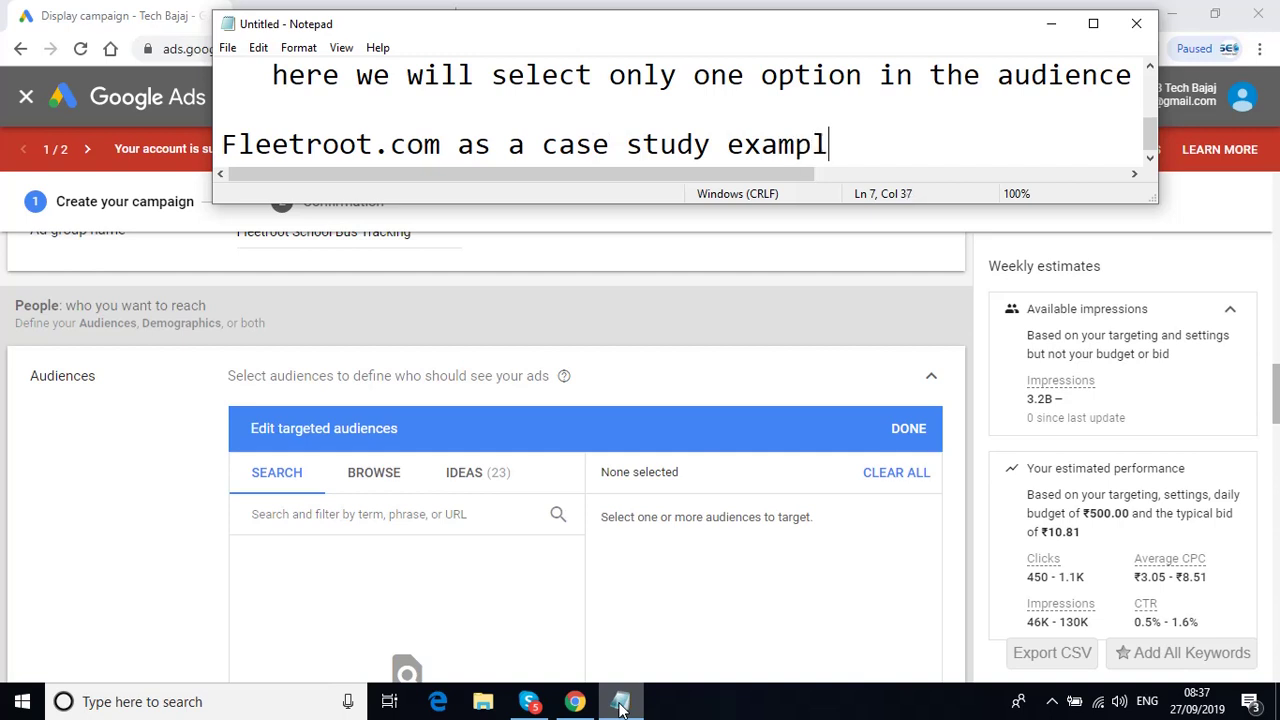
pyautogui.write('e')
pyautogui.press('Return')
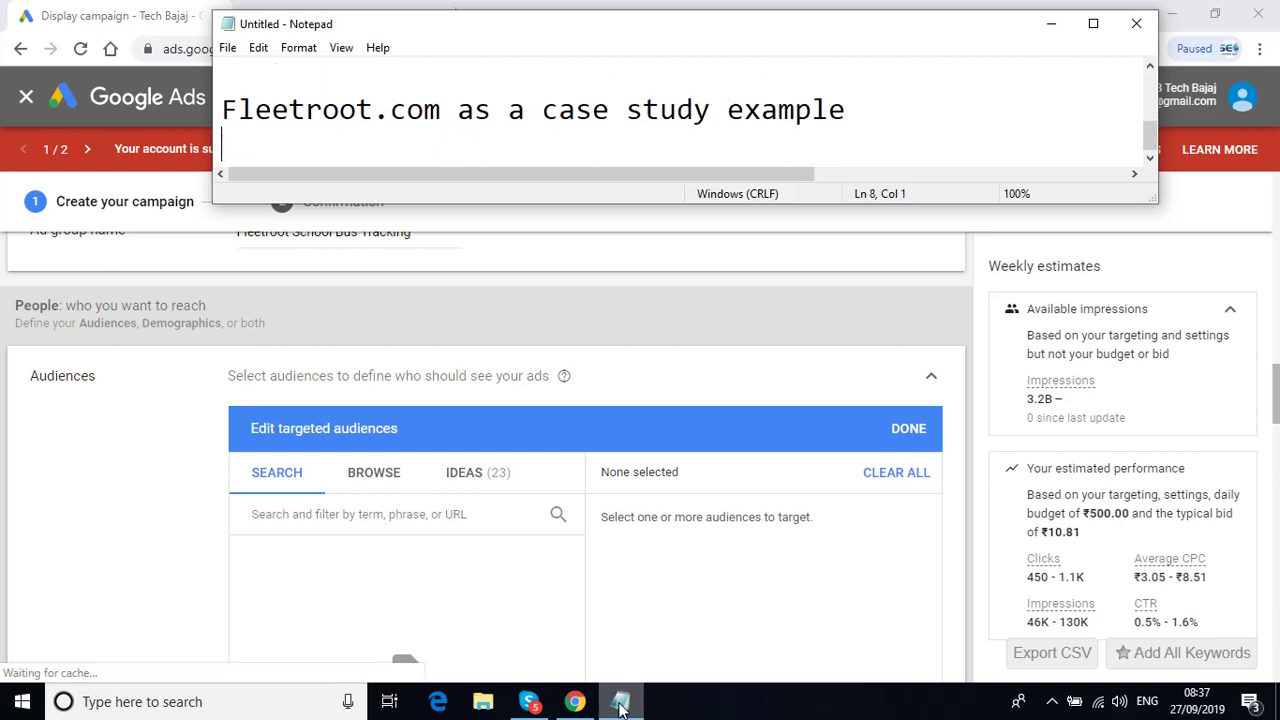
# - Add the line "Fleetroot School Bus Tracking System we are targeting" under the case study line
pyautogui.write('Fleetroot ')
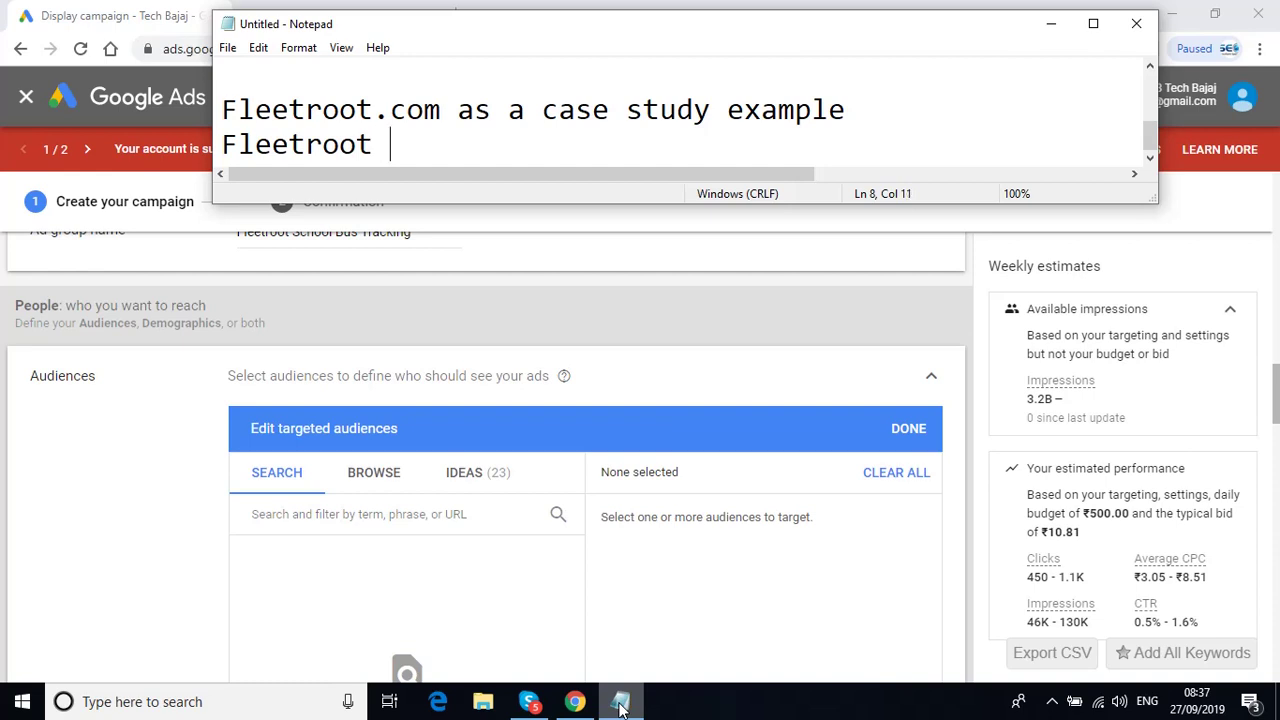
pyautogui.write(' Scho')
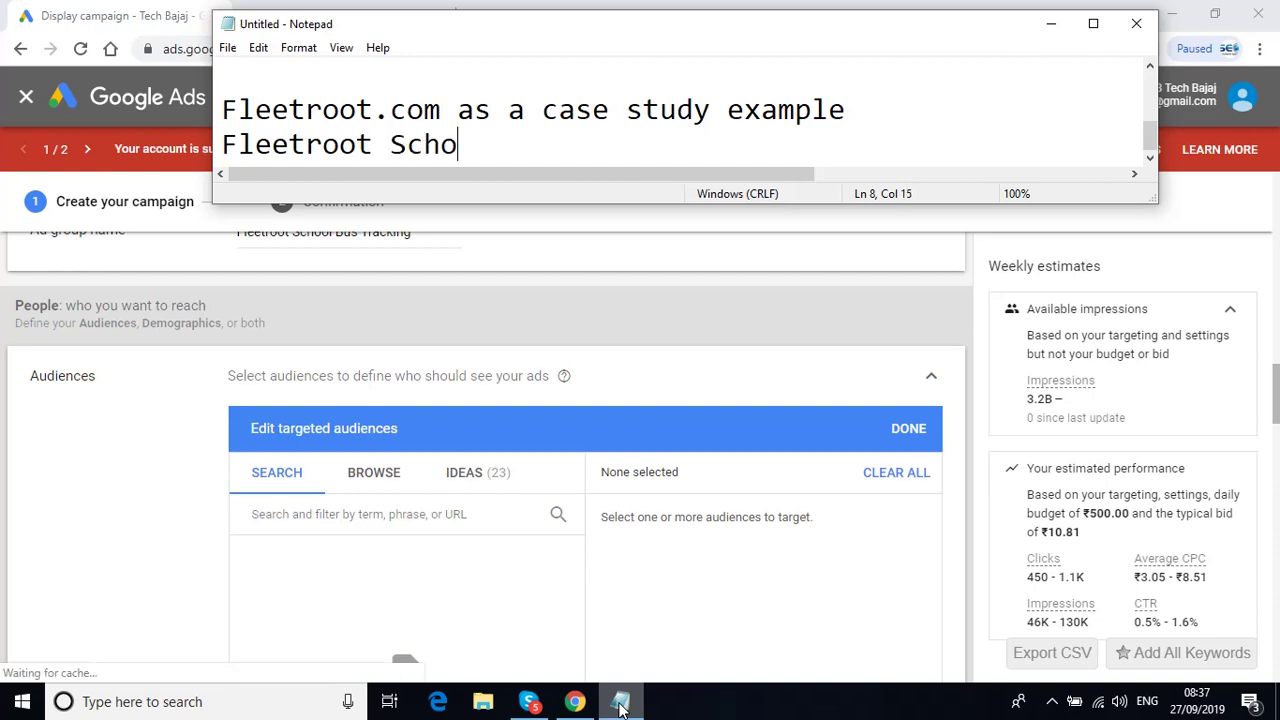
pyautogui.write('ol Bus ')
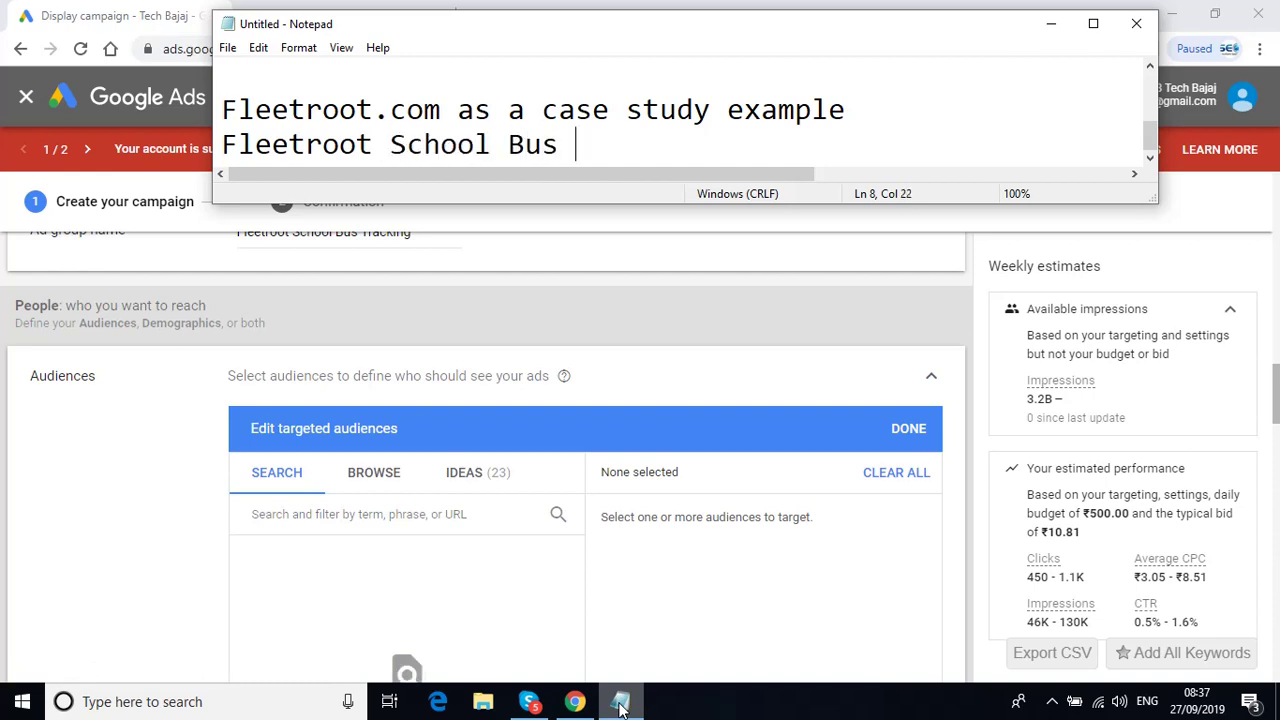
pyautogui.write('Tracking S')
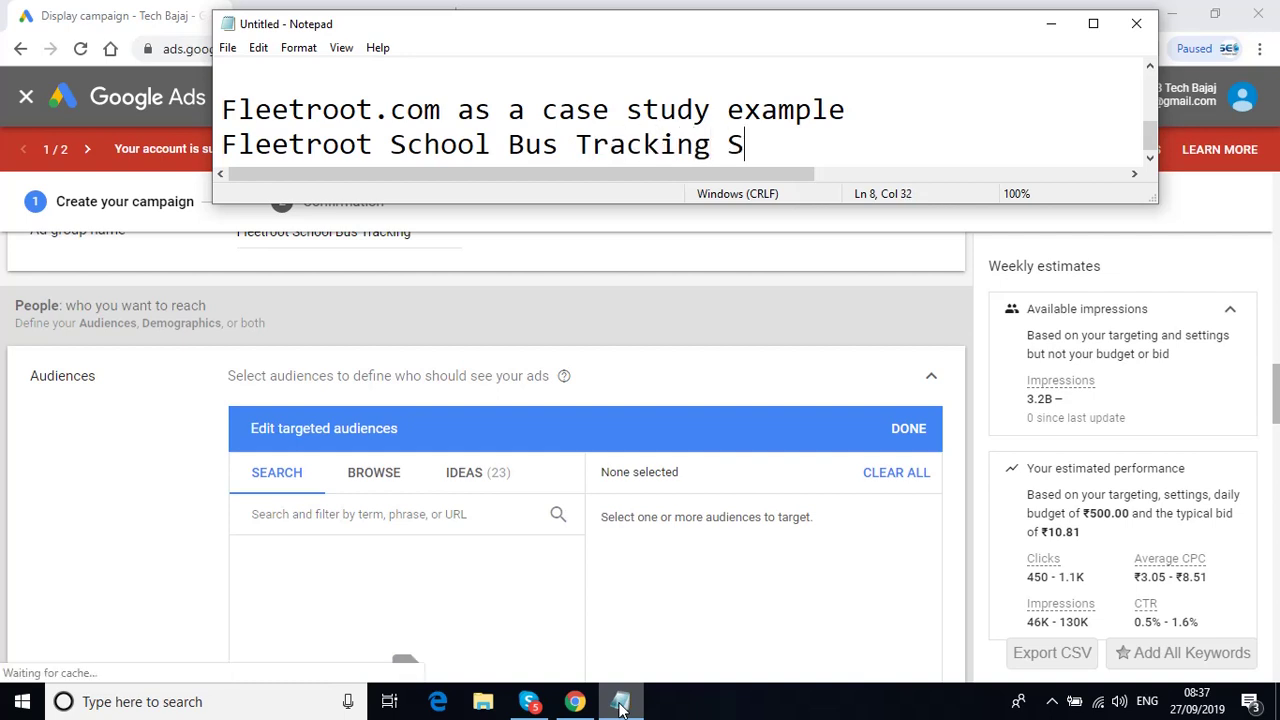
pyautogui.write('ystem')
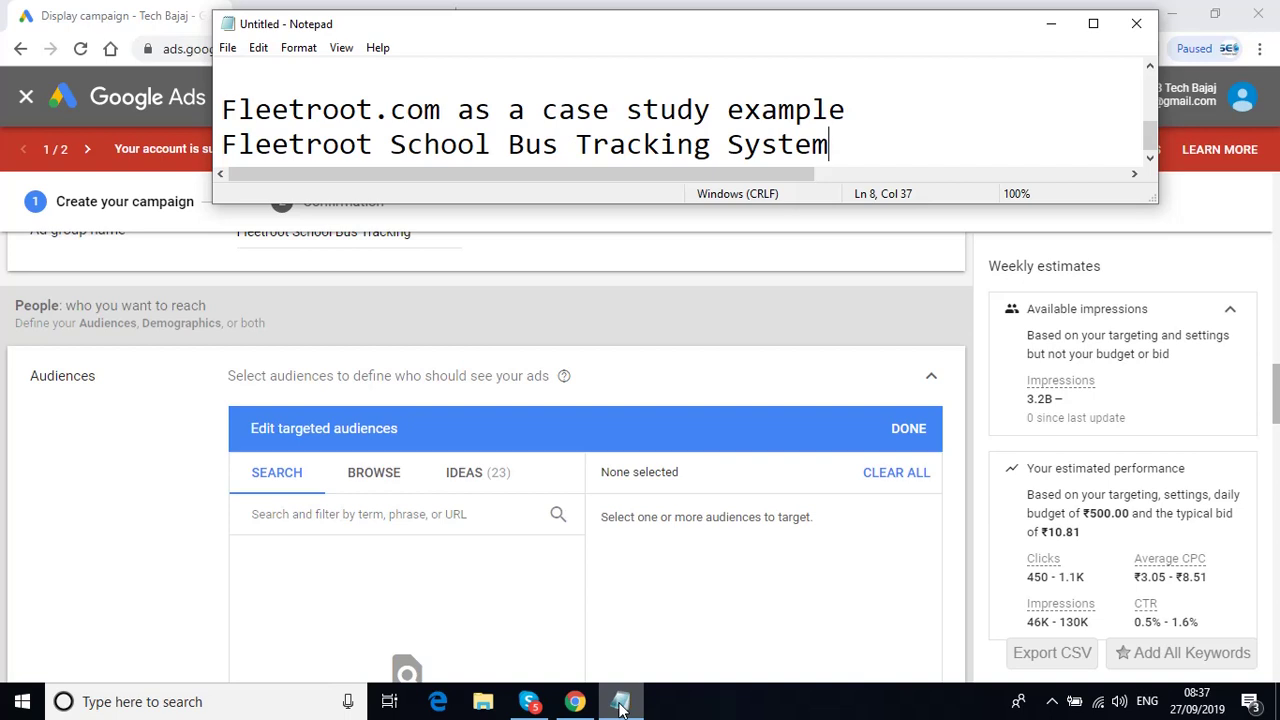
pyautogui.write(' we are ')
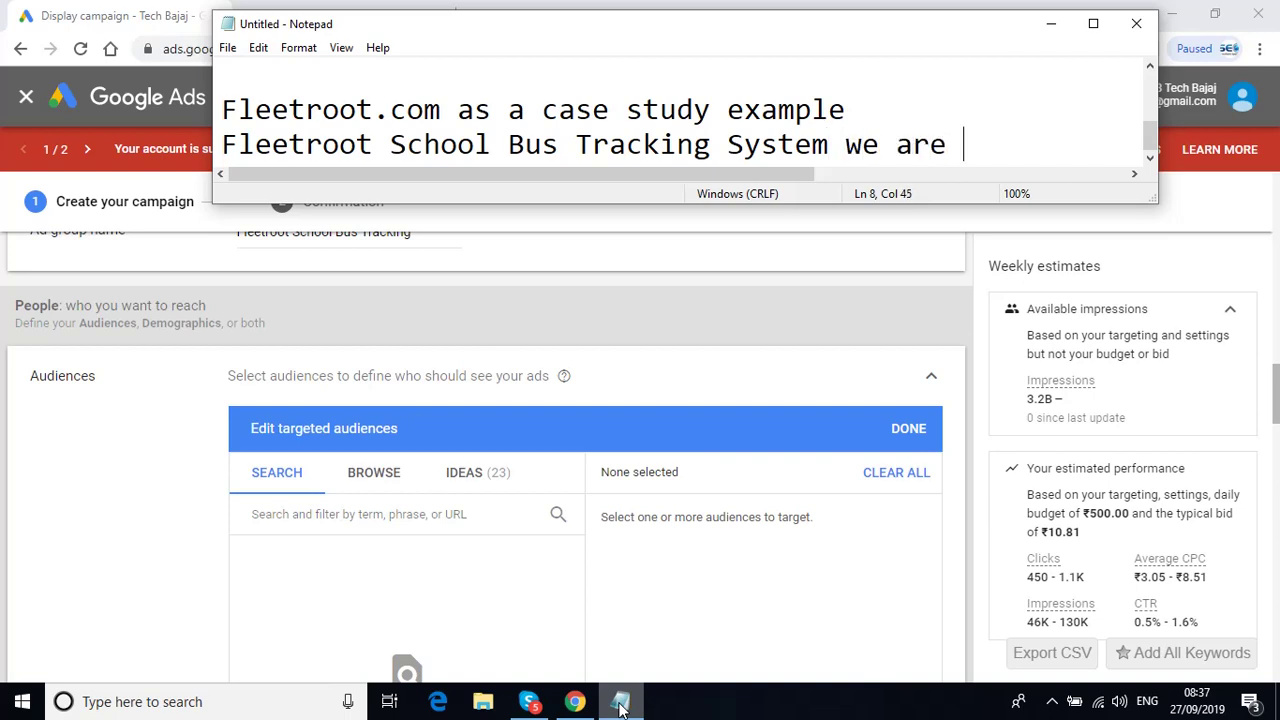
pyautogui.write('targeting')
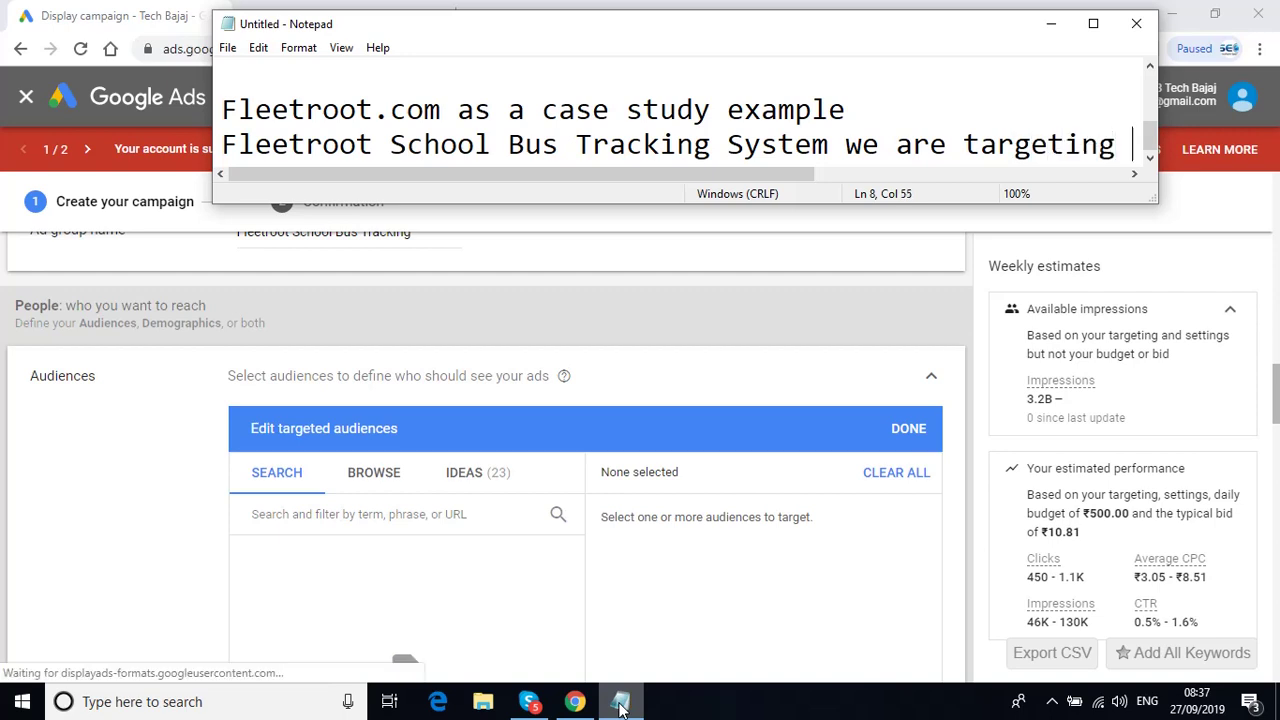
pyautogui.press('Return')
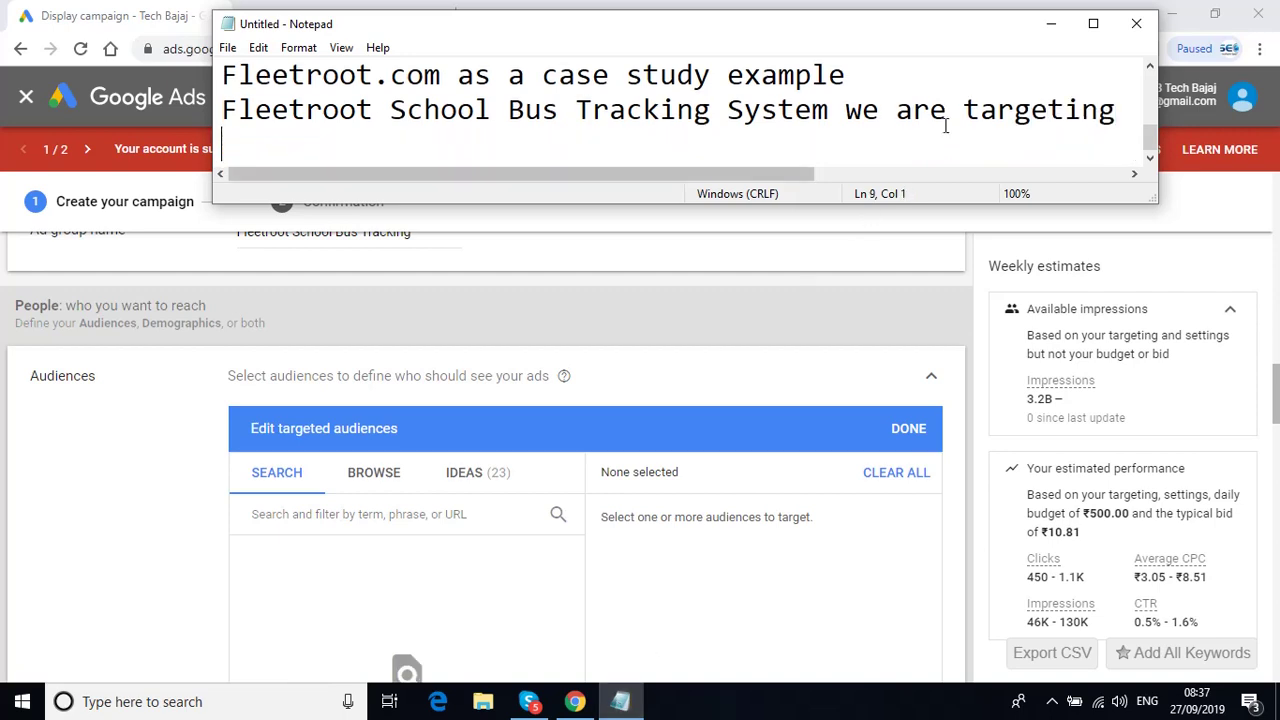
# - Return to Google Ads, search the targeted audiences for "schools" and look through the suggested audiences
pyautogui.click(1050, 23)
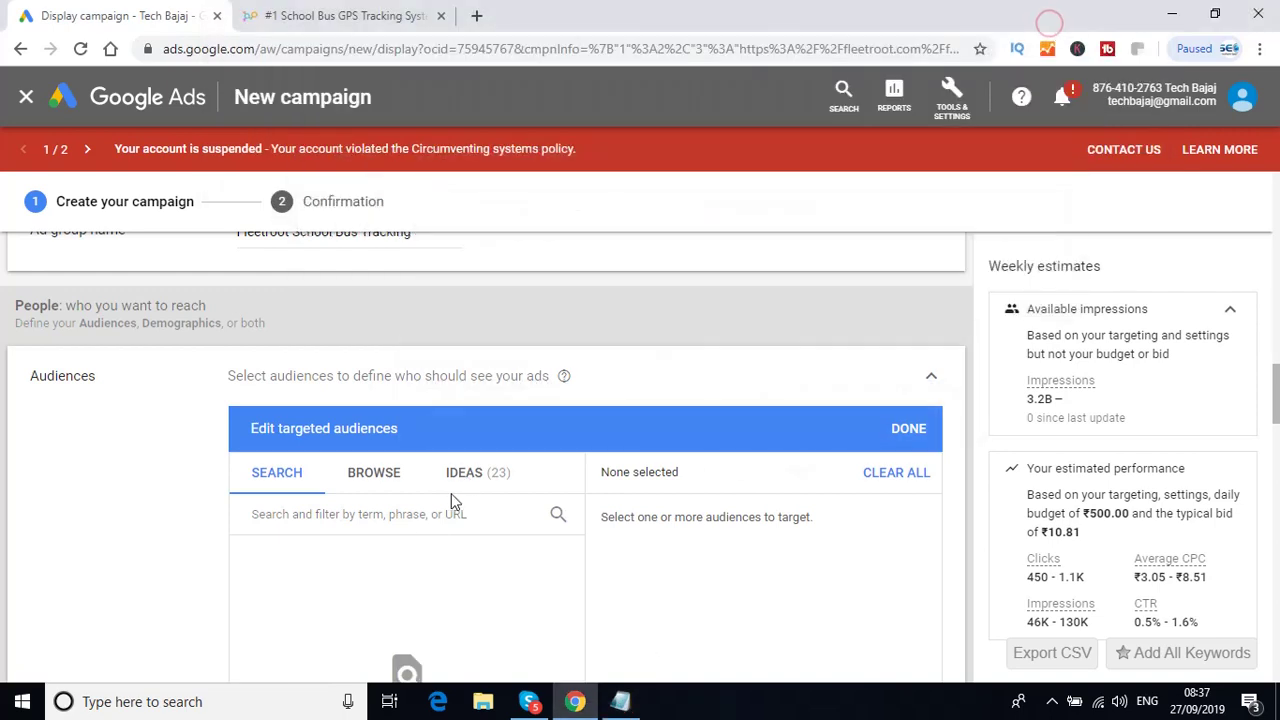
pyautogui.click(414, 516)
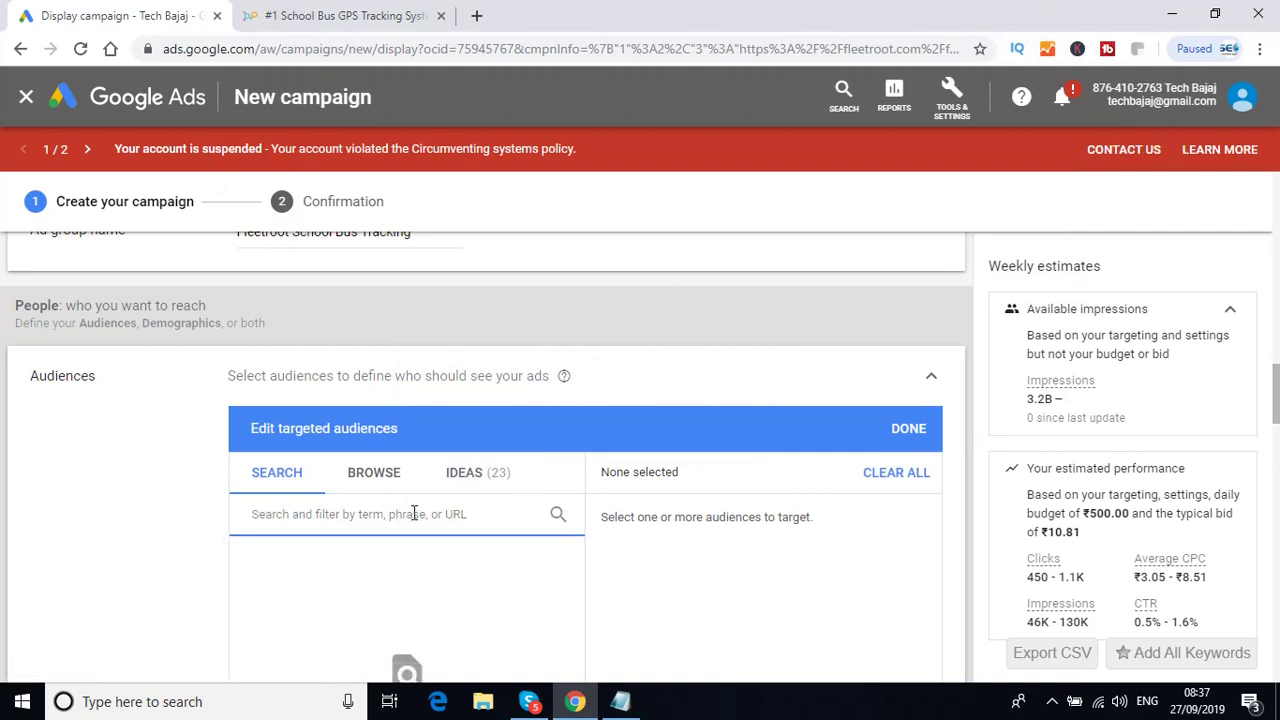
pyautogui.write('schools')
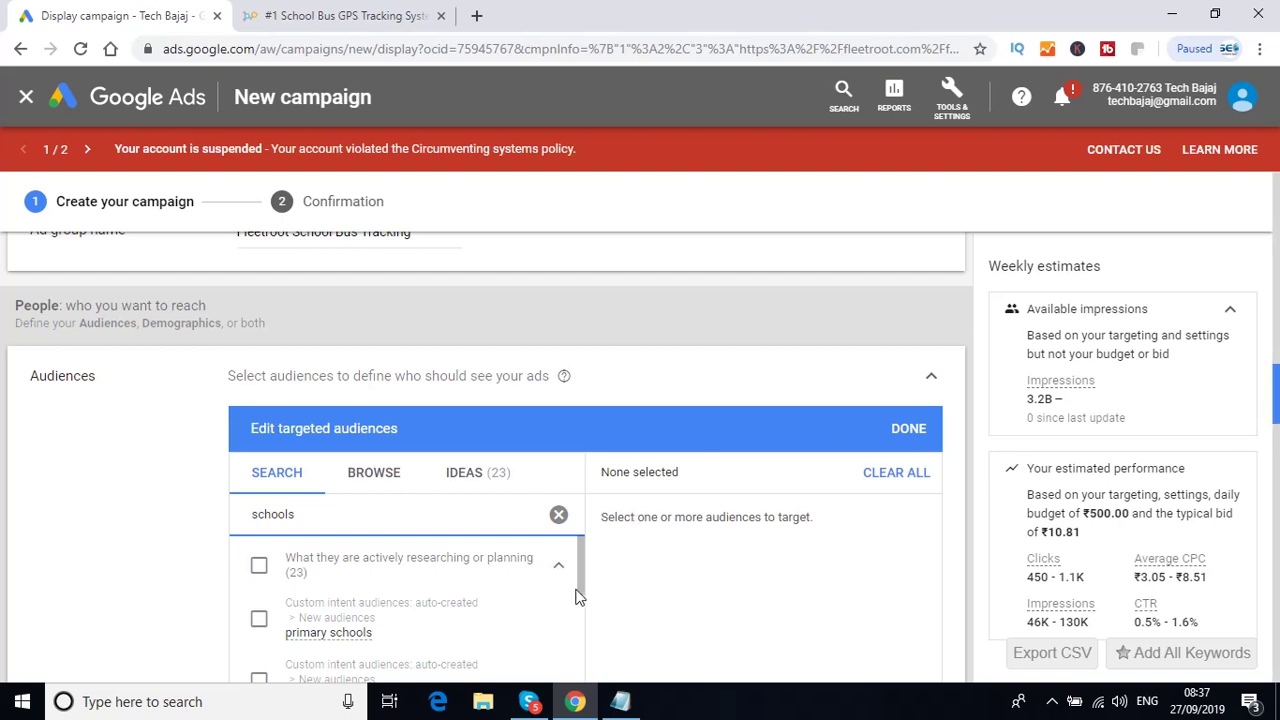
pyautogui.scroll(-3, 582, 588)
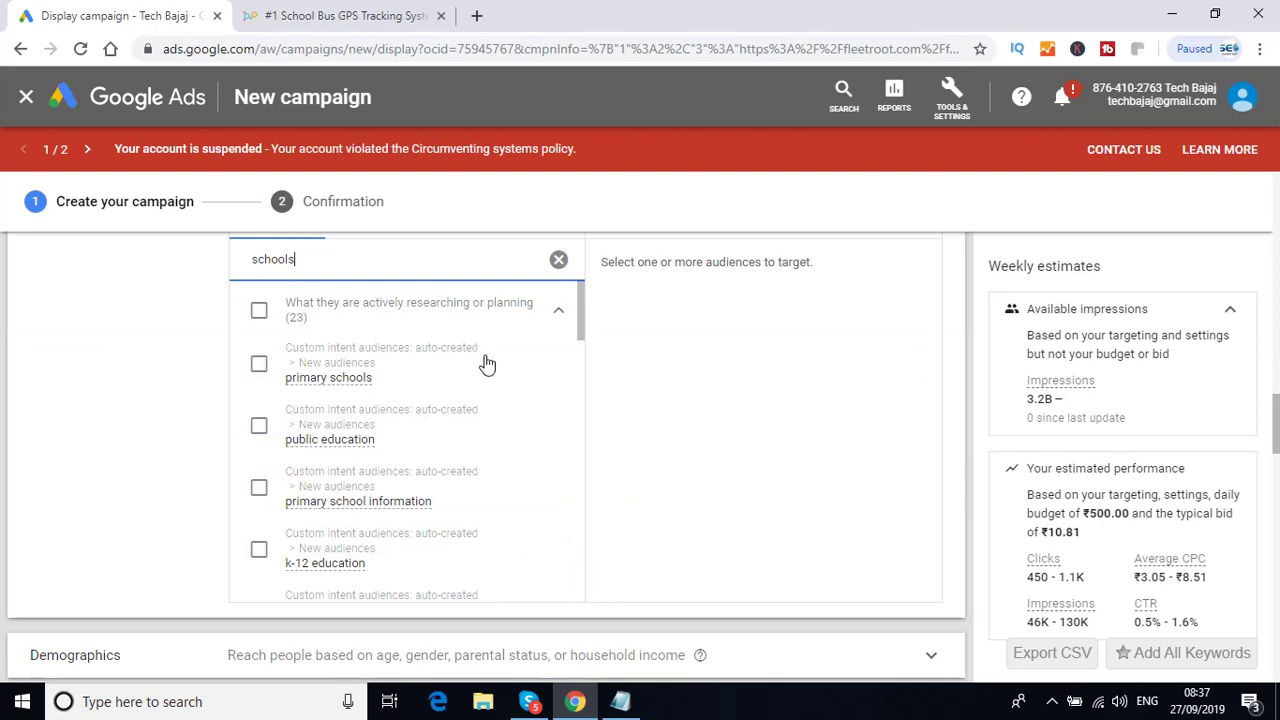
pyautogui.scroll(-3, 503, 392)
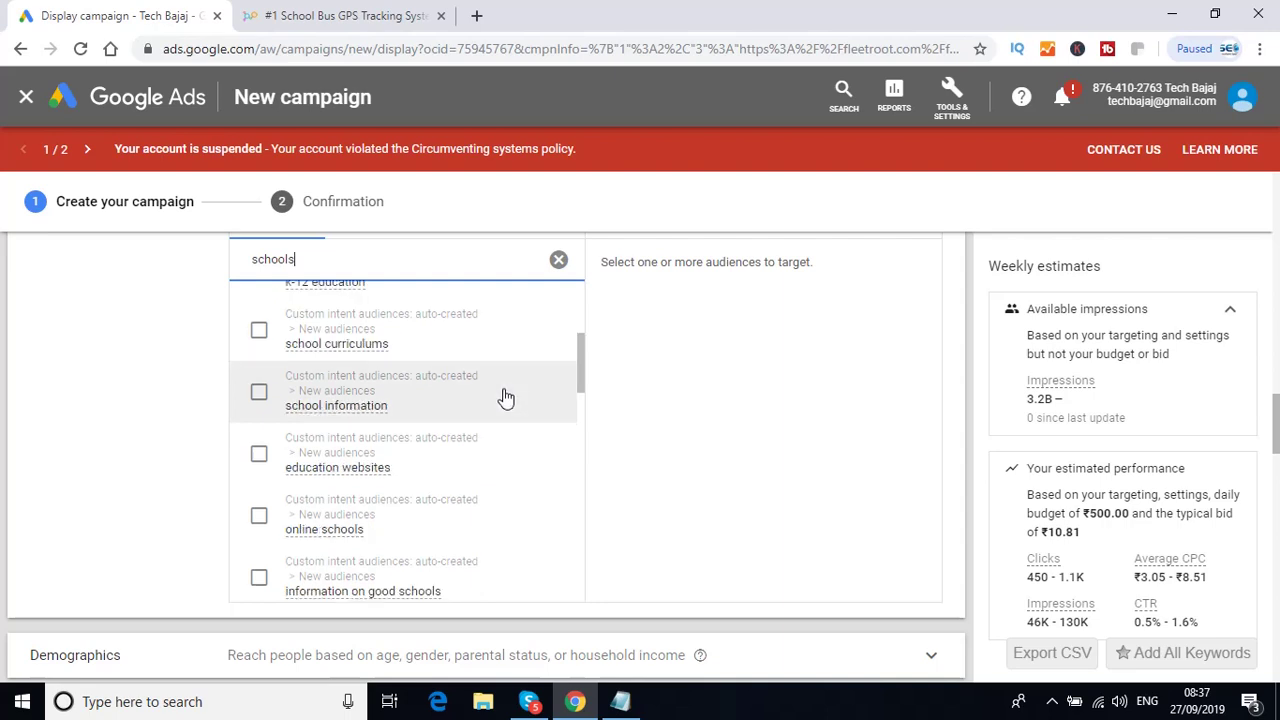
pyautogui.click(578, 383)
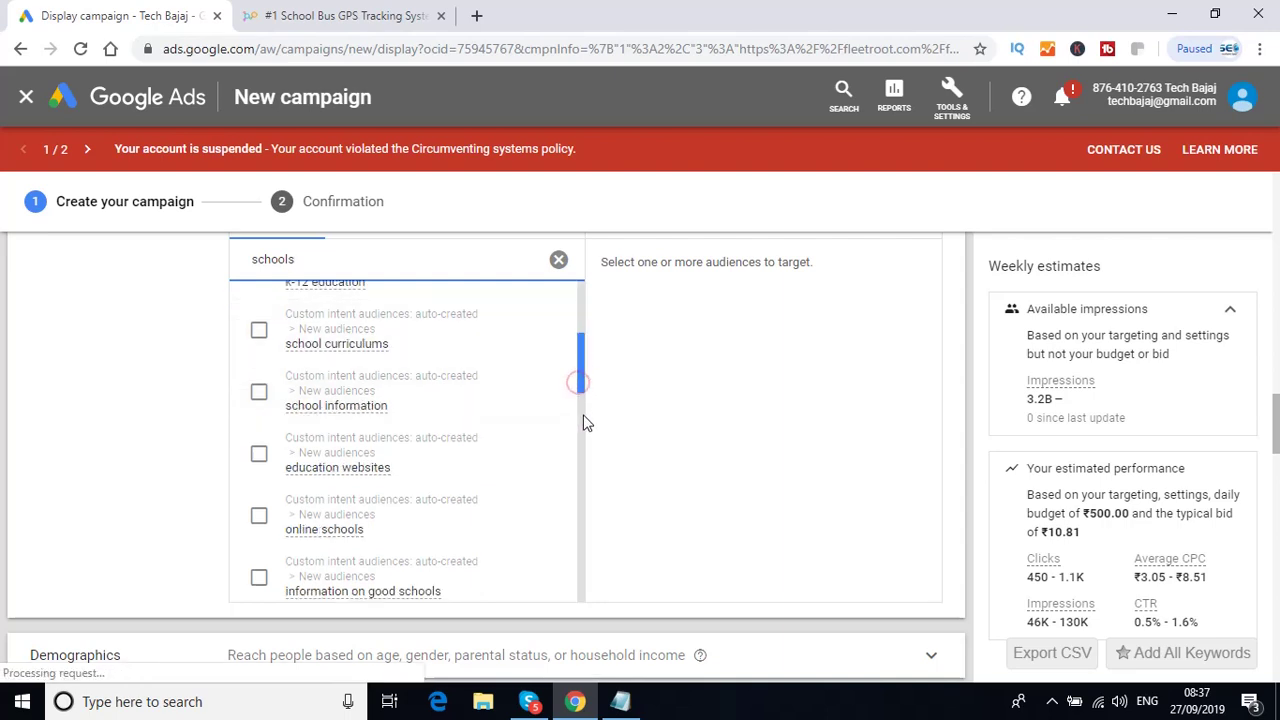
pyautogui.scroll(-2, 586, 424)
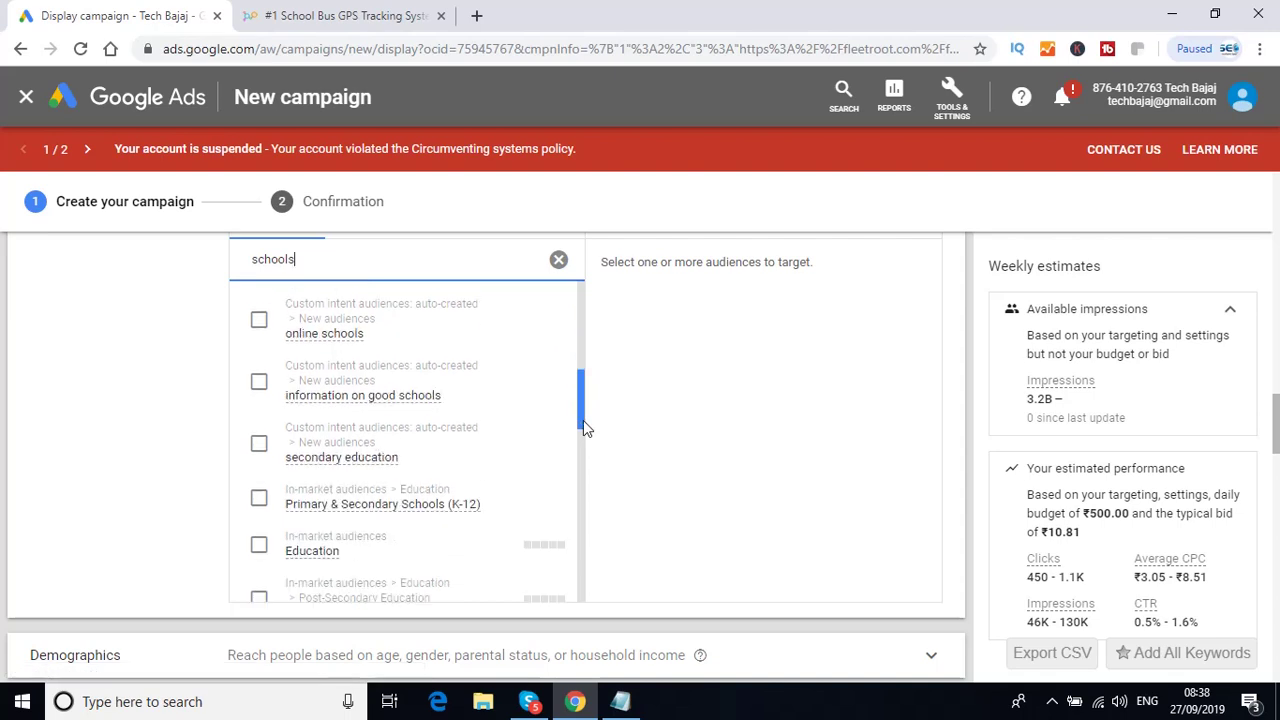
pyautogui.moveTo(583, 421); pyautogui.dragTo(578, 312)
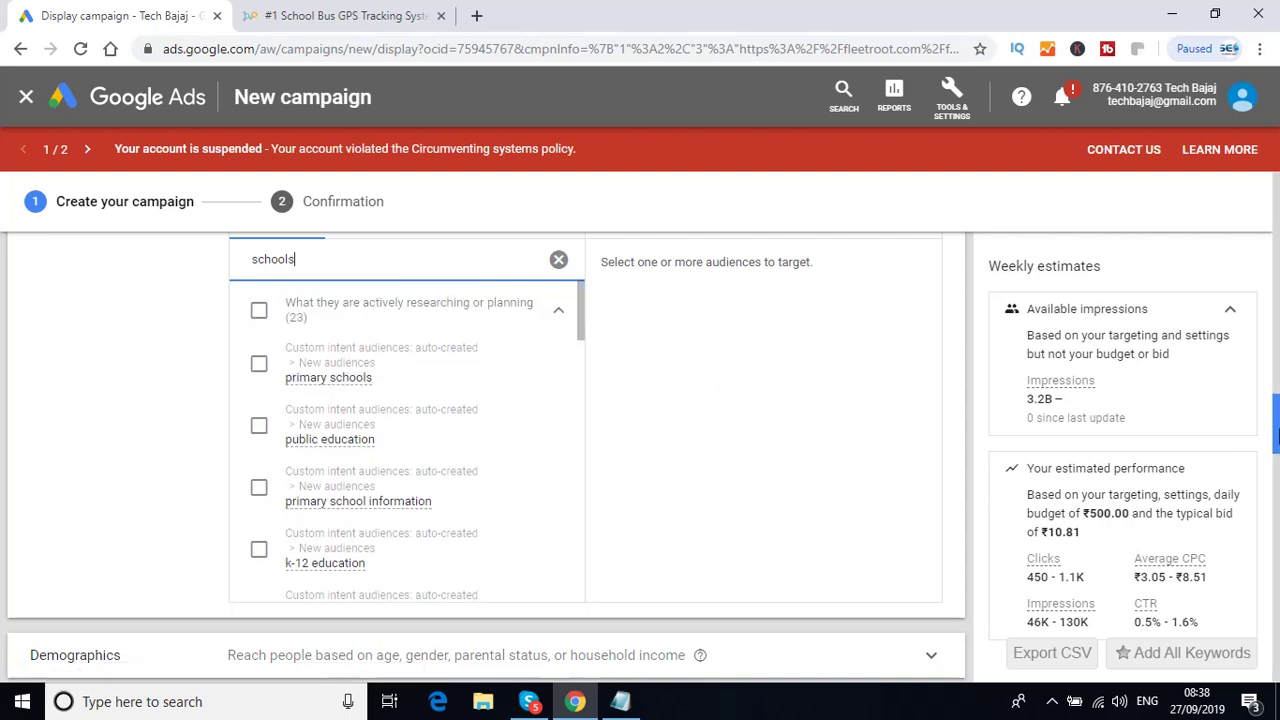
pyautogui.scroll(2, 1276, 415)
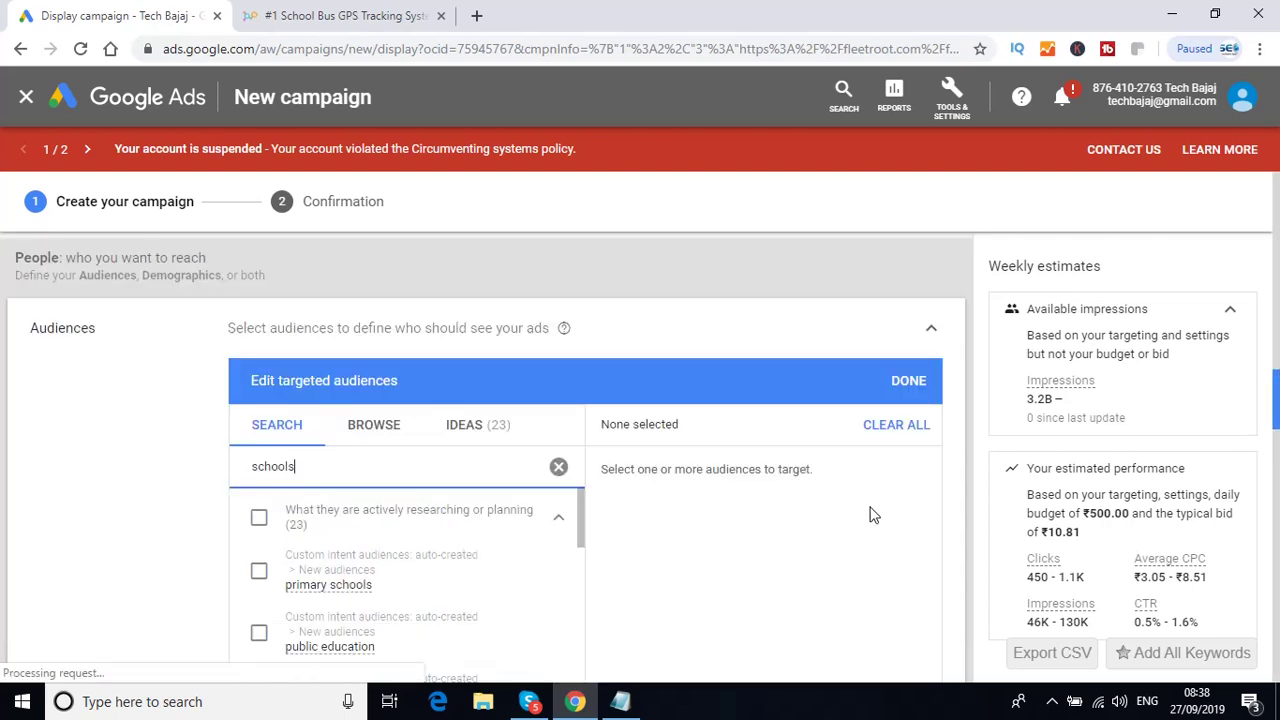
pyautogui.scroll(2, 871, 514)
# - Switch to Notepad and add the line "When you are running any type of paid campaign", followed by a blank line
pyautogui.click(621, 702)
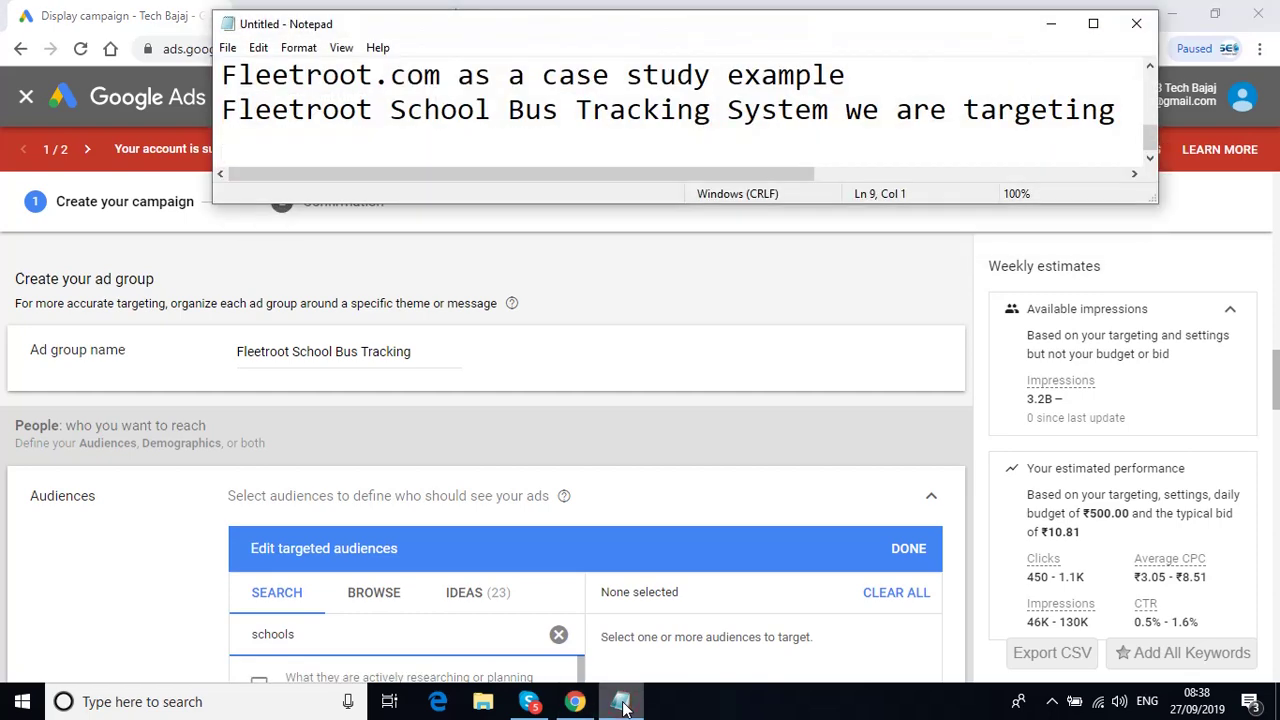
pyautogui.write('When you are ')
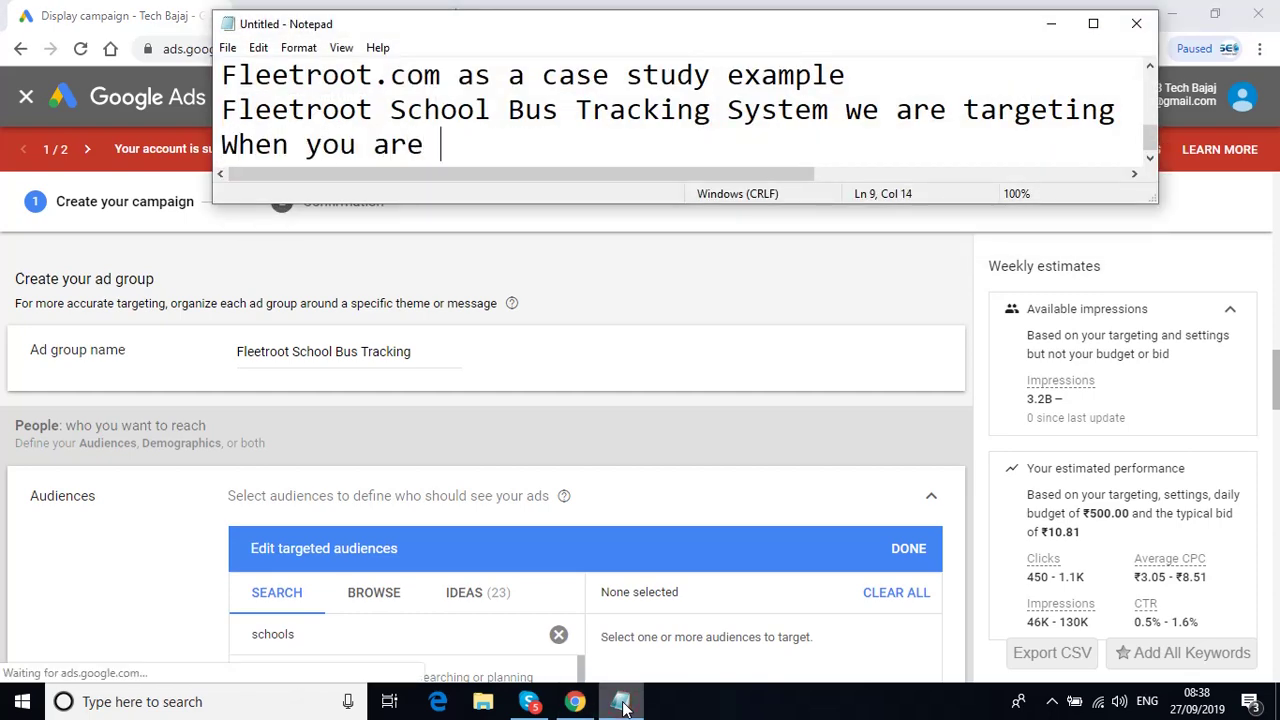
pyautogui.write('running')
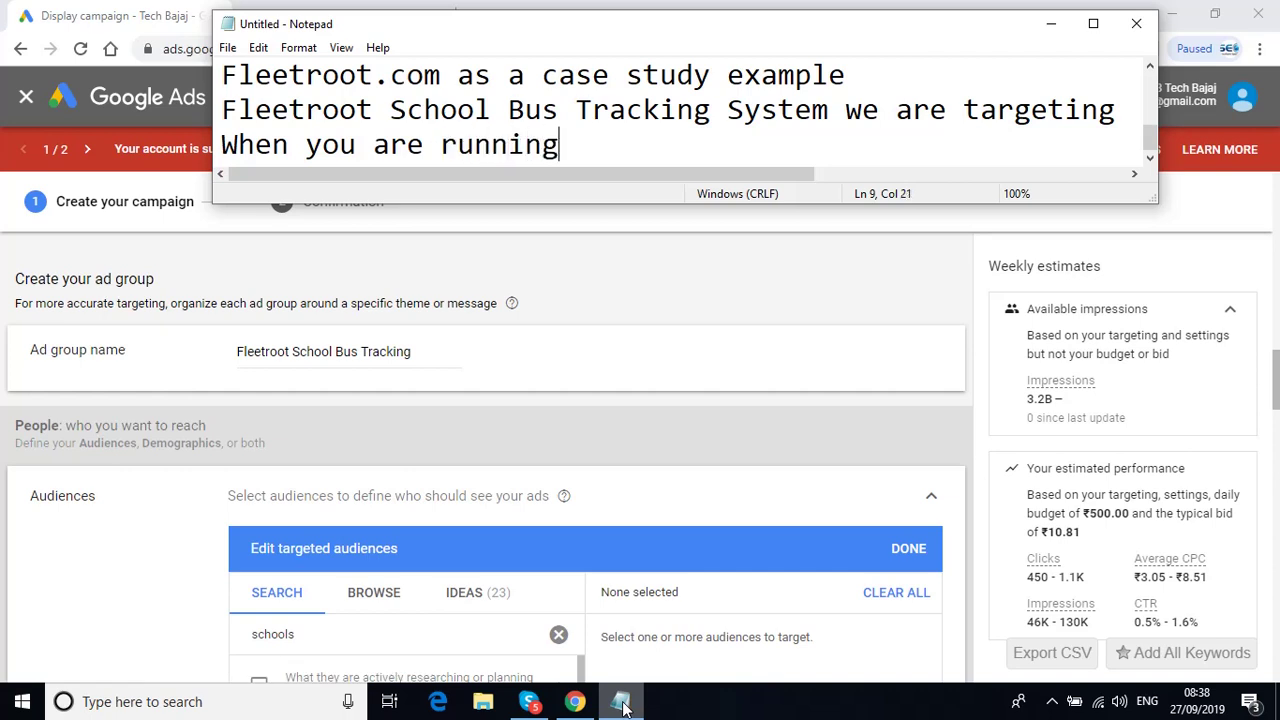
pyautogui.write(' any type')
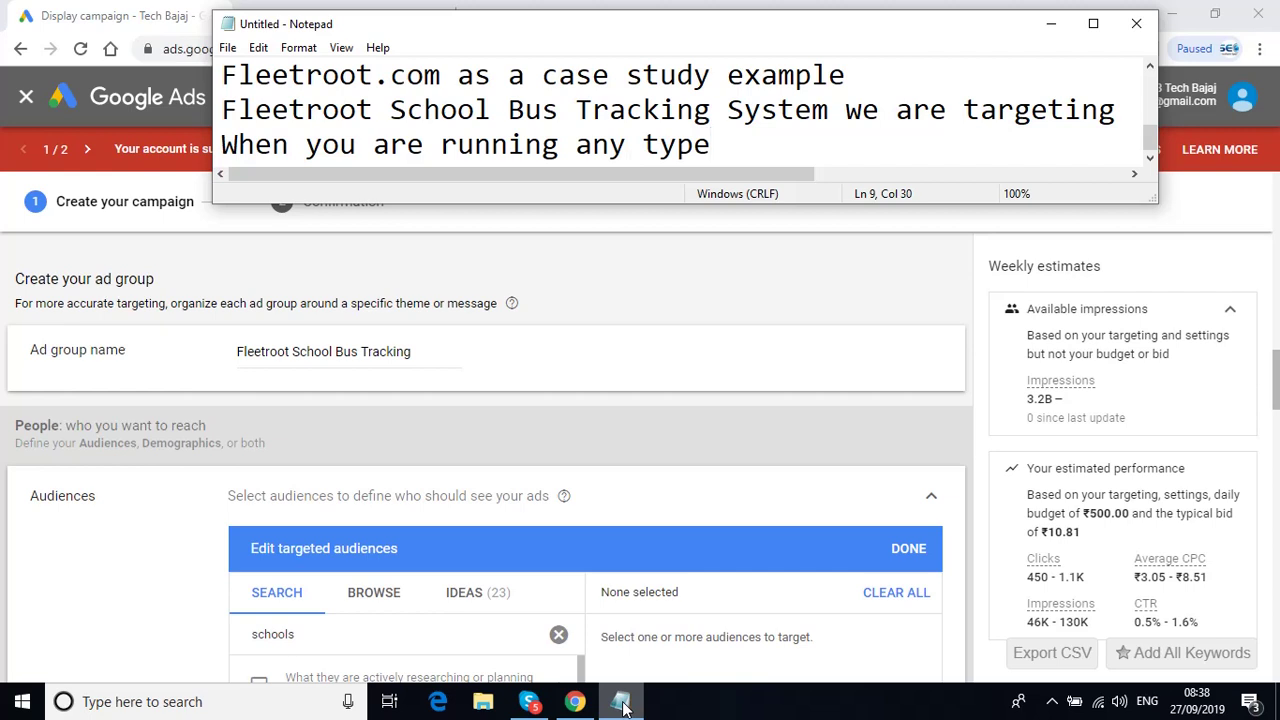
pyautogui.write(' of paid cam')
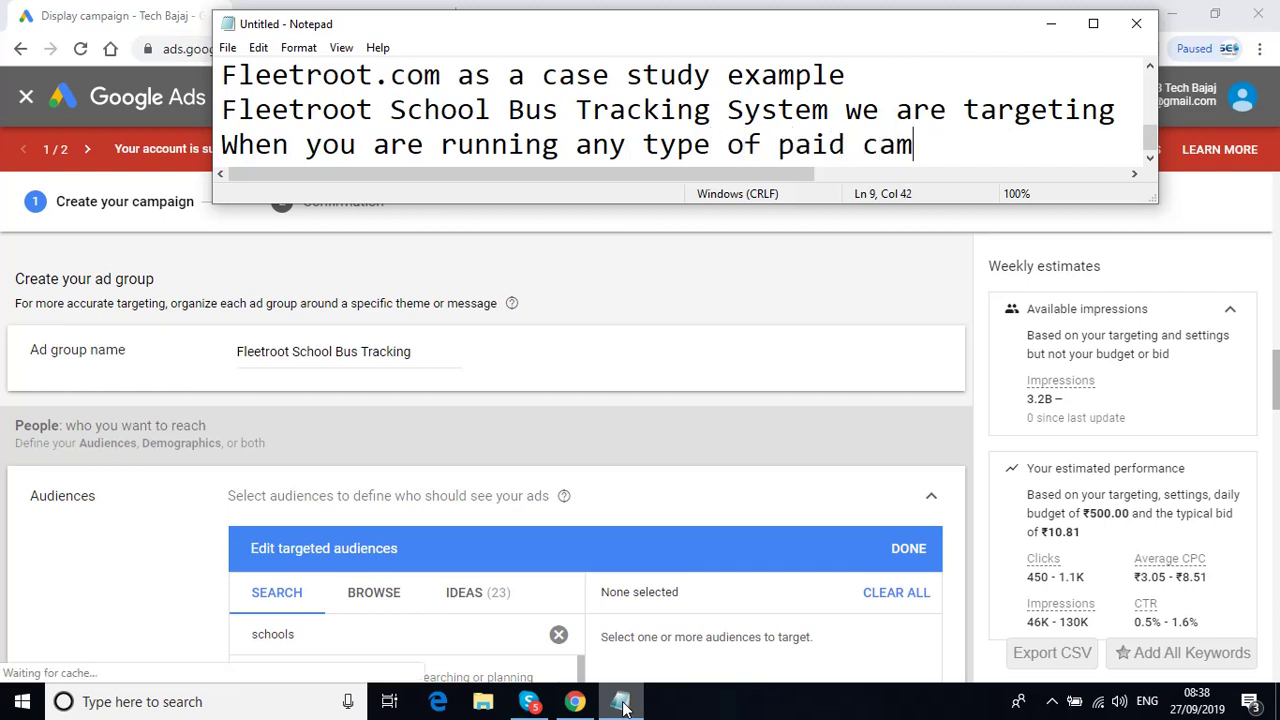
pyautogui.write('paign')
pyautogui.press('Return')
pyautogui.press('Return')
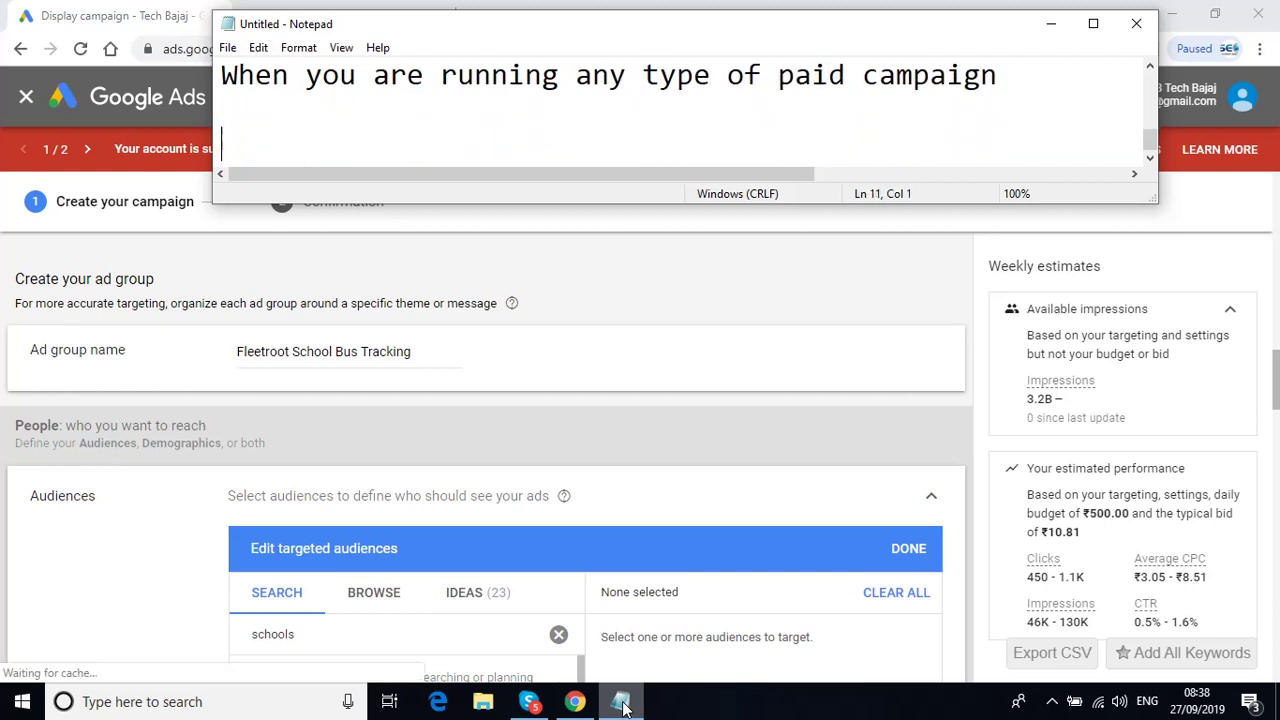
# - Add the line "There are multiple factors you should keep in your mind" below the paid campaign line, followed by a blank line
pyautogui.write('There are m')
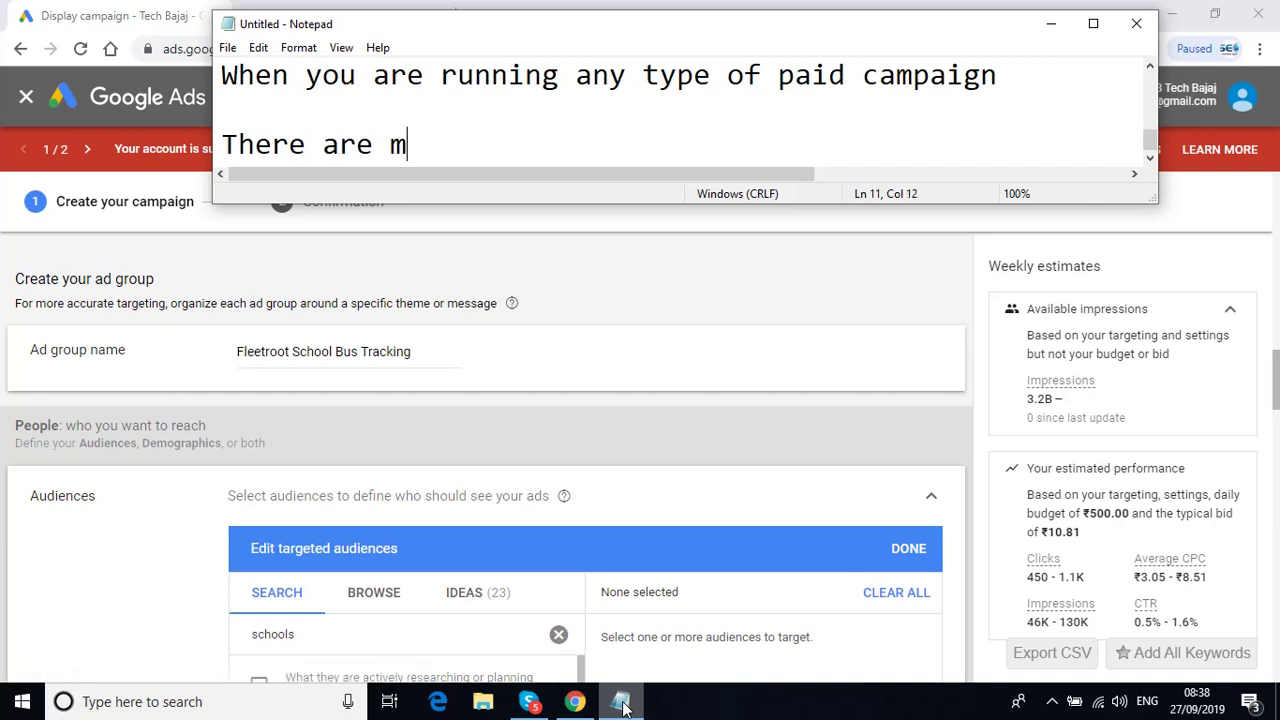
pyautogui.write('ul')
pyautogui.write('ipl')
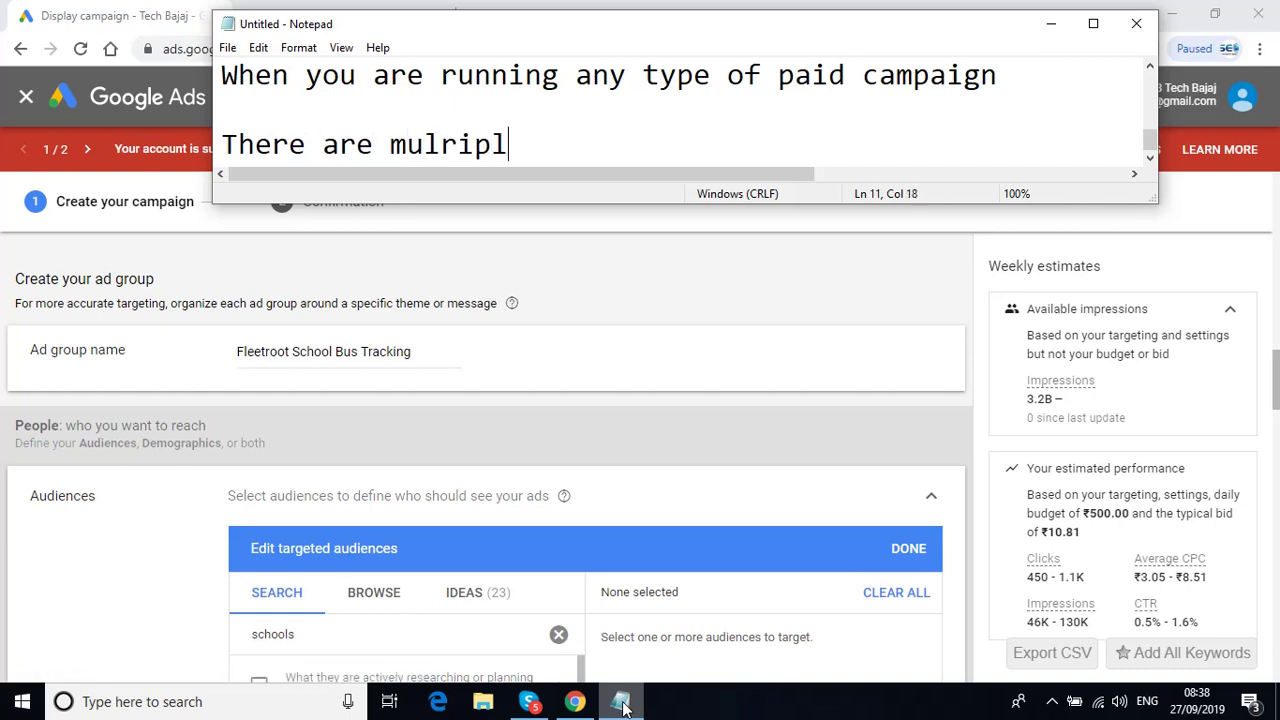
pyautogui.press('BackSpace')
pyautogui.press('BackSpace')
pyautogui.press('BackSpace')
pyautogui.press('BackSpace')
pyautogui.write('tiple fact')
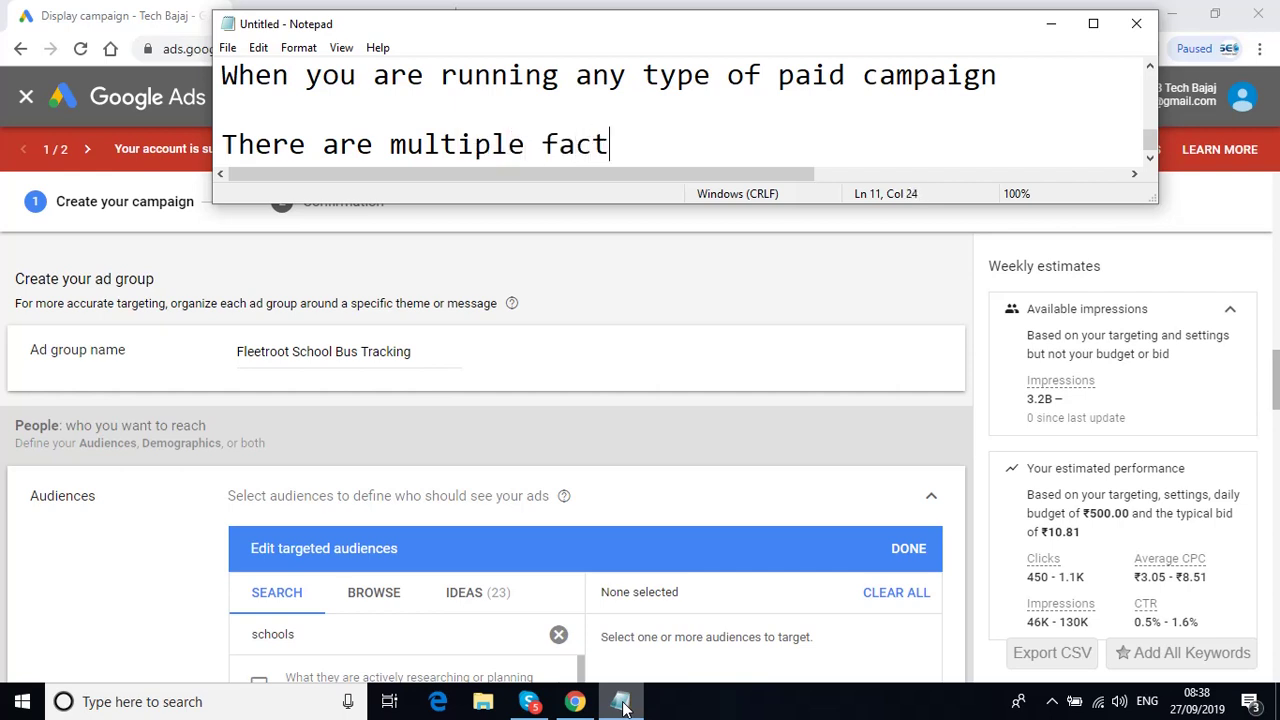
pyautogui.write('ors you sh')
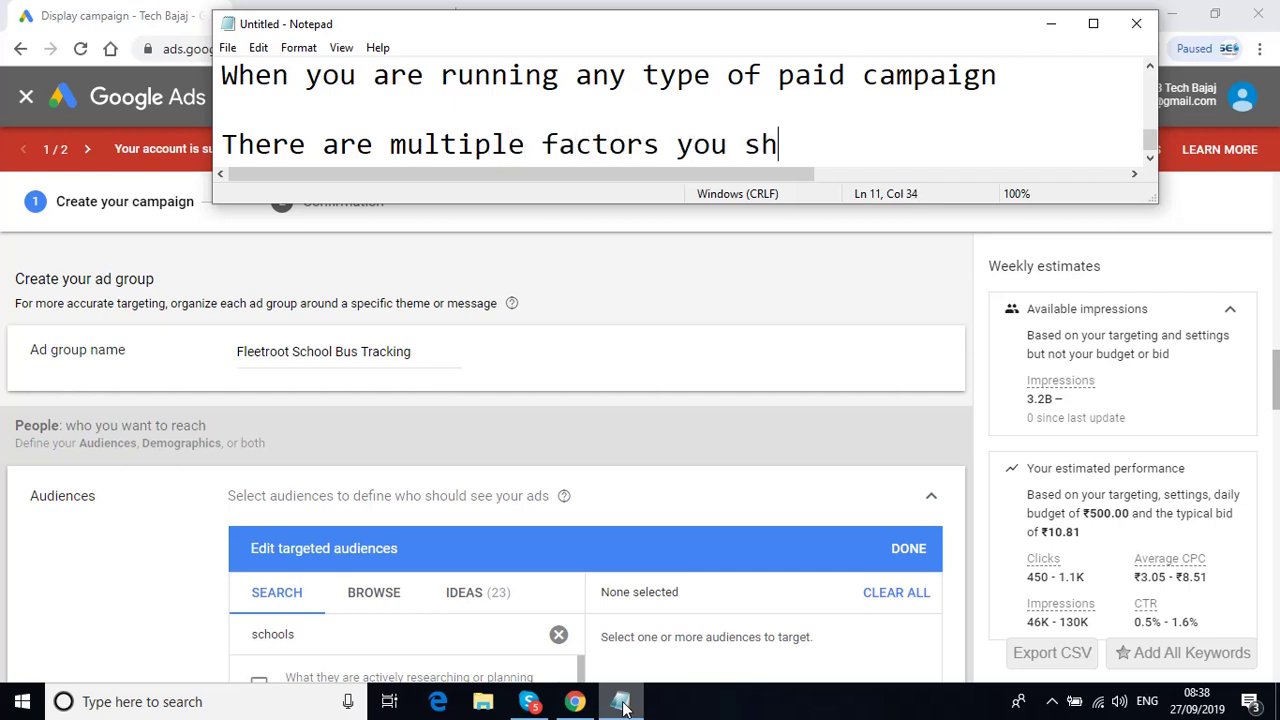
pyautogui.write('ould keep ')
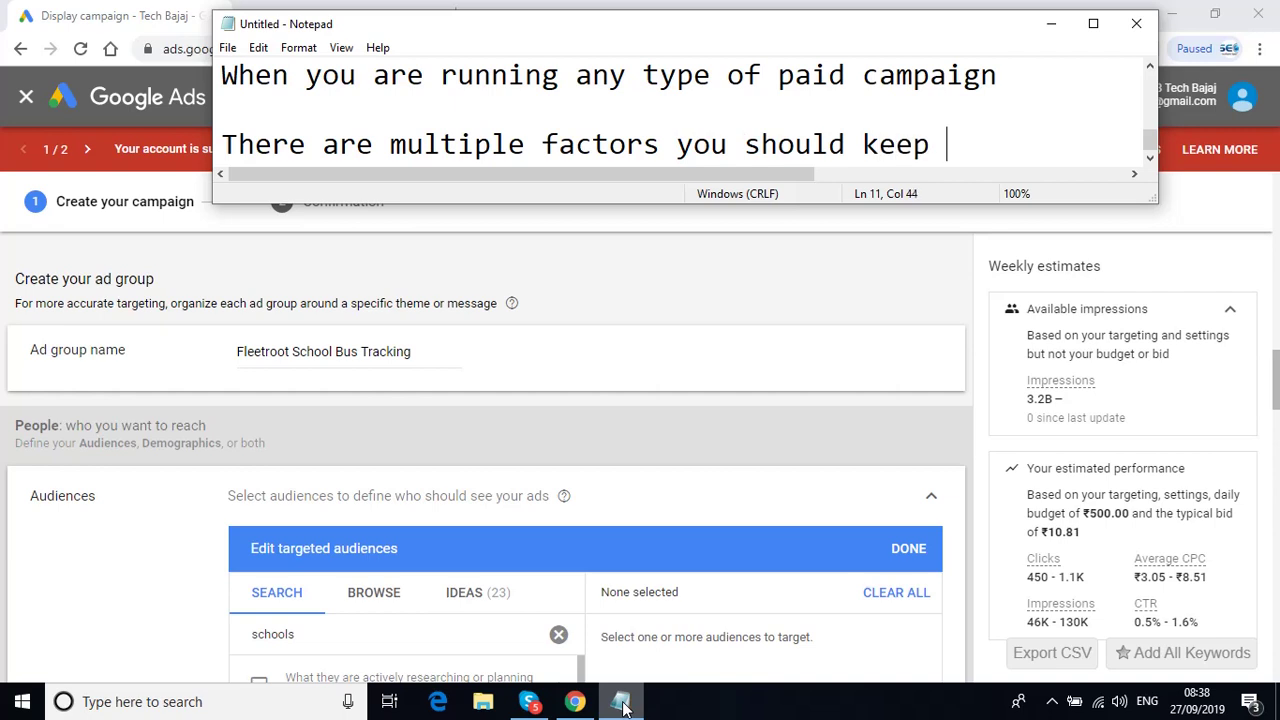
pyautogui.write('in your min')
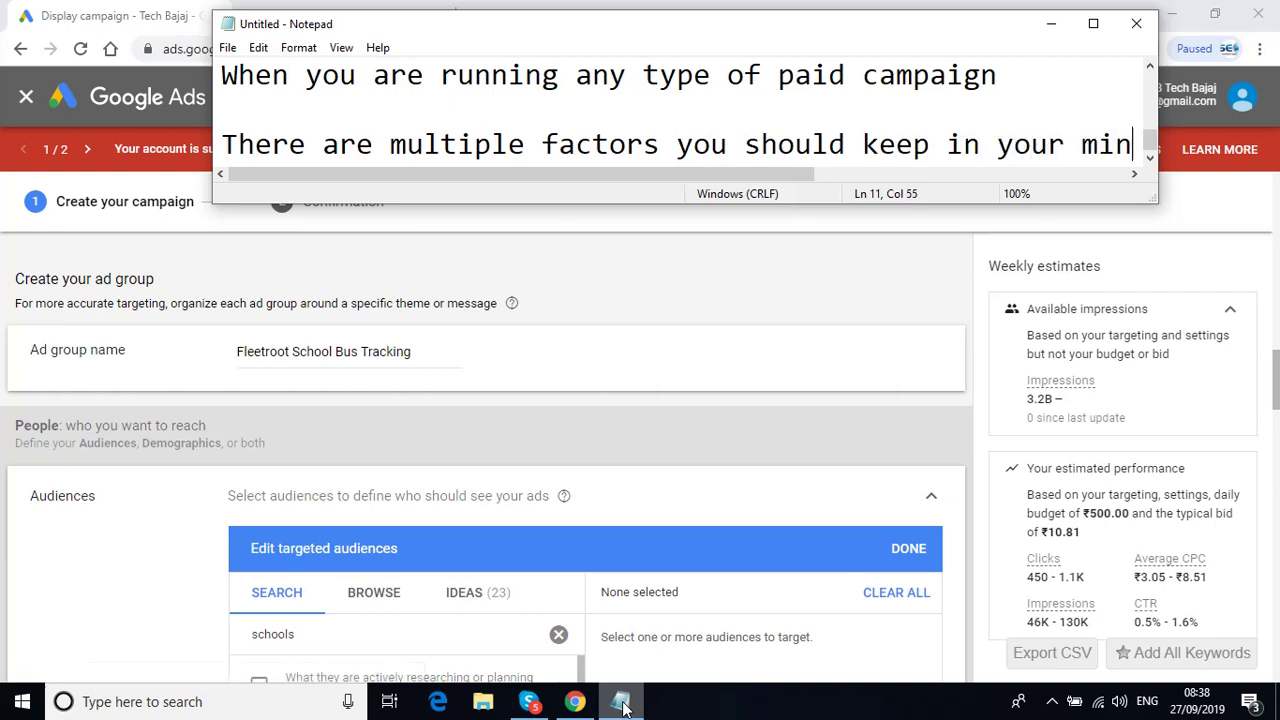
pyautogui.write('d')
pyautogui.press('Return')
pyautogui.press('Return')
# - Start a numbered list of factors with the item "1. What is the product all about"
pyautogui.write('1. ')
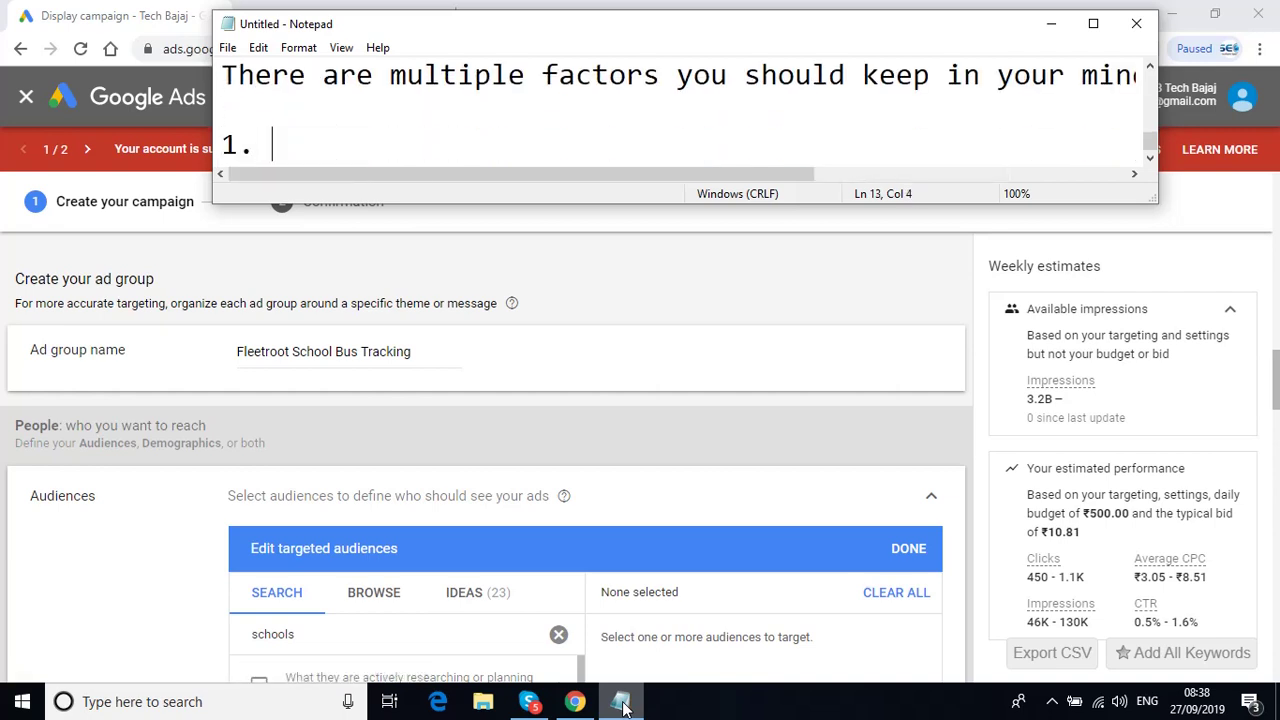
pyautogui.write('What is ')
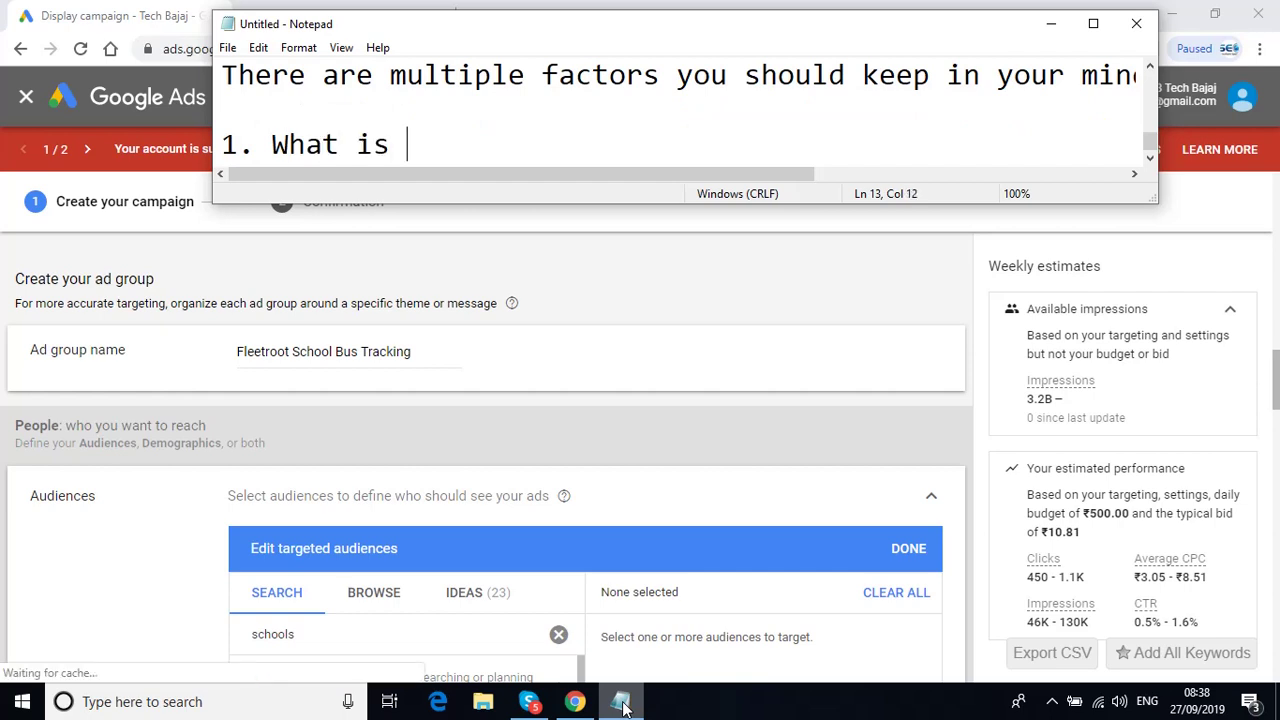
pyautogui.write('the product a')
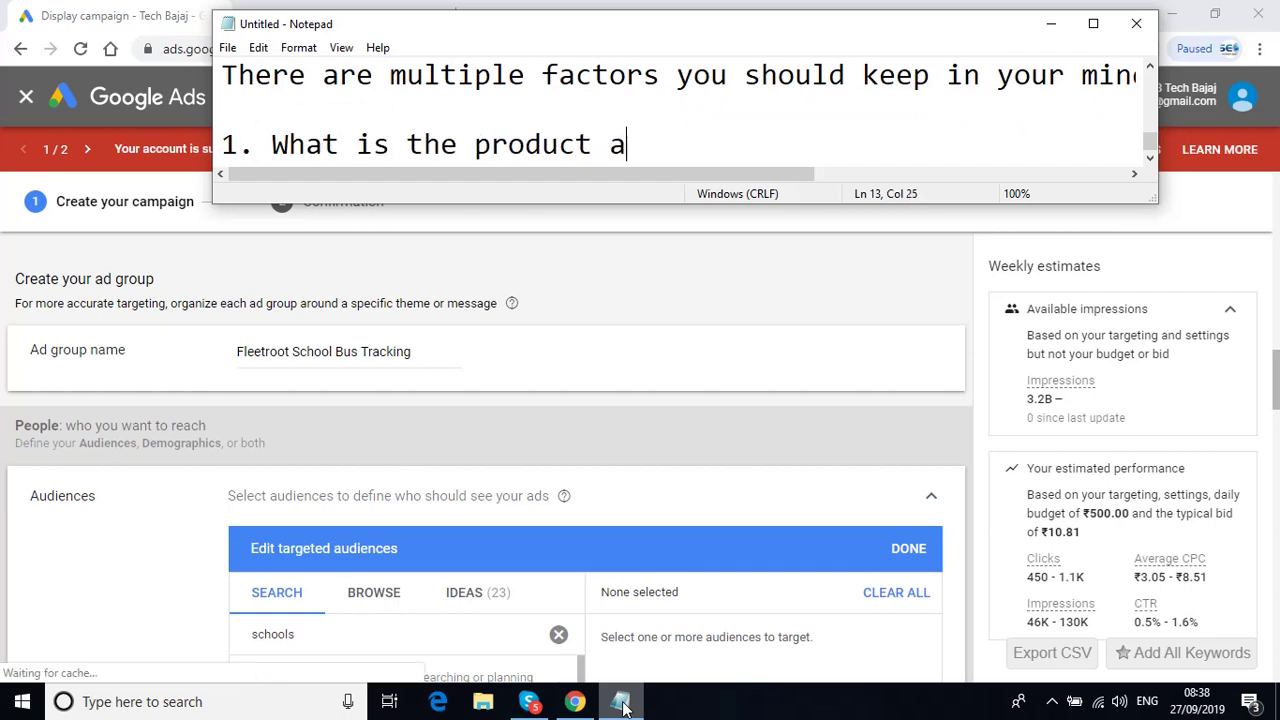
pyautogui.write('ll about')
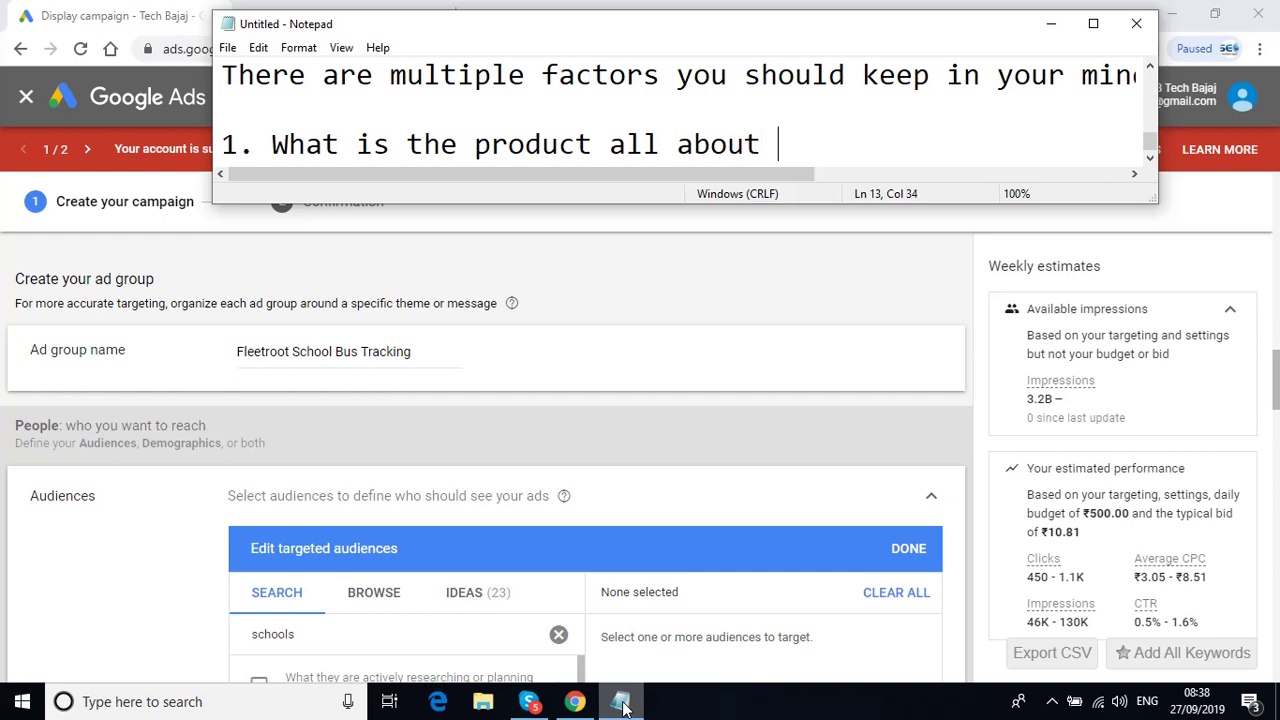
pyautogui.press('Return')
# - Add the second list item, "2. Next what is the average order value of the product"
pyautogui.write('2')
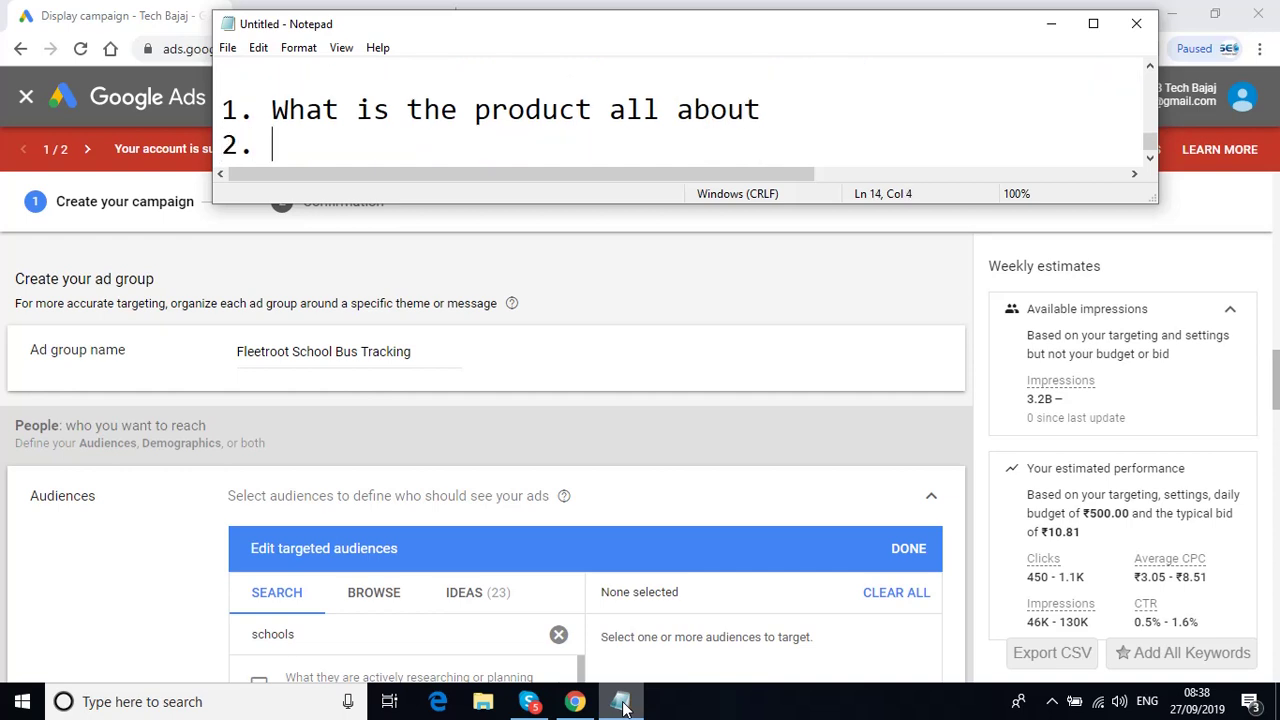
pyautogui.write('. Next ')
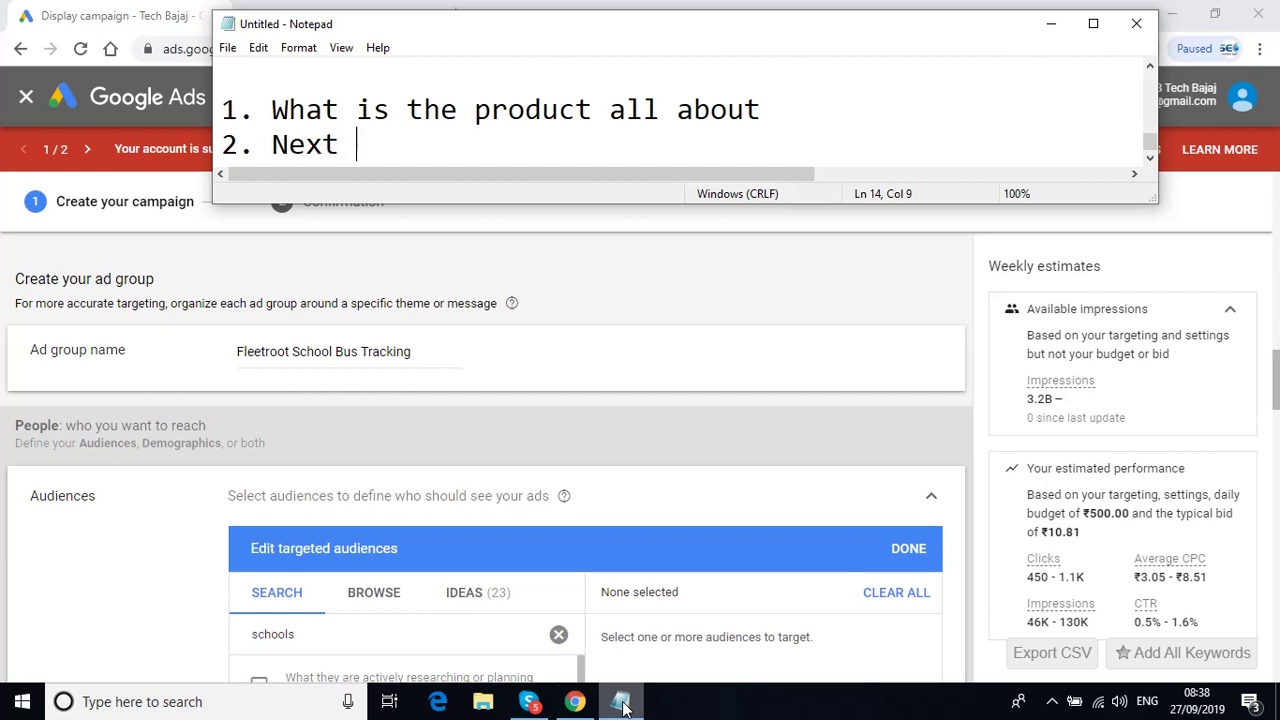
pyautogui.write('what is the')
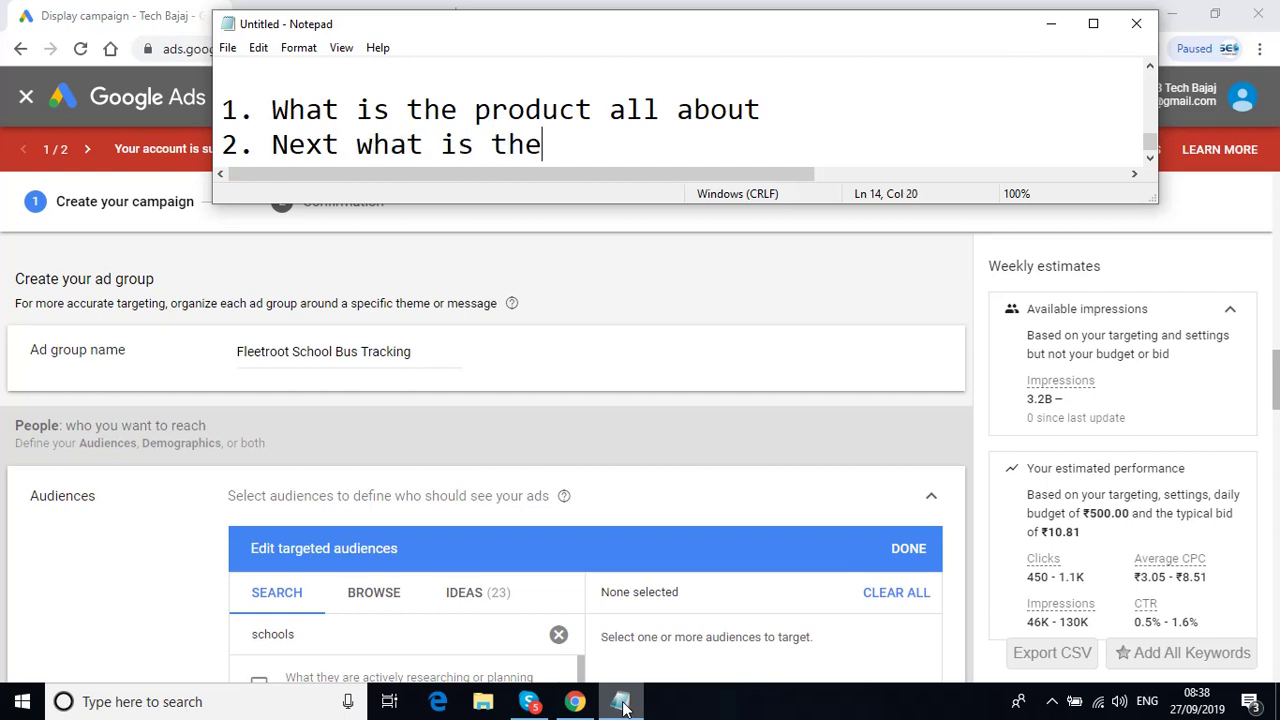
pyautogui.write(' average ord')
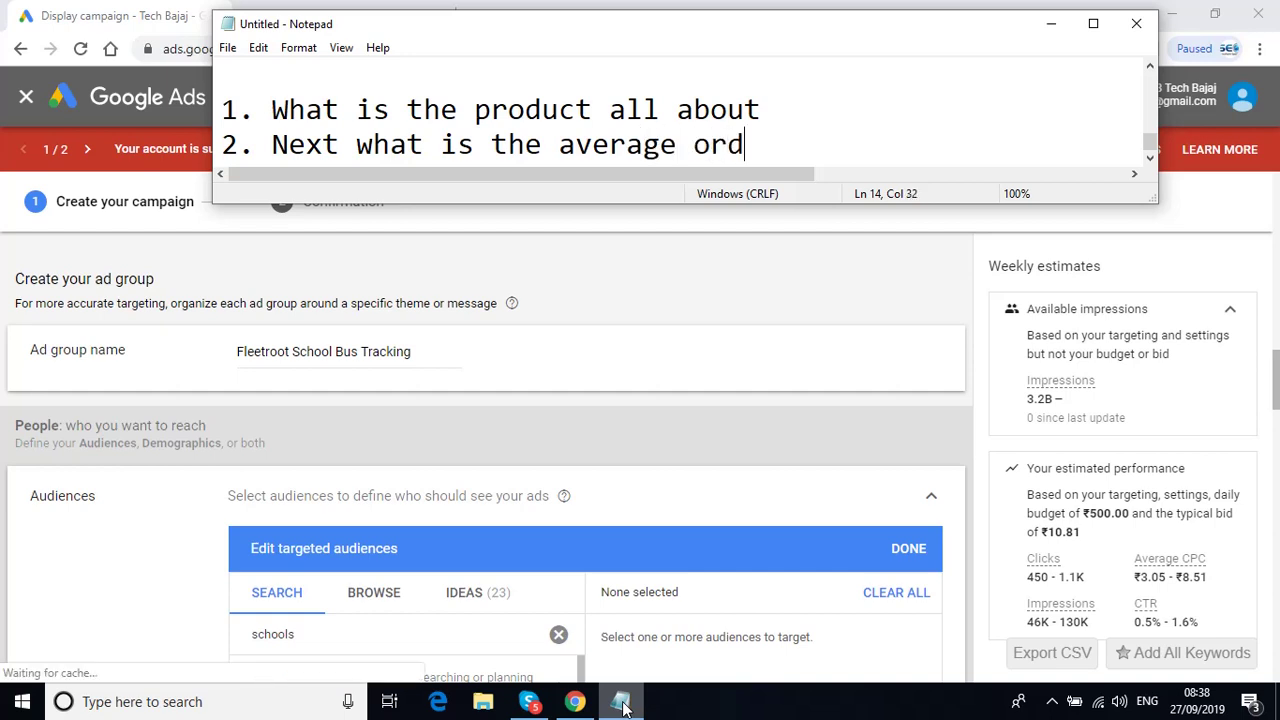
pyautogui.write('er value of')
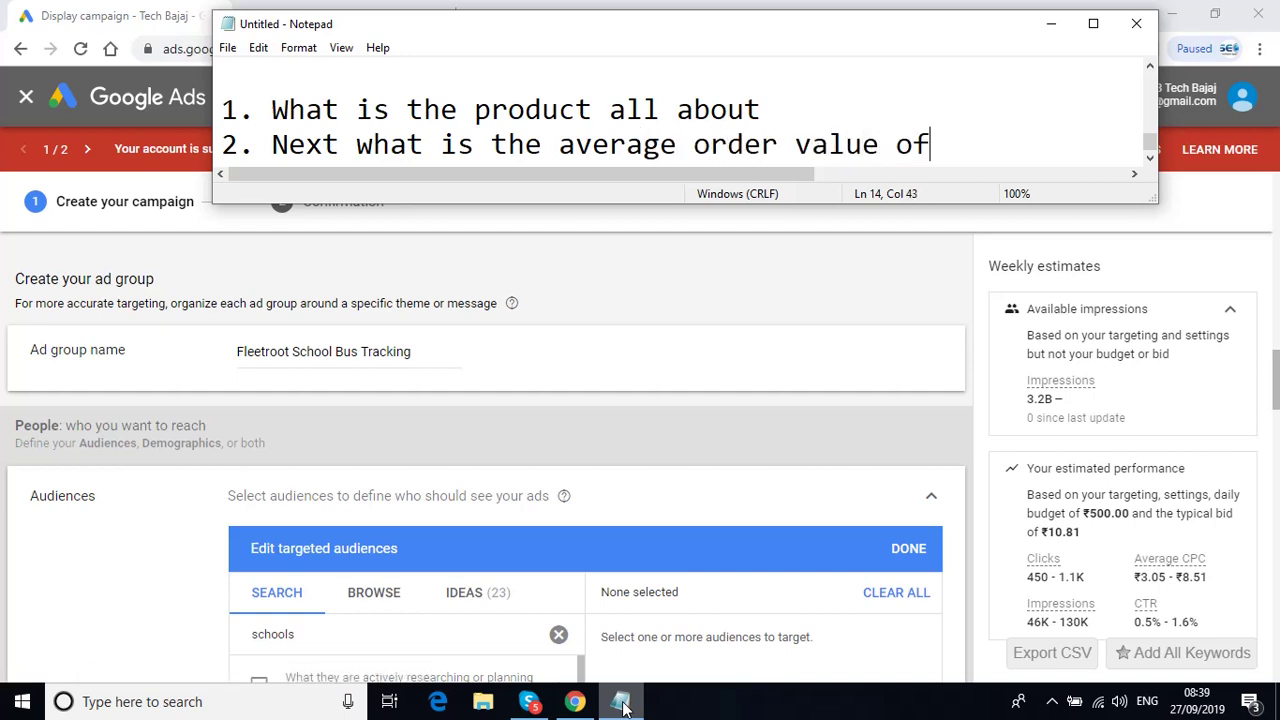
pyautogui.write(' the product')
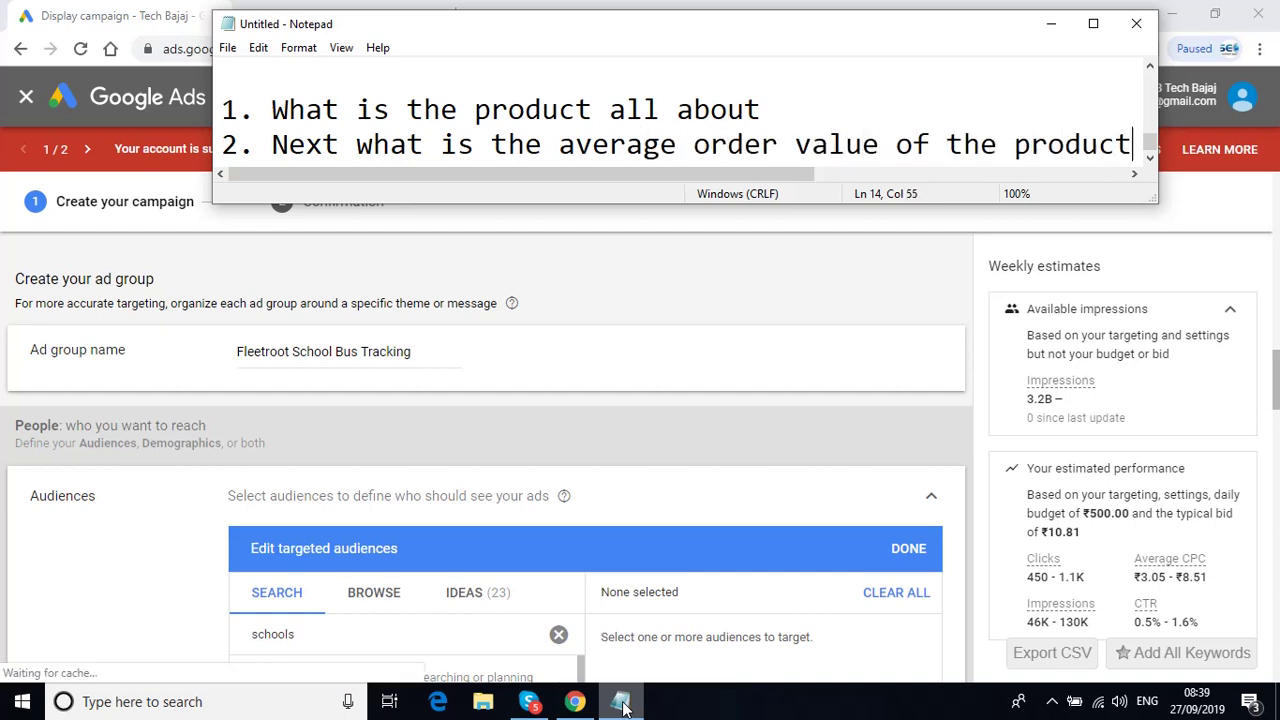
pyautogui.press('Return')
# - Add the third list item, "3. Who is the potential buyer of the product"
pyautogui.write('3. ')
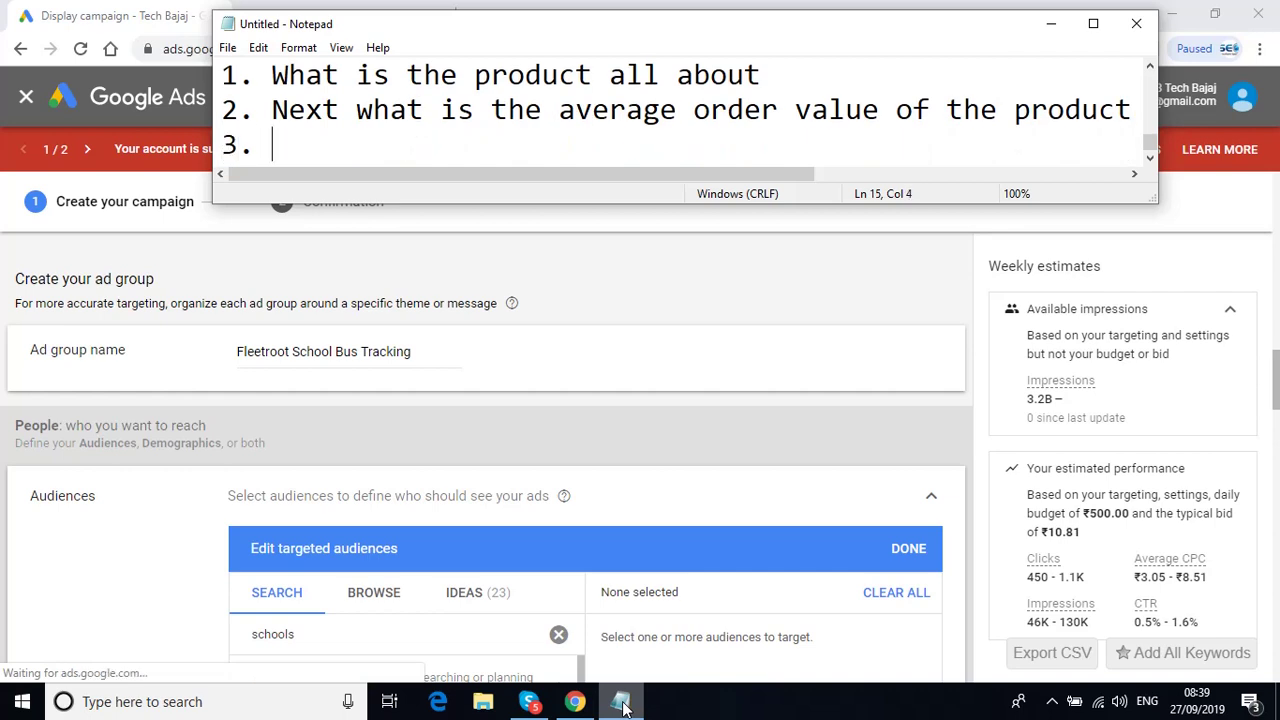
pyautogui.write('Who is ')
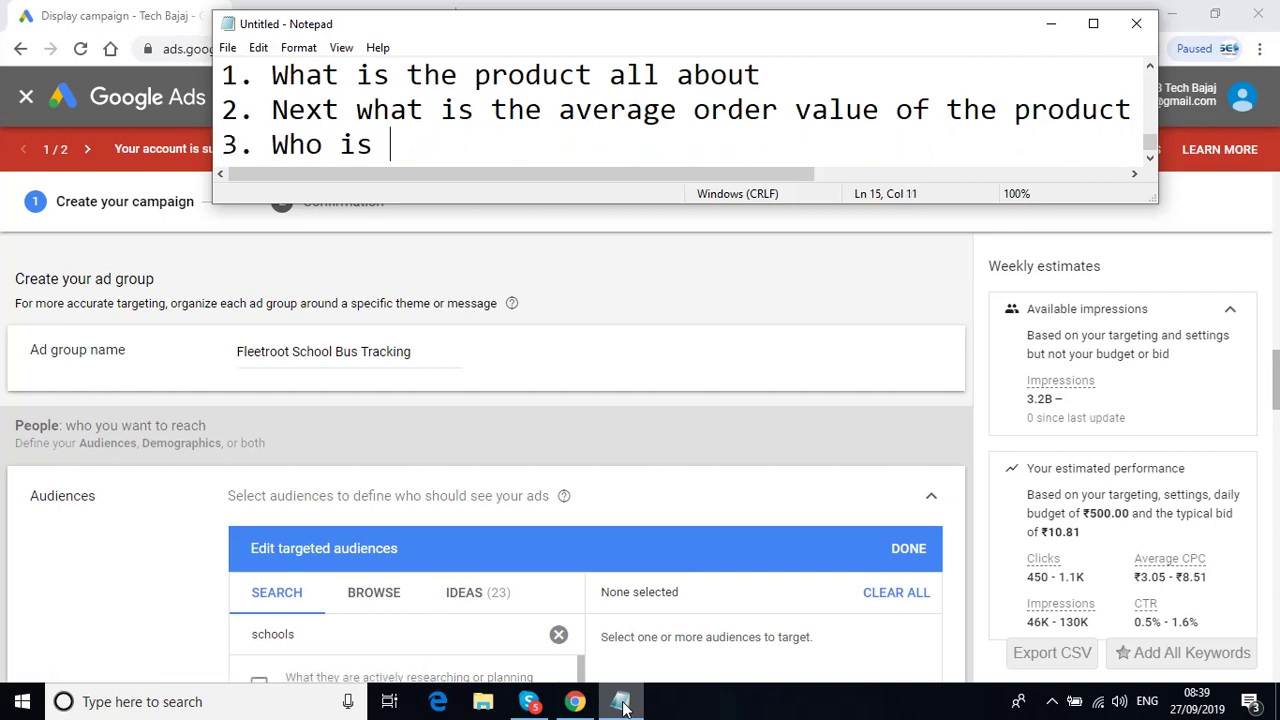
pyautogui.write('the poten')
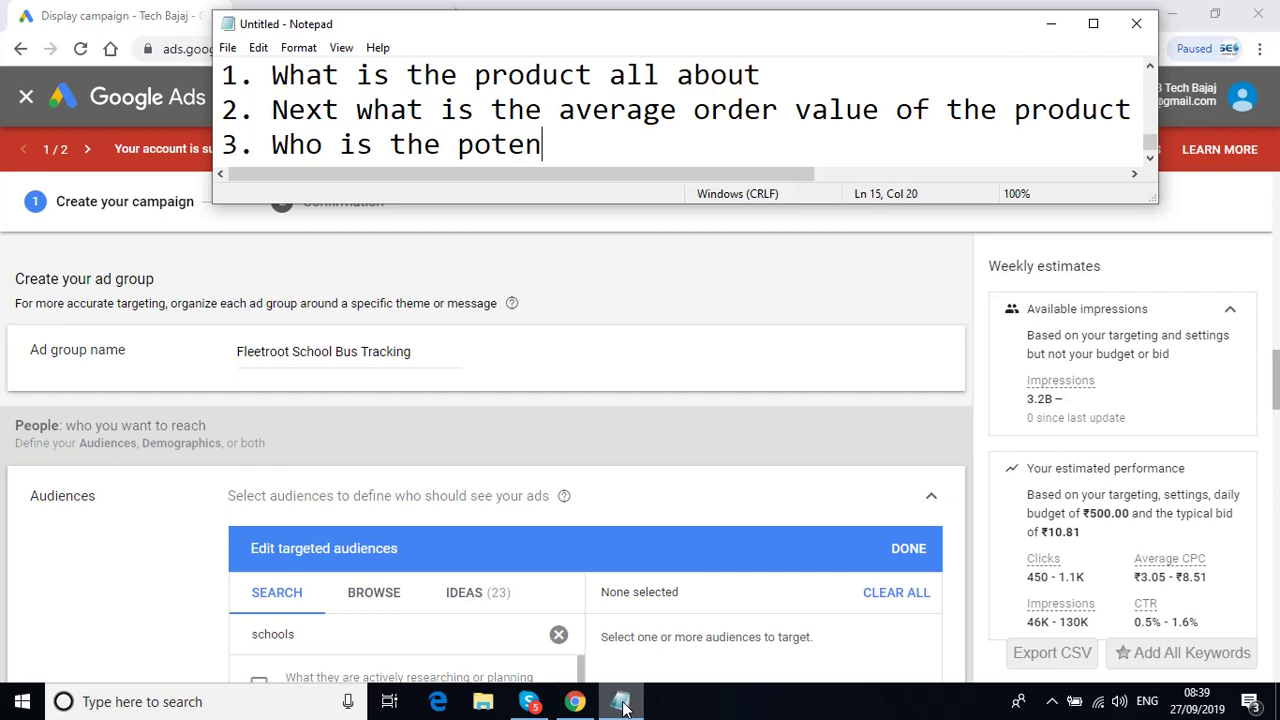
pyautogui.write('tial ')
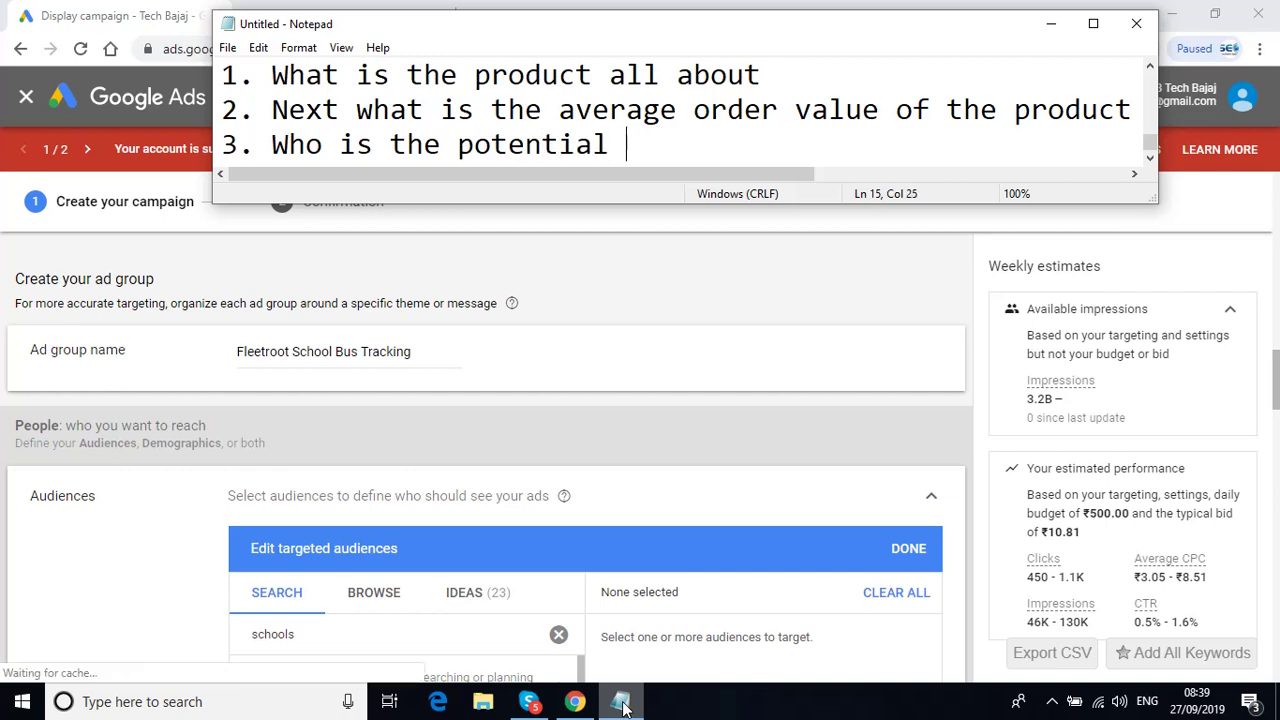
pyautogui.write('buyer of the ')
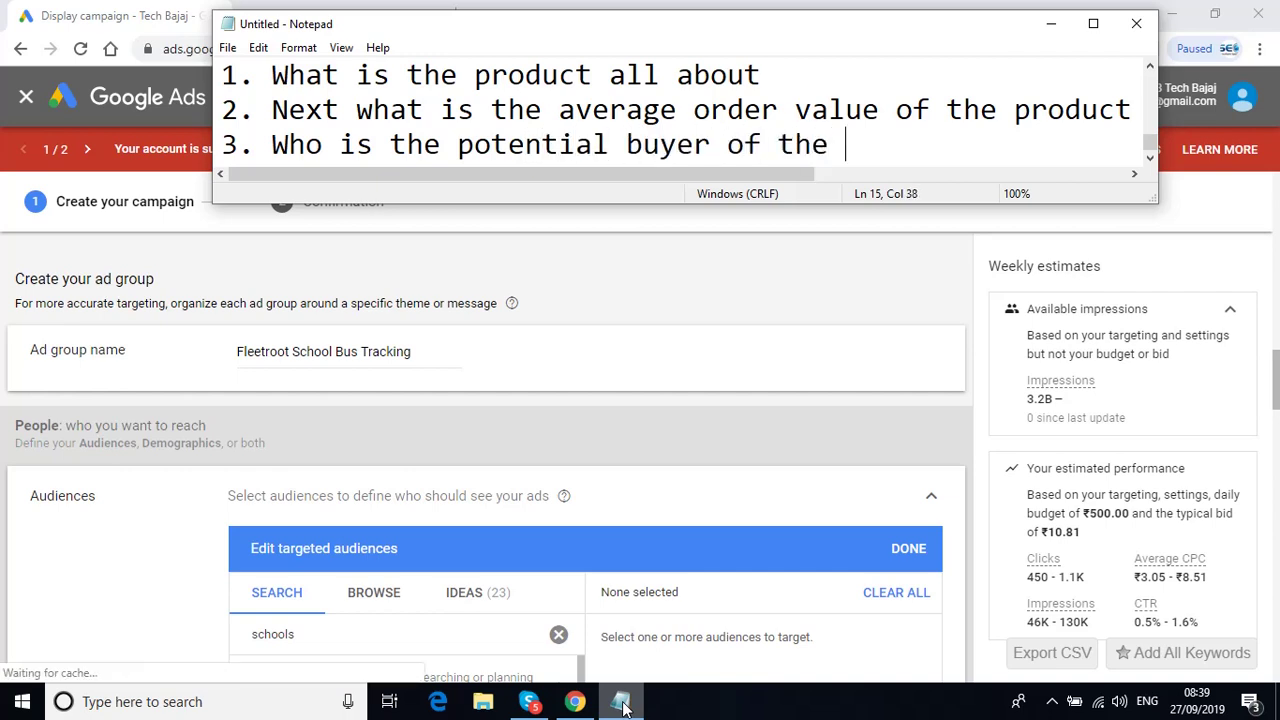
pyautogui.write('product')
pyautogui.press('Return')
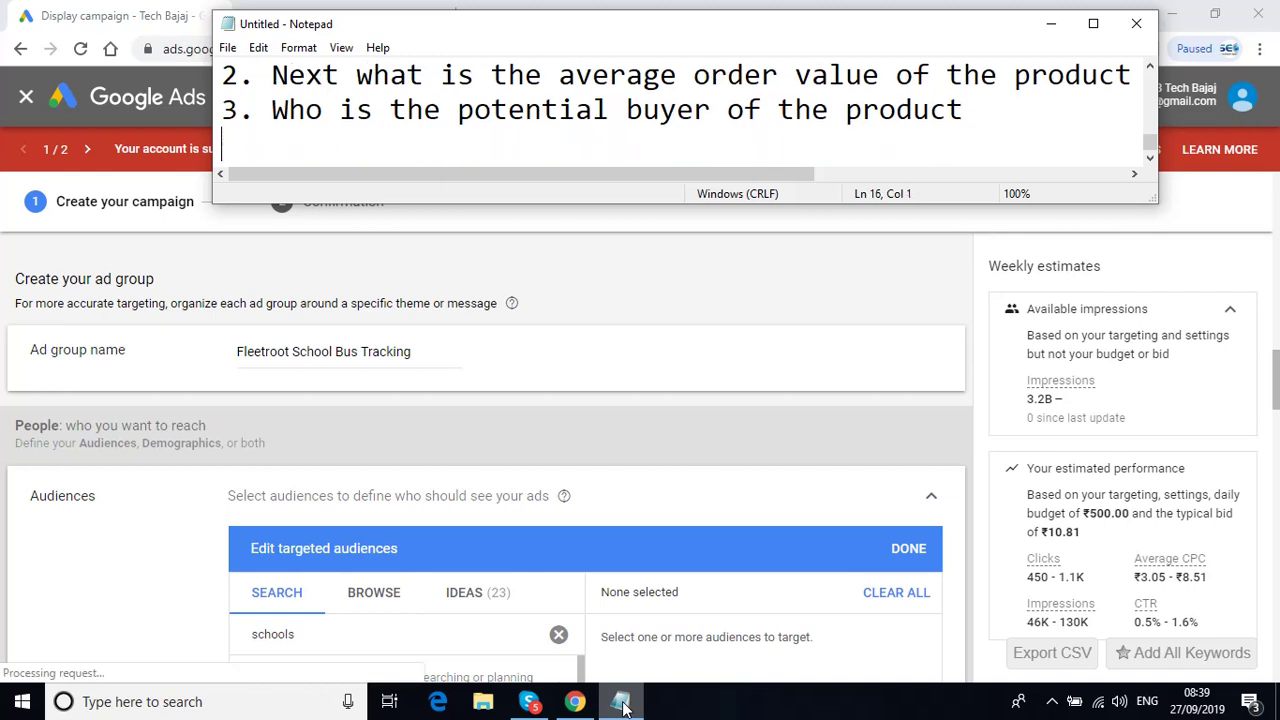
# - Add the fourth list item, "4. What is the segmented market"
pyautogui.write('4. W')
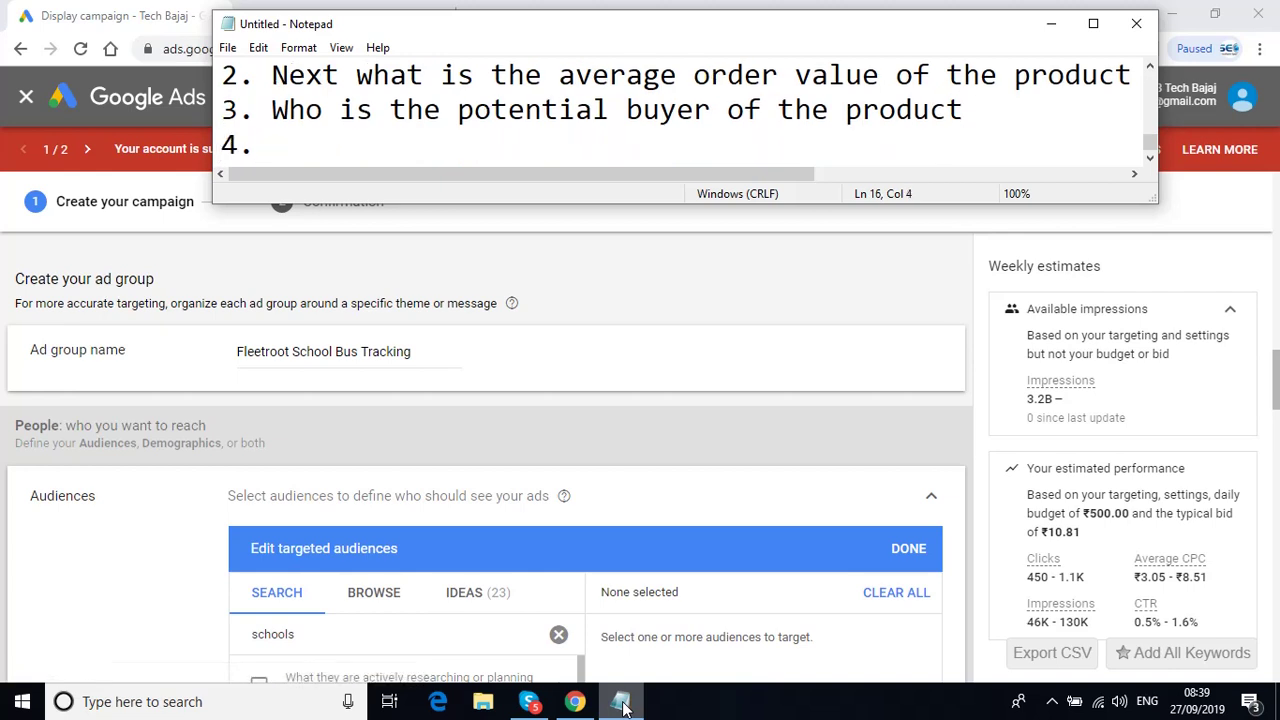
pyautogui.write('hat is ')
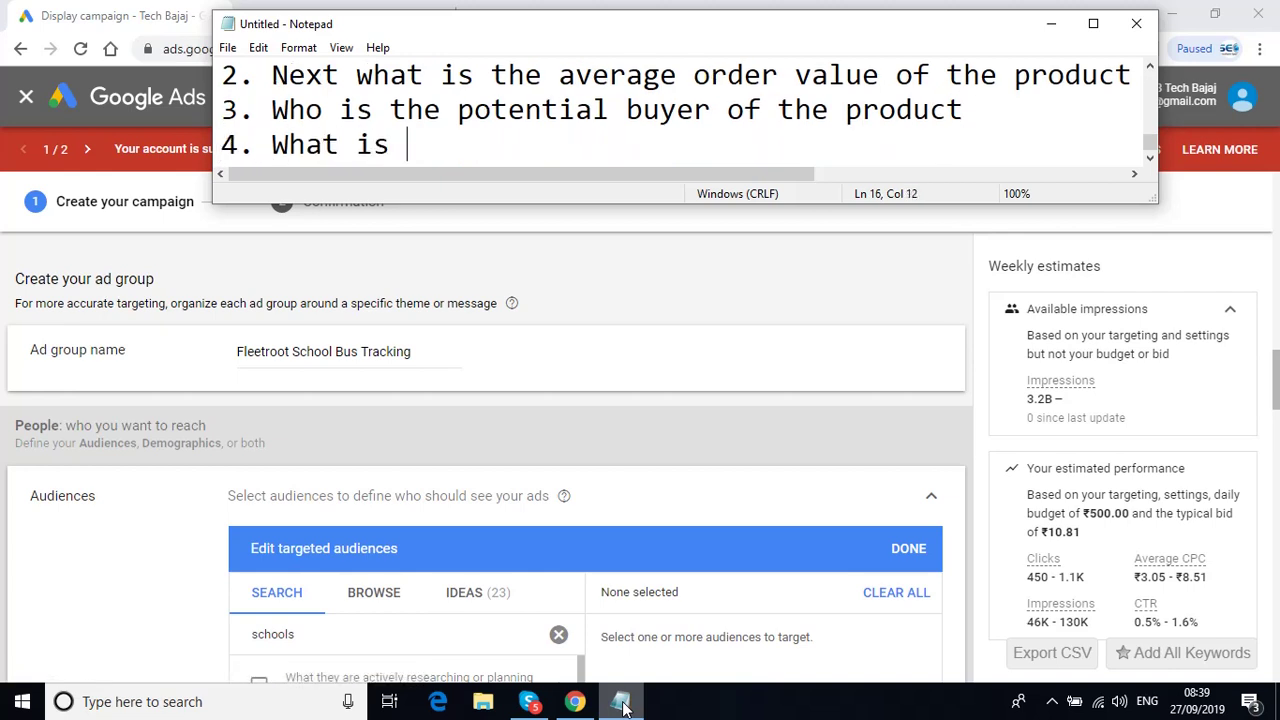
pyautogui.write('the segmen')
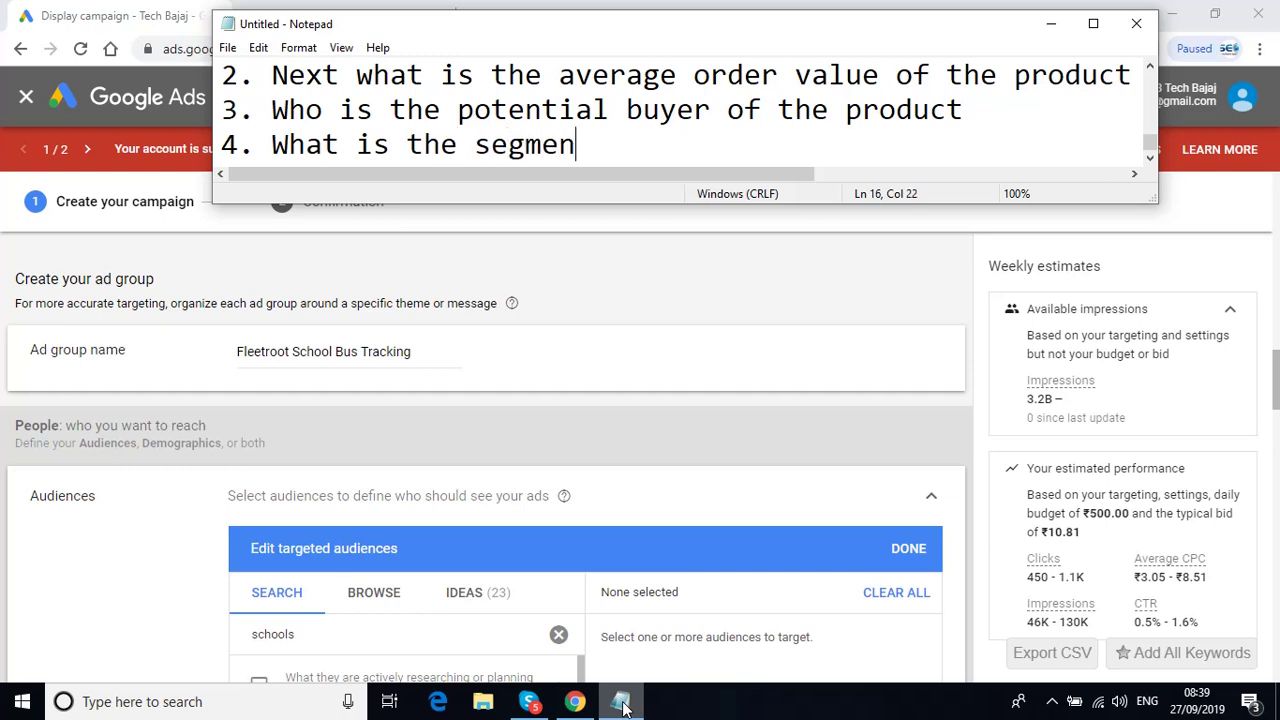
pyautogui.write('ted market')
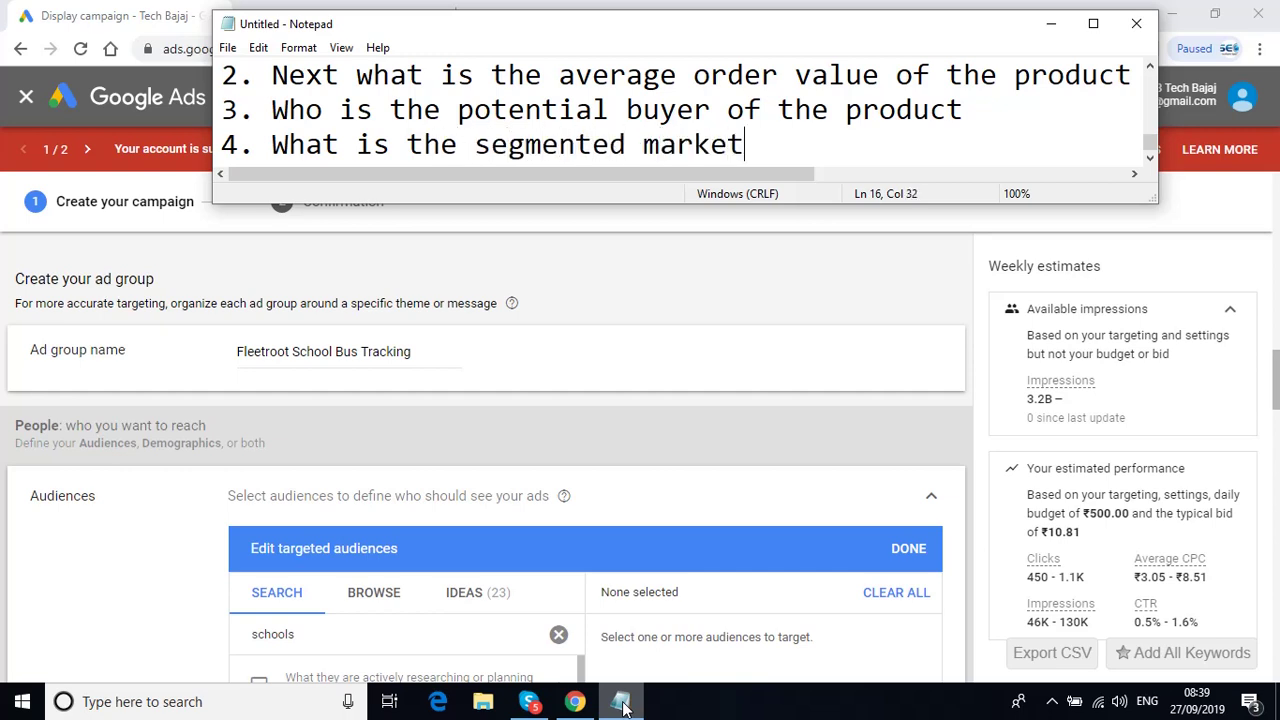
pyautogui.press('Return')
# - Add the fifth list item, "5. What is the defined geotargeting location"
pyautogui.write('5.')
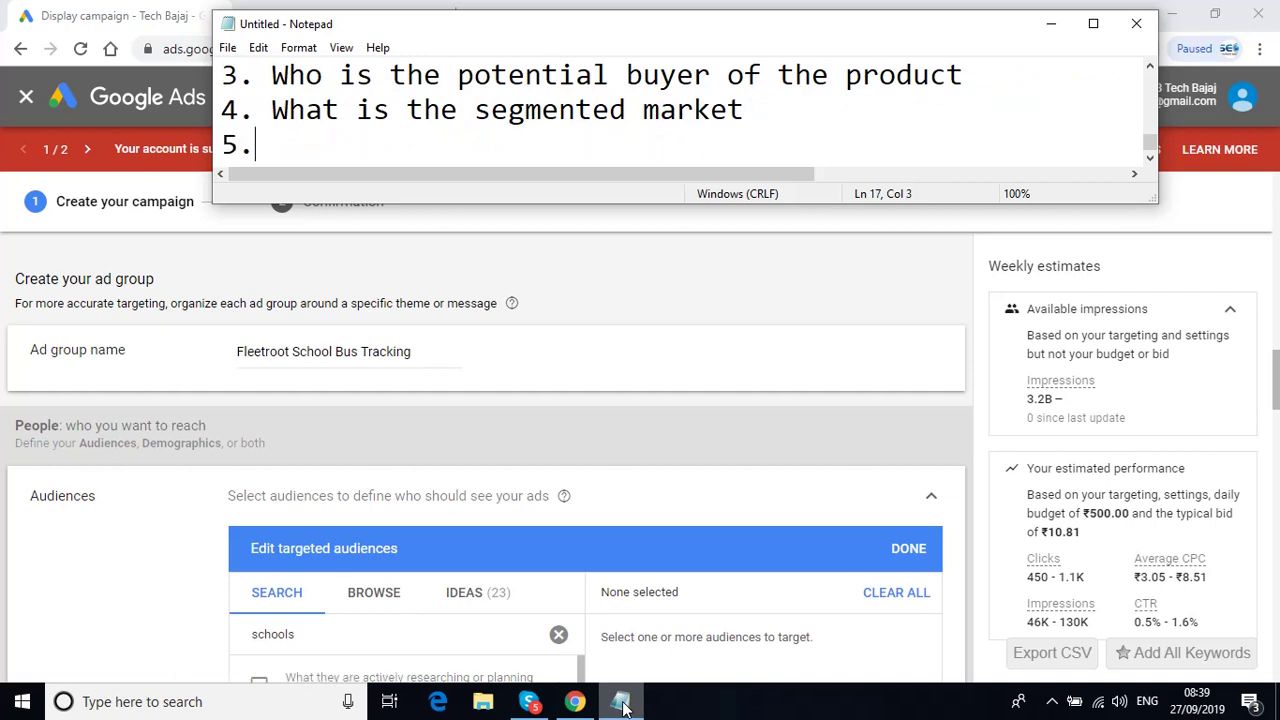
pyautogui.write(' What')
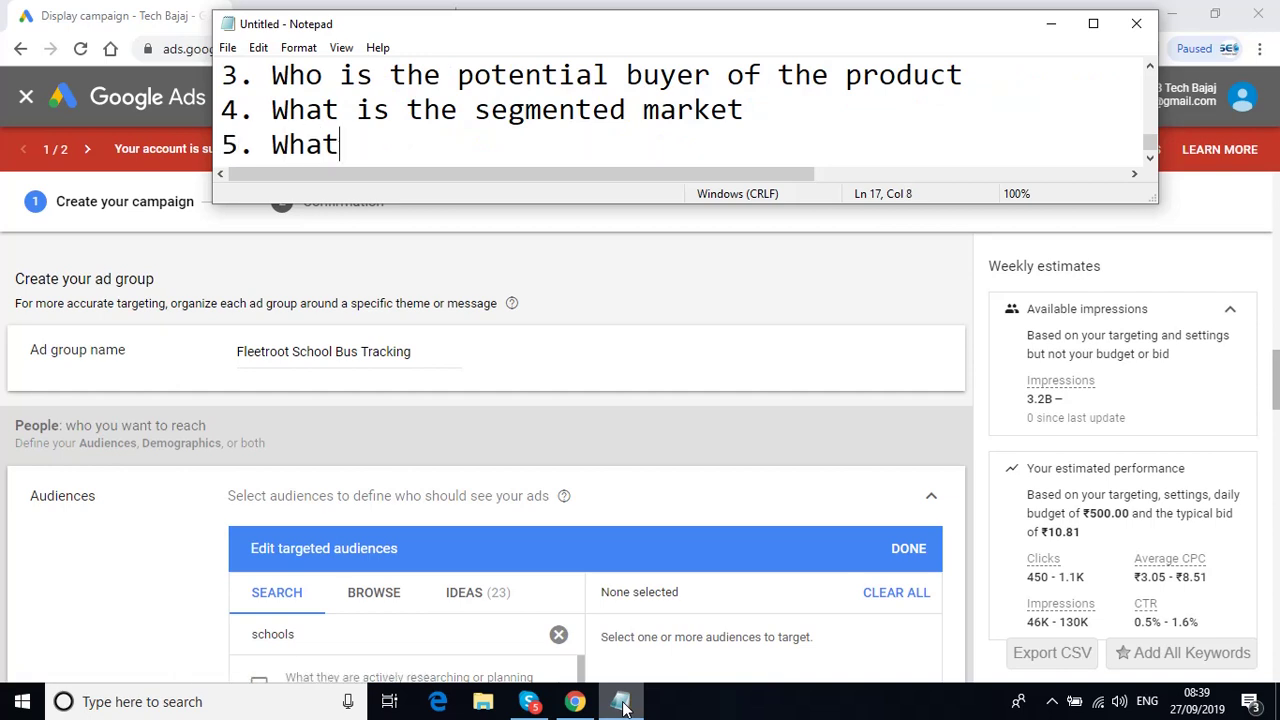
pyautogui.write(' is the defi')
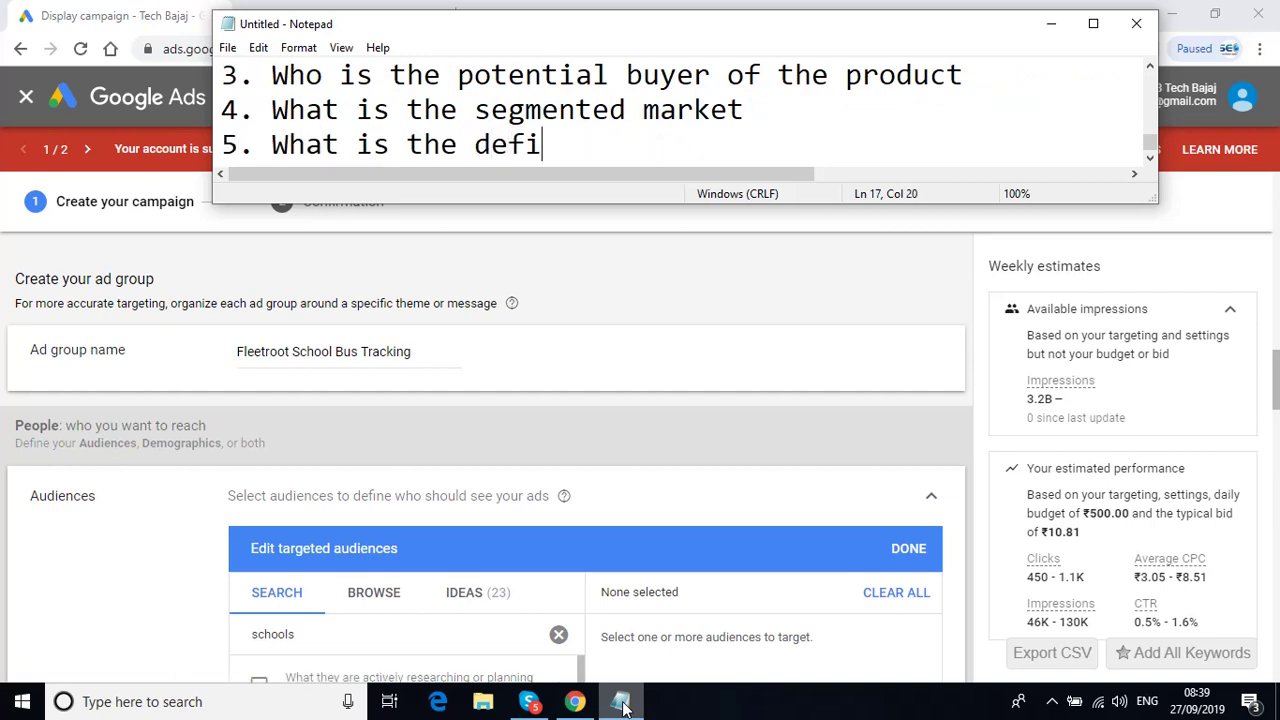
pyautogui.write('ned geo')
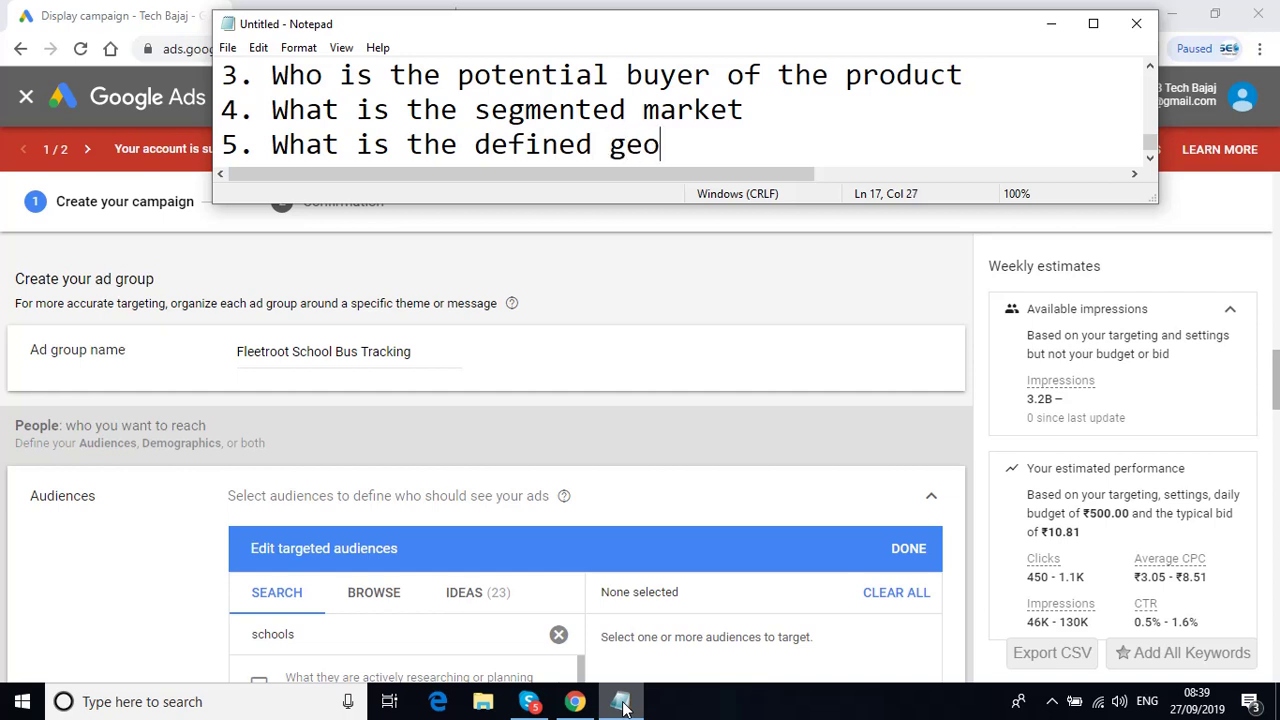
pyautogui.write('targeting ')
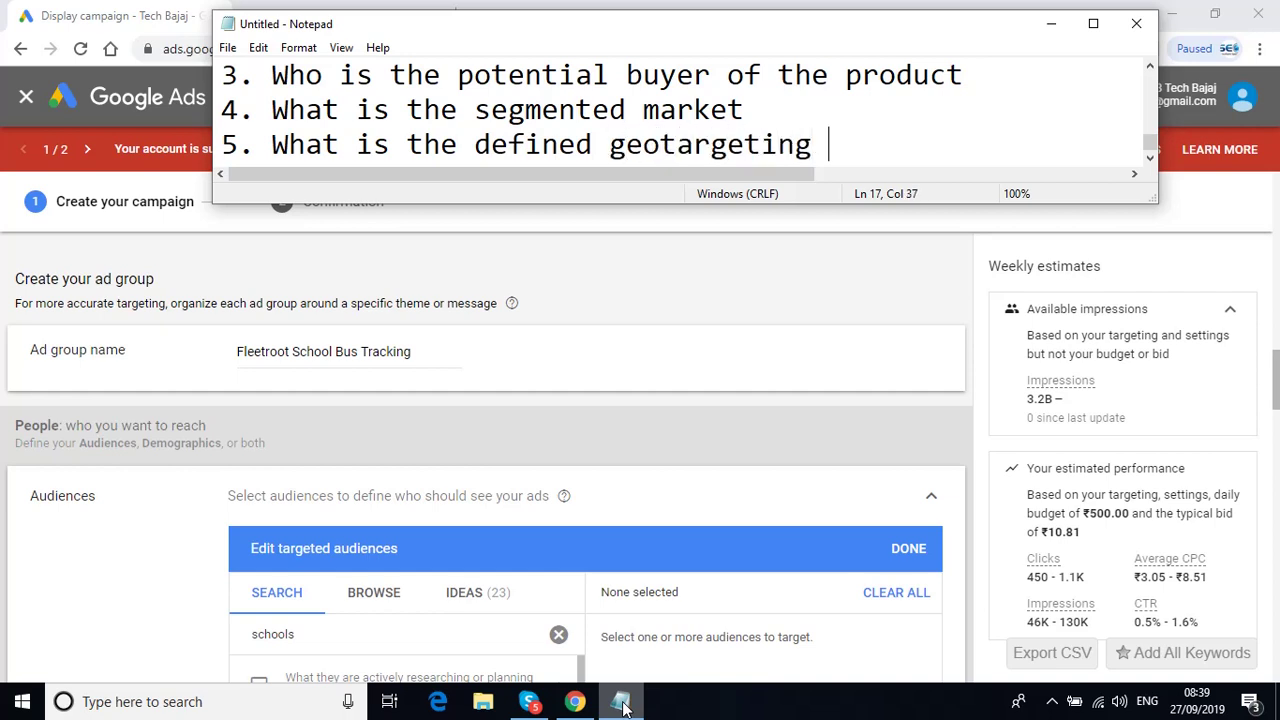
pyautogui.write('location')
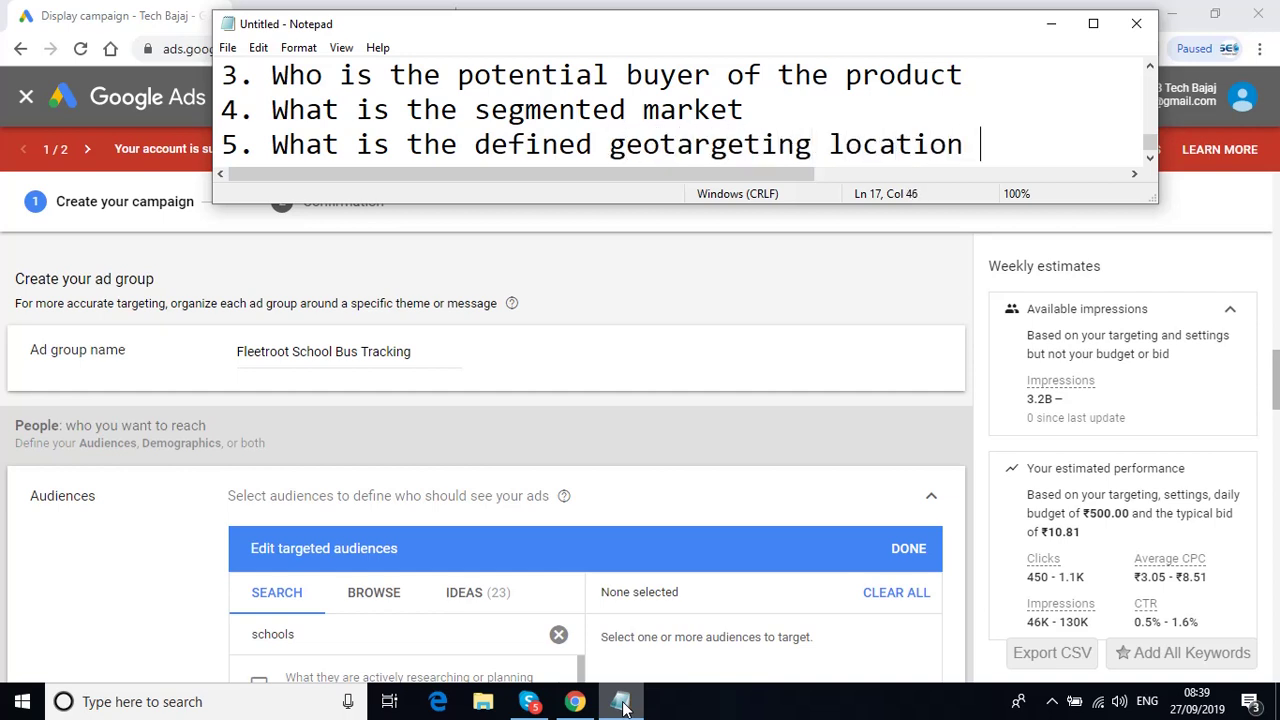
# - Switch from Notepad back to Google Ads and clear the search term in the targeted audiences search
pyautogui.click(1051, 37)
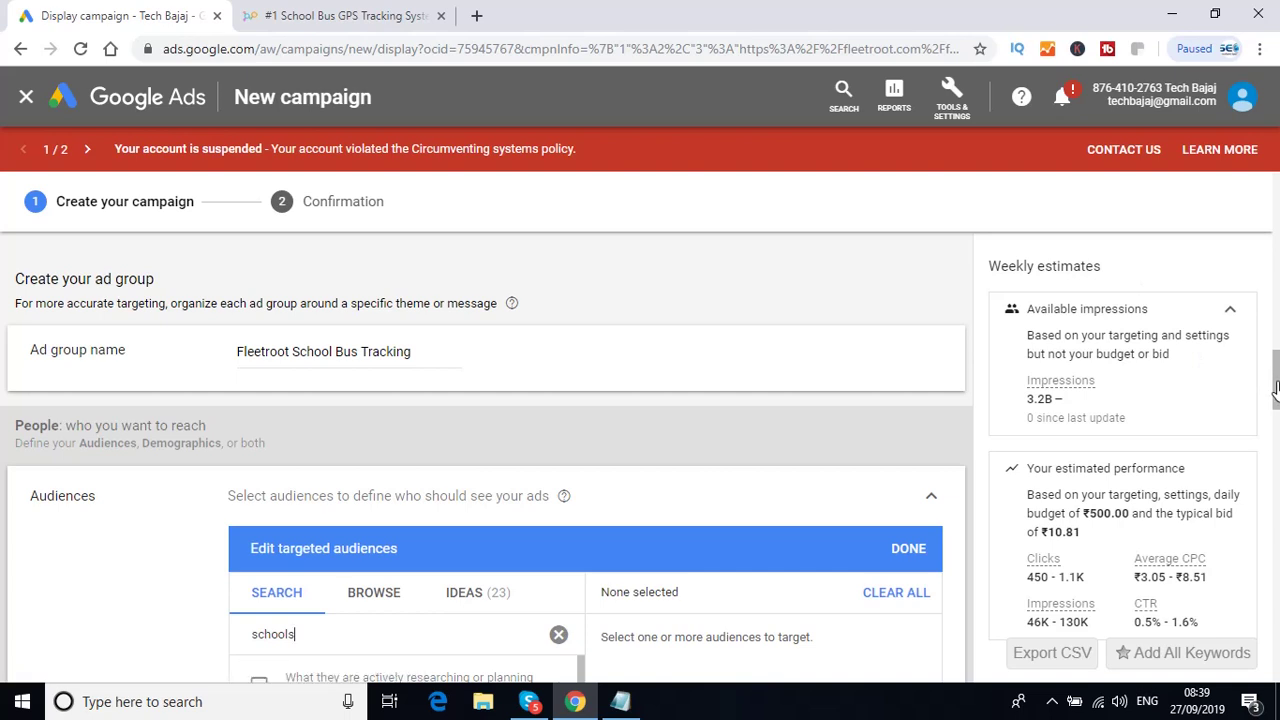
pyautogui.click(1276, 388)
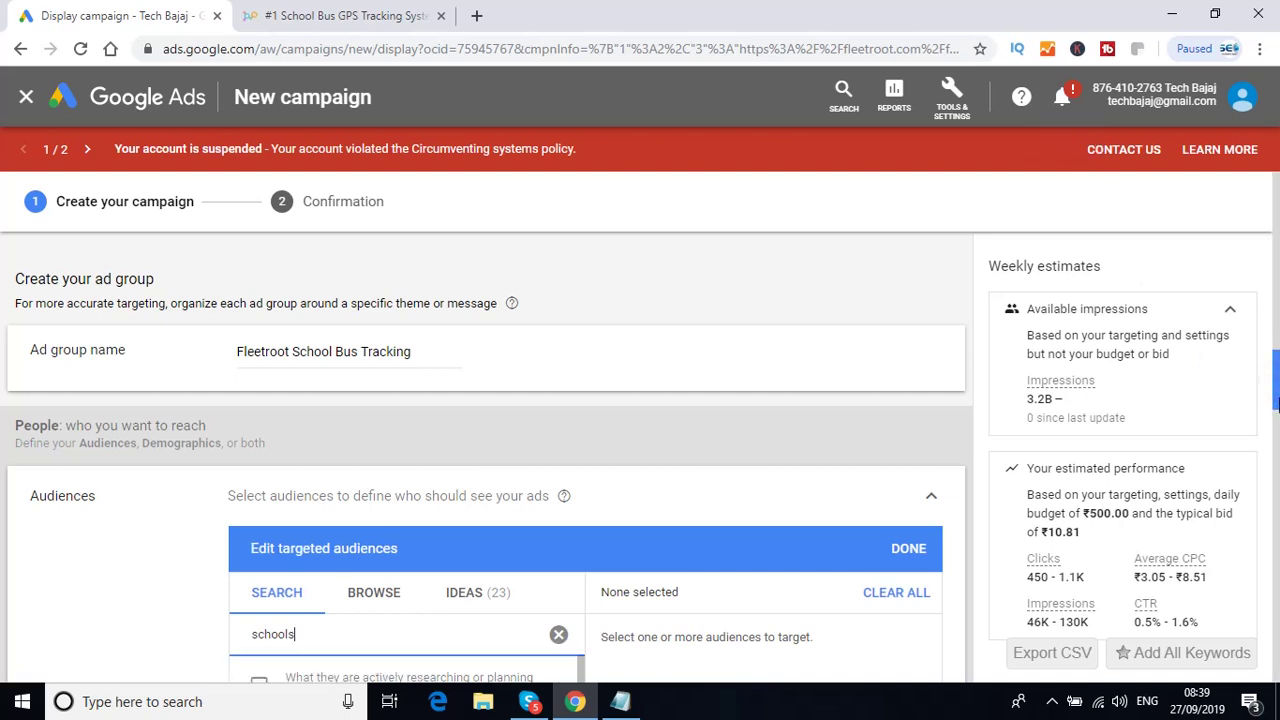
pyautogui.scroll(-3, 543, 620)
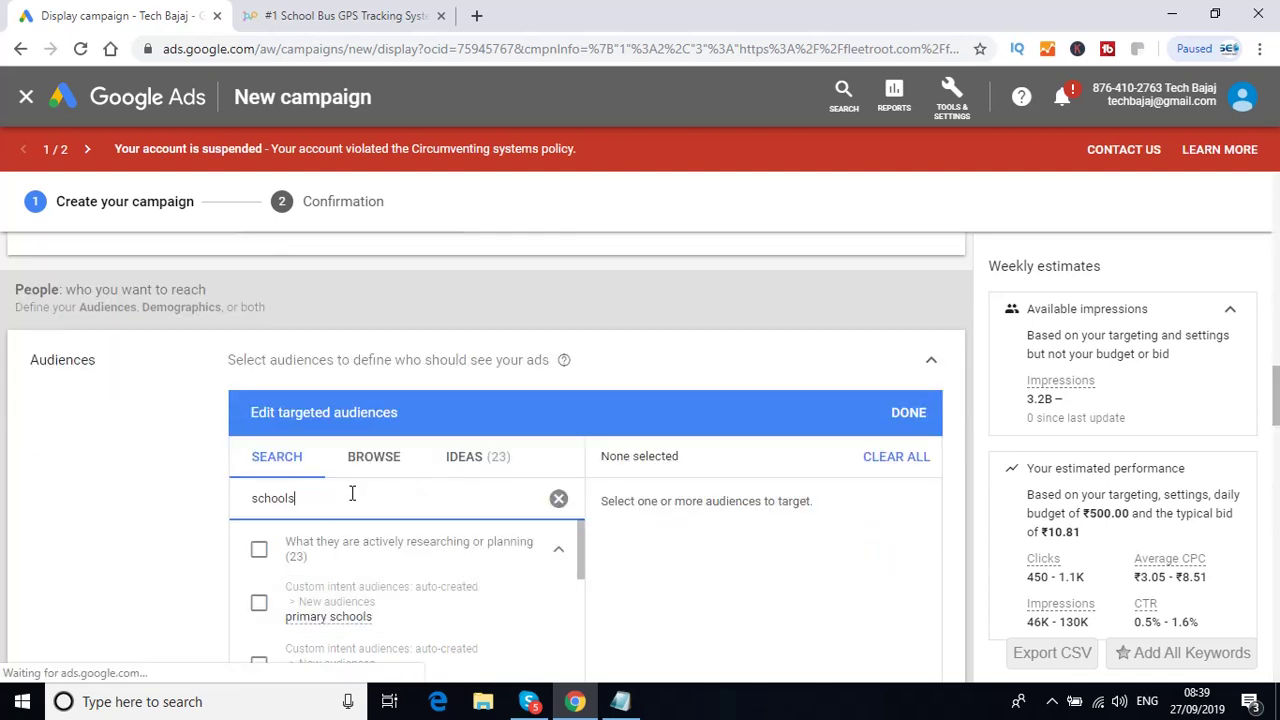
pyautogui.press('BackSpace')
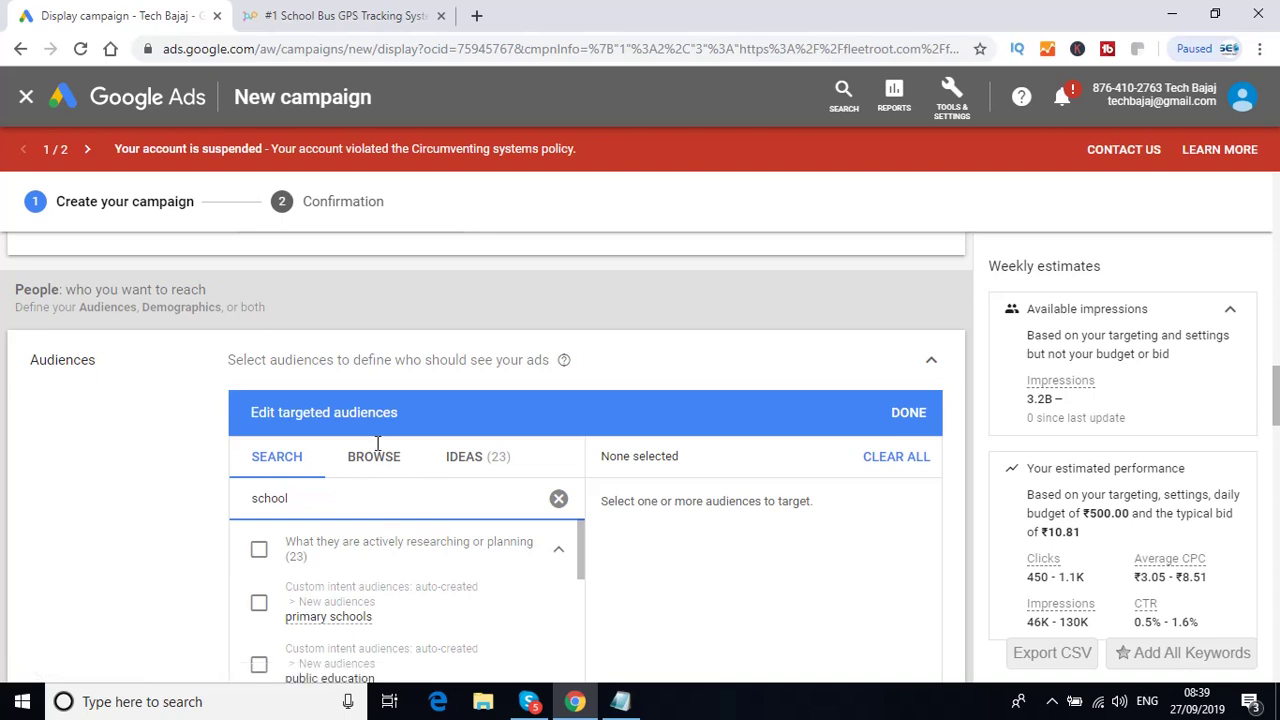
pyautogui.press('BackSpace')
pyautogui.press('BackSpace')
pyautogui.press('BackSpace')
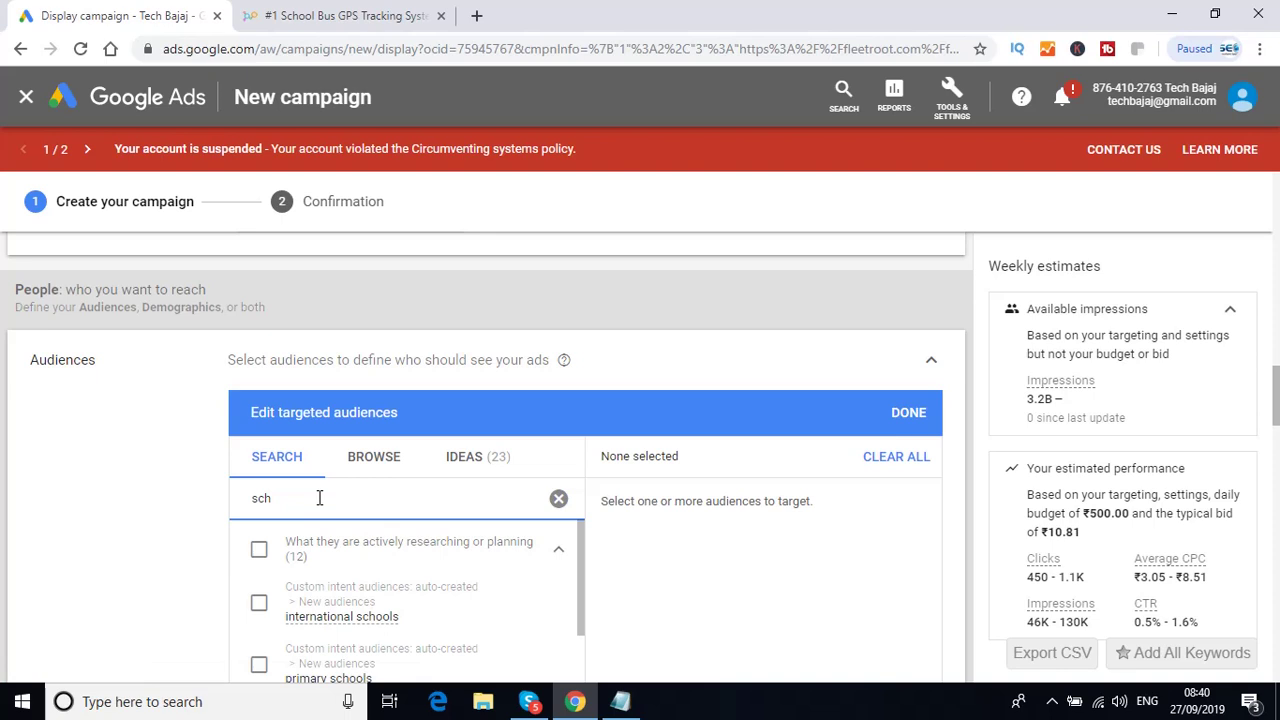
pyautogui.press('BackSpace')
pyautogui.press('BackSpace')
pyautogui.press('BackSpace')
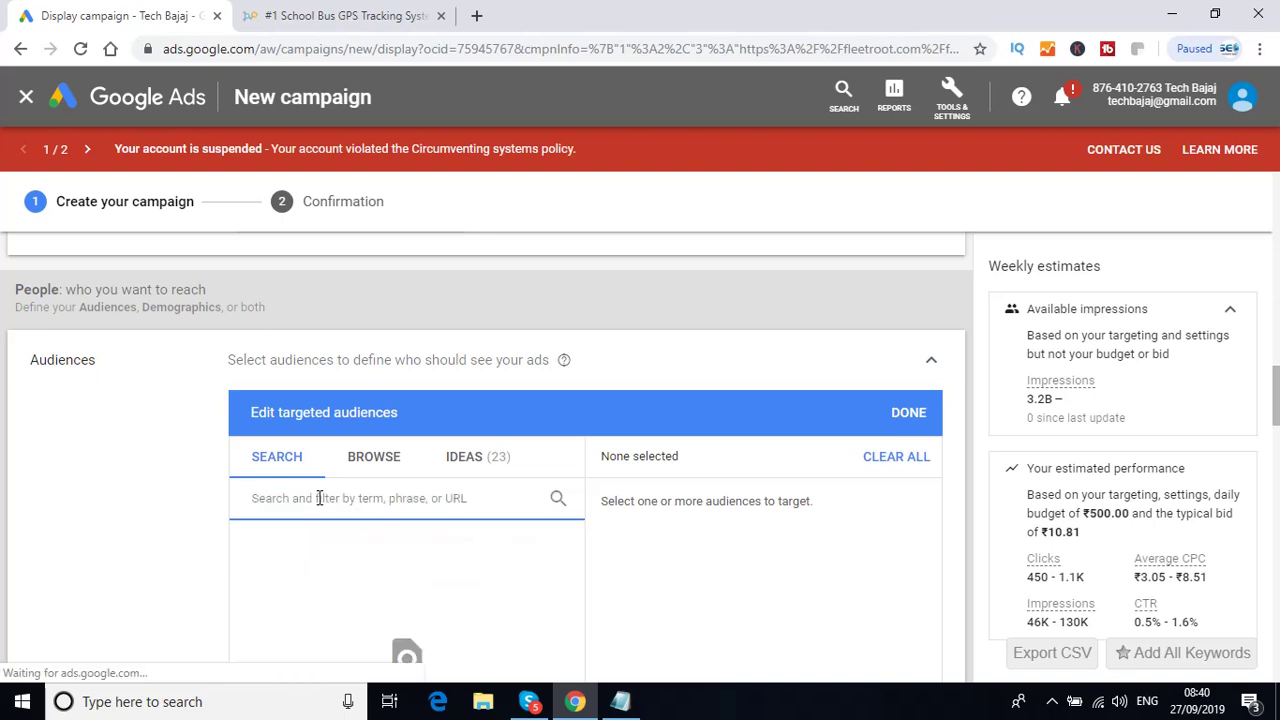
# - Browse the in-market audiences people are actively researching or planning and add Autos & Vehicles to the targeted audiences
pyautogui.click(385, 468)
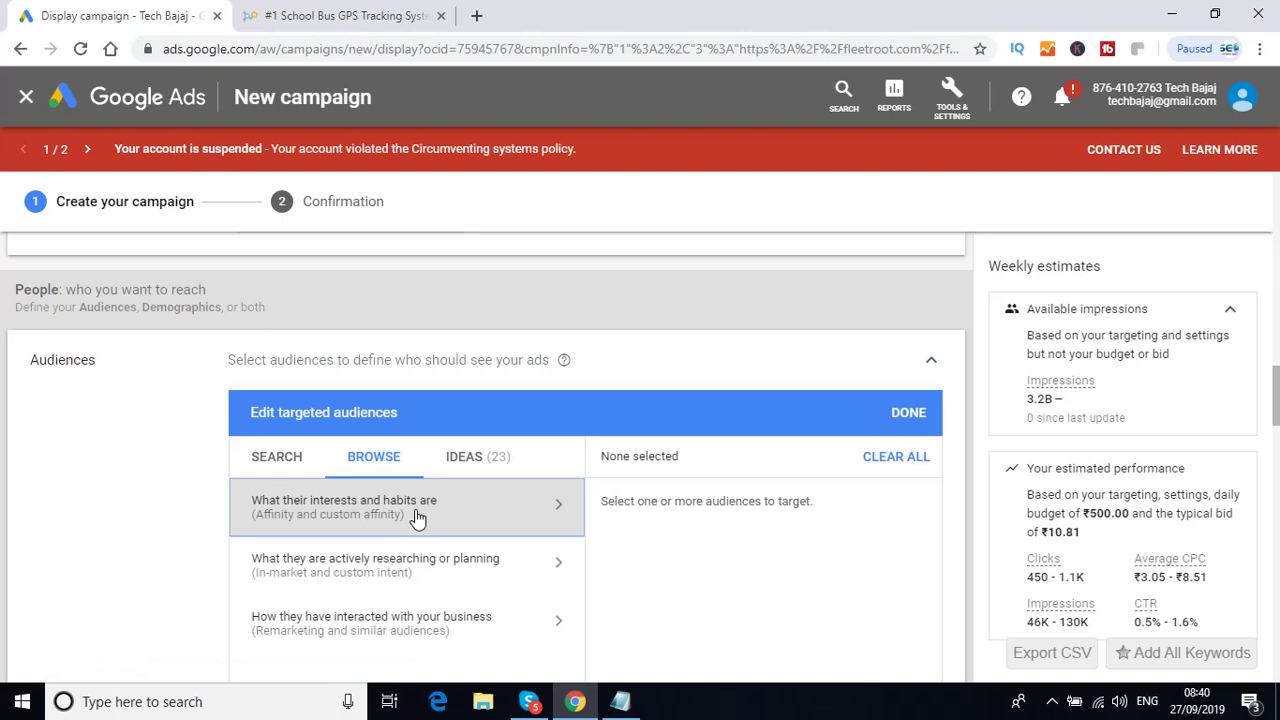
pyautogui.click(387, 564)
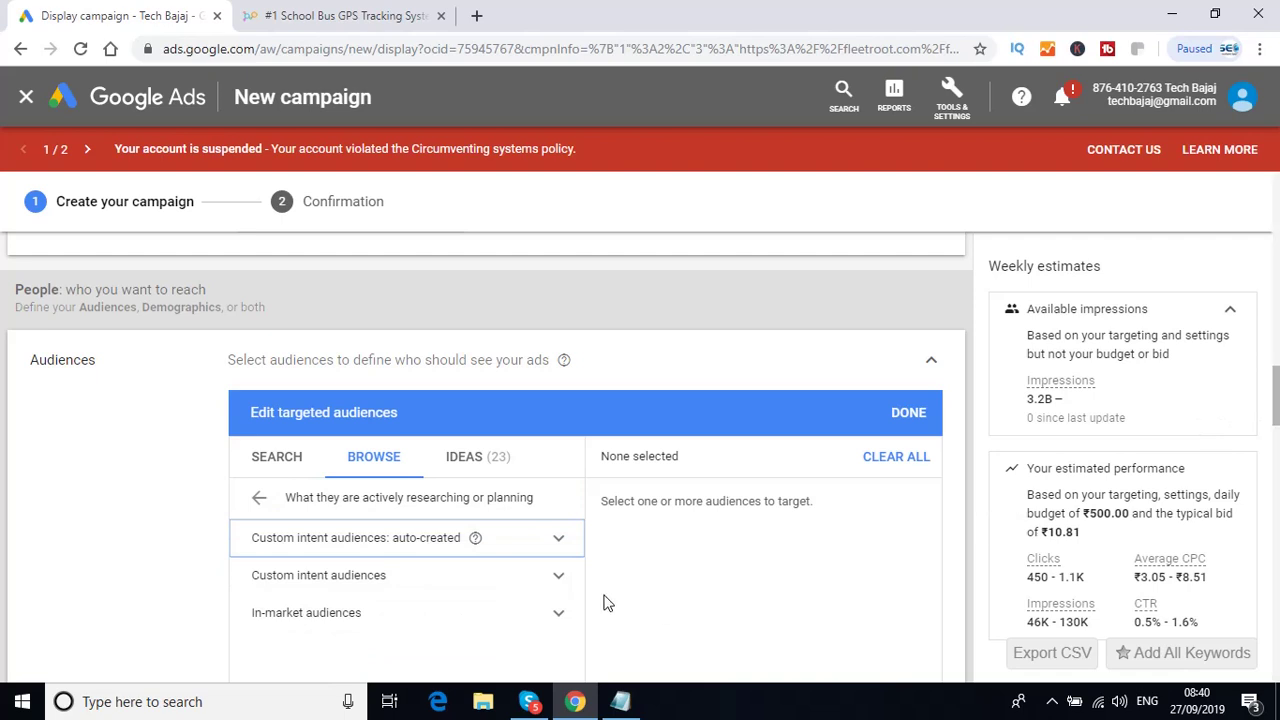
pyautogui.click(557, 618)
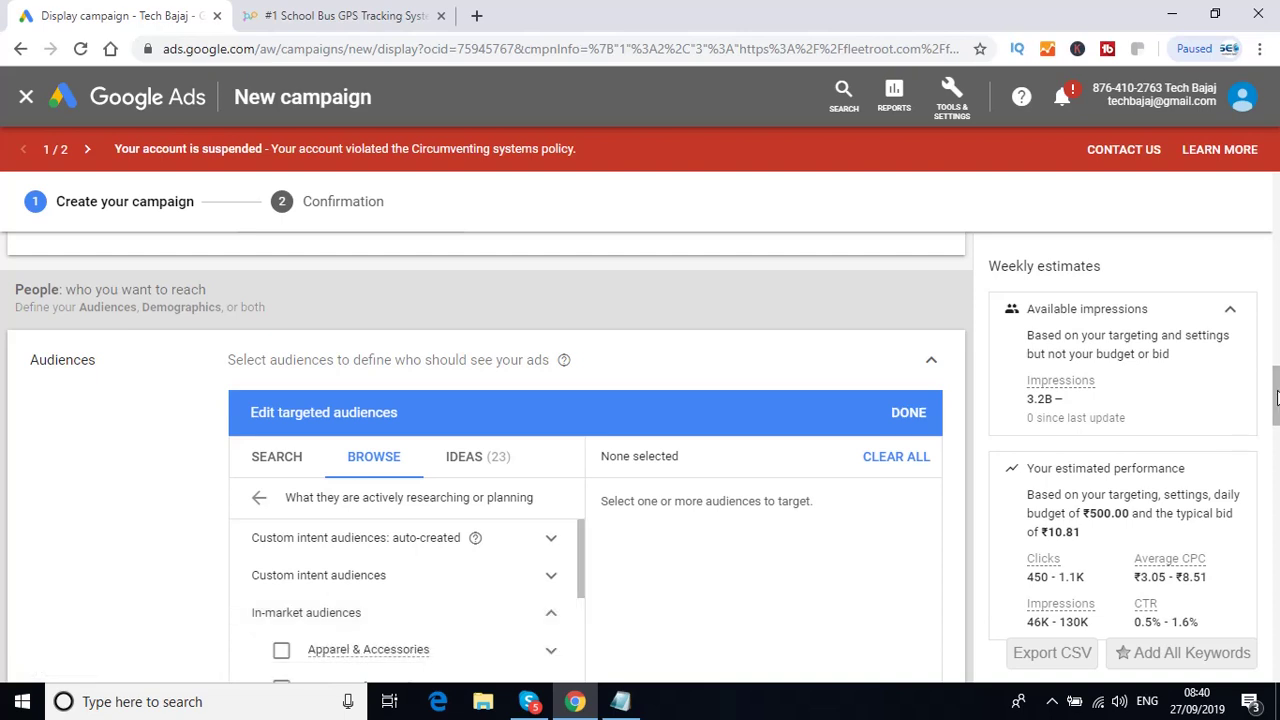
pyautogui.scroll(-2, 814, 456)
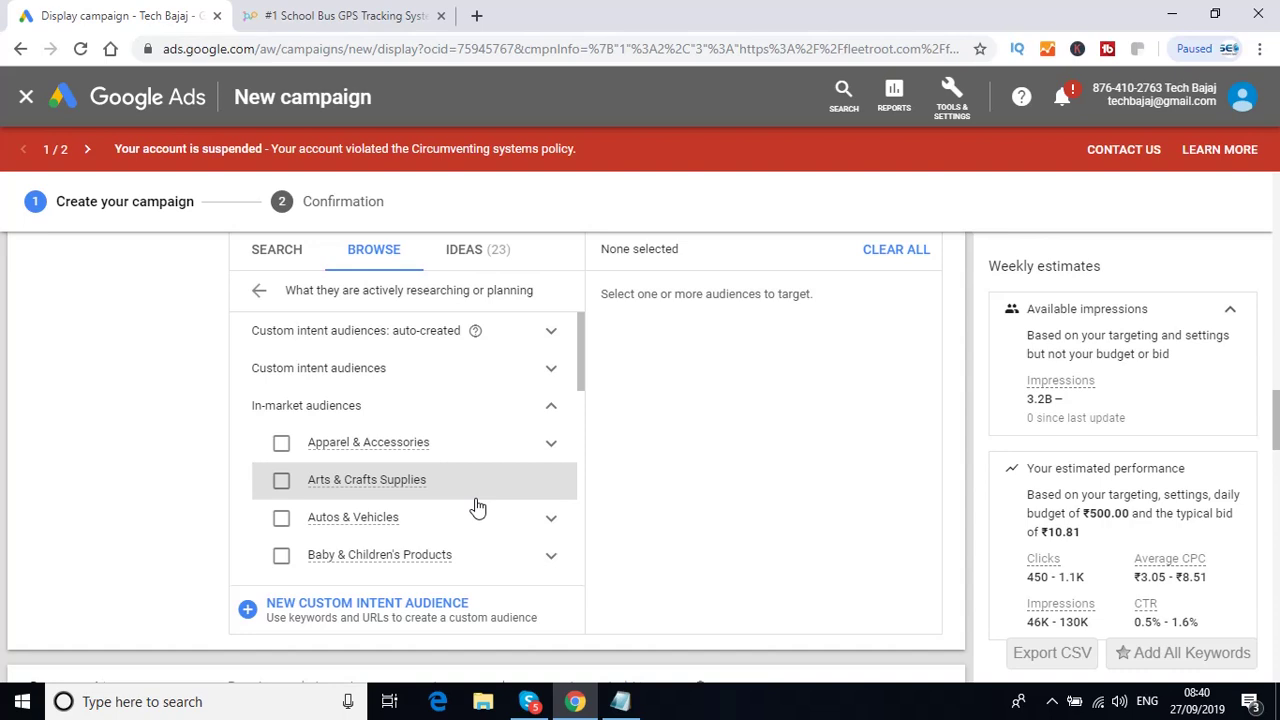
pyautogui.click(553, 524)
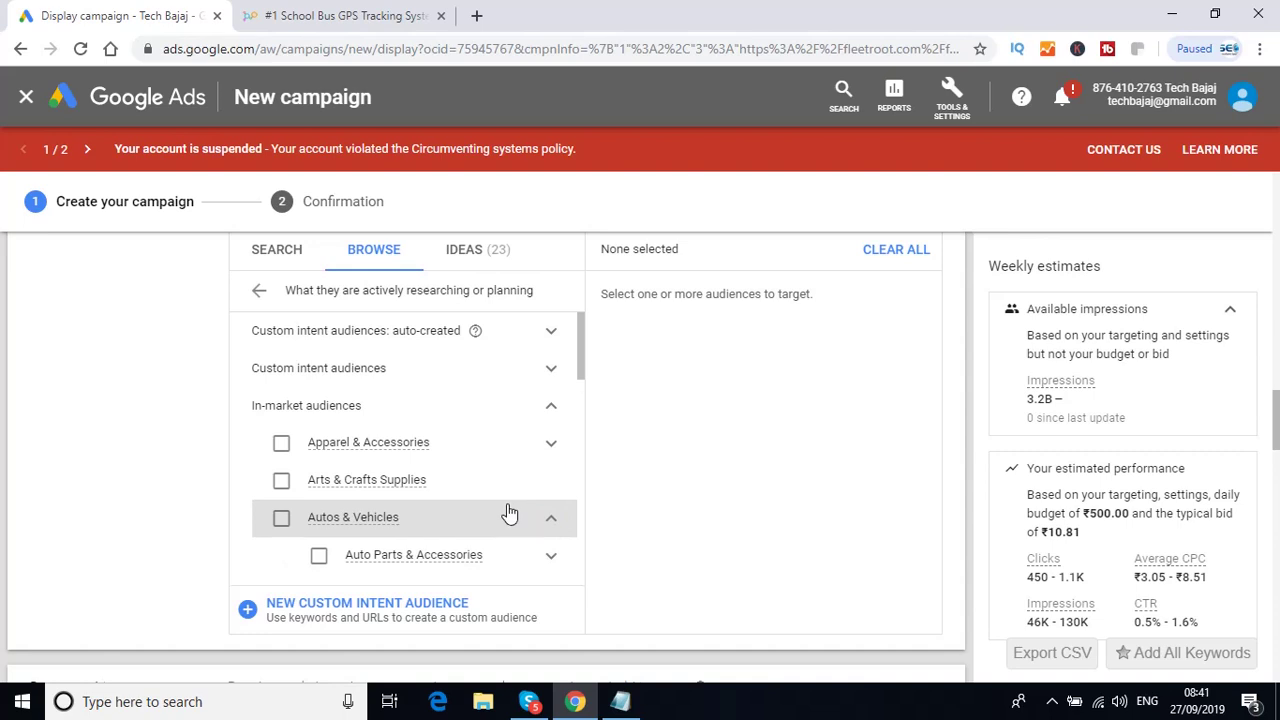
pyautogui.click(283, 524)
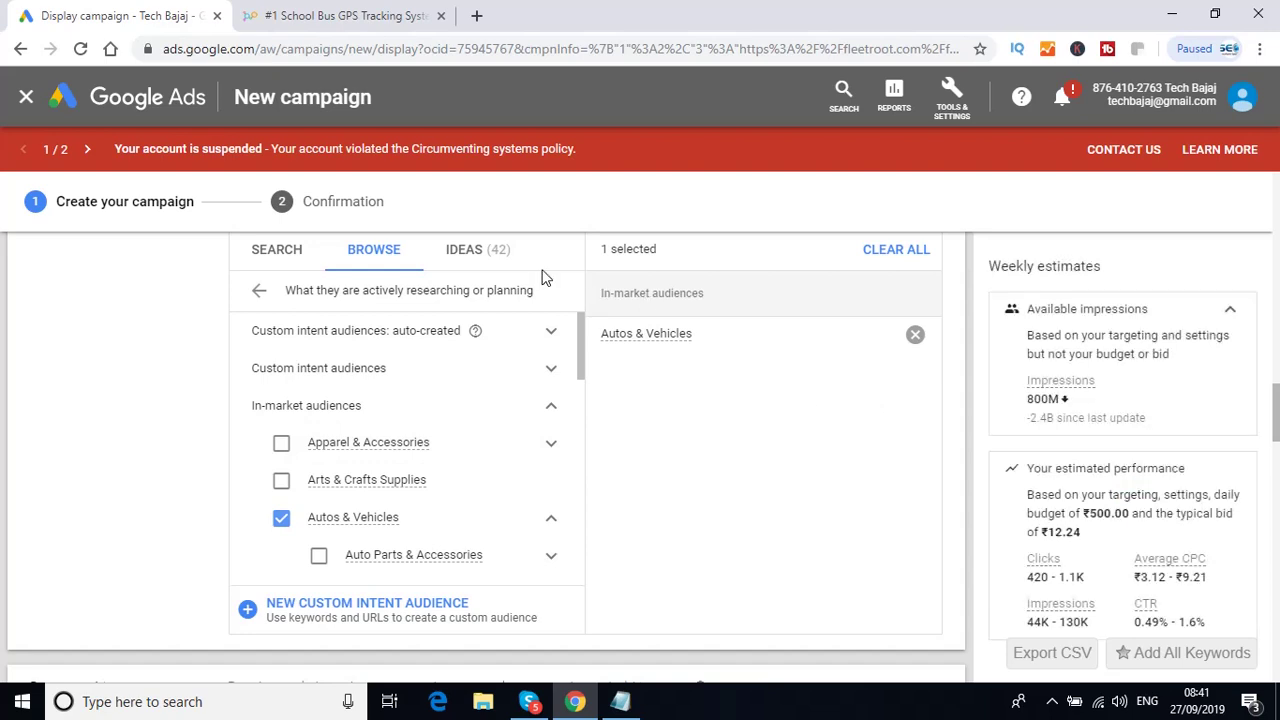
# - Add the auto-created custom intent audience "vehicle gps tracking" from the audience ideas based on the website
pyautogui.click(471, 257)
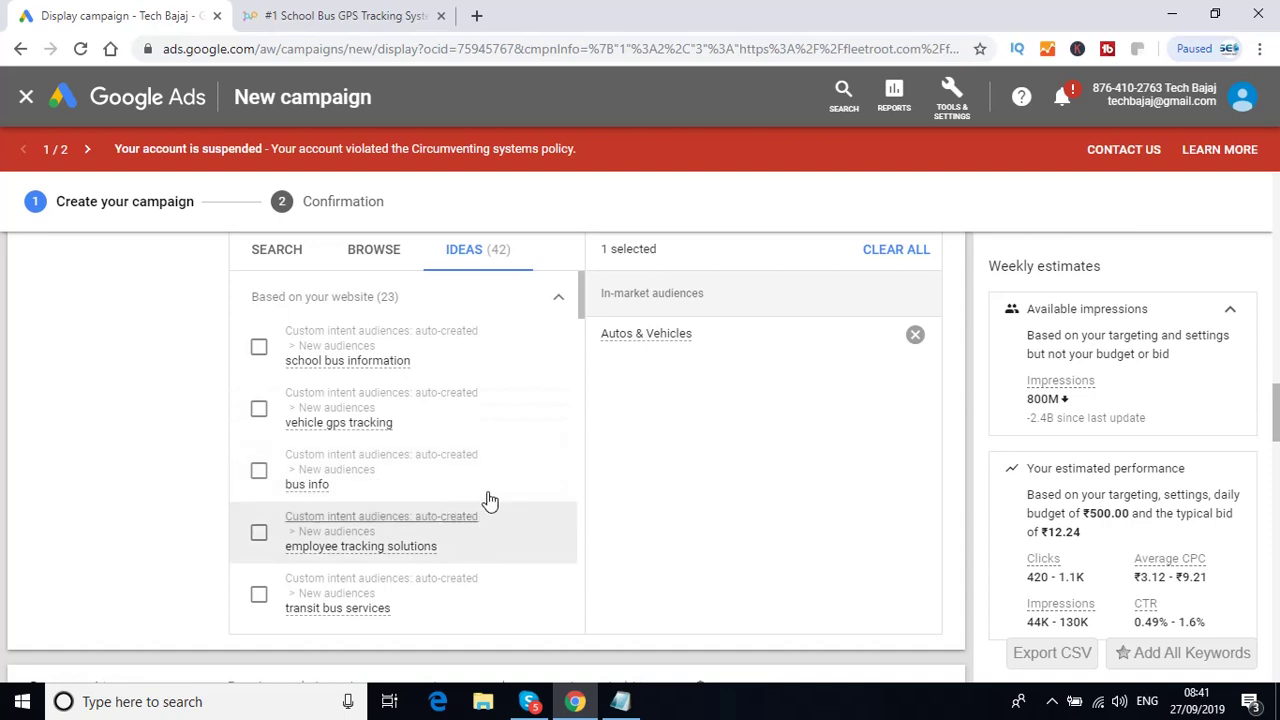
pyautogui.click(582, 308)
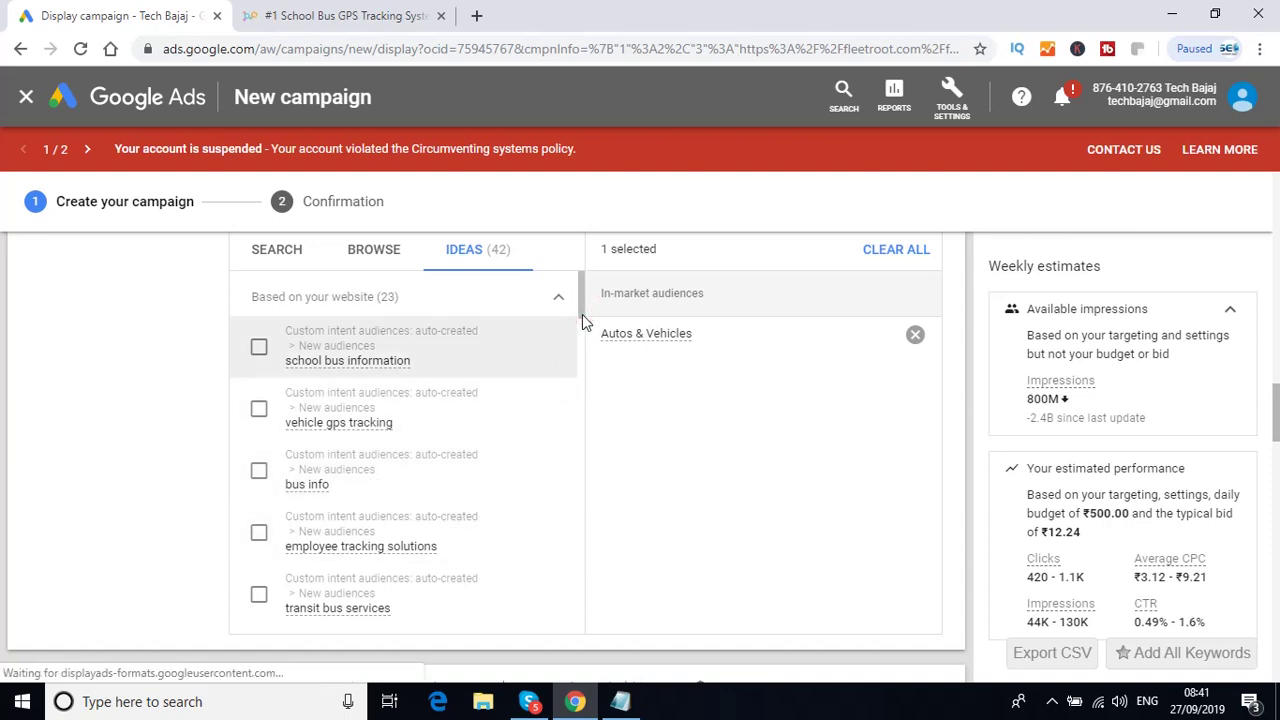
pyautogui.scroll(-1, 270, 415)
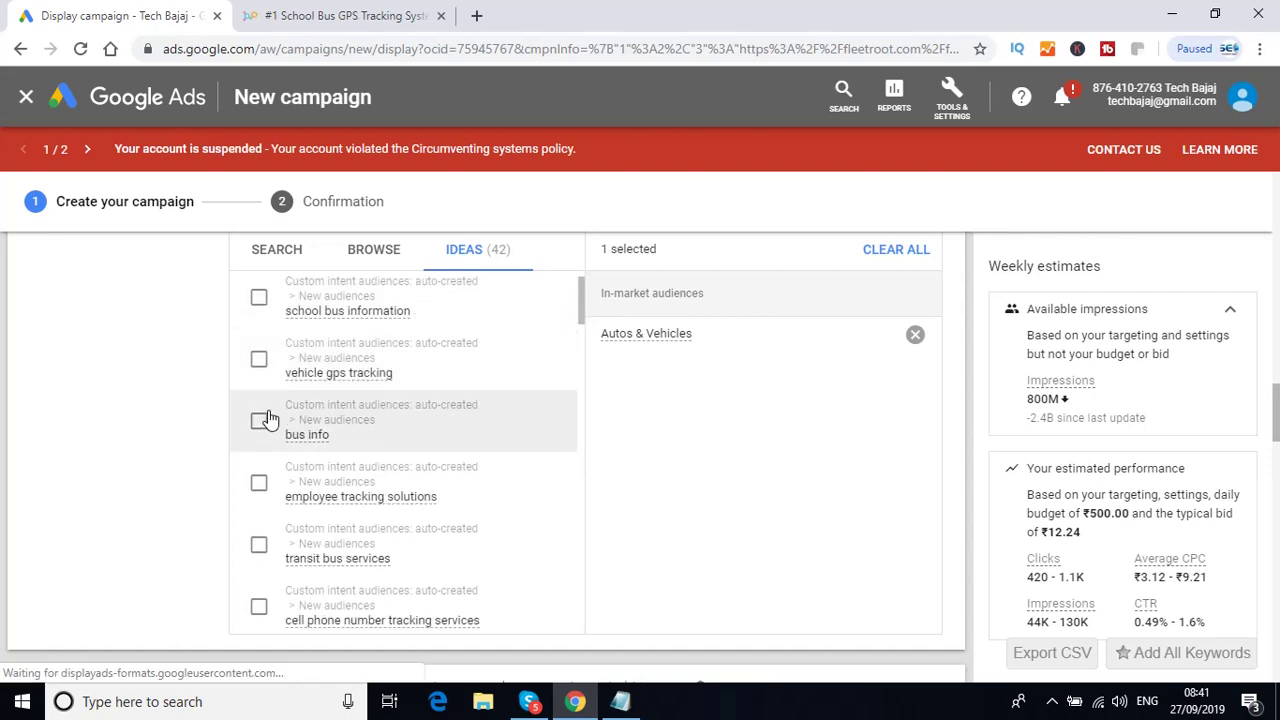
pyautogui.click(259, 362)
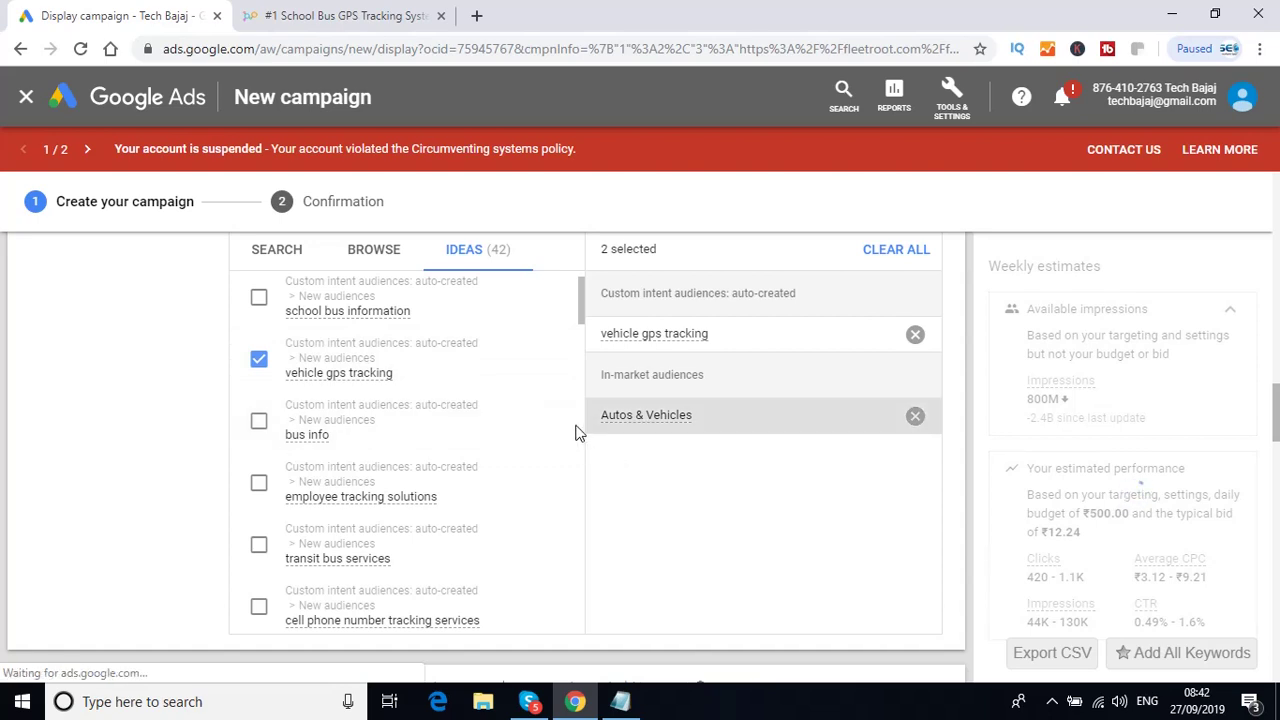
# - Add the in-market audience Commercial Vehicles, under Autos & Vehicles > Vehicles (Other), from the website-based audience ideas
pyautogui.click(580, 323)
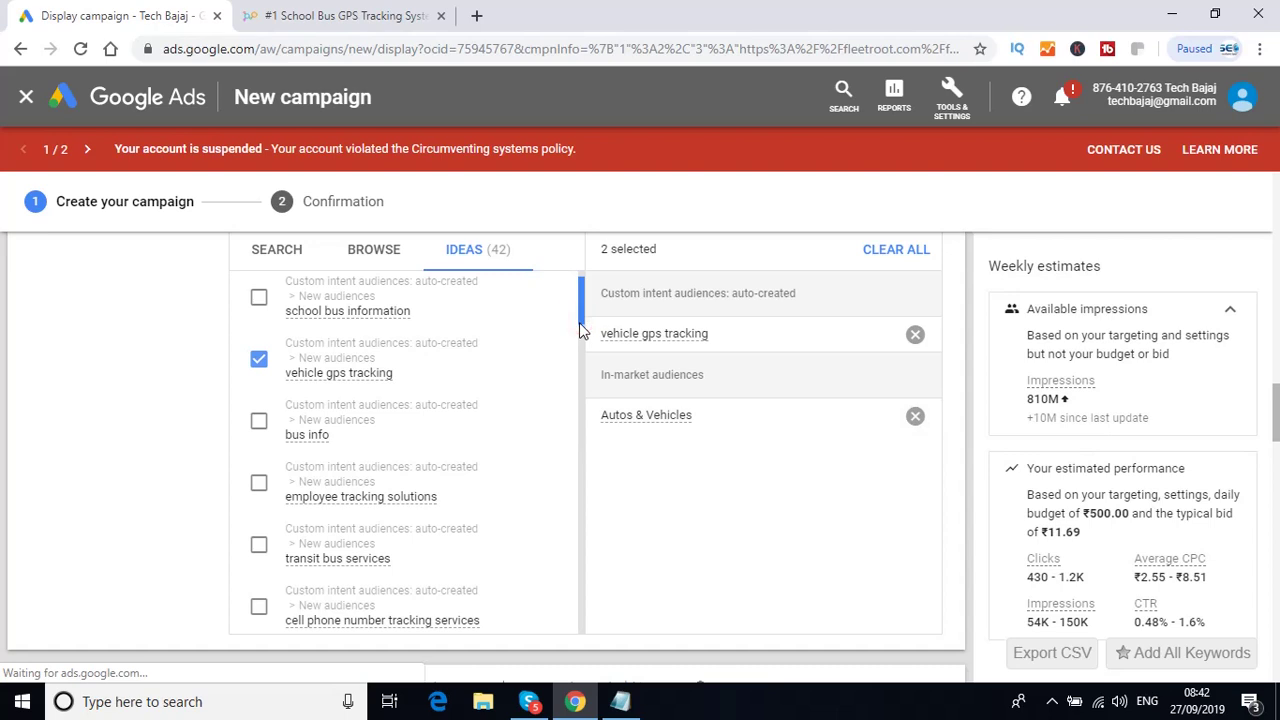
pyautogui.moveTo(580, 323); pyautogui.dragTo(582, 332)
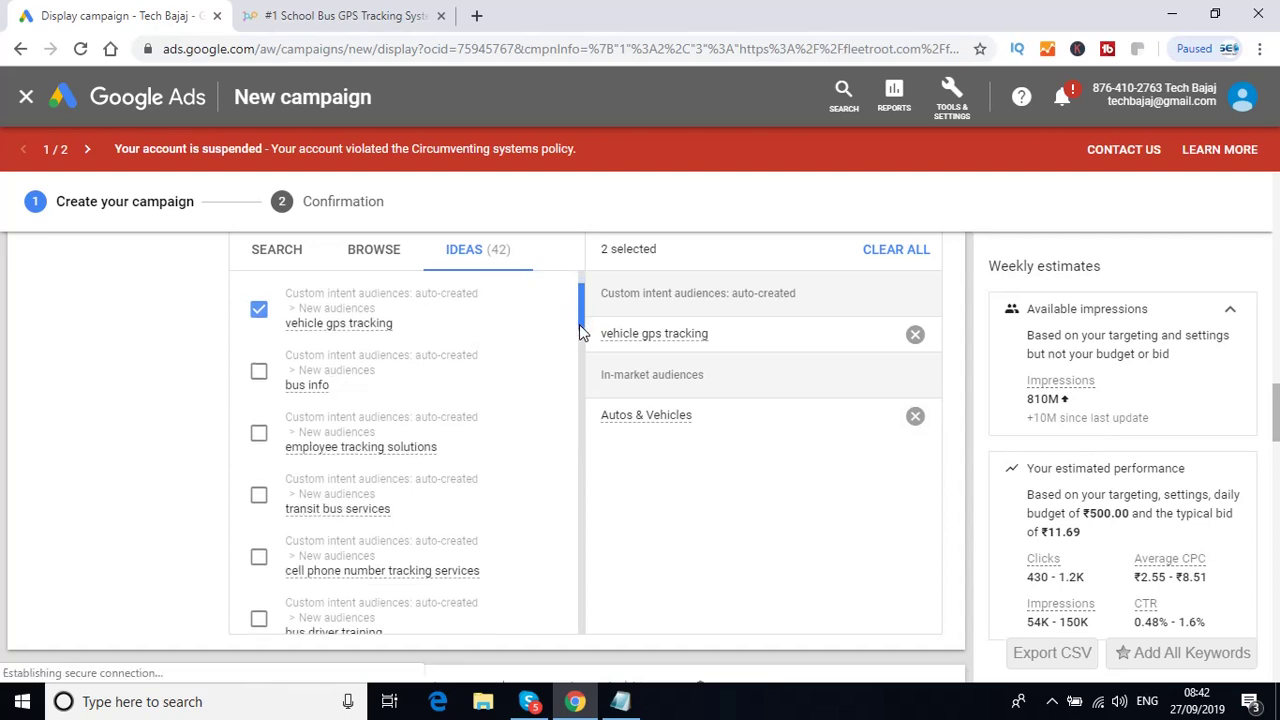
pyautogui.click(578, 324)
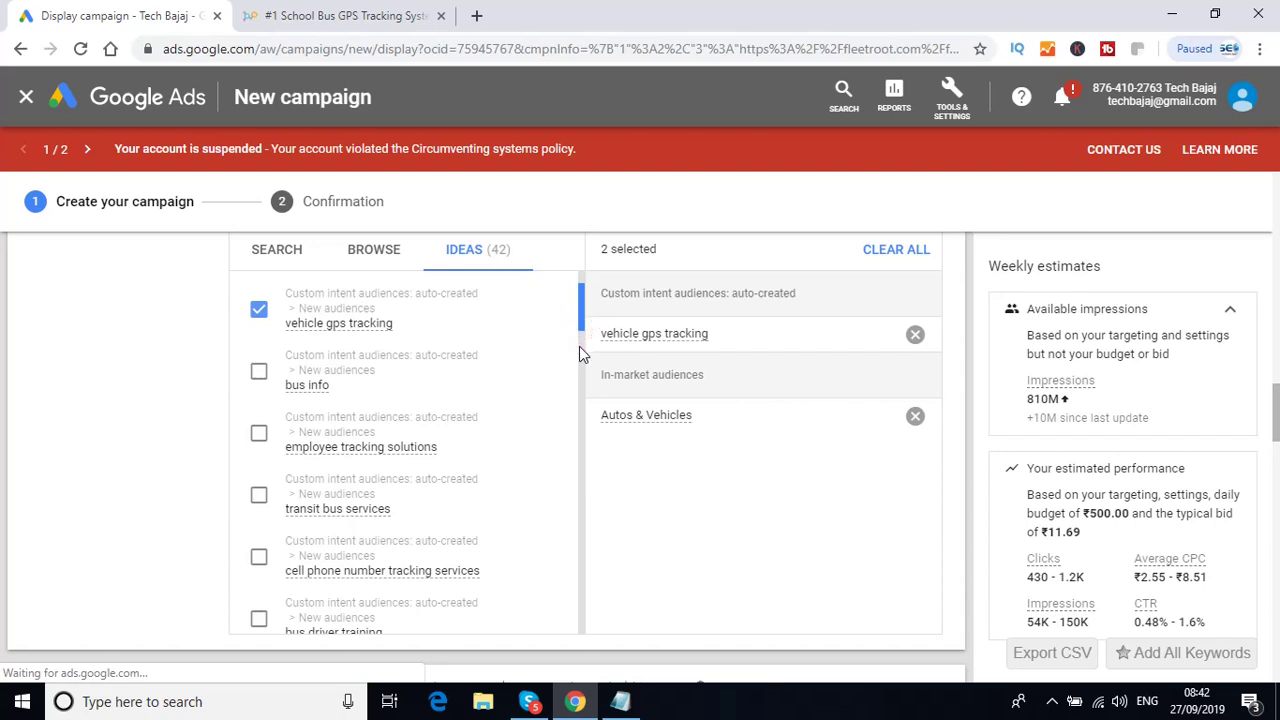
pyautogui.scroll(-3, 579, 346)
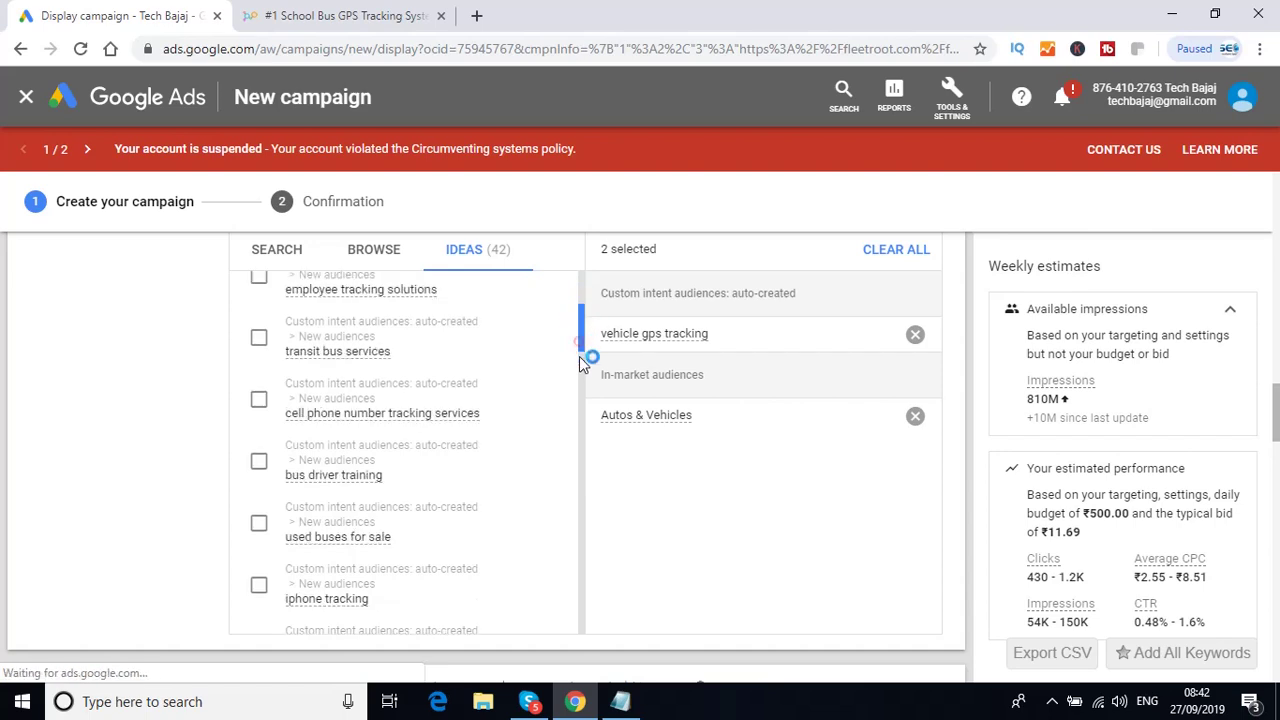
pyautogui.scroll(-5, 580, 382)
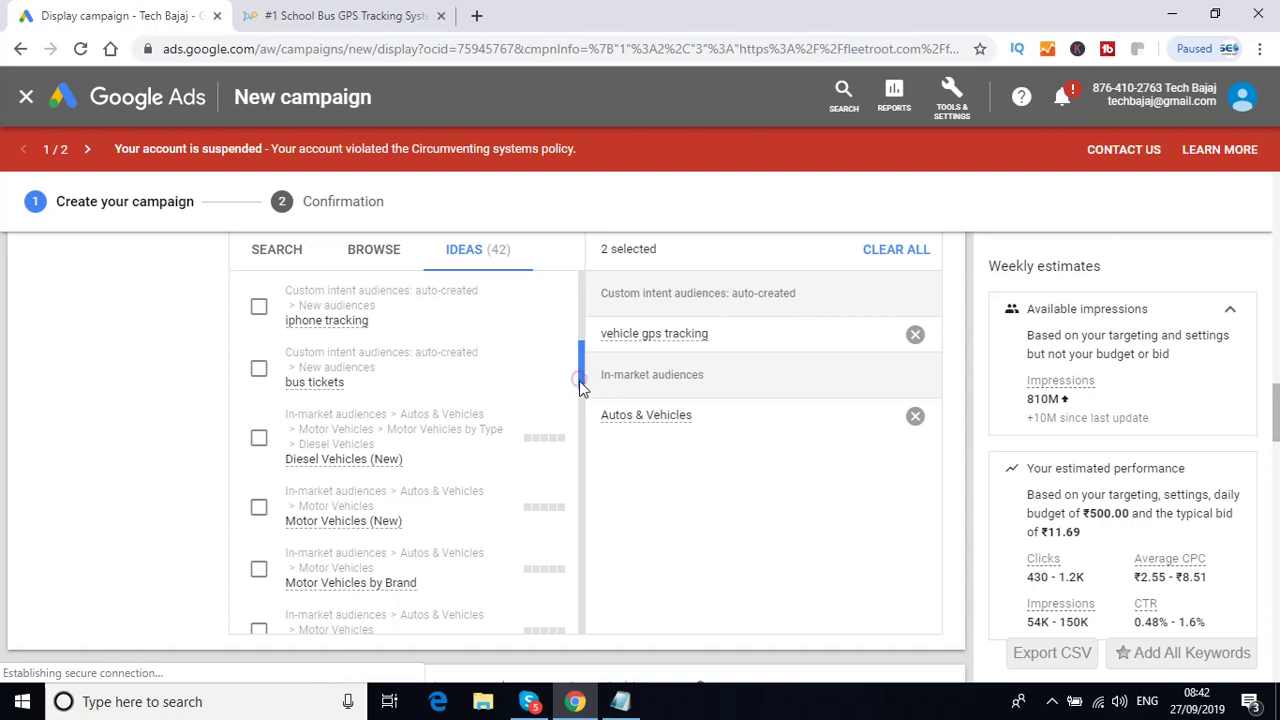
pyautogui.moveTo(580, 385); pyautogui.dragTo(580, 418)
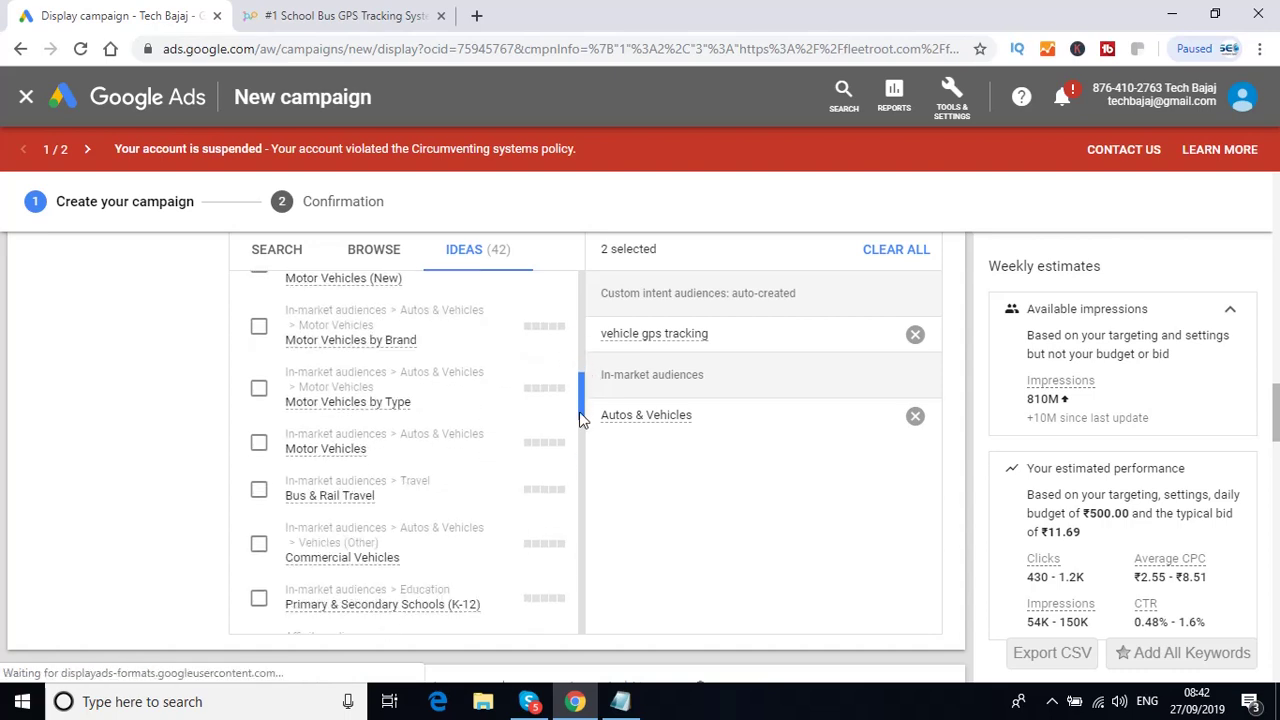
pyautogui.click(258, 548)
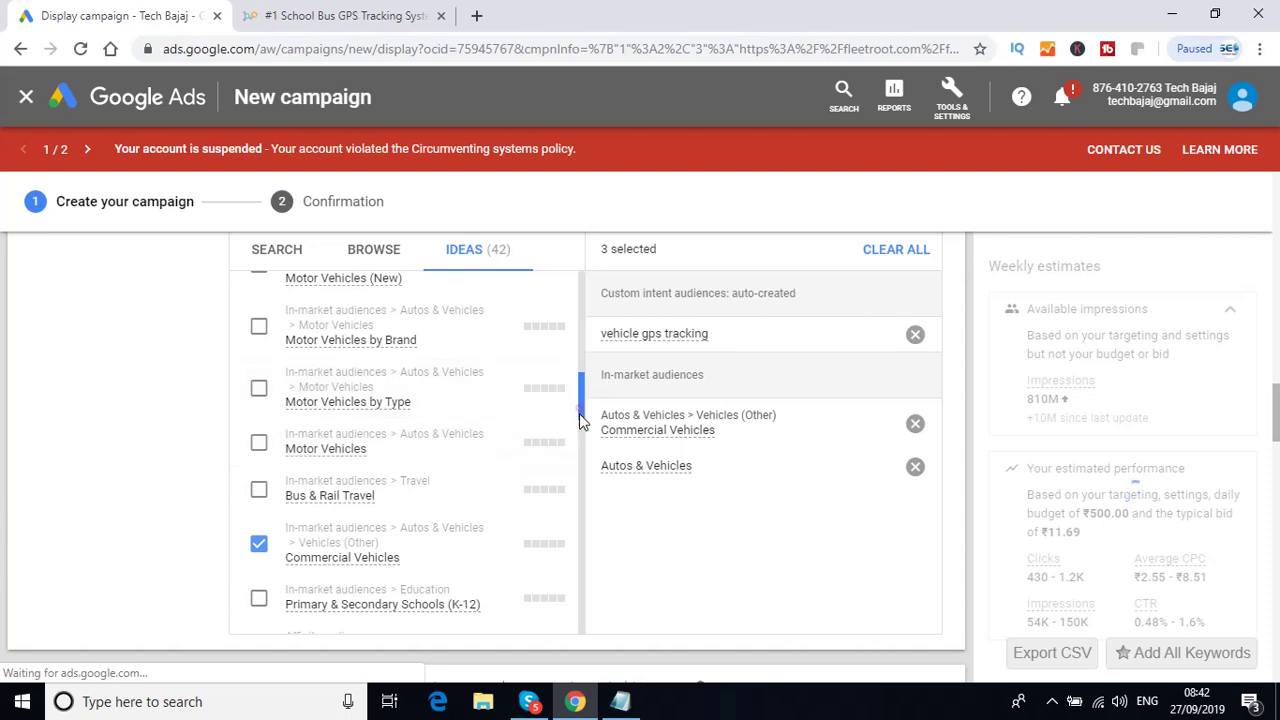
# - Review the remaining audience ideas, including the affinity audiences and those similar to the current selection
pyautogui.click(578, 409)
pyautogui.scroll(-2, 578, 437)
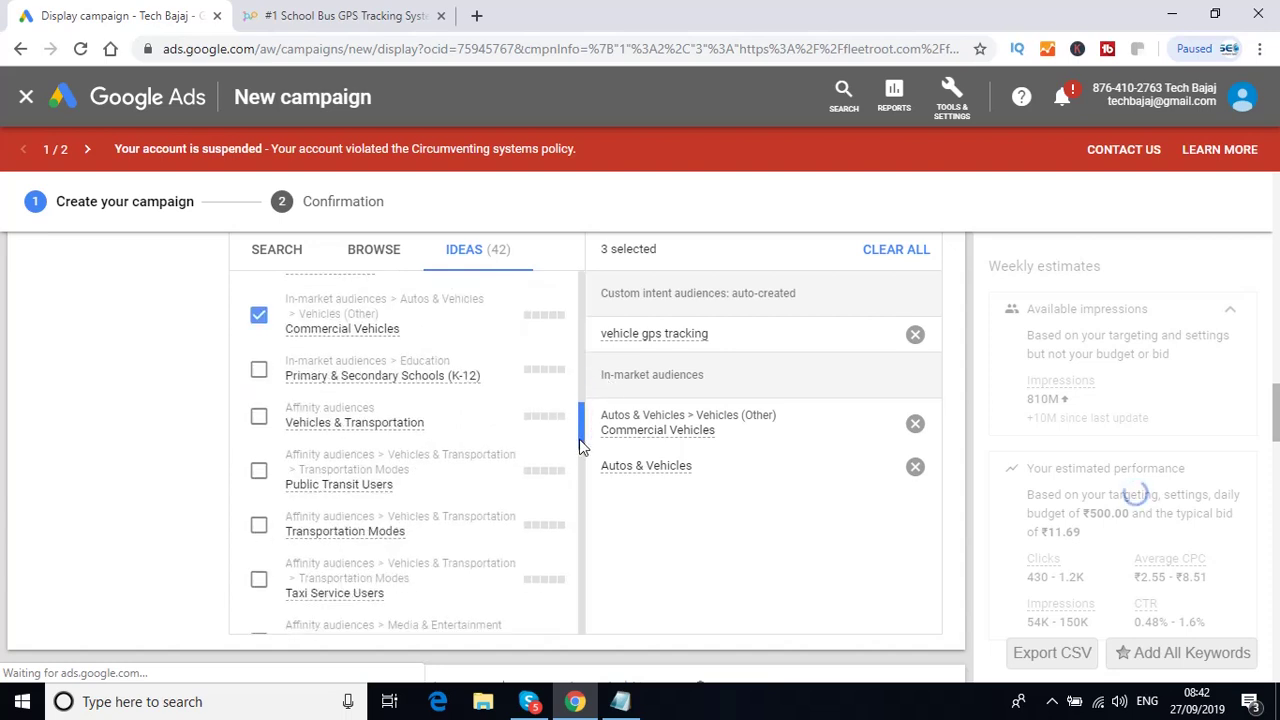
pyautogui.scroll(-3, 579, 462)
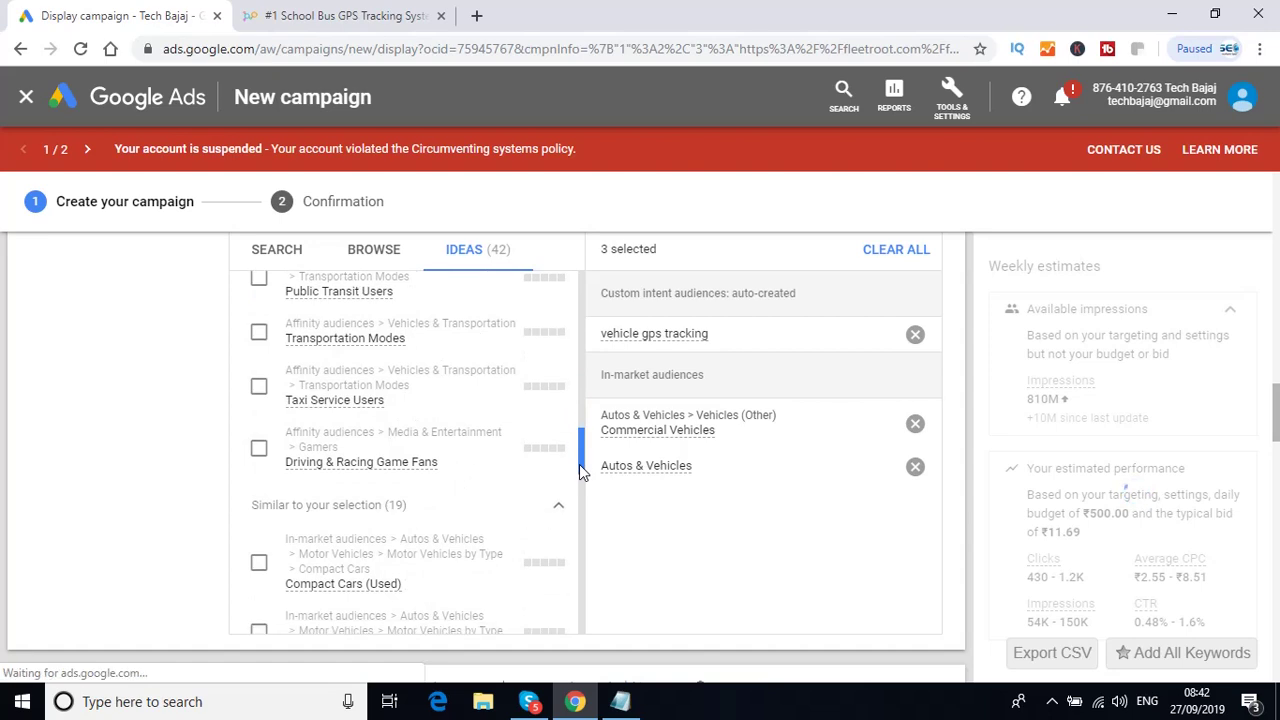
pyautogui.scroll(-2, 579, 492)
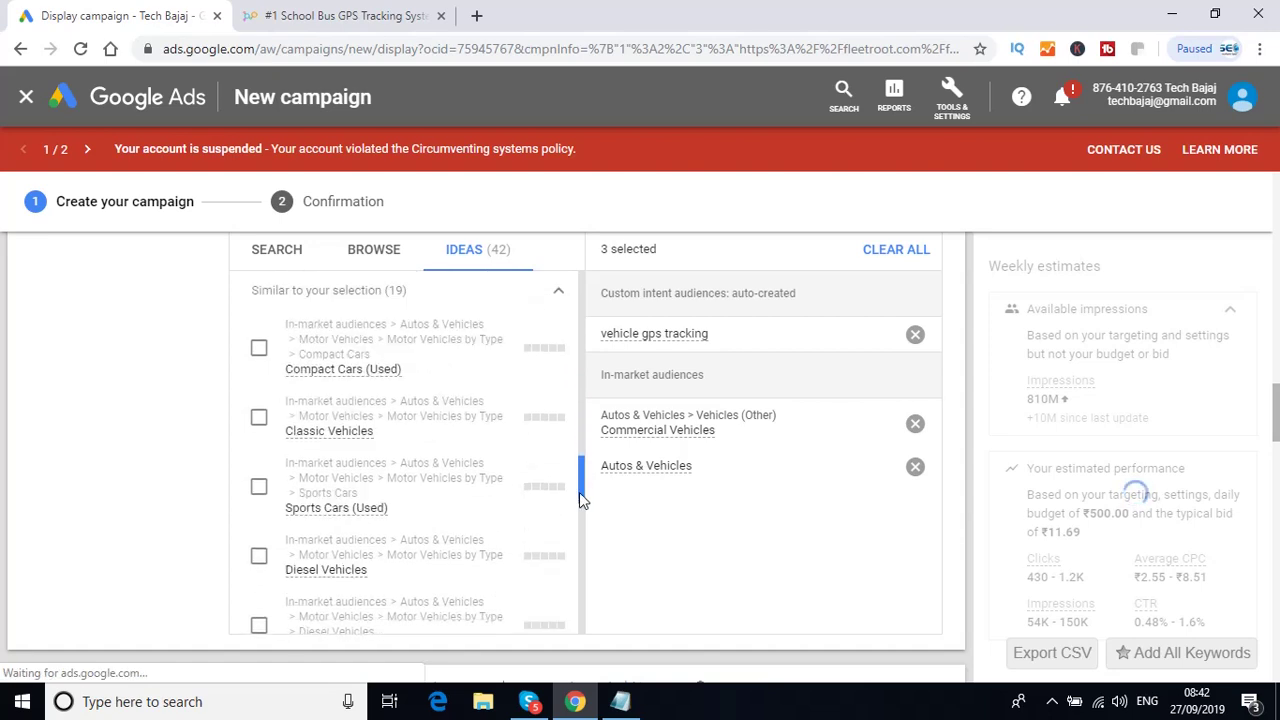
pyautogui.scroll(-1, 579, 501)
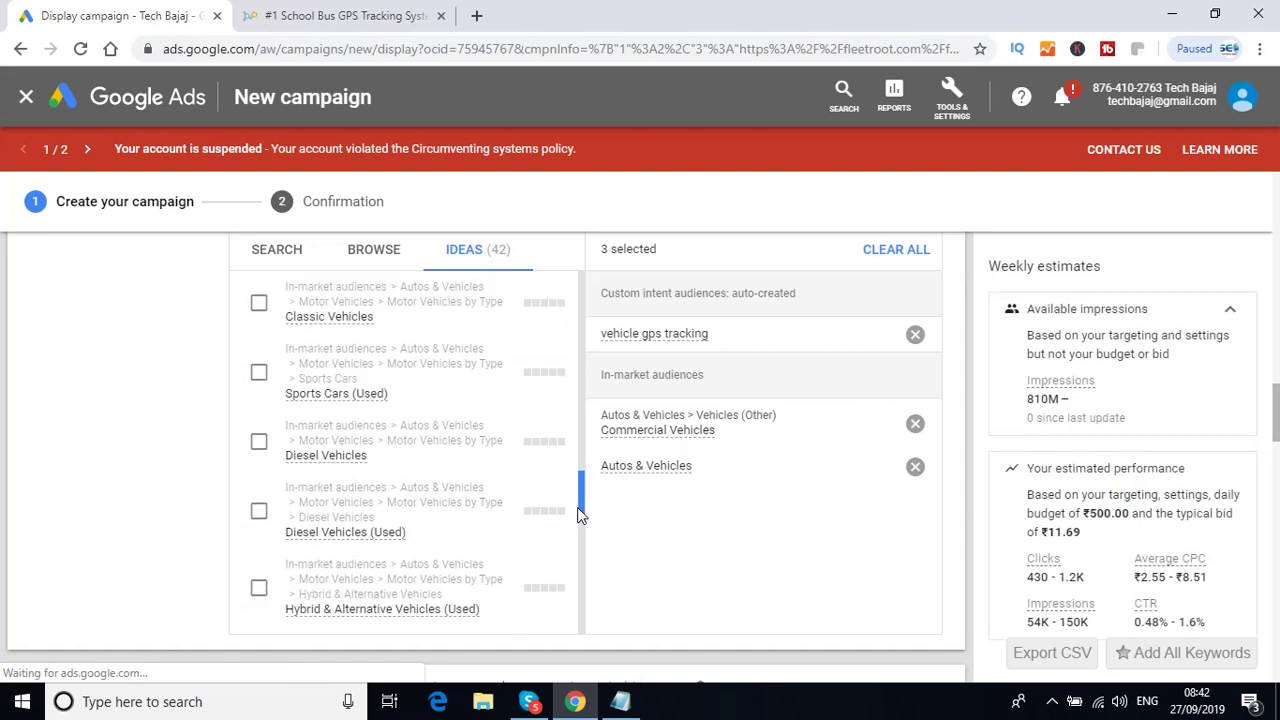
pyautogui.scroll(-2, 579, 525)
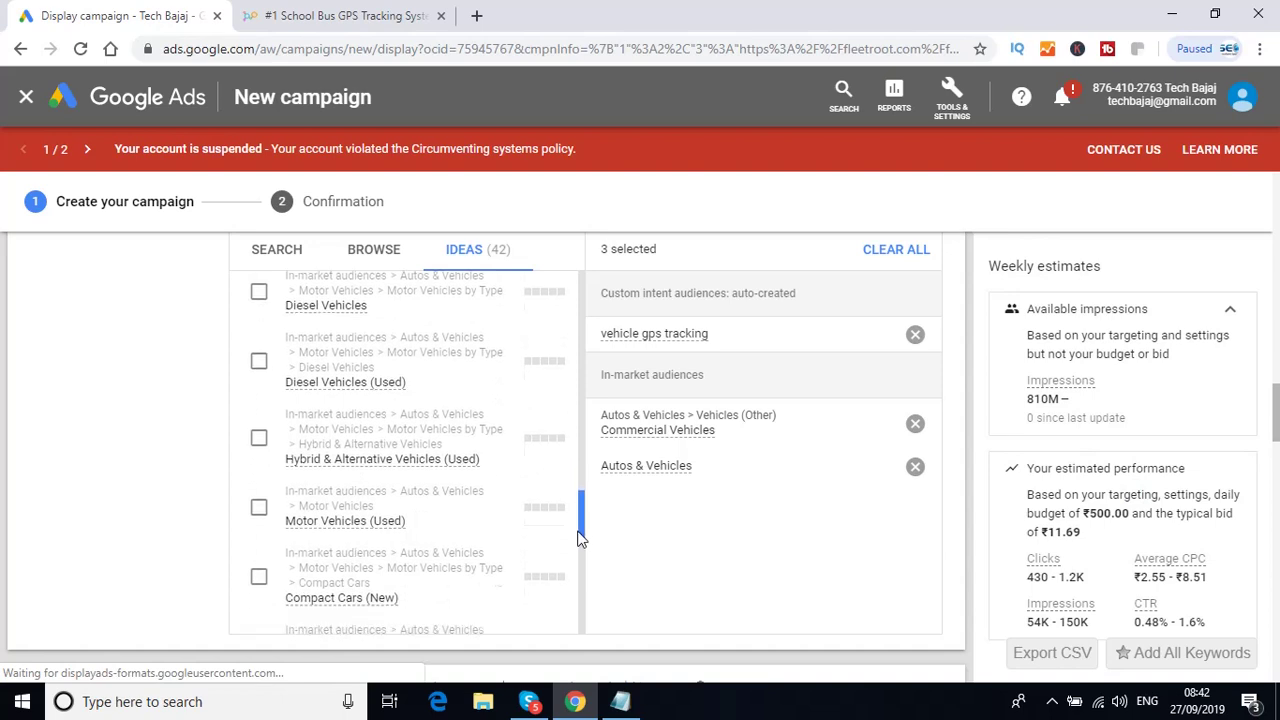
pyautogui.scroll(-1, 579, 540)
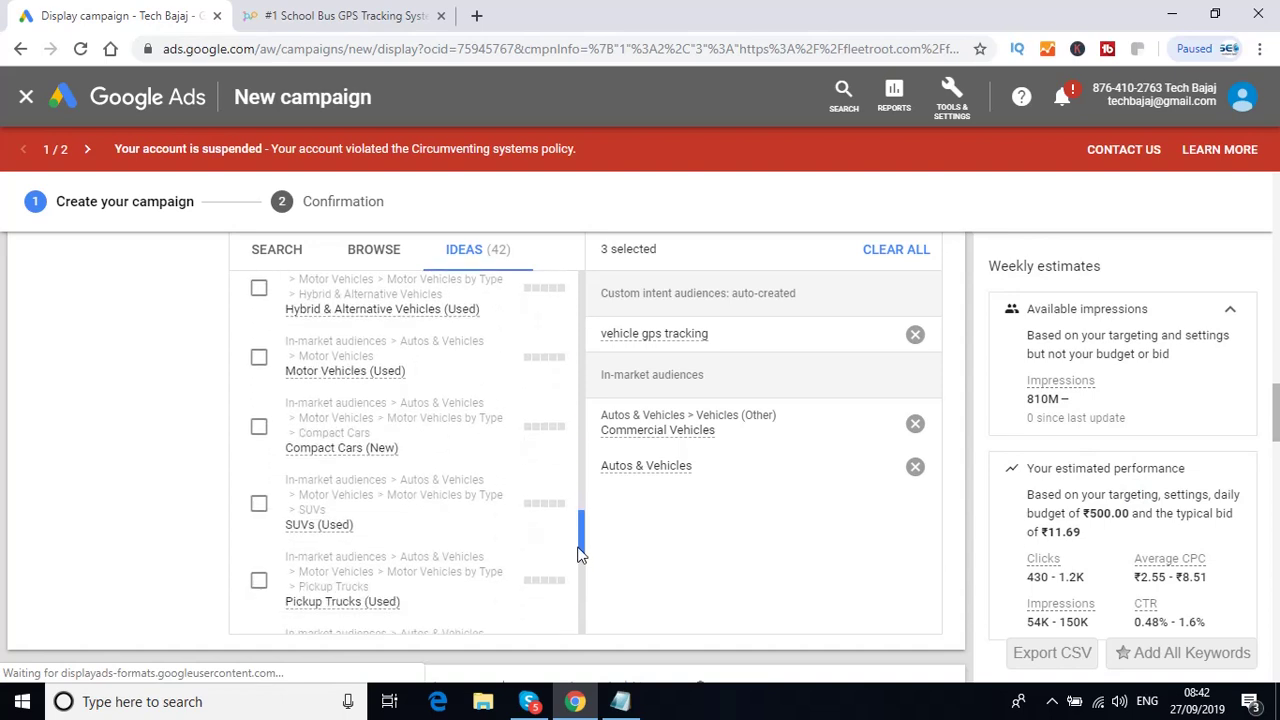
pyautogui.moveTo(579, 555); pyautogui.dragTo(579, 612)
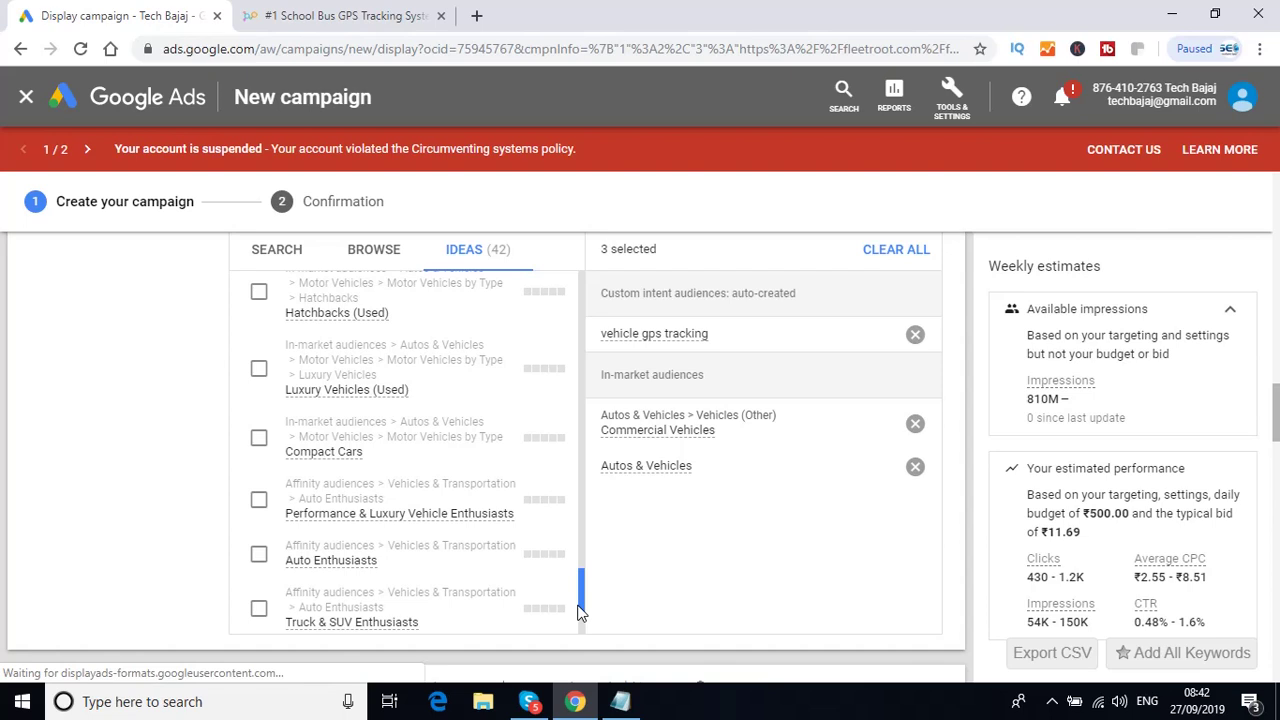
pyautogui.moveTo(580, 612)
pyautogui.mouseDown()
pyautogui.moveTo(574, 640)
pyautogui.moveTo(580, 606)
pyautogui.mouseUp()
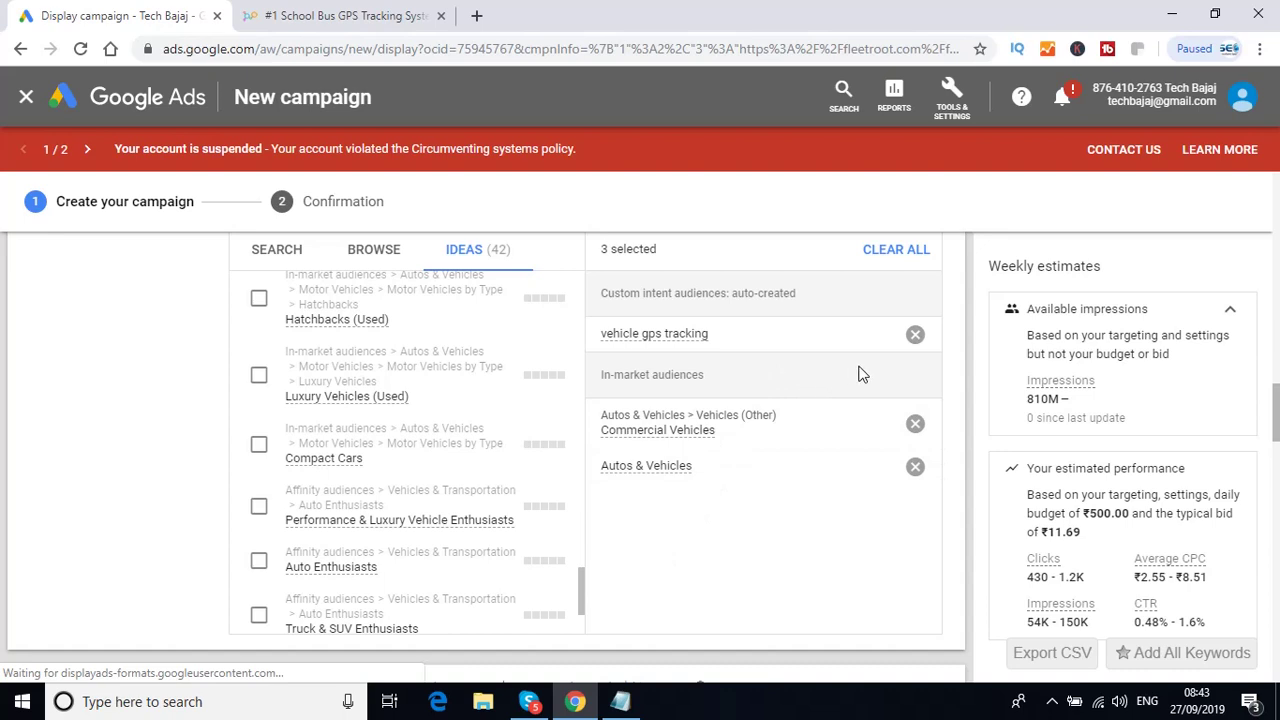
# - Replace the targeted in-market audiences Commercial Vehicles and Autos & Vehicles with the affinity audience Vehicles & Transportation
pyautogui.click(918, 424)
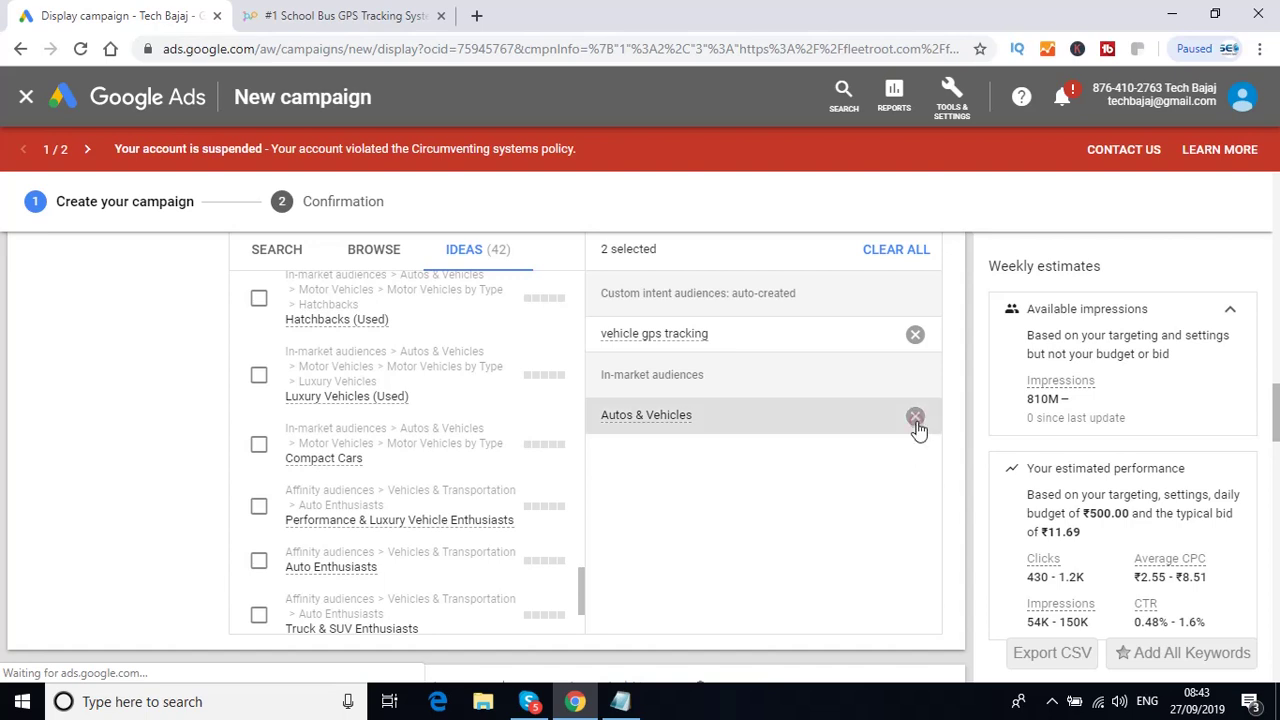
pyautogui.click(916, 418)
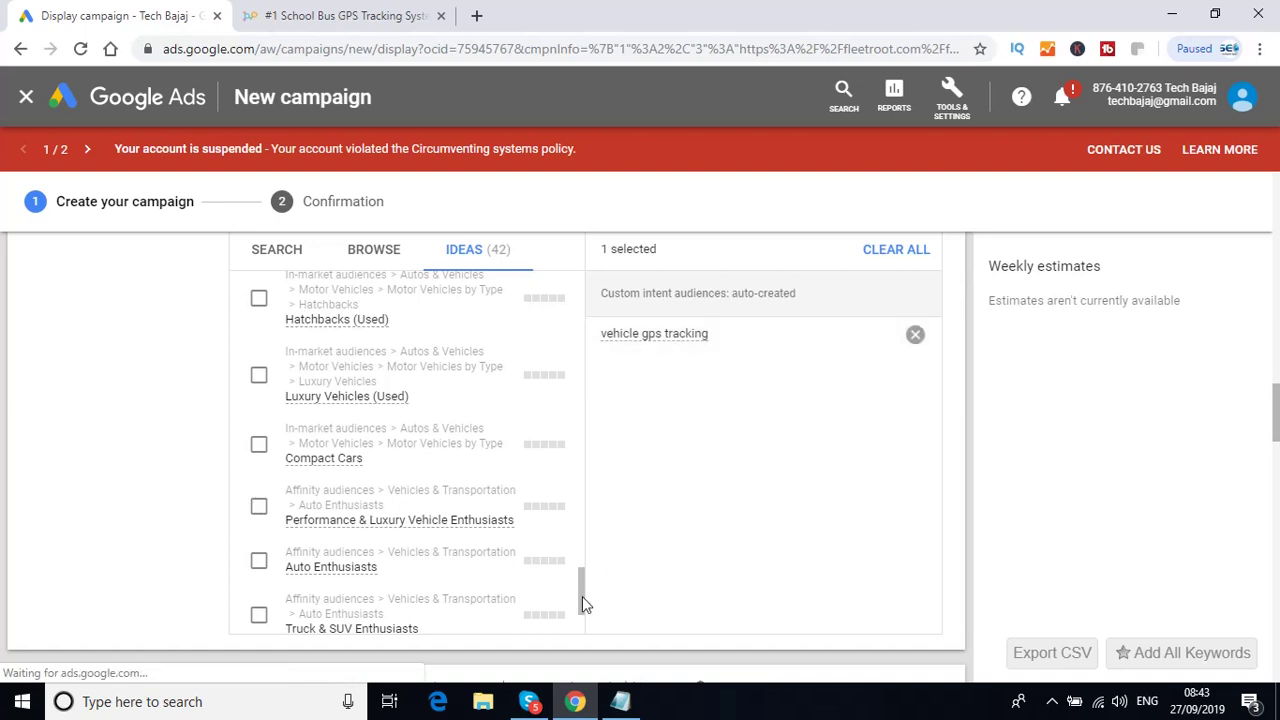
pyautogui.moveTo(583, 600); pyautogui.dragTo(589, 448)
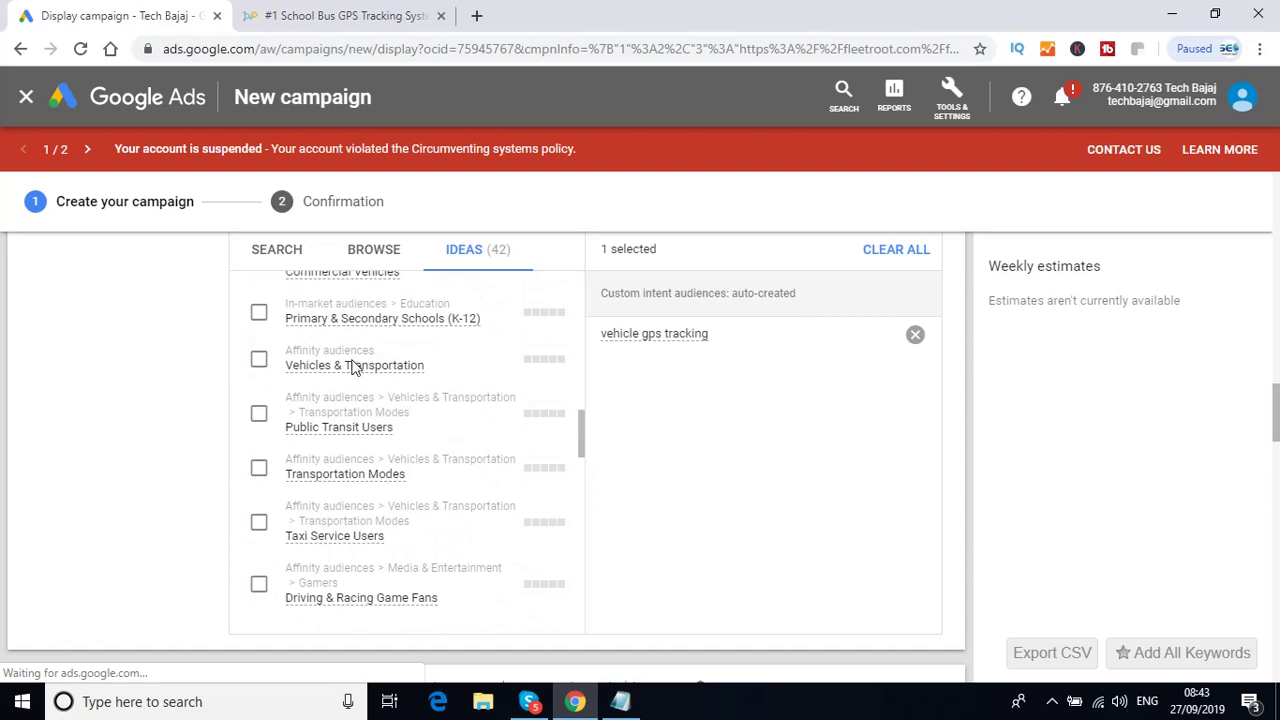
pyautogui.click(258, 362)
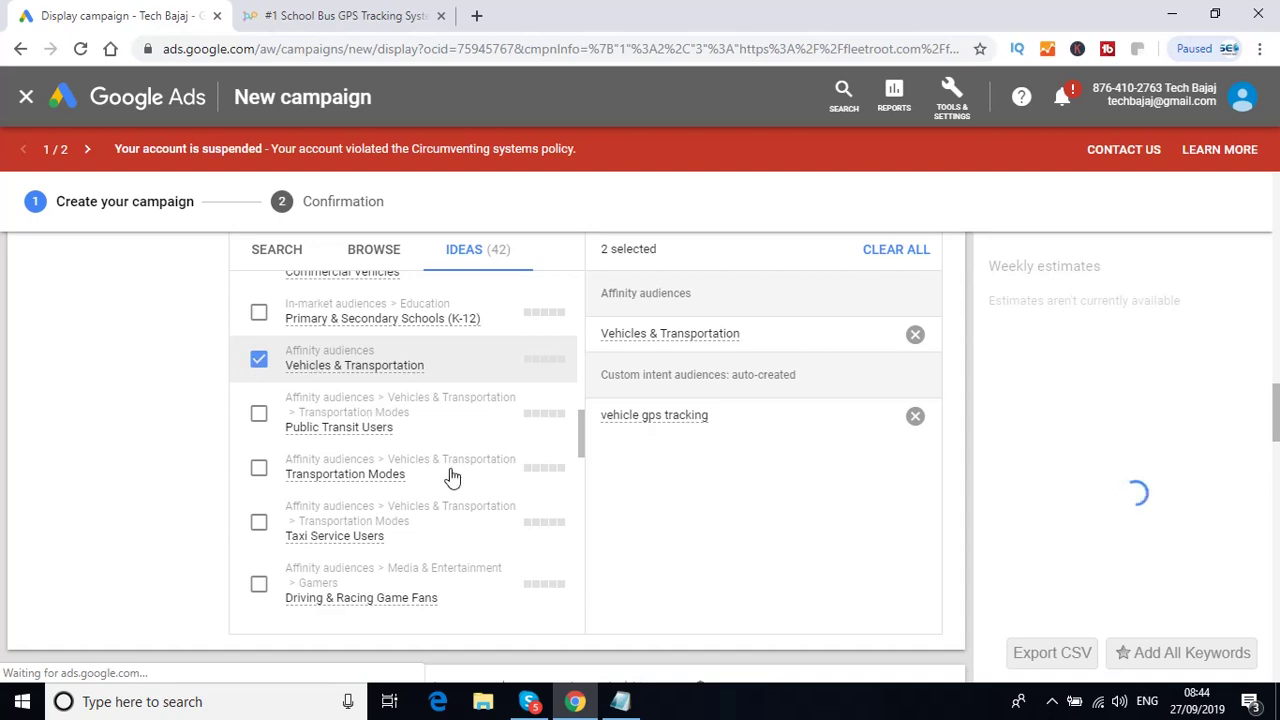
# - Switch to Notepad and add, below the geotargeting factor, the note "we have to play around with different options in Google Display Campaign"
pyautogui.click(622, 701)
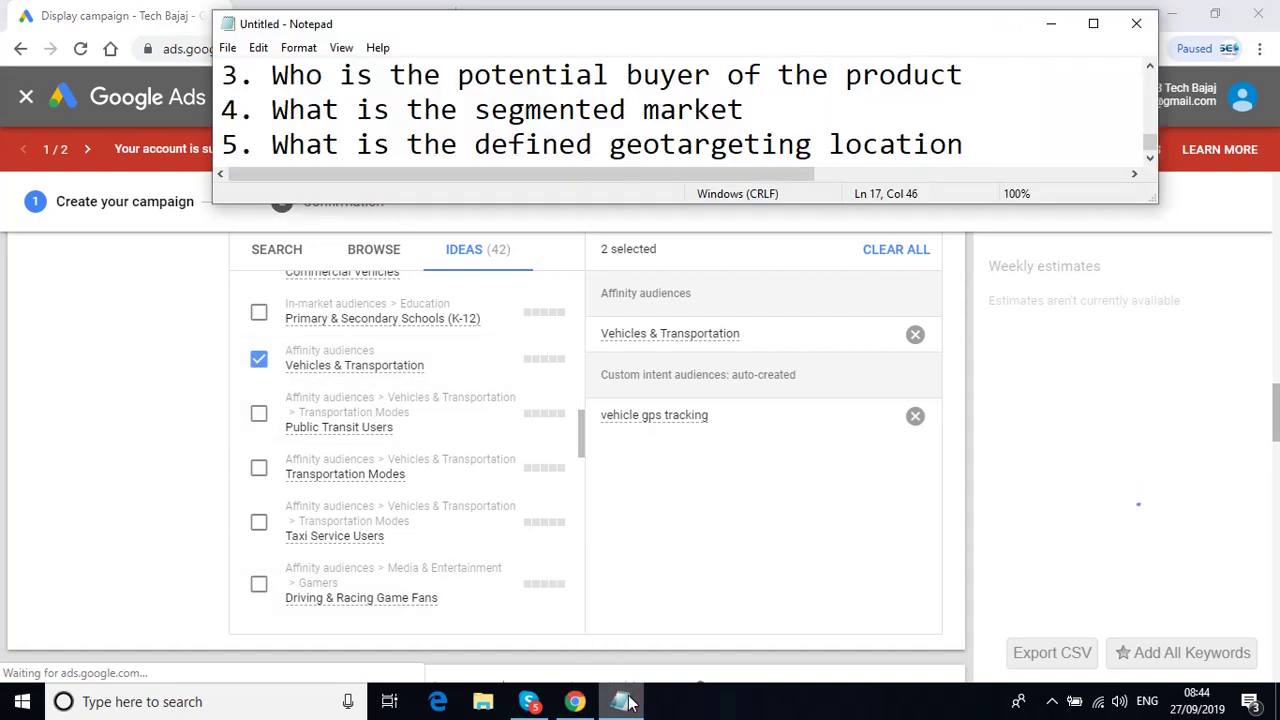
pyautogui.press('Return')
pyautogui.press('Return')
pyautogui.write('we ha')
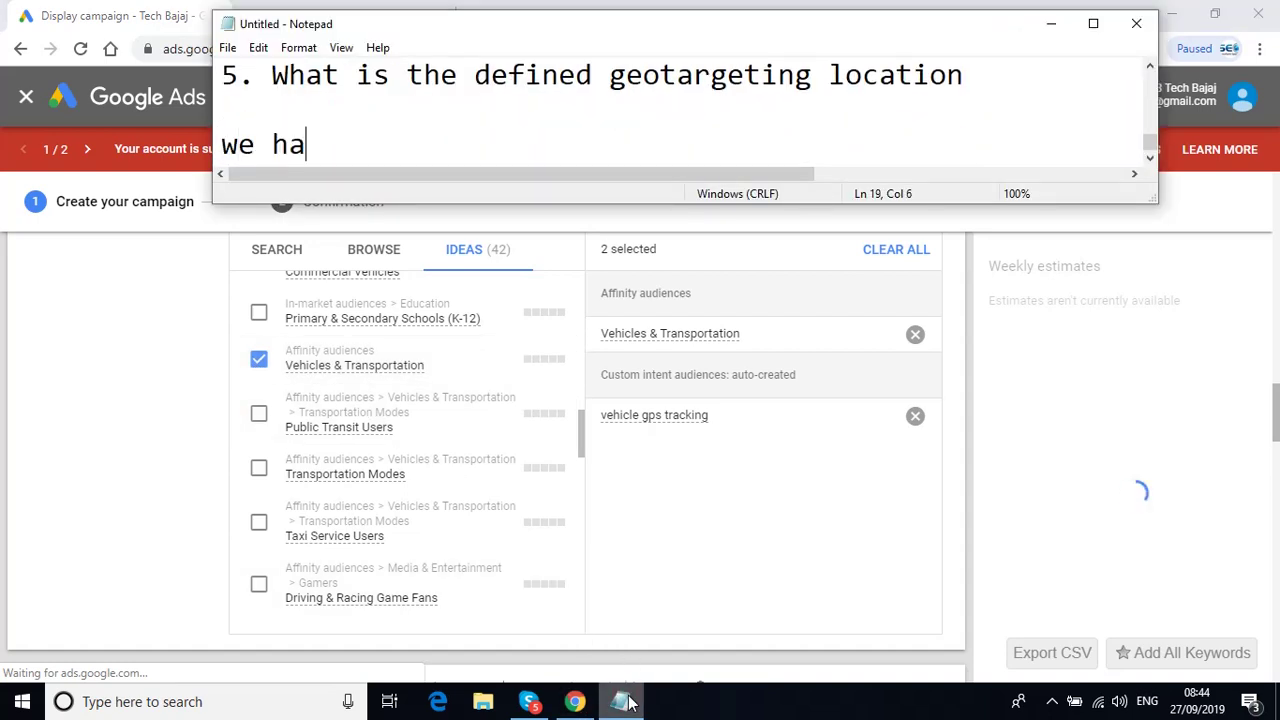
pyautogui.write('ve to play ')
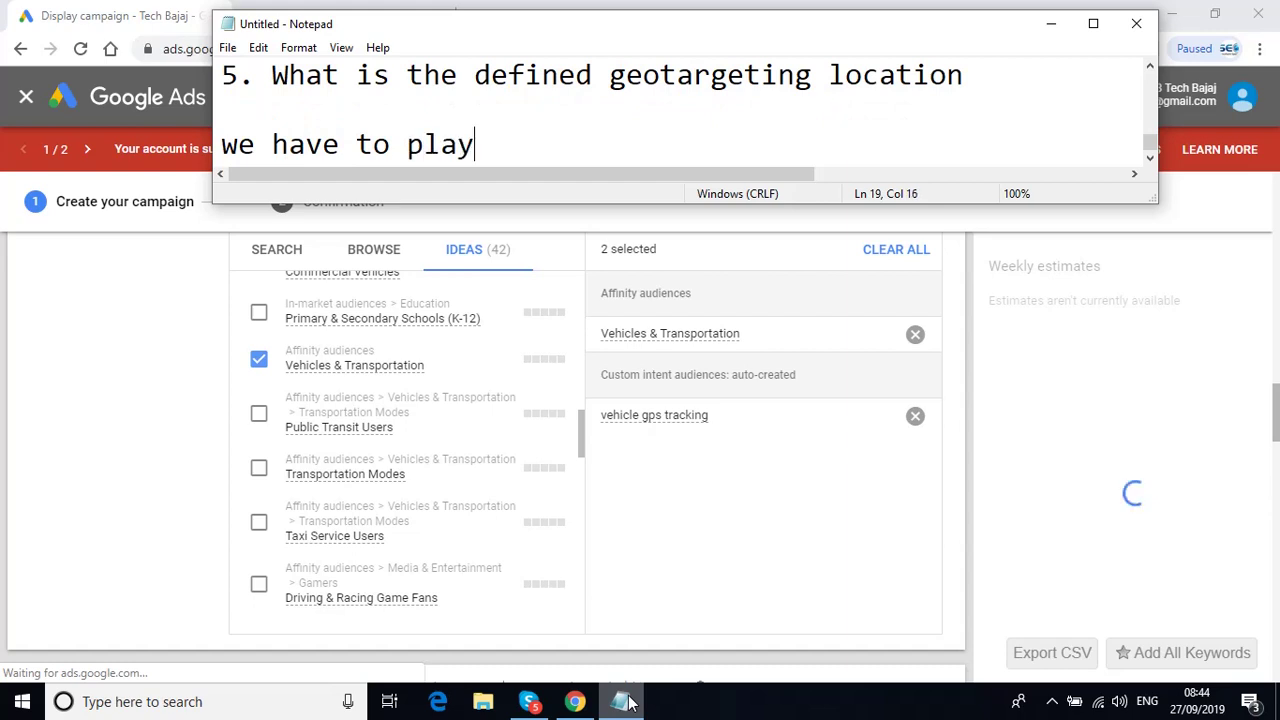
pyautogui.write('aroun')
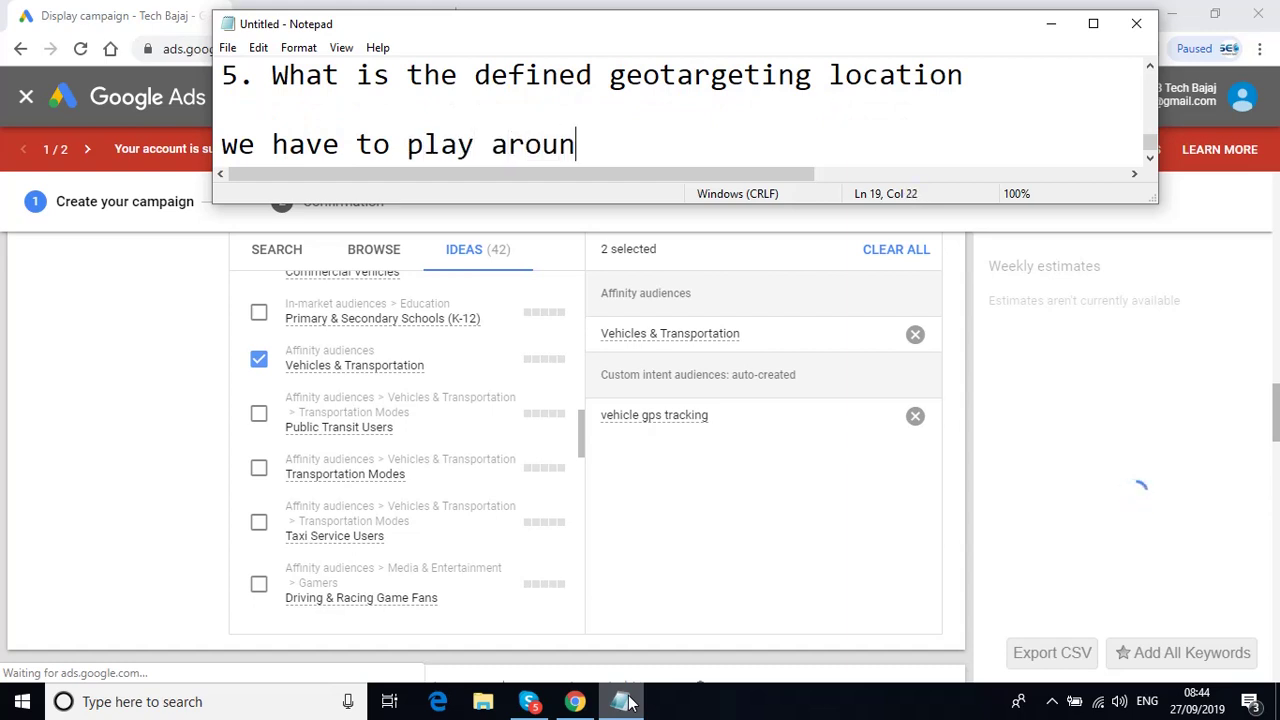
pyautogui.write('d with di')
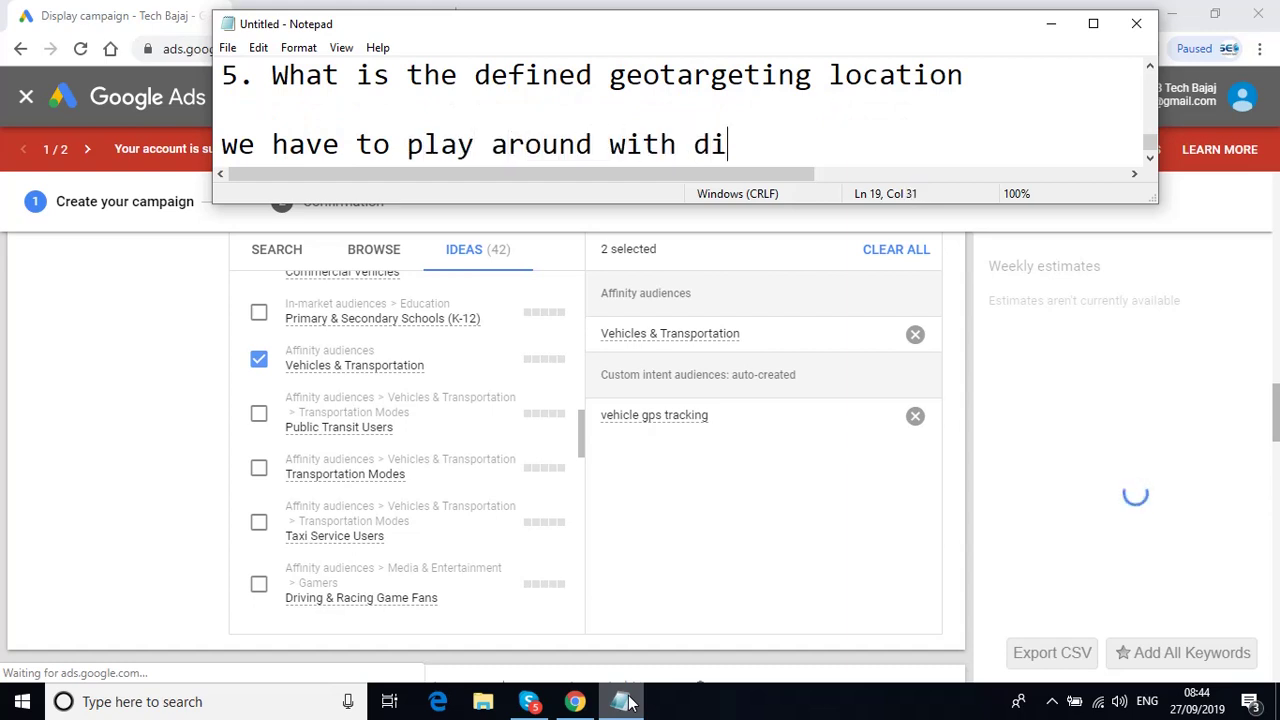
pyautogui.write('fferent op')
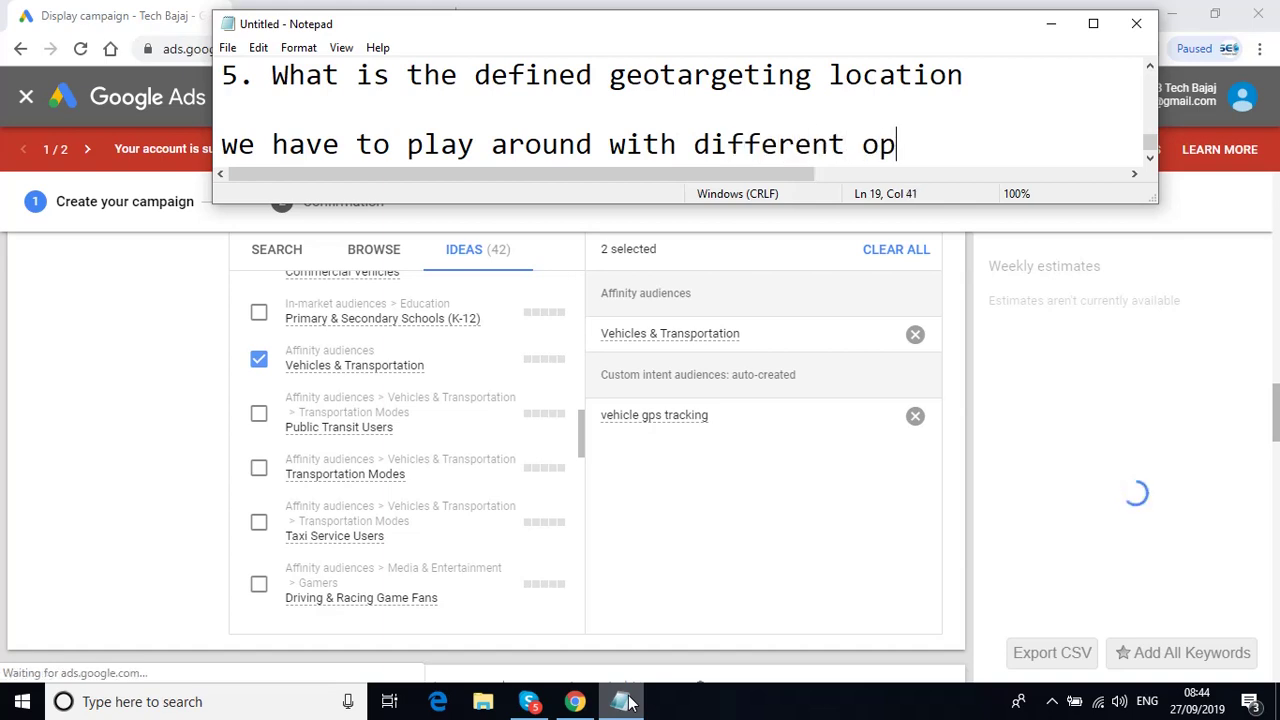
pyautogui.write('tions in ')
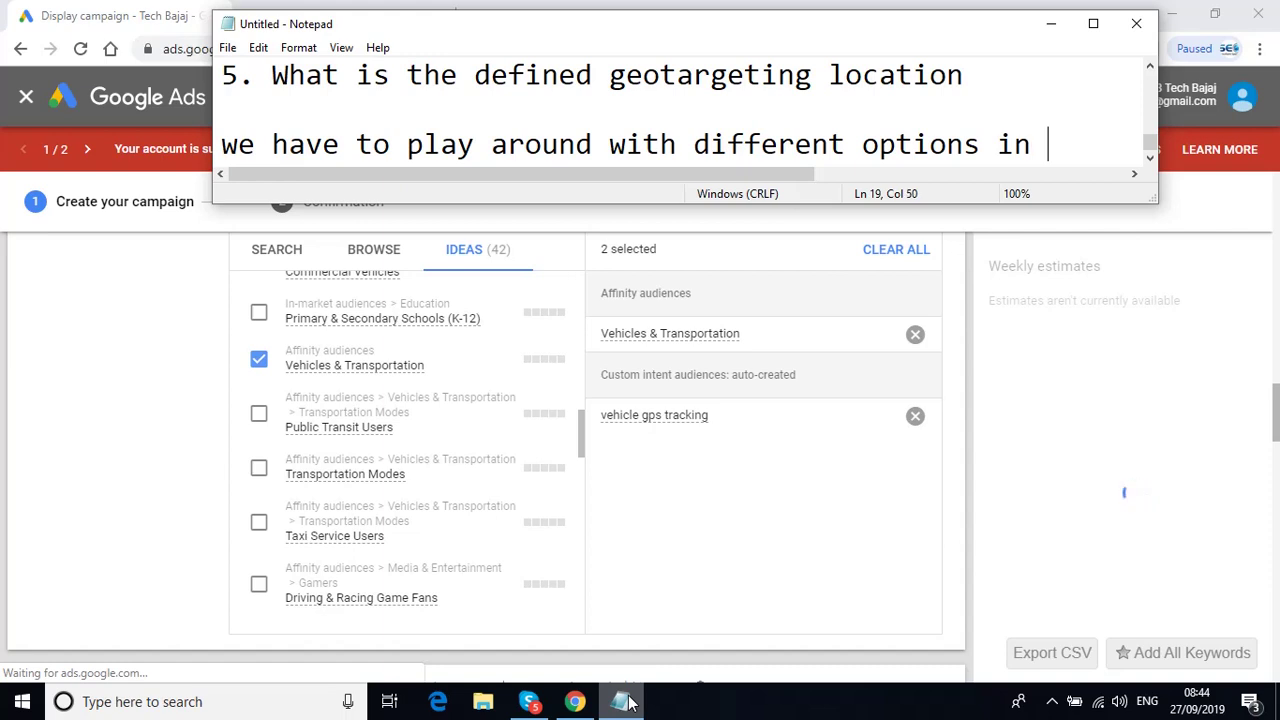
pyautogui.write('Google D')
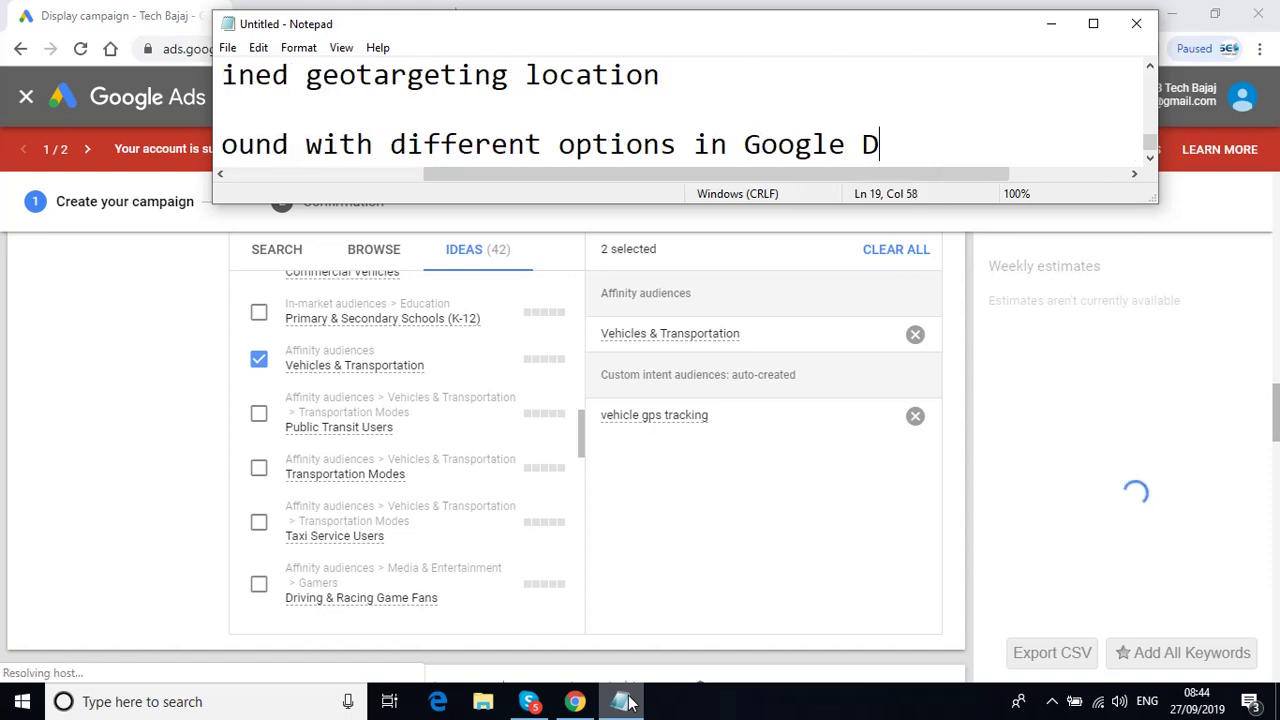
pyautogui.write('isplay ')
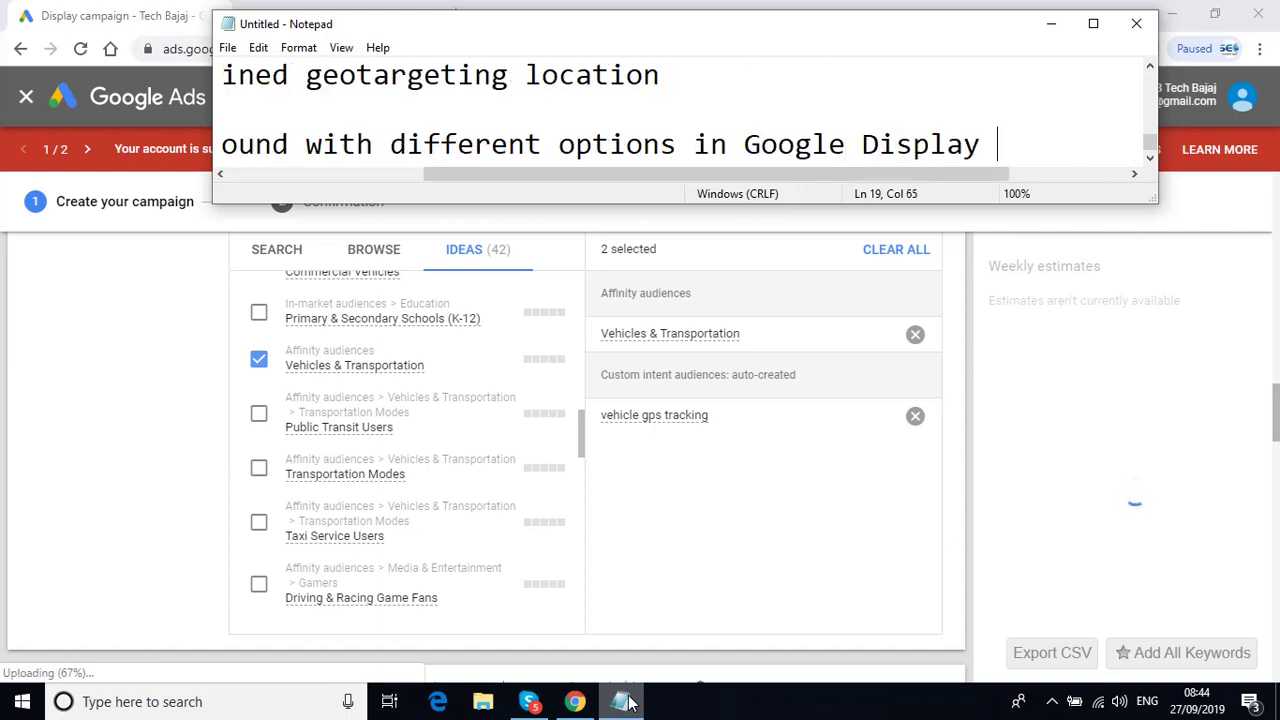
pyautogui.write('Campaign')
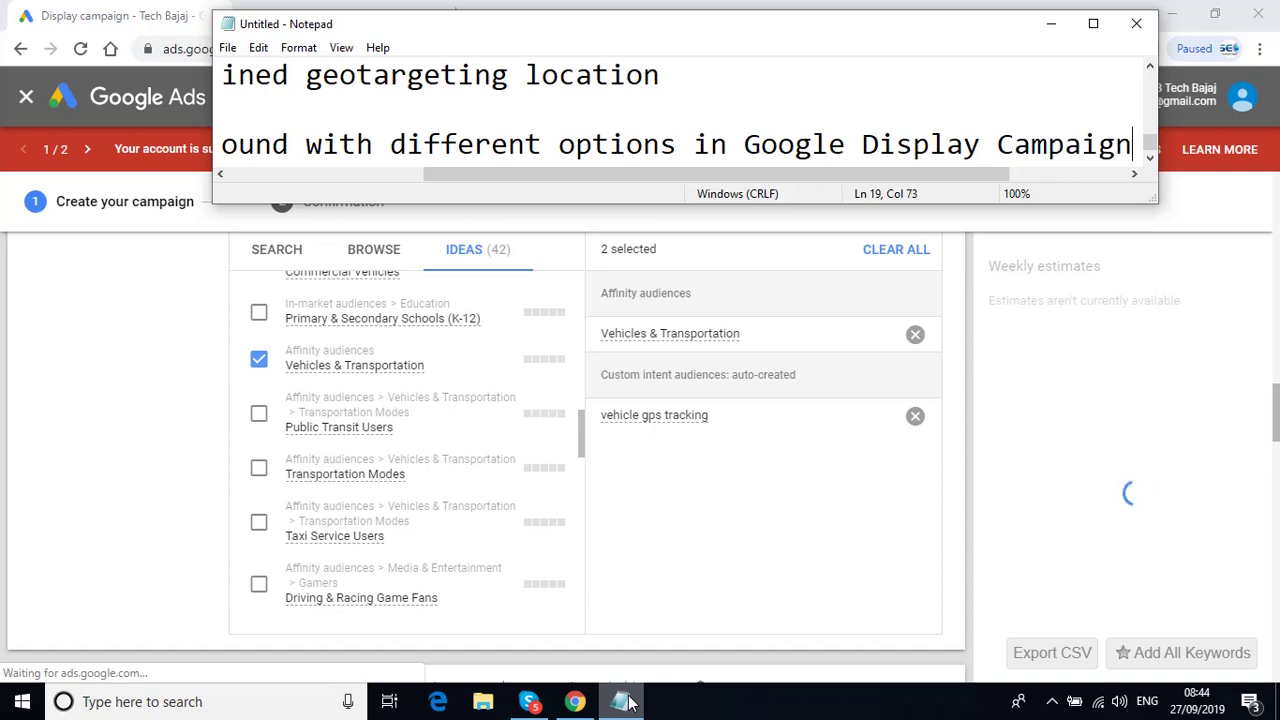
# - Add a new line to the notes reading "You have to select that option which has a decent search volume"
pyautogui.press('Return')
pyautogui.write('You ')
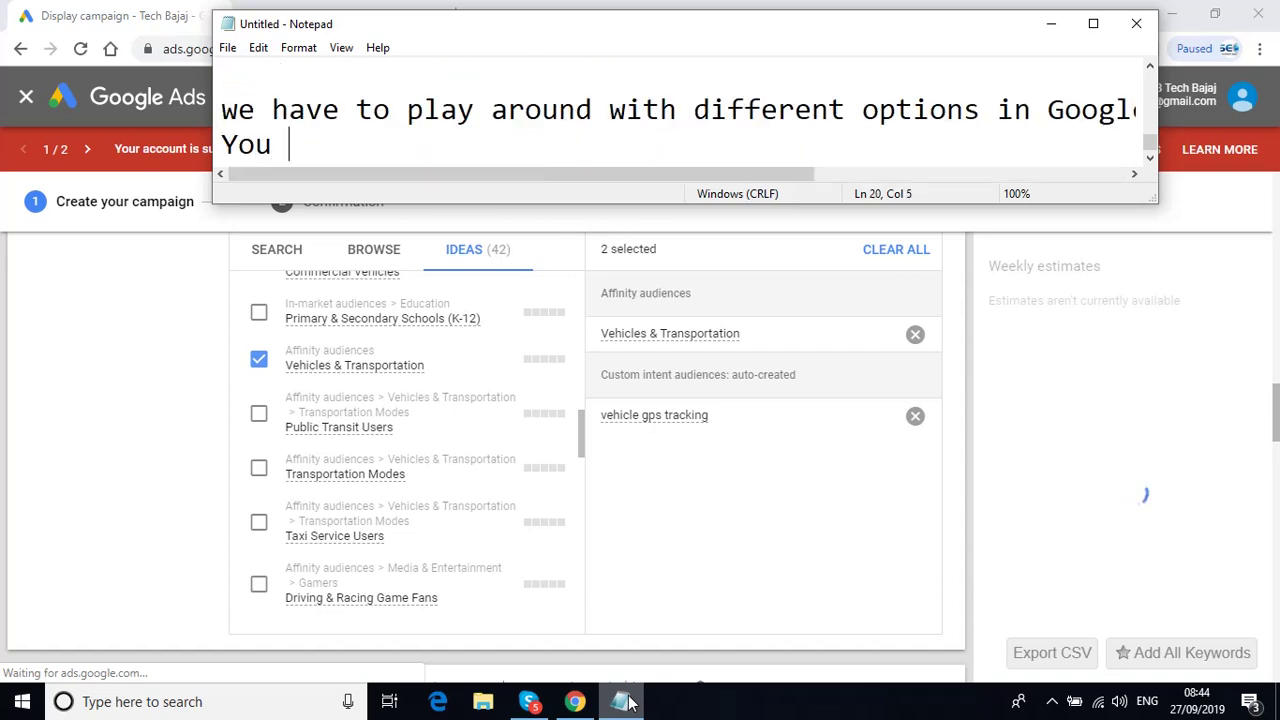
pyautogui.write('have to sele')
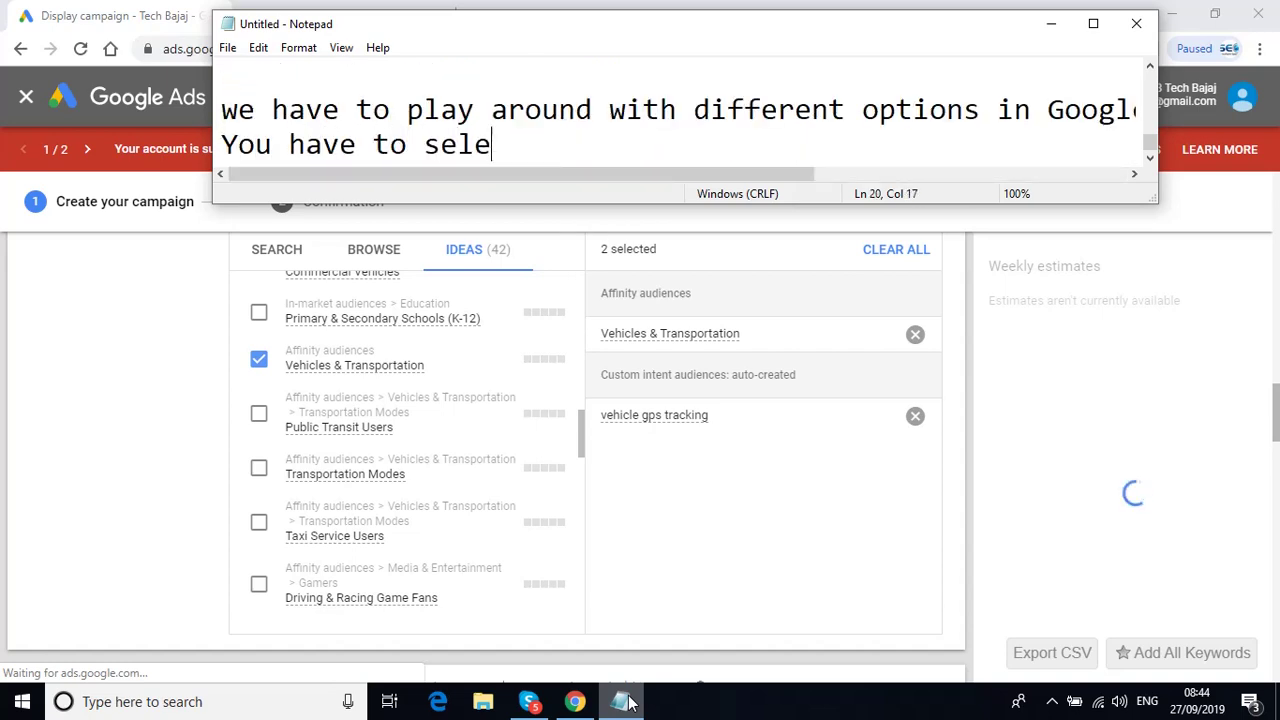
pyautogui.write('ct that ')
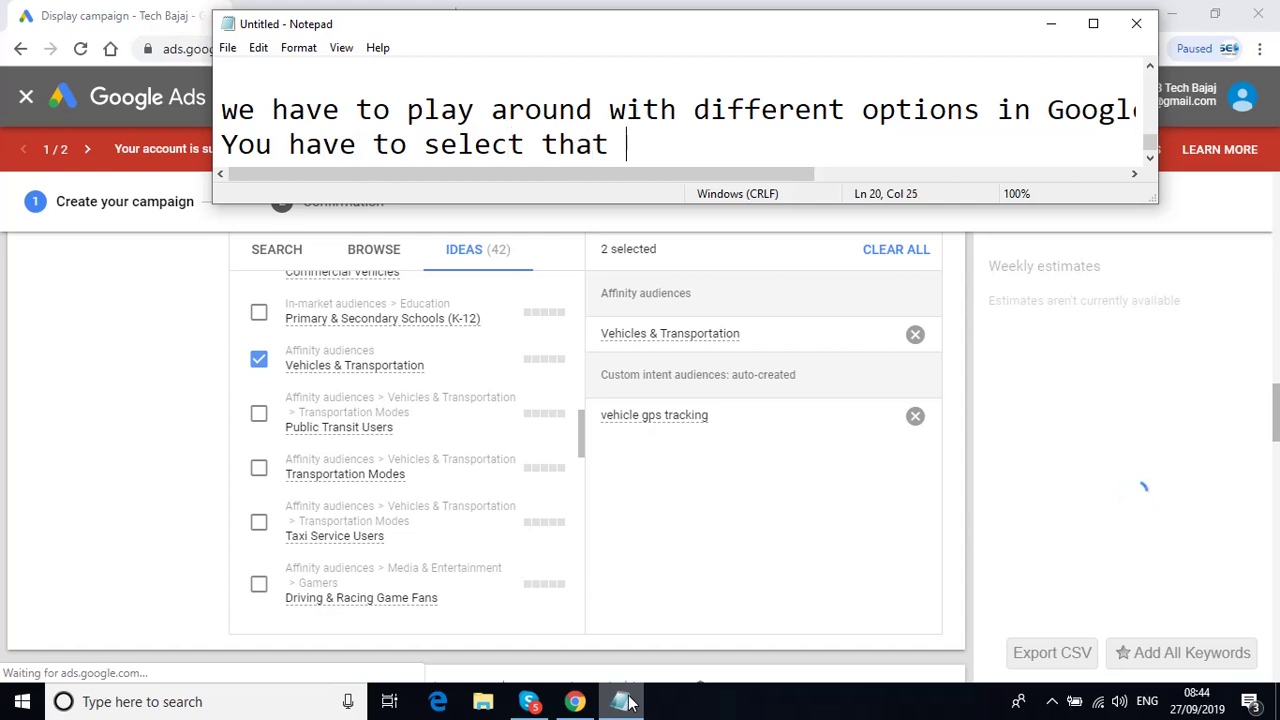
pyautogui.write('option whi')
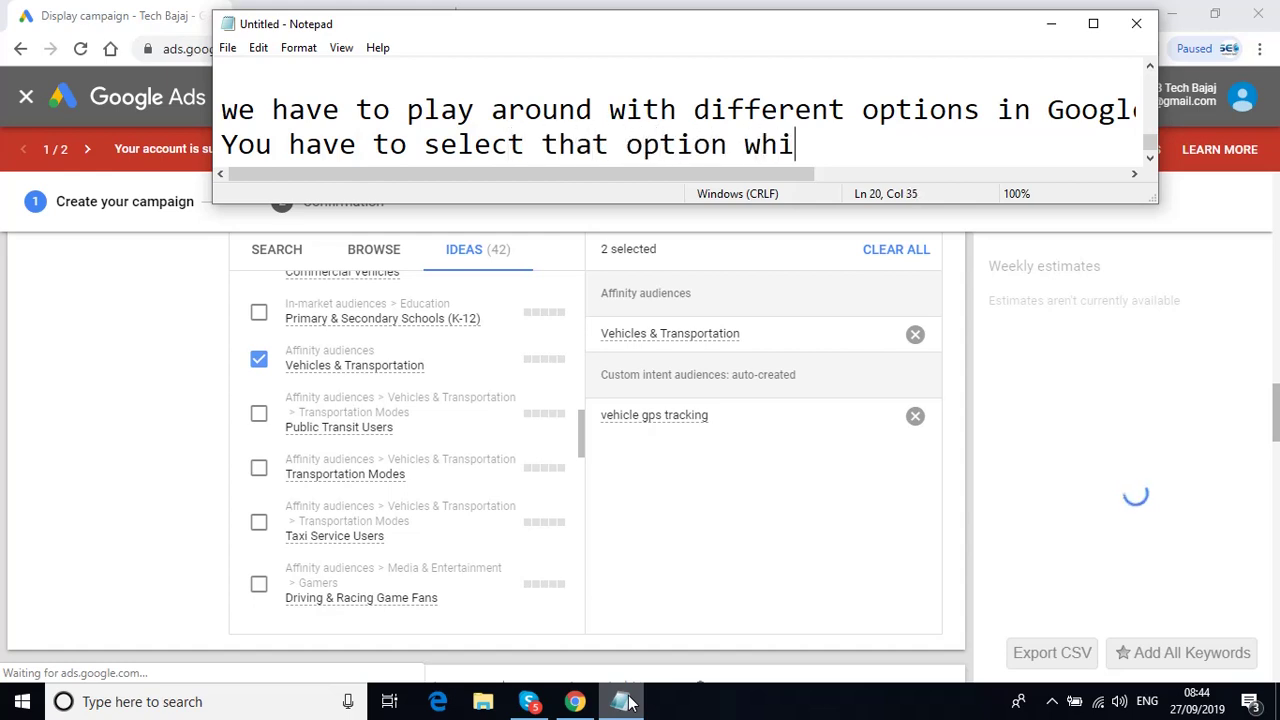
pyautogui.write('ch hads')
pyautogui.press('BackSpace')
pyautogui.press('BackSpace')
pyautogui.press('BackSpace')
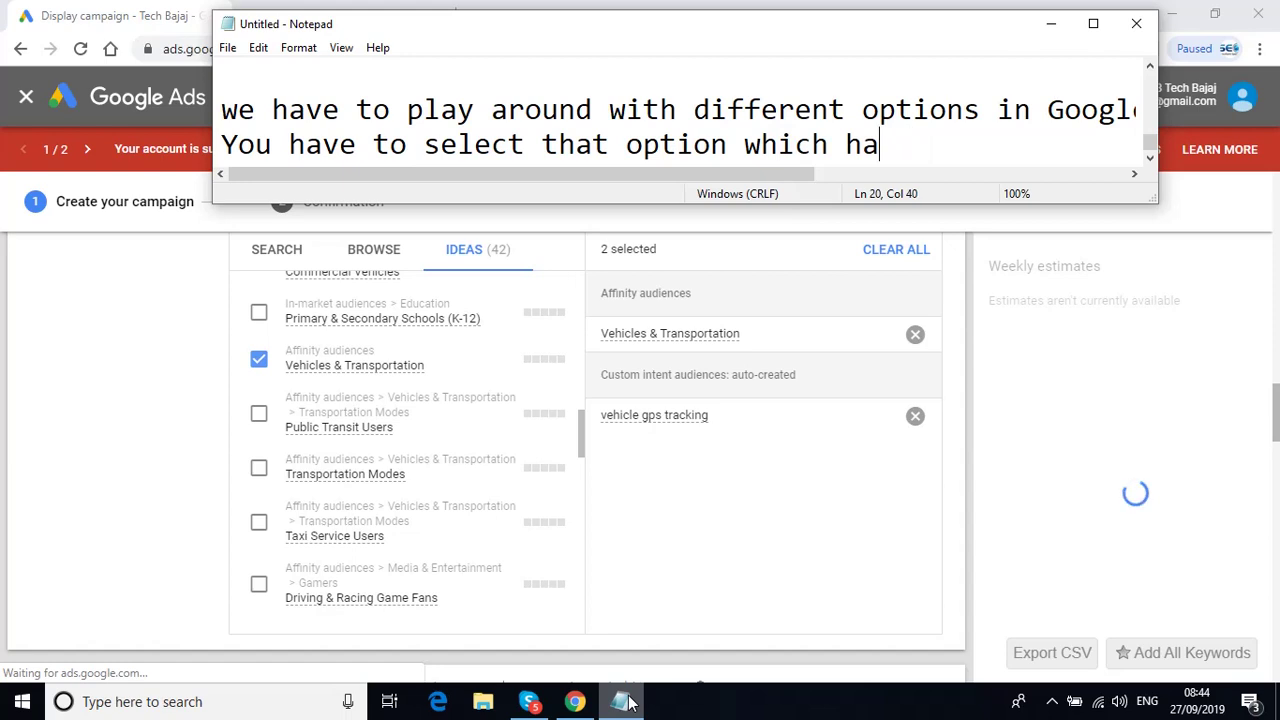
pyautogui.write('s a dece')
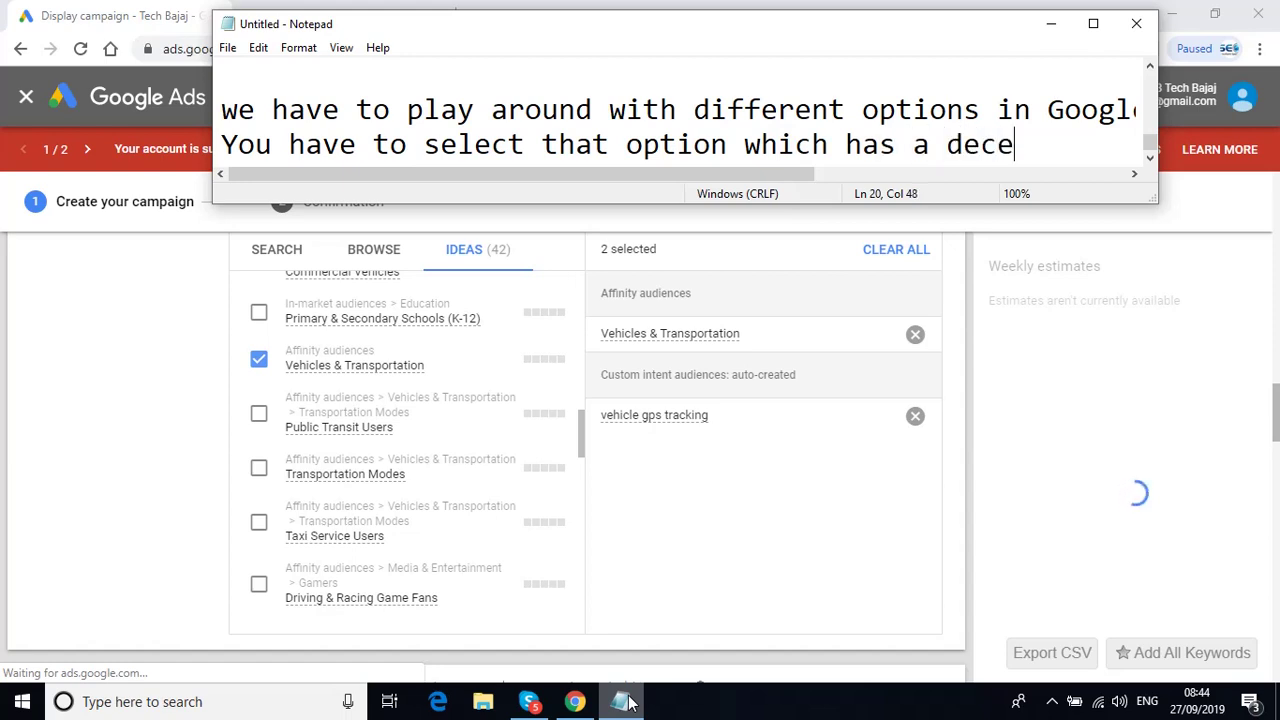
pyautogui.write('nt search')
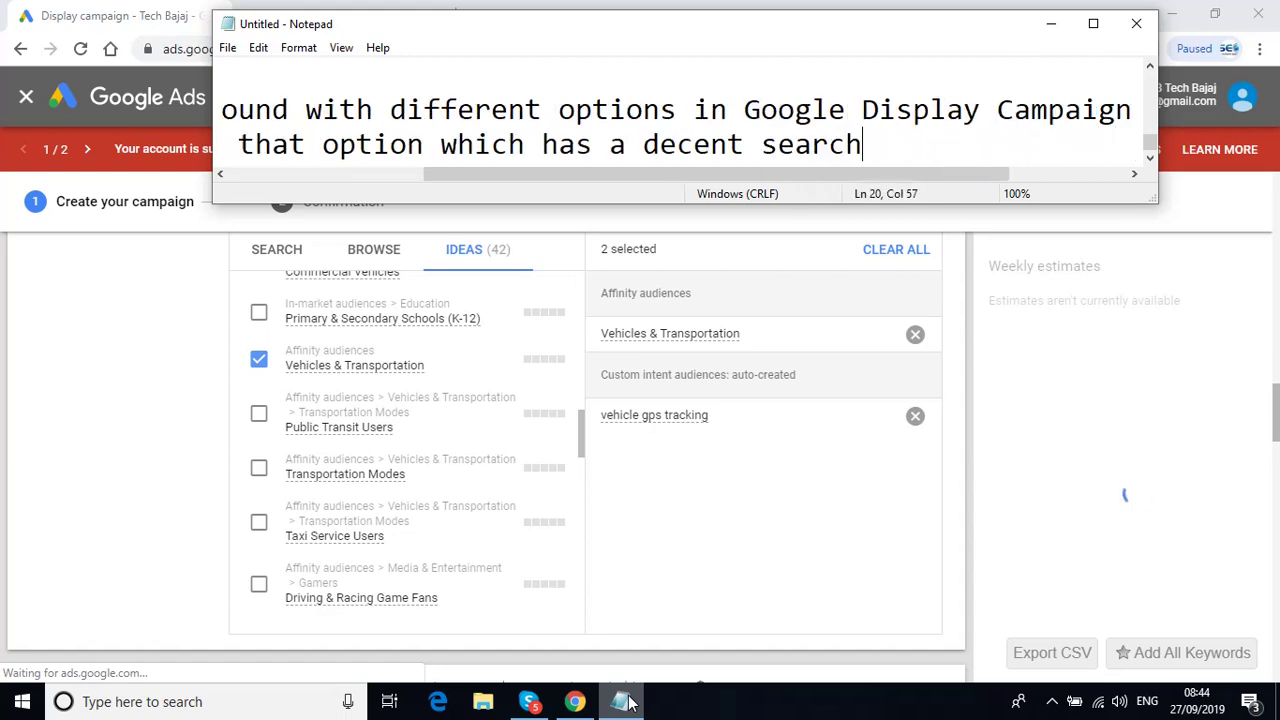
pyautogui.write(' volume')
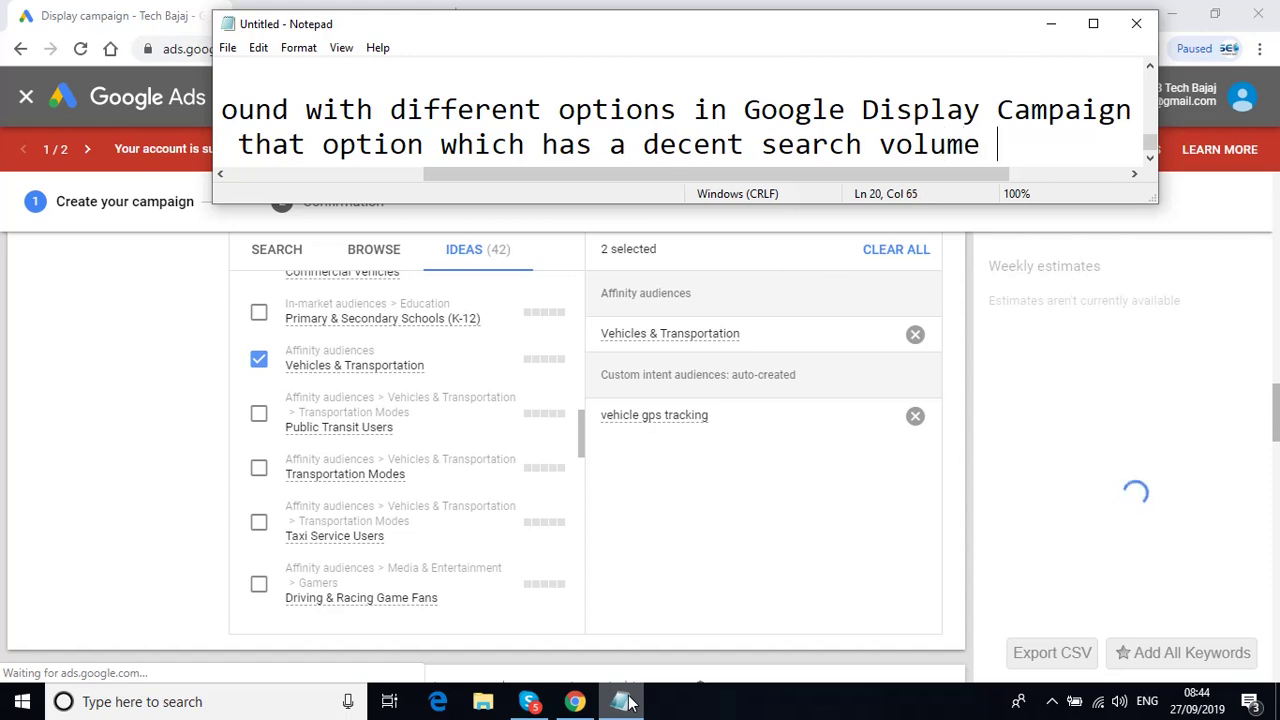
# - Add the question "What is decent search volume" on a new line beneath the note about selecting an option
pyautogui.press('Return')
pyautogui.write('Dece')
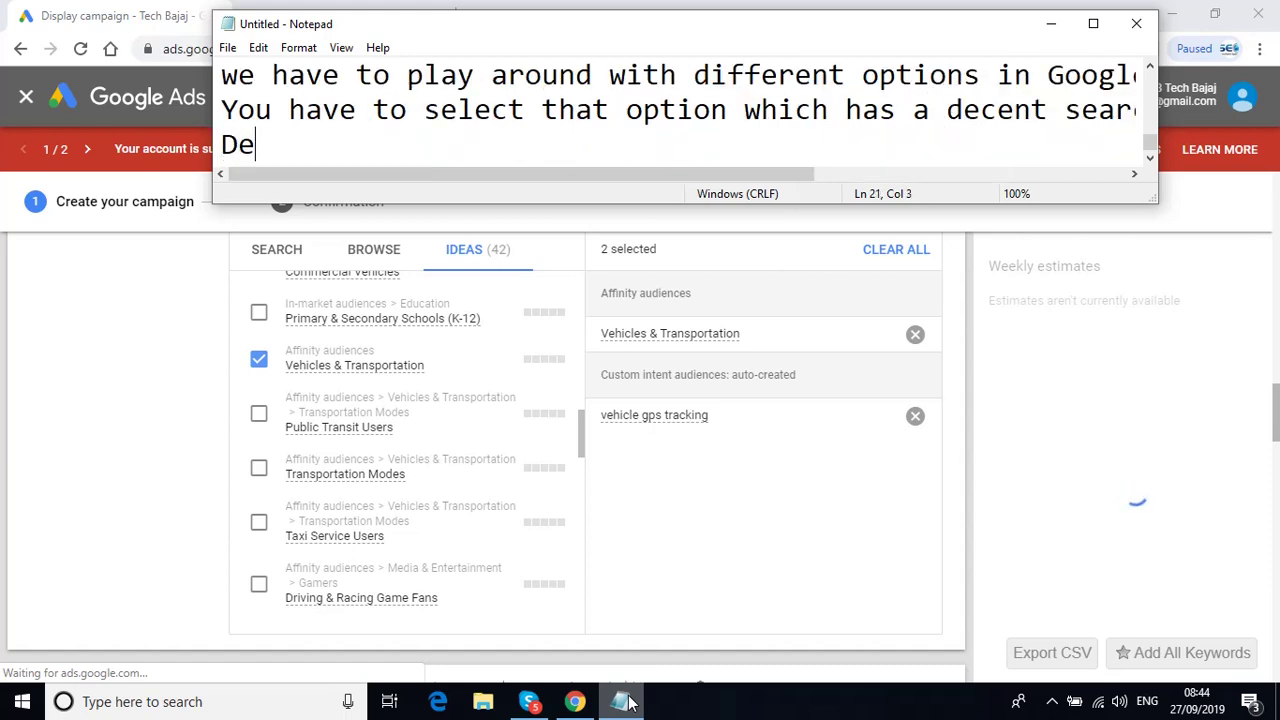
pyautogui.press('BackSpace')
pyautogui.press('BackSpace')
pyautogui.press('BackSpace')
pyautogui.press('BackSpace')
pyautogui.write('What')
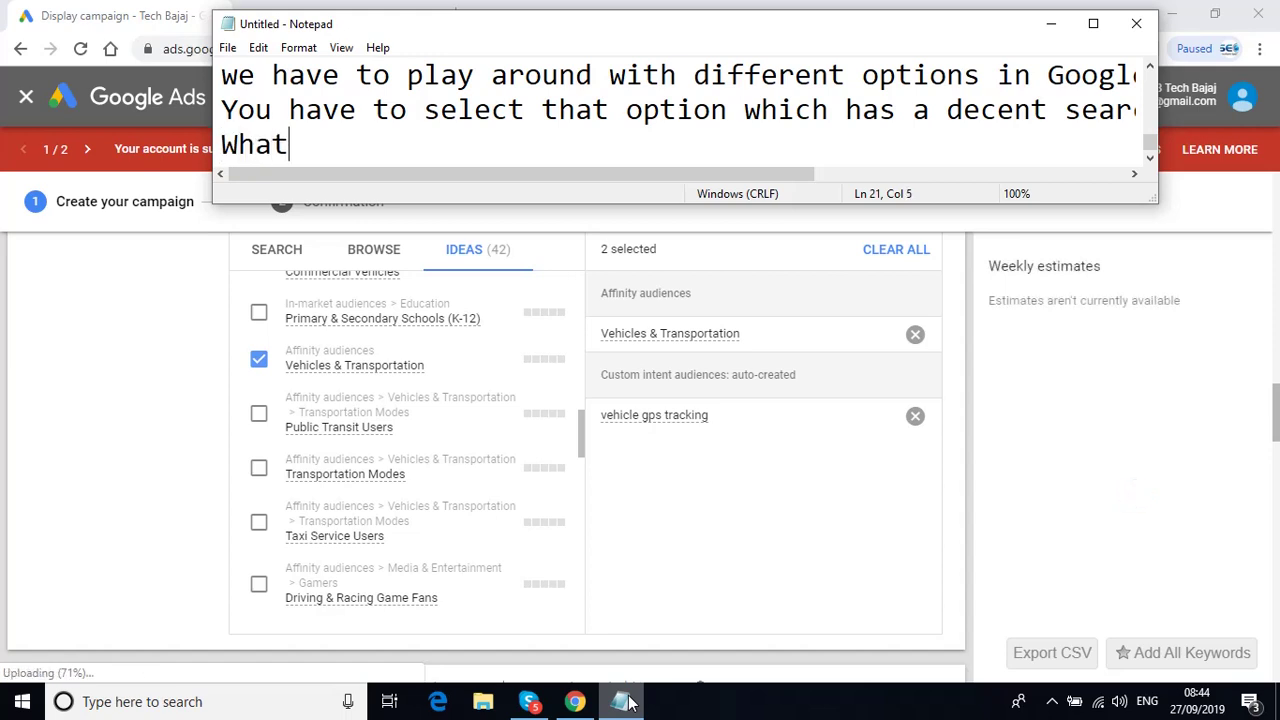
pyautogui.write(' is decent')
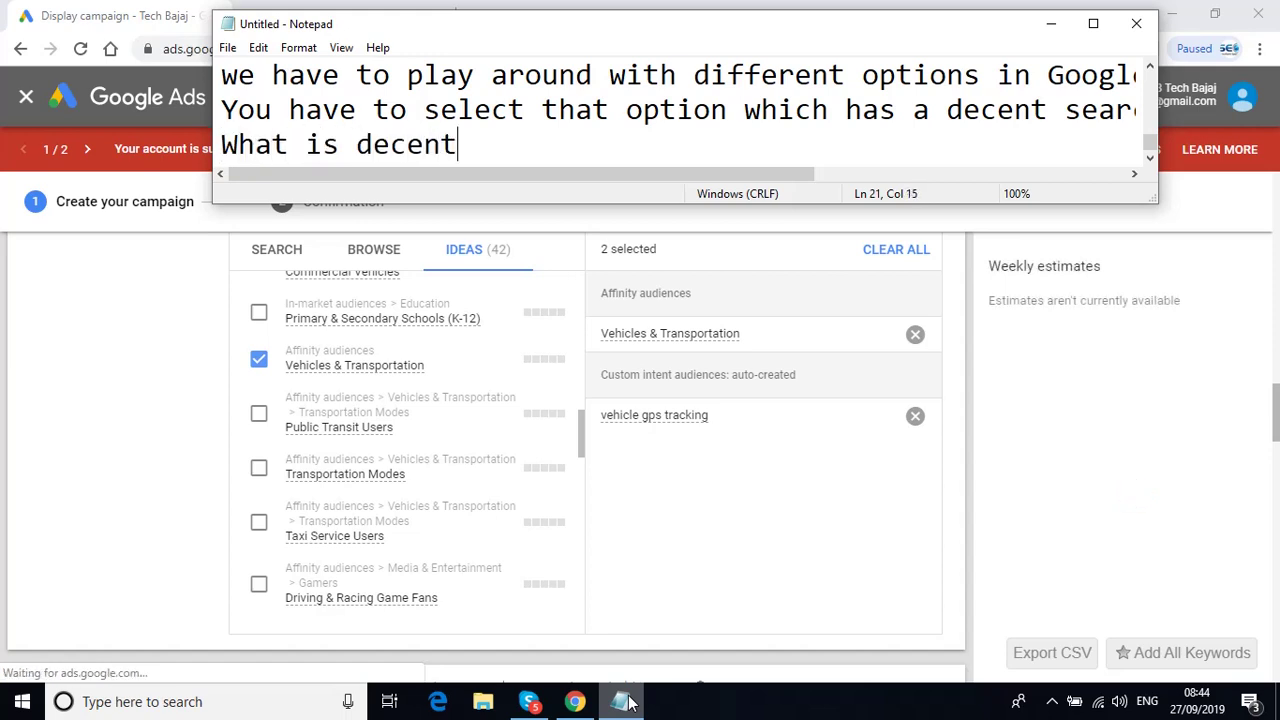
pyautogui.write(' search')
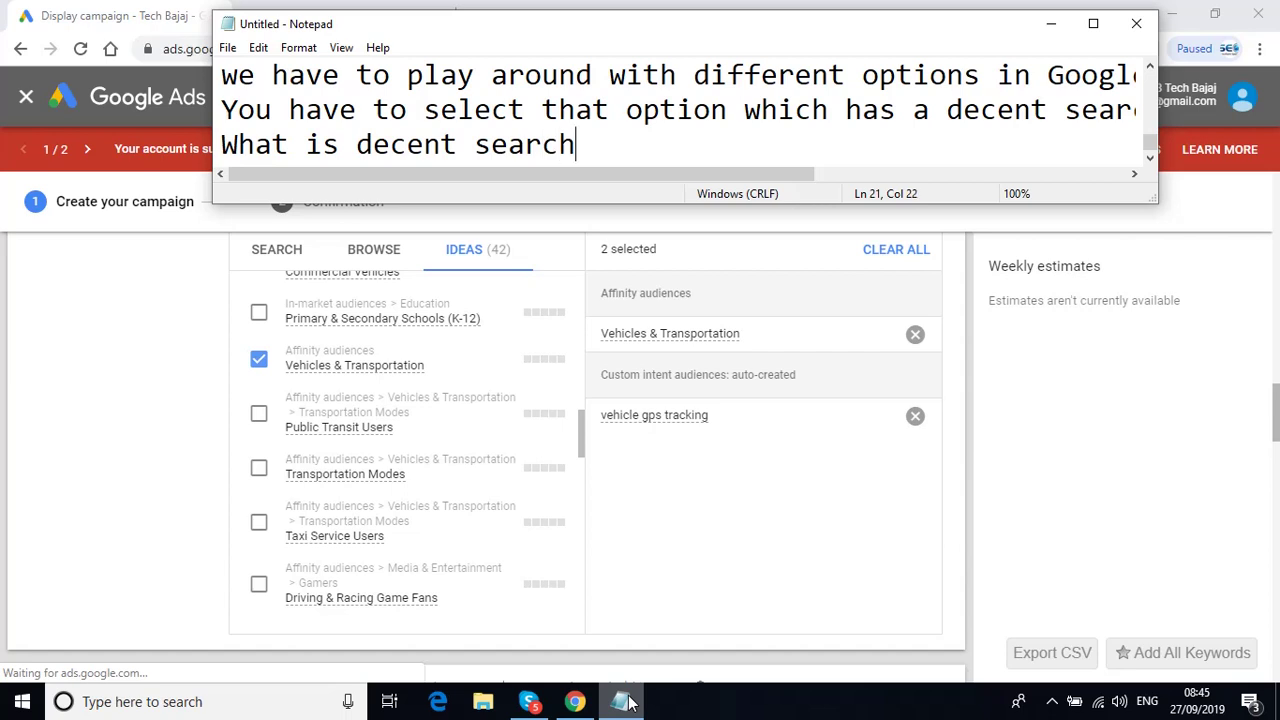
pyautogui.write(' volume')
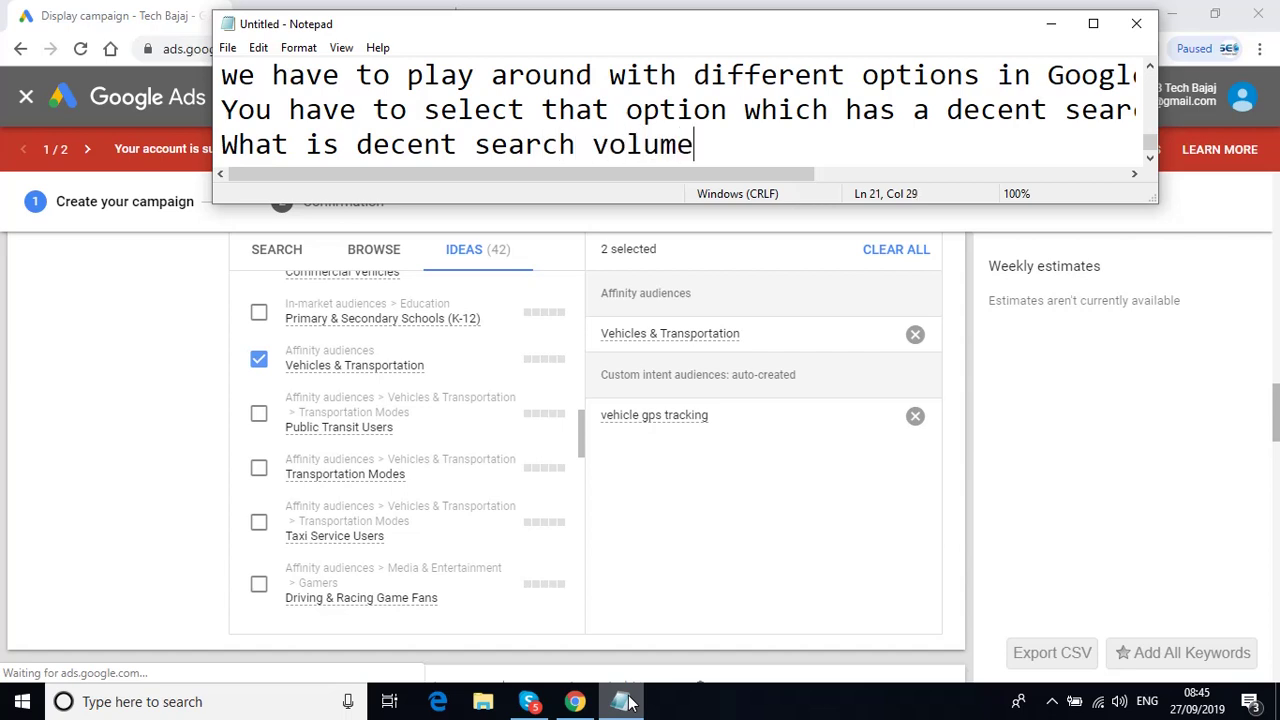
# - Answer the question on the following line with "You can say it as more impressions and more number of click"
pyautogui.press('Return')
pyautogui.write('You c')
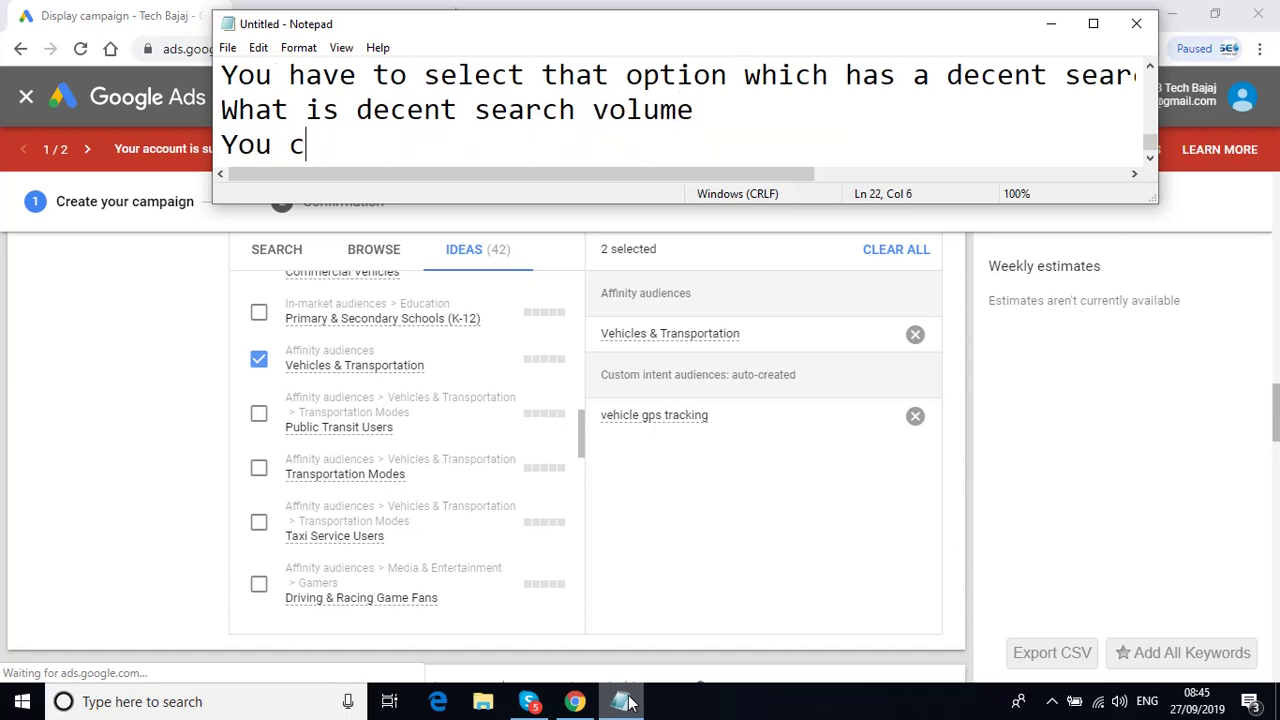
pyautogui.write('an say it')
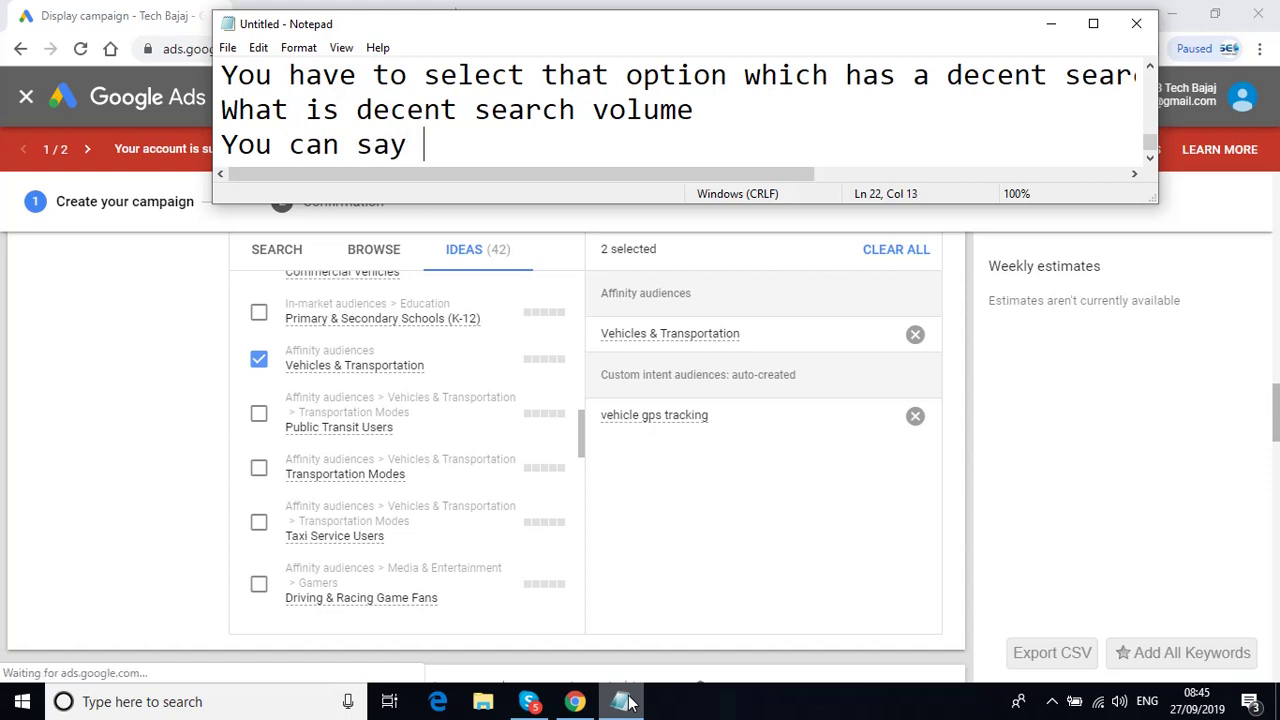
pyautogui.write('as ')
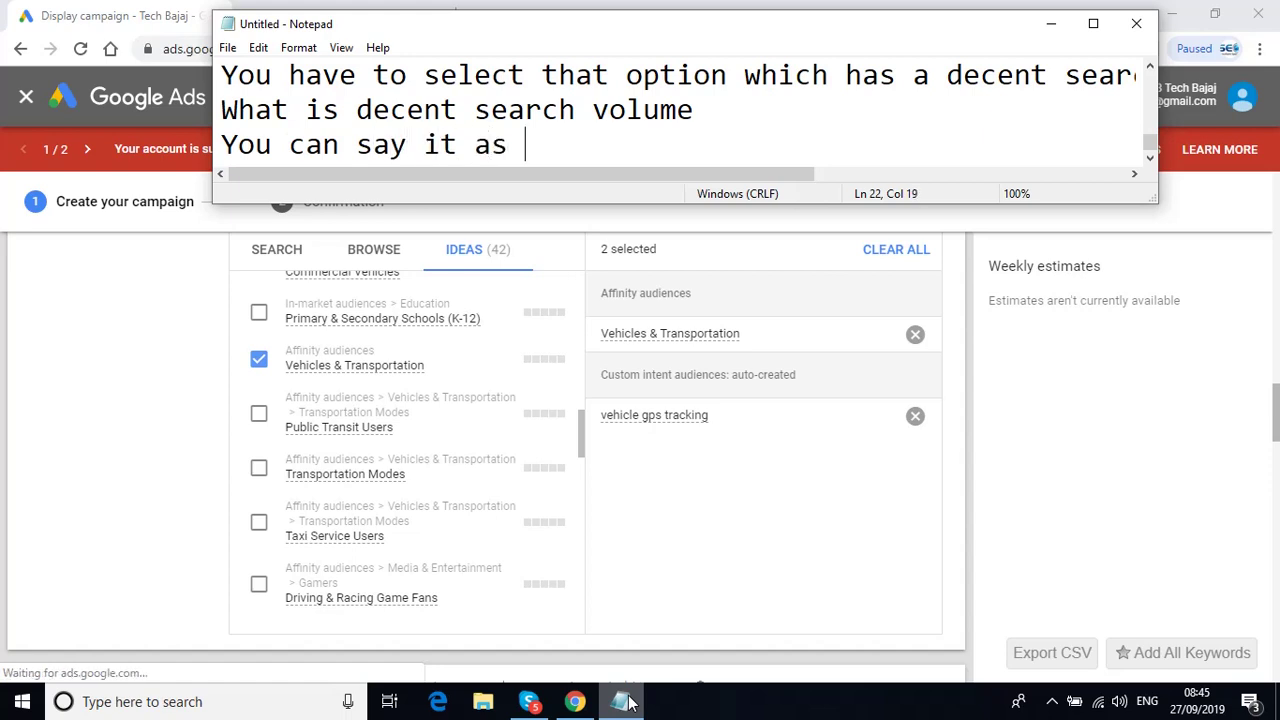
pyautogui.write('more impressio')
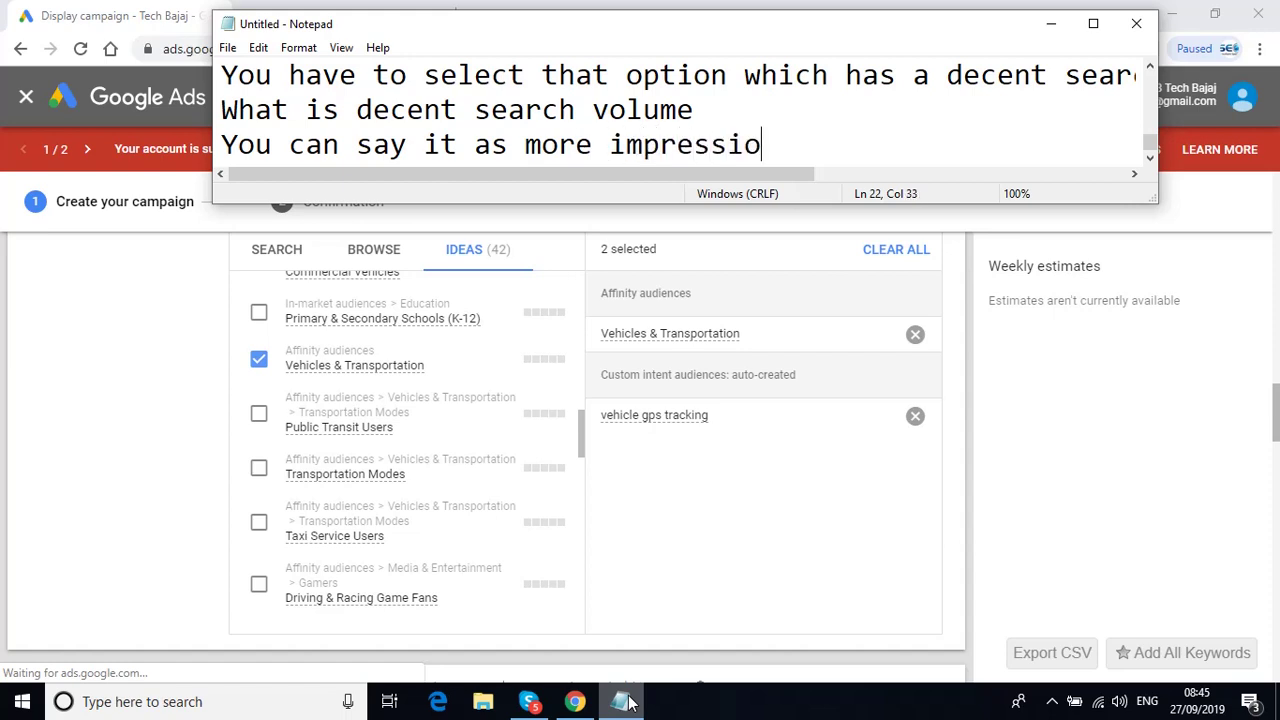
pyautogui.write('ns and more n')
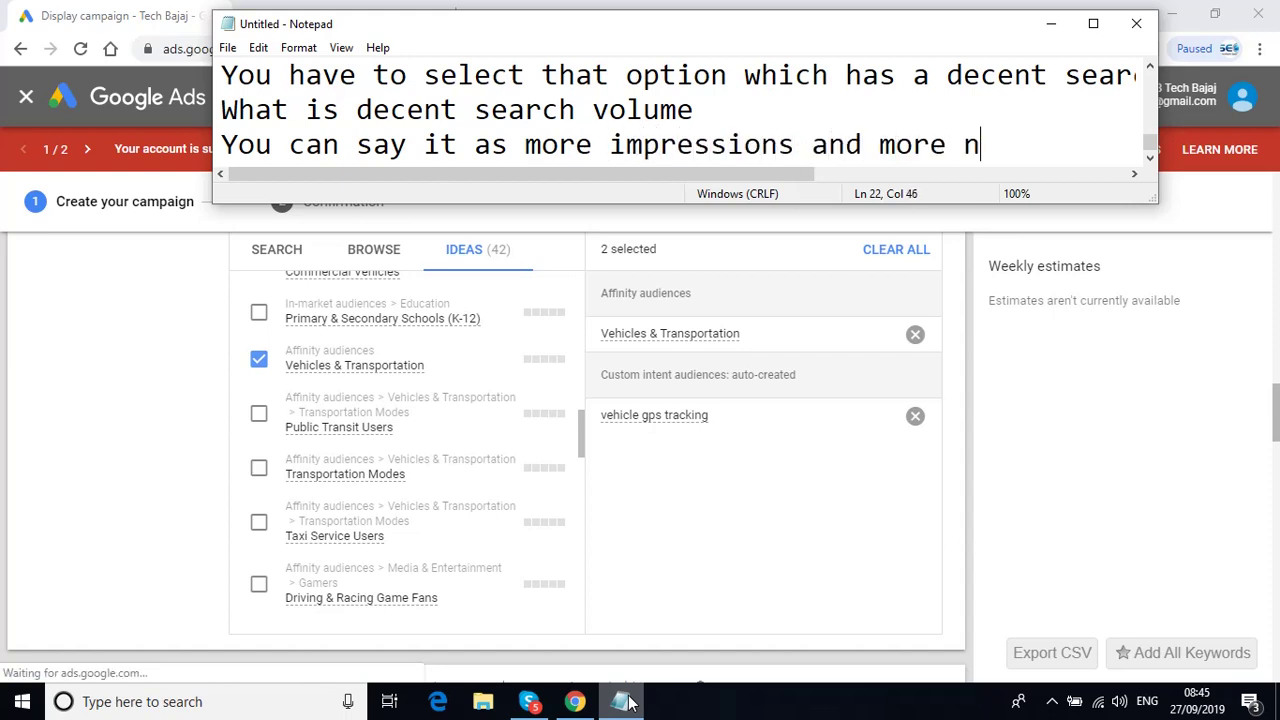
pyautogui.write('umber of click')
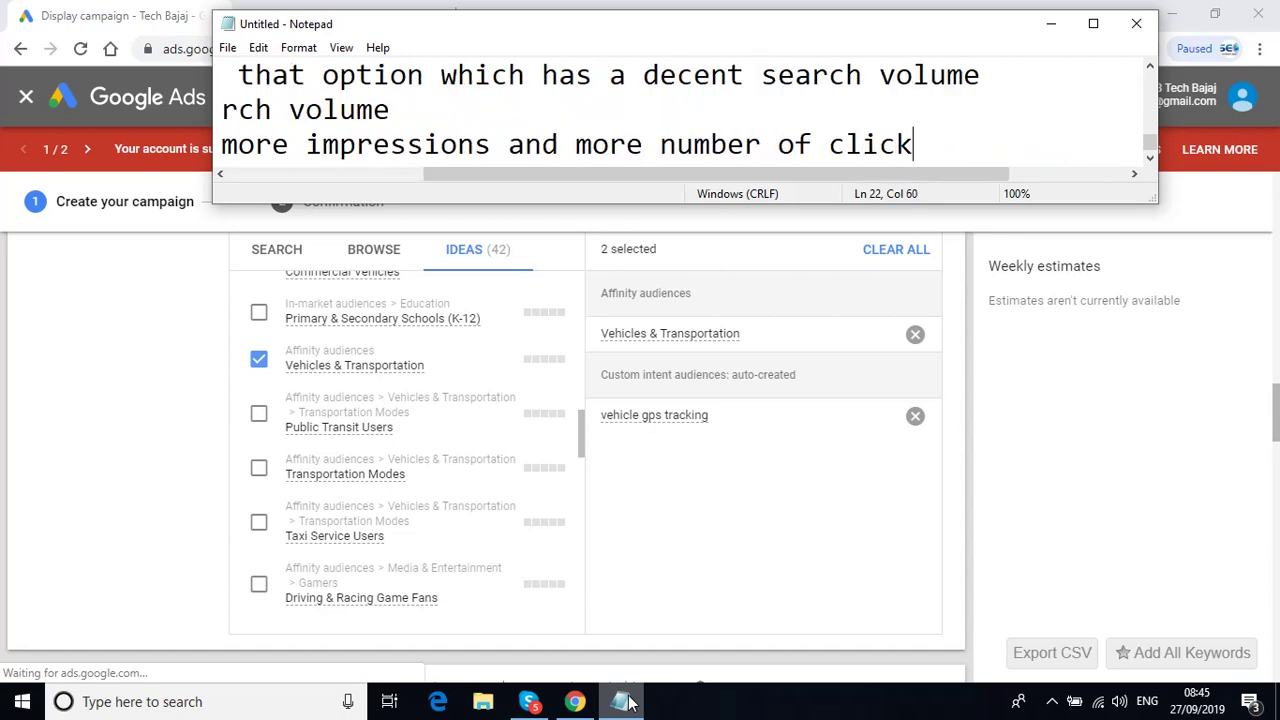
pyautogui.press('Return')
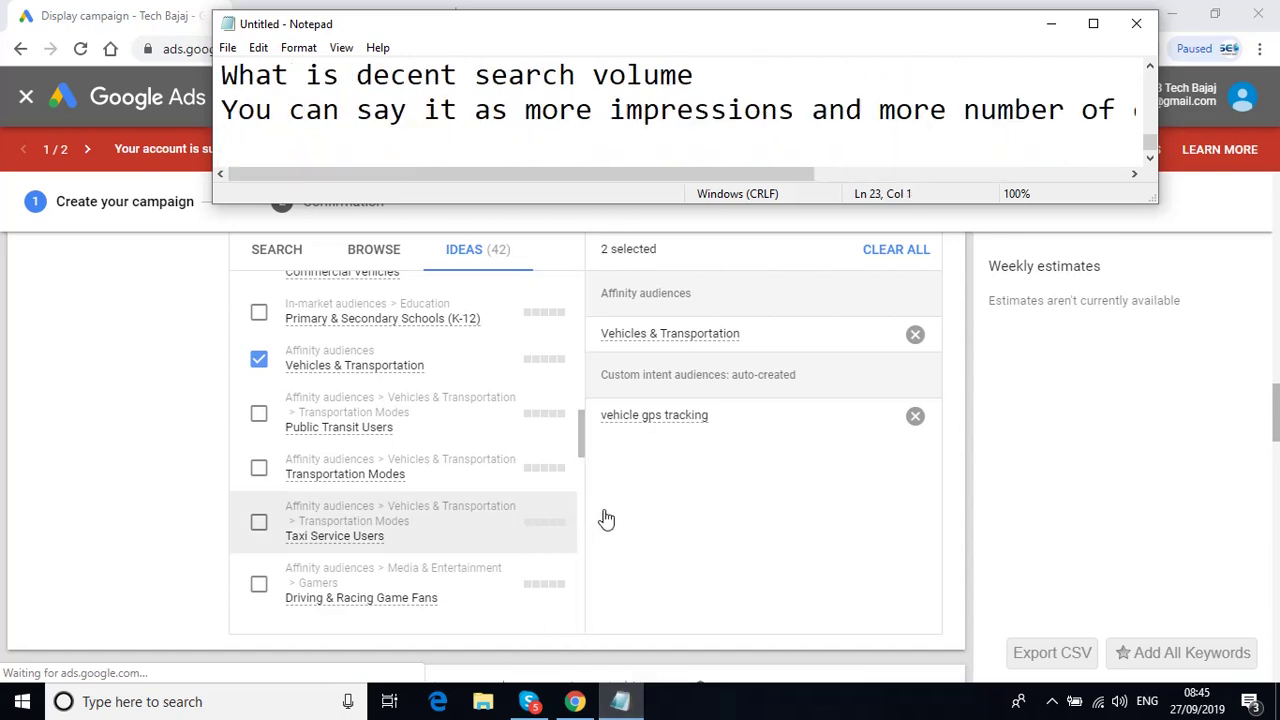
# - Return to Google Ads and remove the custom intent audience "vehicle gps tracking" from the targeted audiences
pyautogui.click(917, 419)
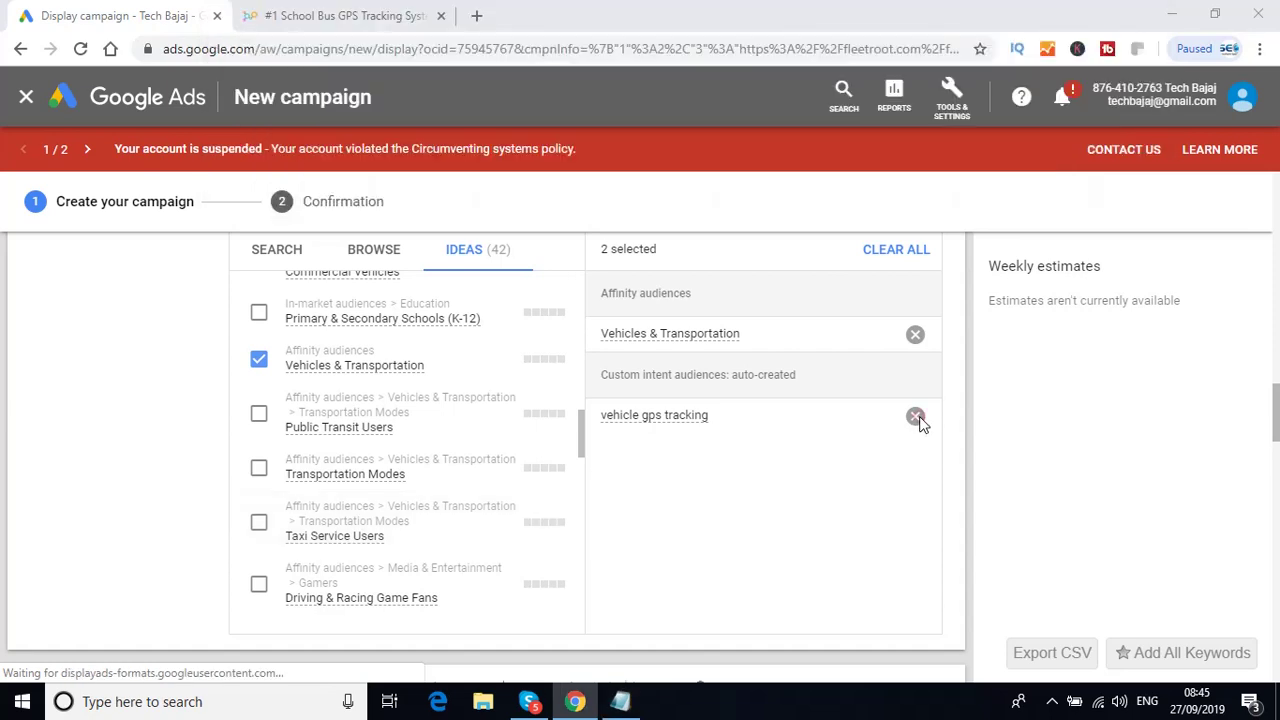
pyautogui.click(917, 419)
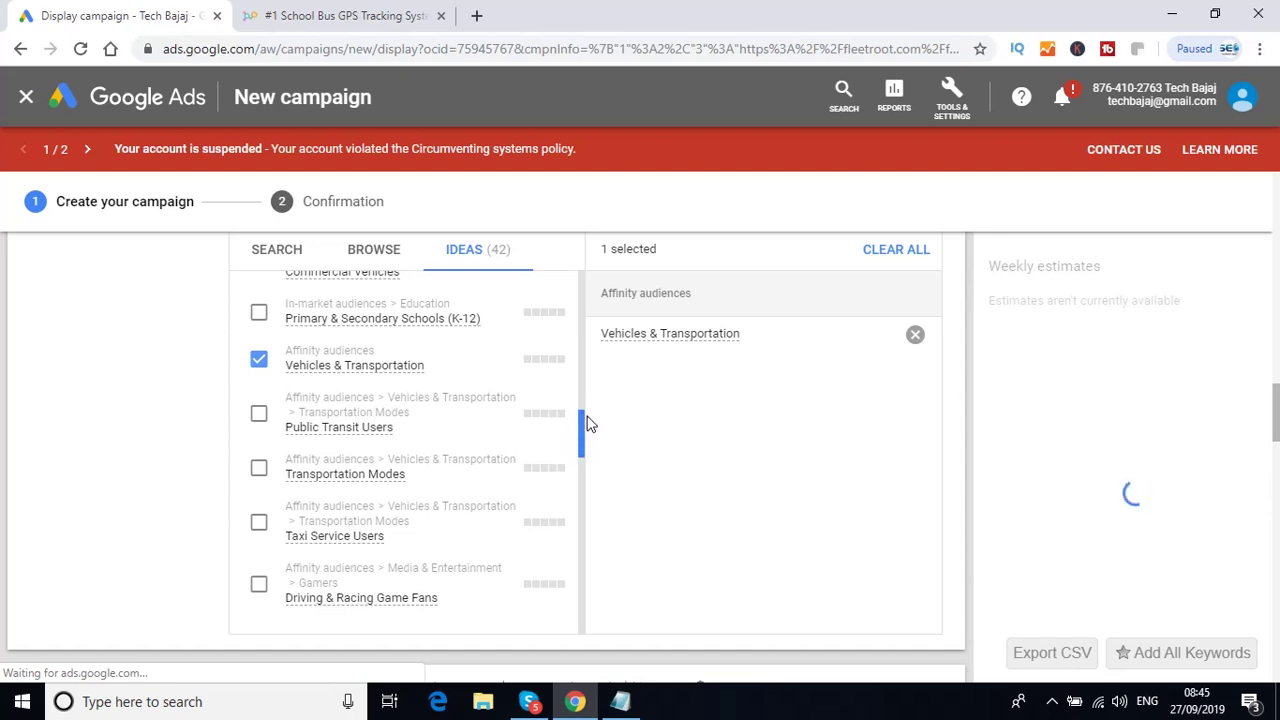
pyautogui.scroll(5, 586, 432)
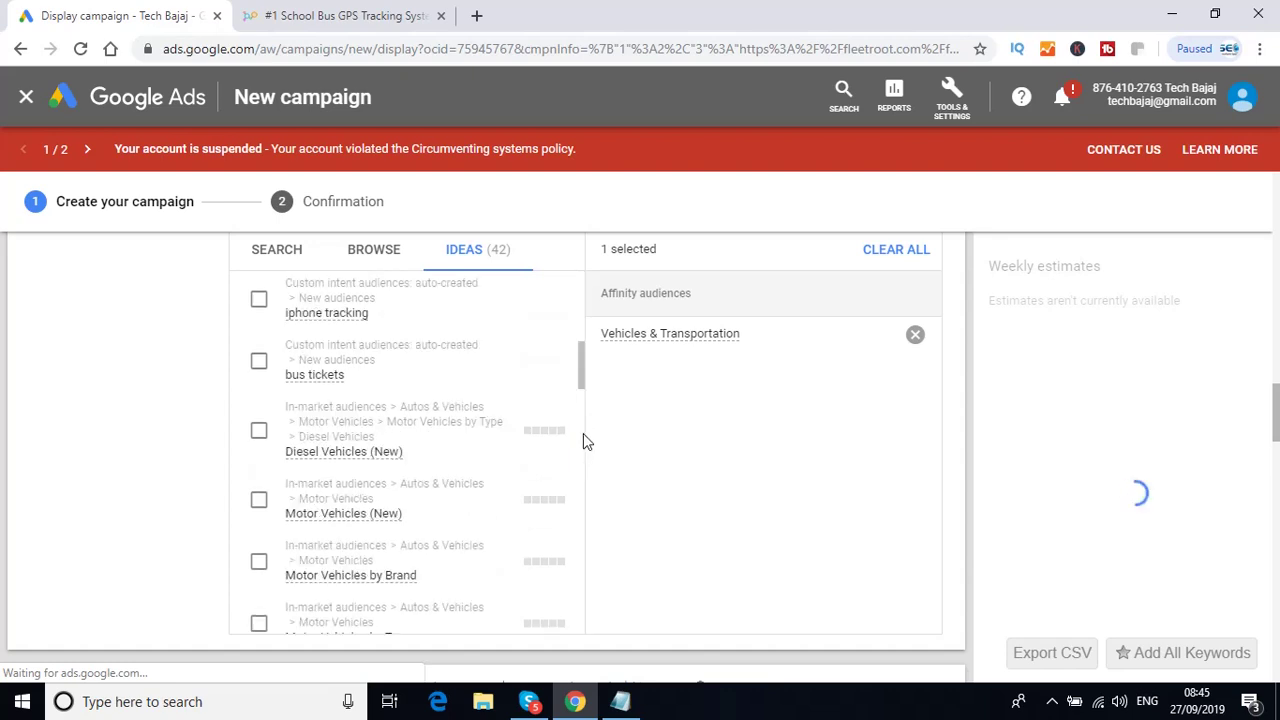
pyautogui.click(583, 374)
pyautogui.scroll(5, 583, 347)
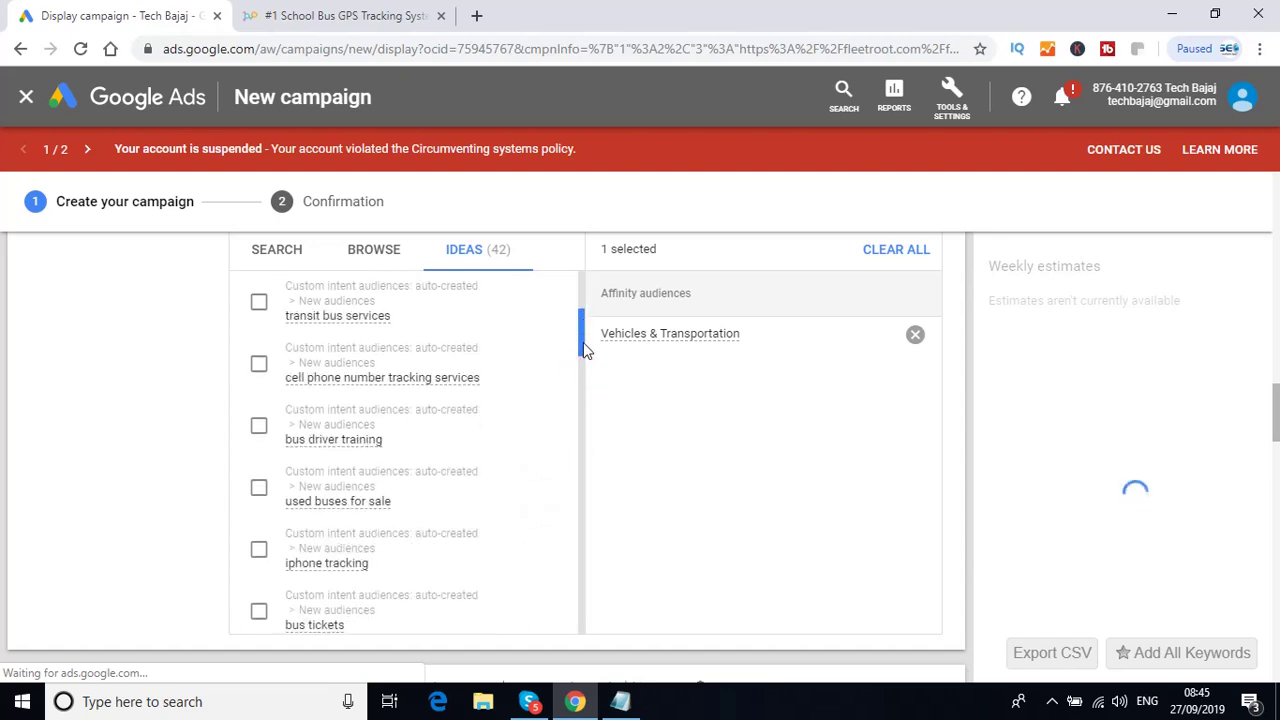
pyautogui.scroll(3, 585, 330)
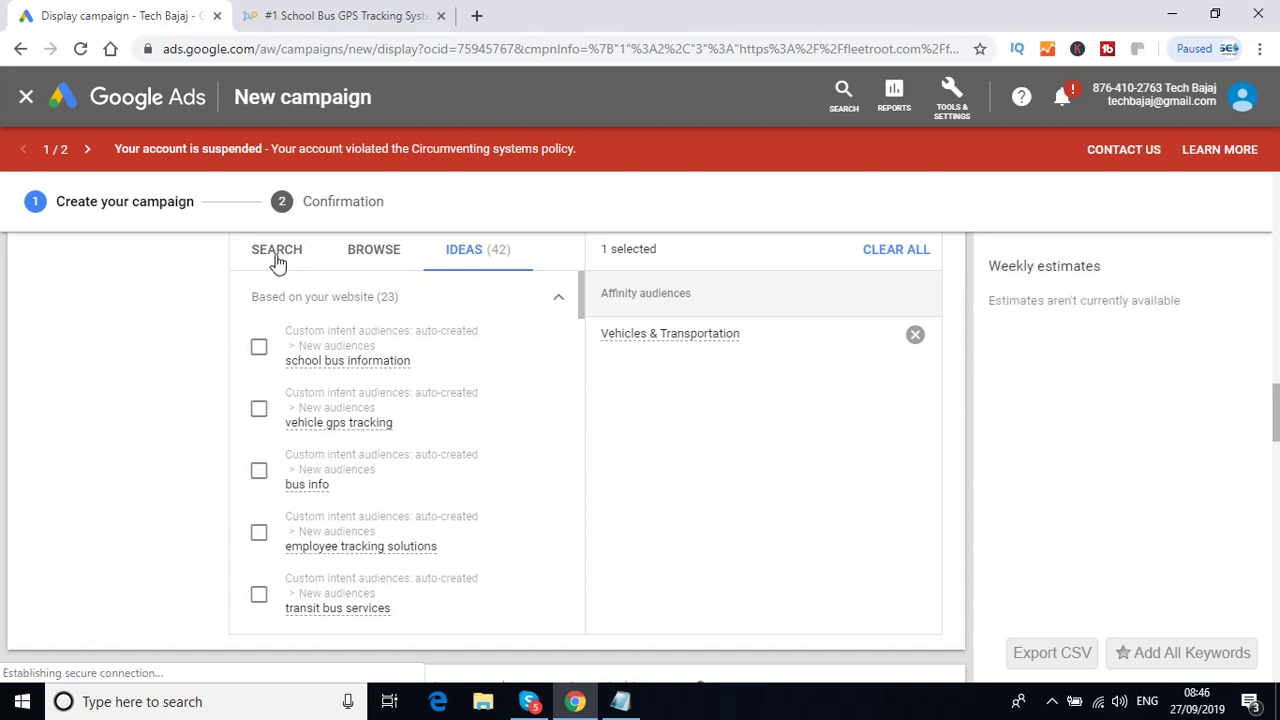
# - Switch from audience ideas to browsing and expand the Custom intent audiences group under what people are actively researching or planning
pyautogui.click(381, 253)
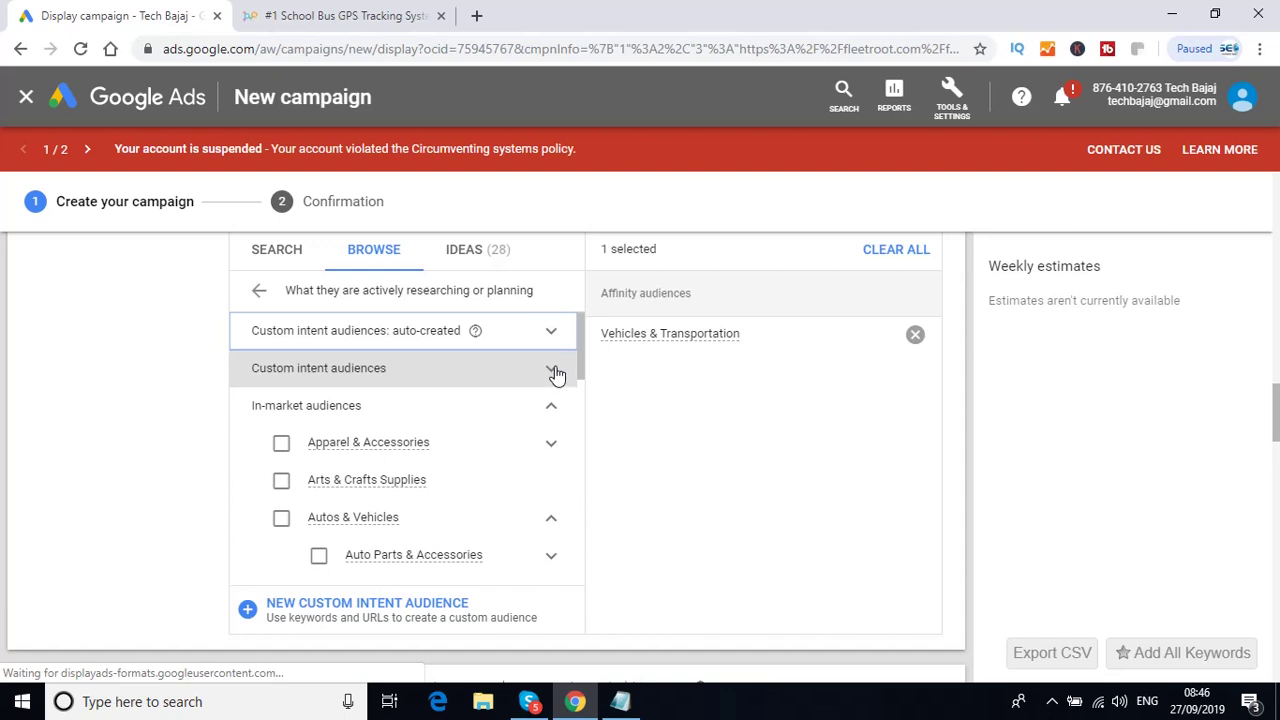
pyautogui.click(553, 372)
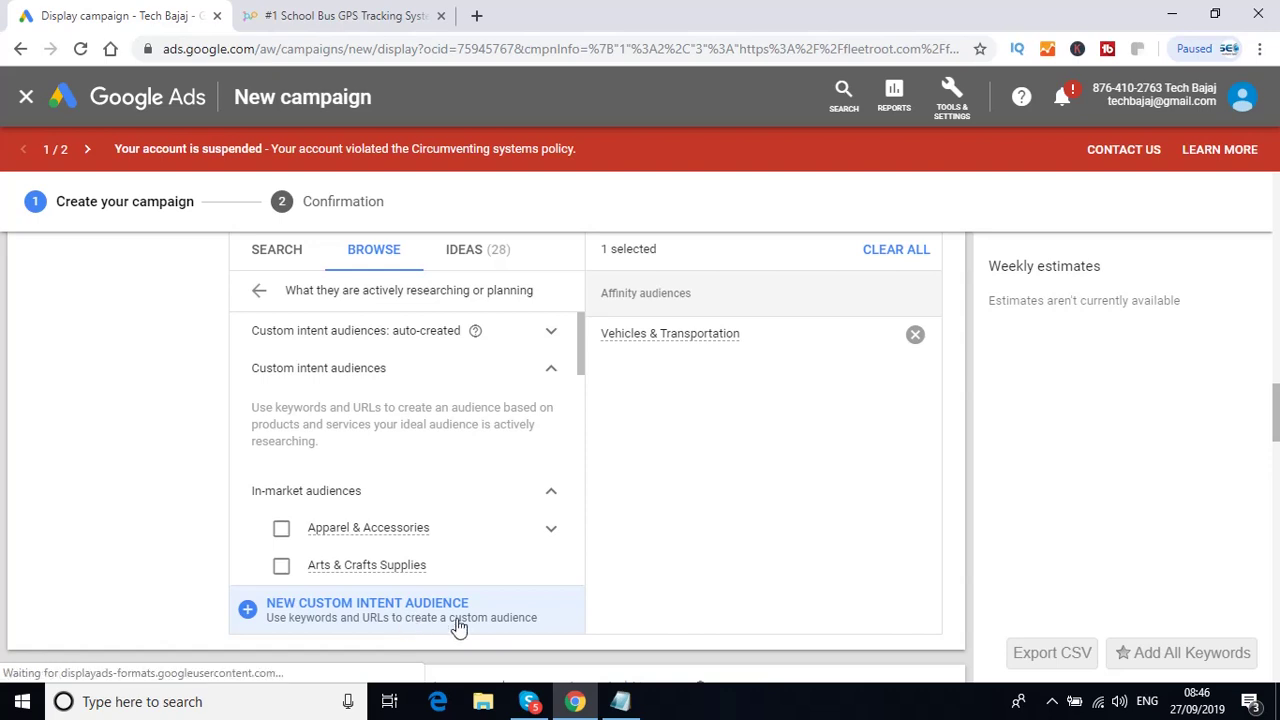
# - Switch to Notepad and add the line "Click on New Custom Intent Audience" after a blank line
pyautogui.click(614, 704)
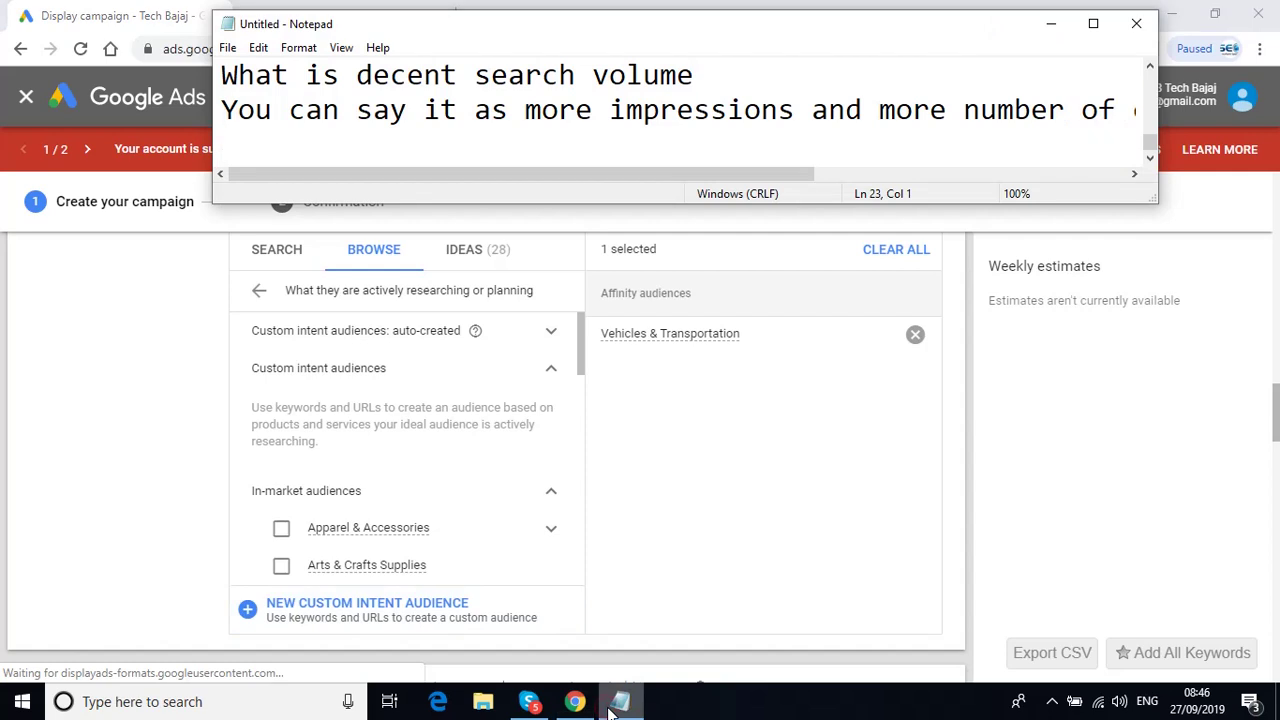
pyautogui.press('Return')
pyautogui.write('Cli')
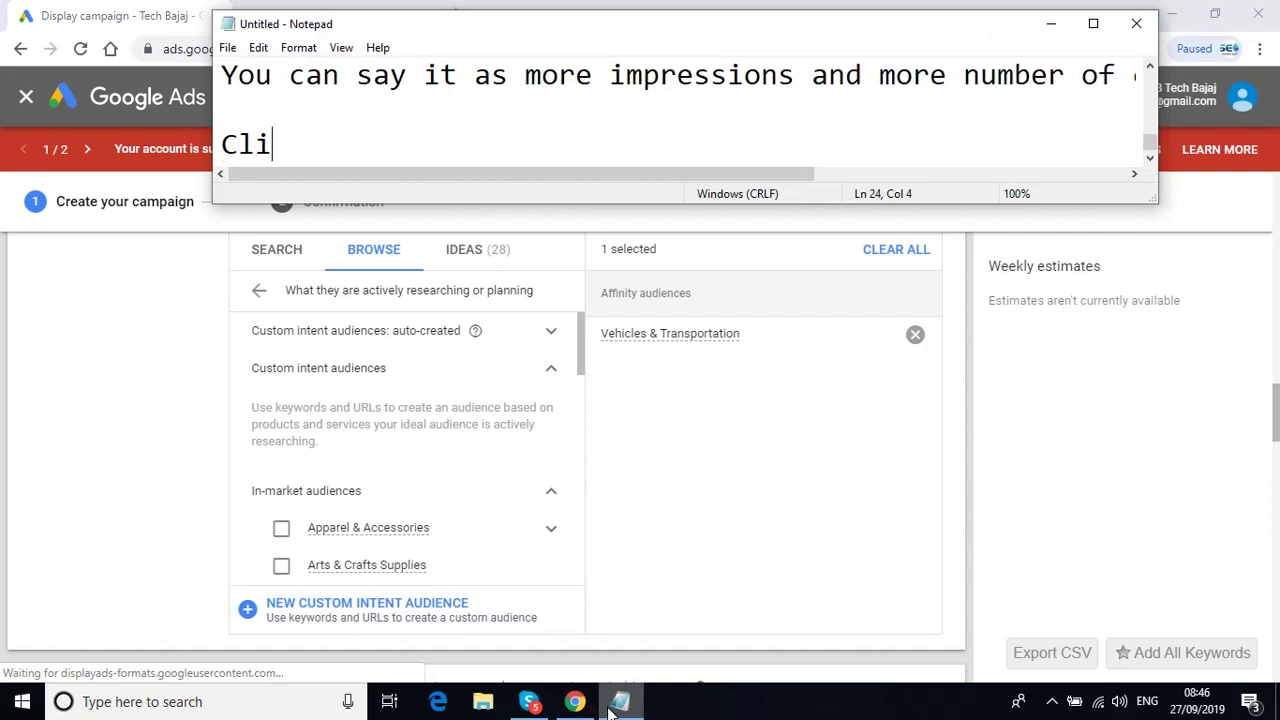
pyautogui.write('ck on Ne')
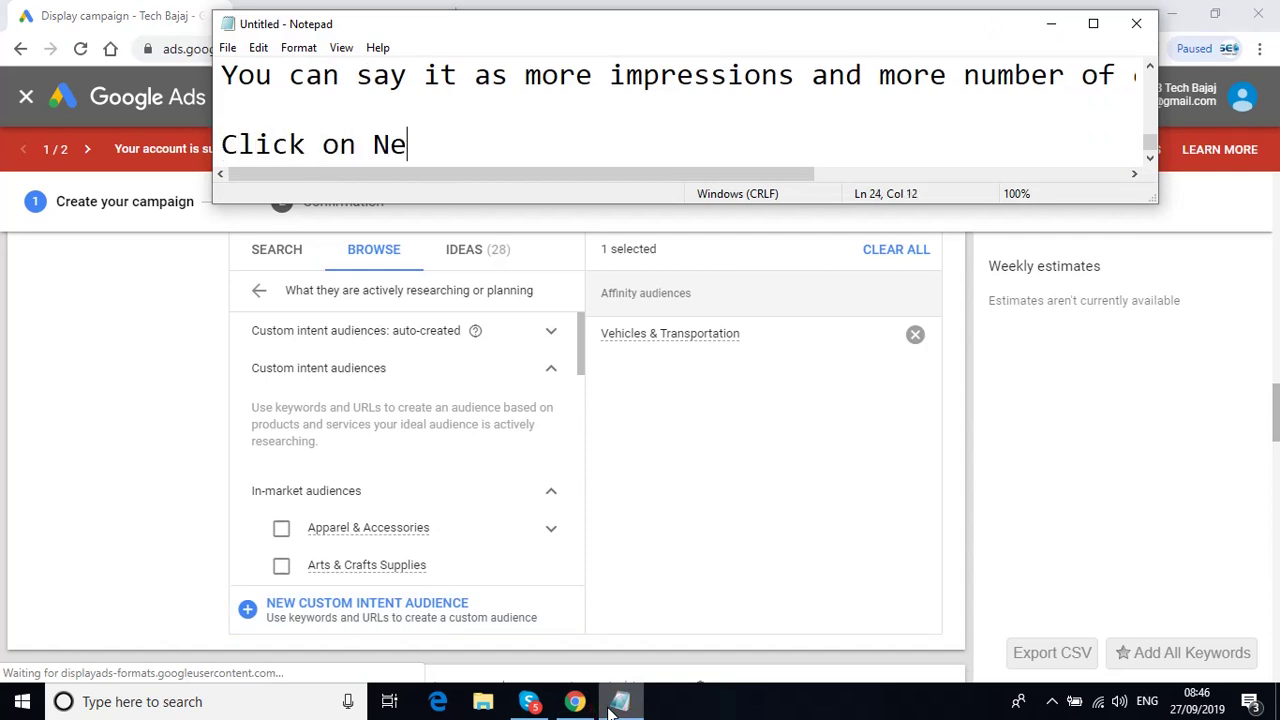
pyautogui.write('w Cus')
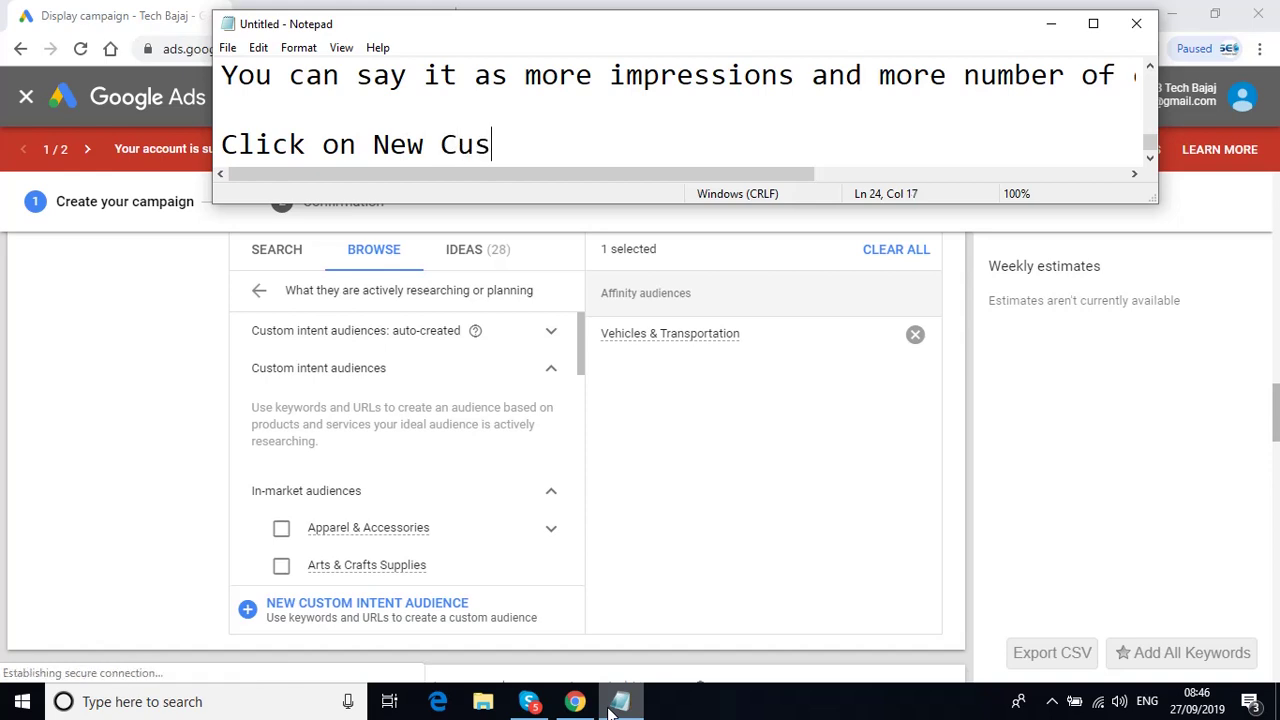
pyautogui.write('tom Int')
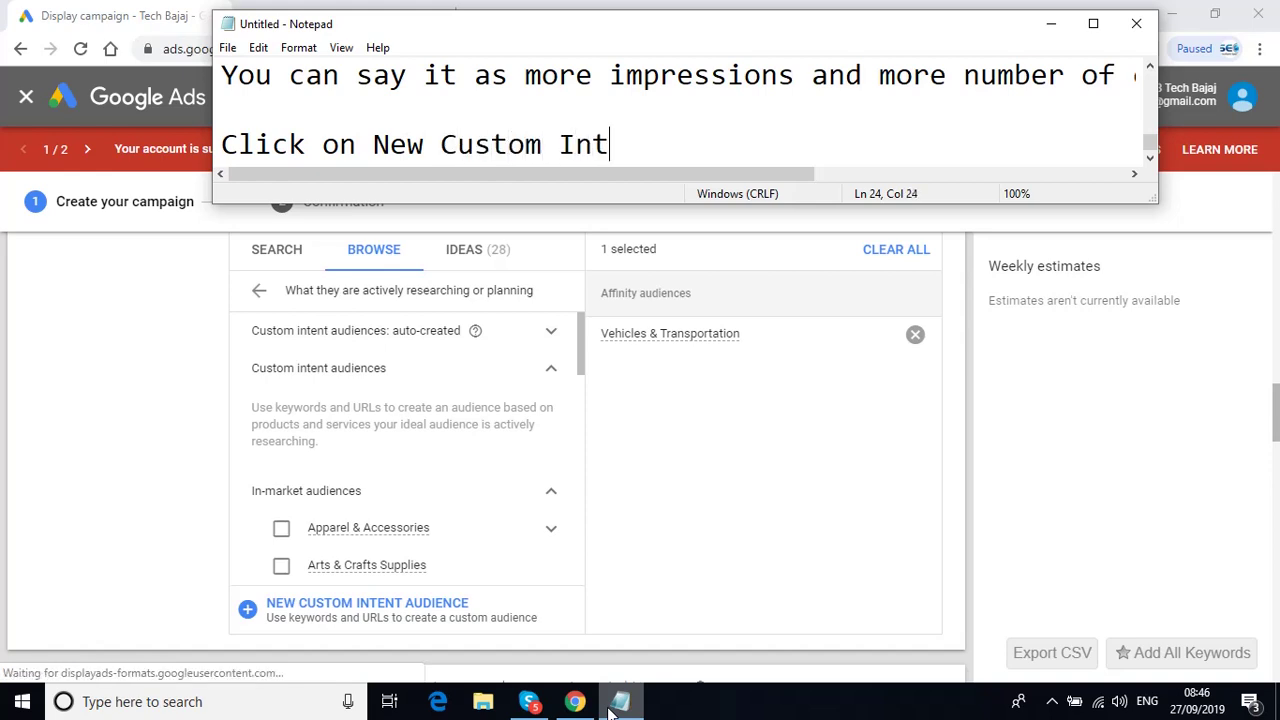
pyautogui.write('ent Audience')
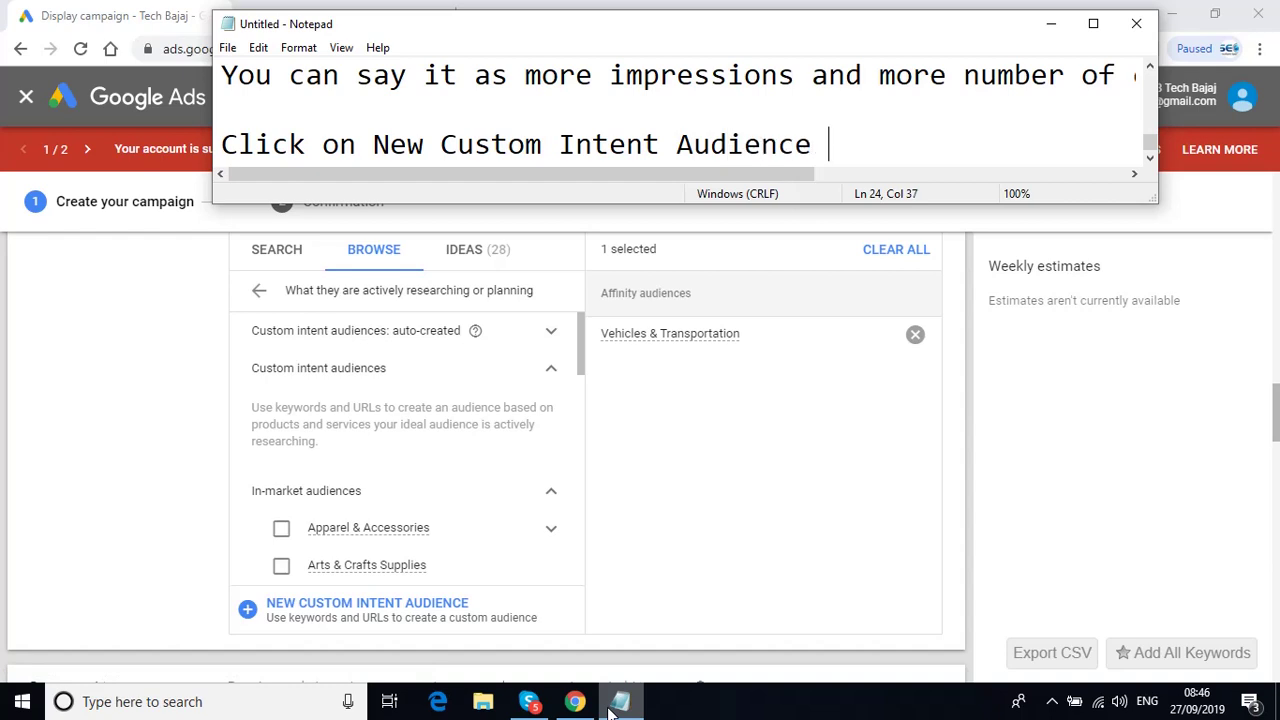
pyautogui.press('Return')
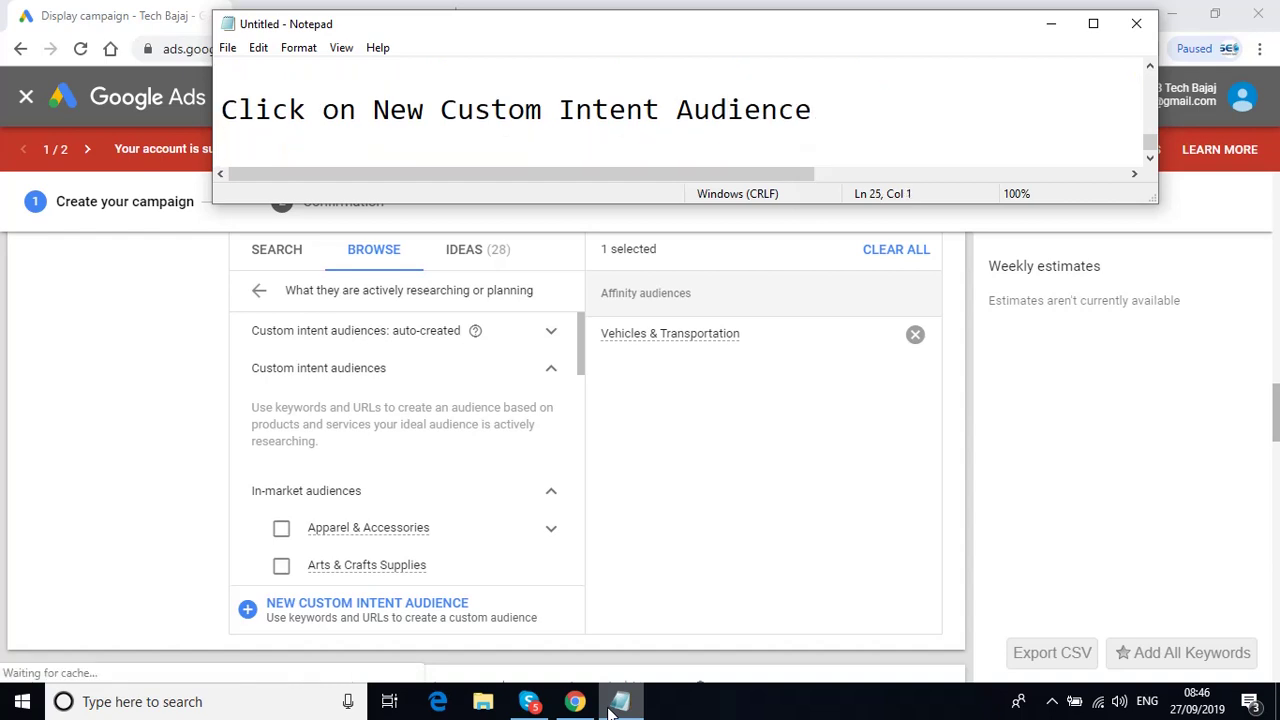
# - Leave a blank line and add the note "You can use keywords and URLs to create a custom audience"
pyautogui.press('Return')
pyautogui.write('You ')
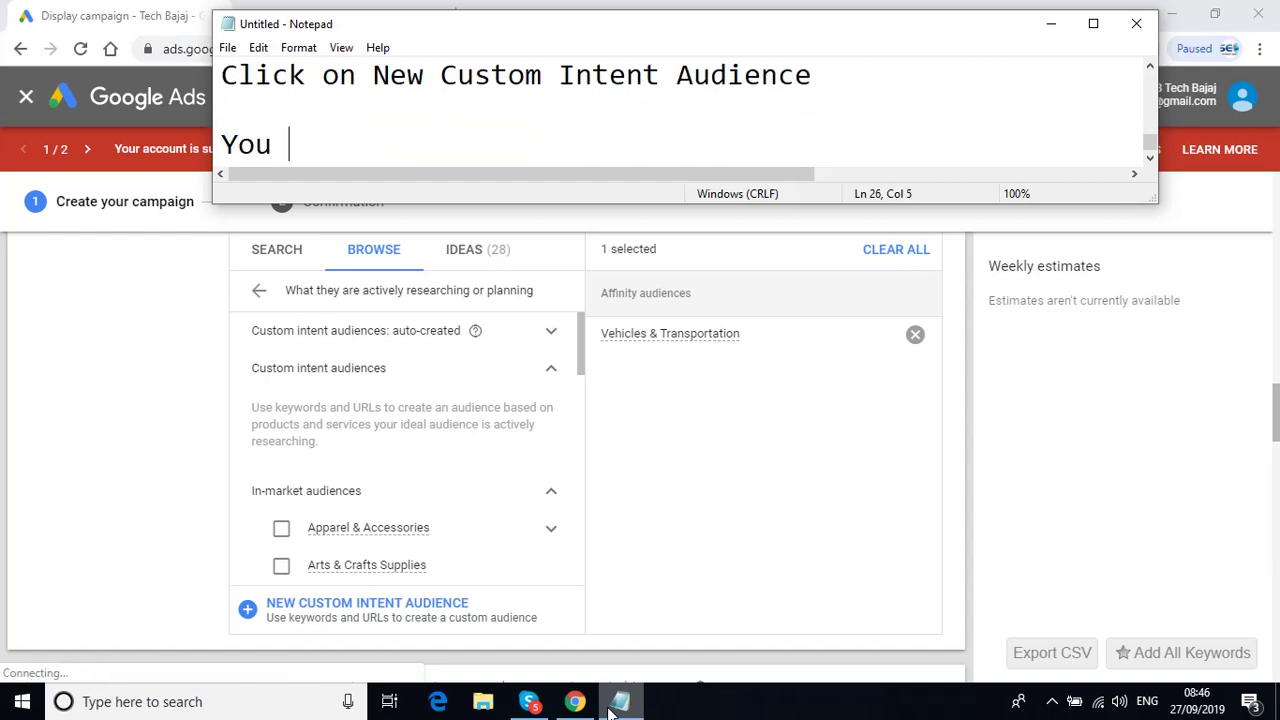
pyautogui.write('can use ')
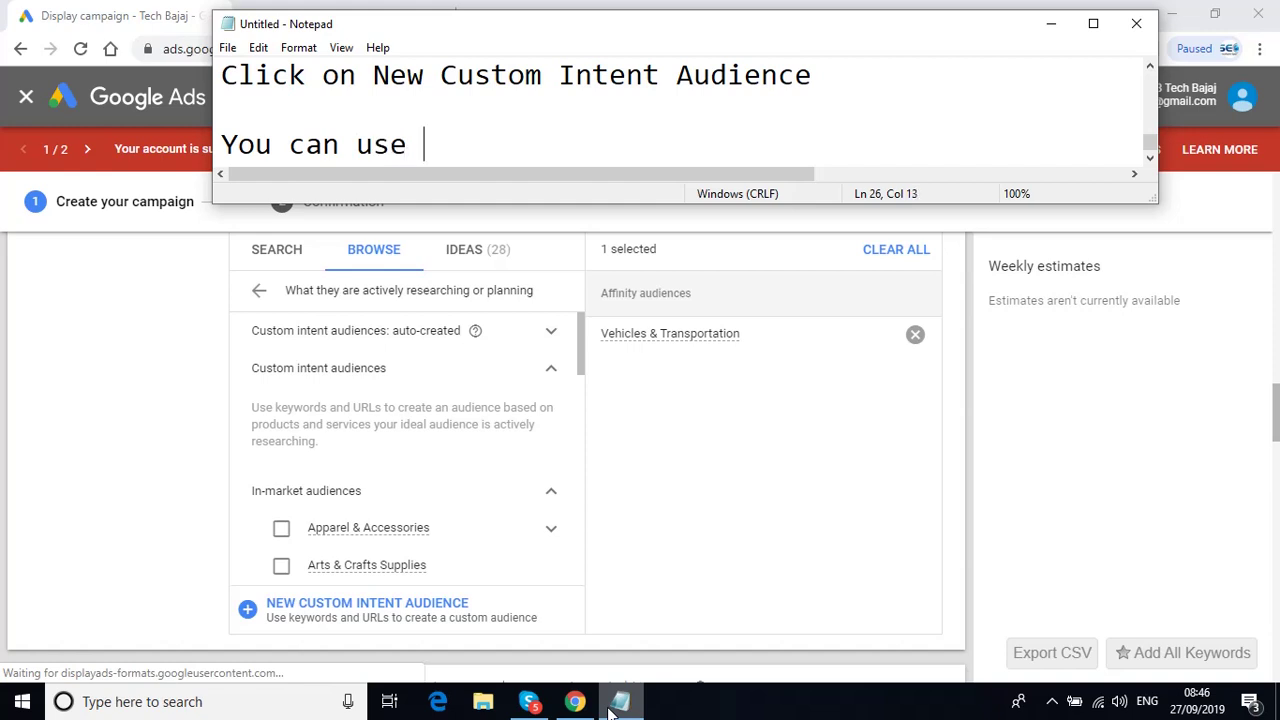
pyautogui.write('keywords ')
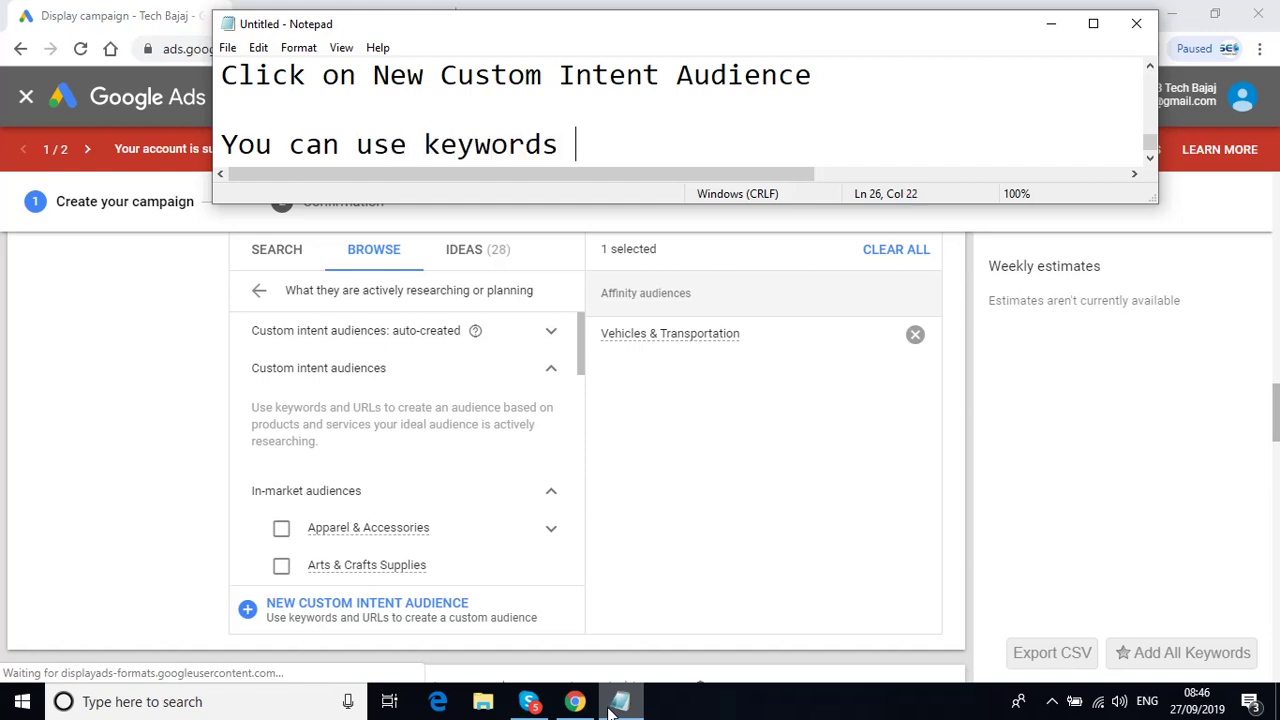
pyautogui.write('and UR')
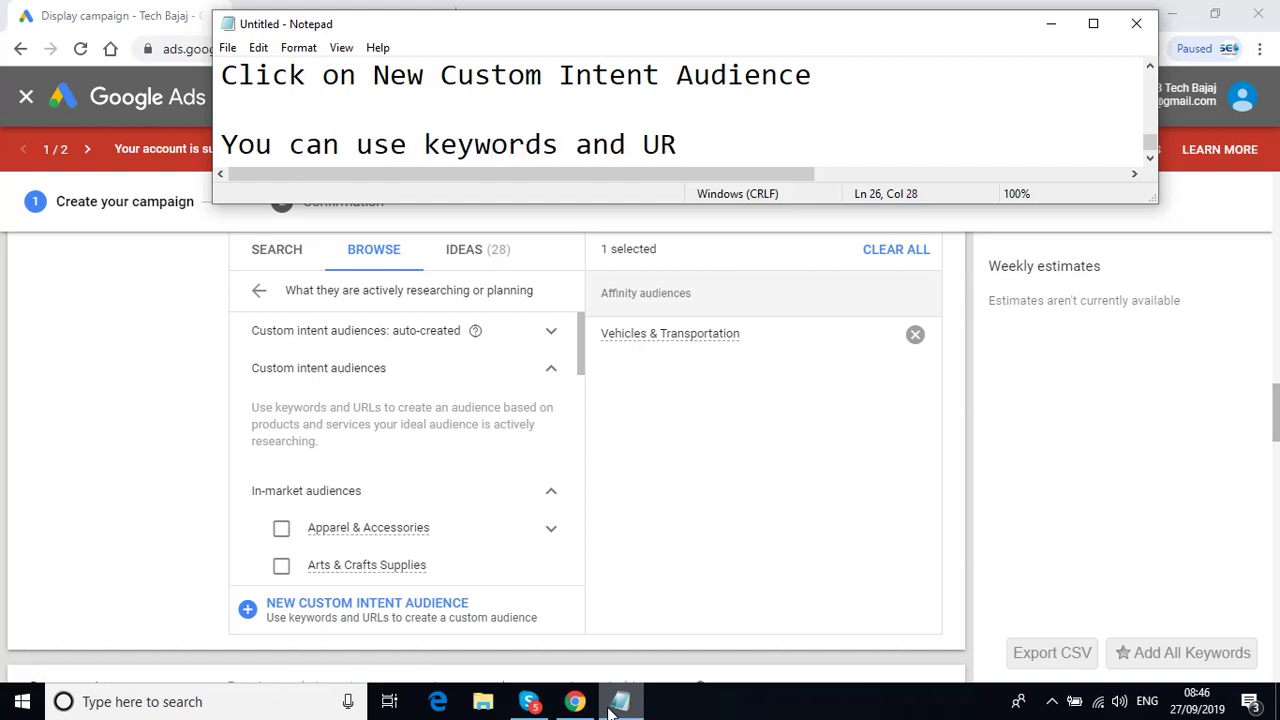
pyautogui.write('Ls to create ')
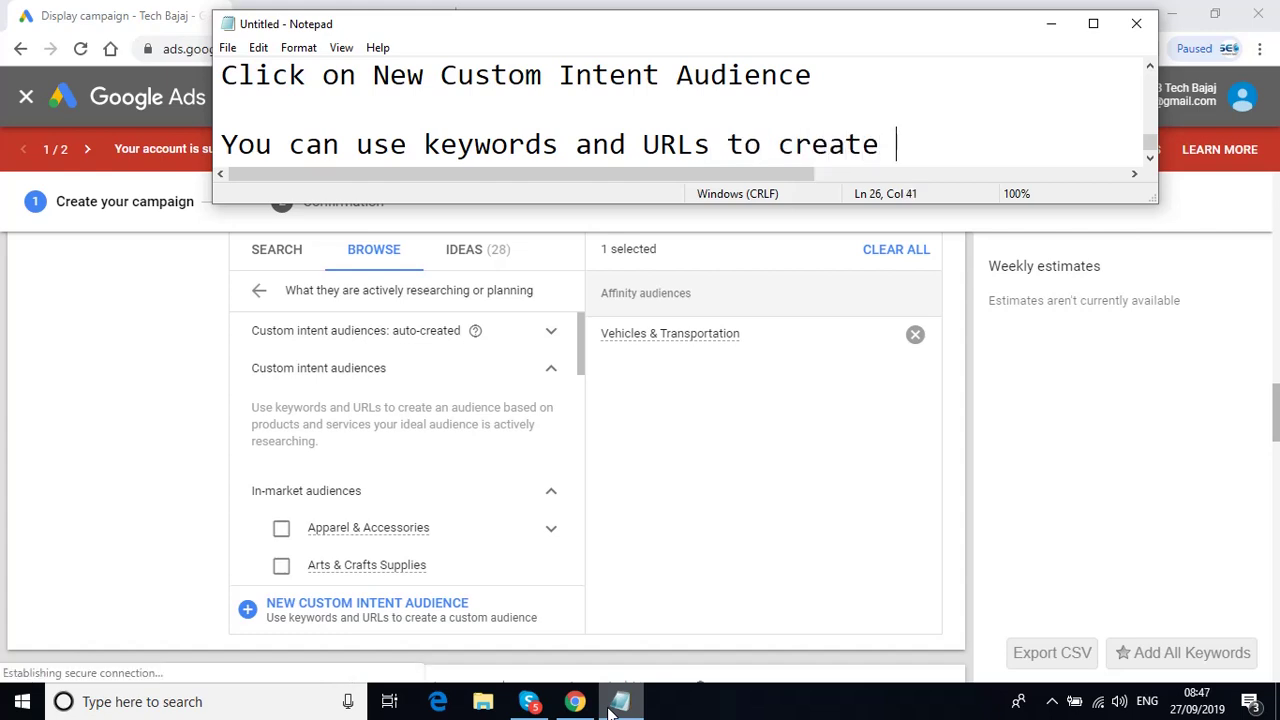
pyautogui.write('a custom')
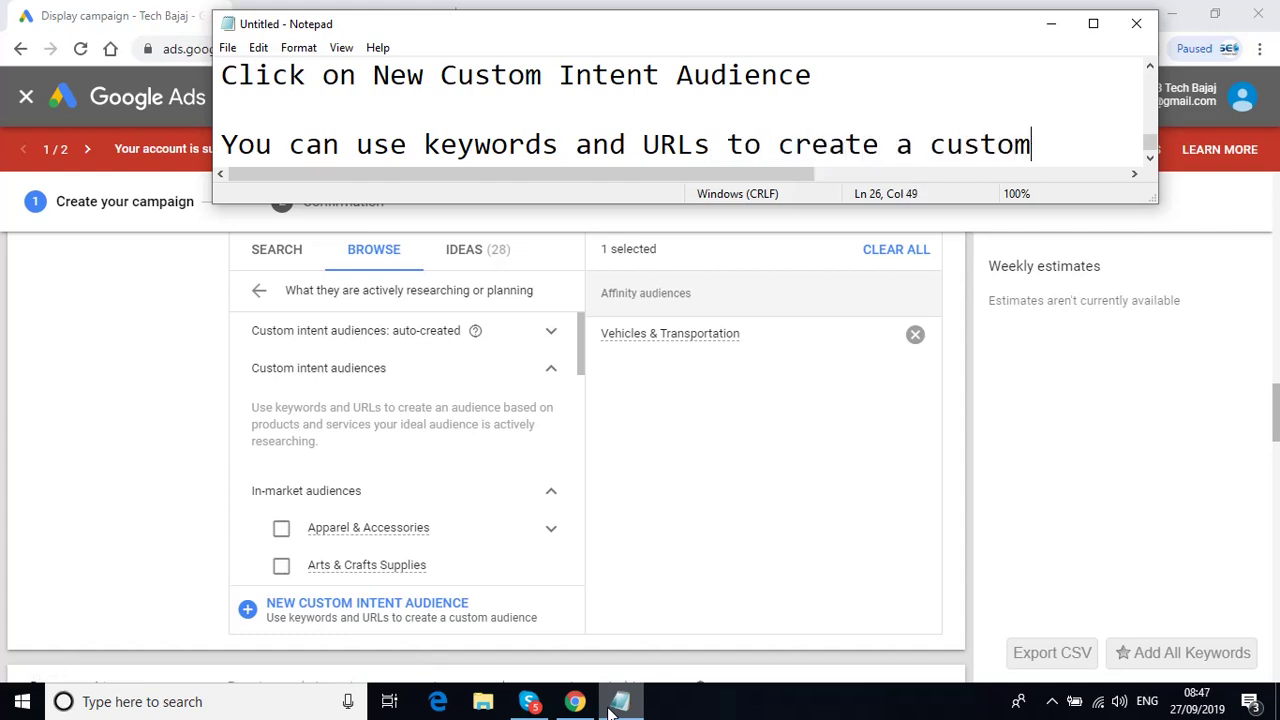
pyautogui.write(' audience')
pyautogui.press('Return')
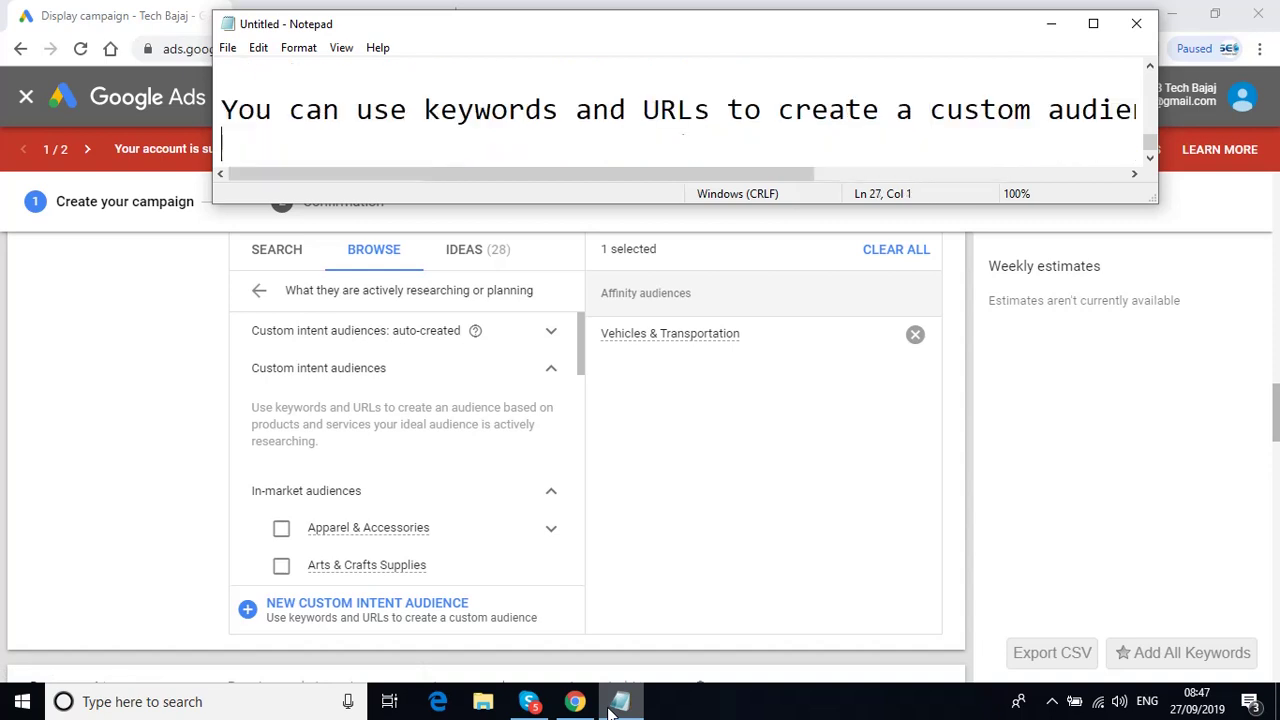
# - Start a new custom intent audience in Google Ads, and add "You should define the audience name" after a blank line in Notepad
pyautogui.click(385, 610)
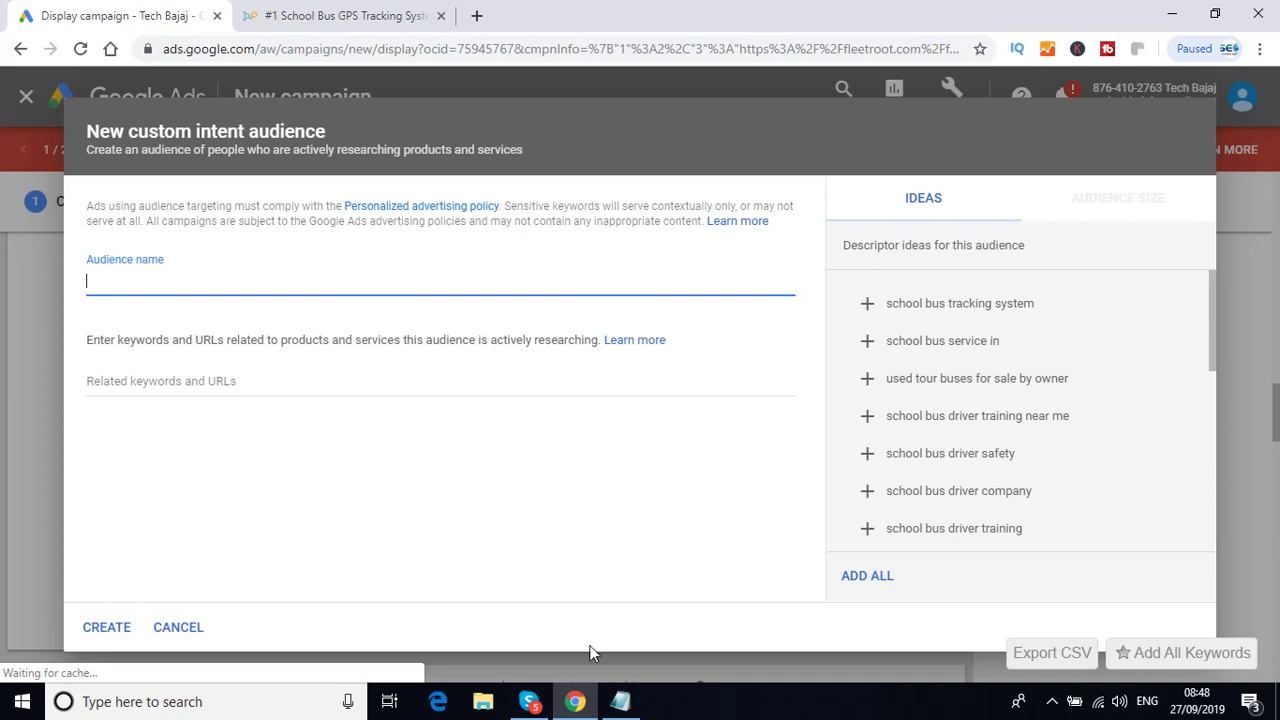
pyautogui.click(621, 705)
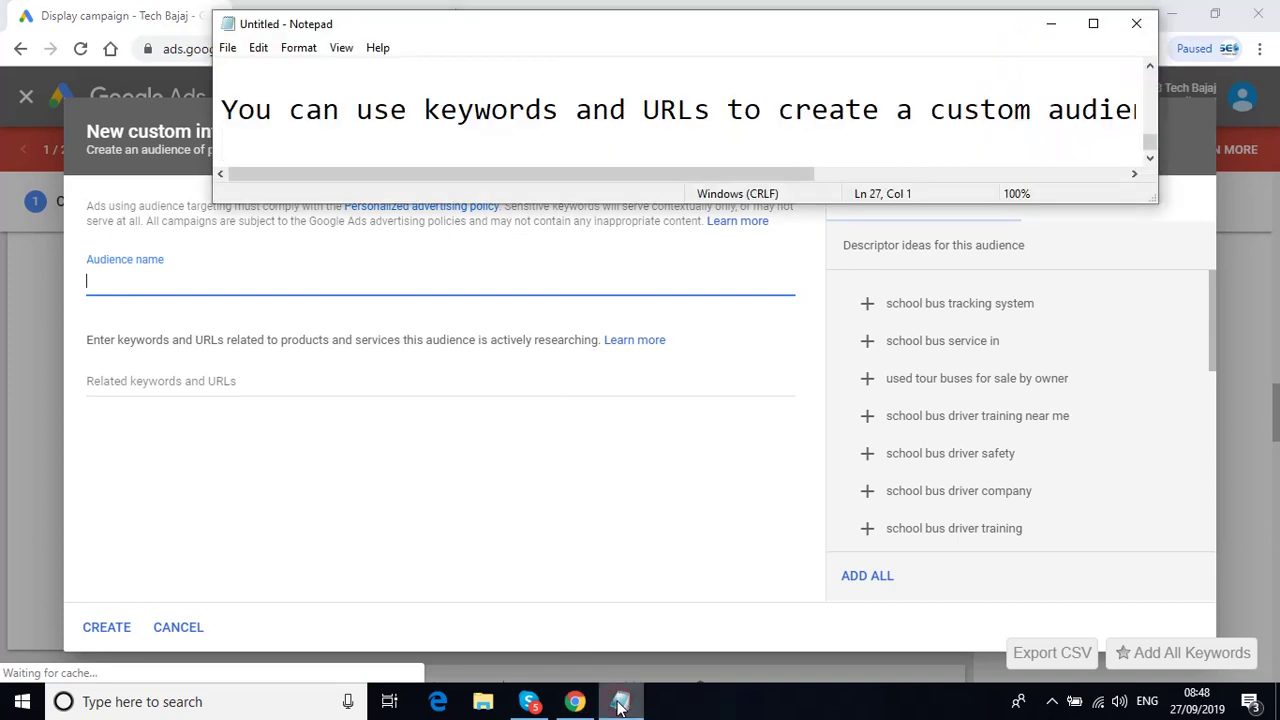
pyautogui.press('Return')
pyautogui.write('You')
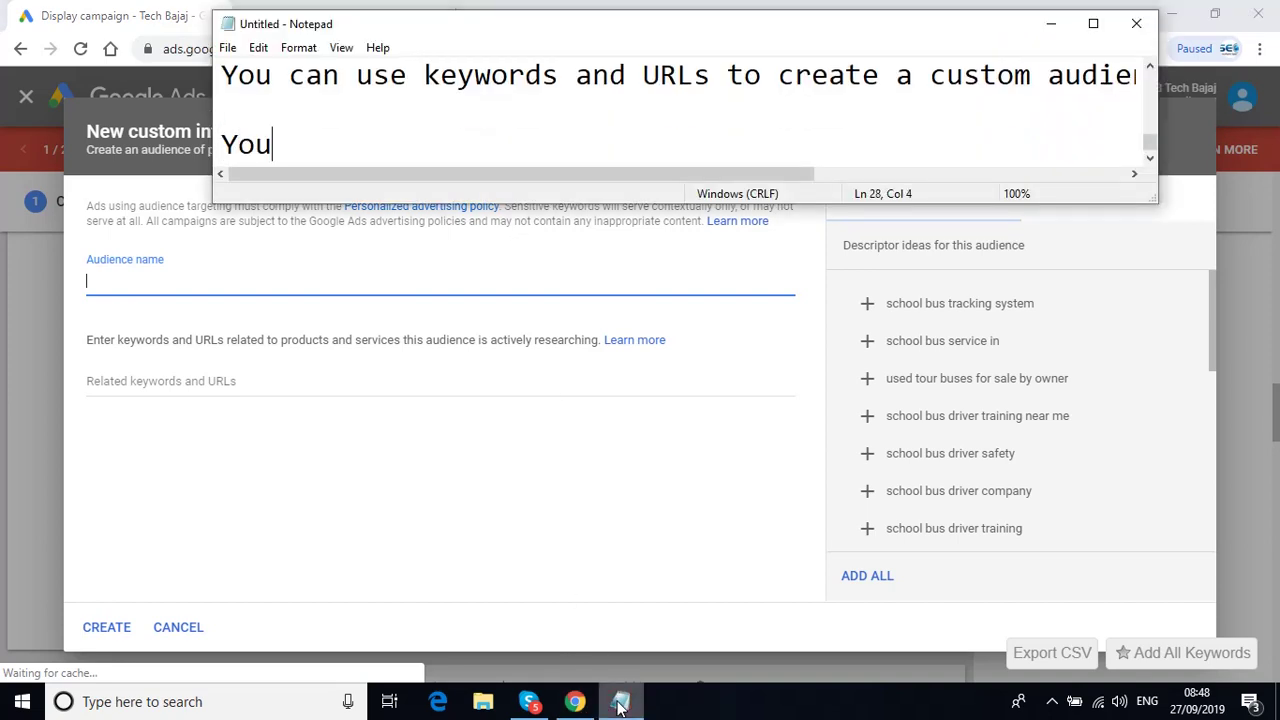
pyautogui.write(' should d')
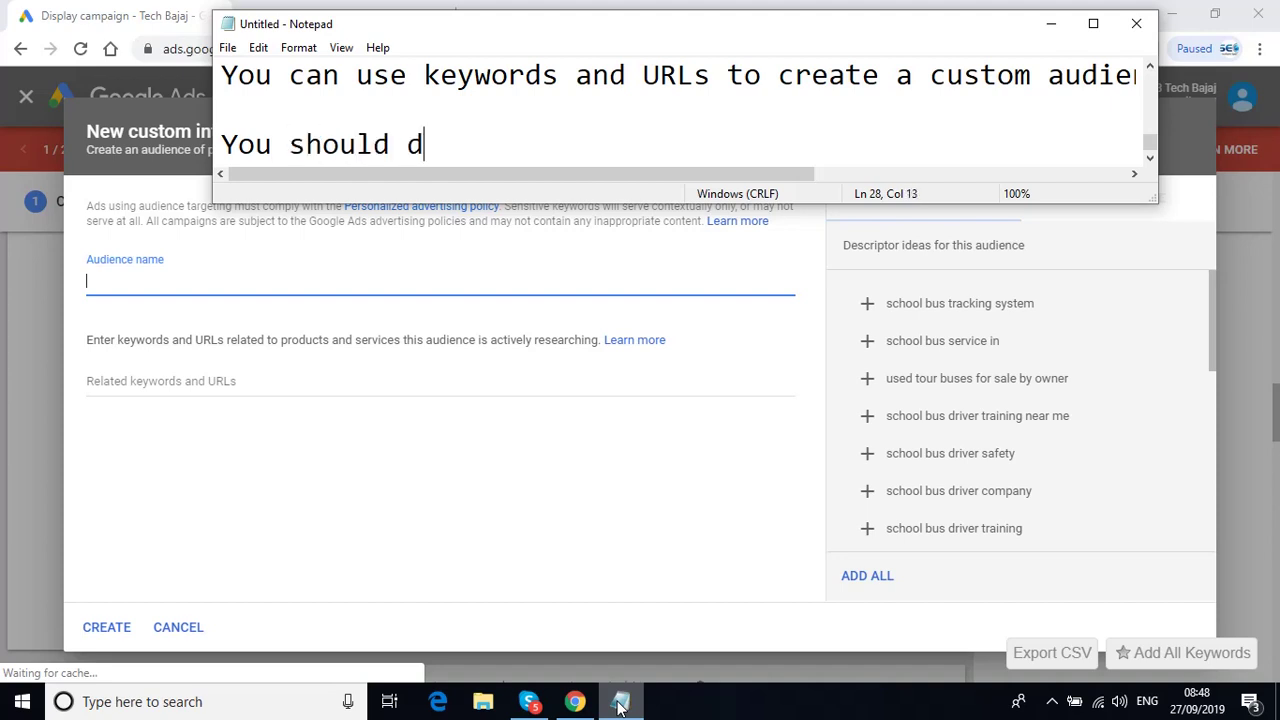
pyautogui.write('efine the ')
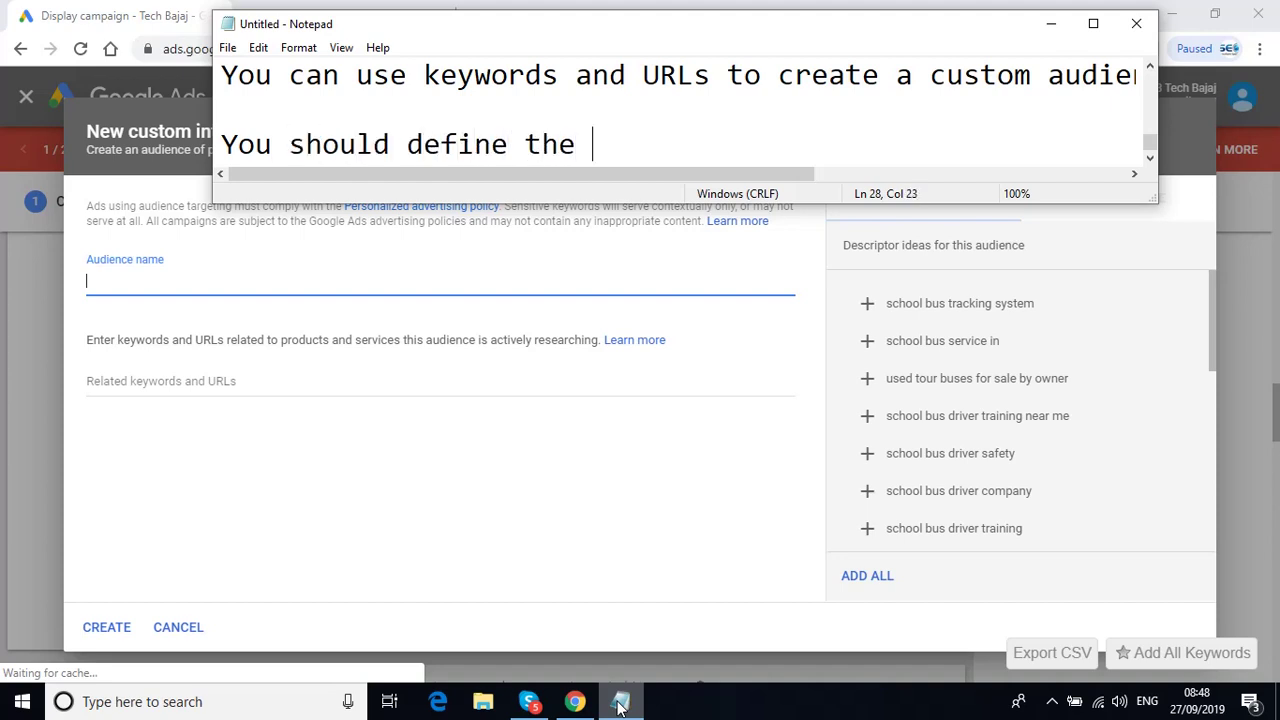
pyautogui.write('audienc')
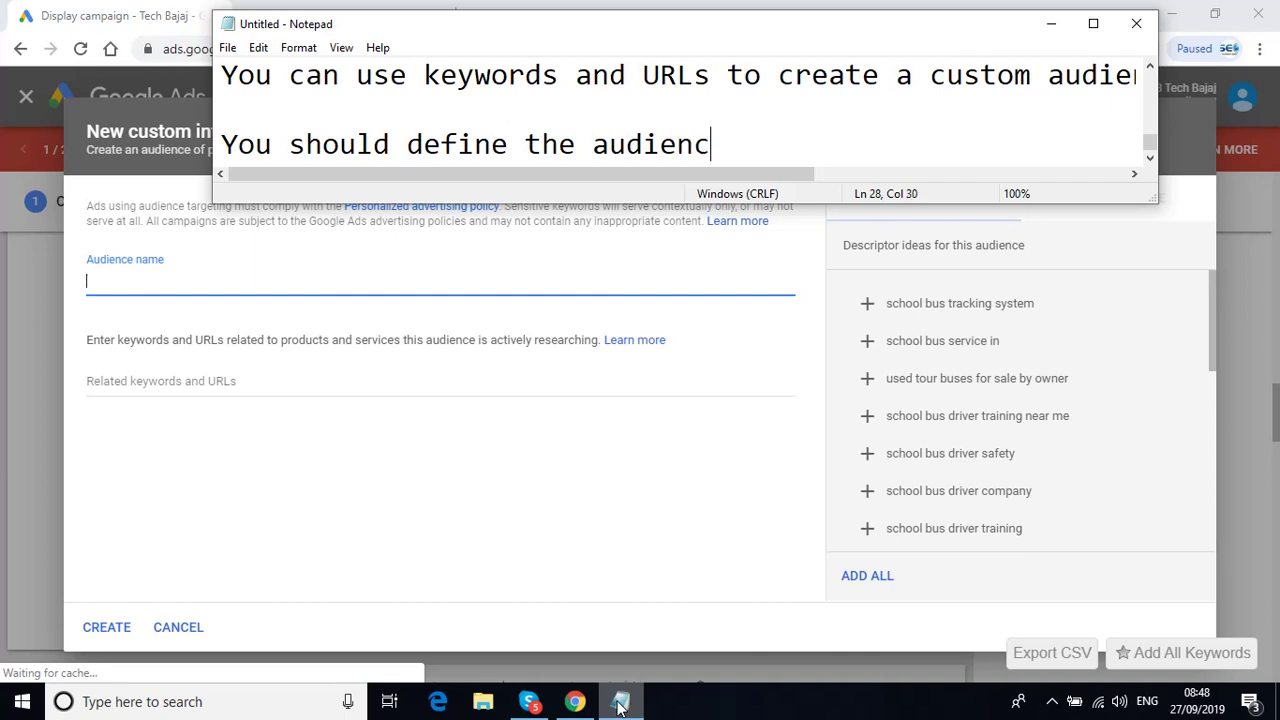
pyautogui.write('e name')
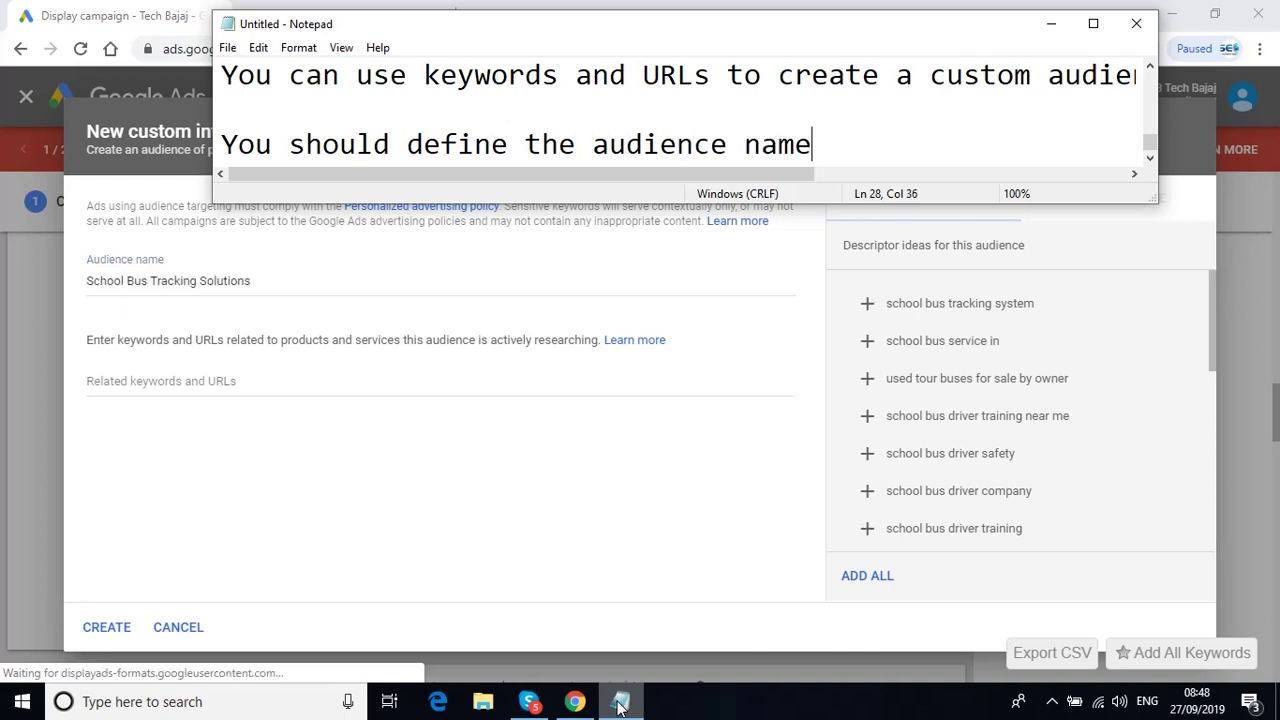
# - Add the line "You have to enter keywords and URLs related to products and services this audience is actively researching" to the notes
pyautogui.press('Return')
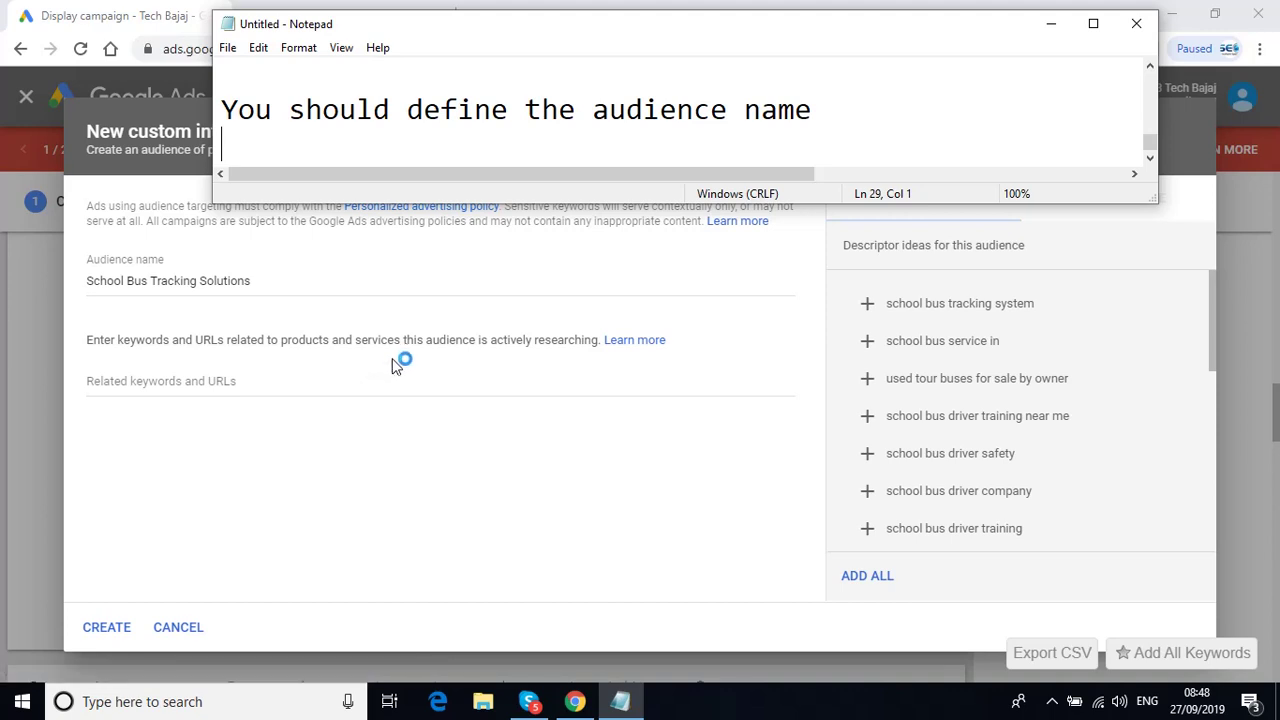
pyautogui.write('You have ')
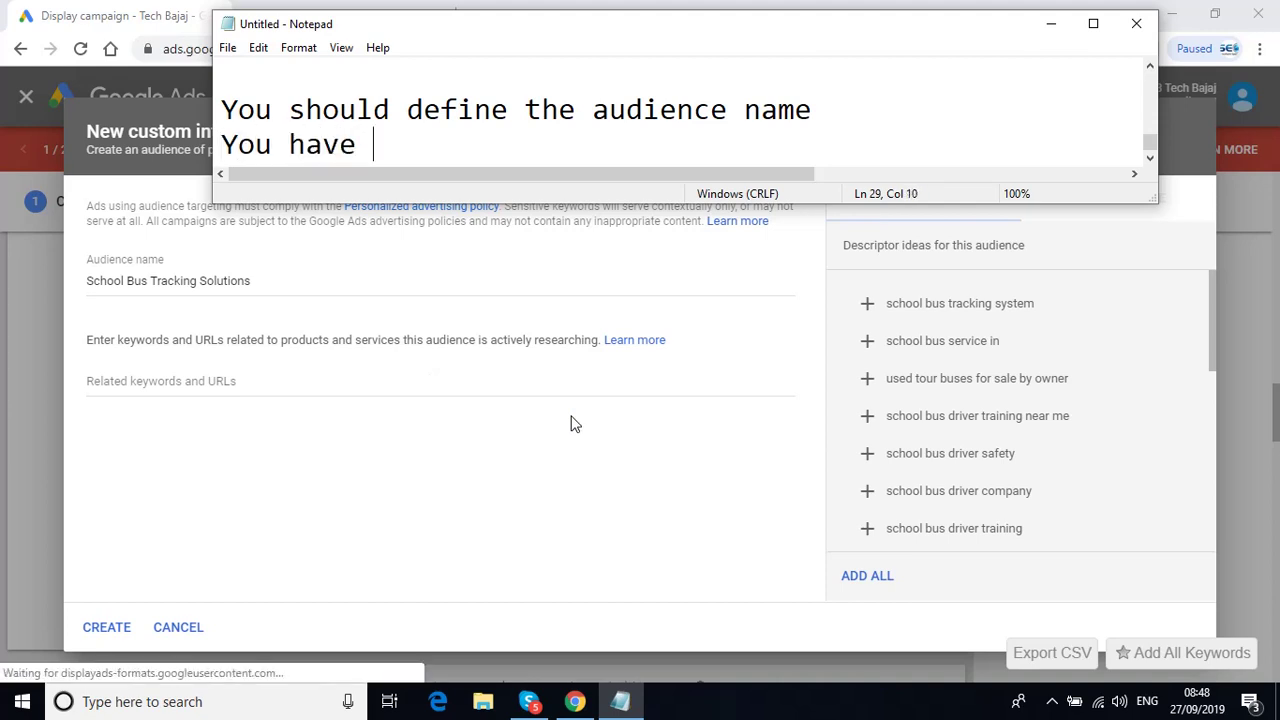
pyautogui.write('to enter ')
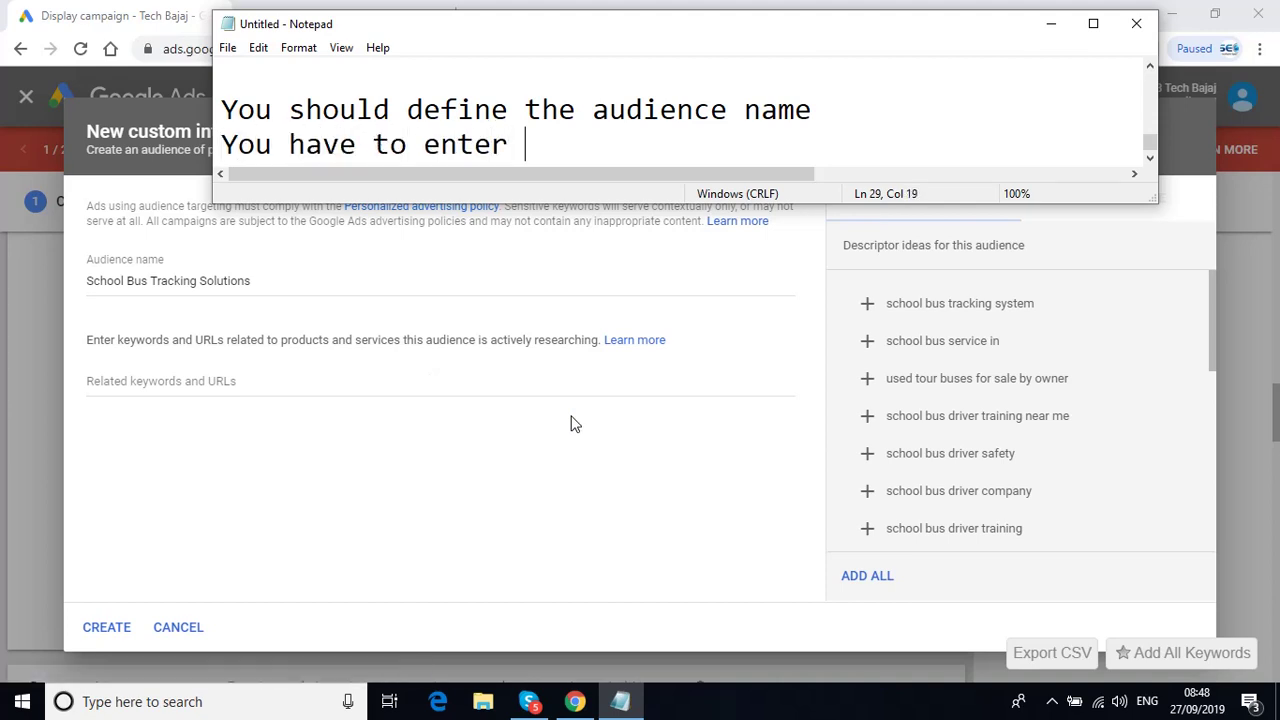
pyautogui.write('keywords and ')
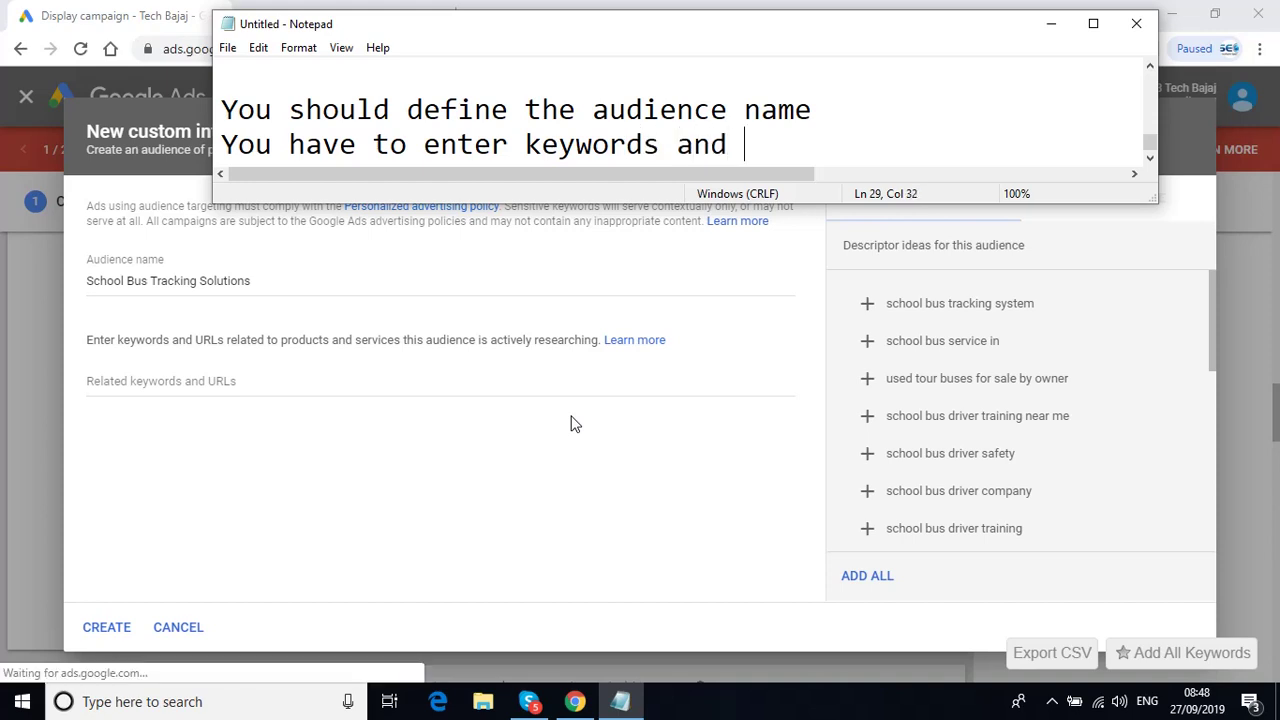
pyautogui.write('URL')
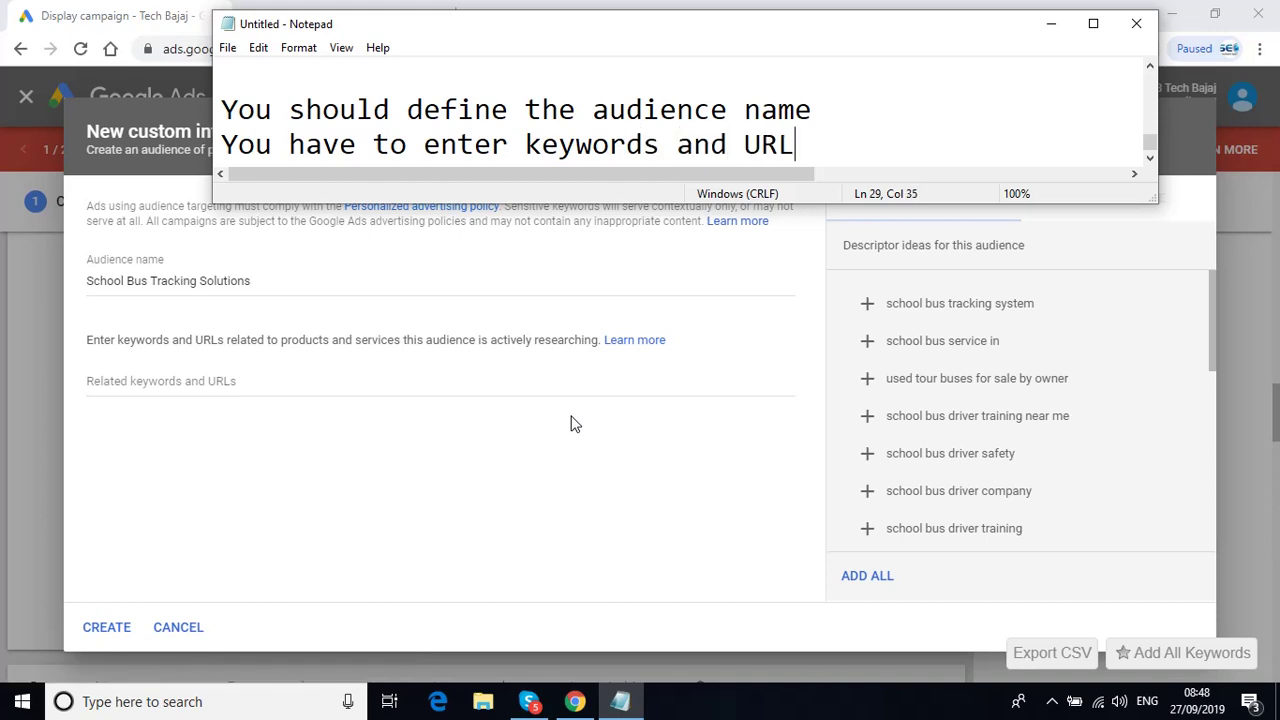
pyautogui.write('s')
pyautogui.write(' rel')
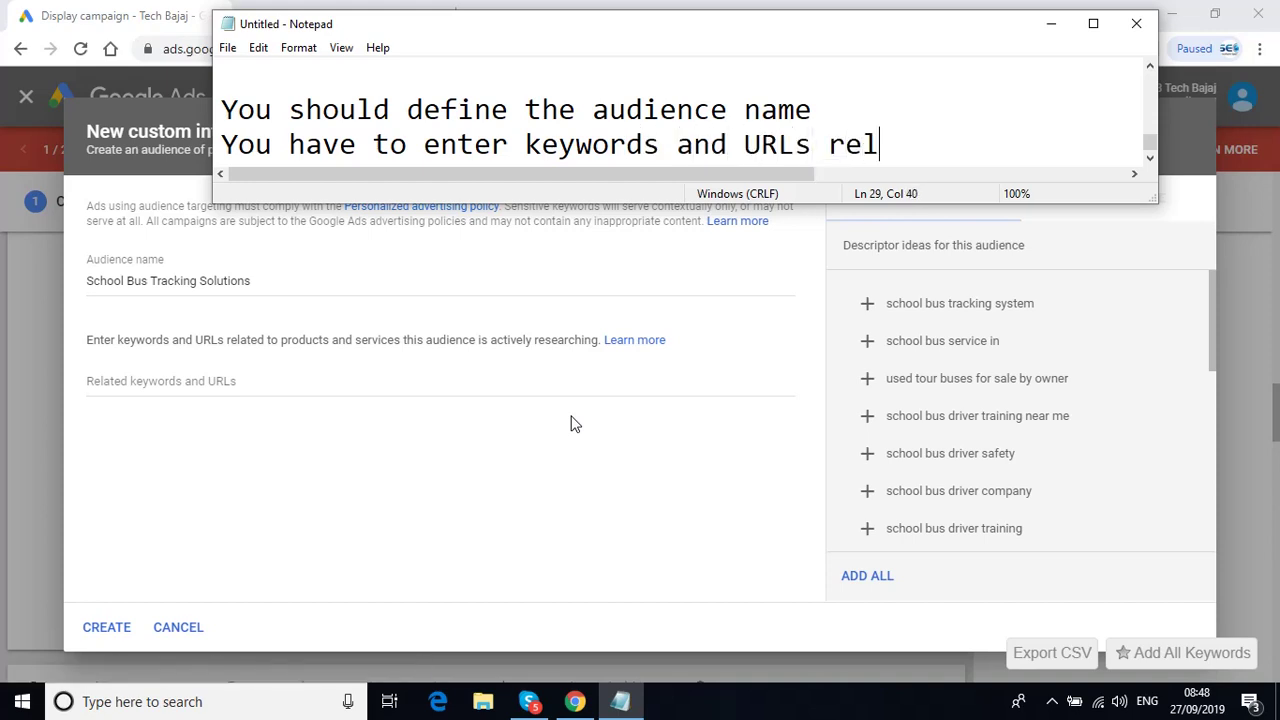
pyautogui.write('ated to products ')
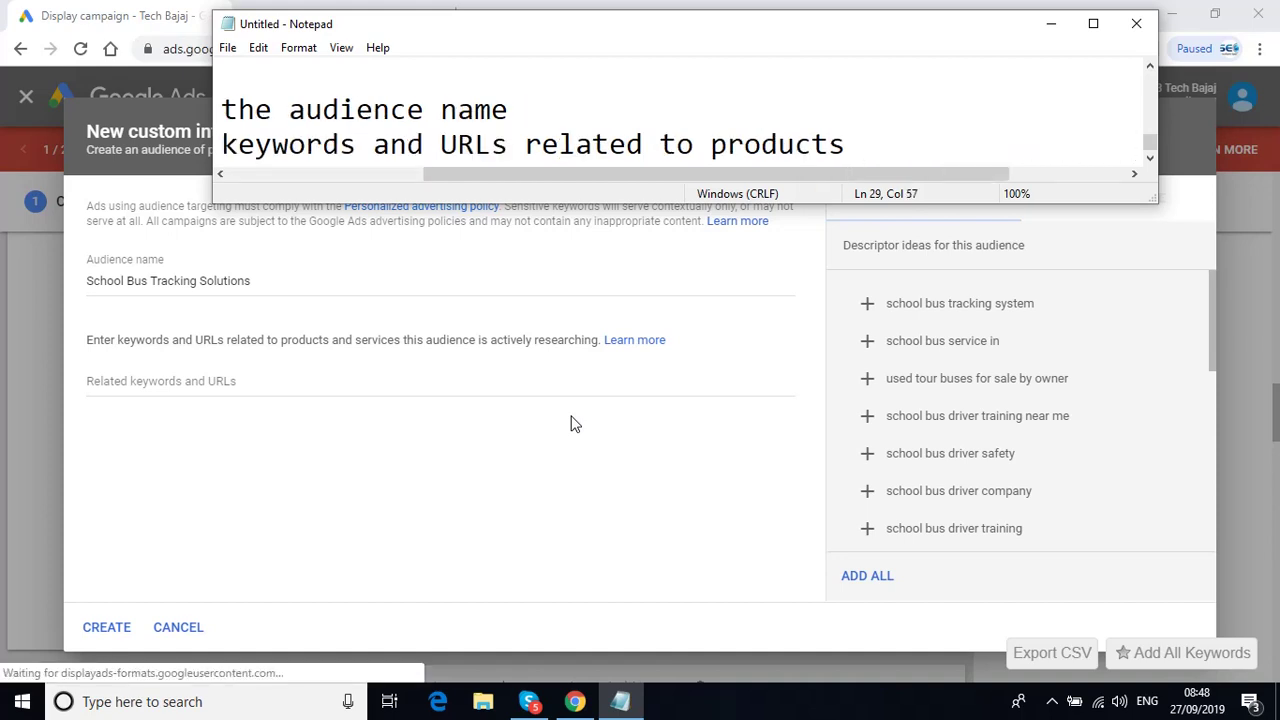
pyautogui.write('and ')
pyautogui.write('servi')
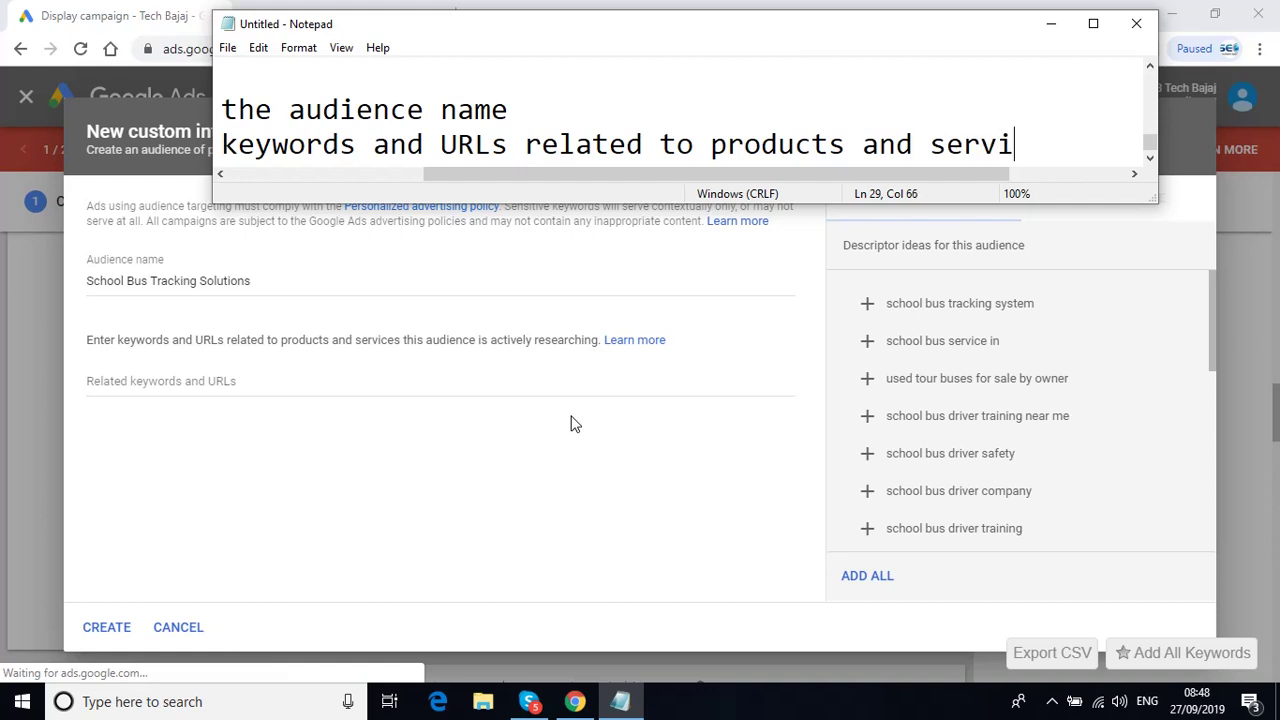
pyautogui.write('ces this ')
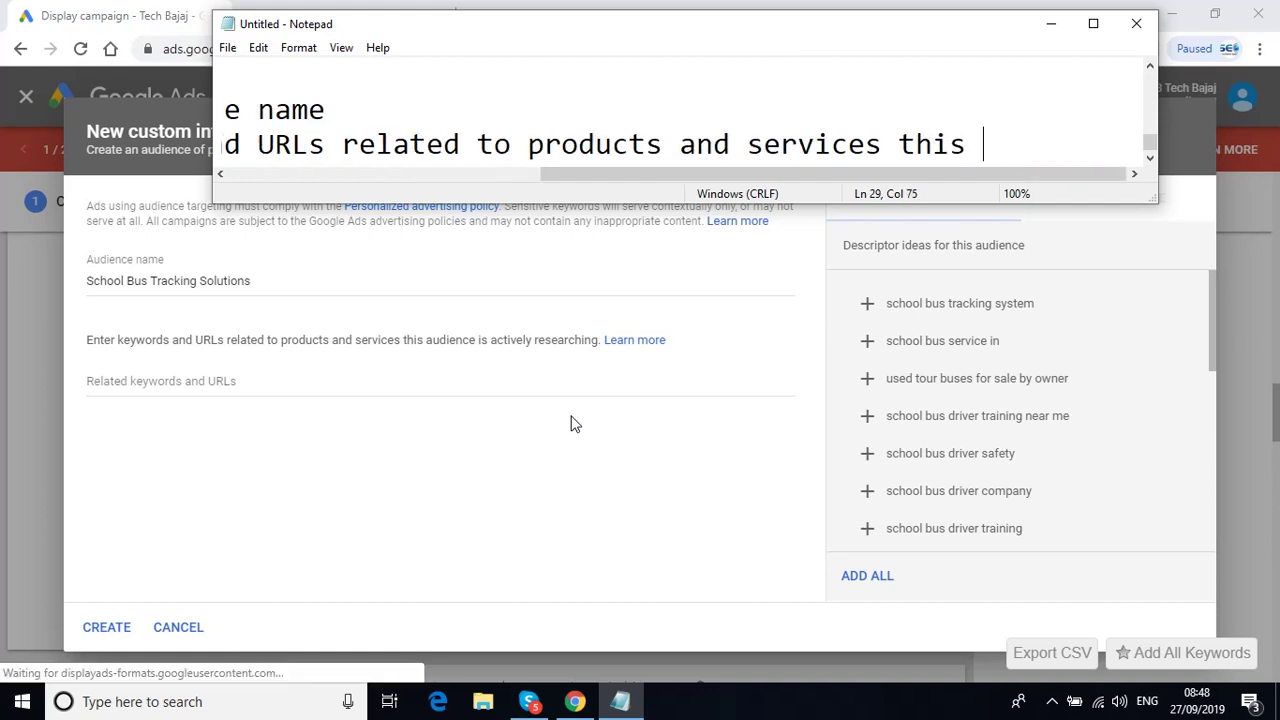
pyautogui.write('audience i')
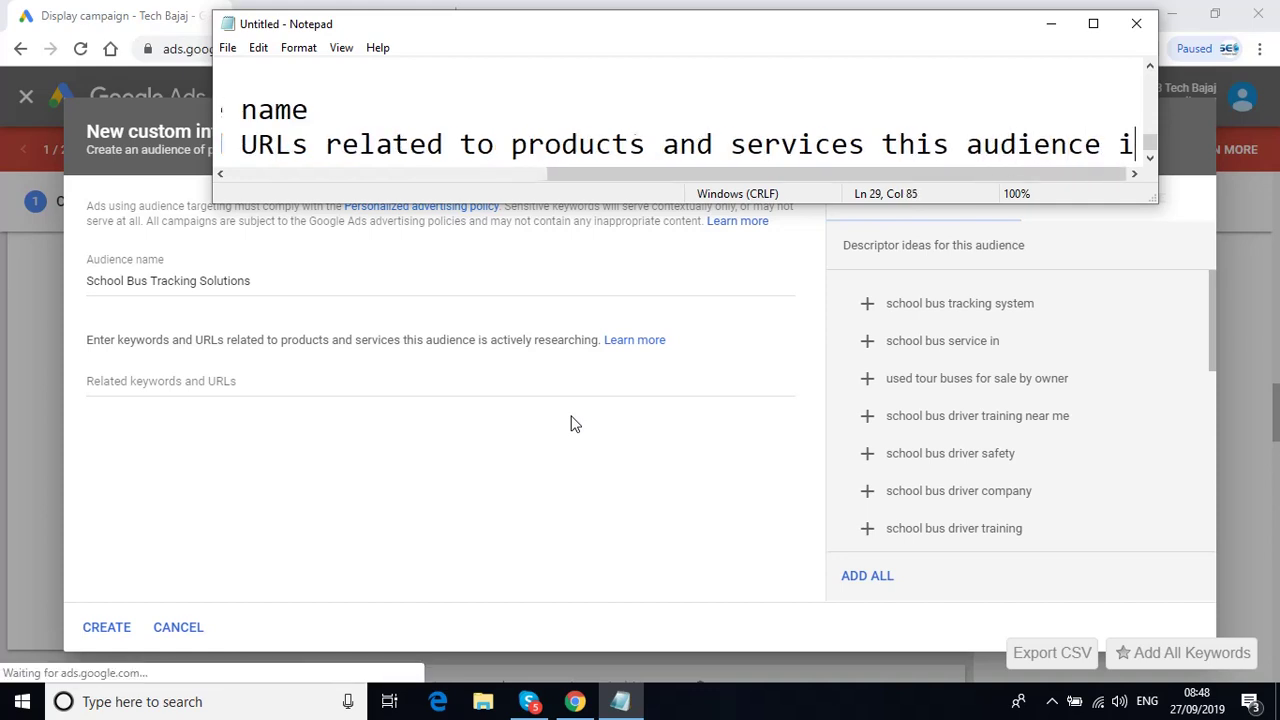
pyautogui.write('s activel')
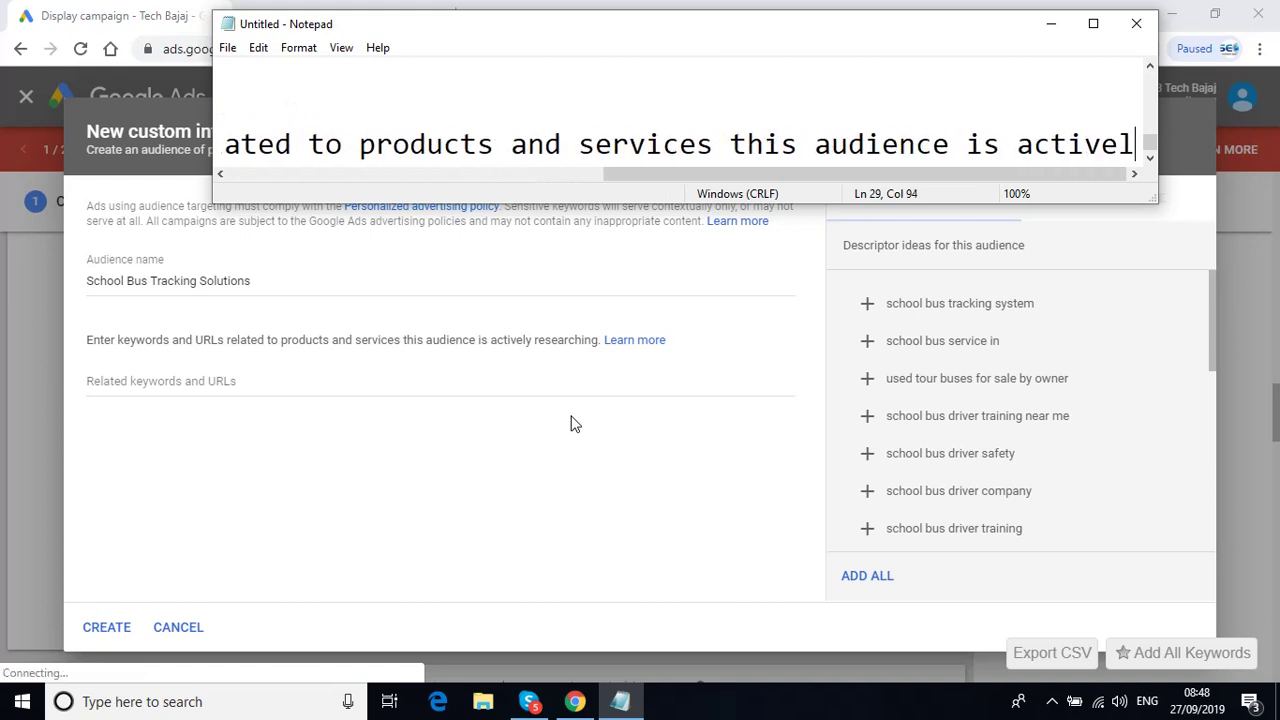
pyautogui.write('y researching')
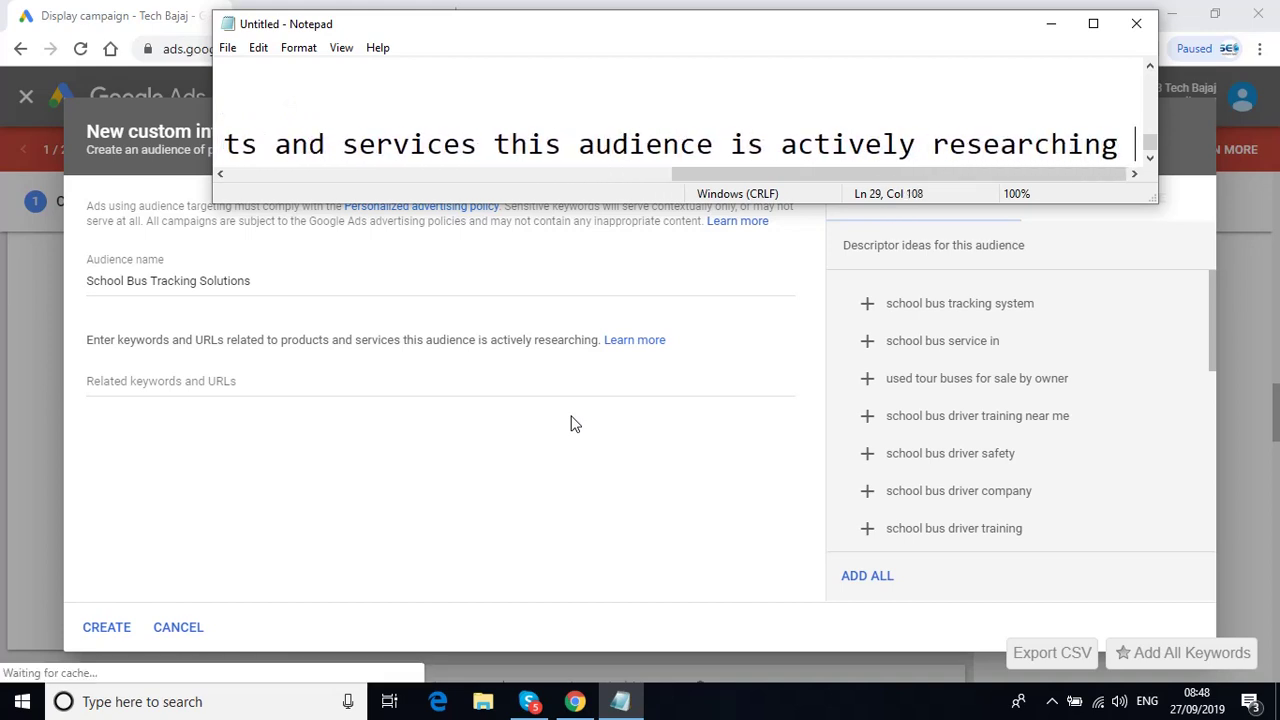
# - Add the line "You have to enter keywords and URLs" to the notes
pyautogui.press('Return')
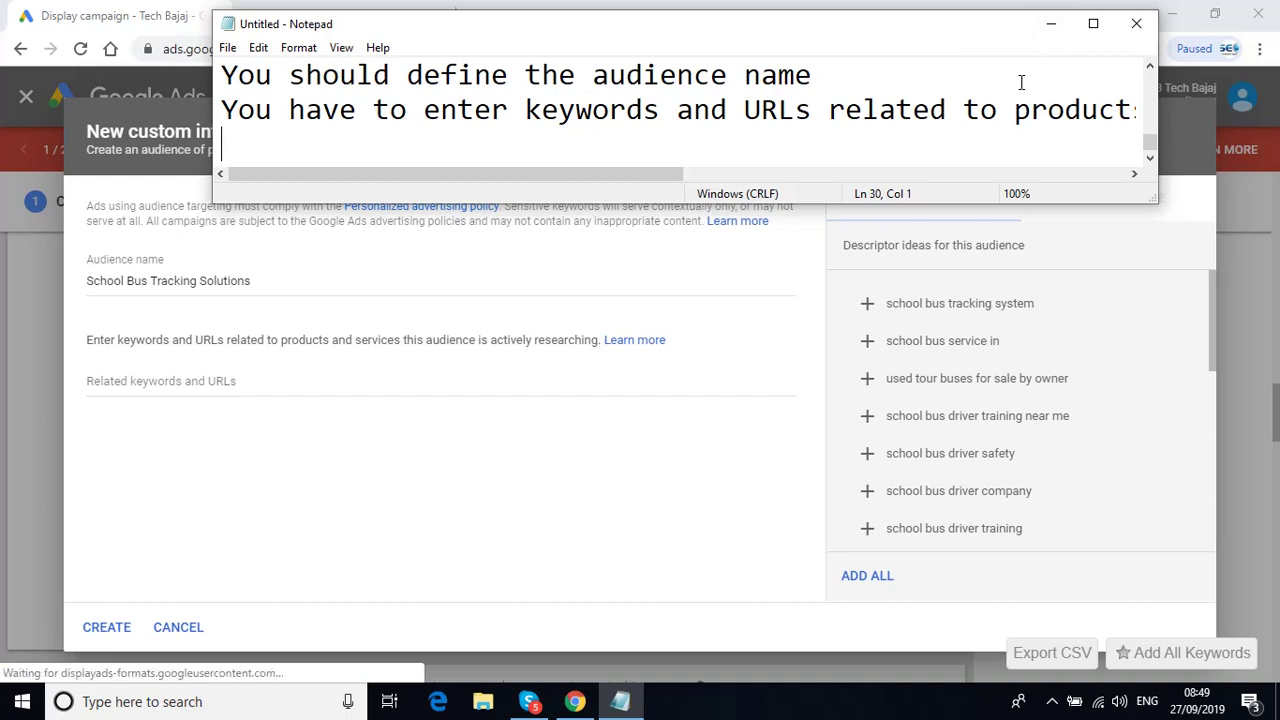
pyautogui.write('You hav')
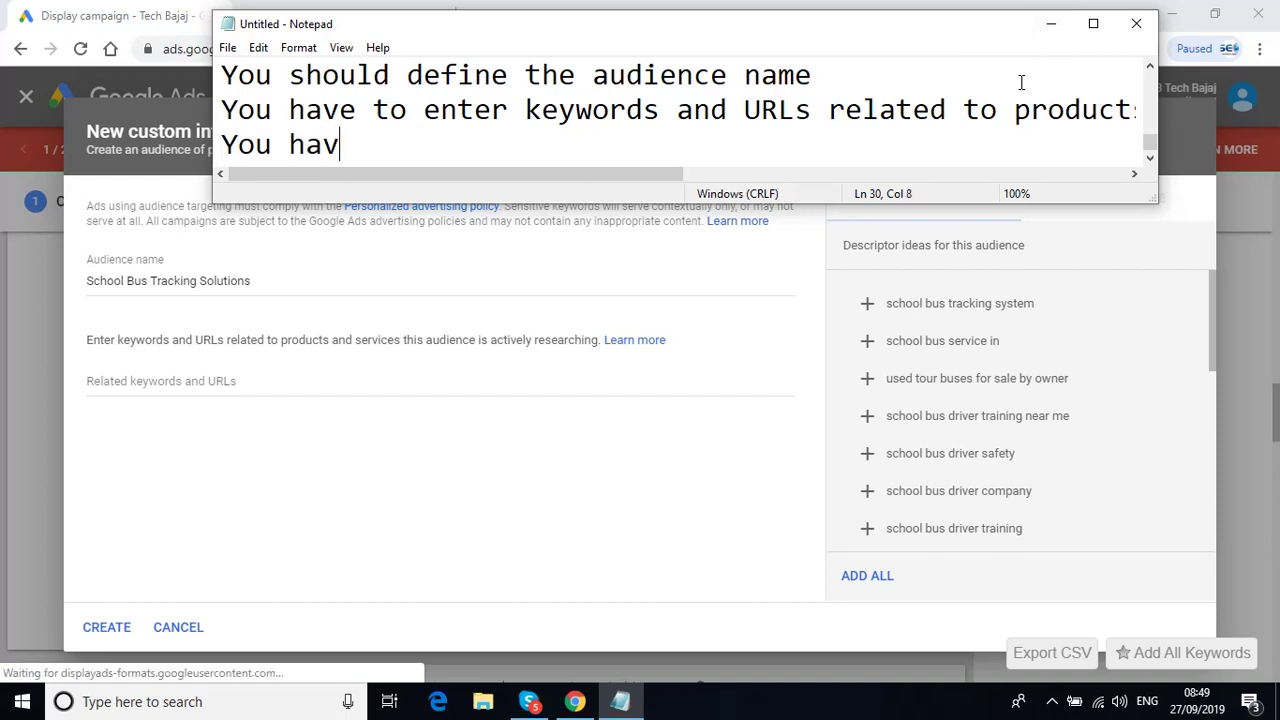
pyautogui.write('e to enter')
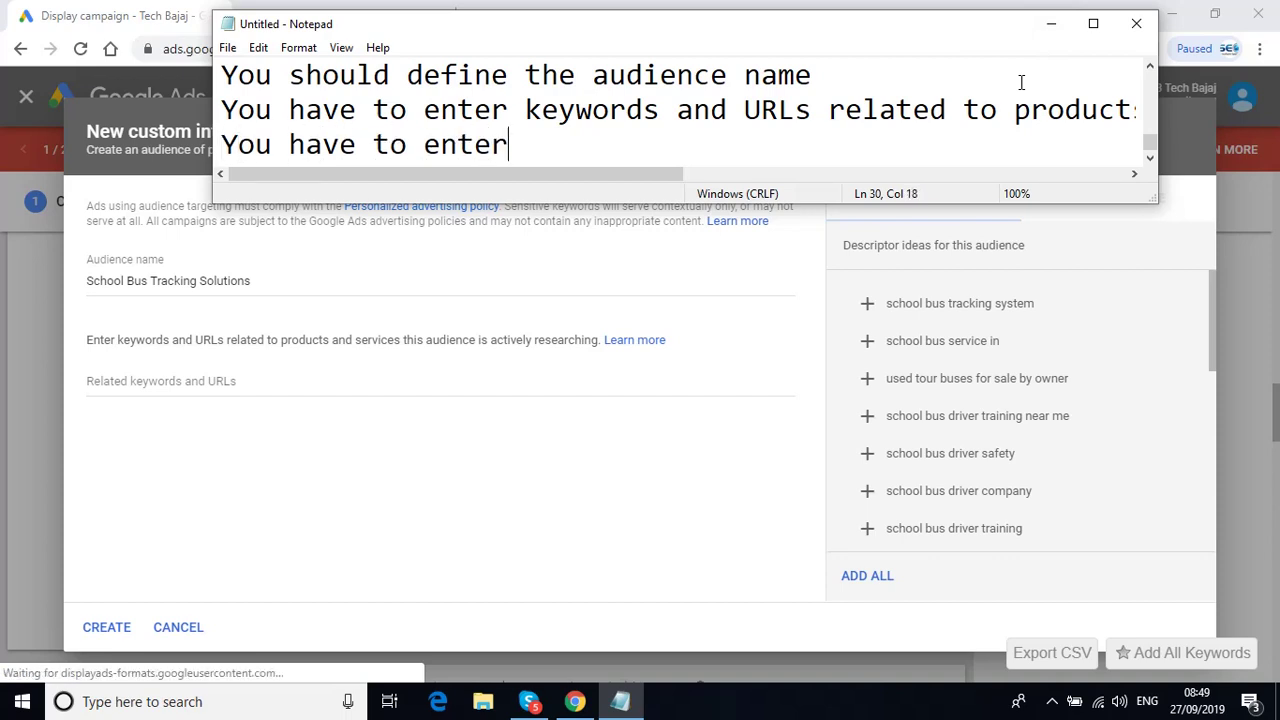
pyautogui.write(' keywords ')
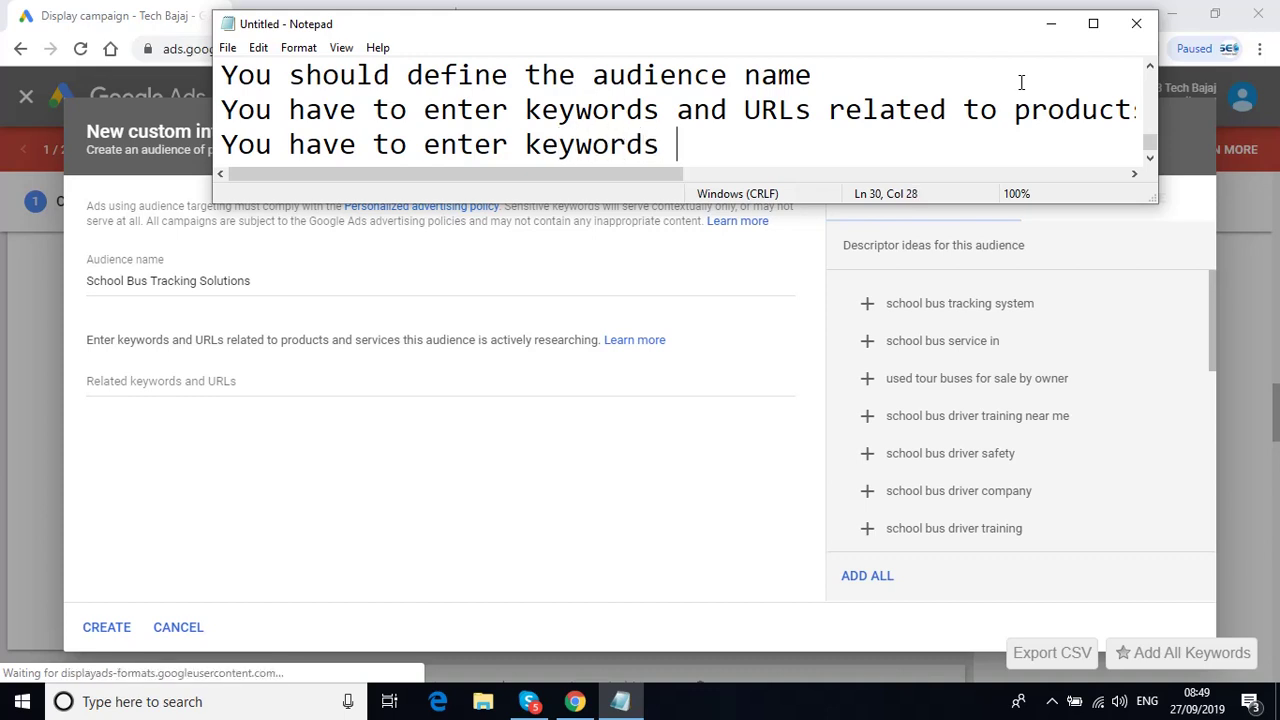
pyautogui.write('and URLs')
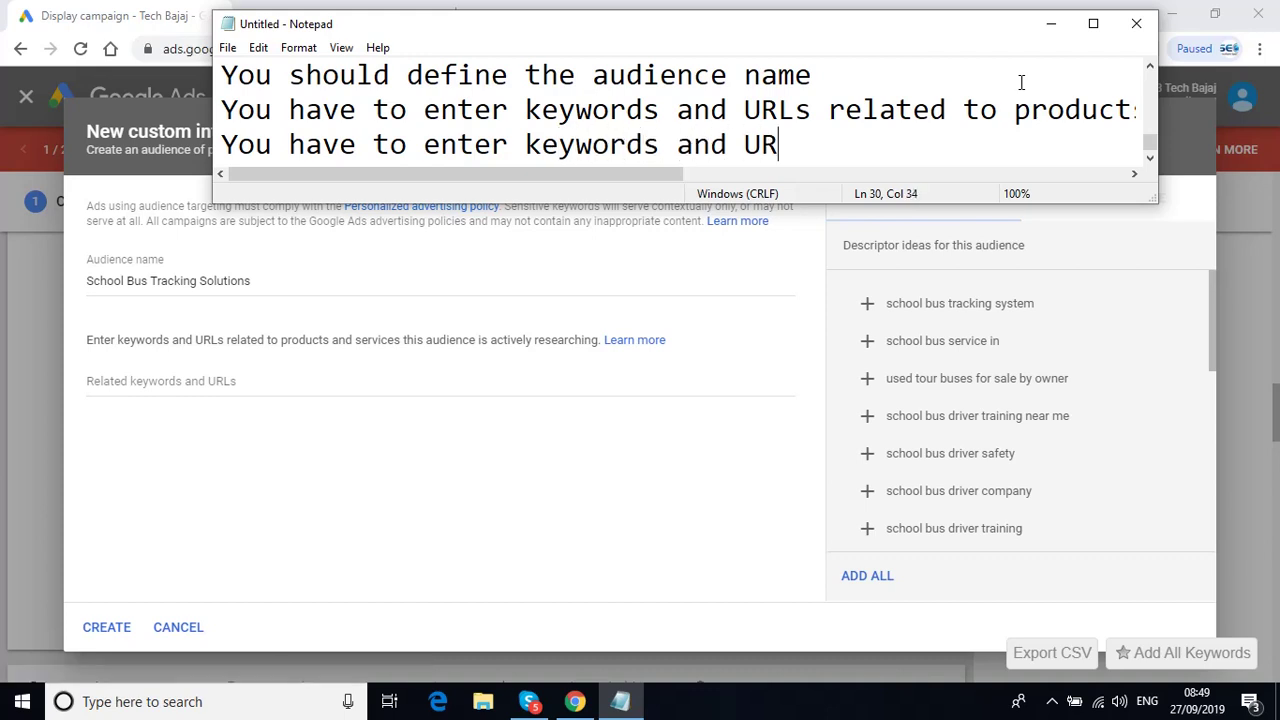
# - Switch to Google Ads and add the suggested ideas to the custom intent audience, except "school bus service in" and the repeated "school bus school bus" phrase
pyautogui.click(1049, 27)
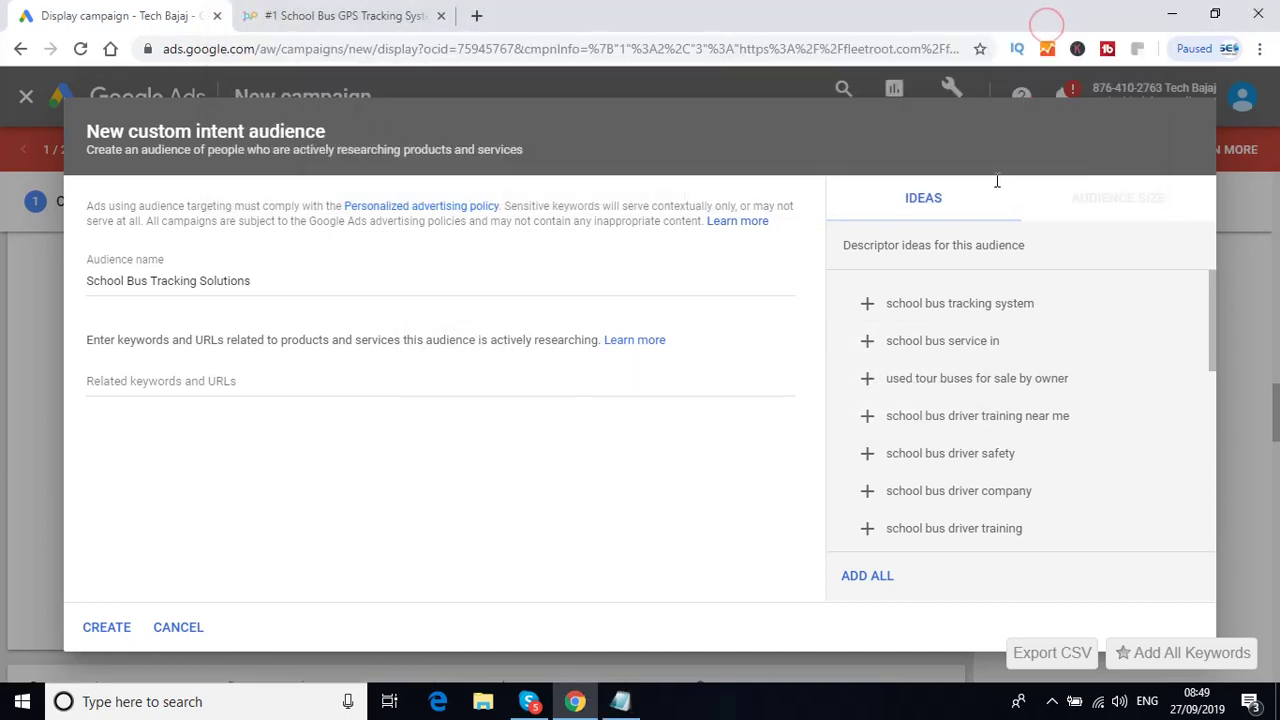
pyautogui.click(868, 305)
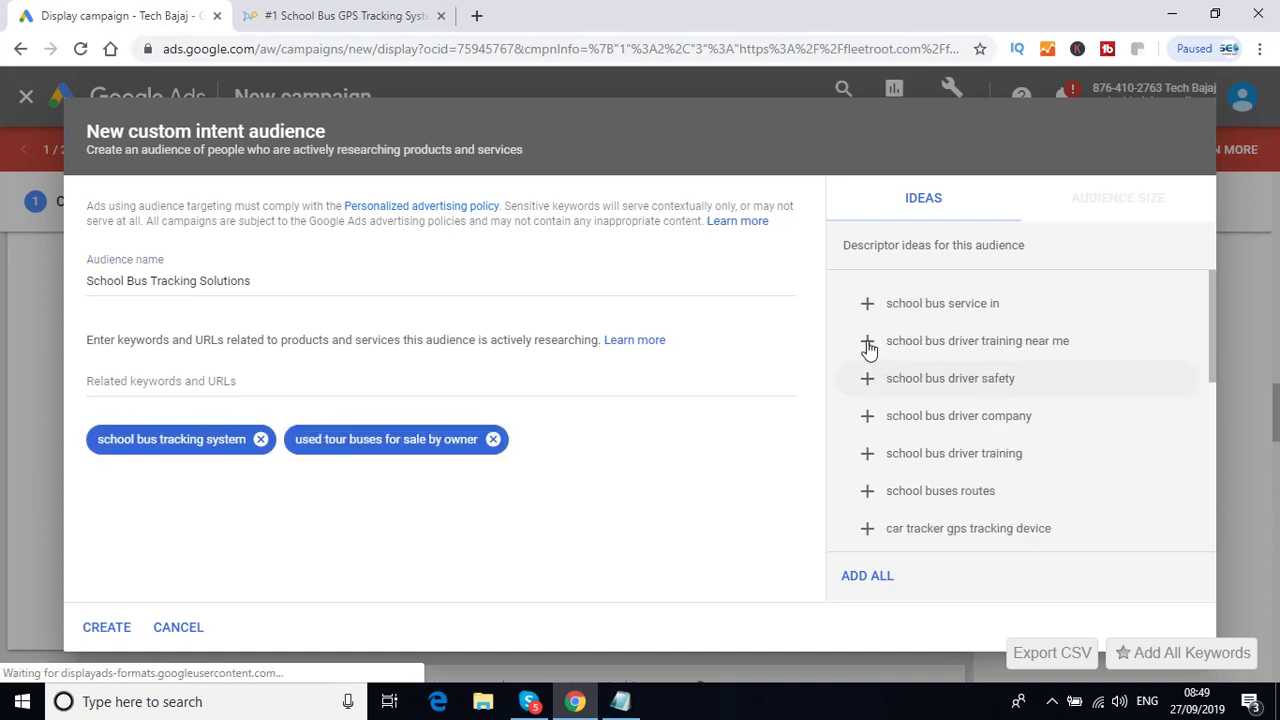
pyautogui.click(868, 343)
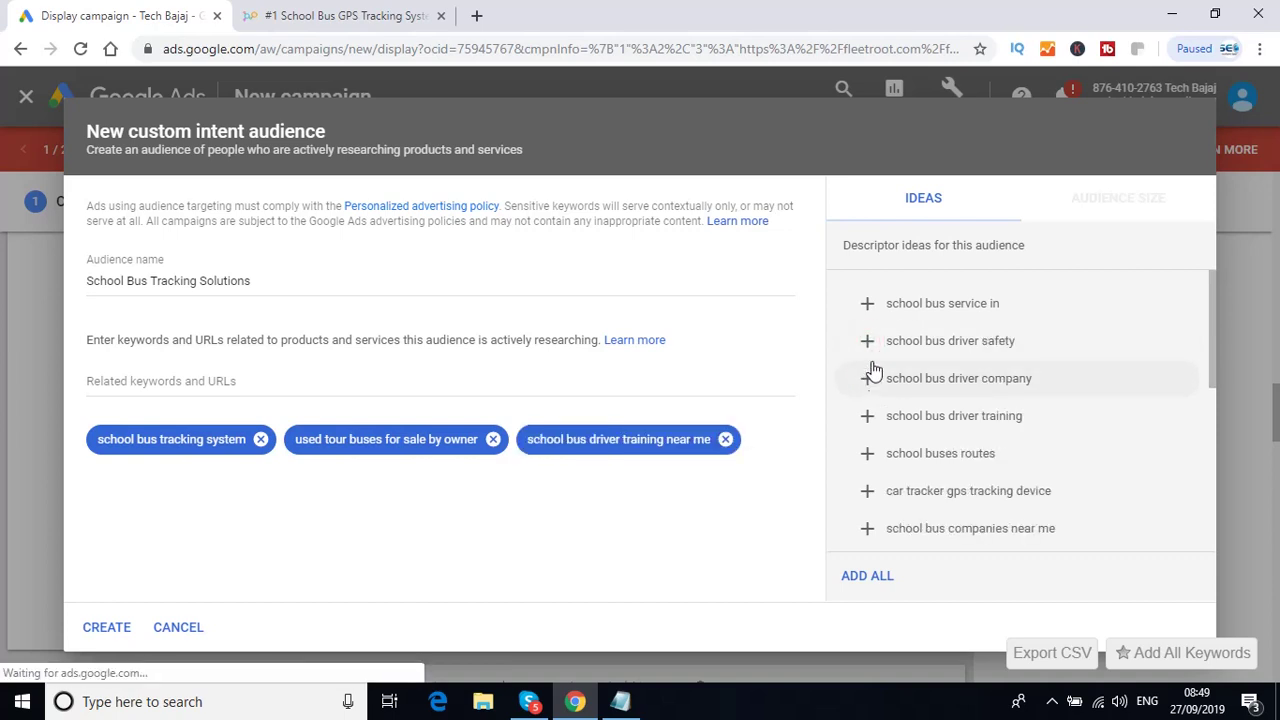
pyautogui.click(868, 342)
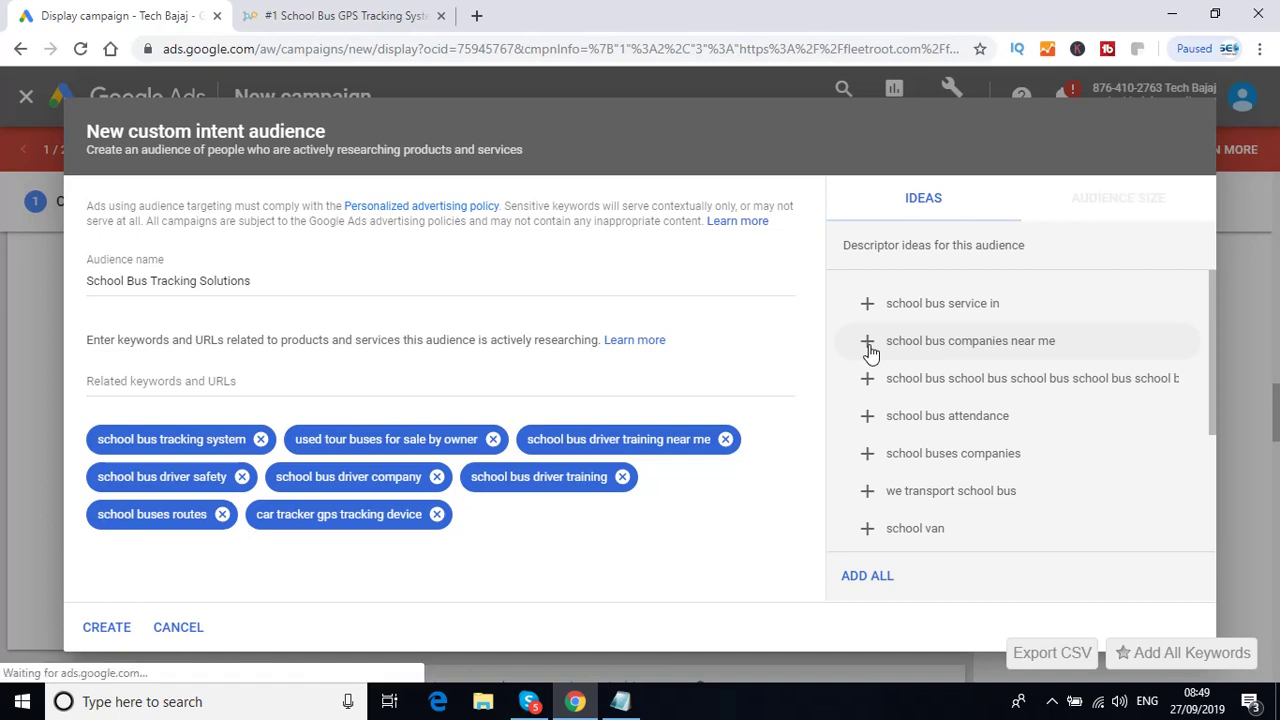
pyautogui.click(868, 343)
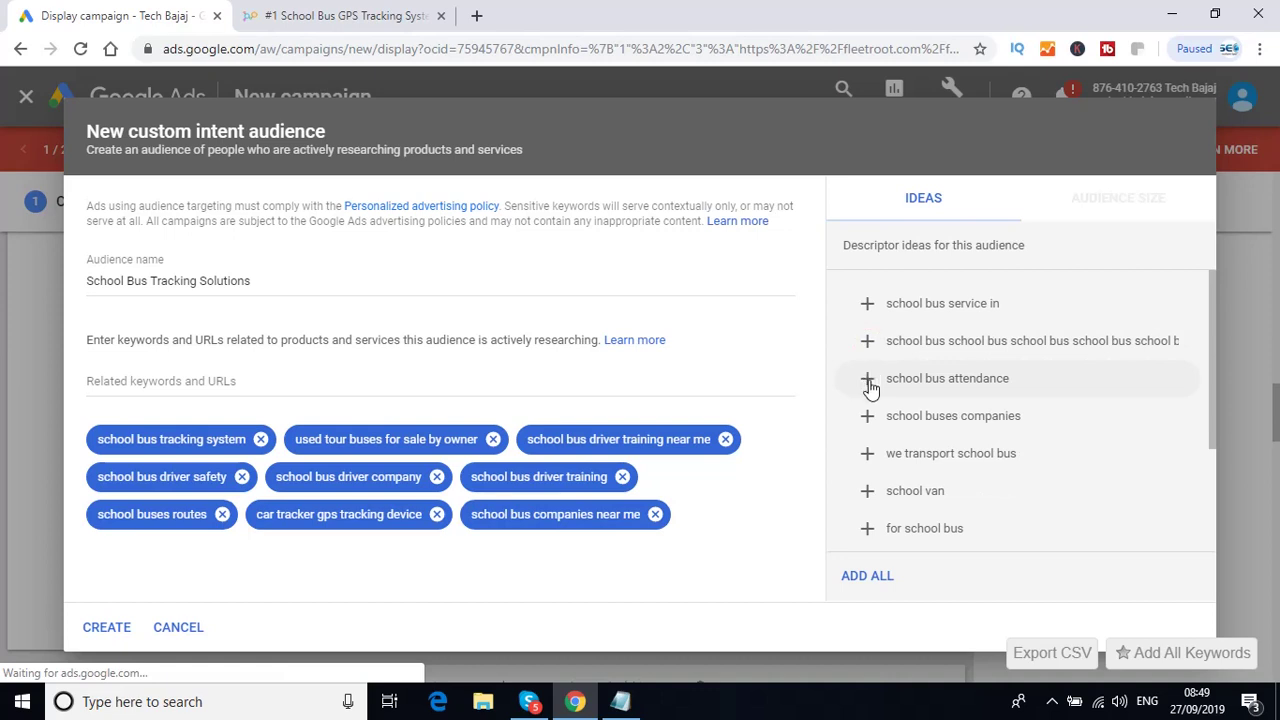
pyautogui.click(866, 379)
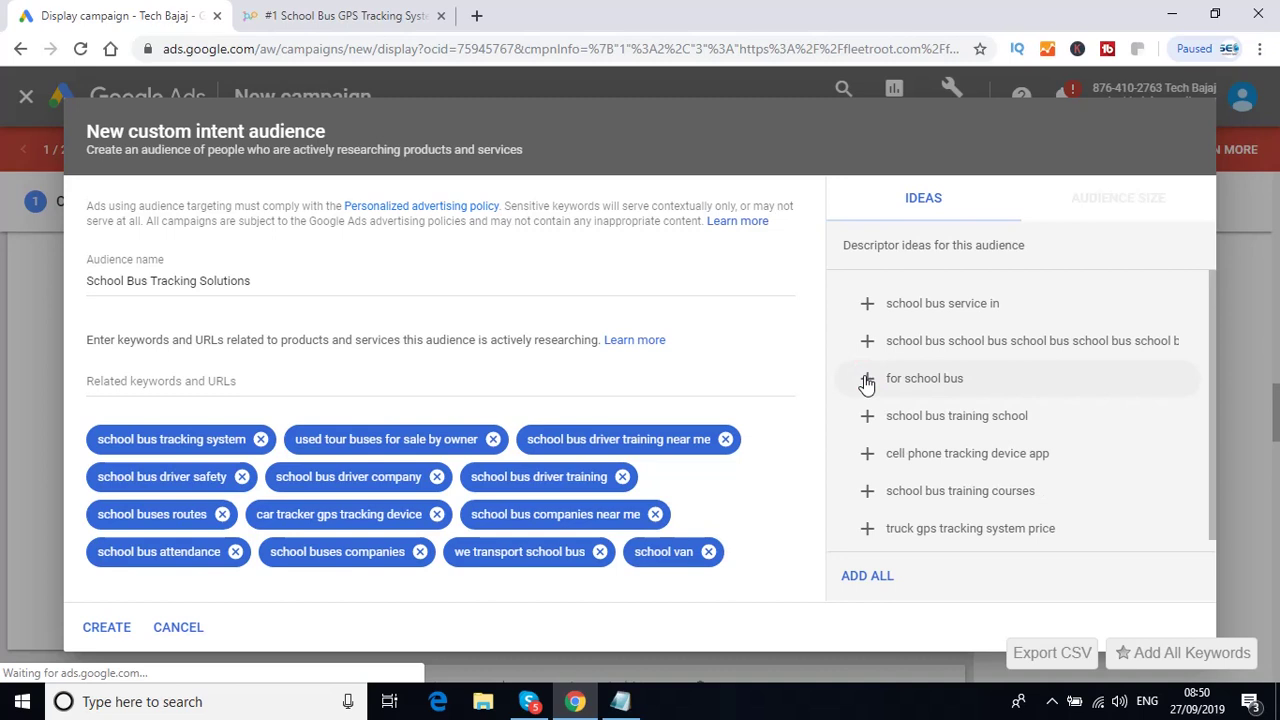
pyautogui.click(866, 382)
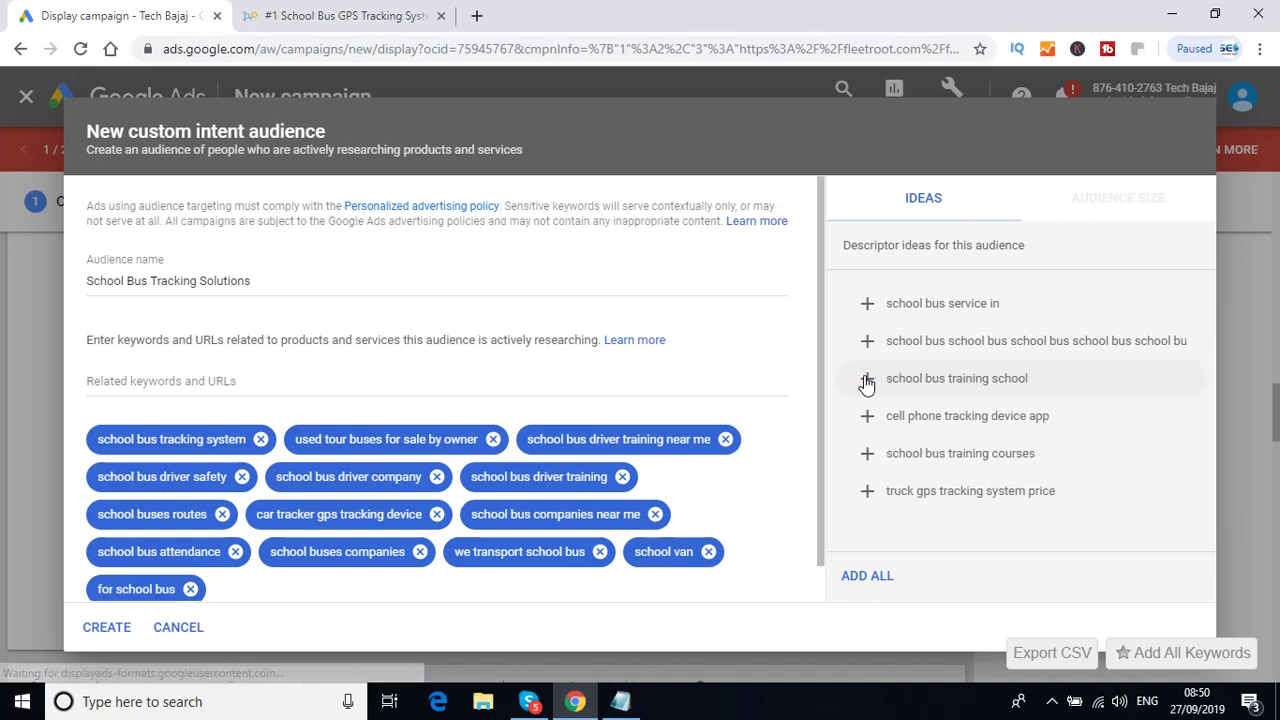
pyautogui.click(866, 382)
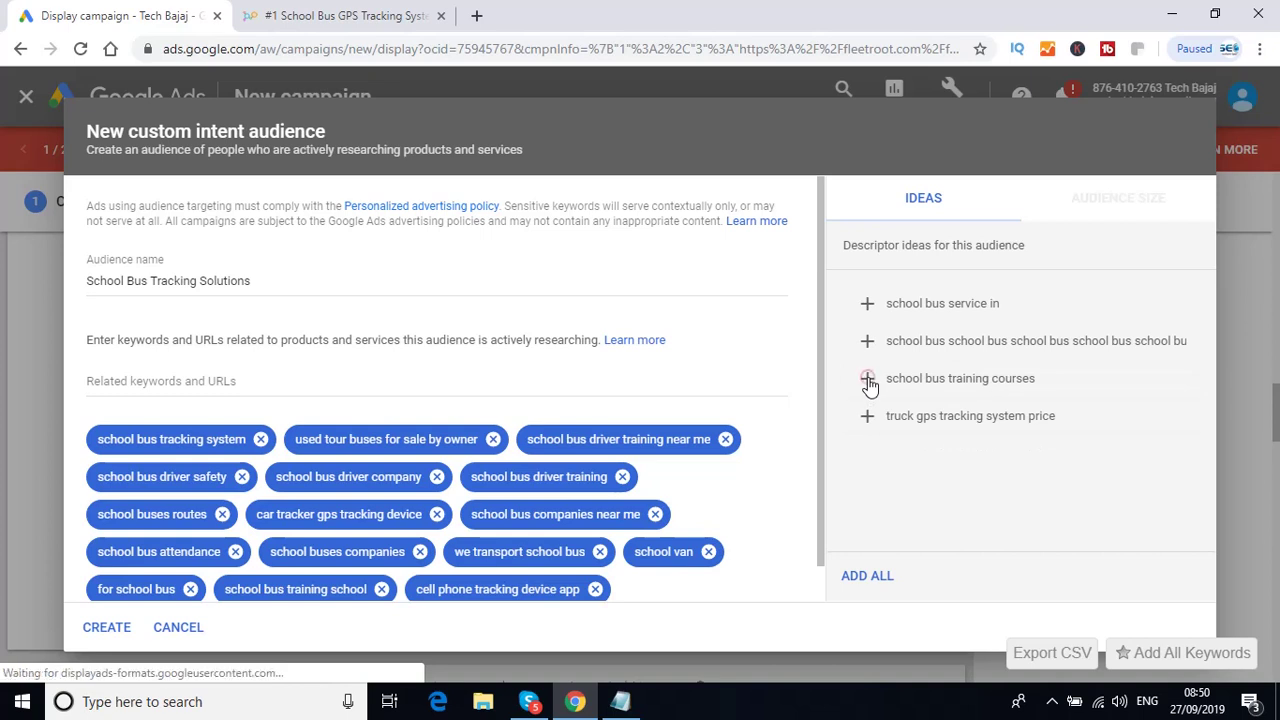
pyautogui.click(869, 383)
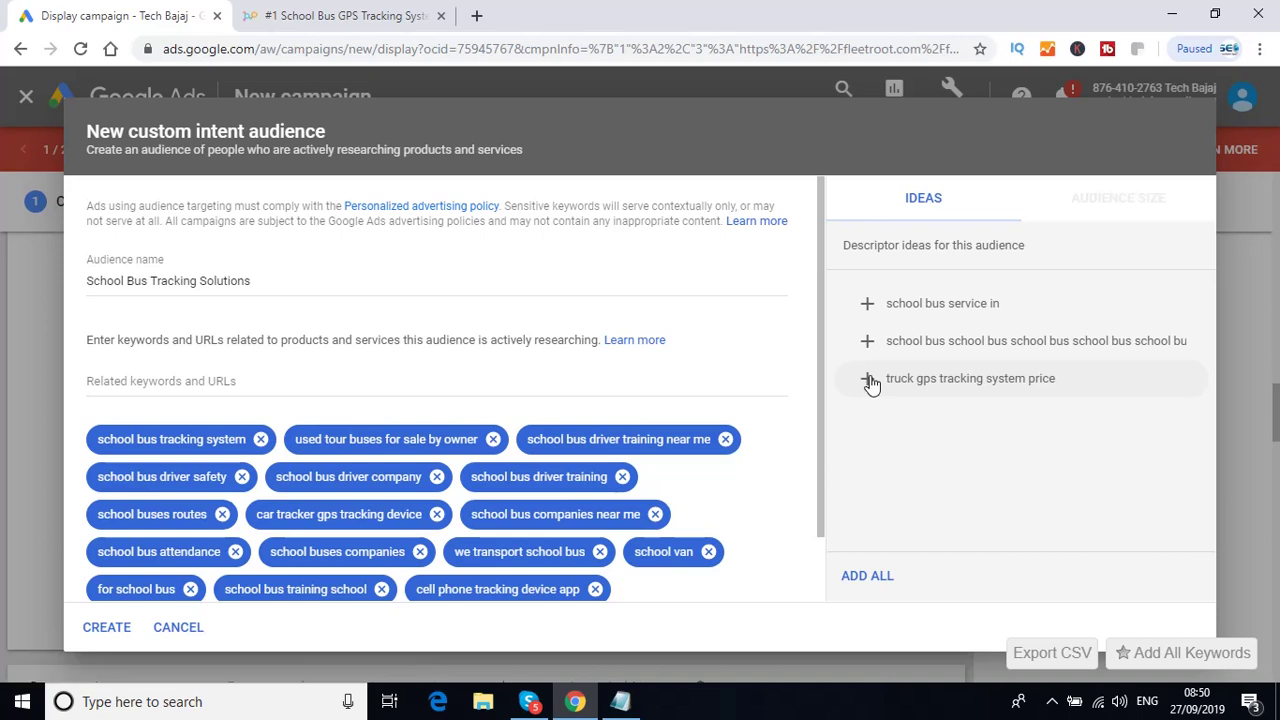
pyautogui.click(869, 379)
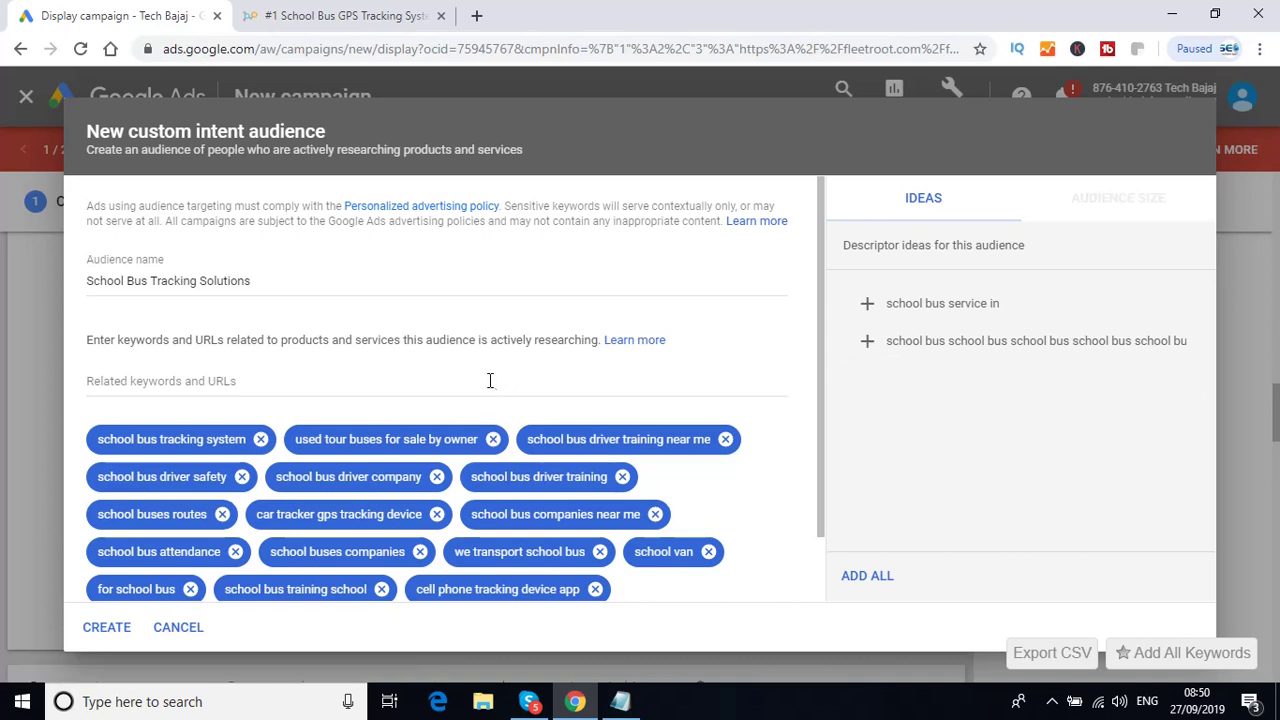
# - Open google.com in a new browser tab
pyautogui.click(476, 16)
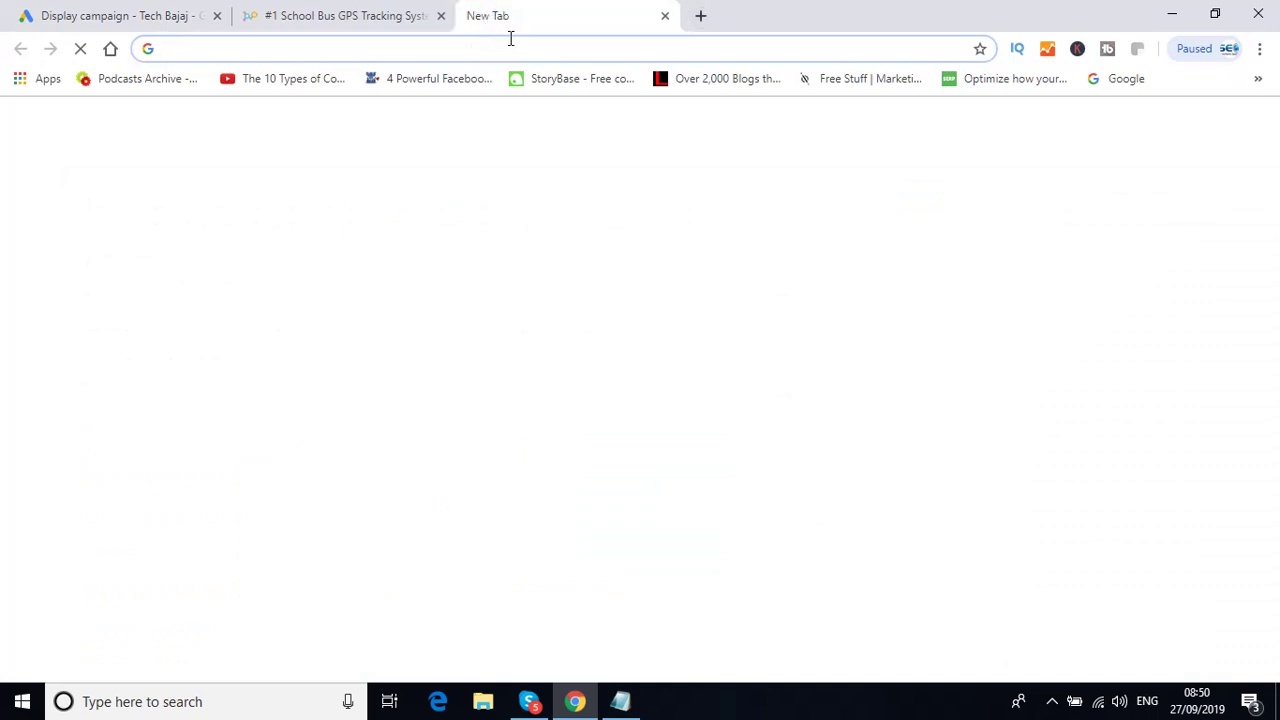
pyautogui.write('g')
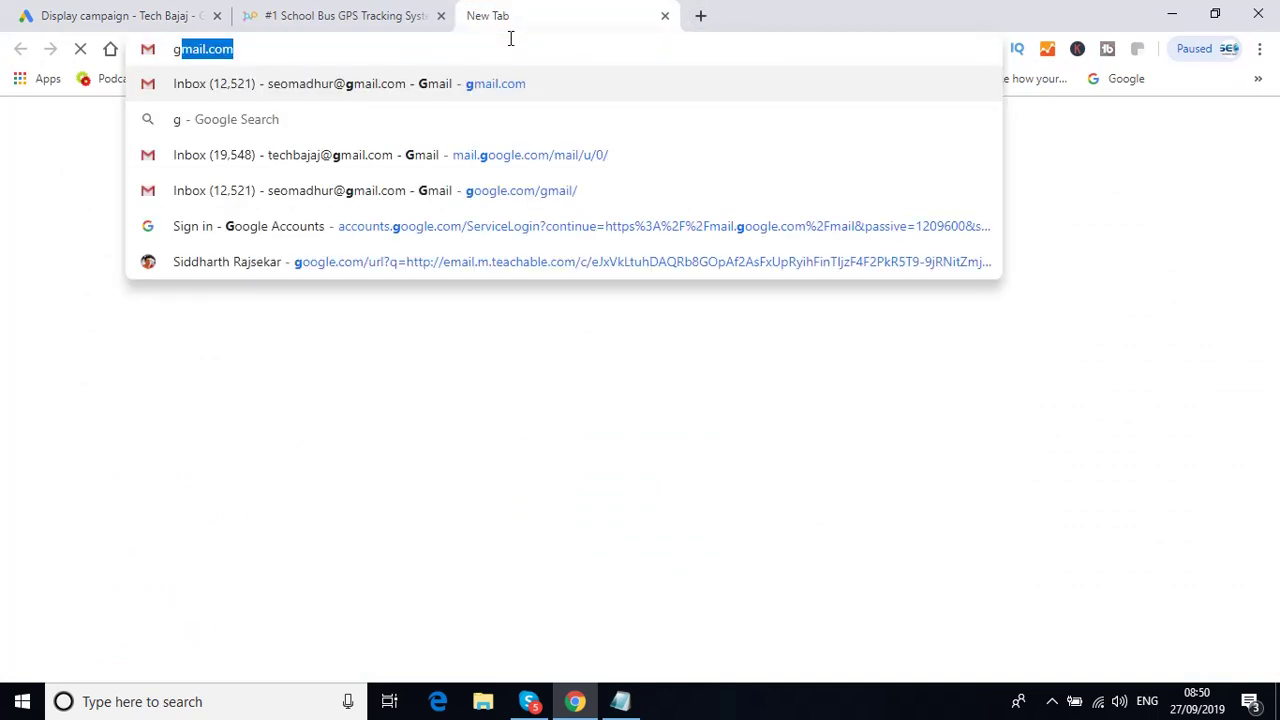
pyautogui.write('oogle.com')
pyautogui.press('Return')
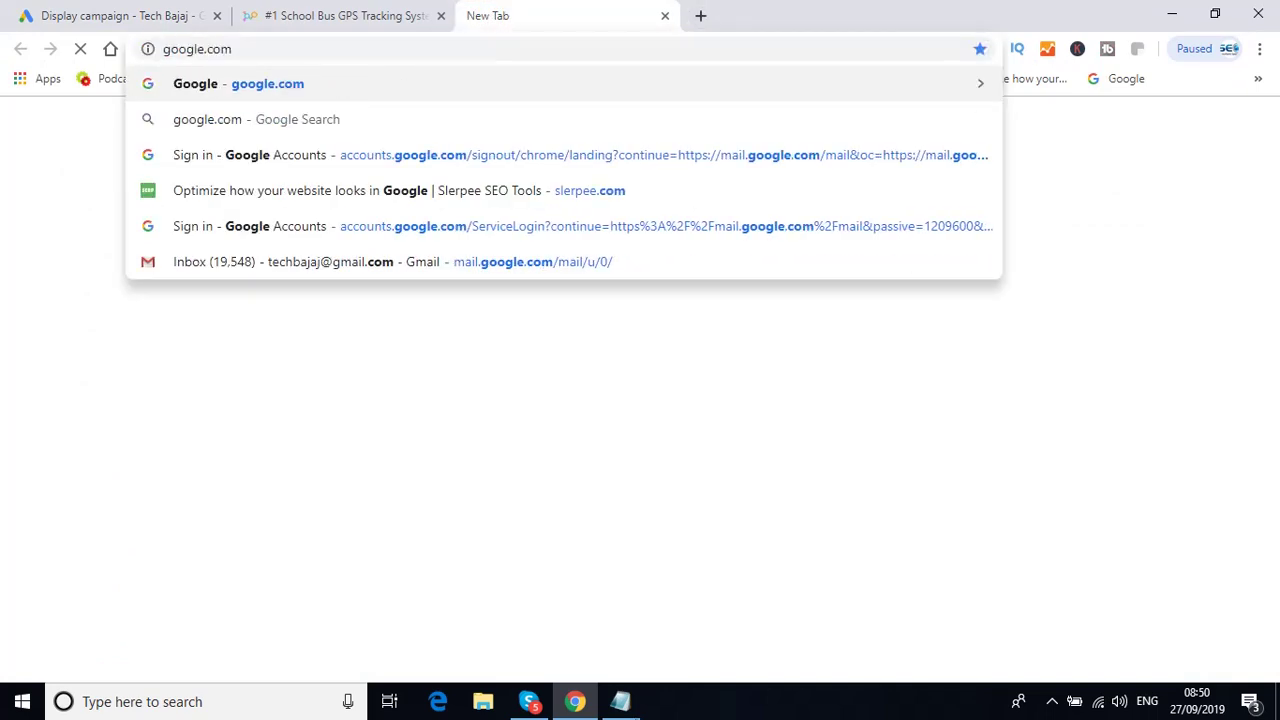
# - Switch to Notepad and add the line "Go to google.com" after a blank line
pyautogui.click(626, 703)
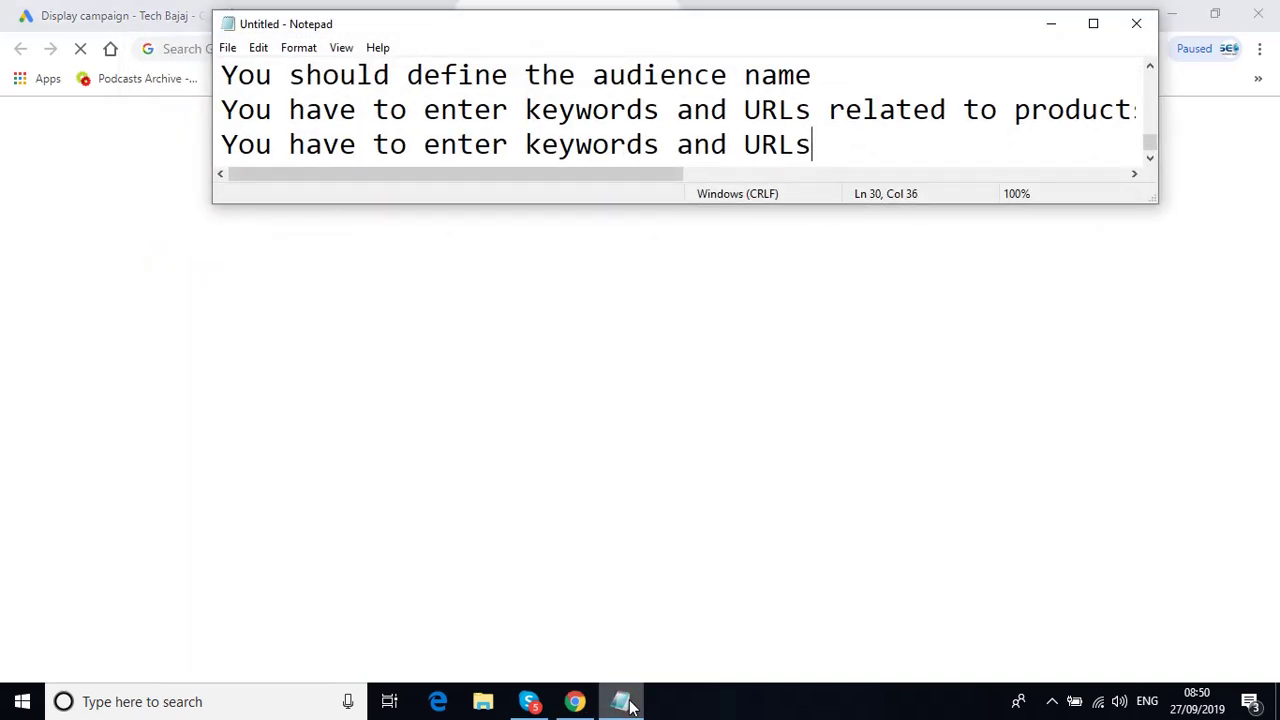
pyautogui.press('Return')
pyautogui.press('Return')
pyautogui.write('Go t')
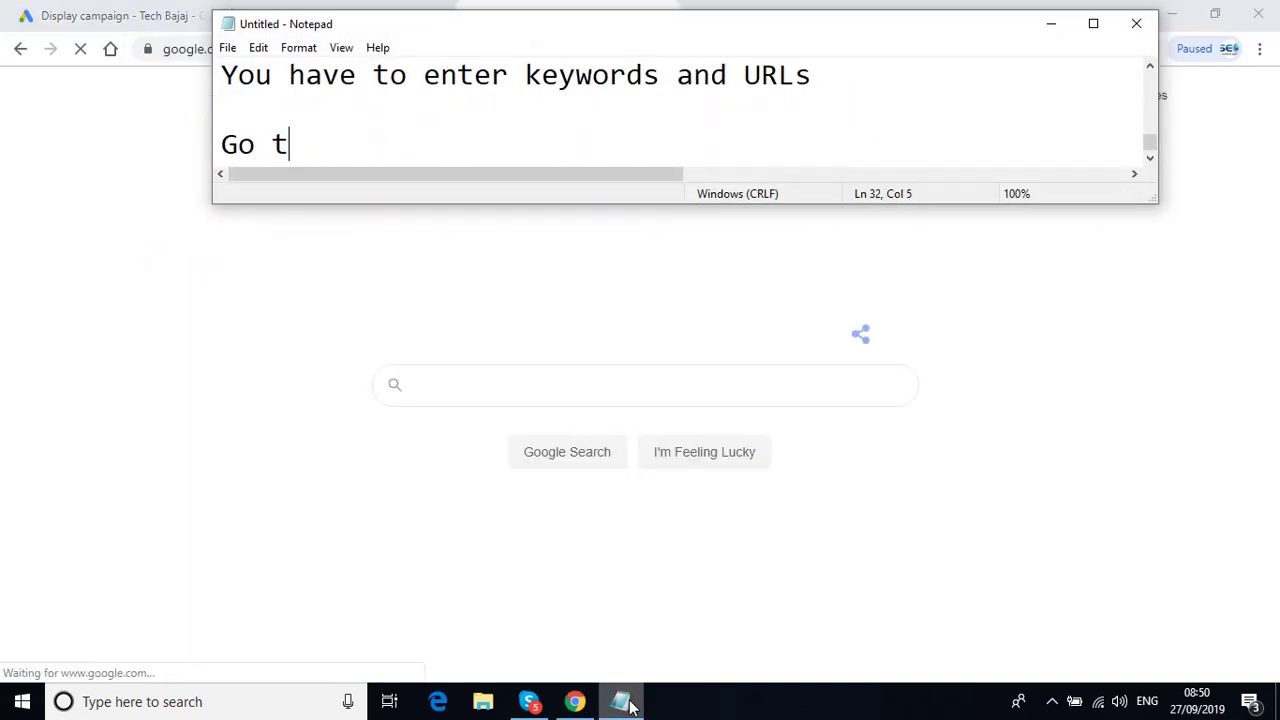
pyautogui.write('o google.com')
pyautogui.press('Return')
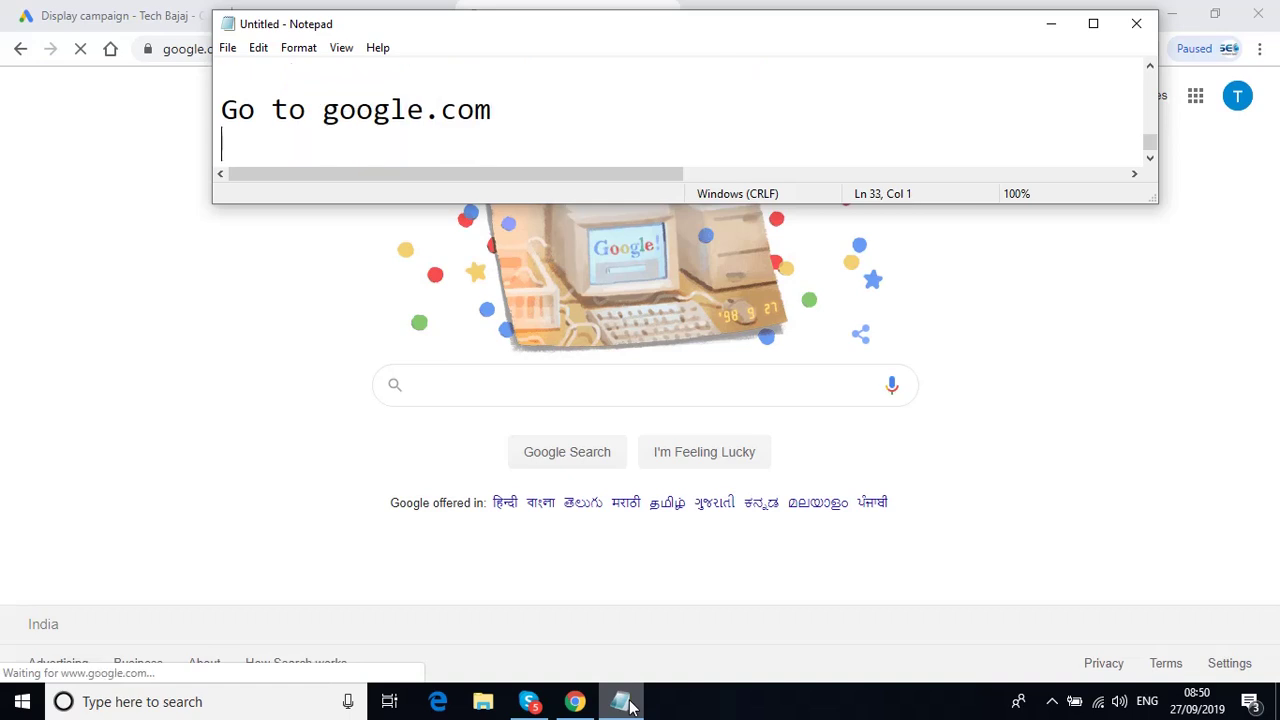
# - Add the line "Find the competitors of your products and services" to the notes
pyautogui.write('Find ')
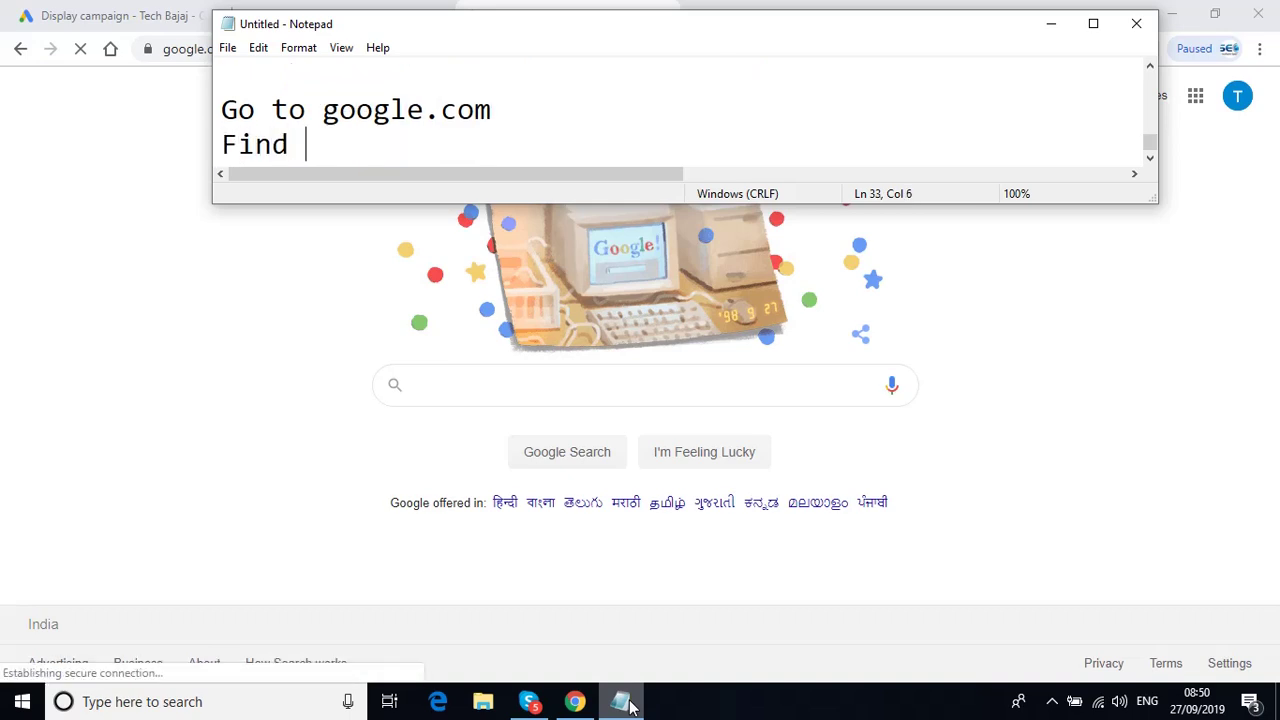
pyautogui.write('the competito')
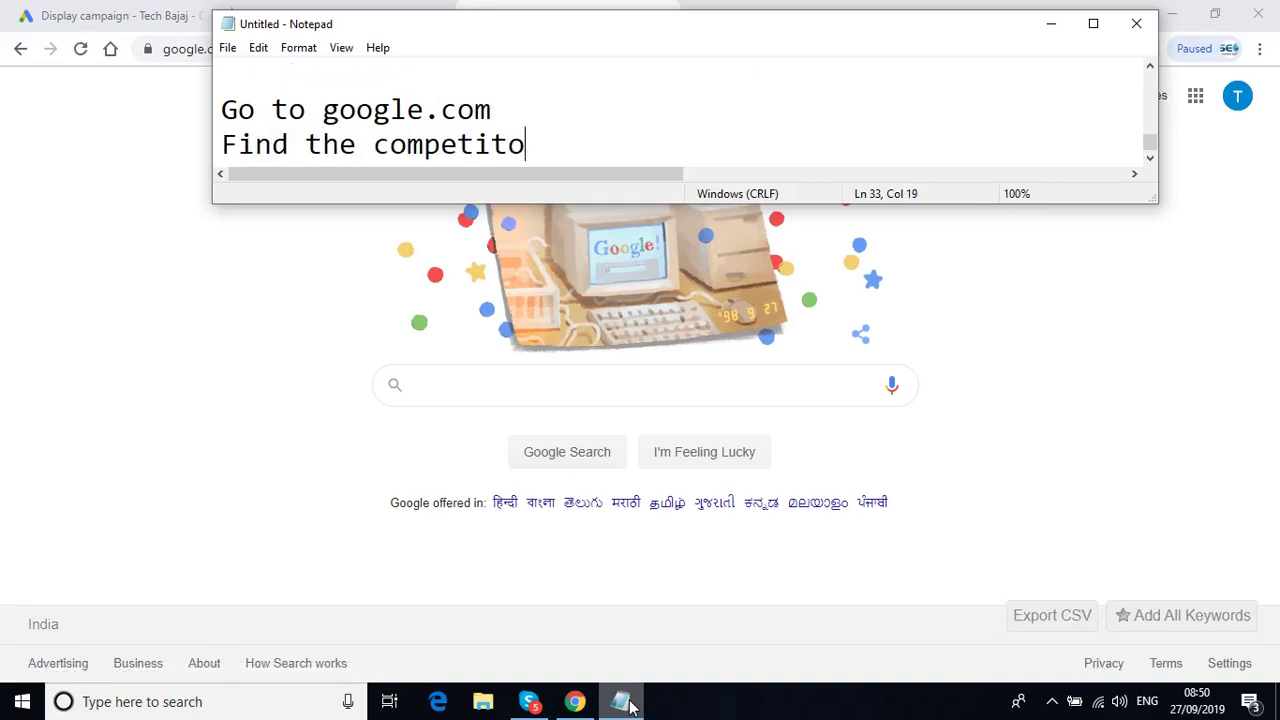
pyautogui.write('rs of yo')
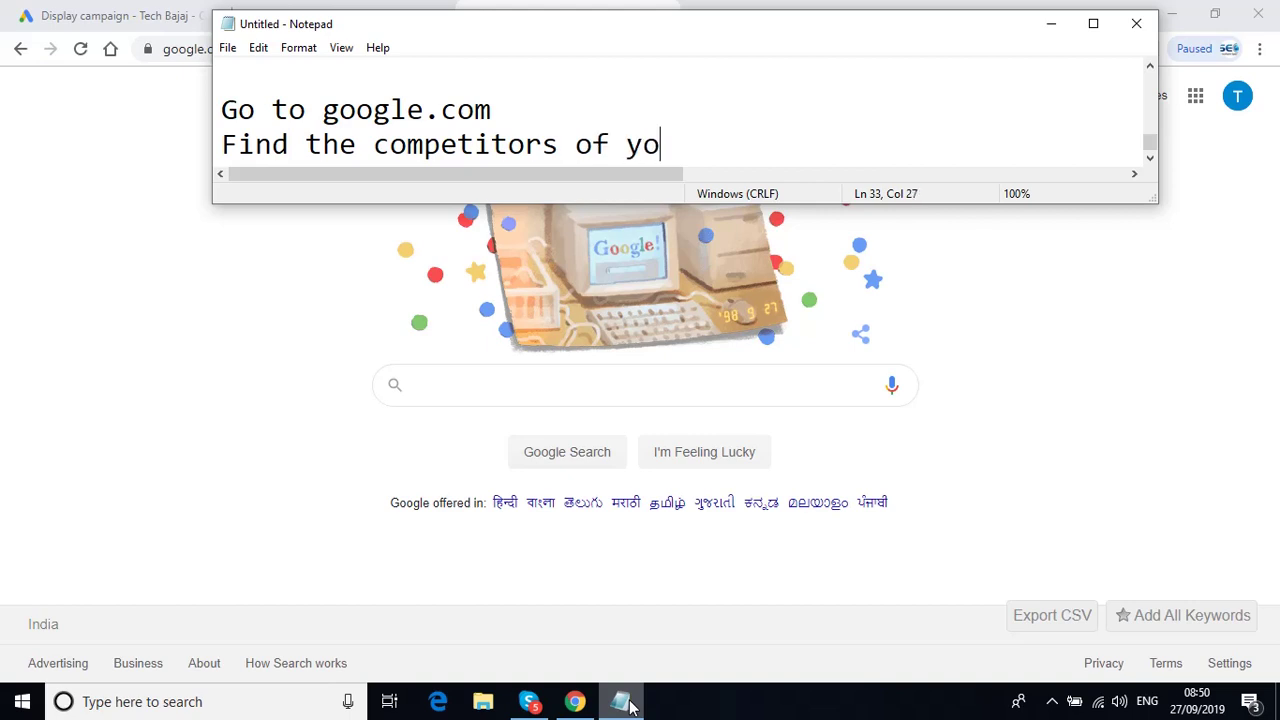
pyautogui.write('ur products ')
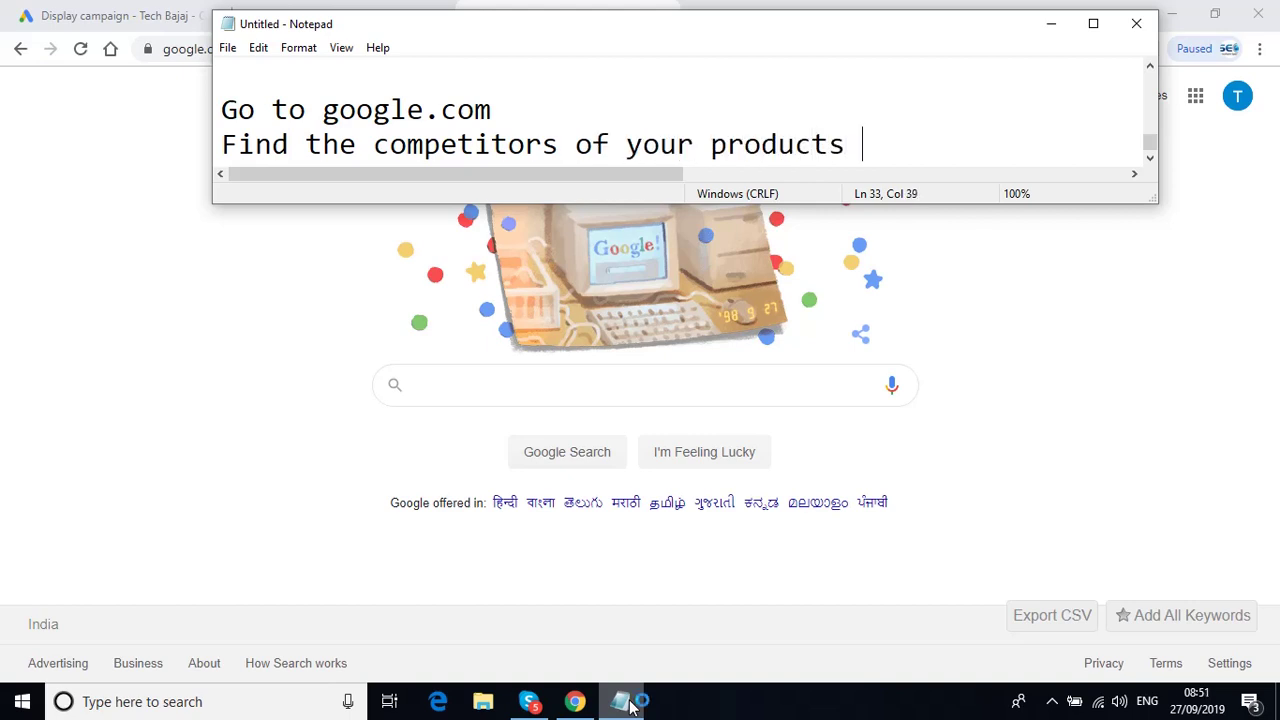
pyautogui.write('and services')
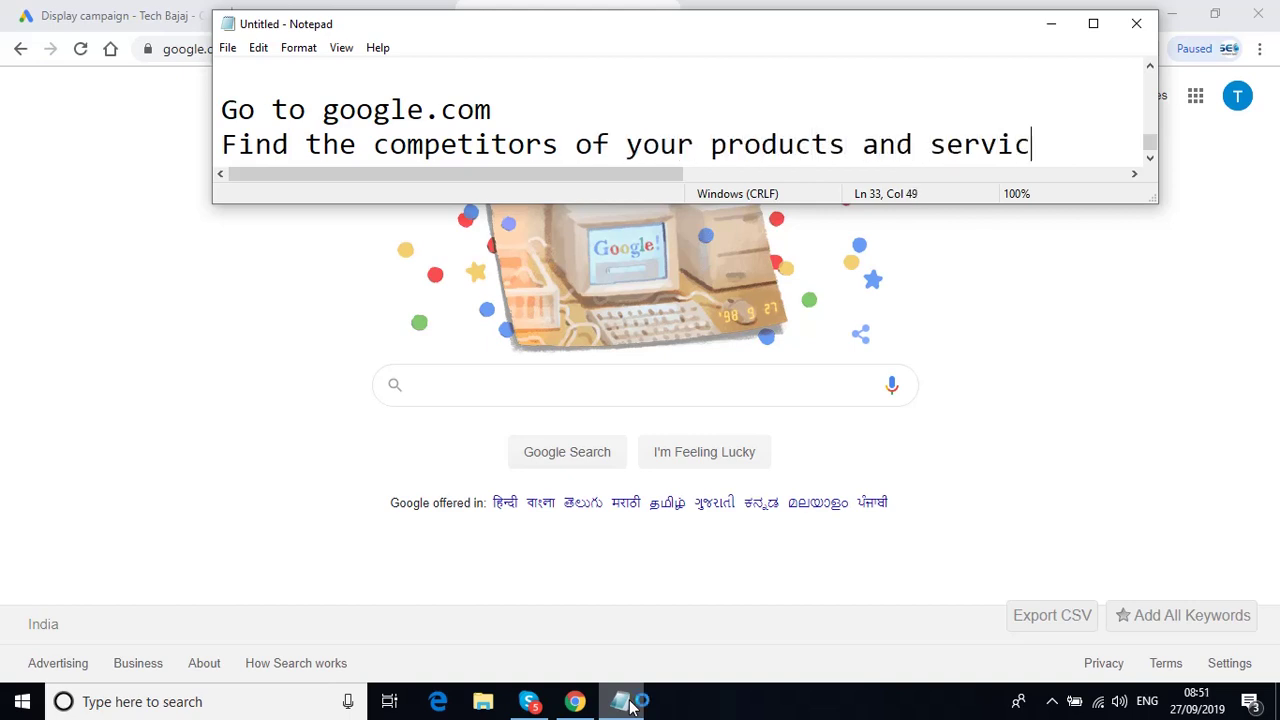
pyautogui.press('Return')
# - Add the line "Taking fleetroot.com as the case study" to the notes
pyautogui.write('Tak')
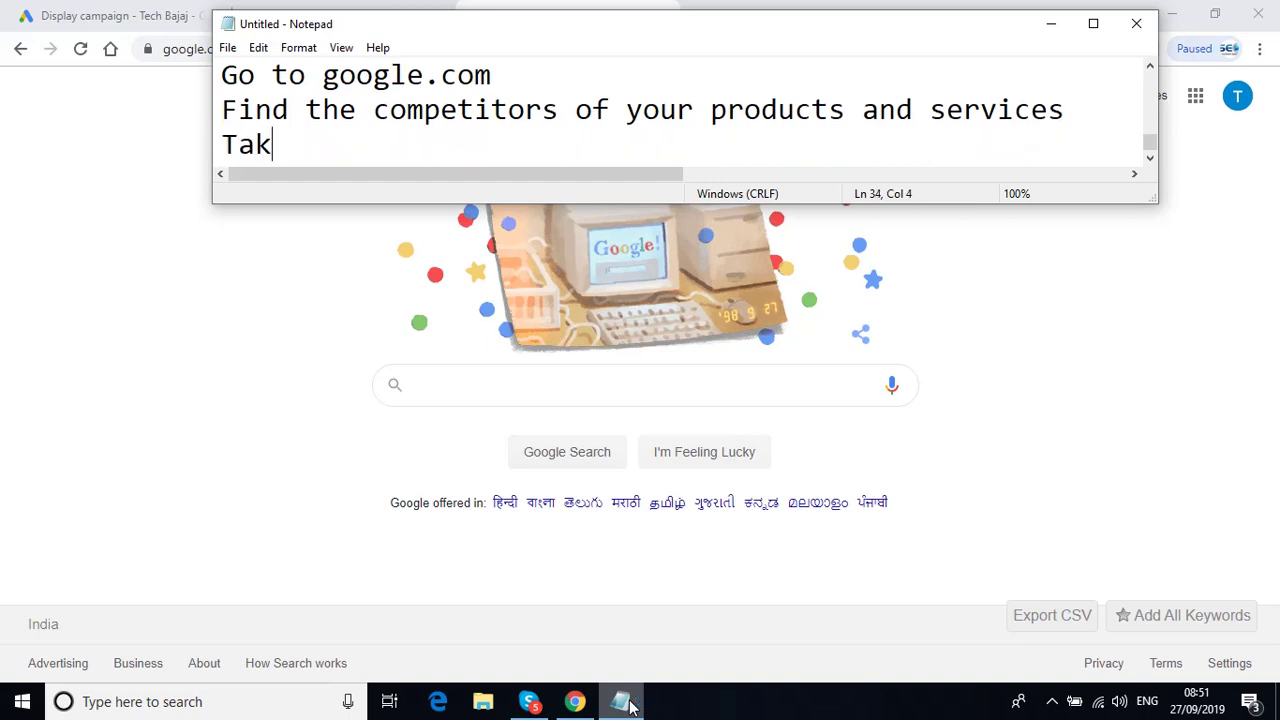
pyautogui.write('ing fleetr')
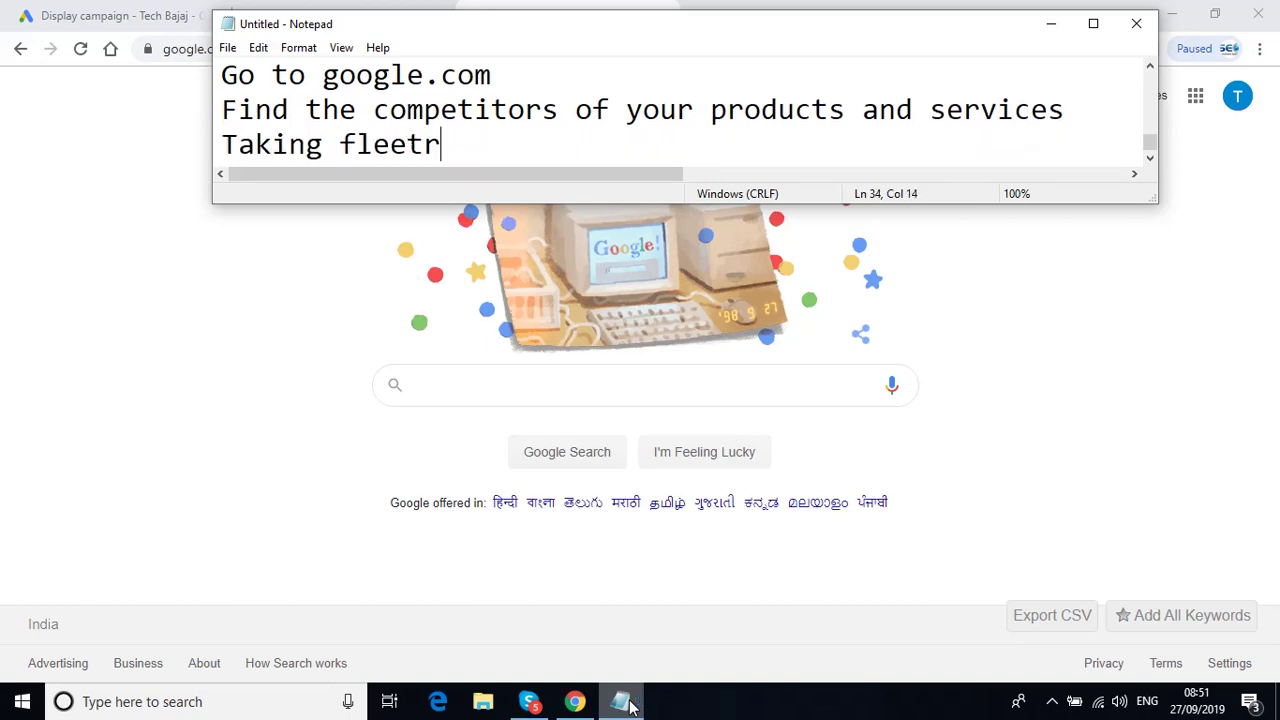
pyautogui.write('oot.com as tje')
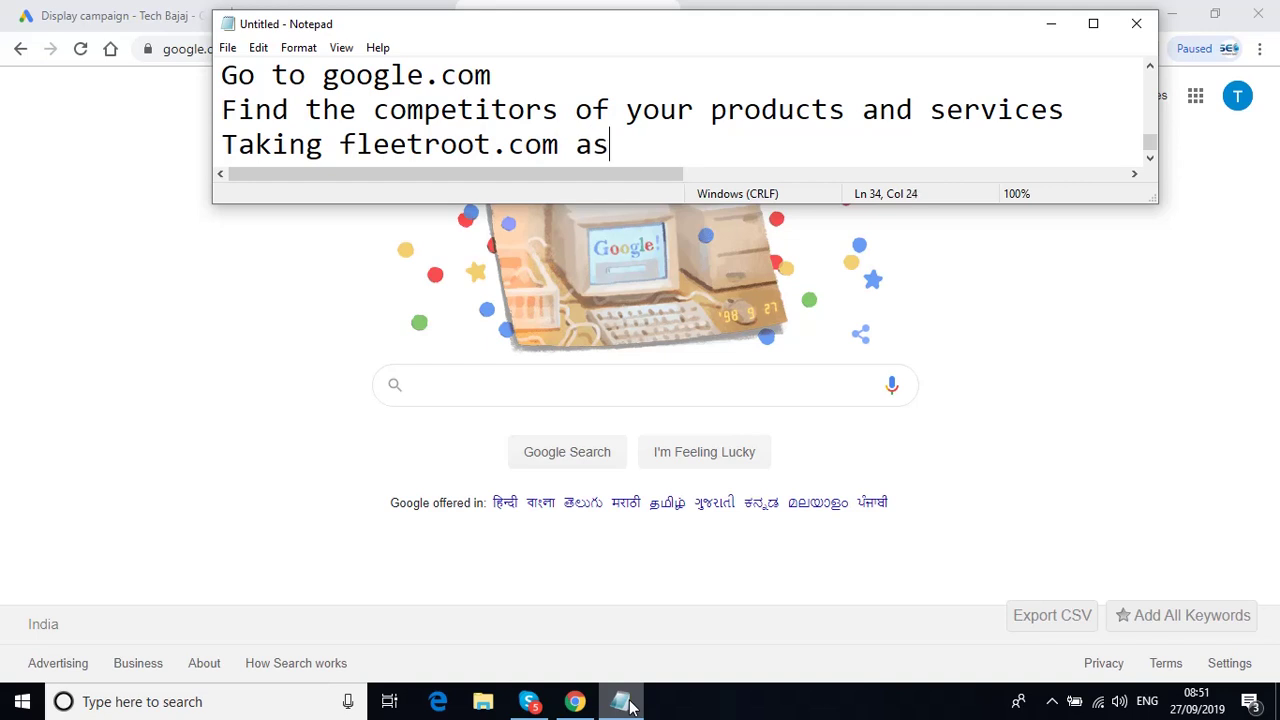
pyautogui.press('BackSpace')
pyautogui.press('BackSpace')
pyautogui.write('he case st')
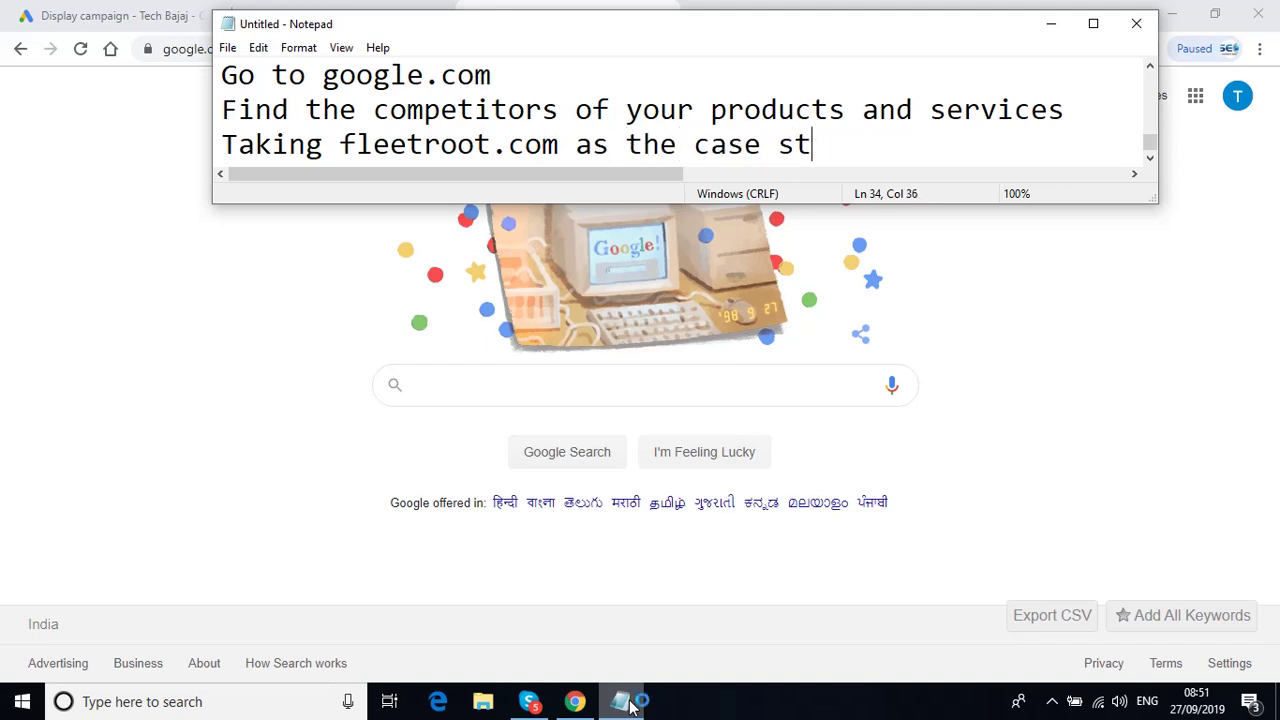
pyautogui.write('udy')
pyautogui.press('Return')
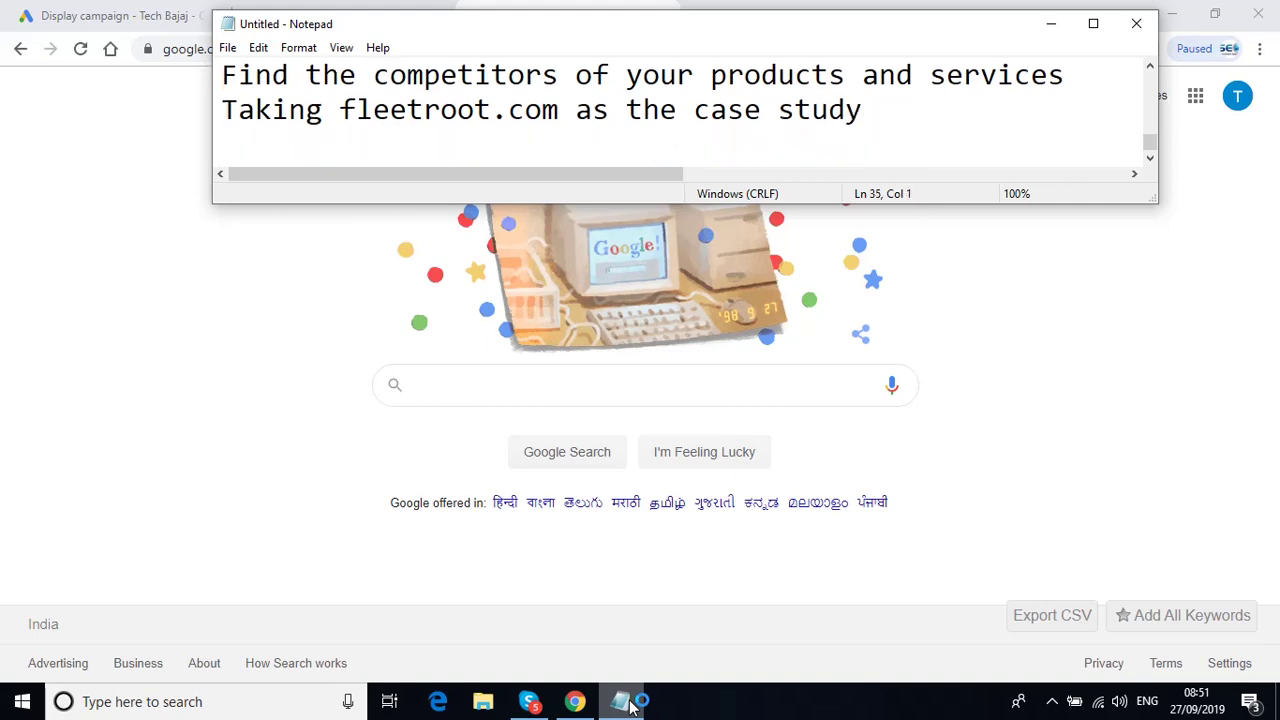
# - Add the note "Input the target keyword in Google" on the new line
pyautogui.write('Imp')
pyautogui.press('BackSpace')
pyautogui.write('npui')
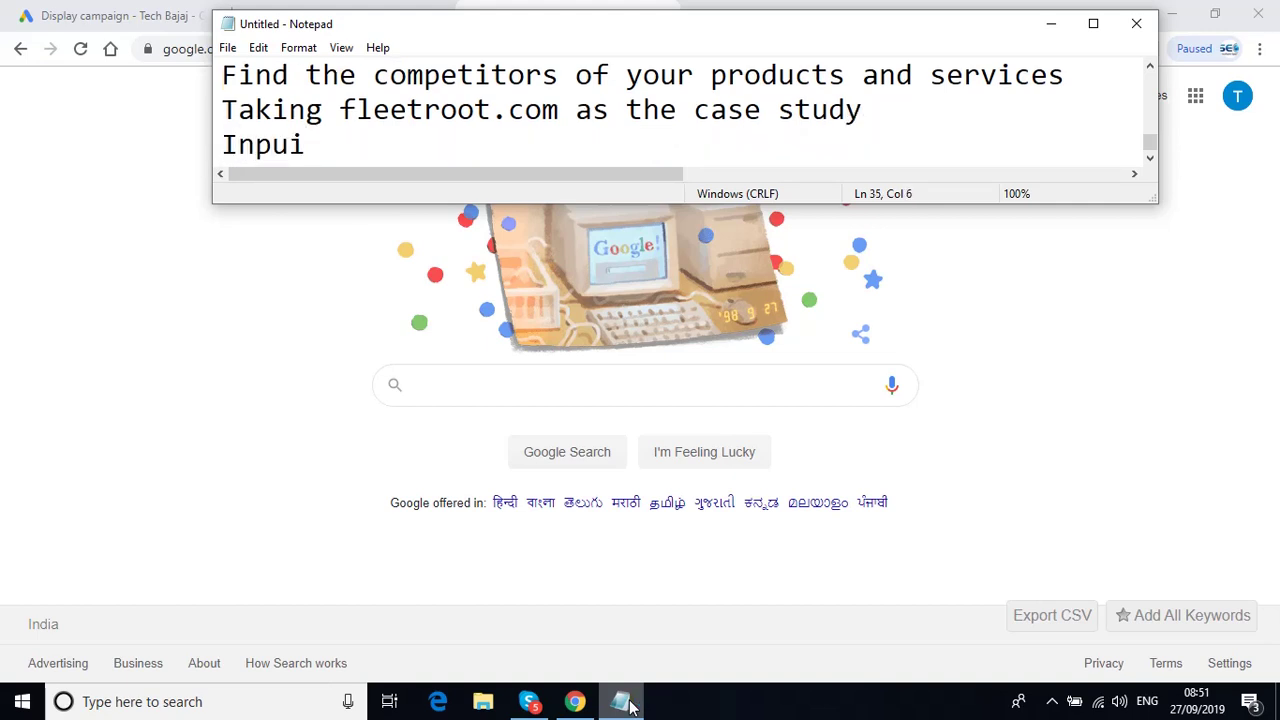
pyautogui.press('BackSpace')
pyautogui.write('t the ta')
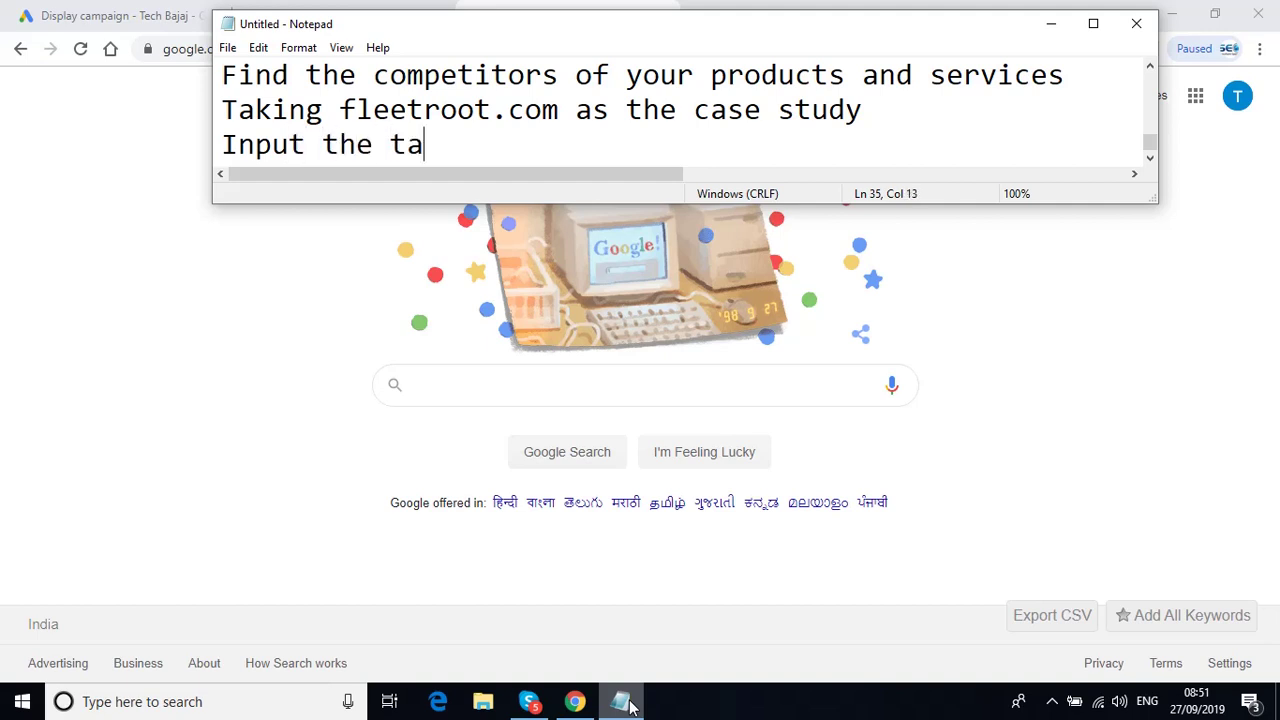
pyautogui.write('rget keyworfdf')
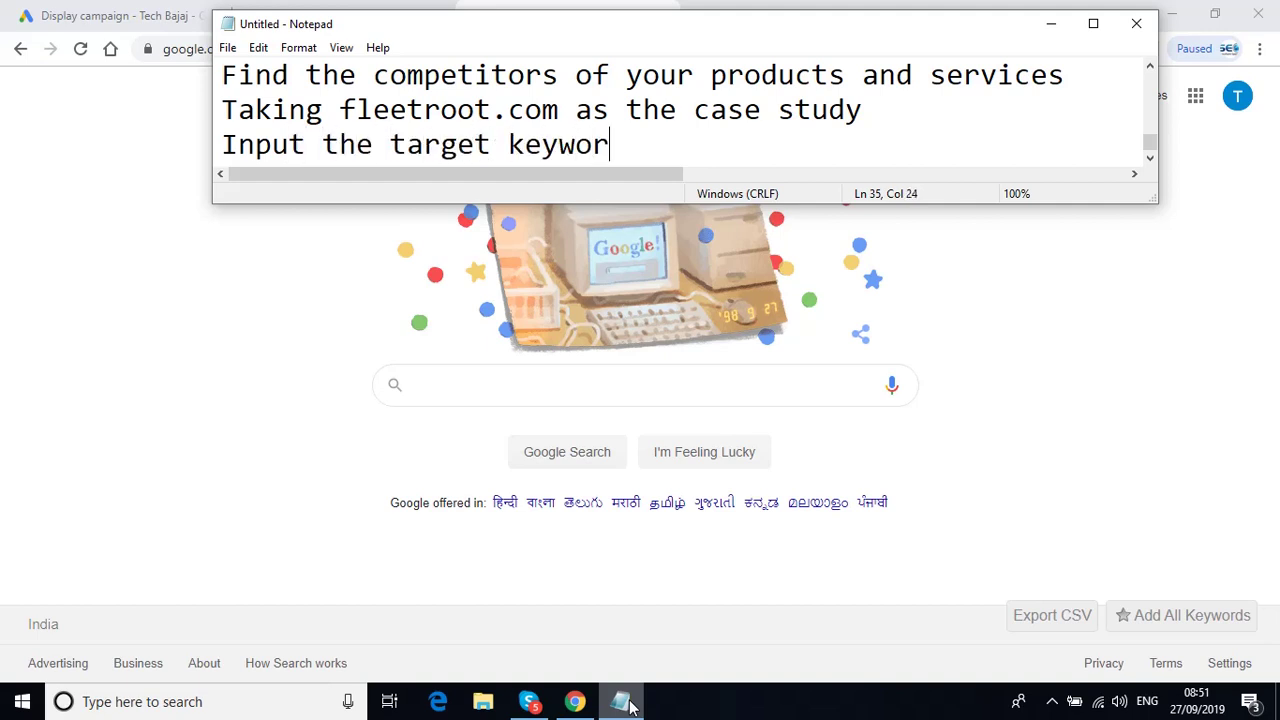
pyautogui.press('BackSpace')
pyautogui.press('BackSpace')
pyautogui.press('BackSpace')
pyautogui.press('BackSpace')
pyautogui.write('d in Google')
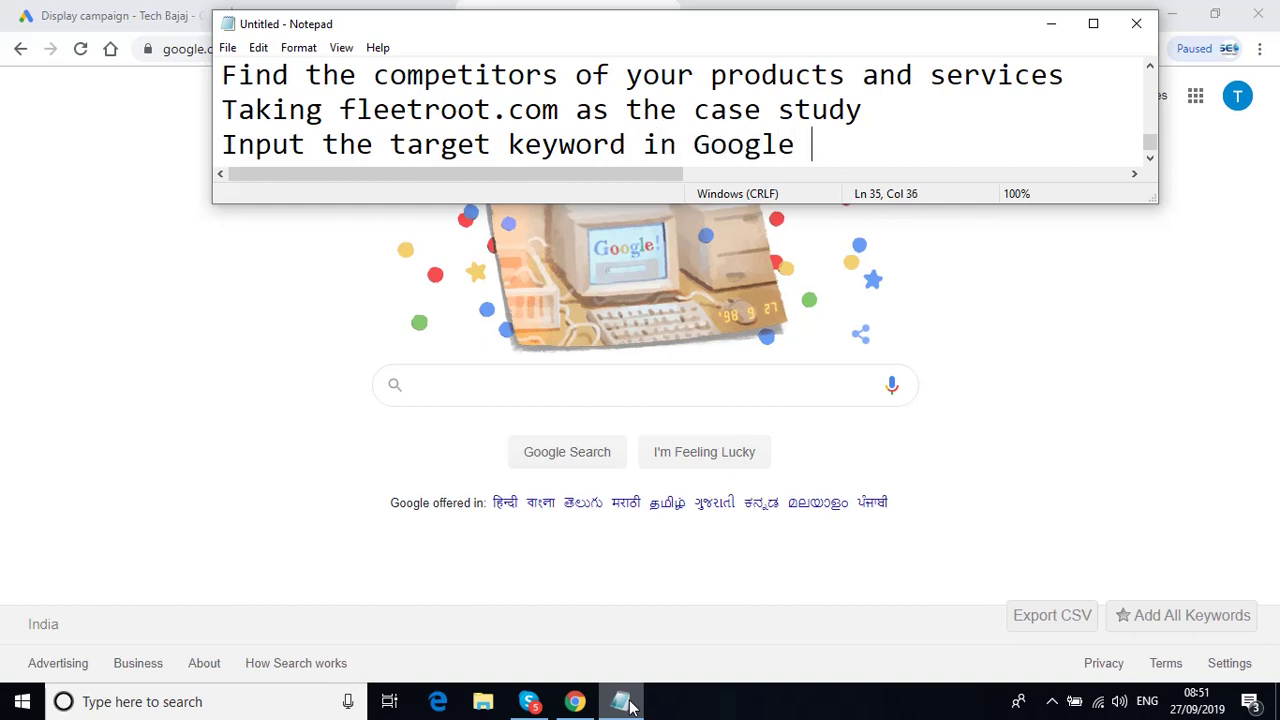
# - Switch from Notepad to the Google page and search for "school bus tracking system"
pyautogui.click(1051, 23)
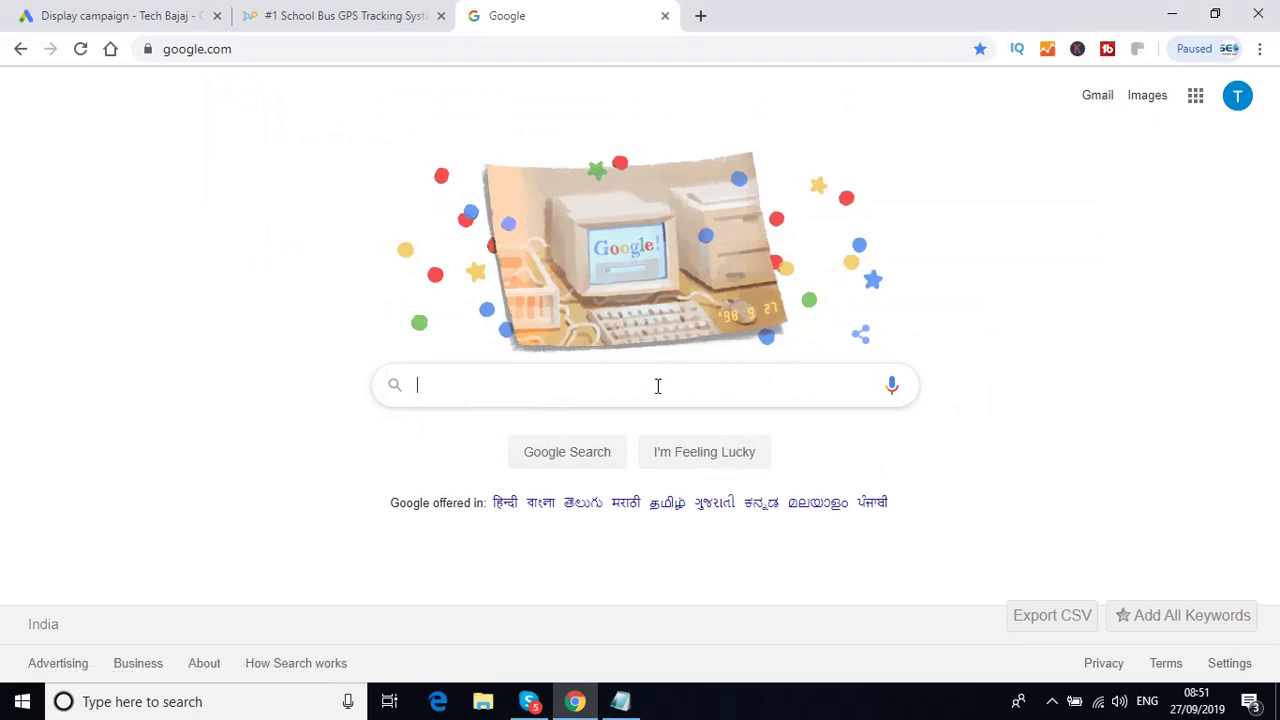
pyautogui.write('schoo')
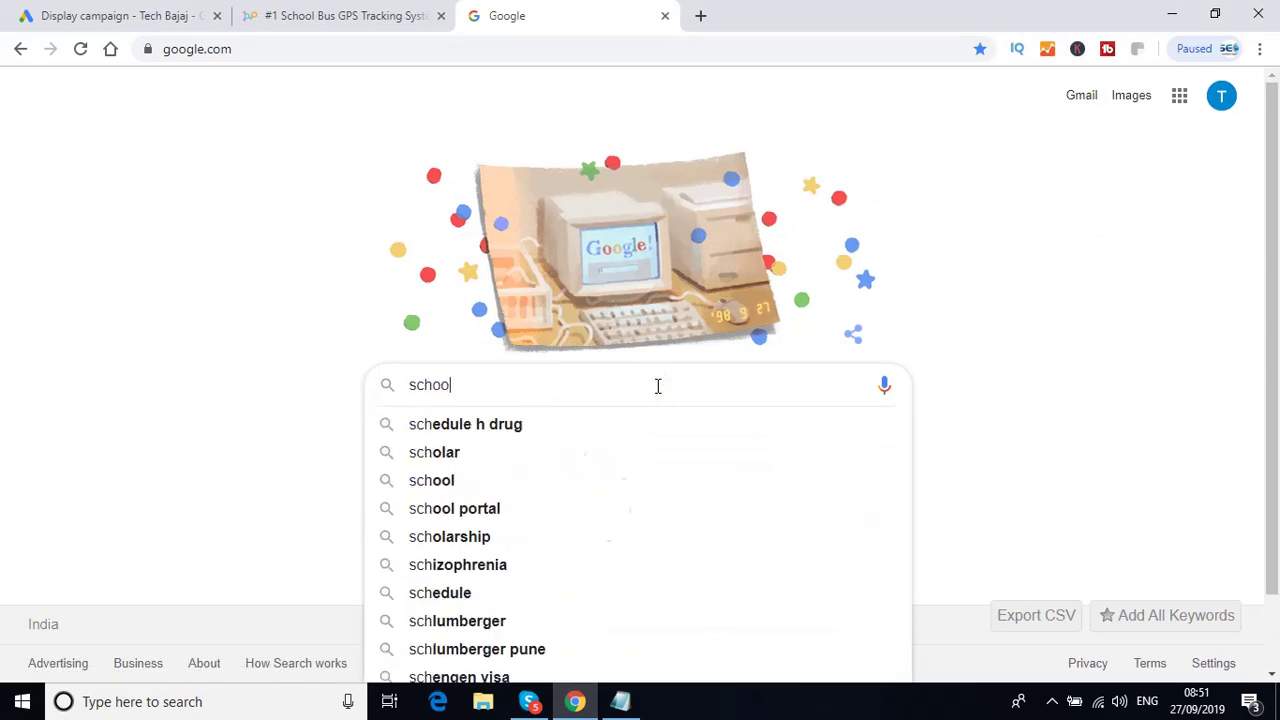
pyautogui.write('l bus tra')
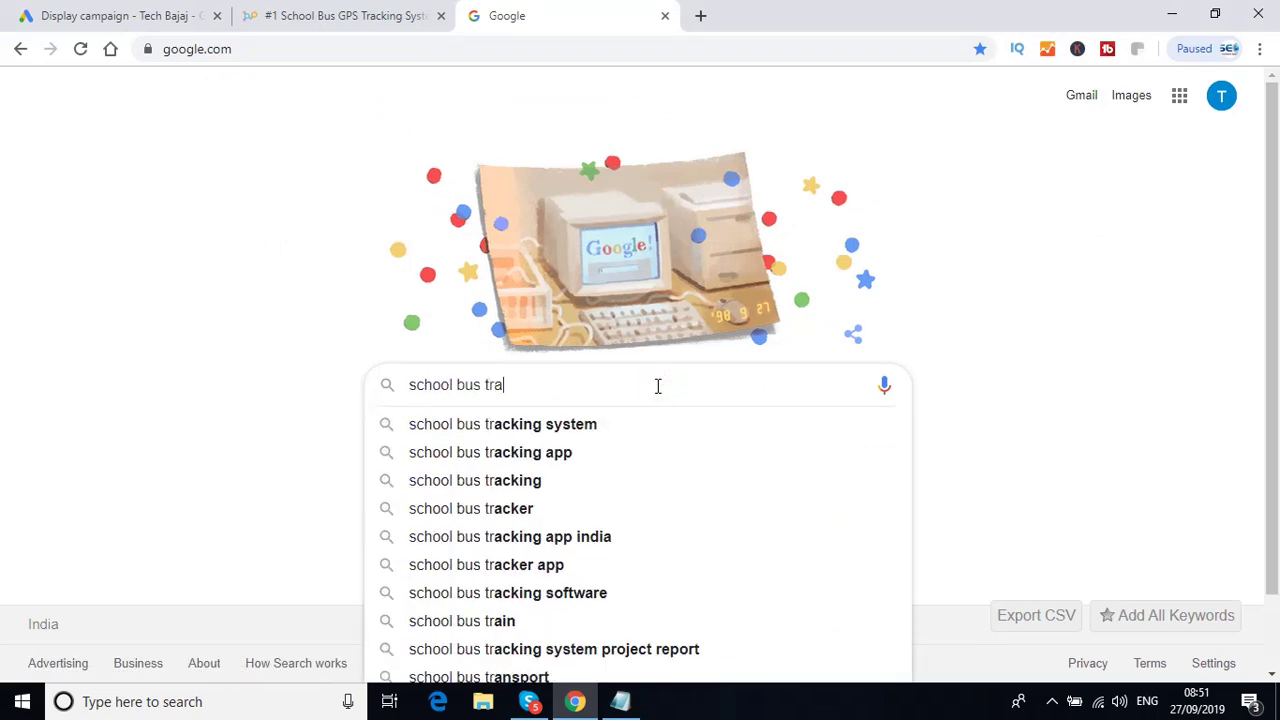
pyautogui.write('cking')
pyautogui.press('Down')
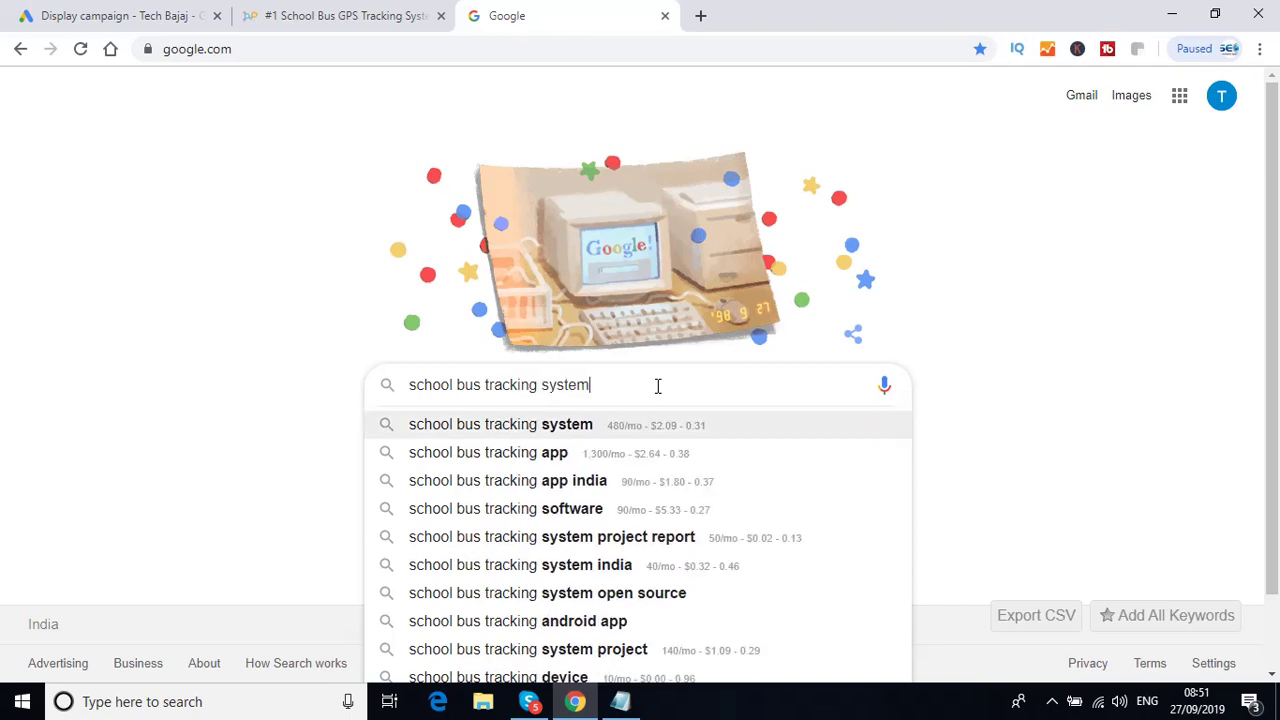
pyautogui.press('Return')
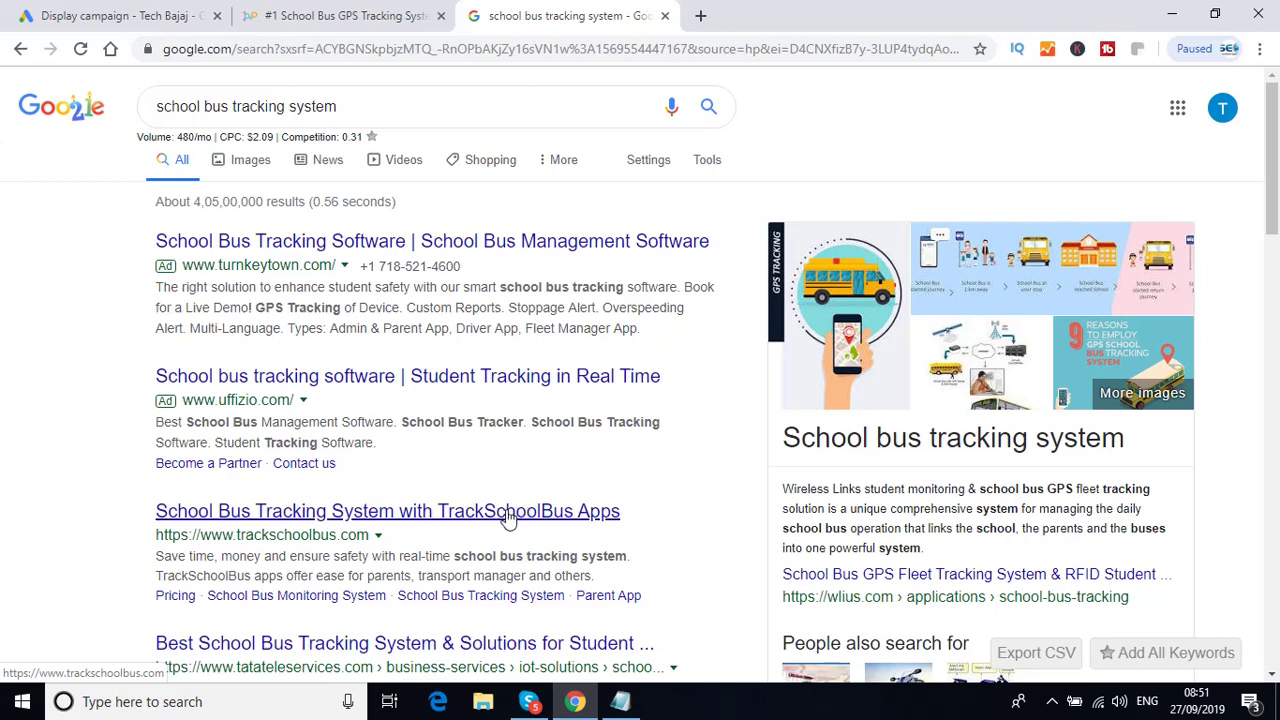
# - Open the TrackSchoolBus search result and copy the site's web address, trackschoolbus.com
pyautogui.click(509, 517)
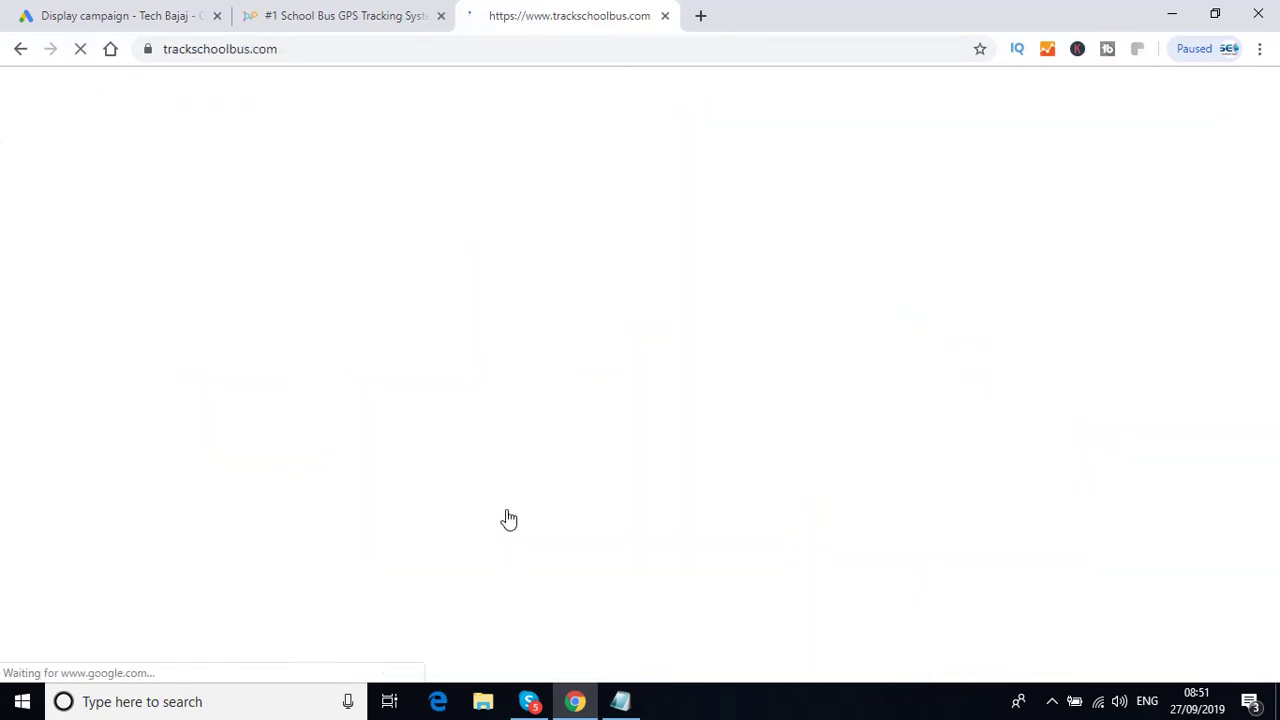
pyautogui.click(409, 49)
pyautogui.hotkey('ctrl', 'c')
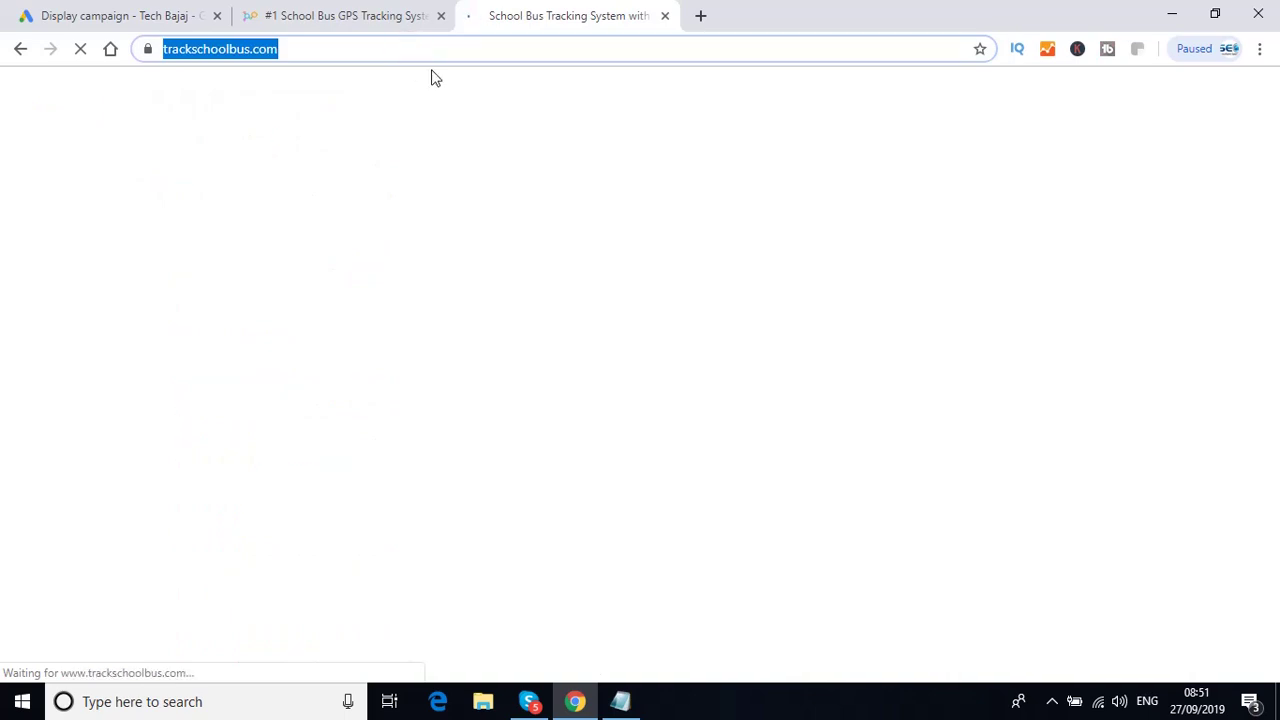
pyautogui.click(145, 11)
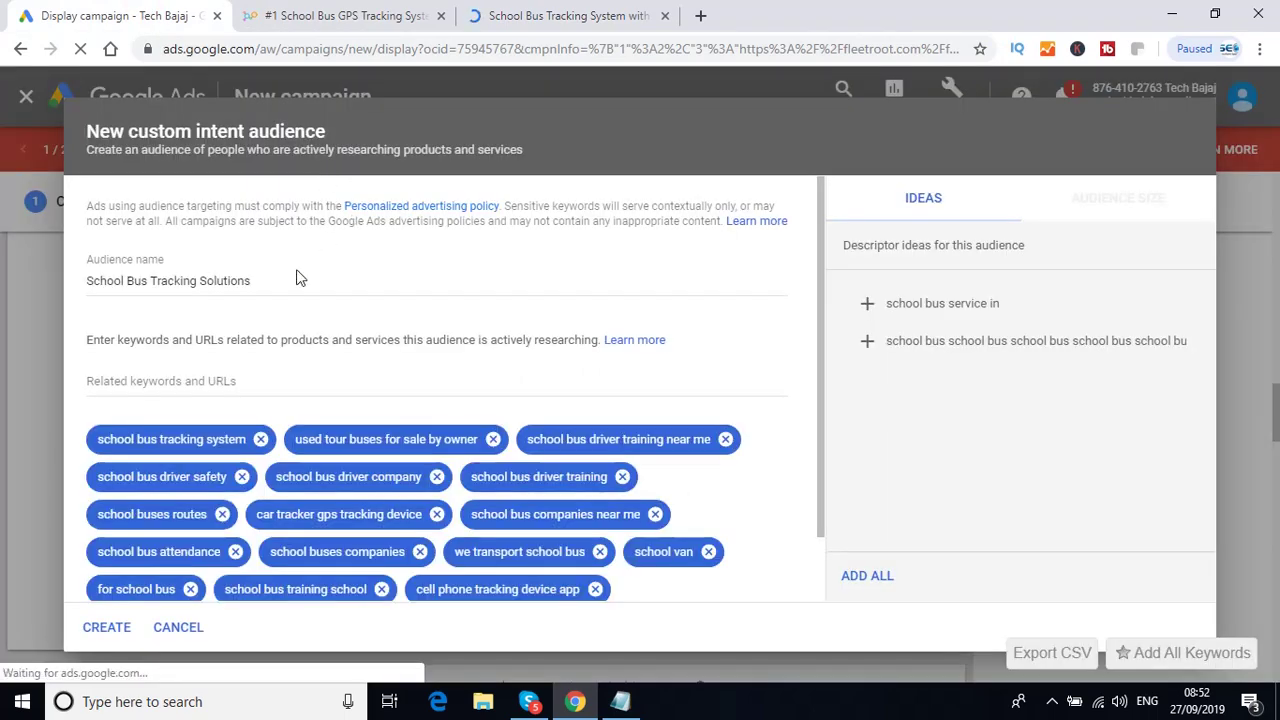
pyautogui.click(228, 378)
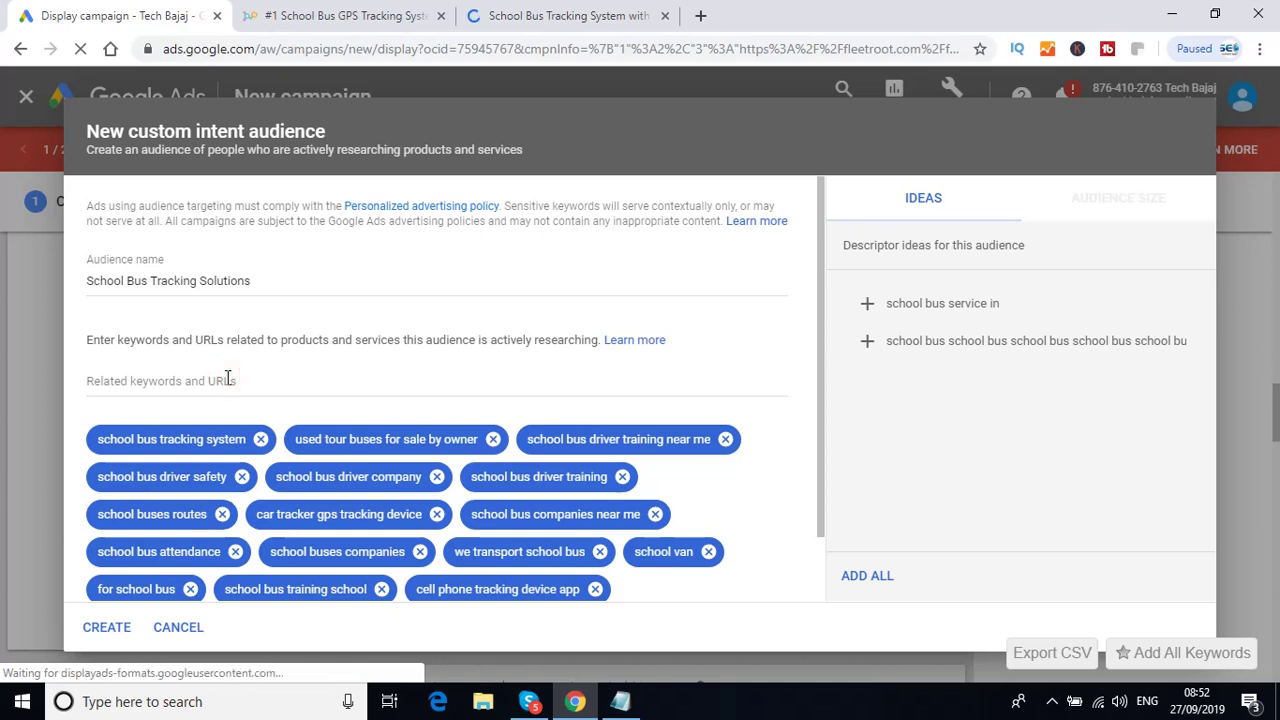
pyautogui.click(214, 382)
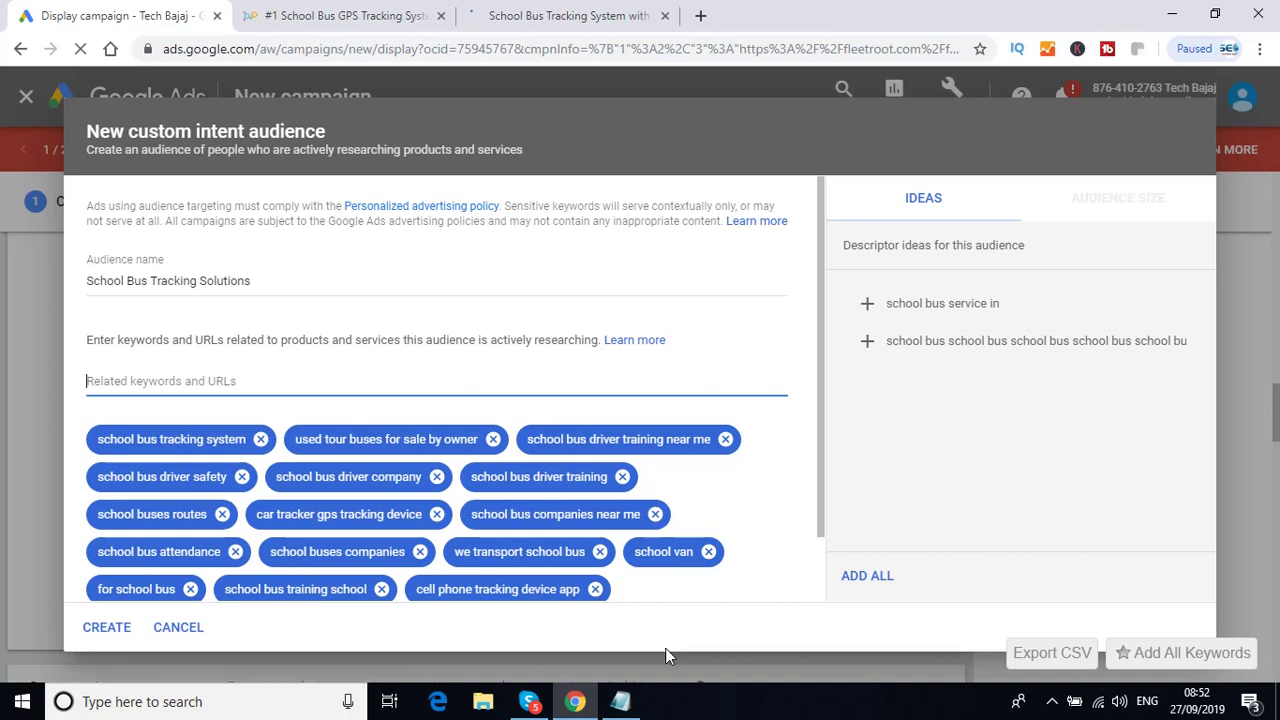
pyautogui.hotkey('ctrl', 'v')
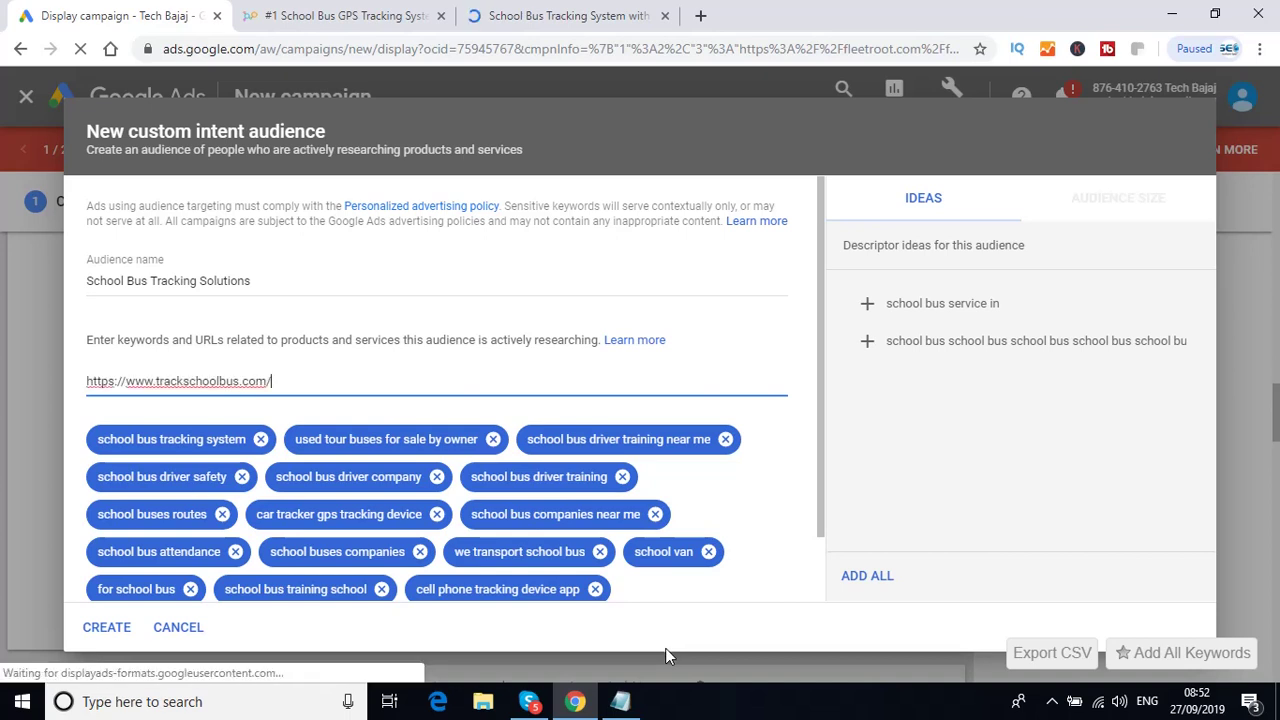
pyautogui.click(819, 449)
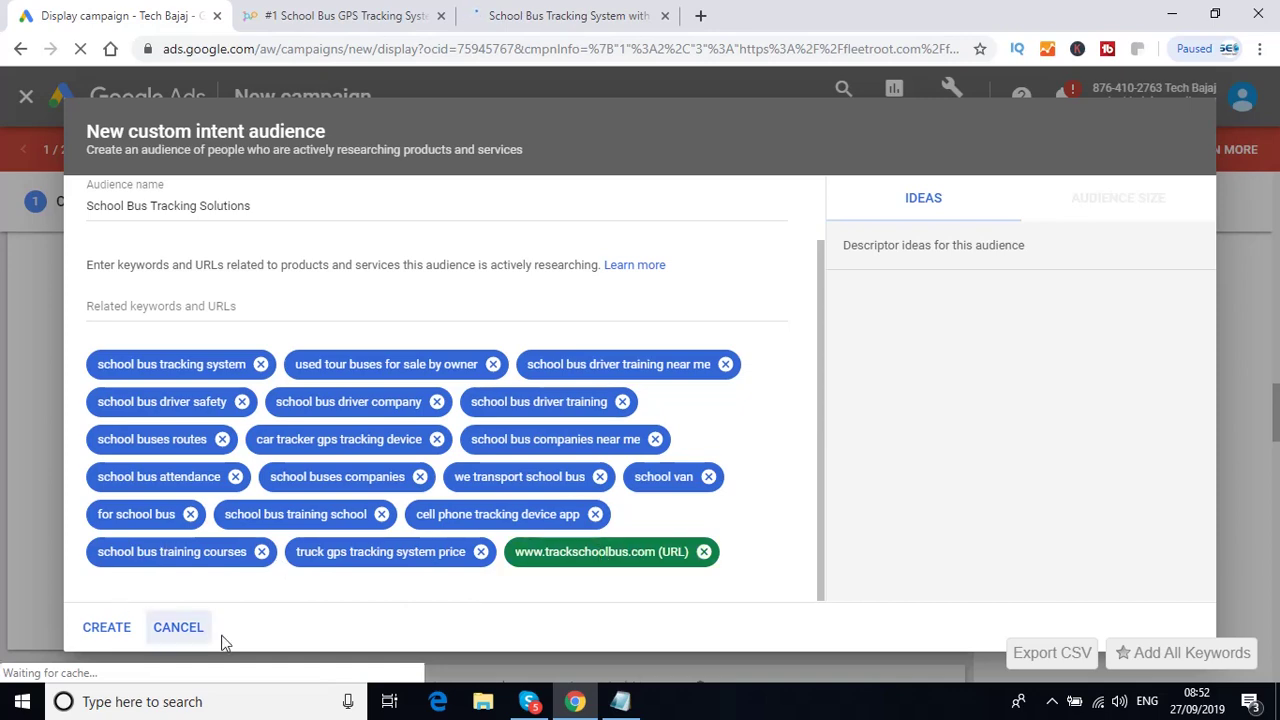
# - Switch to Notepad and, after a blank line, begin a new note with "Click on Cre"
pyautogui.click(620, 703)
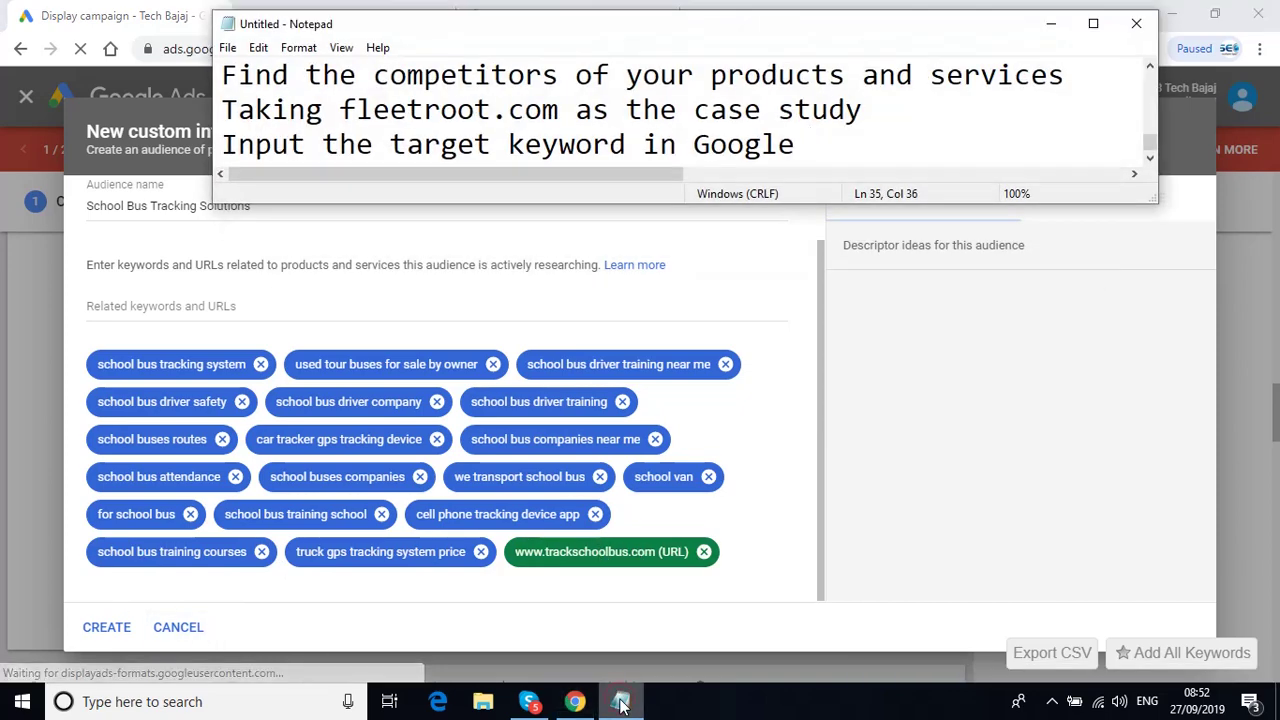
pyautogui.press('Return')
pyautogui.press('Return')
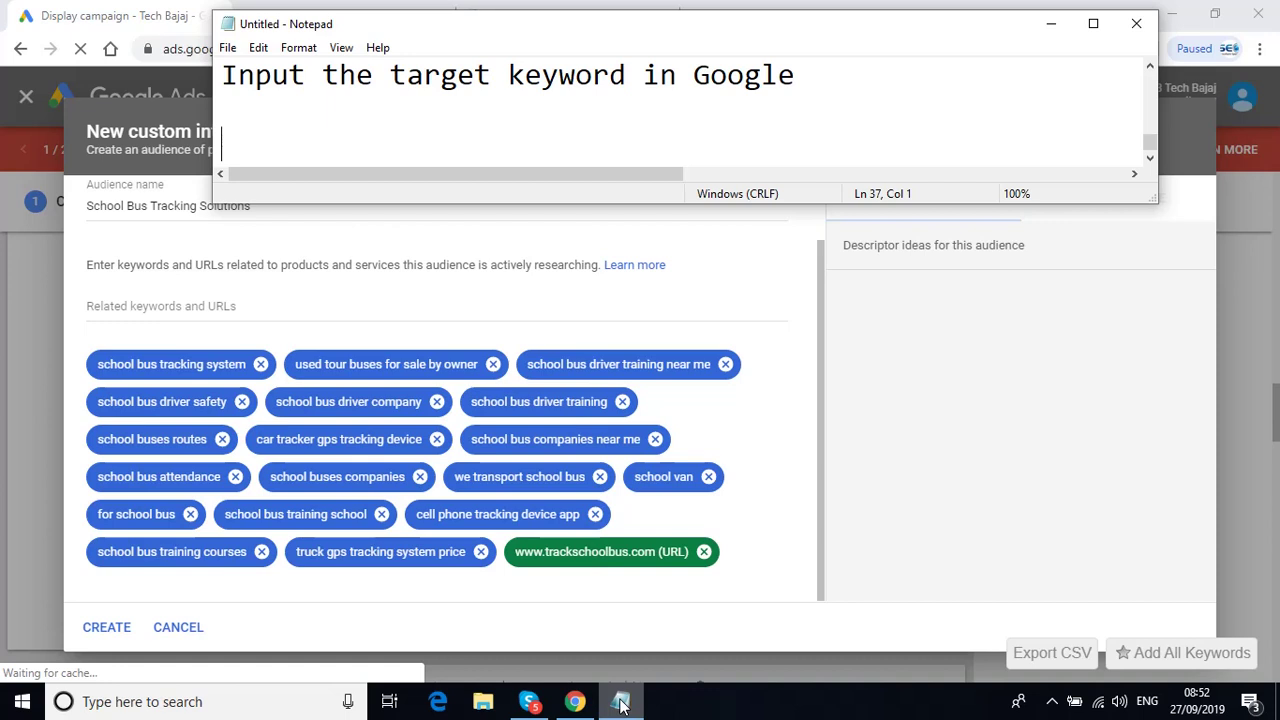
pyautogui.write('Click ')
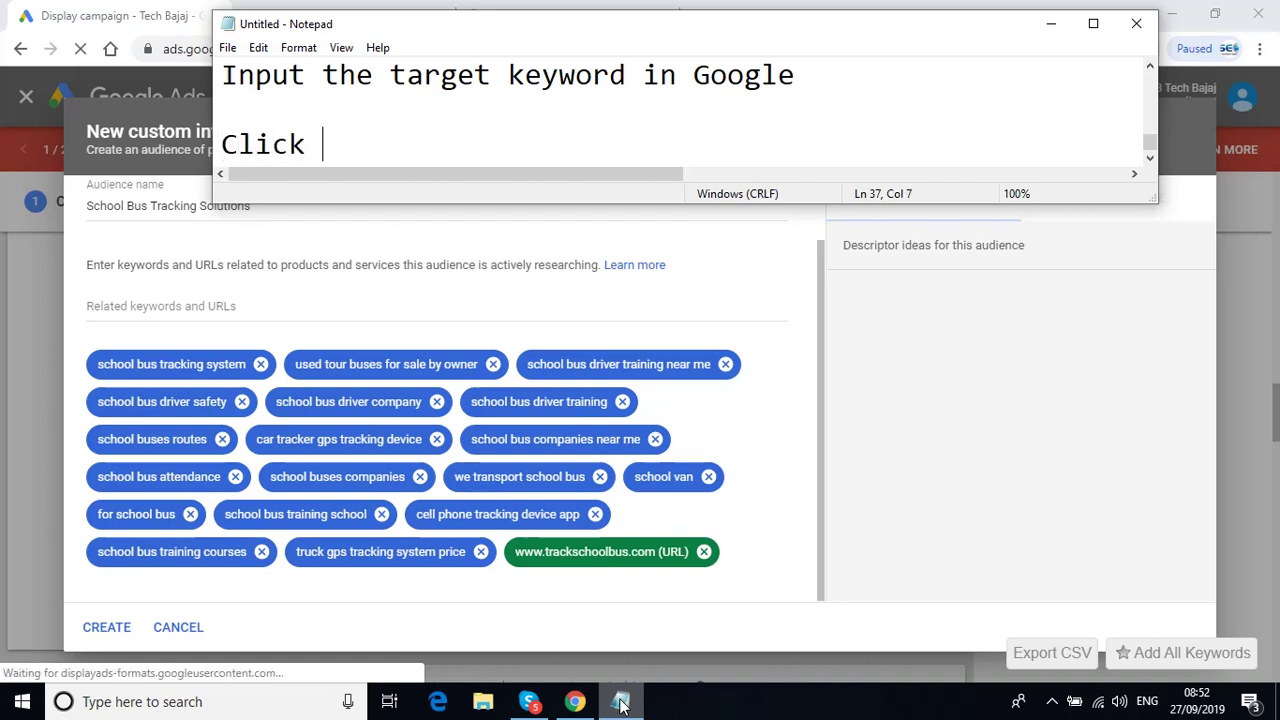
pyautogui.write('on Cre')
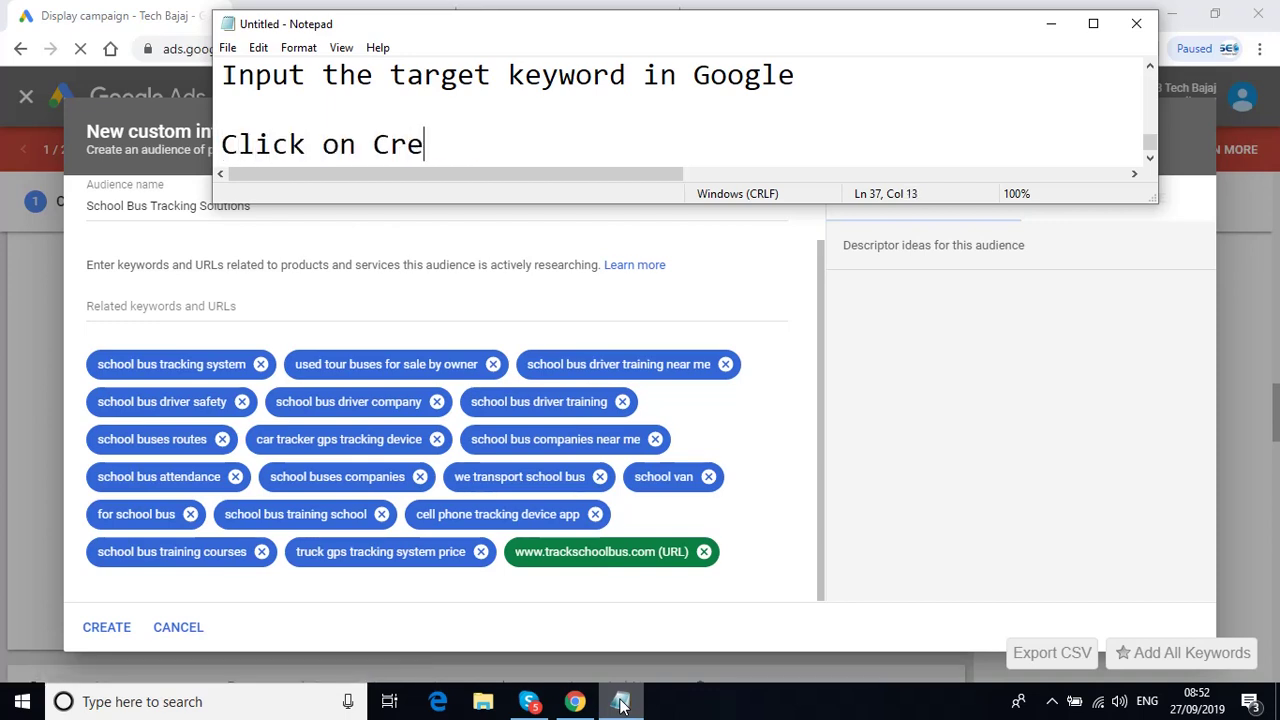
# - Complete the note line "Click on Create" and create the School Bus Tracking Solutions custom intent audience in Google Ads
pyautogui.write('ate')
pyautogui.click(120, 622)
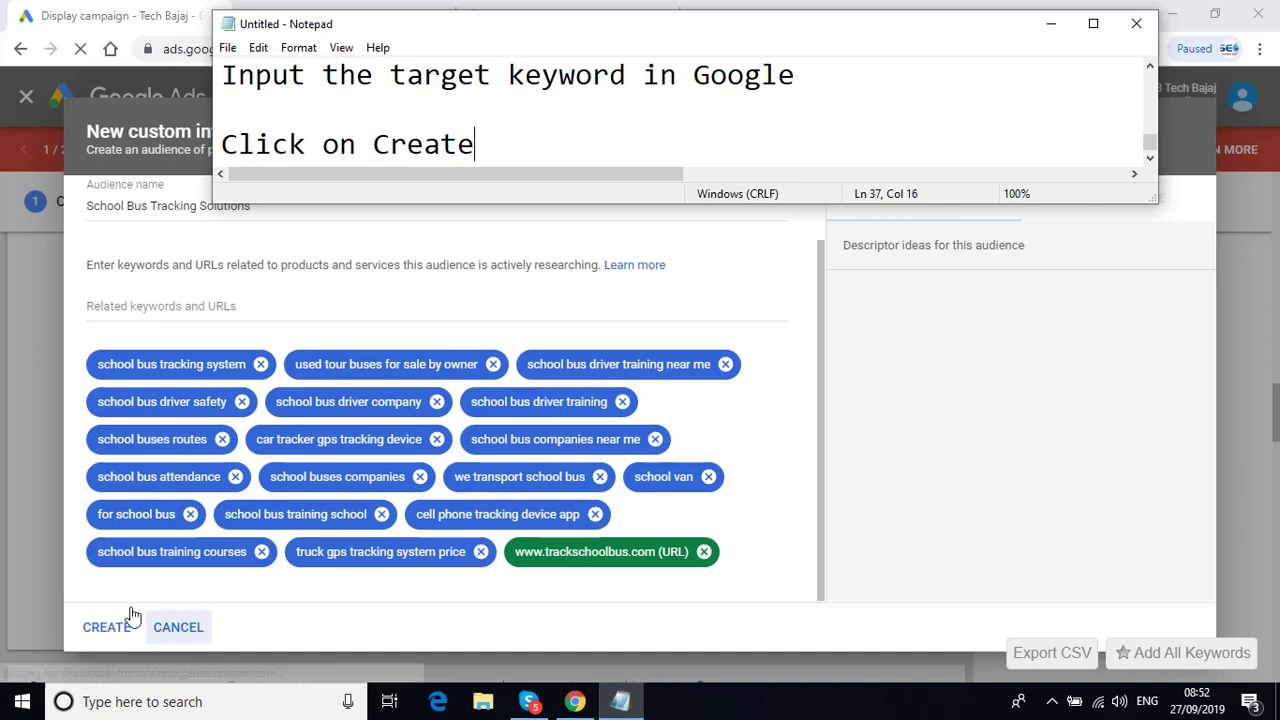
pyautogui.click(101, 633)
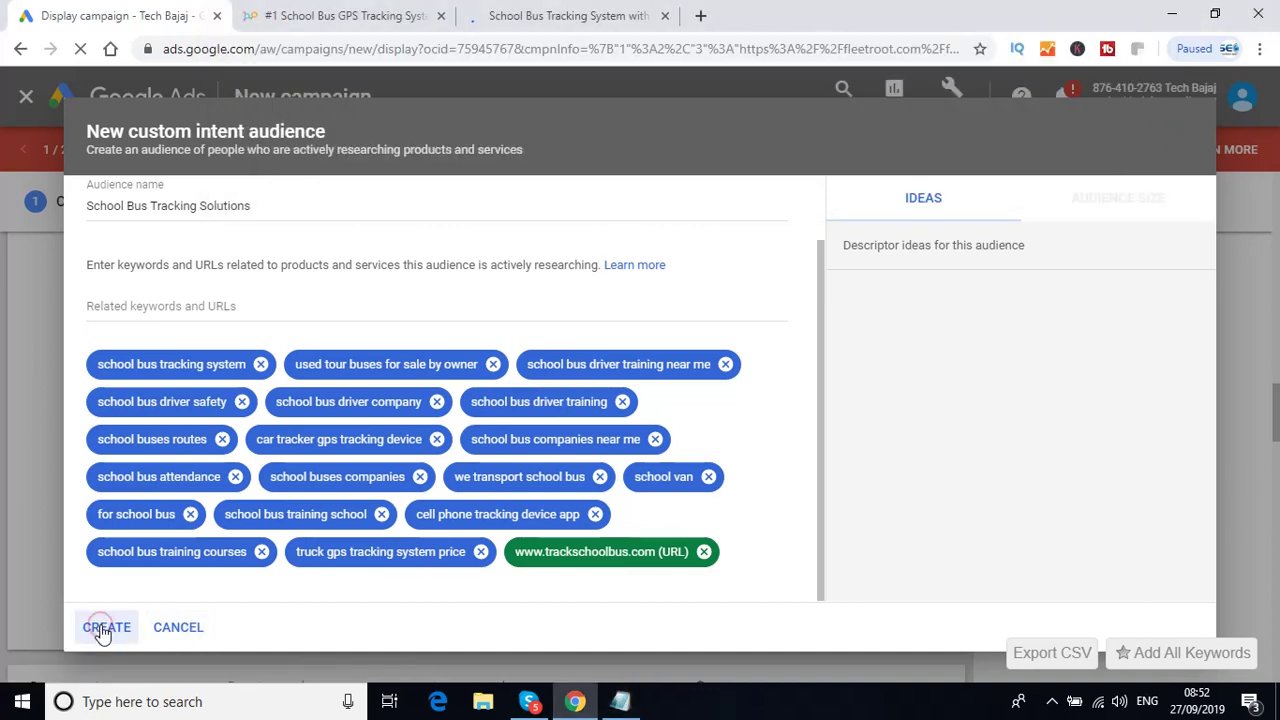
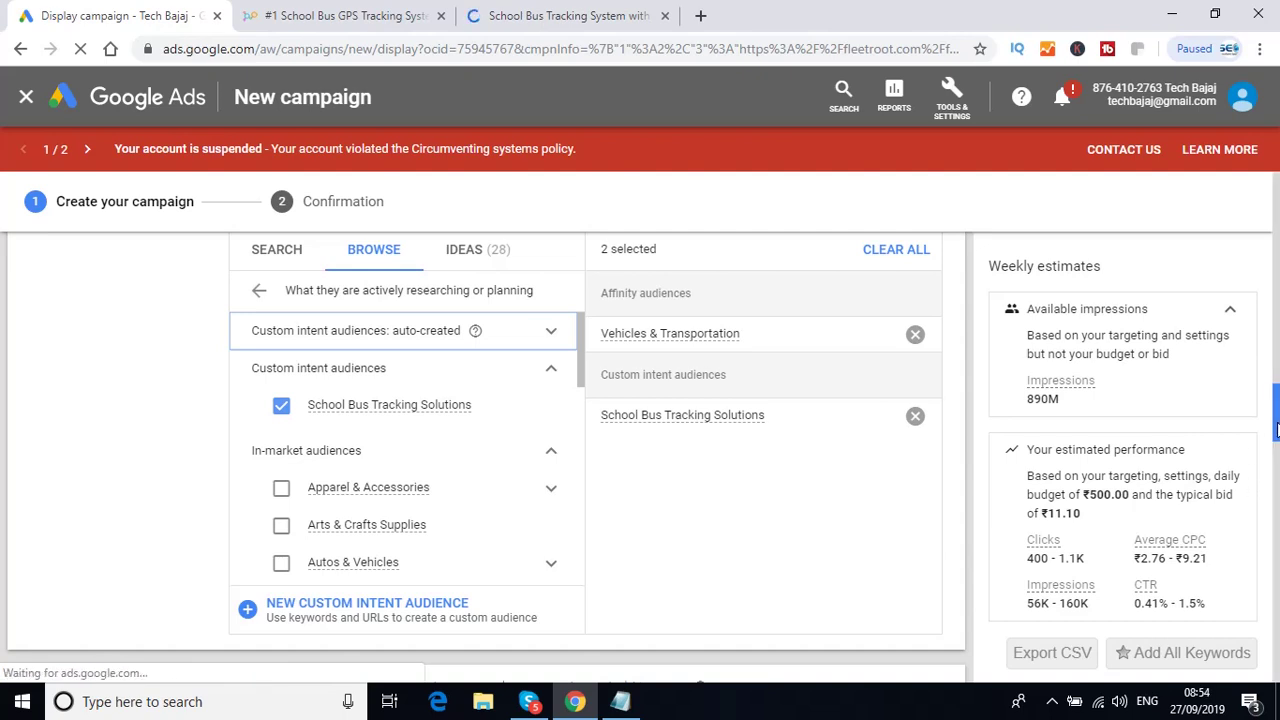
# - Open the Demographics targeting settings and exclude the Unknown gender group
pyautogui.moveTo(1276, 428); pyautogui.dragTo(1276, 462)
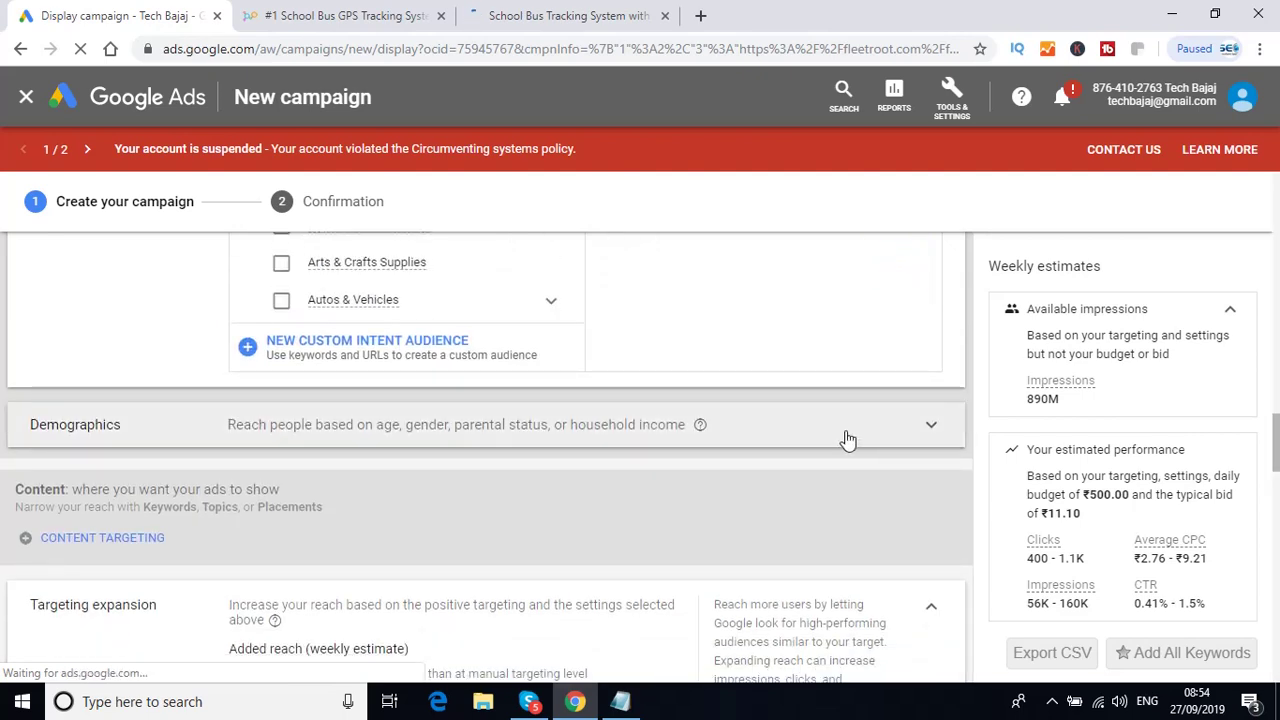
pyautogui.click(930, 428)
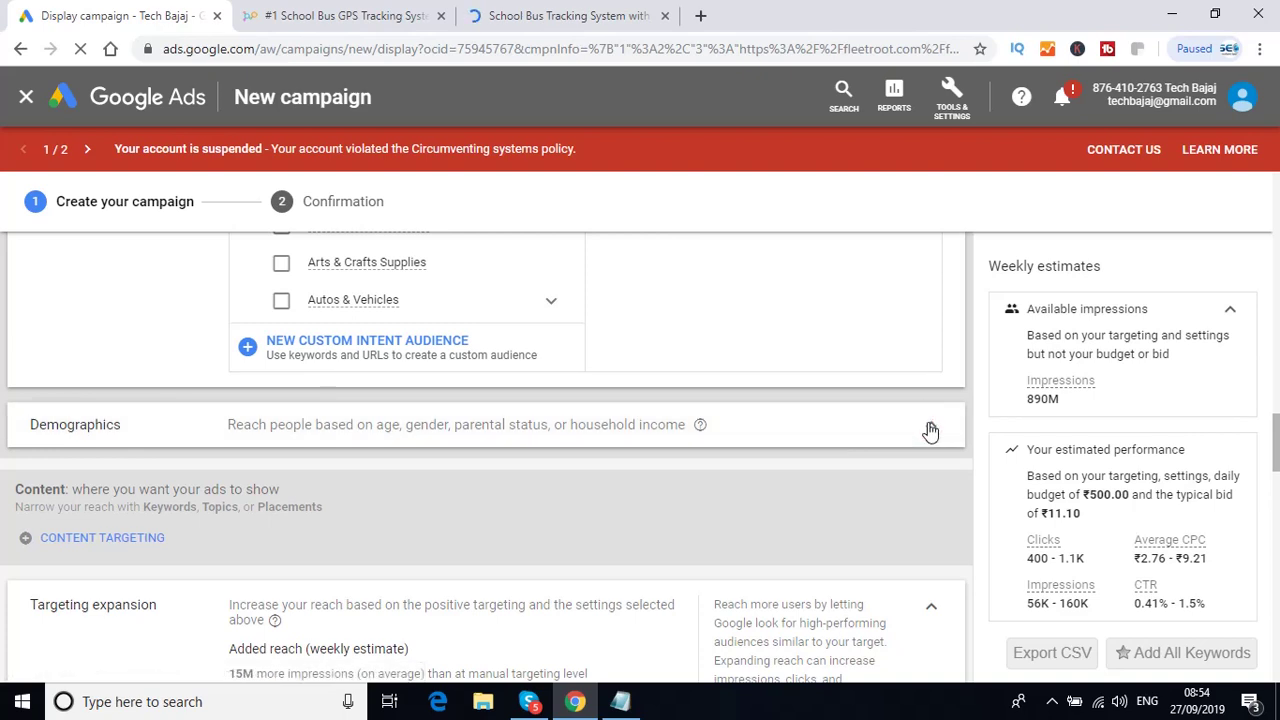
pyautogui.click(930, 430)
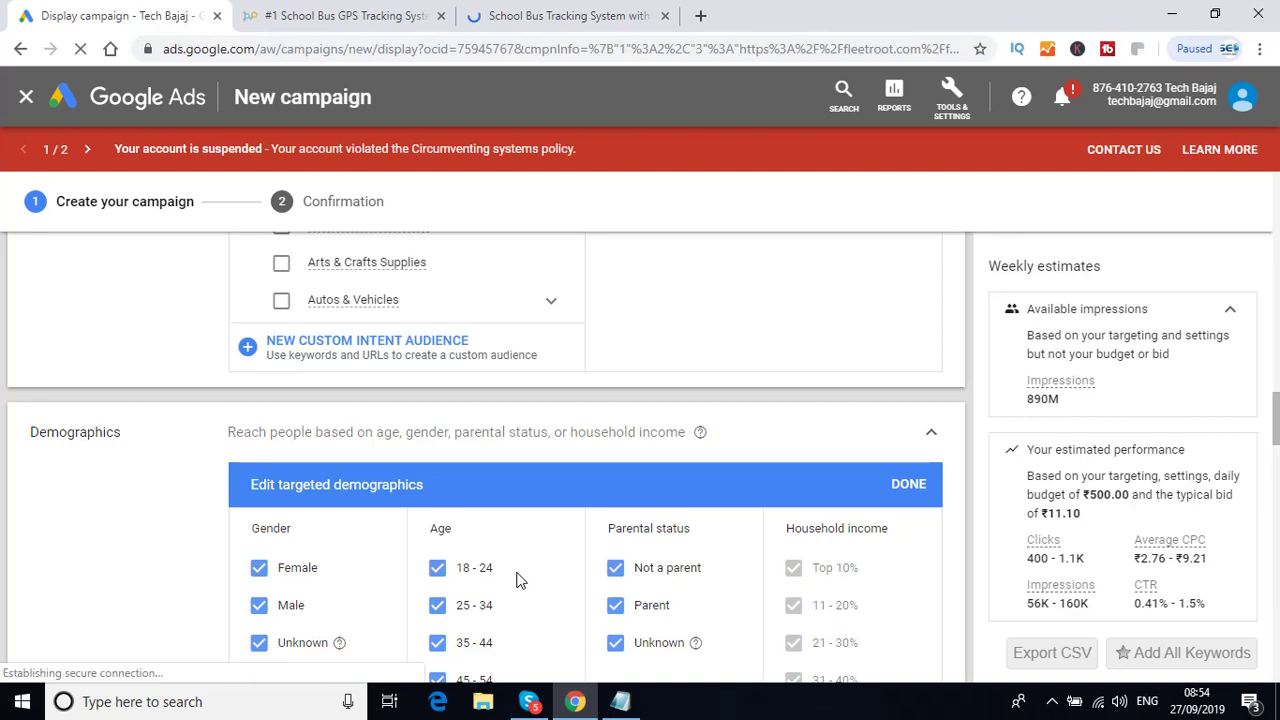
pyautogui.click(259, 645)
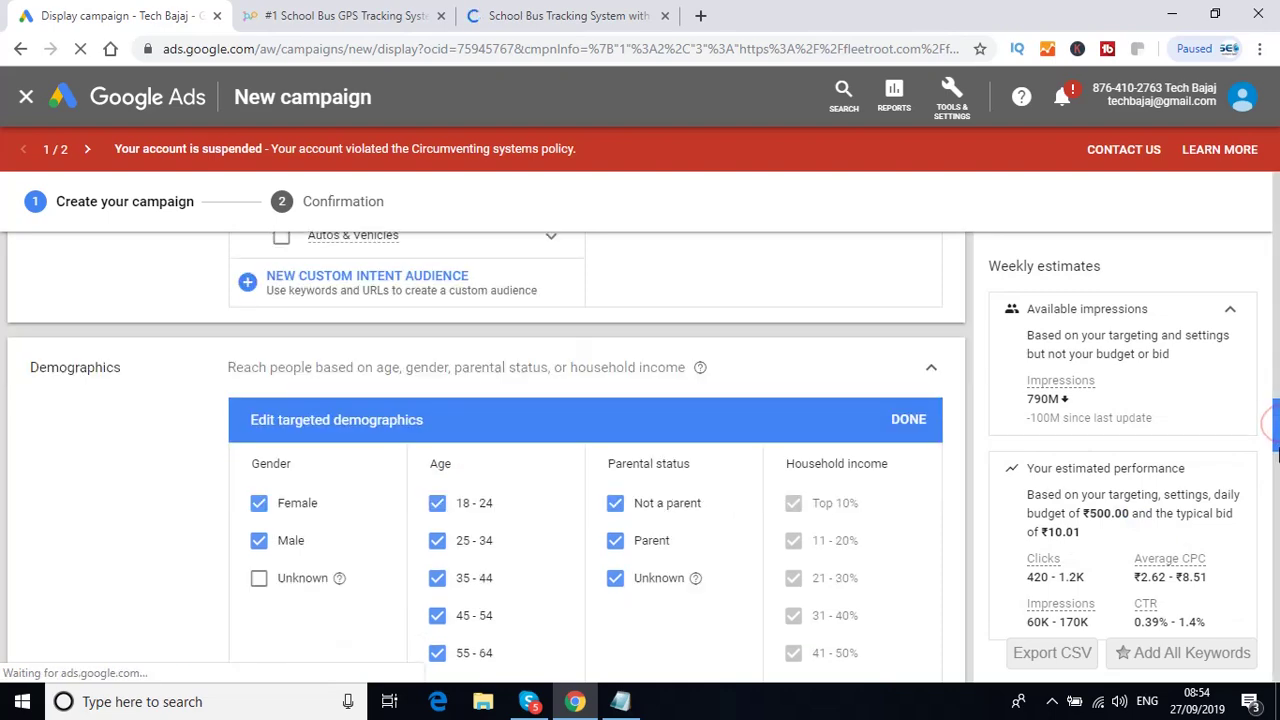
# - Exclude the 18 - 24, 65+ and Unknown age groups, and restrict parental status to Parent only
pyautogui.scroll(-3, 840, 360)
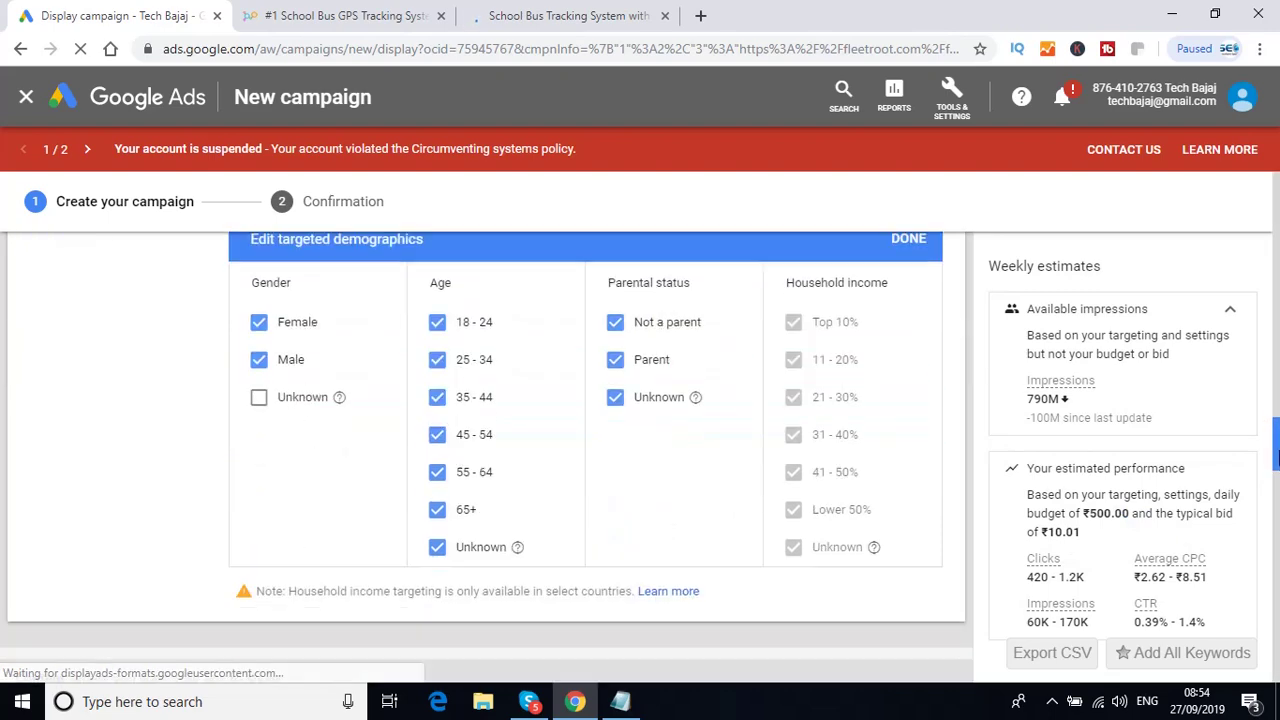
pyautogui.click(437, 324)
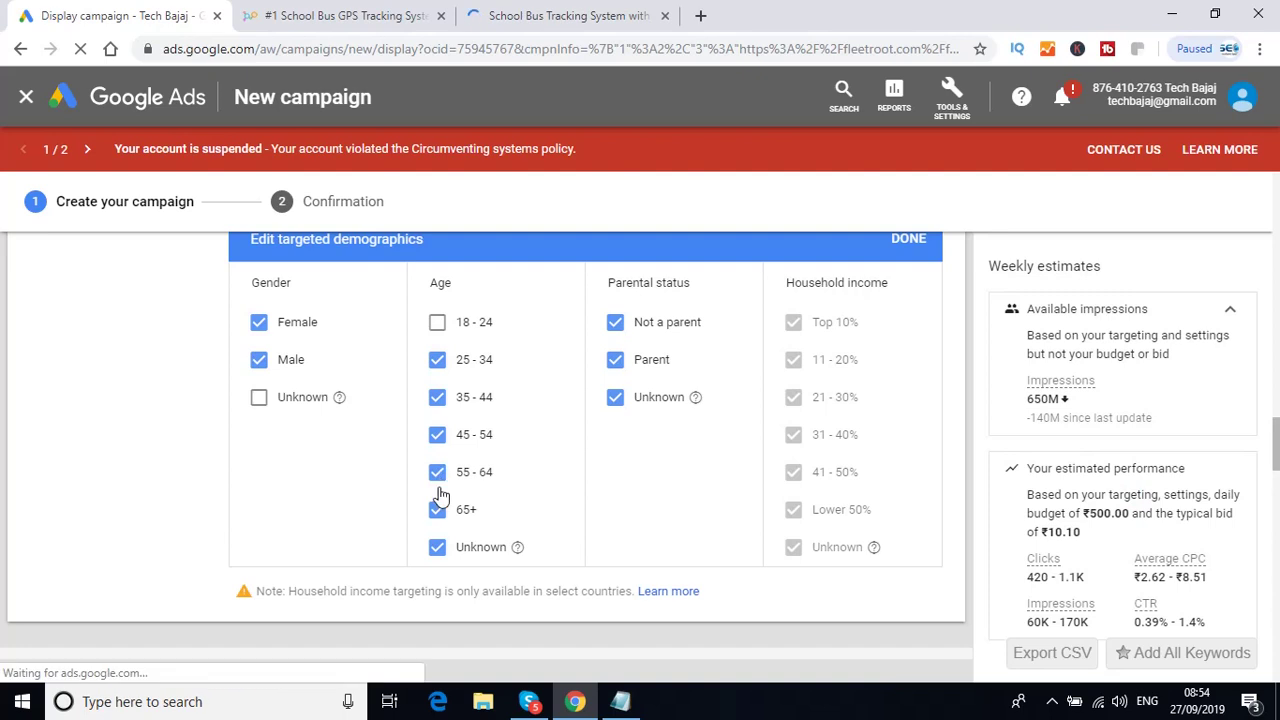
pyautogui.click(438, 511)
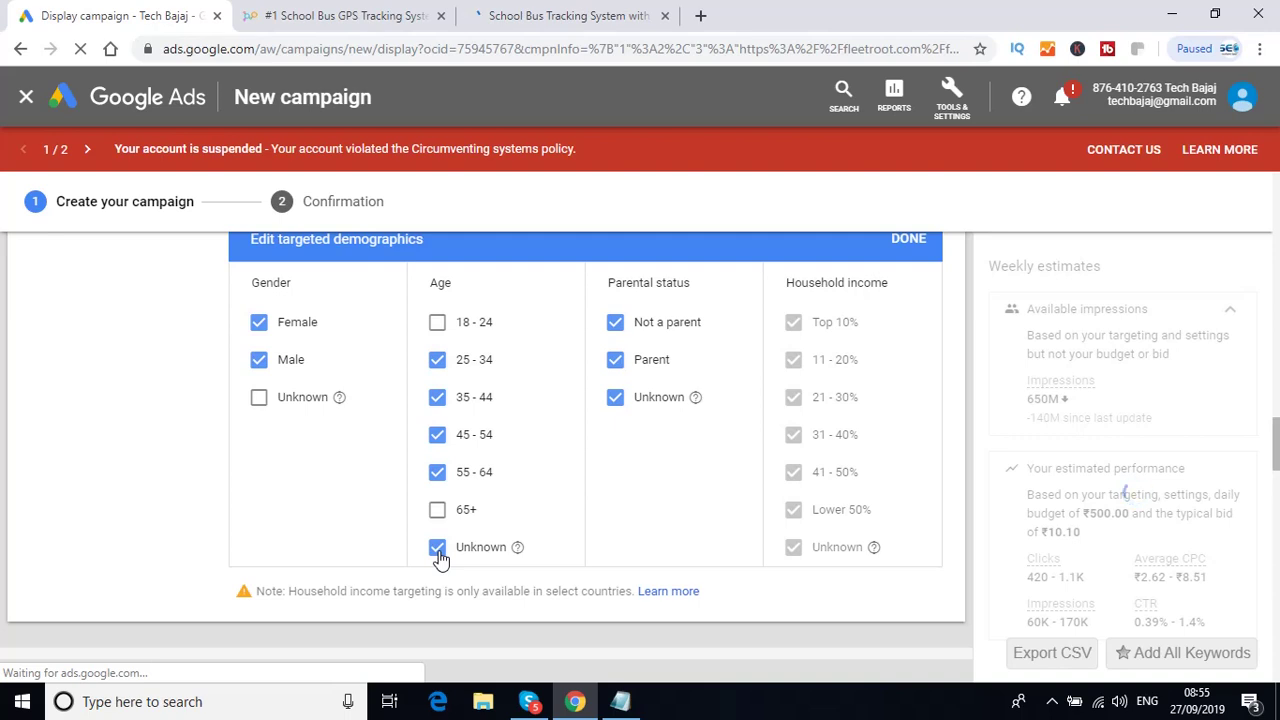
pyautogui.click(440, 555)
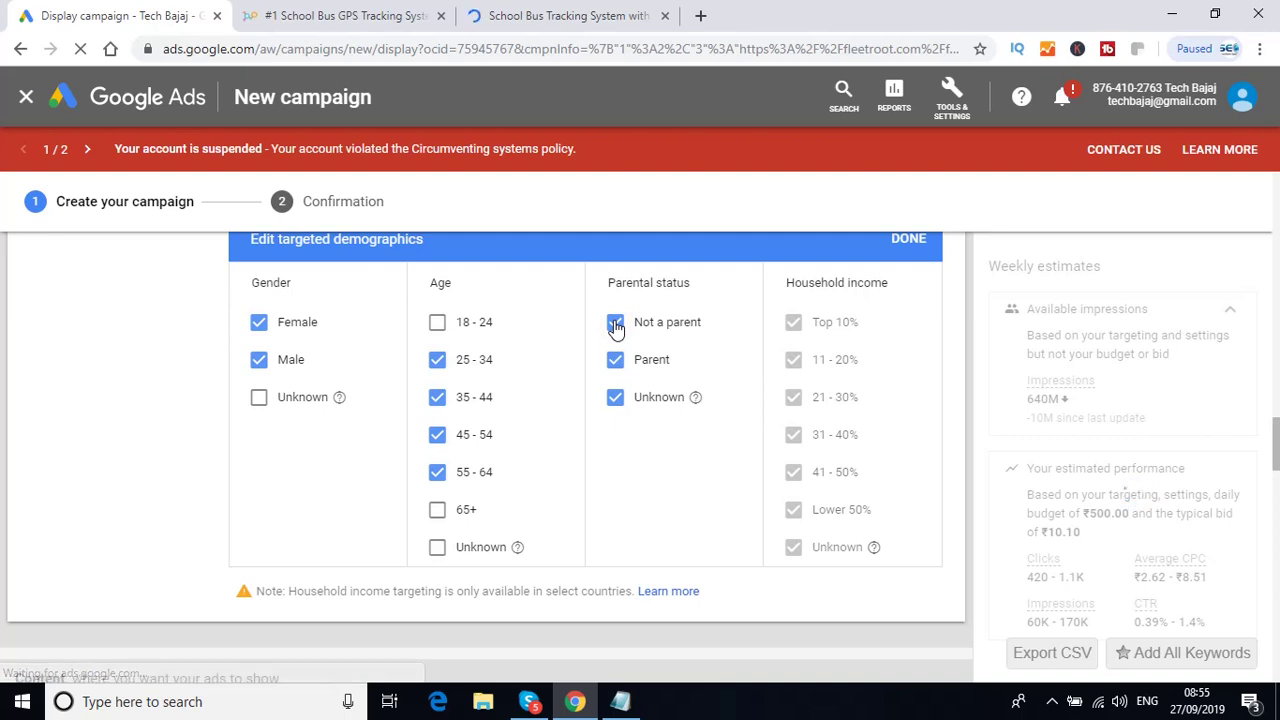
pyautogui.click(615, 326)
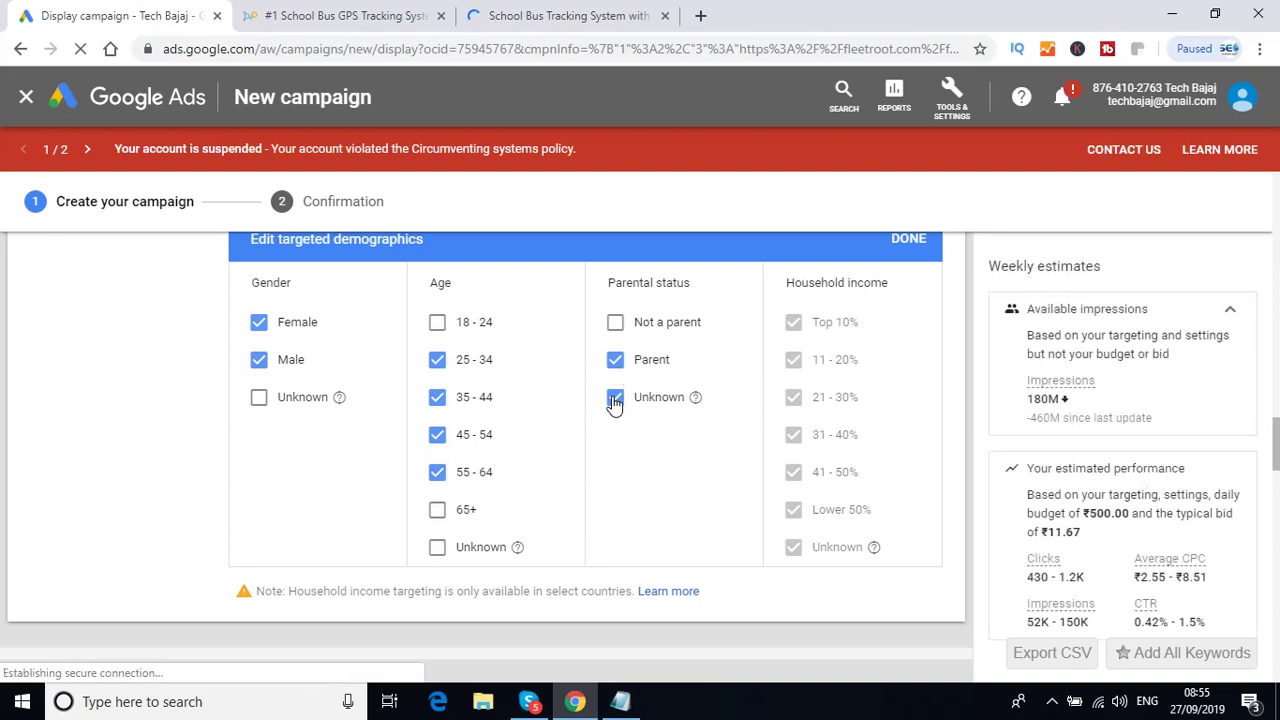
pyautogui.click(615, 399)
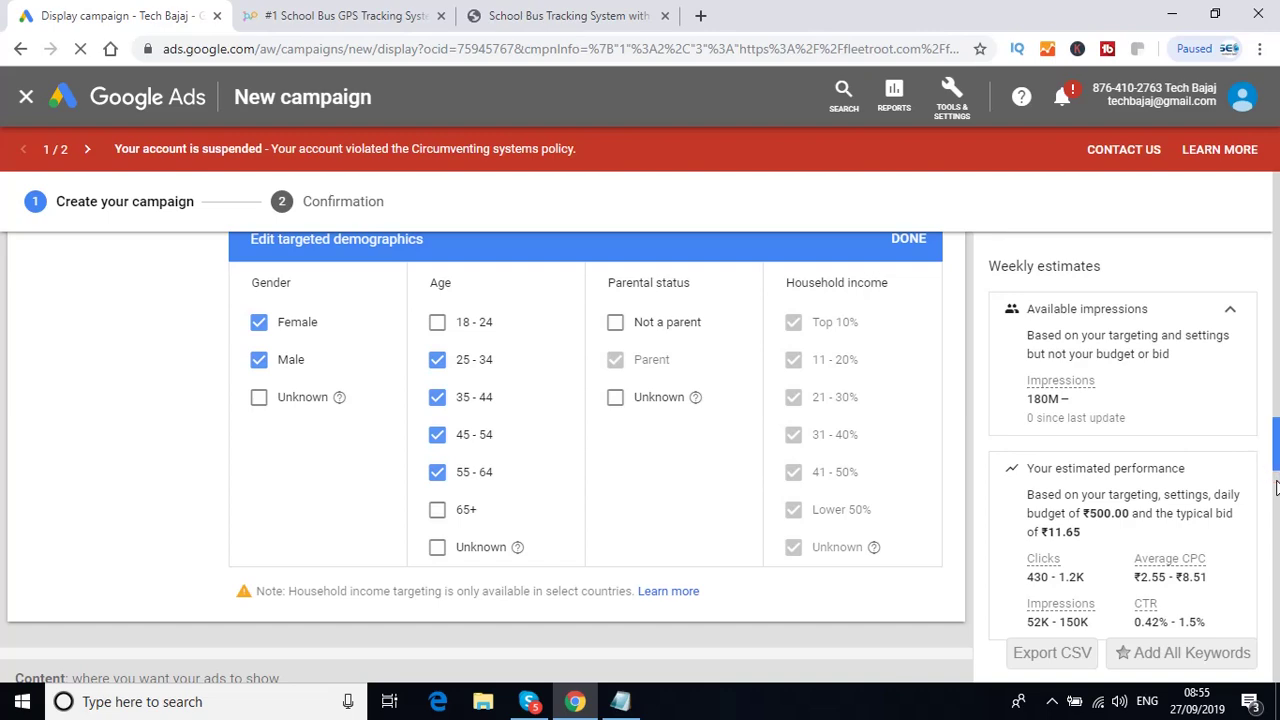
# - With the campaign's Targeting expansion section in view, add the line "Let us see what is targeting expansion" to the Notepad notes
pyautogui.scroll(-1, 1276, 503)
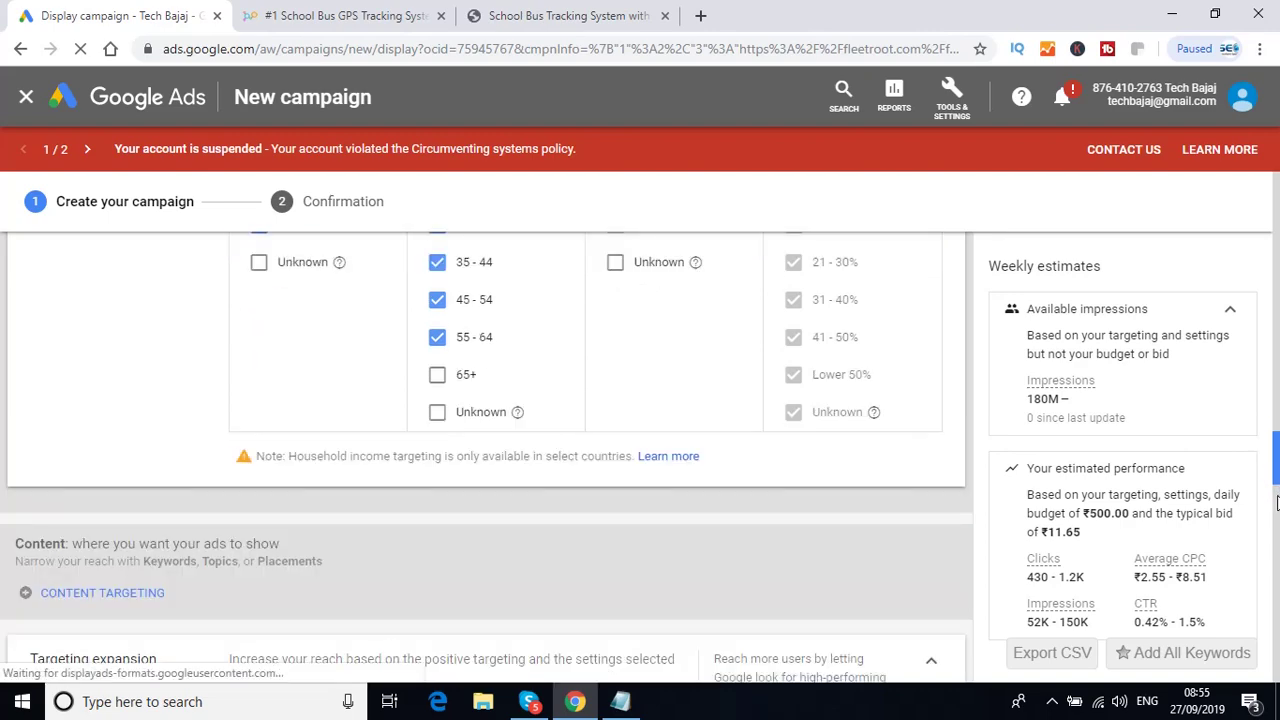
pyautogui.scroll(-2, 1277, 503)
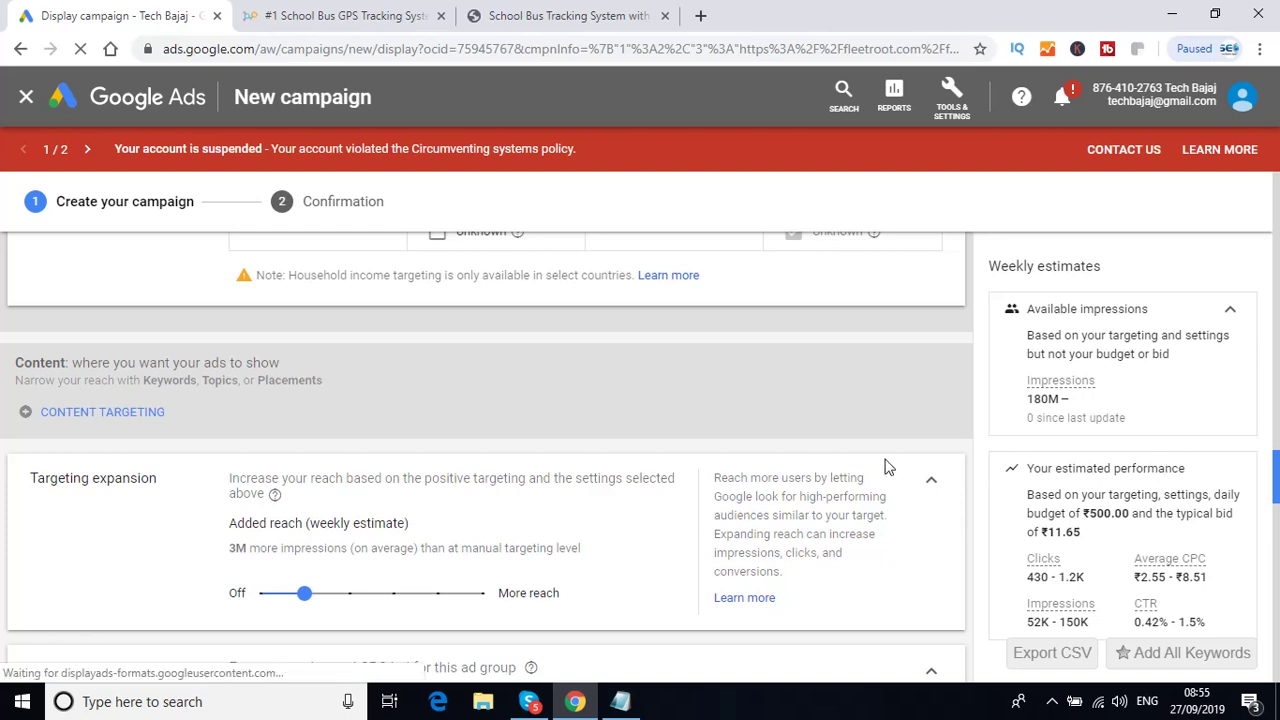
pyautogui.click(622, 702)
pyautogui.press('Return')
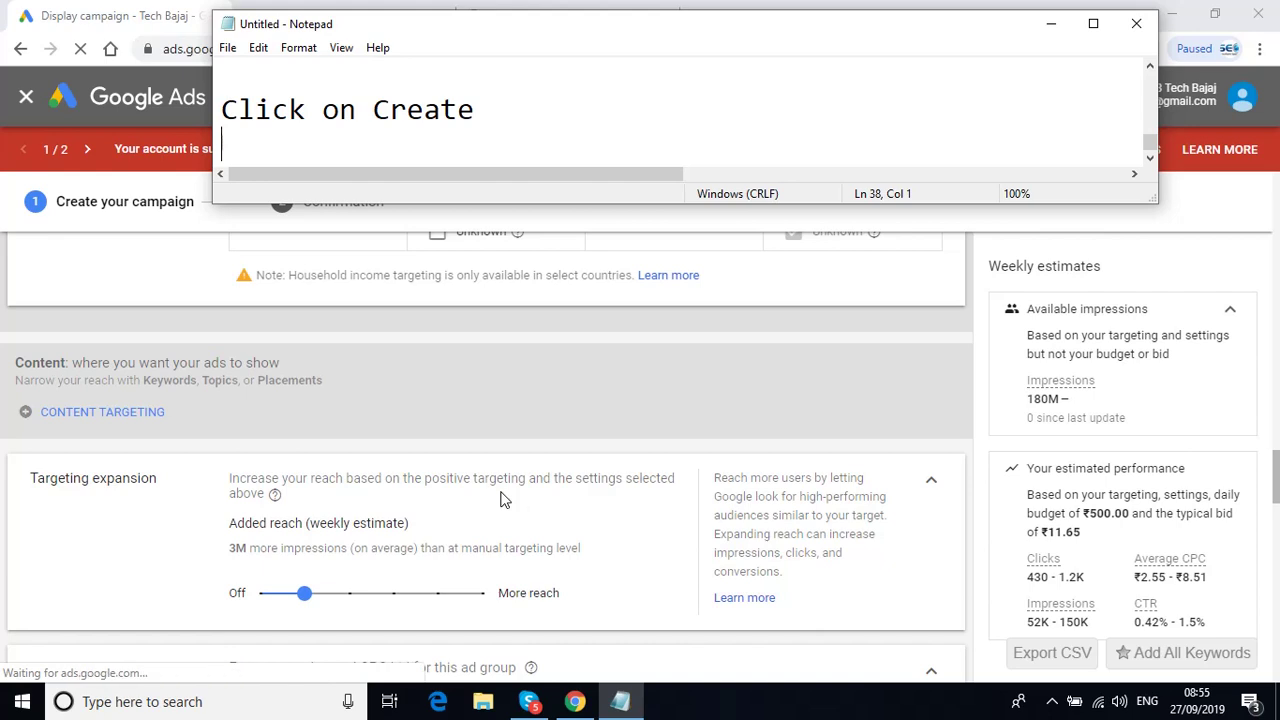
pyautogui.press('Return')
pyautogui.write('Let us ')
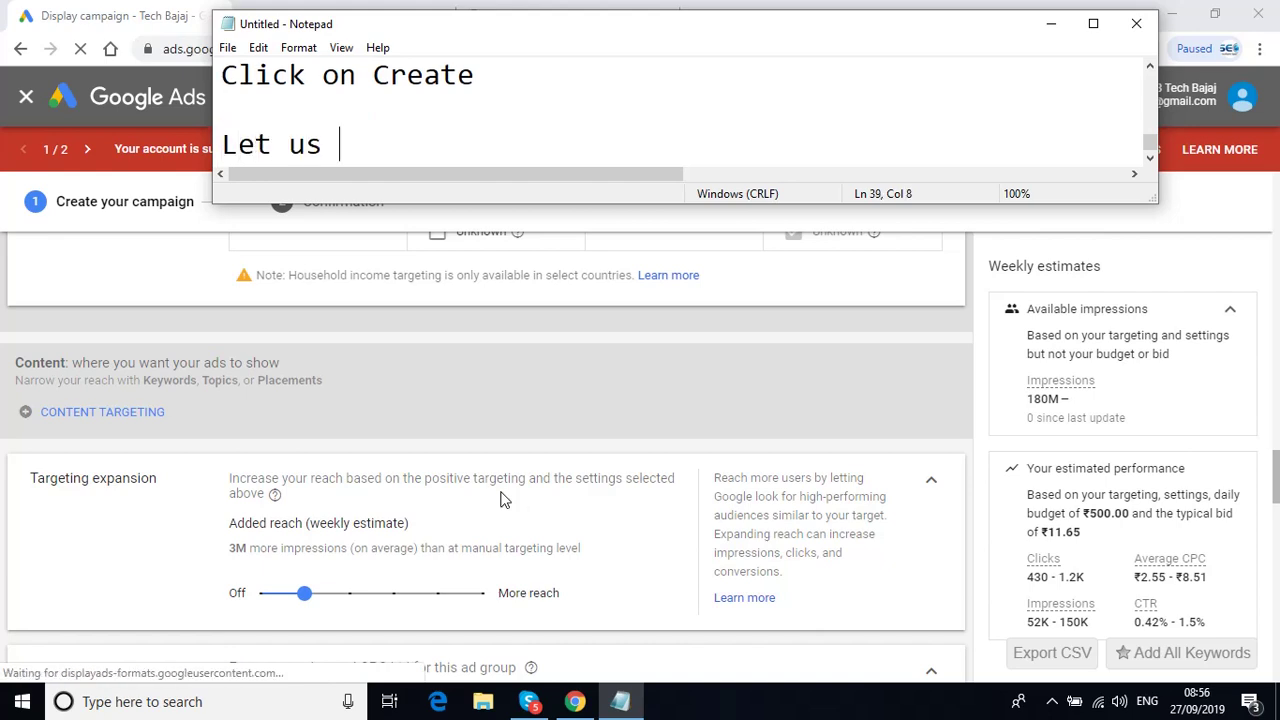
pyautogui.write('see what')
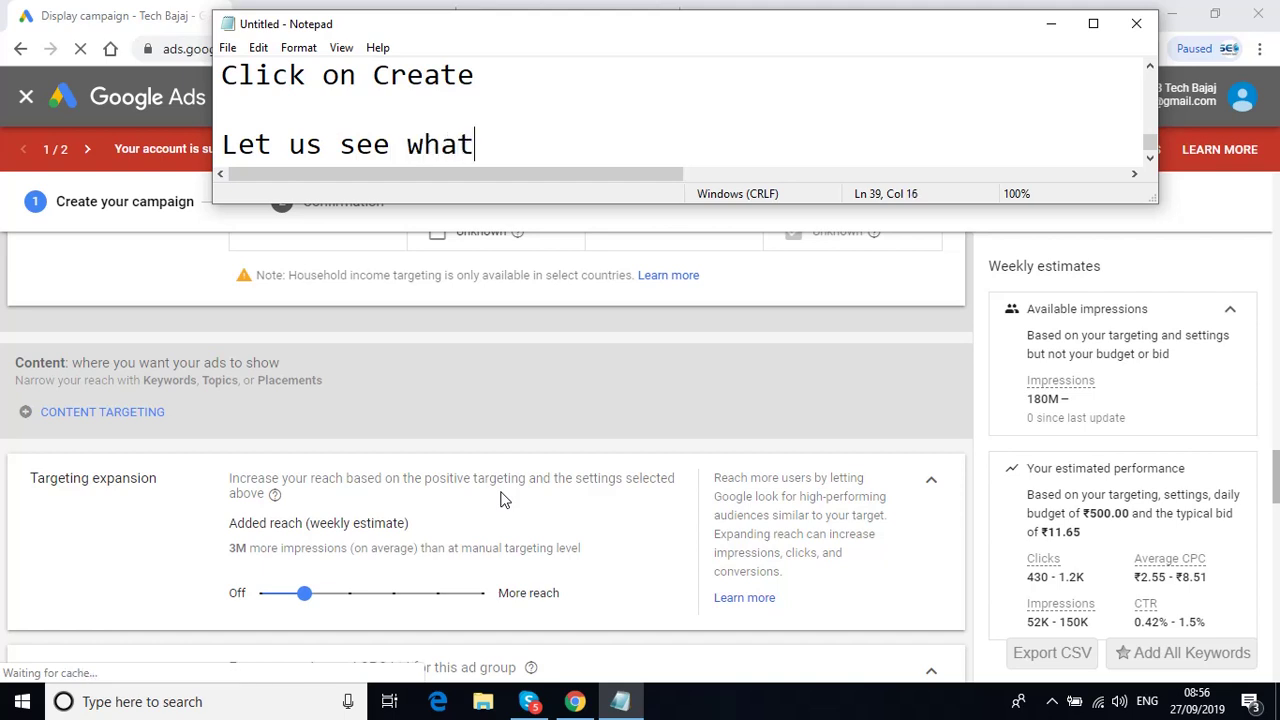
pyautogui.write(' is targetu')
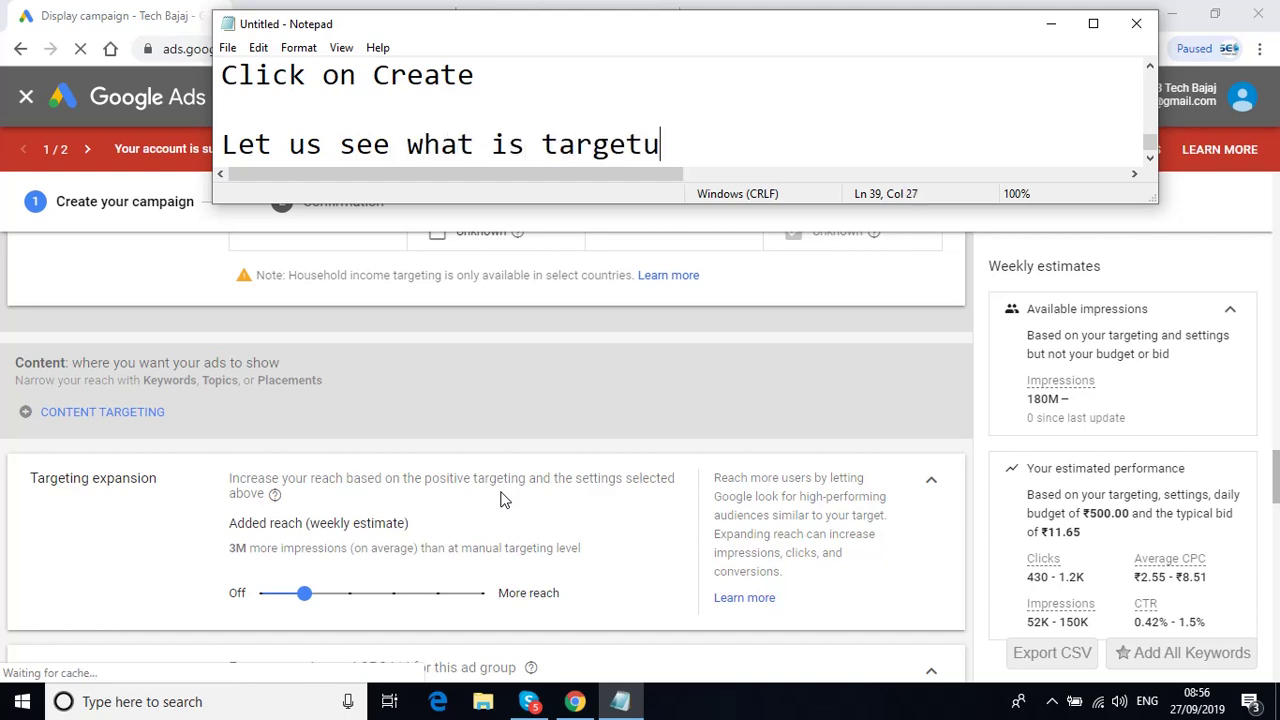
pyautogui.write('bg')
pyautogui.press('BackSpace')
pyautogui.press('BackSpace')
pyautogui.press('BackSpace')
pyautogui.write('ing ')
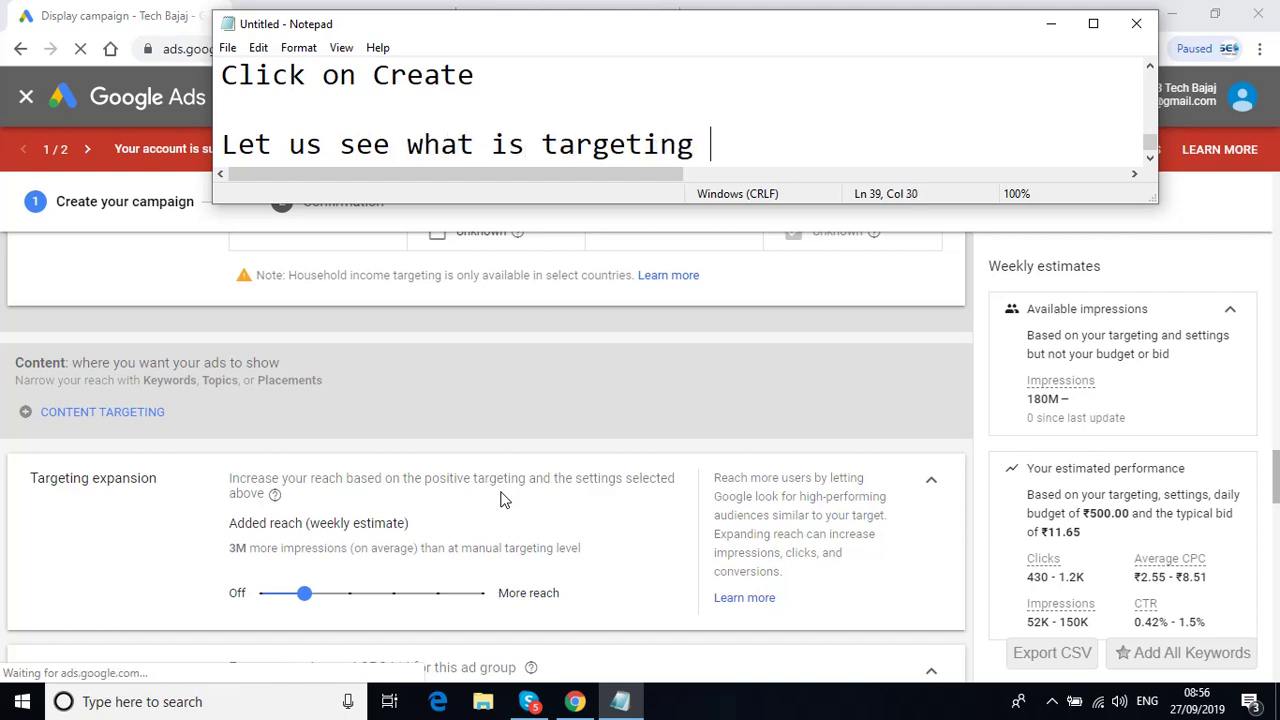
pyautogui.write('expansion')
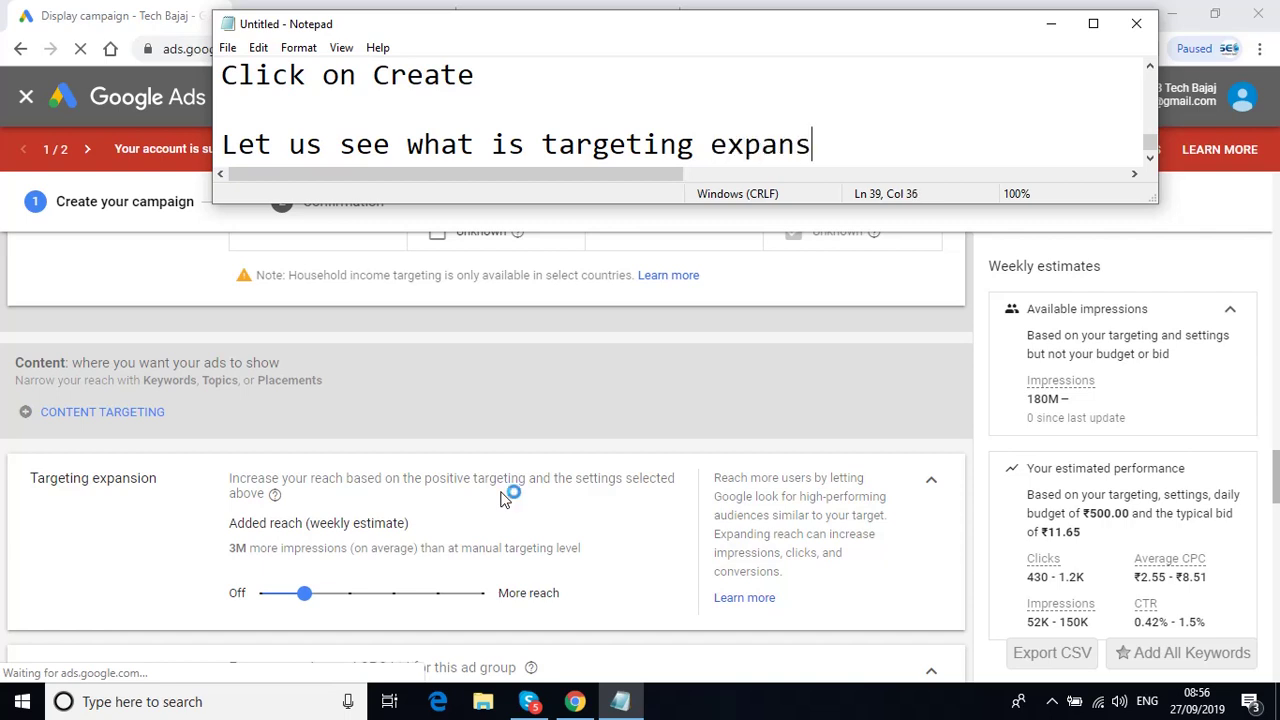
pyautogui.press('Return')
pyautogui.press('Return')
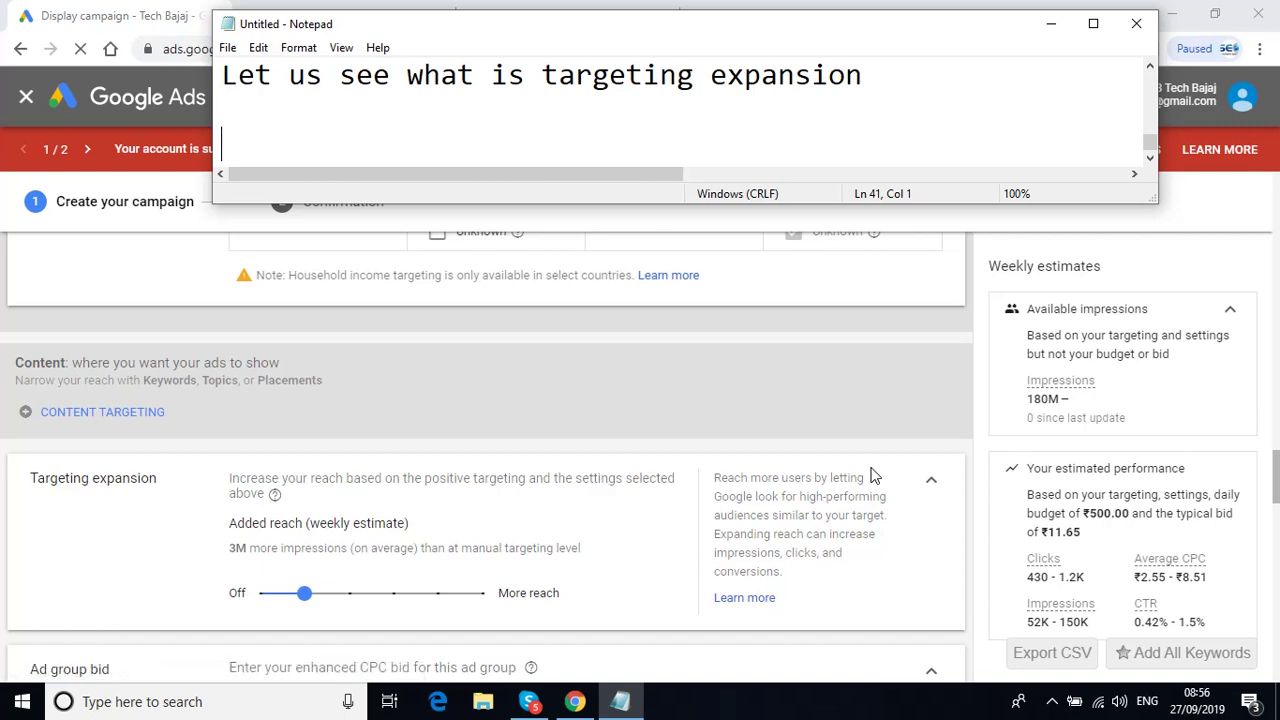
# - Write the note line "It is important to expand reach, impressions clicks and conversions"
pyautogui.write('It is impi')
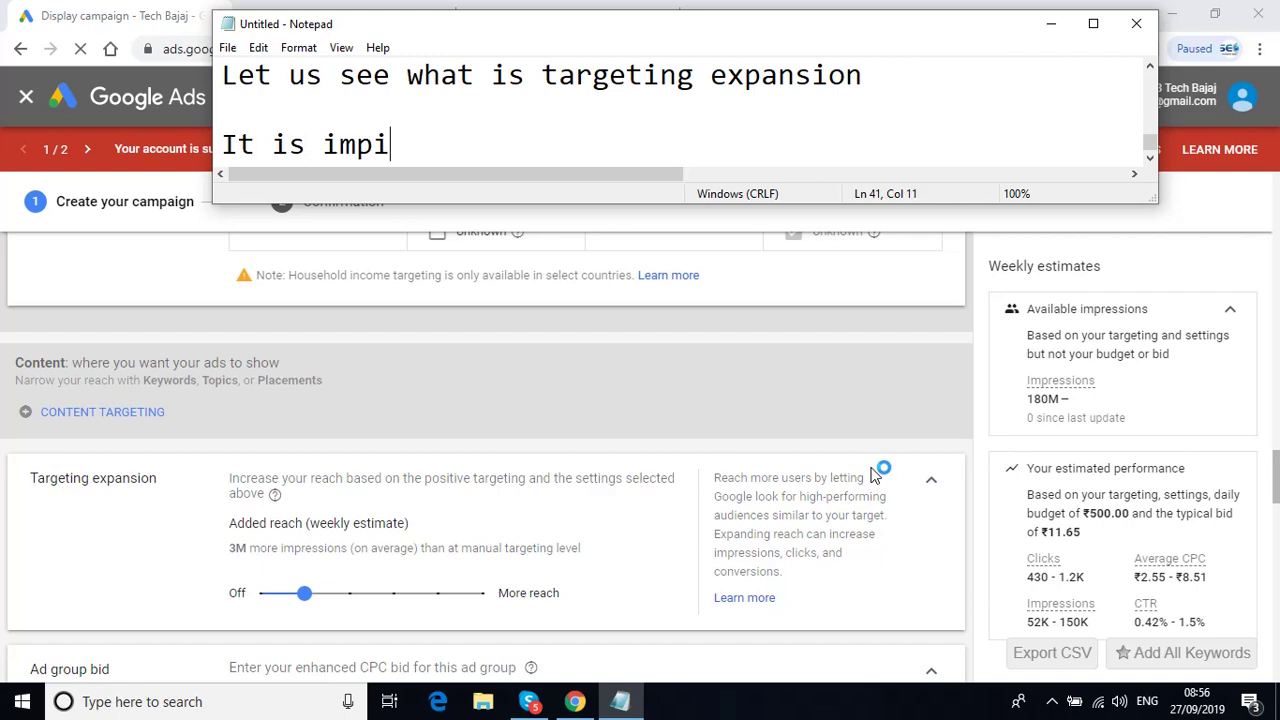
pyautogui.write('r')
pyautogui.press('BackSpace')
pyautogui.press('BackSpace')
pyautogui.write('ortant to')
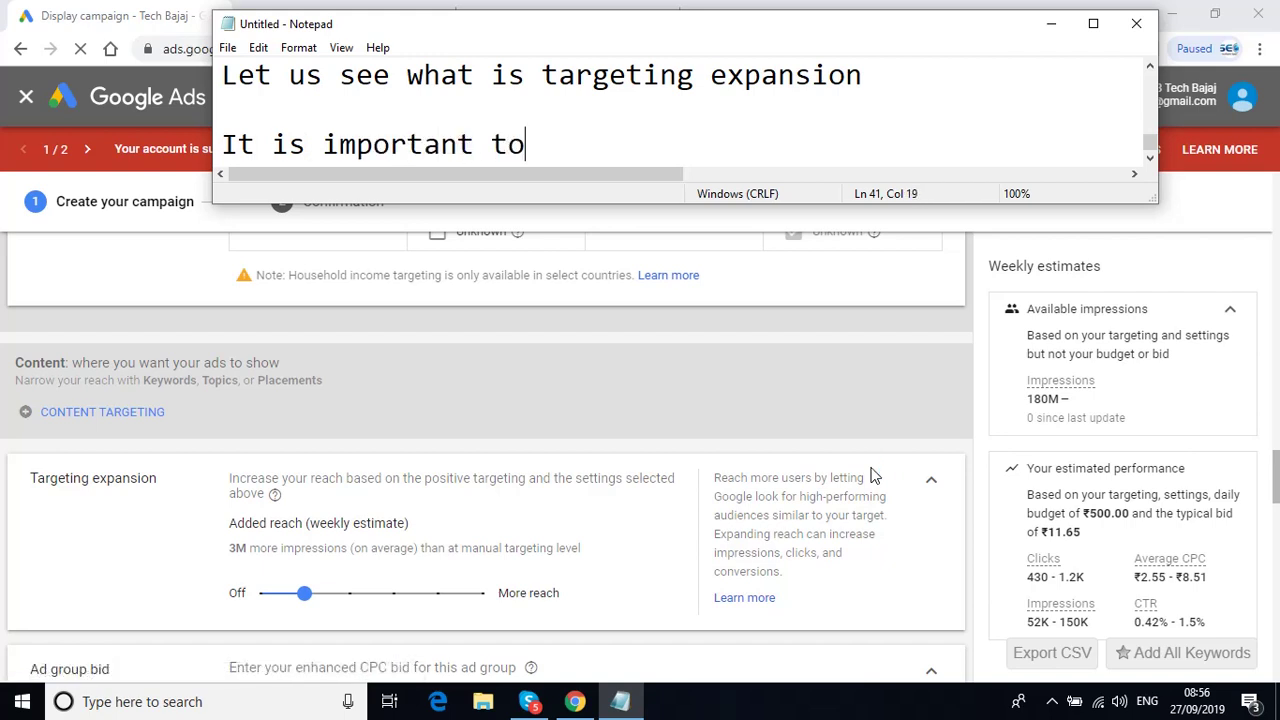
pyautogui.write(' expands')
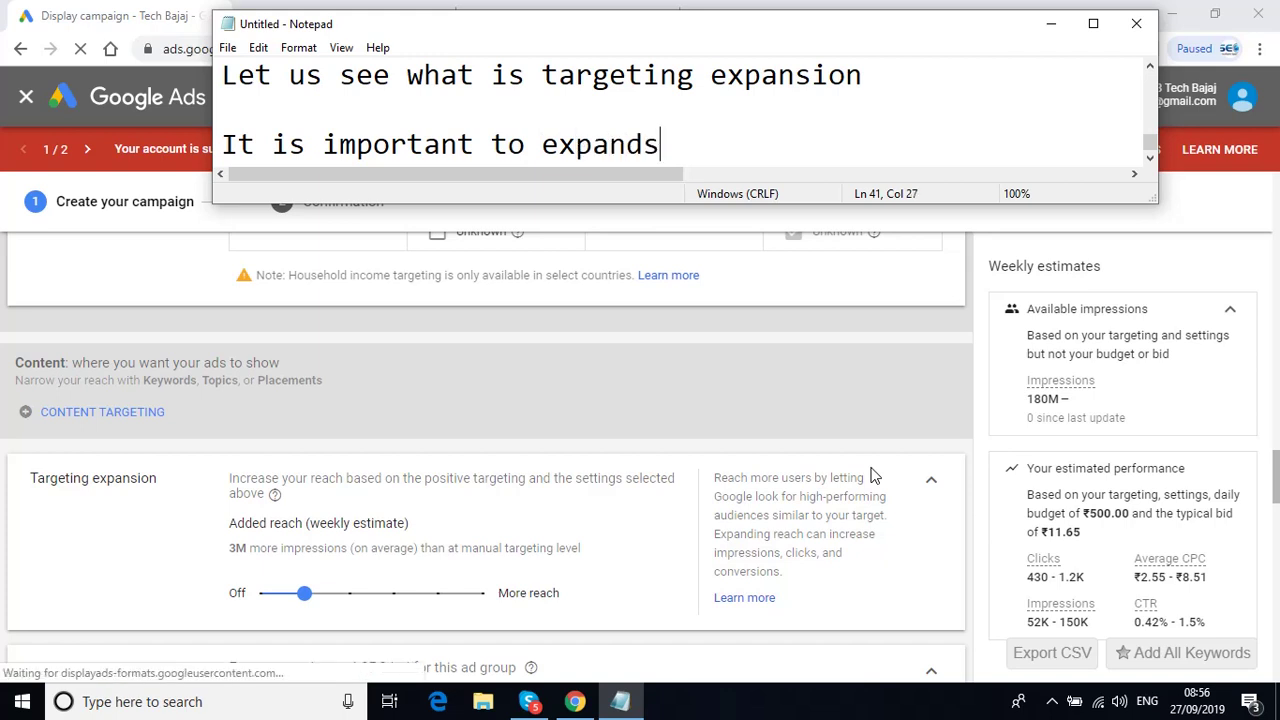
pyautogui.press('BackSpace')
pyautogui.write('r')
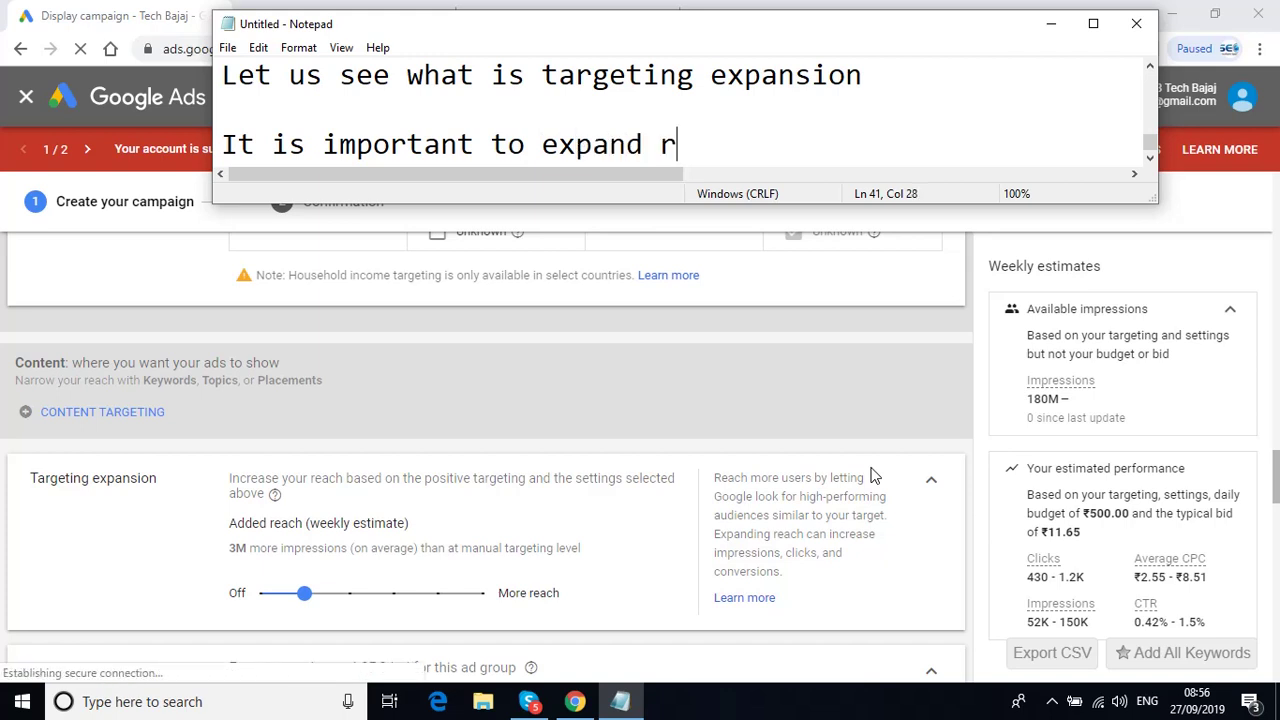
pyautogui.write('each')
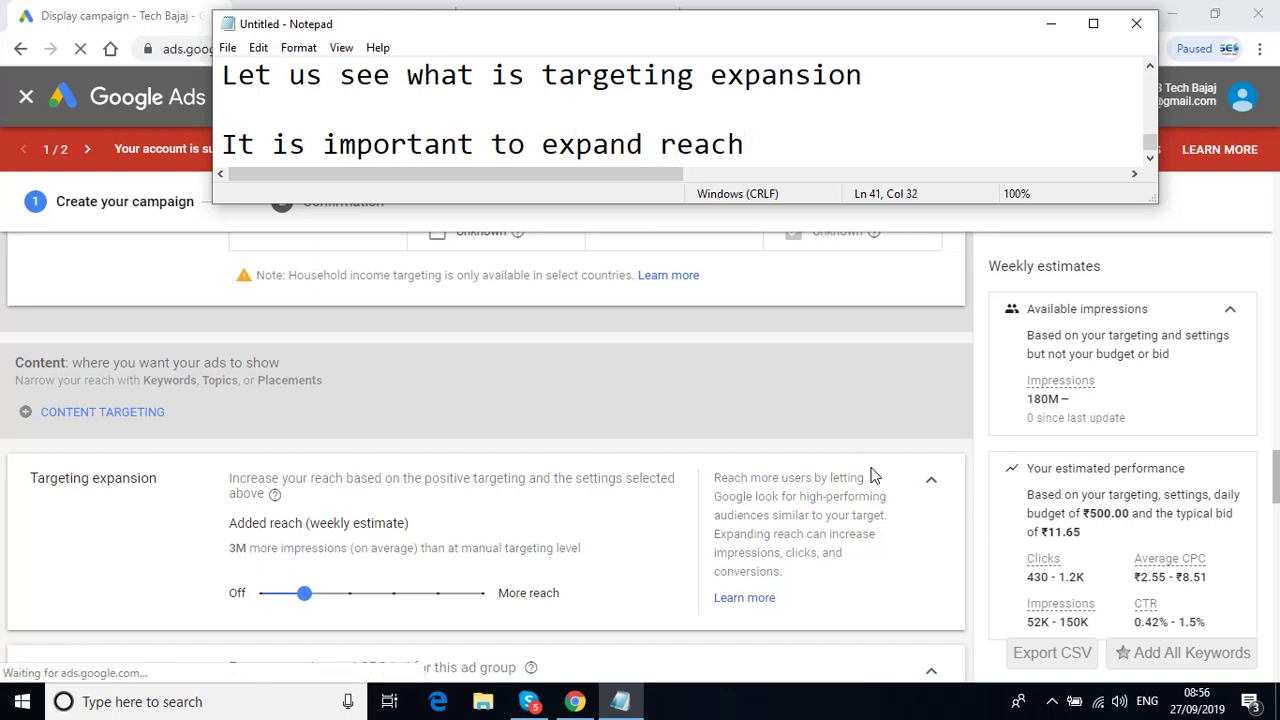
pyautogui.write(', imp')
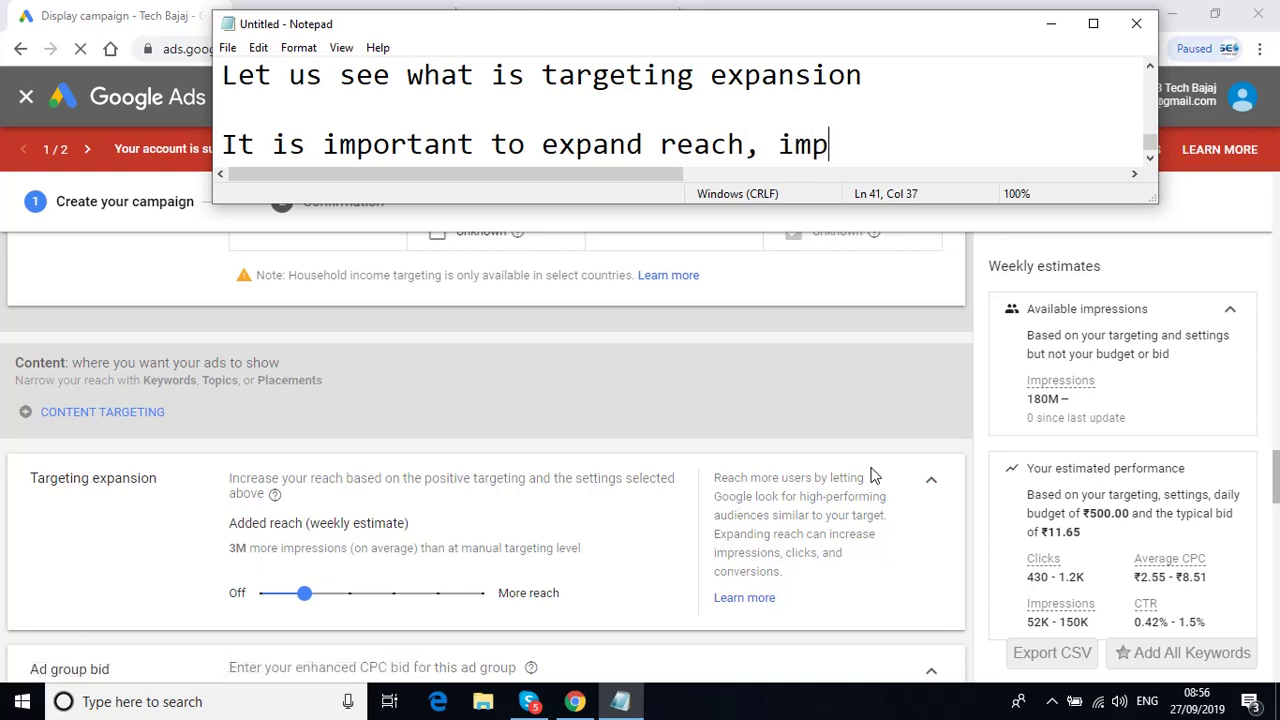
pyautogui.write('ressions cl')
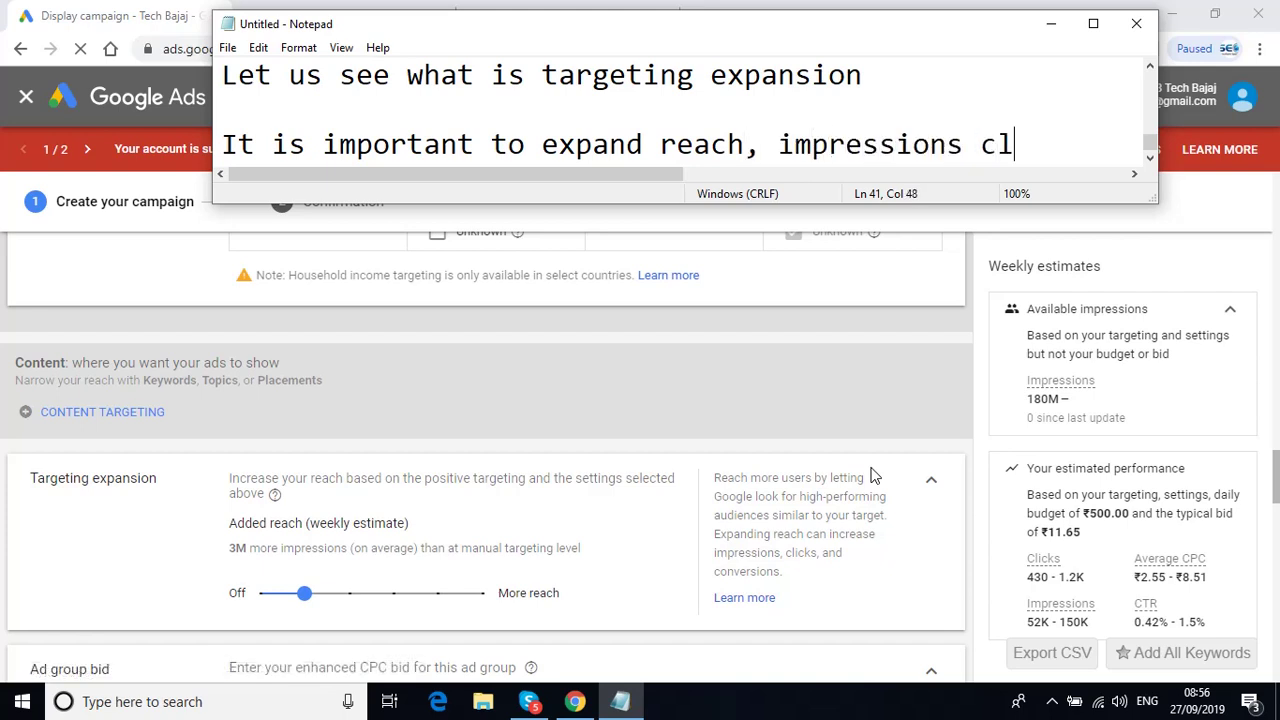
pyautogui.write('icks and ')
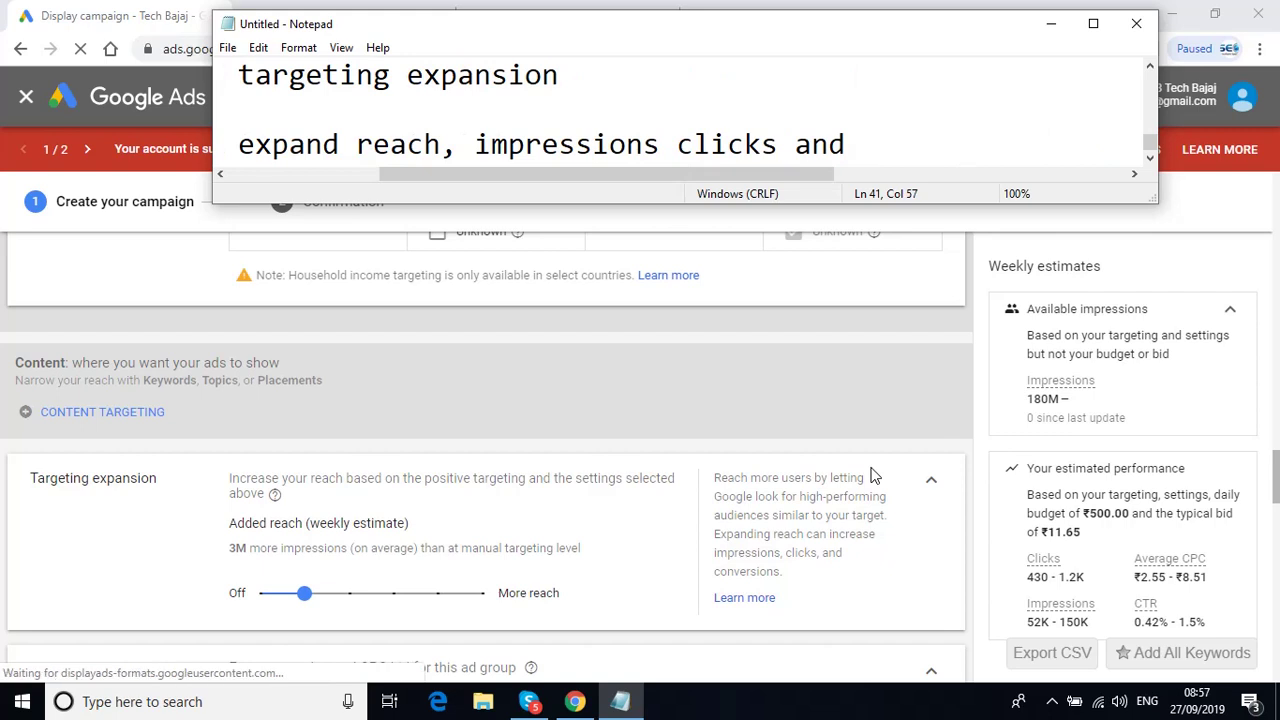
pyautogui.write('conversions')
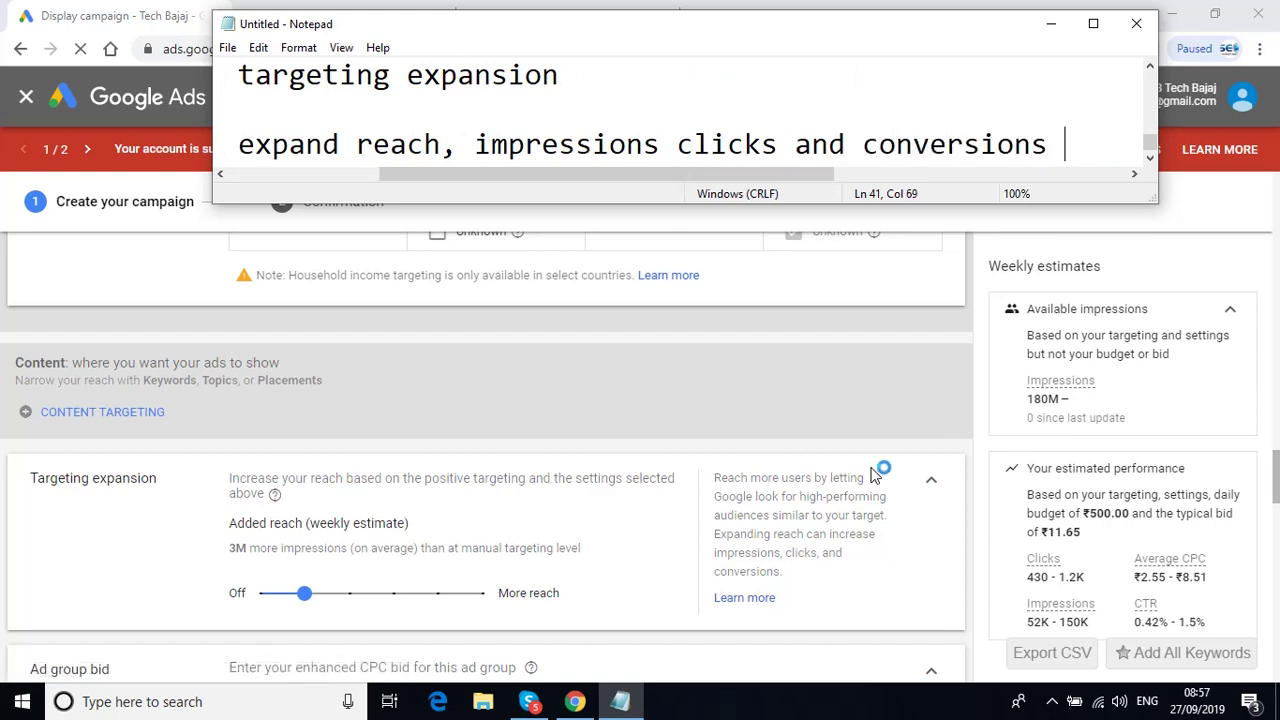
# - Add the note line "The more reach you have, the better you grow your business and improve the number of inbound leads"
pyautogui.press('Return')
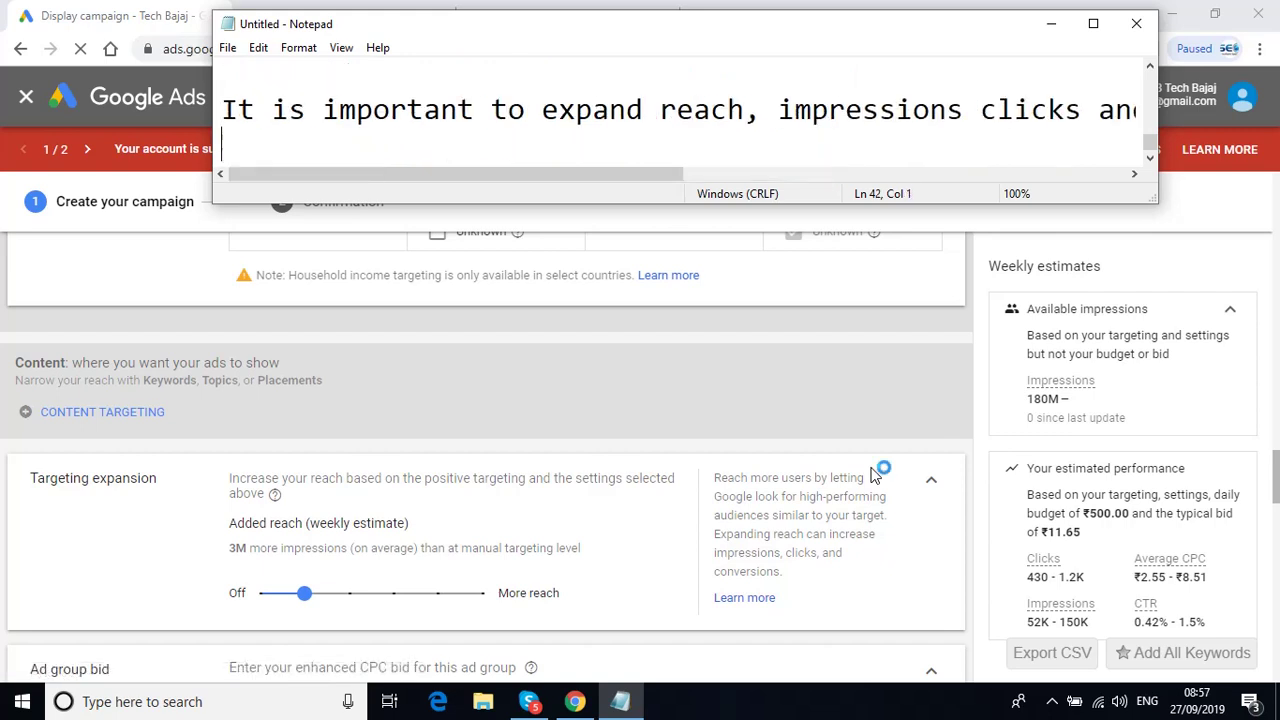
pyautogui.write('The mro')
pyautogui.press('BackSpace')
pyautogui.press('BackSpace')
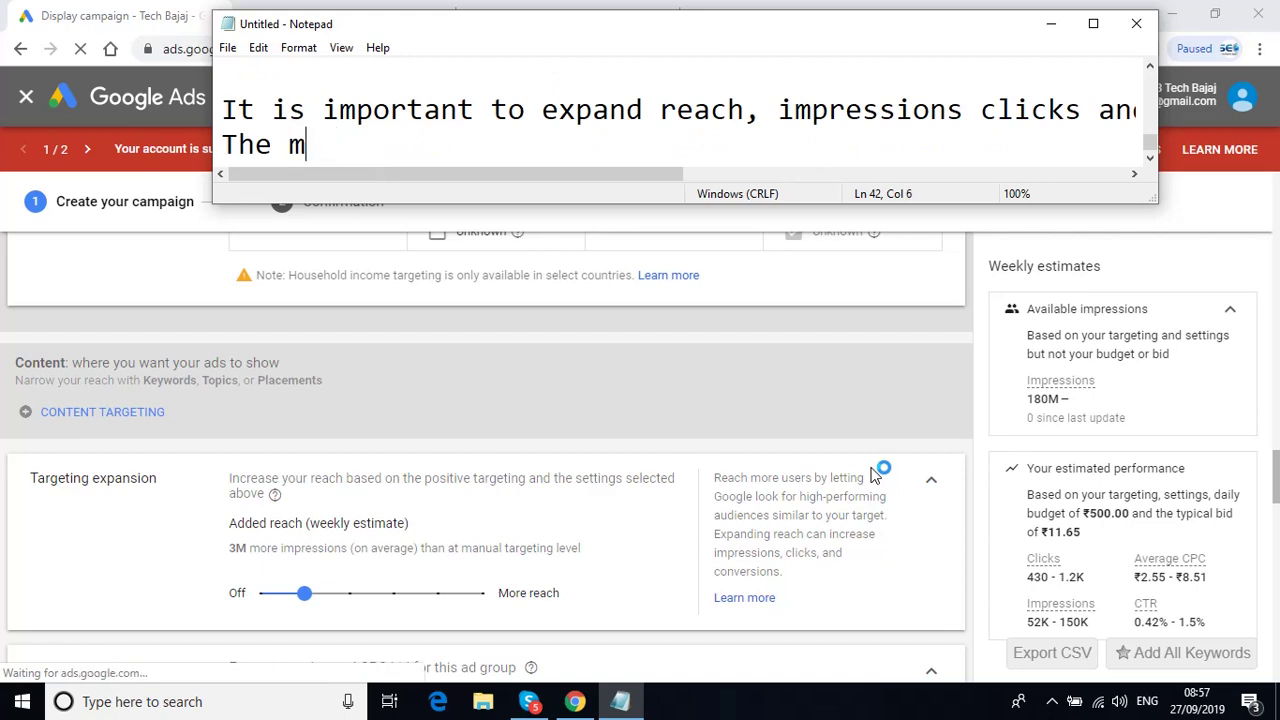
pyautogui.write('ore reach ')
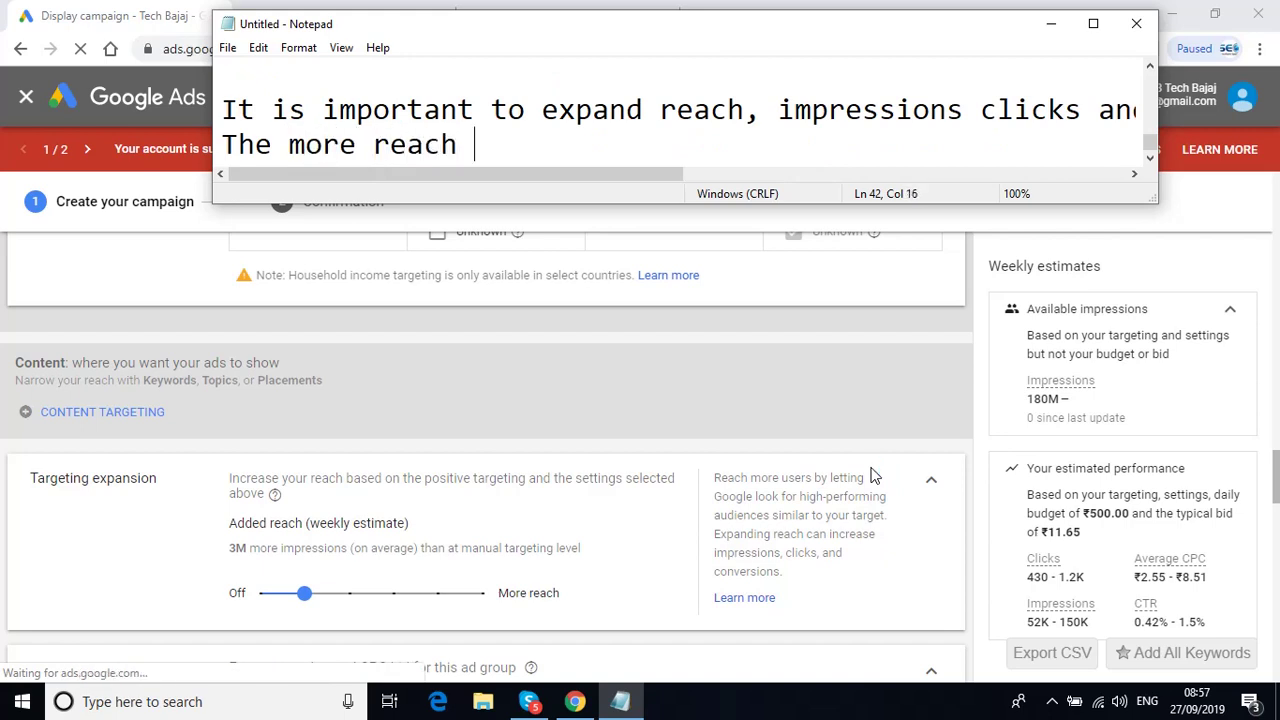
pyautogui.write('you have')
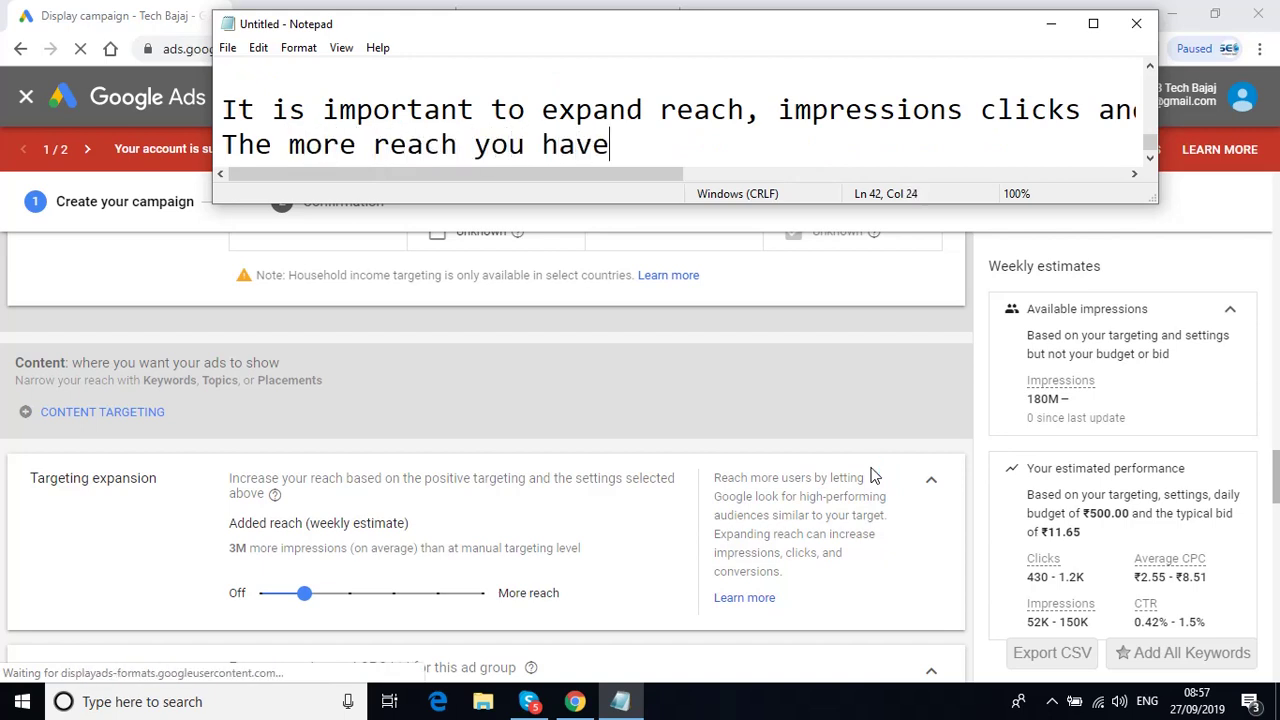
pyautogui.write(', the better')
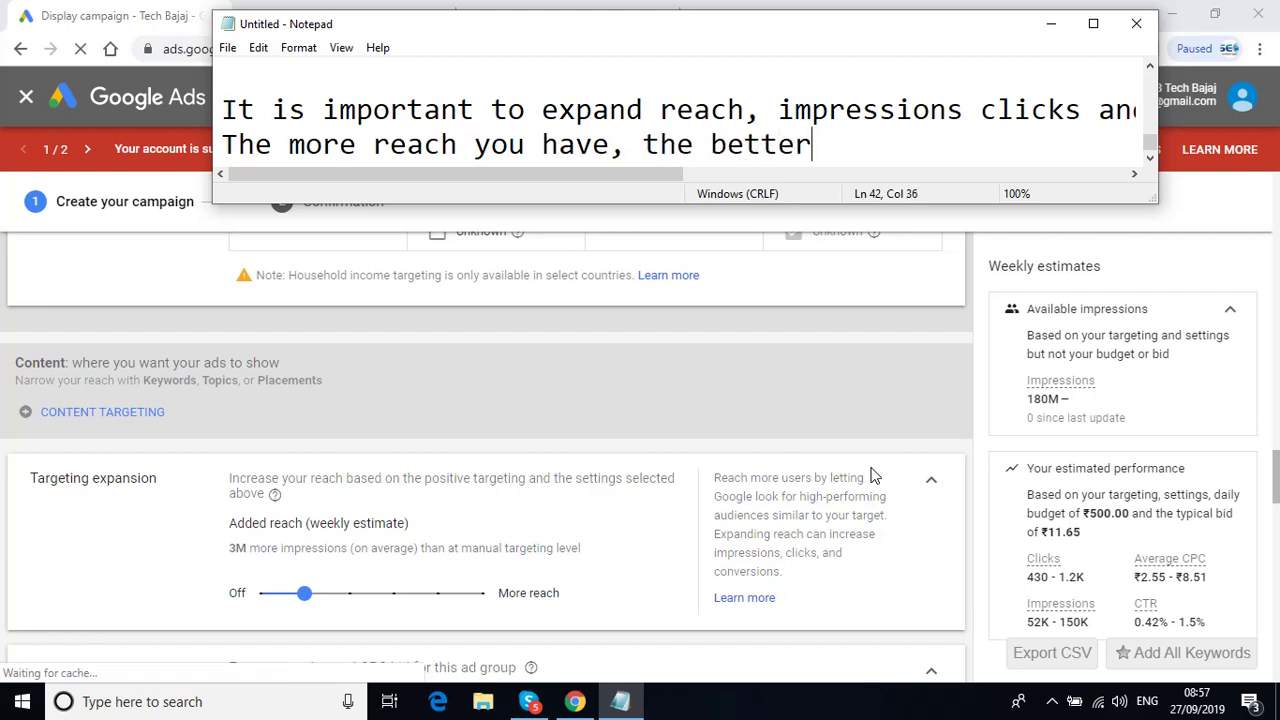
pyautogui.write(' you')
pyautogui.write(' gro')
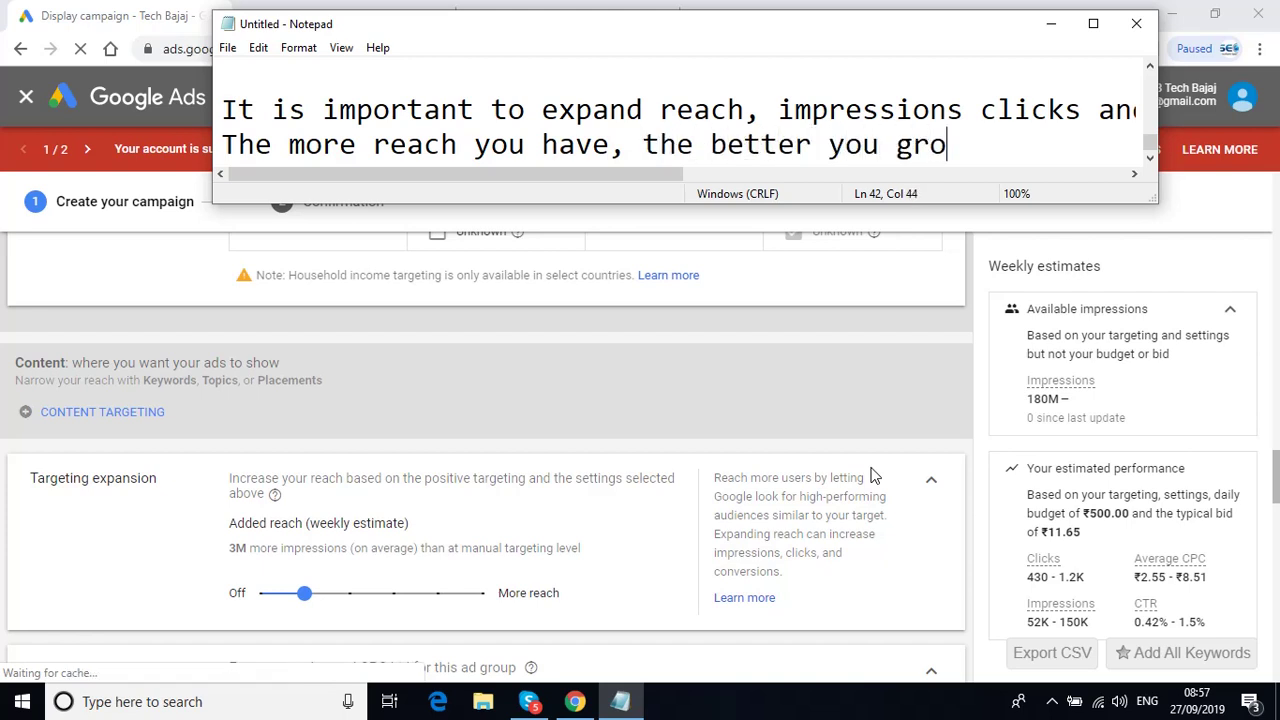
pyautogui.write('w your business')
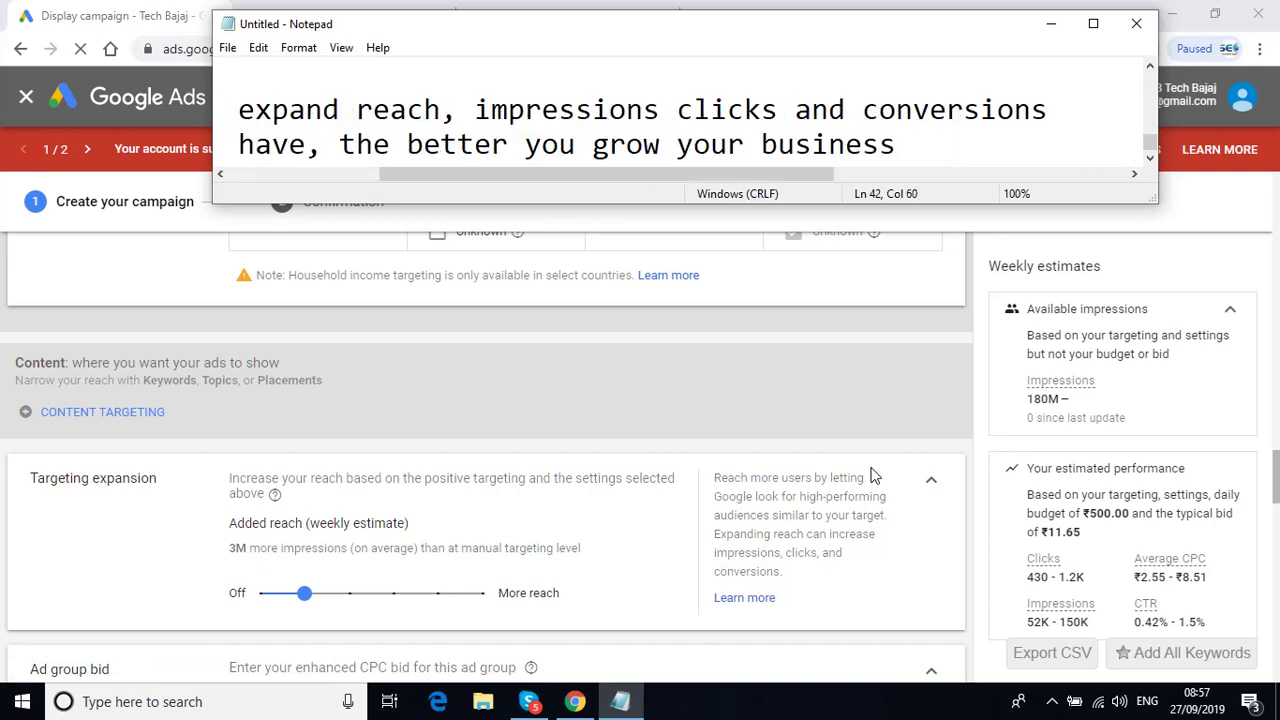
pyautogui.write(' and imp')
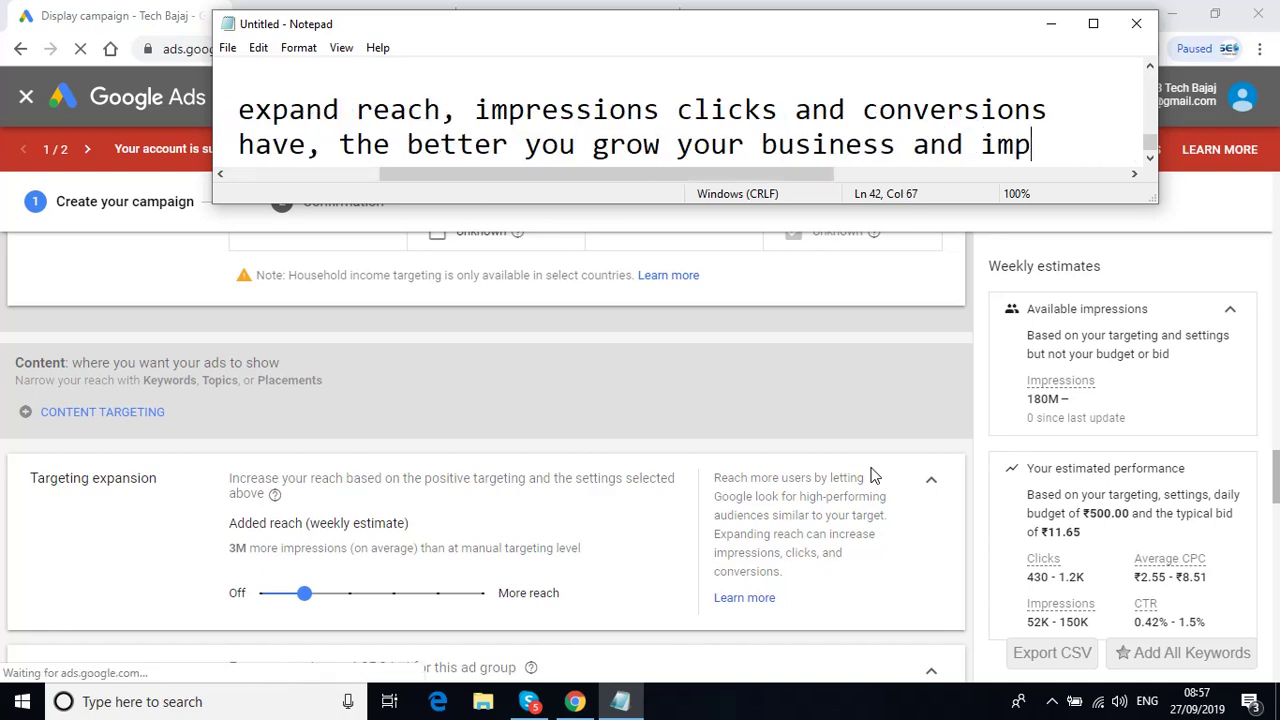
pyautogui.write('rove the numbe')
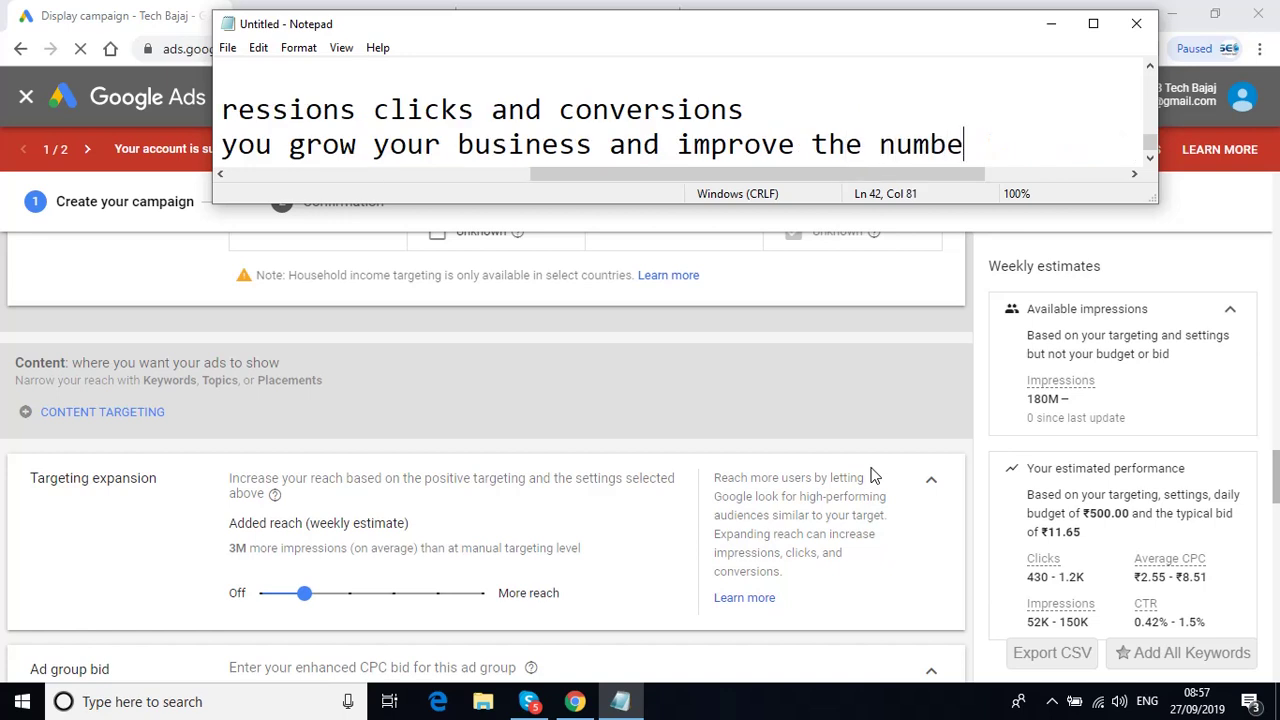
pyautogui.write('r of inbound leads')
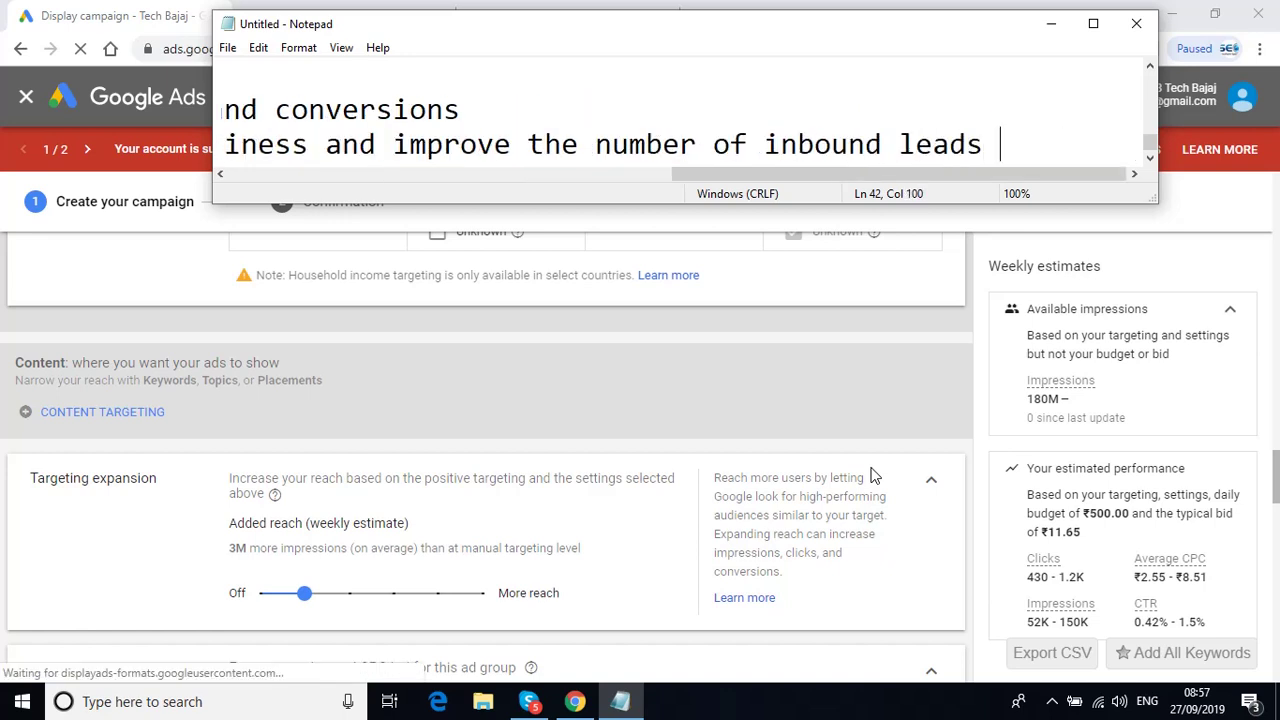
pyautogui.press('Return')
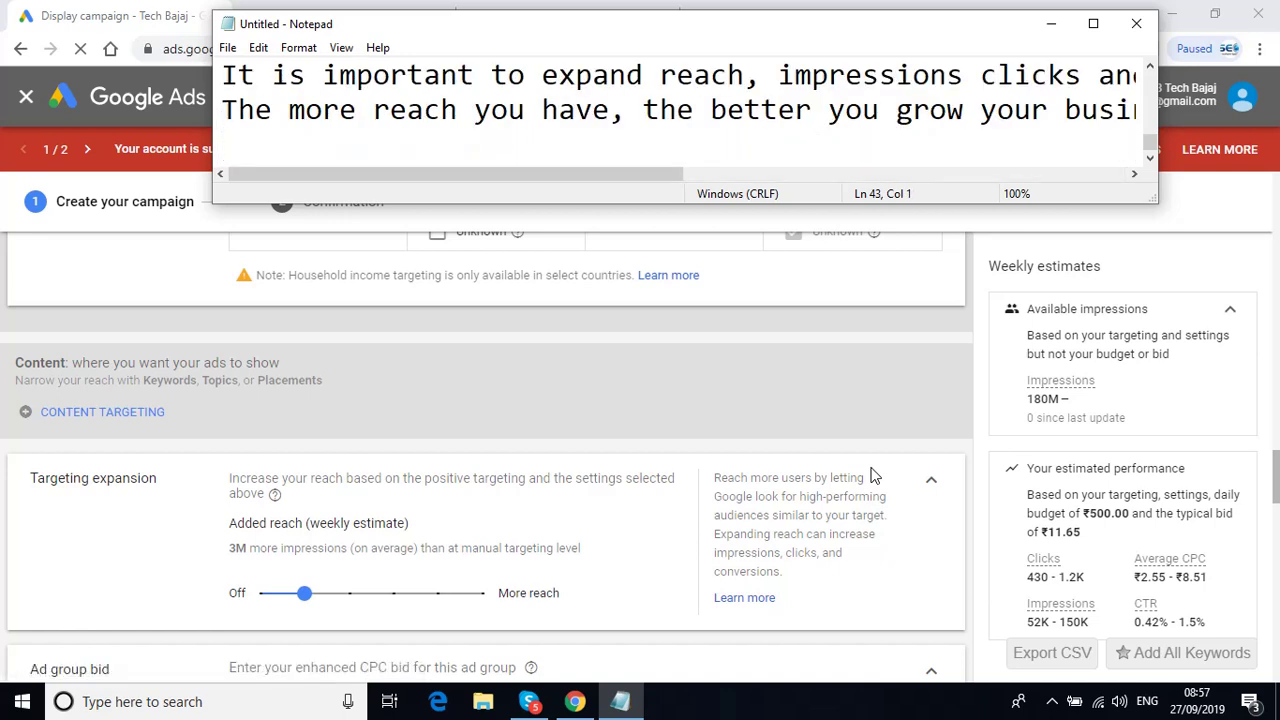
# - With the campaign's Ad group bid section in view, add the line "Next step is to define the Ad Group Bid" to the Notepad notes
pyautogui.click(1050, 31)
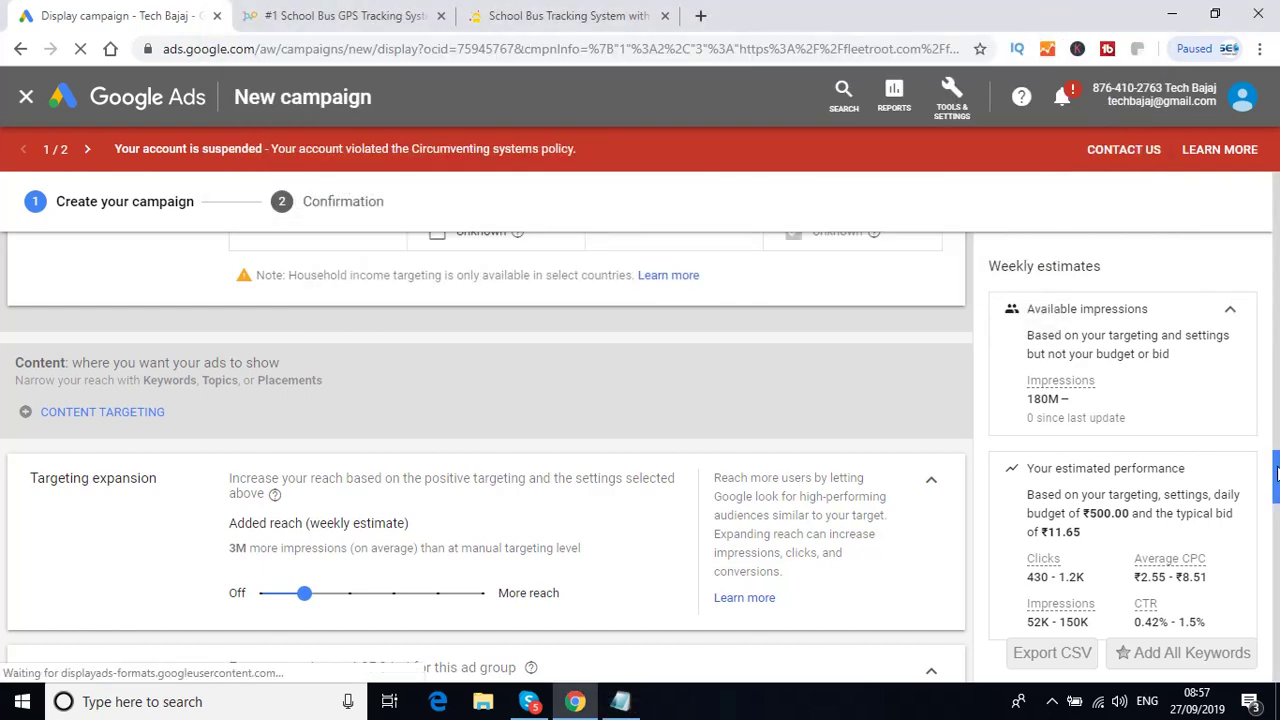
pyautogui.moveTo(1278, 485); pyautogui.dragTo(1277, 490)
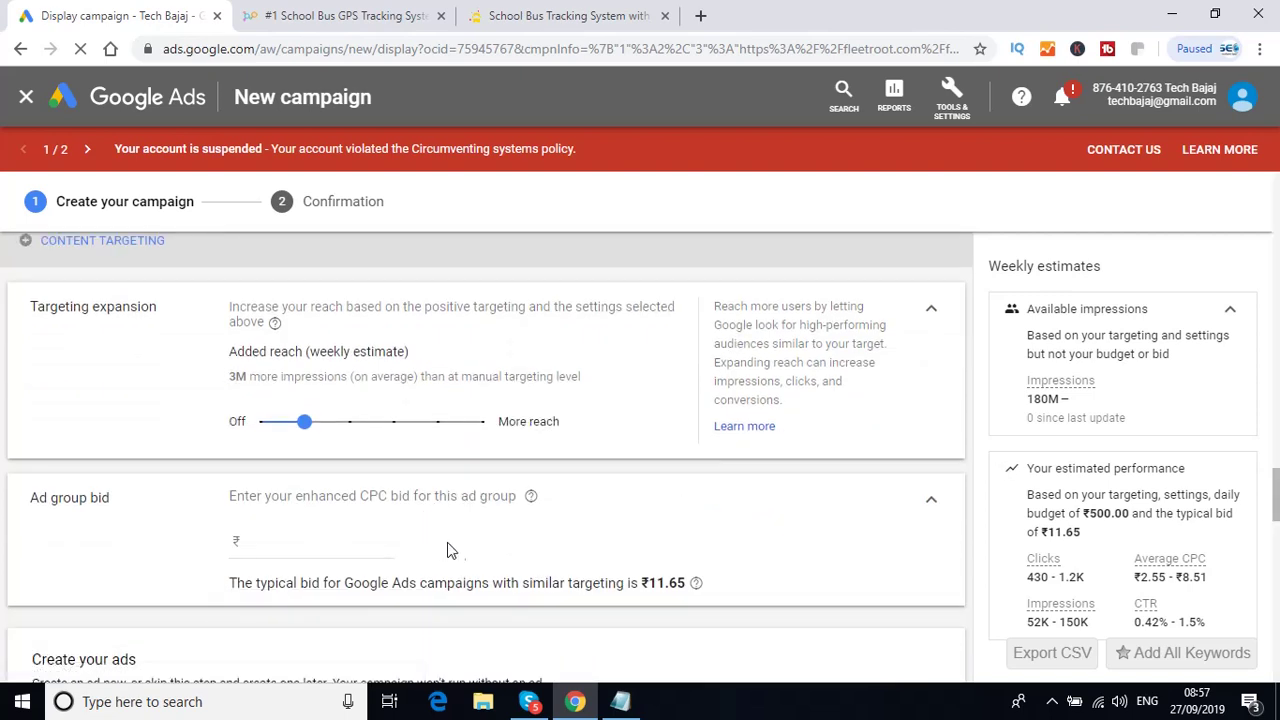
pyautogui.click(624, 706)
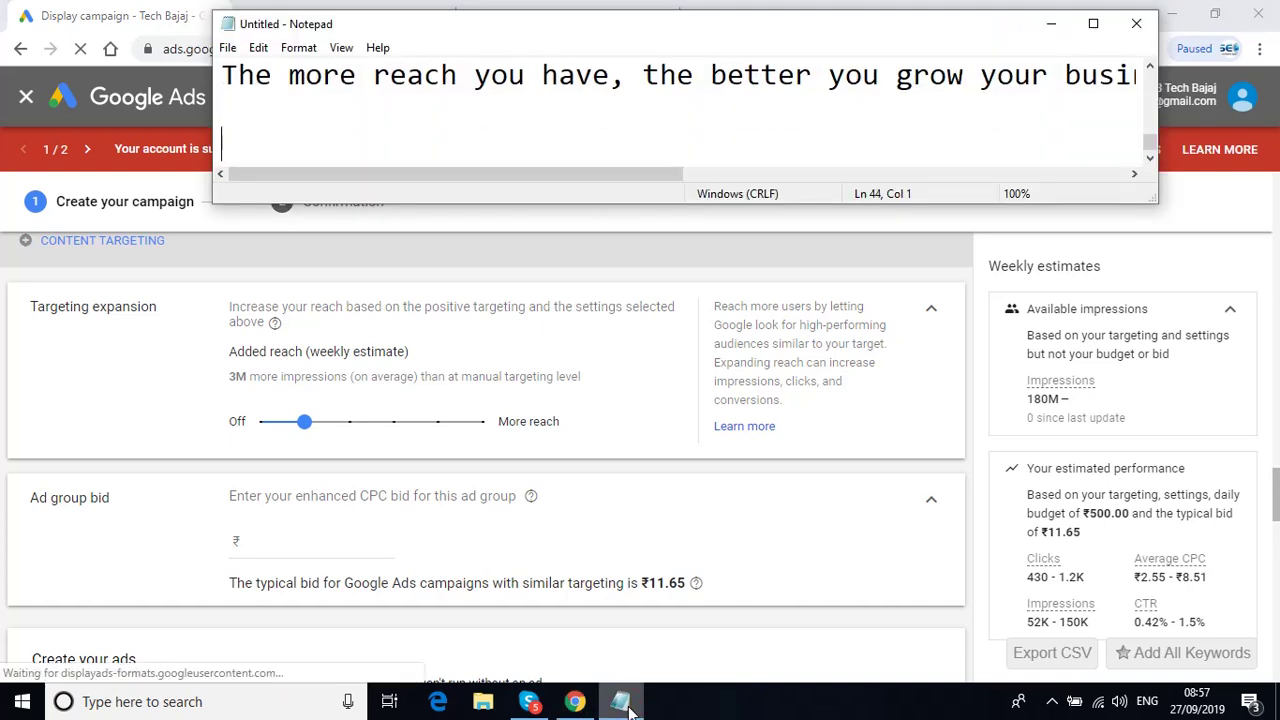
pyautogui.write('Next step')
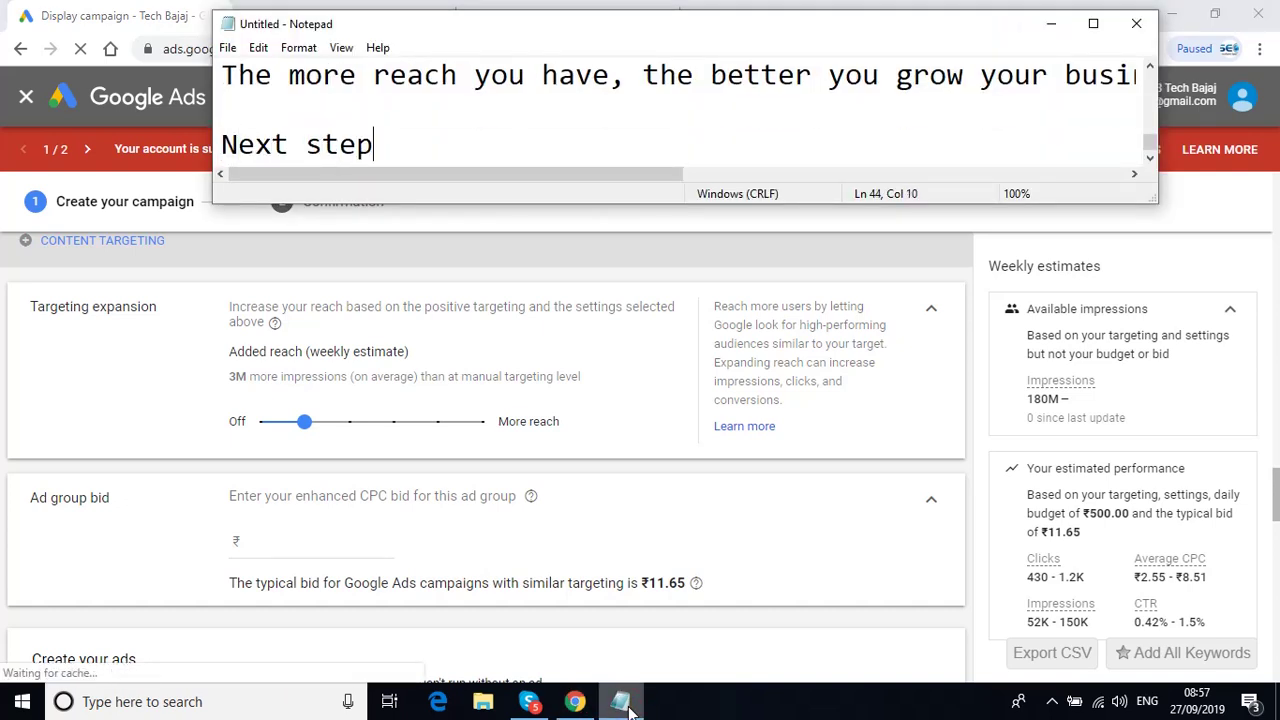
pyautogui.write(' is to def')
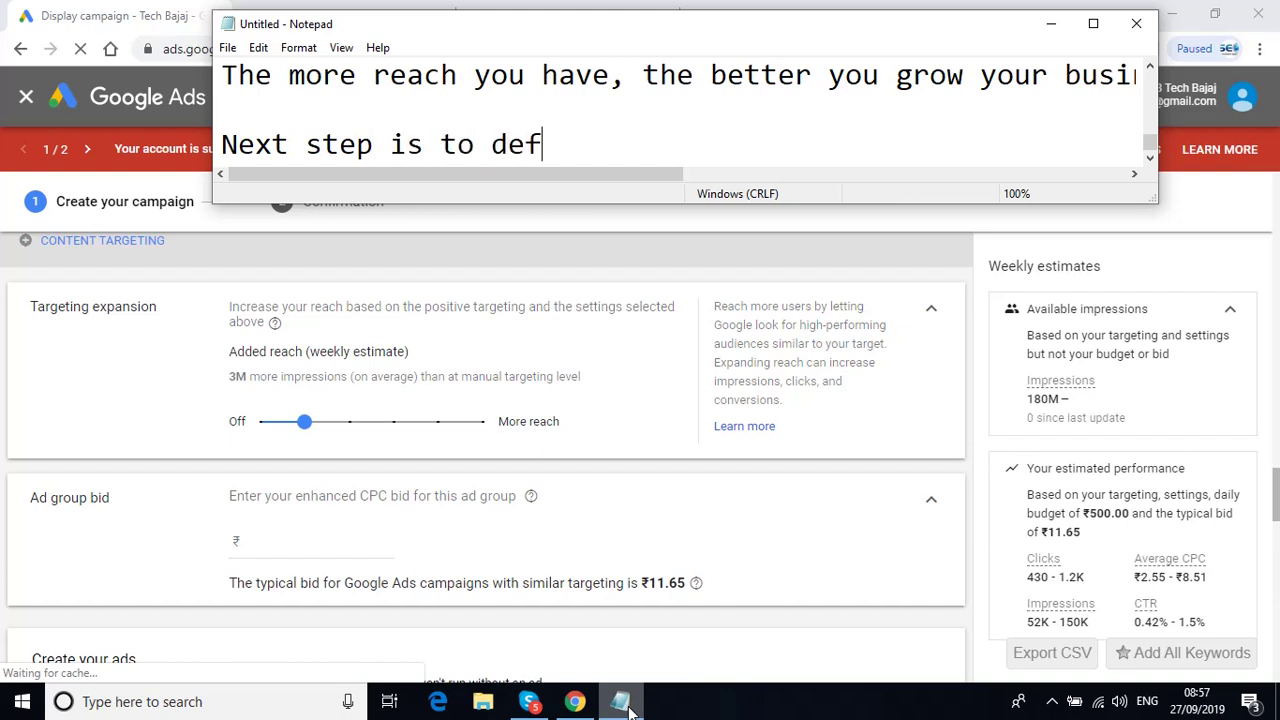
pyautogui.write('ine the ')
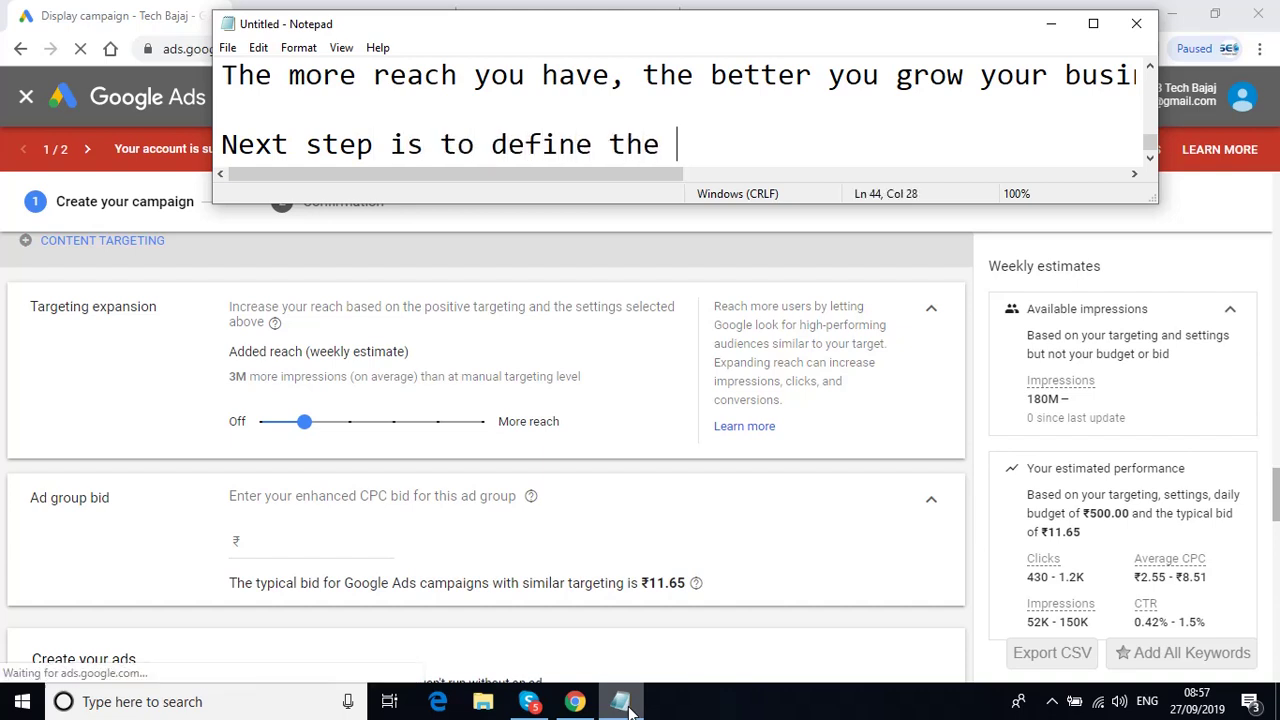
pyautogui.write('Ad Group ')
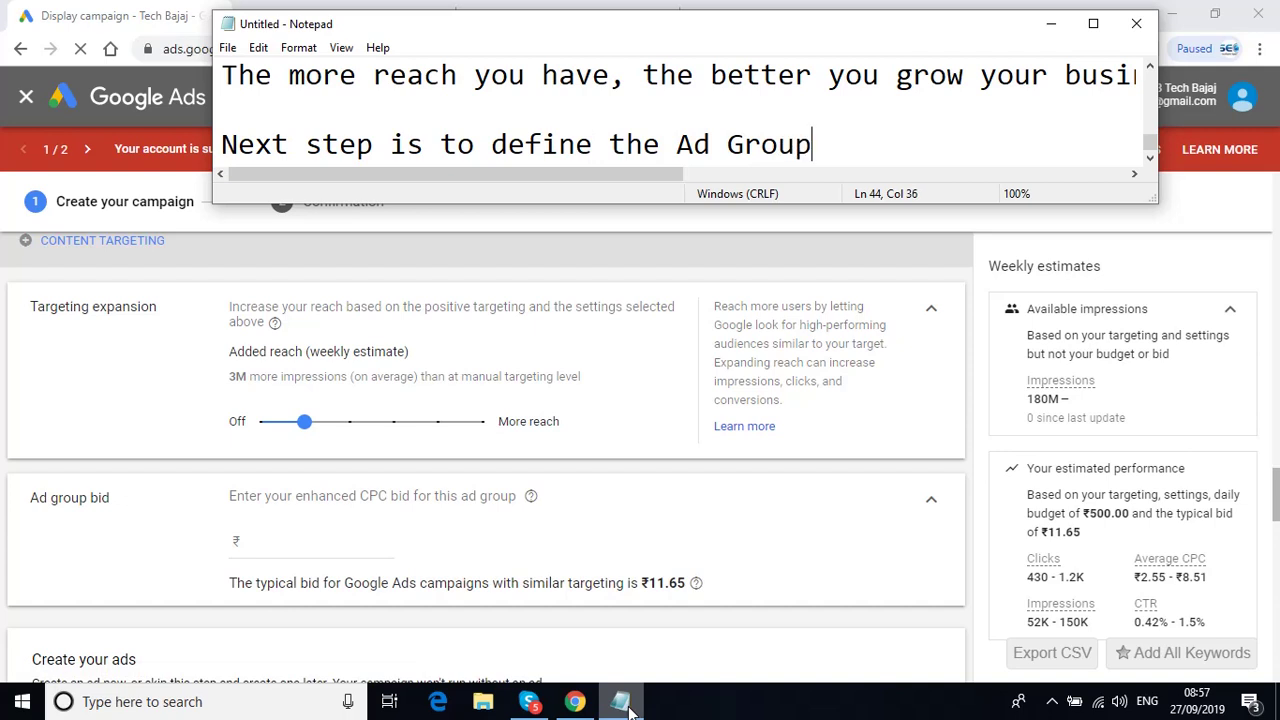
pyautogui.write('Bid')
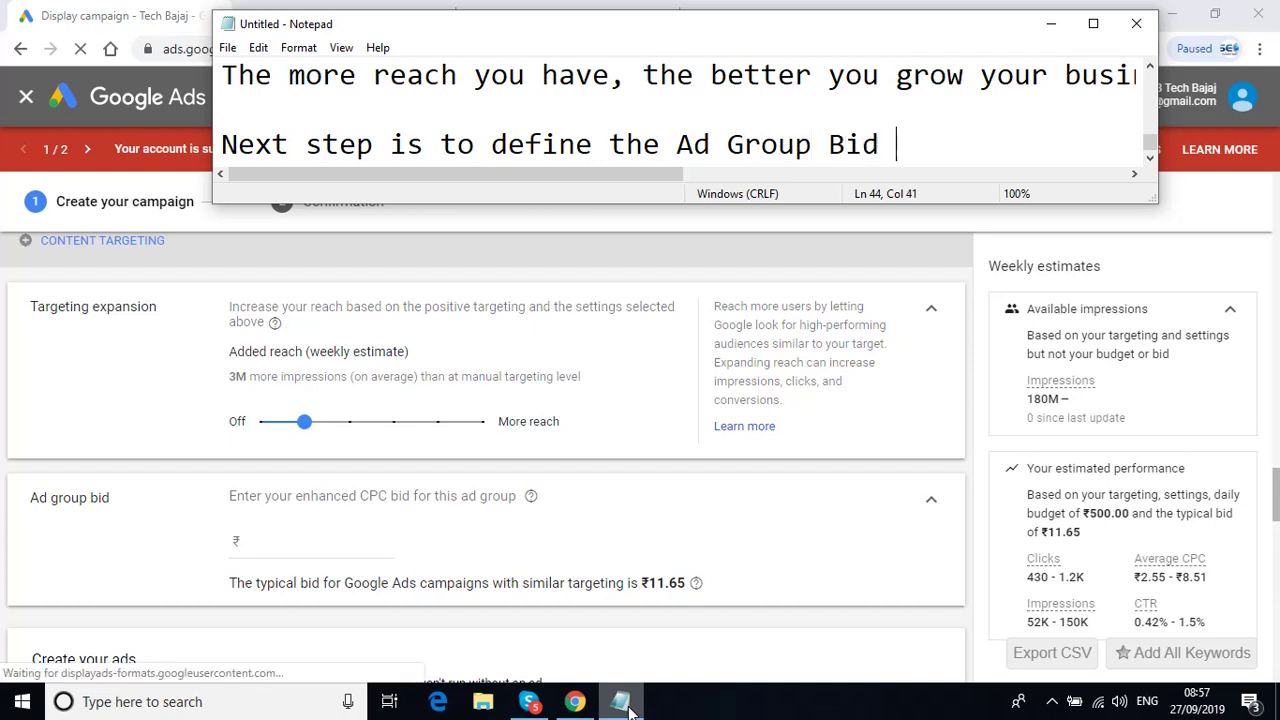
pyautogui.press('Return')
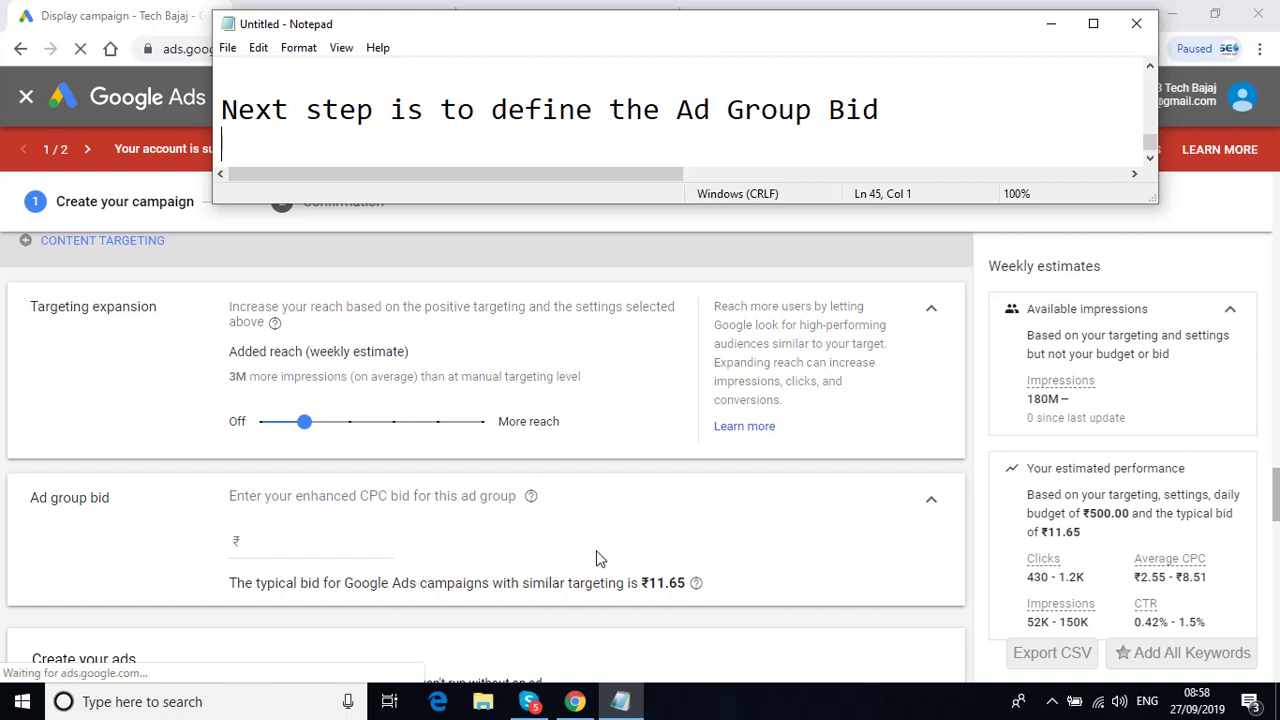
# - Set the enhanced CPC bid for the campaign's ad group to ₹13.65
pyautogui.click(323, 538)
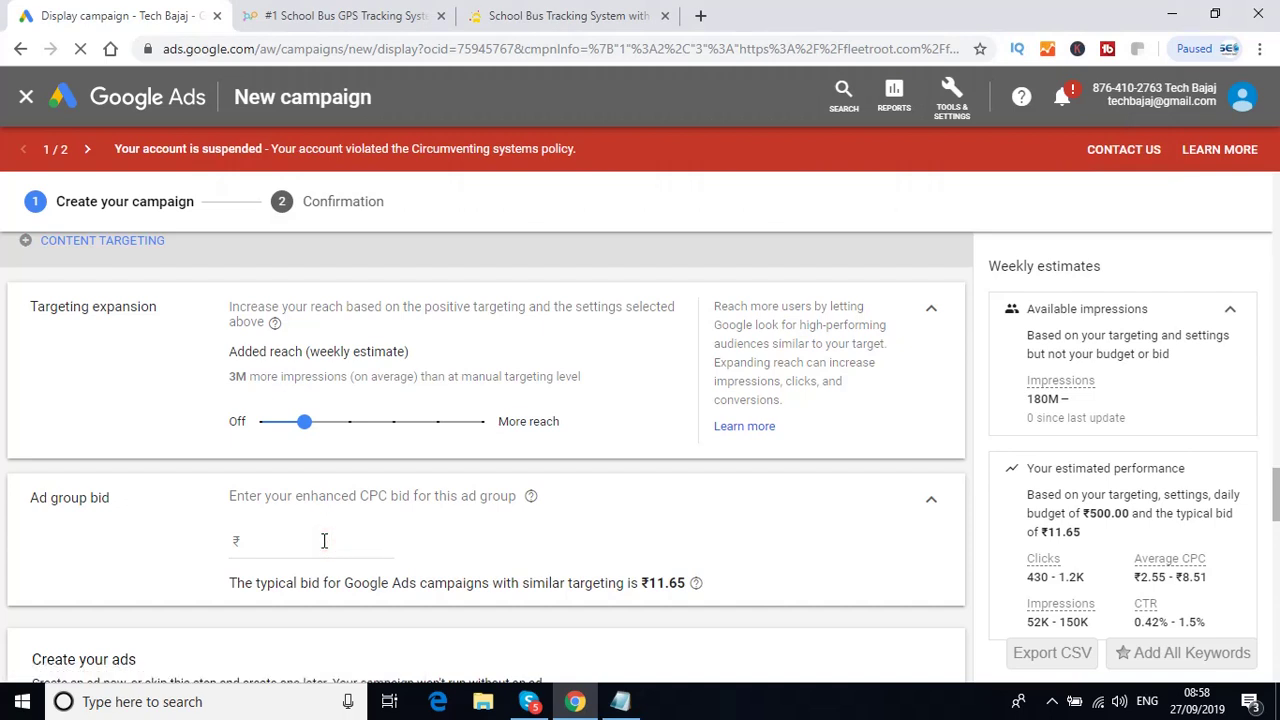
pyautogui.click(324, 540)
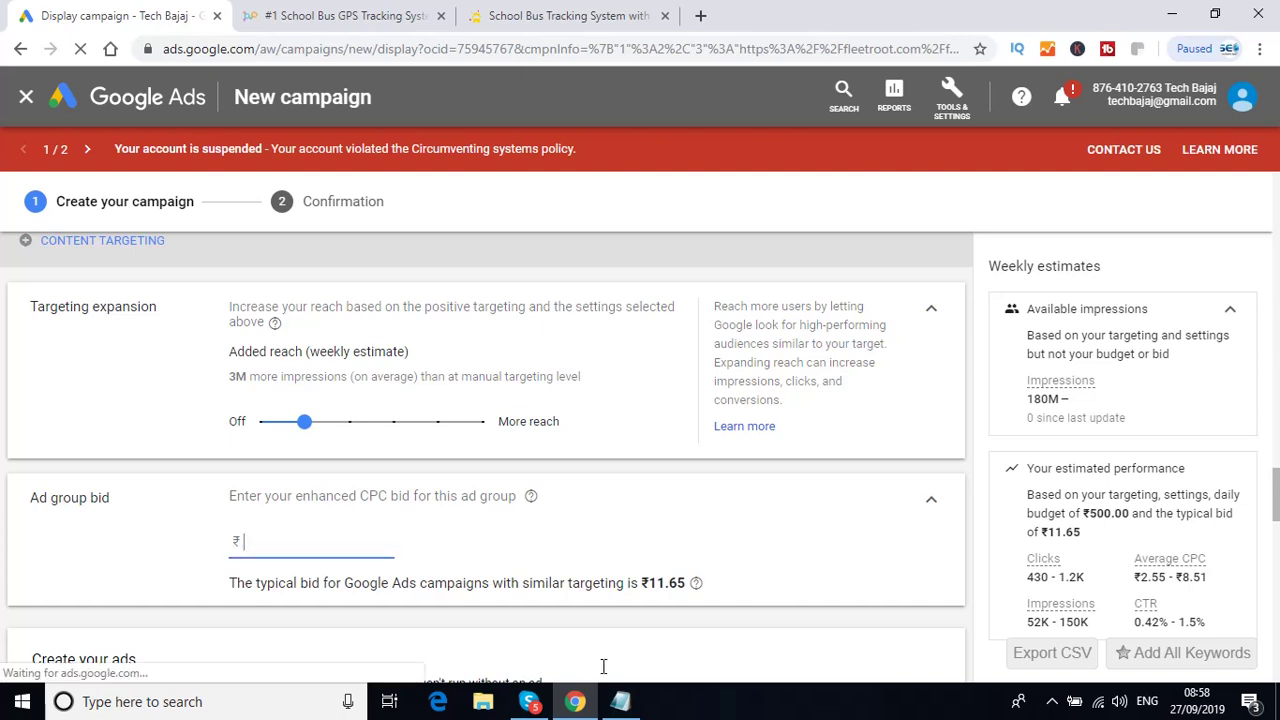
# - Add the line "I define the Ad Group Bid as 13.65 Rs per click" to the Notepad notes
pyautogui.click(621, 702)
pyautogui.press('Return')
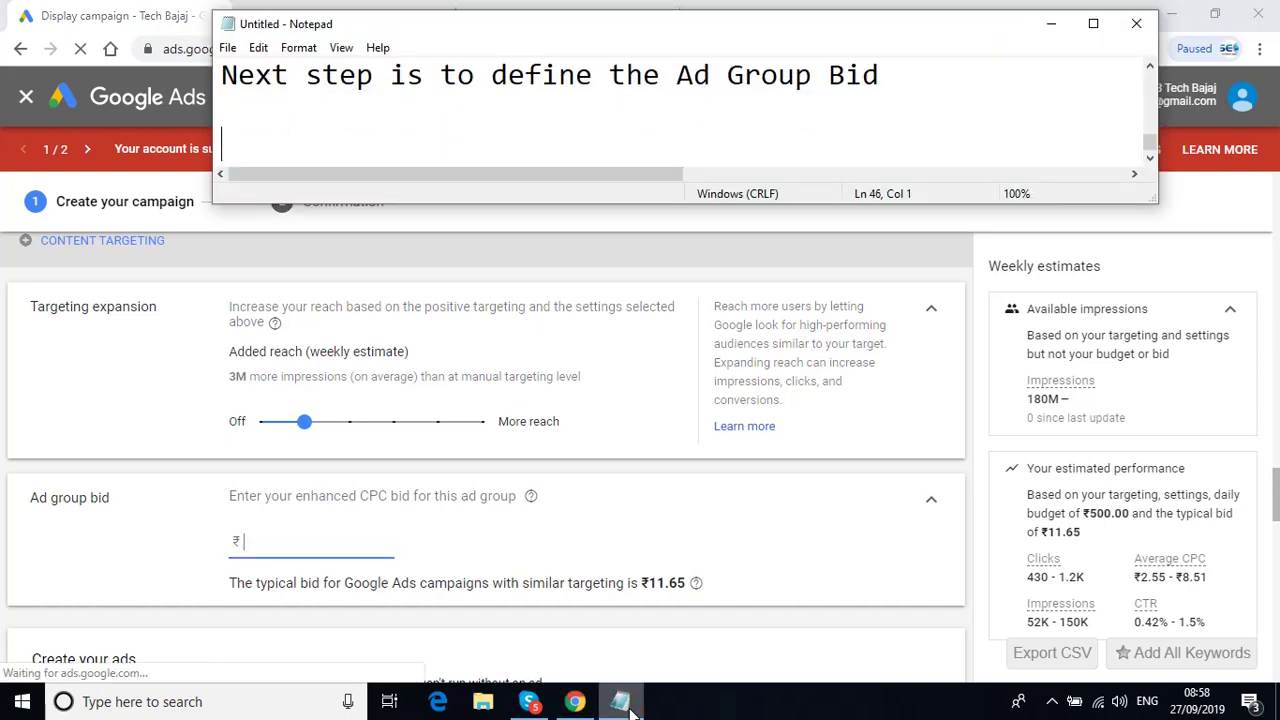
pyautogui.write('I defi')
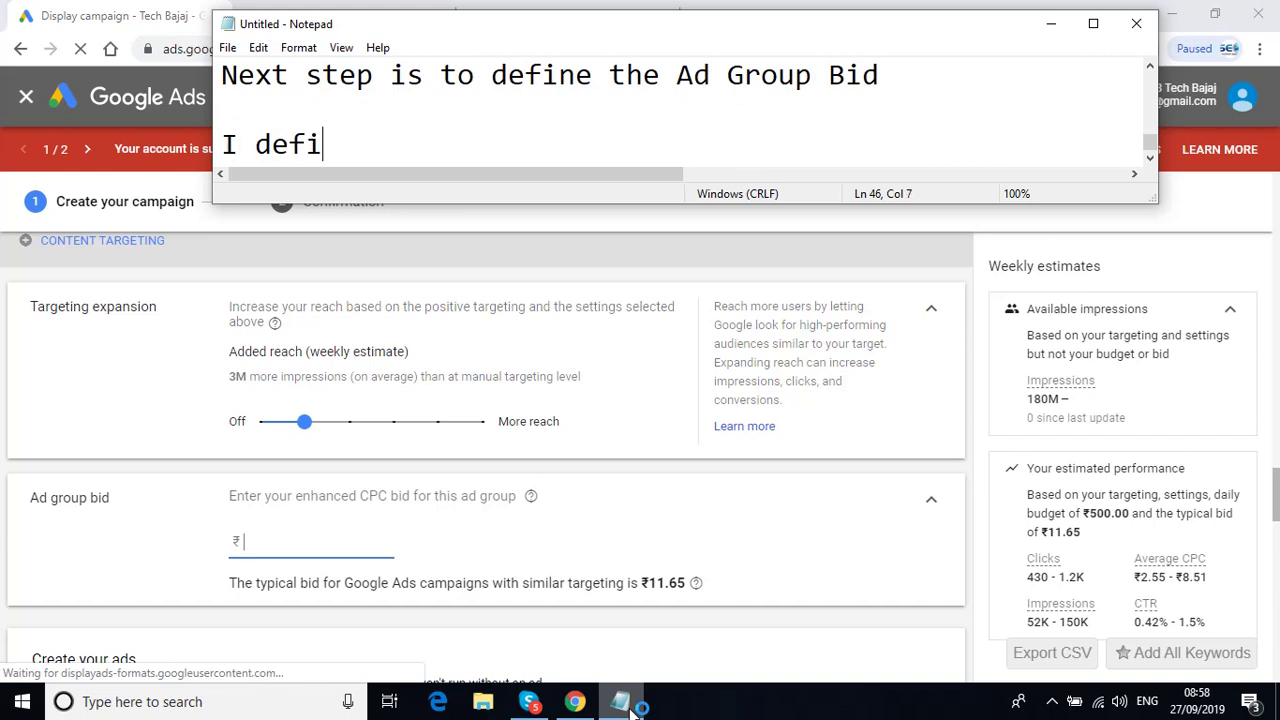
pyautogui.write('ne the A')
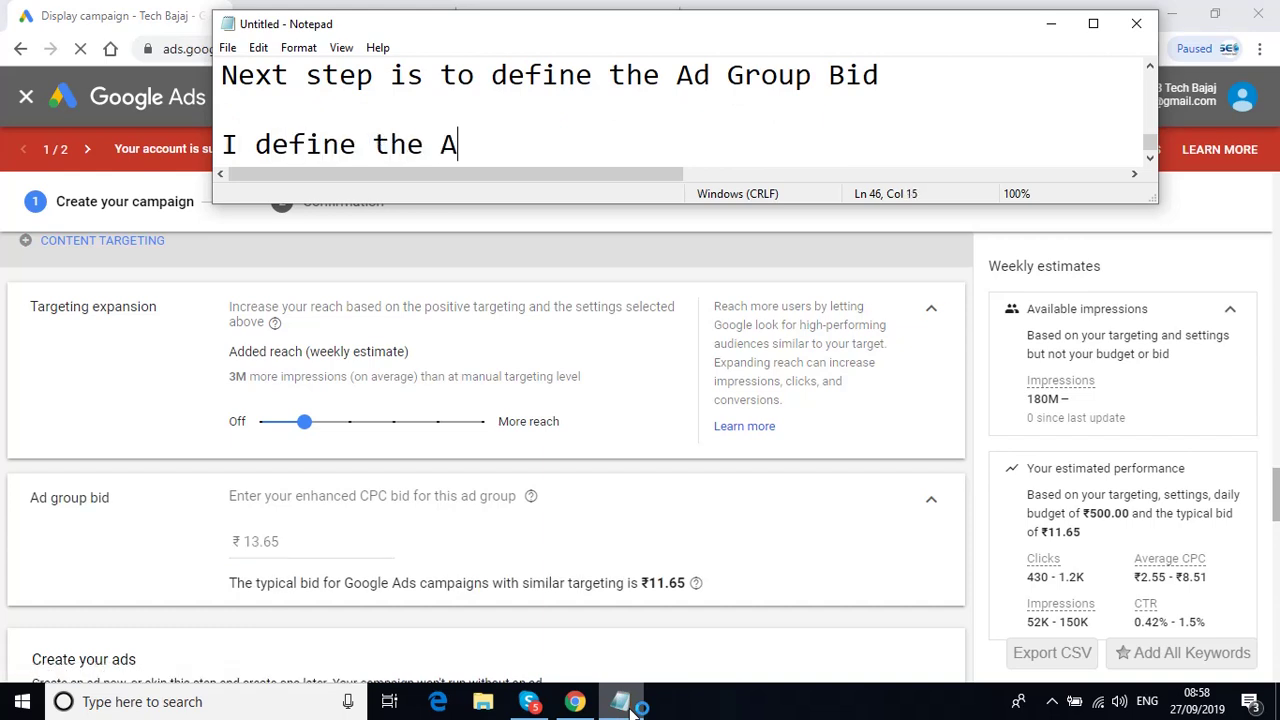
pyautogui.write('d Group Bid')
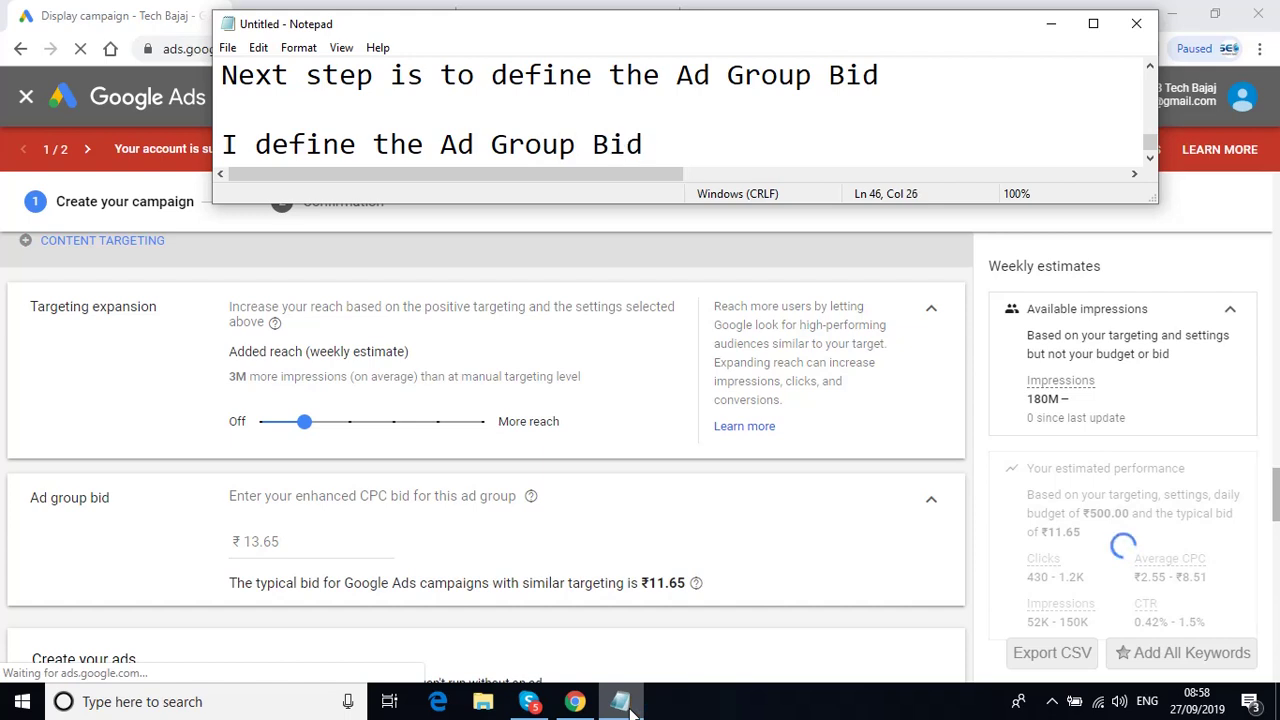
pyautogui.write(' as 1')
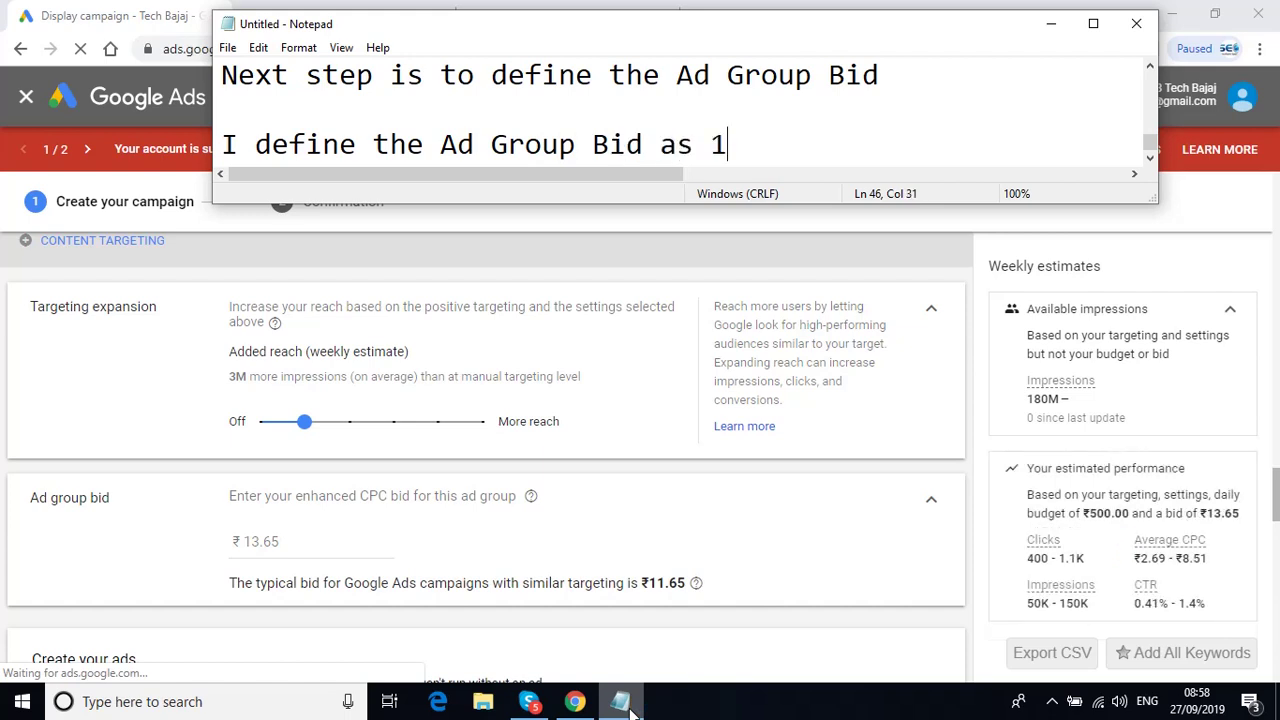
pyautogui.write('3.6')
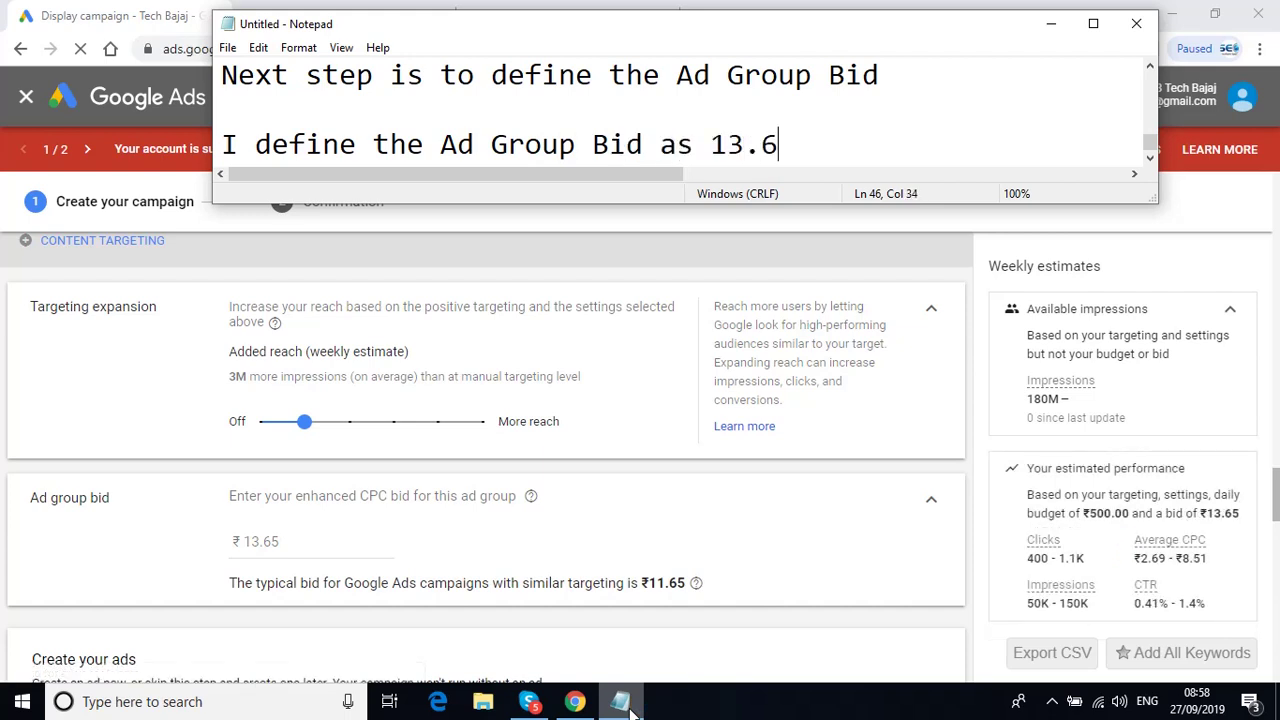
pyautogui.write('5 Rs per ')
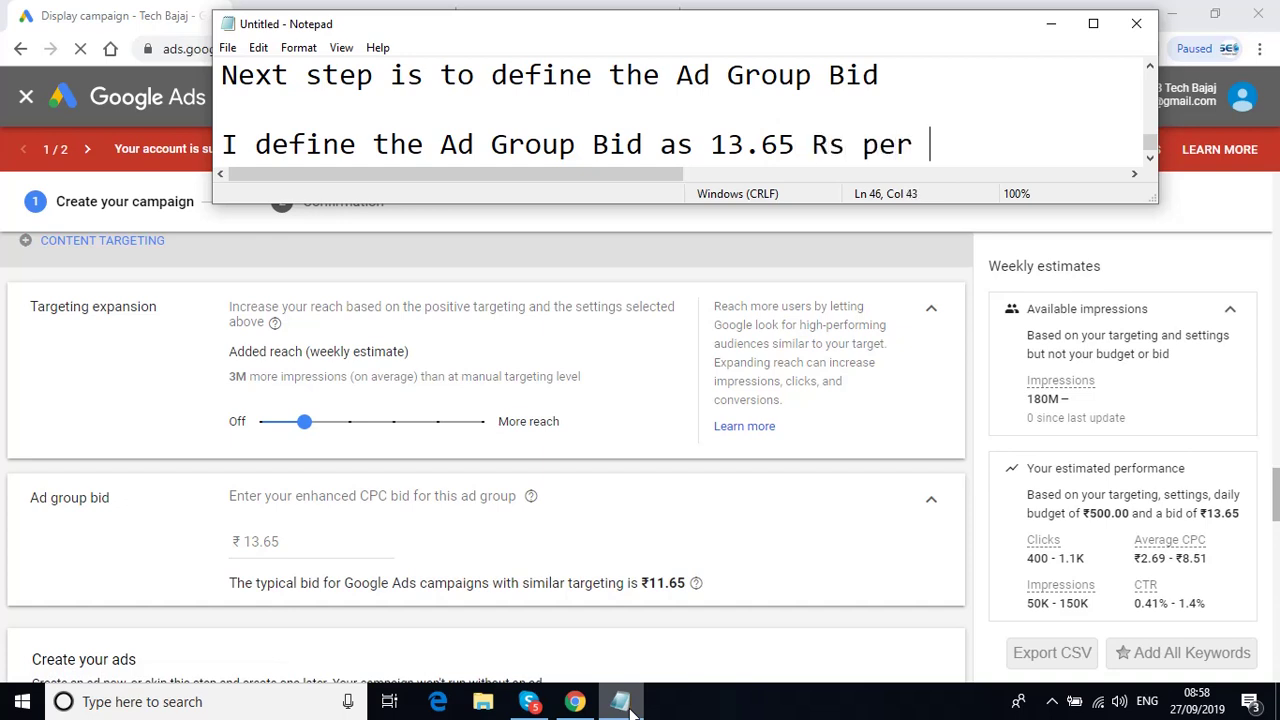
pyautogui.write('click')
pyautogui.press('Return')
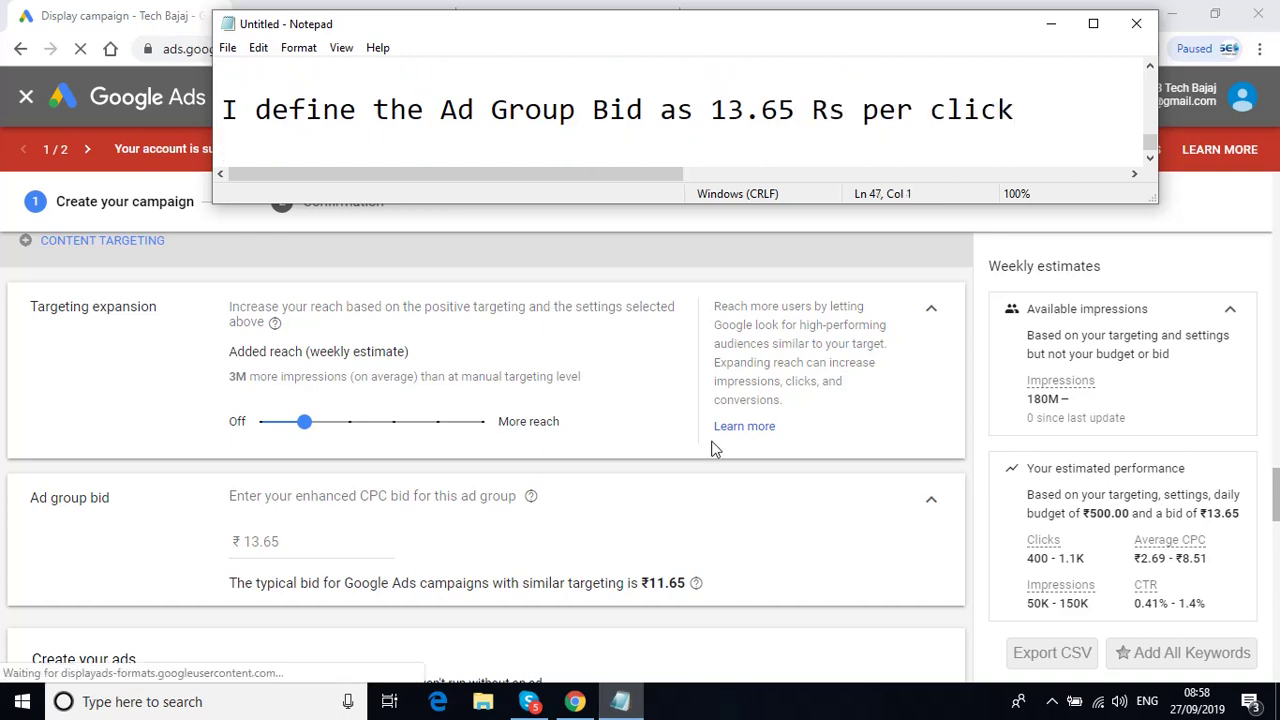
# - With the campaign's Create your ads section in view, add the line "Now you have to start creating your ads" to the Notepad notes
pyautogui.click(1051, 26)
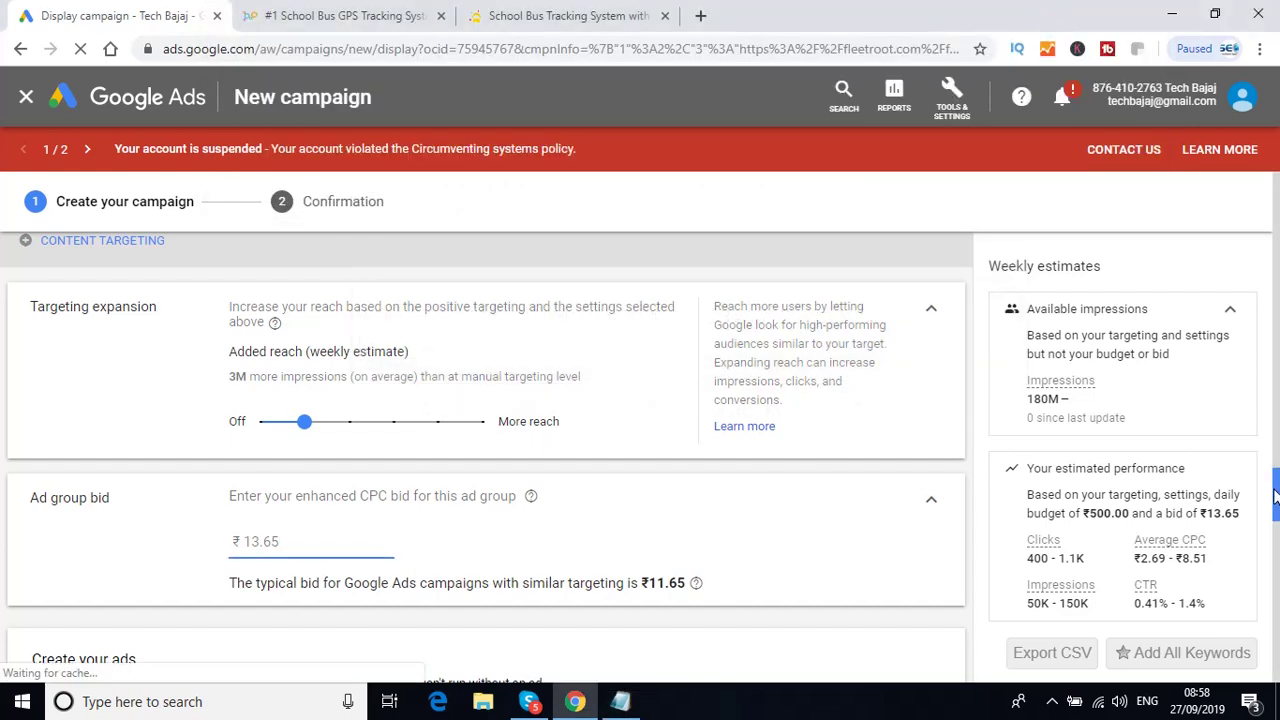
pyautogui.scroll(-1, 1276, 515)
pyautogui.scroll(-3, 1277, 520)
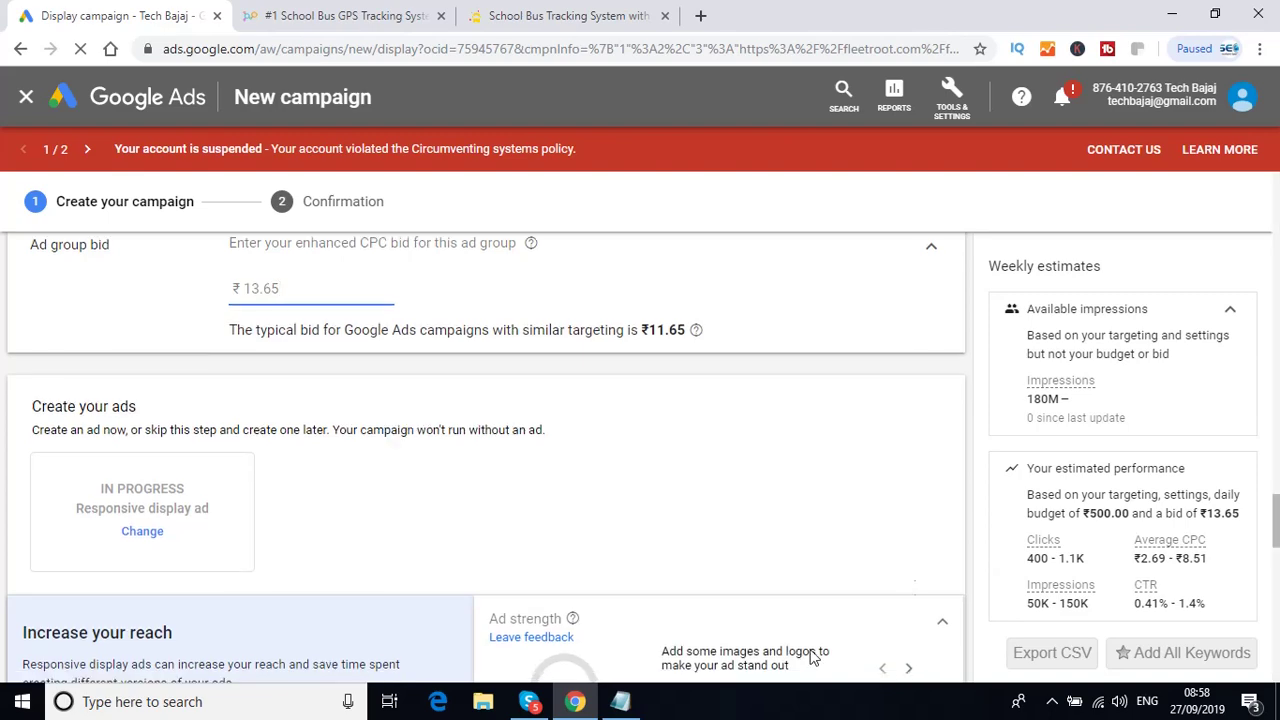
pyautogui.click(620, 701)
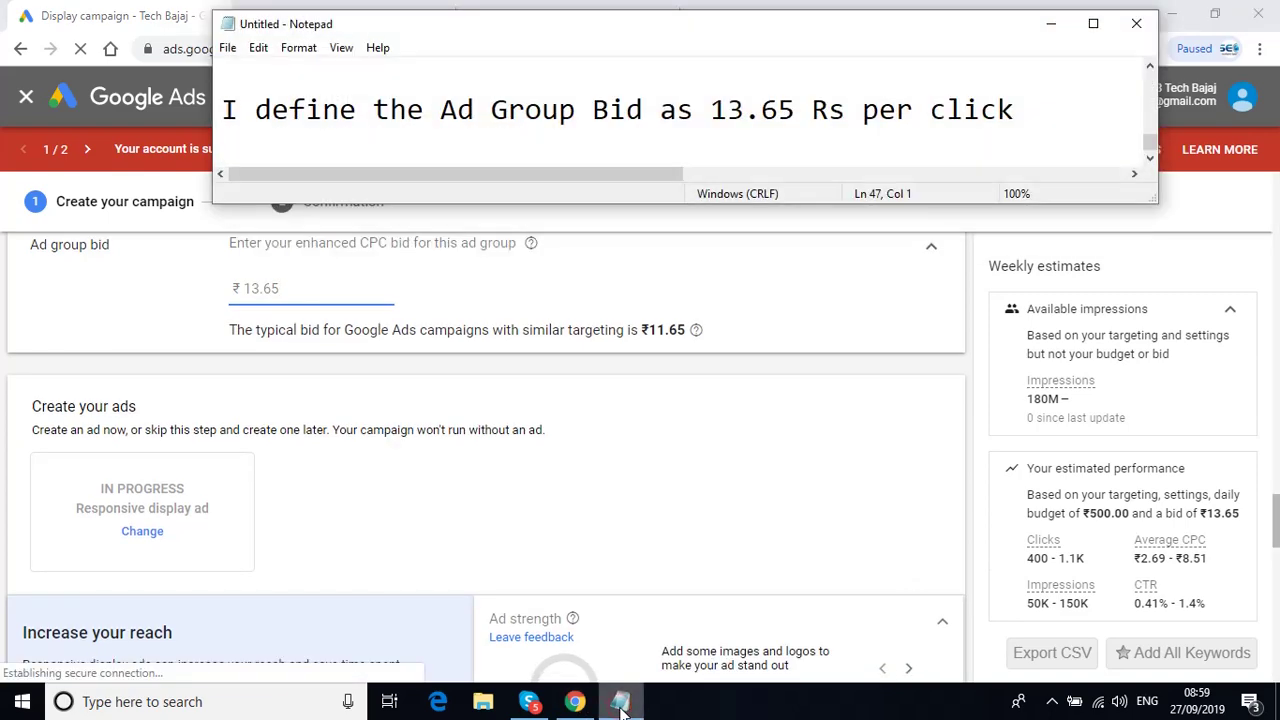
pyautogui.write('Now y')
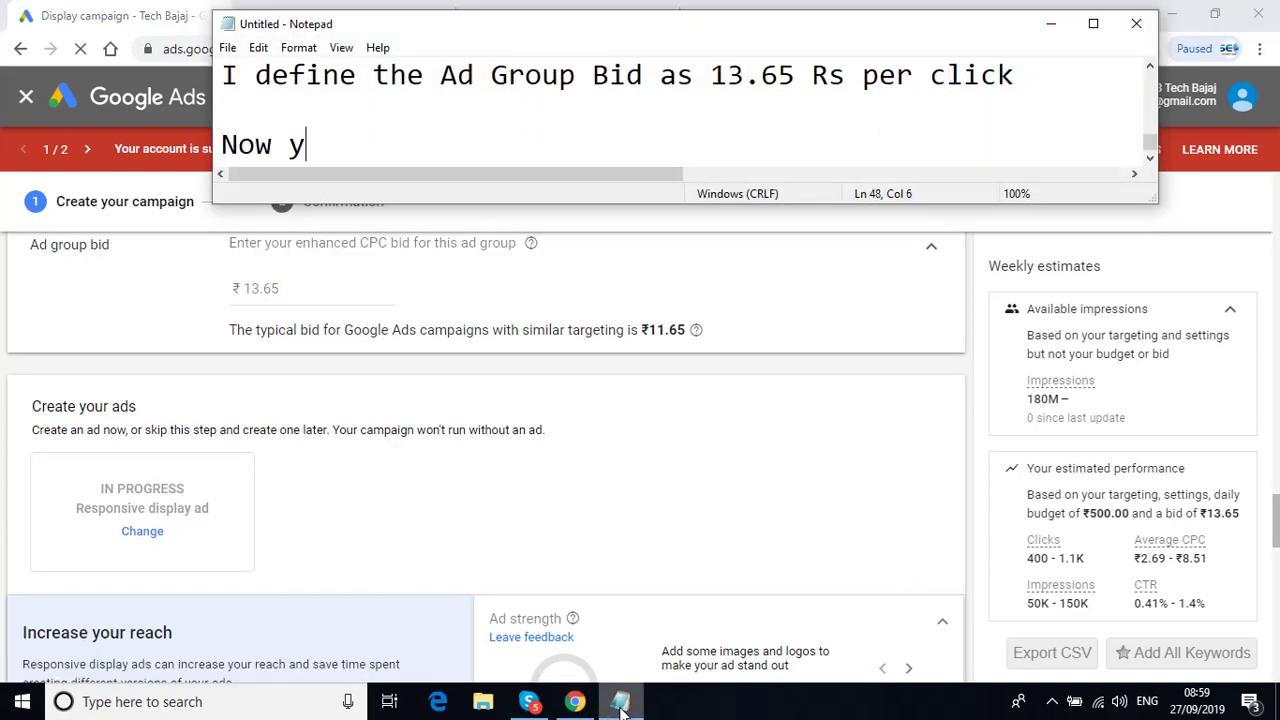
pyautogui.write('ou have to ')
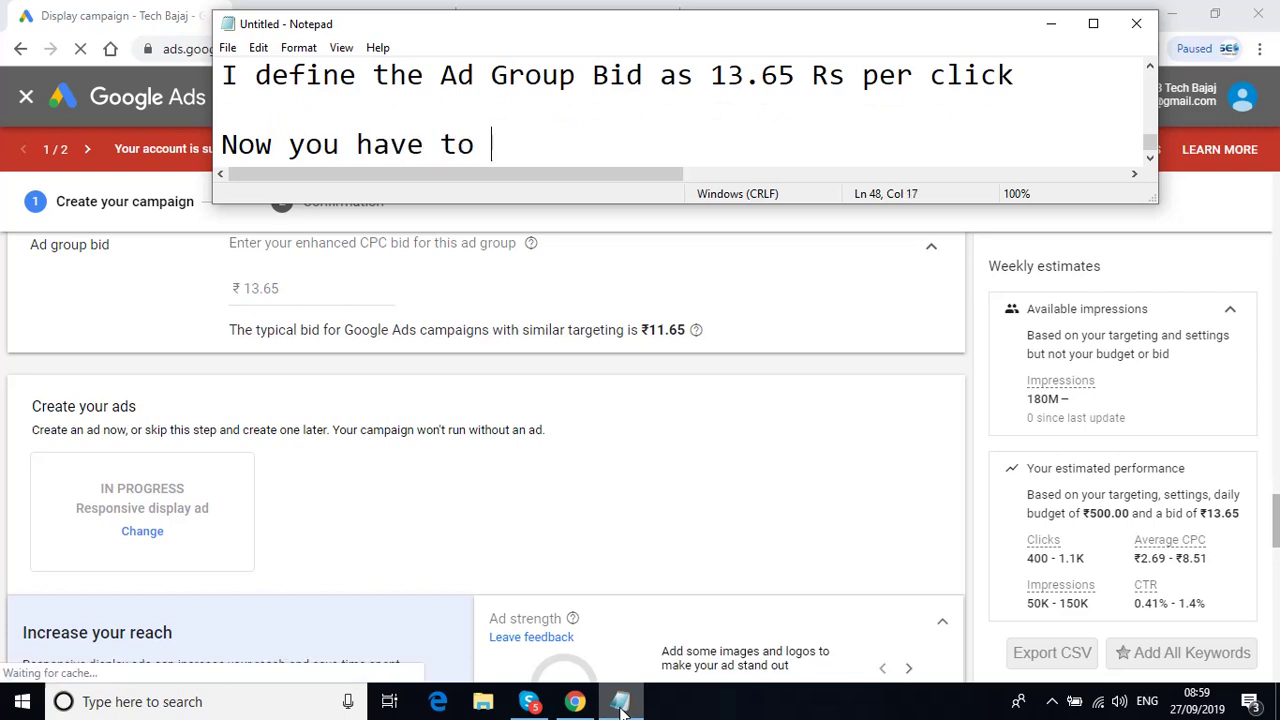
pyautogui.write('start crea')
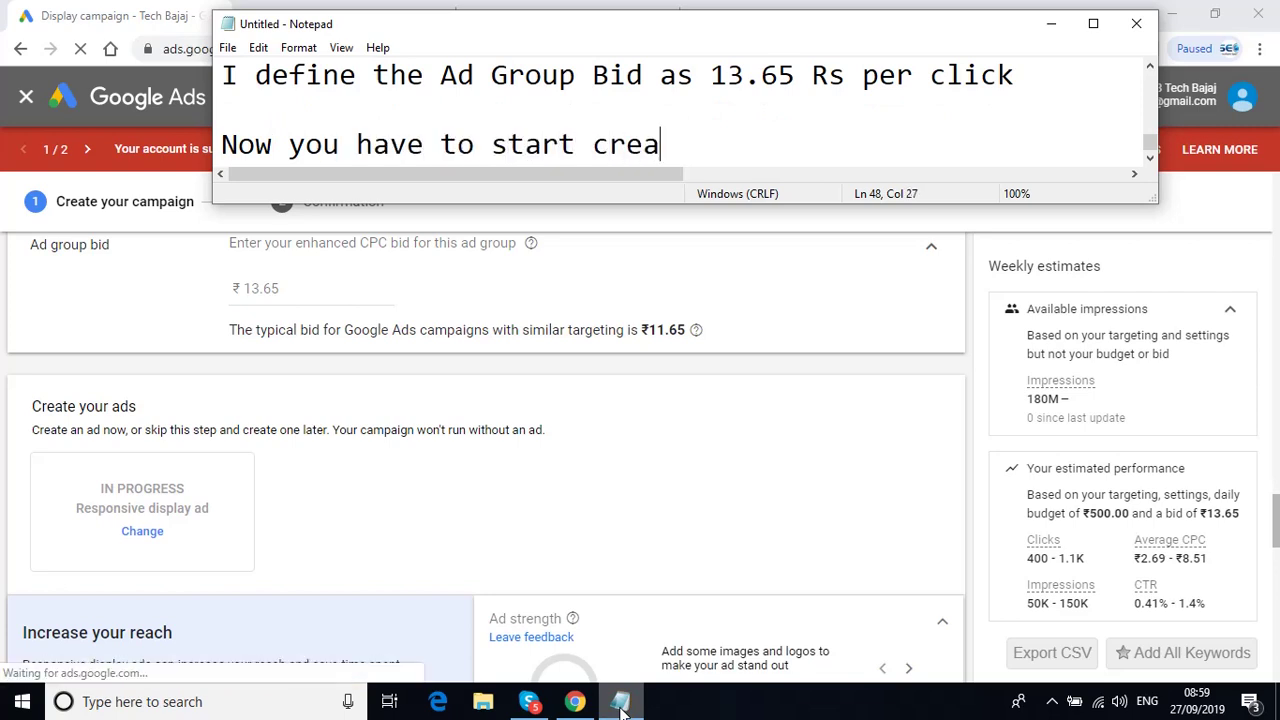
pyautogui.write('ting your ads')
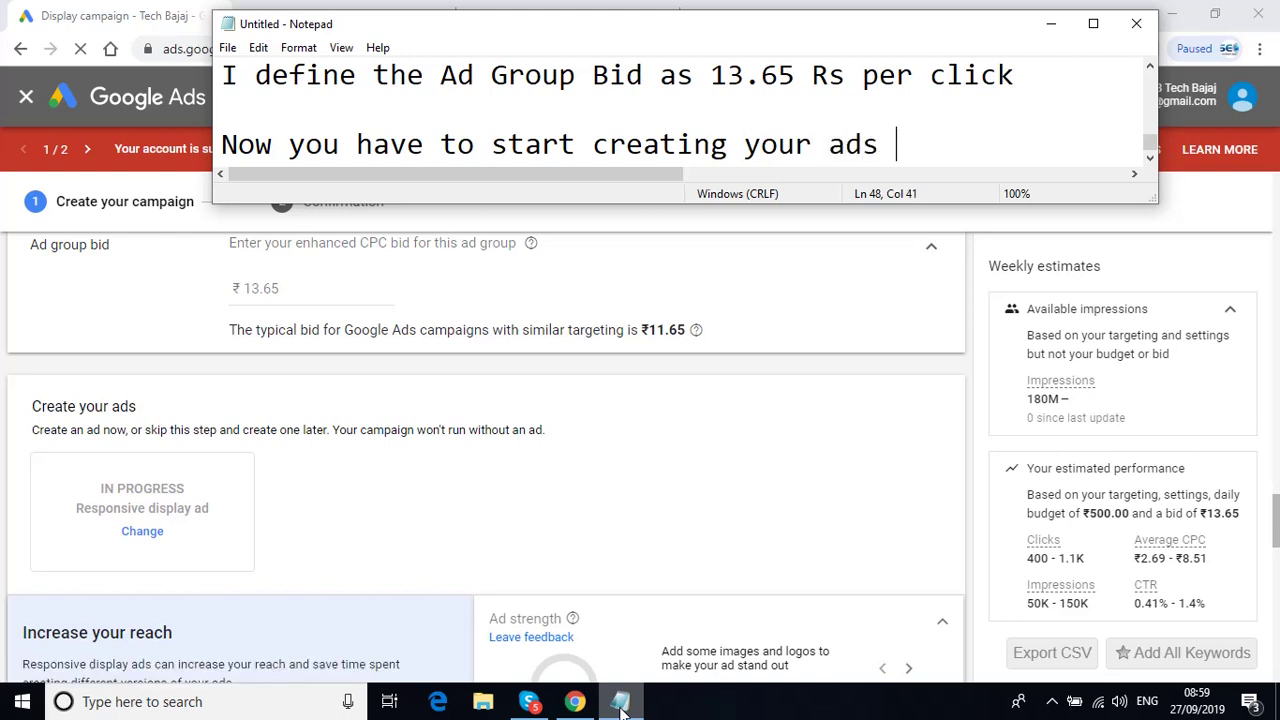
pyautogui.press('Return')
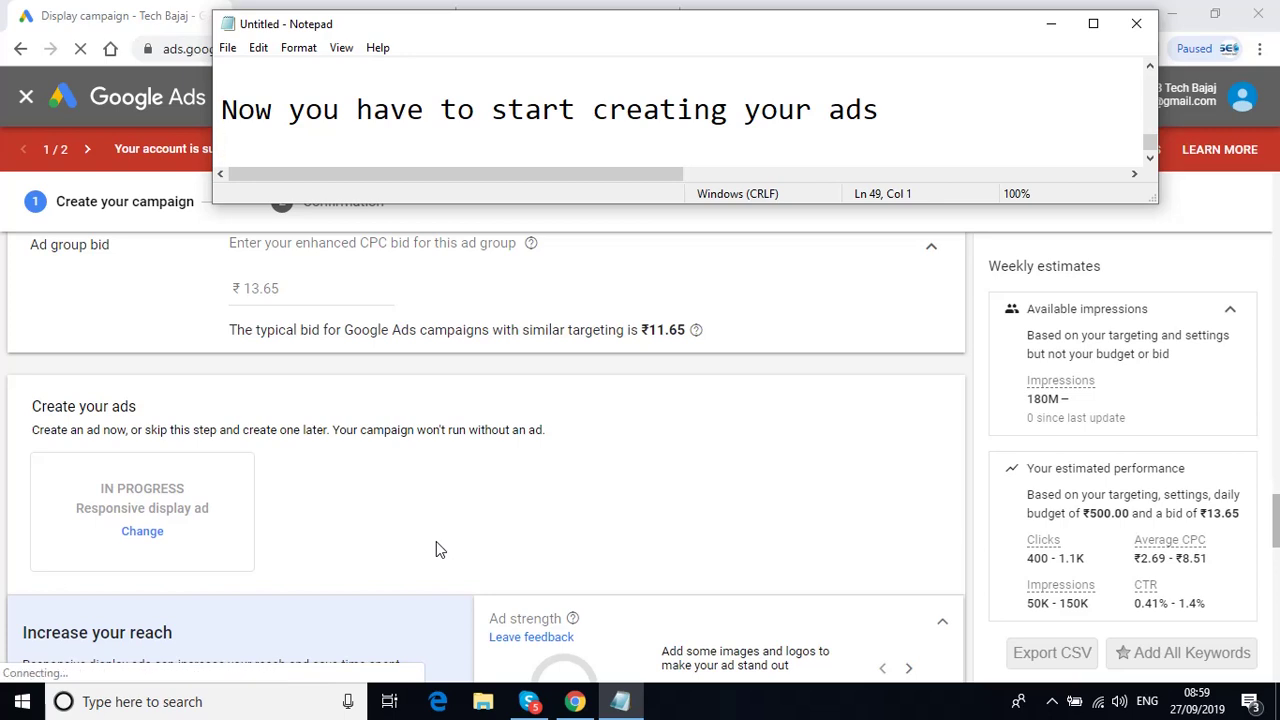
# - Add the note line "Responsive Display Ads: This is one of the best option in Google Display Network Campaigns"
pyautogui.press('Return')
pyautogui.write('Responsi')
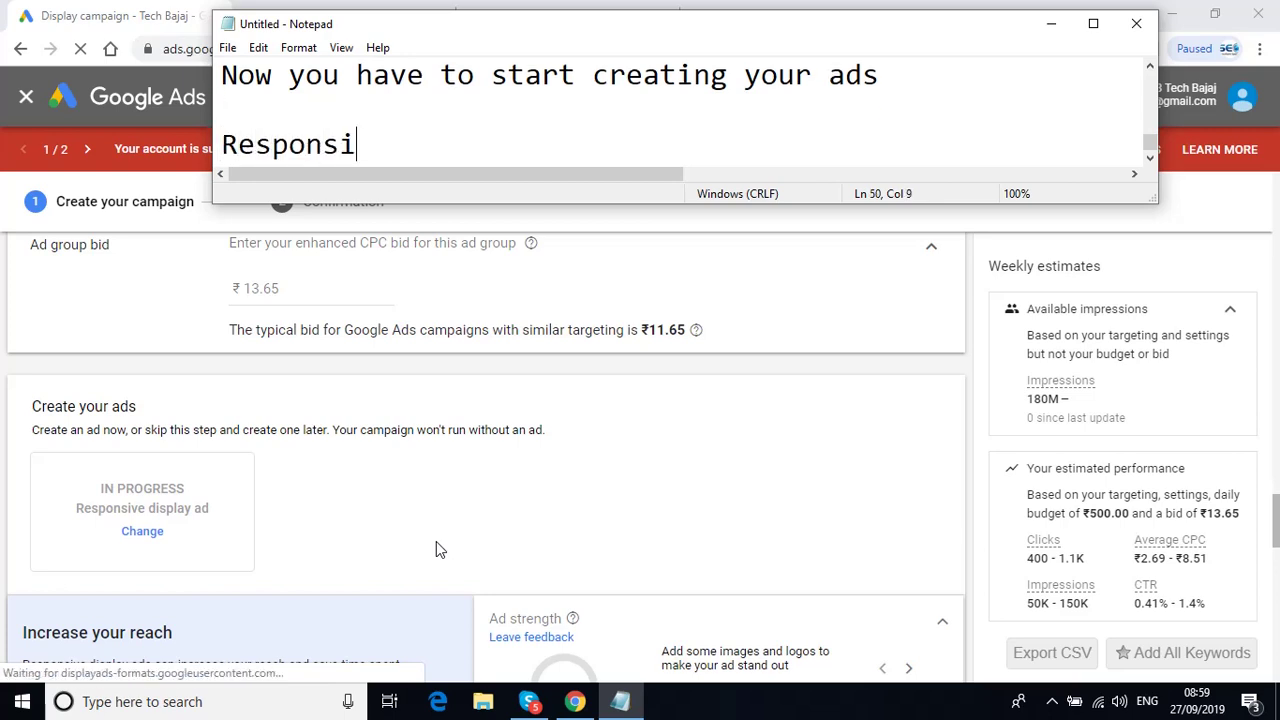
pyautogui.write('ve Disp')
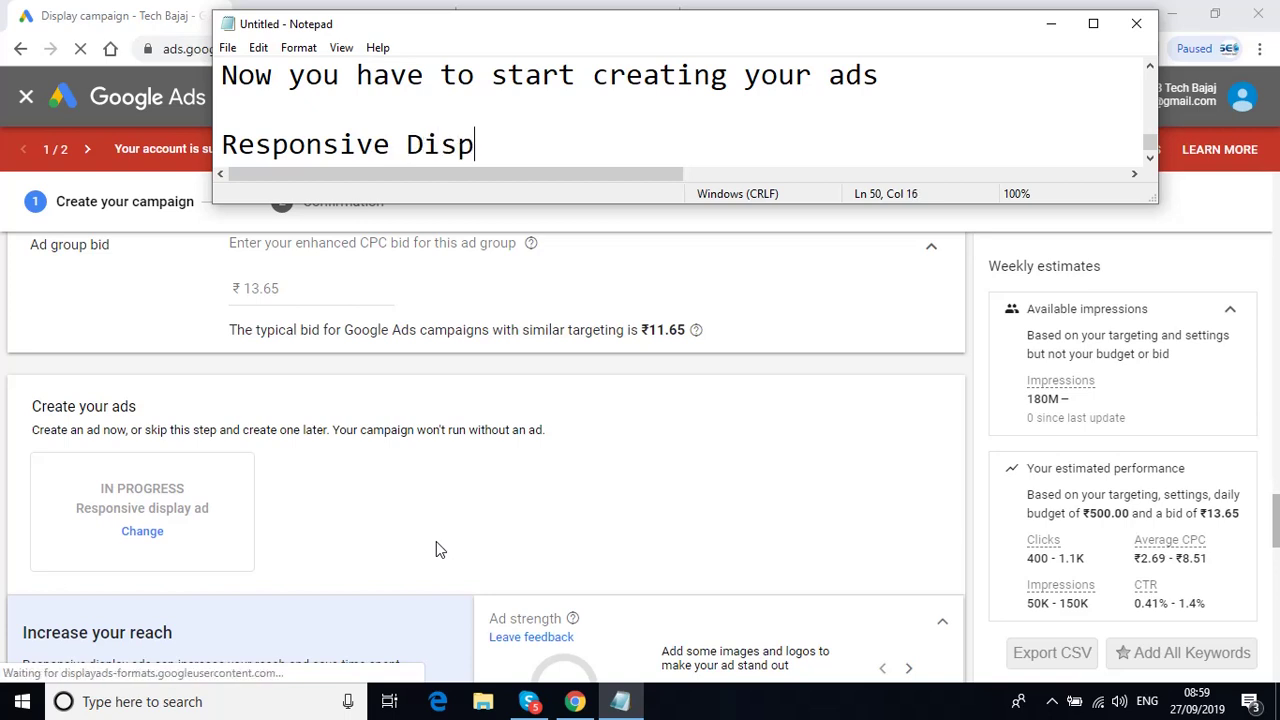
pyautogui.write('lay Ads ')
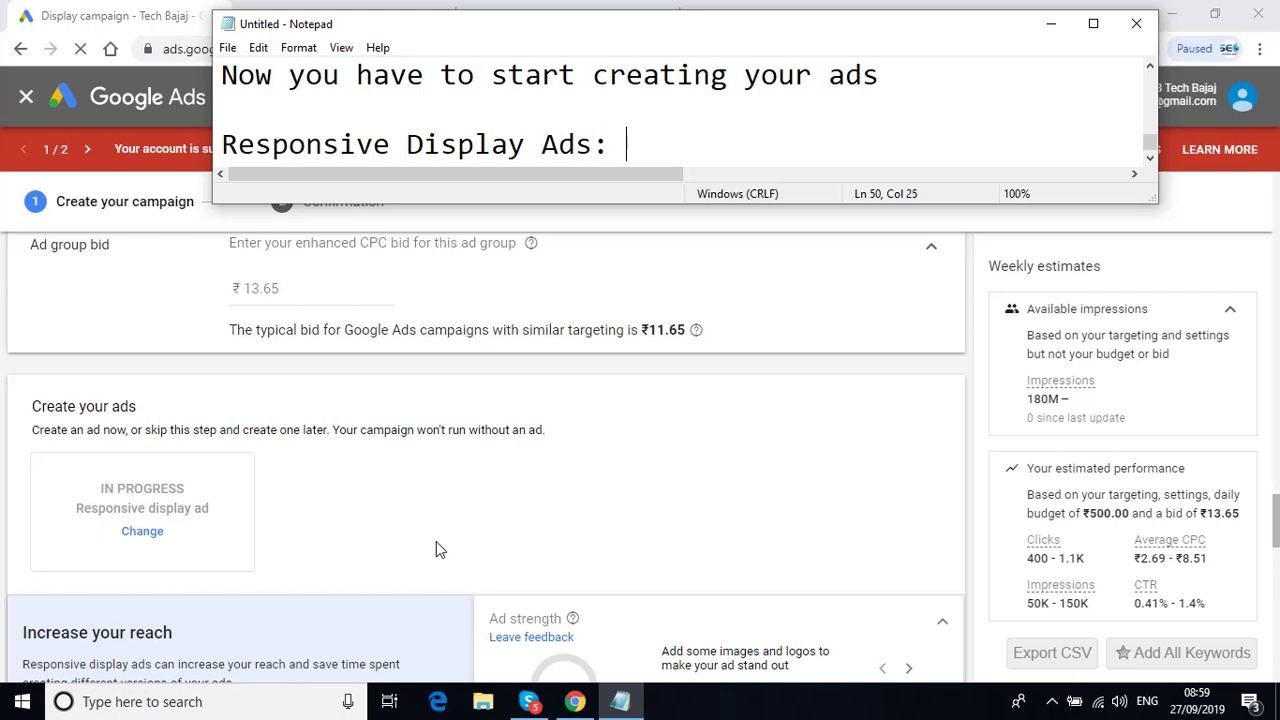
pyautogui.write(' This is o')
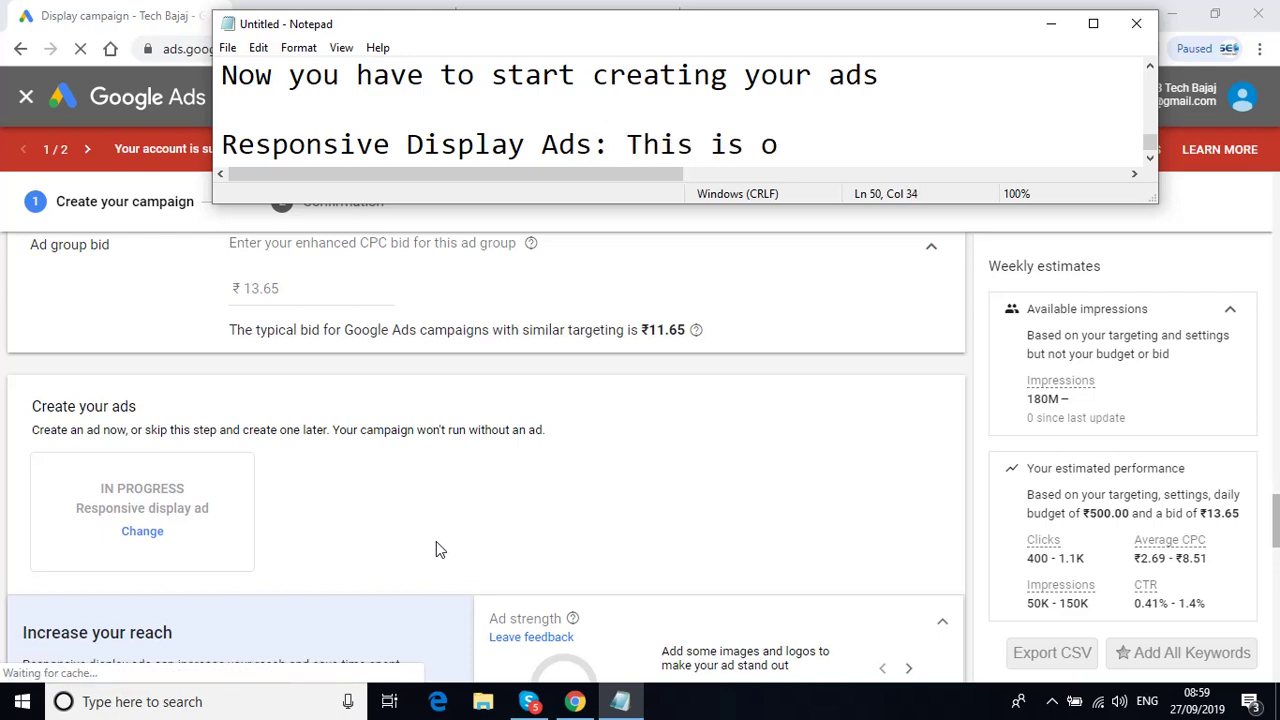
pyautogui.write('ne of the be')
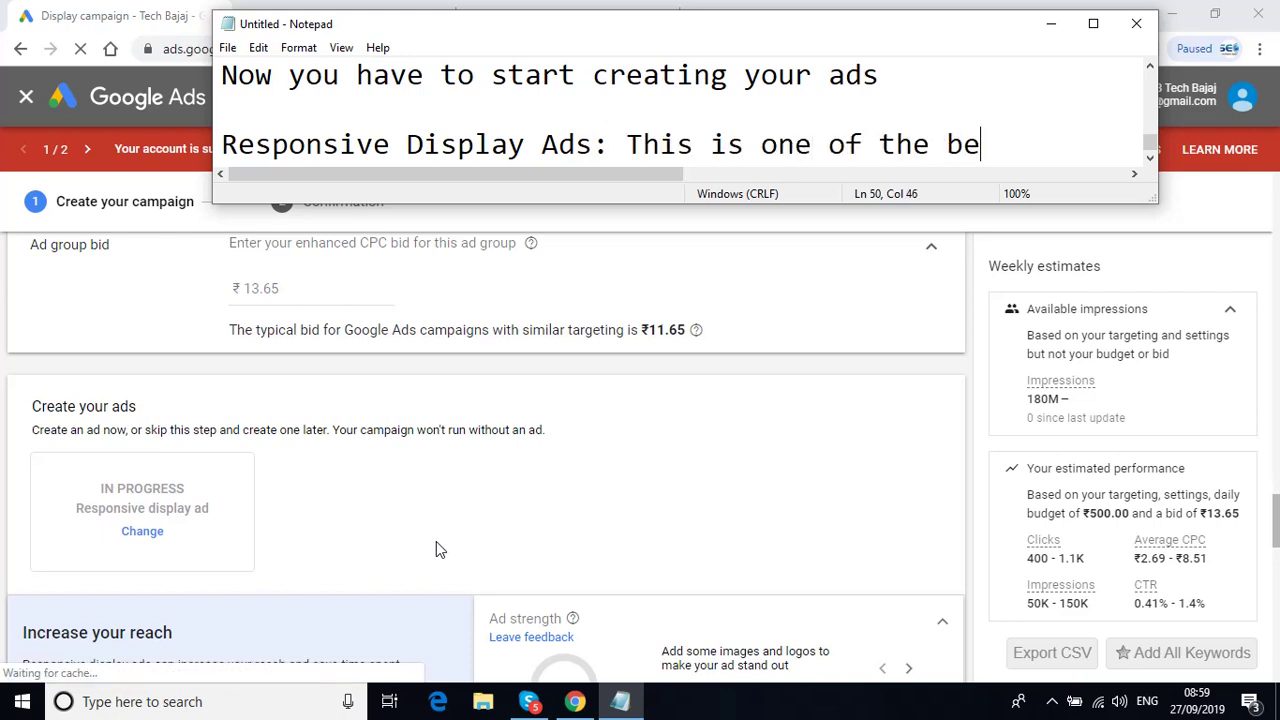
pyautogui.write('sty')
pyautogui.press('BackSpace')
pyautogui.write('optio')
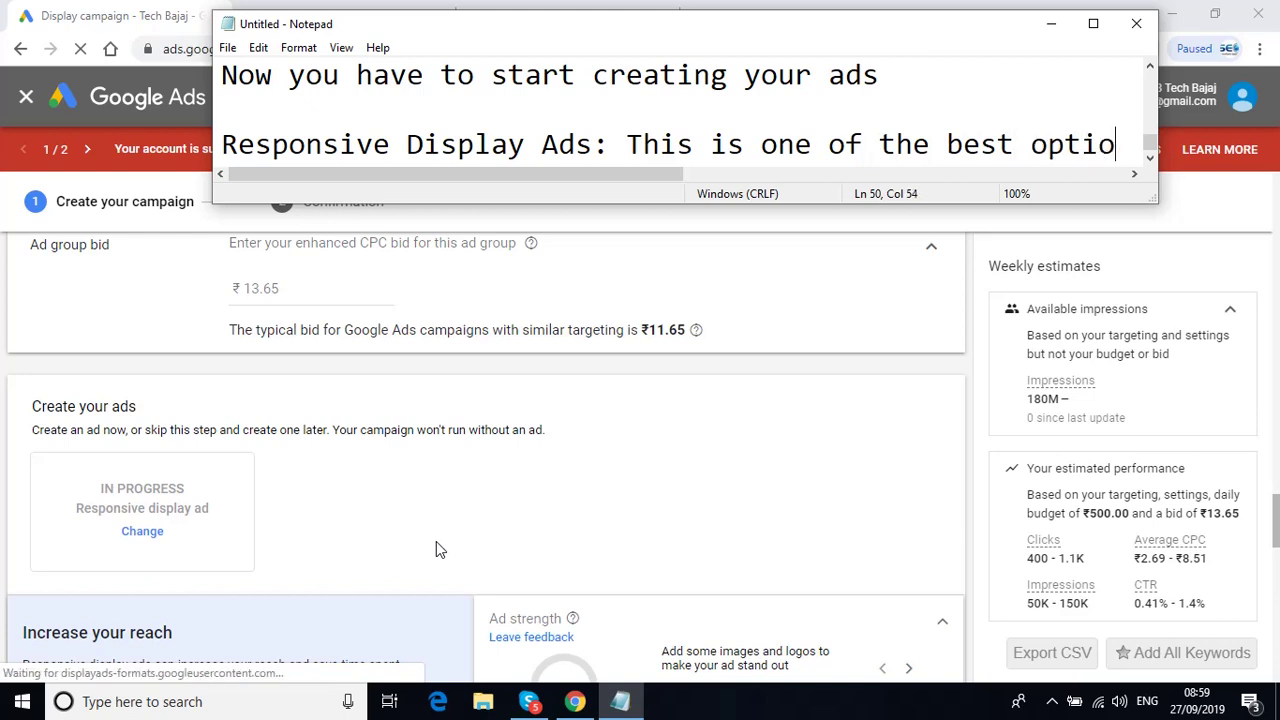
pyautogui.write('n in Googl')
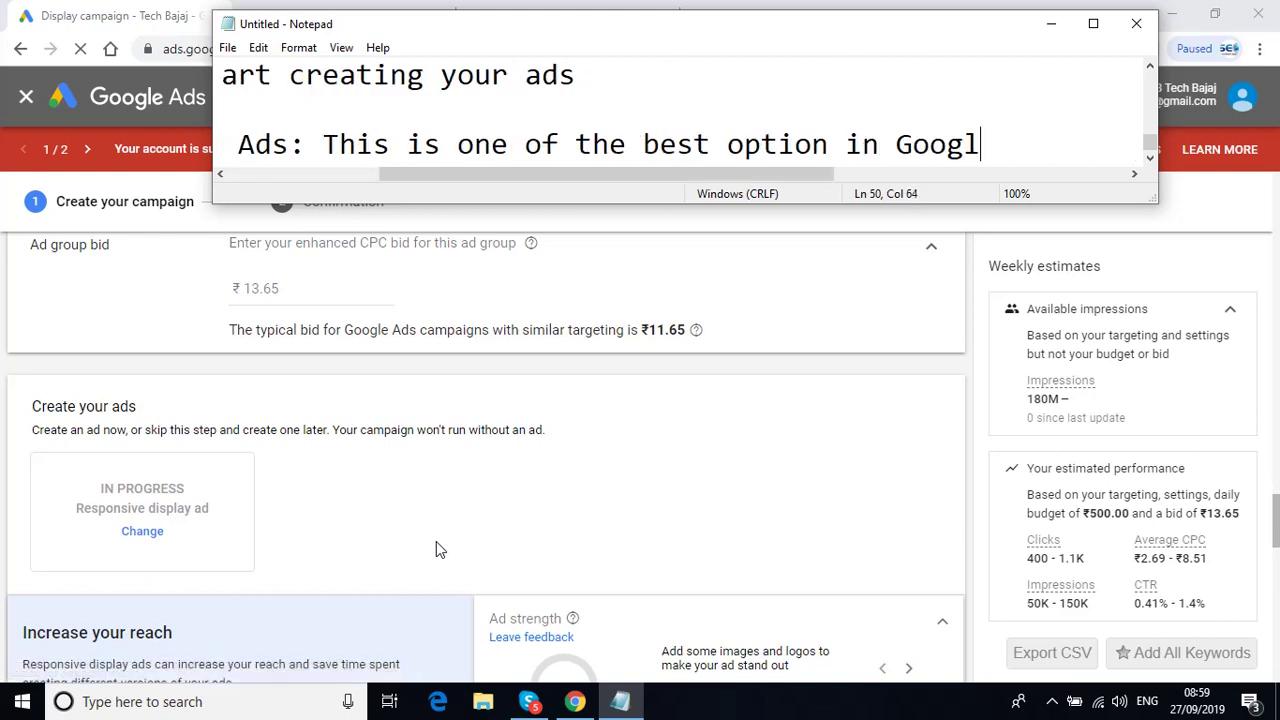
pyautogui.write('e Displa')
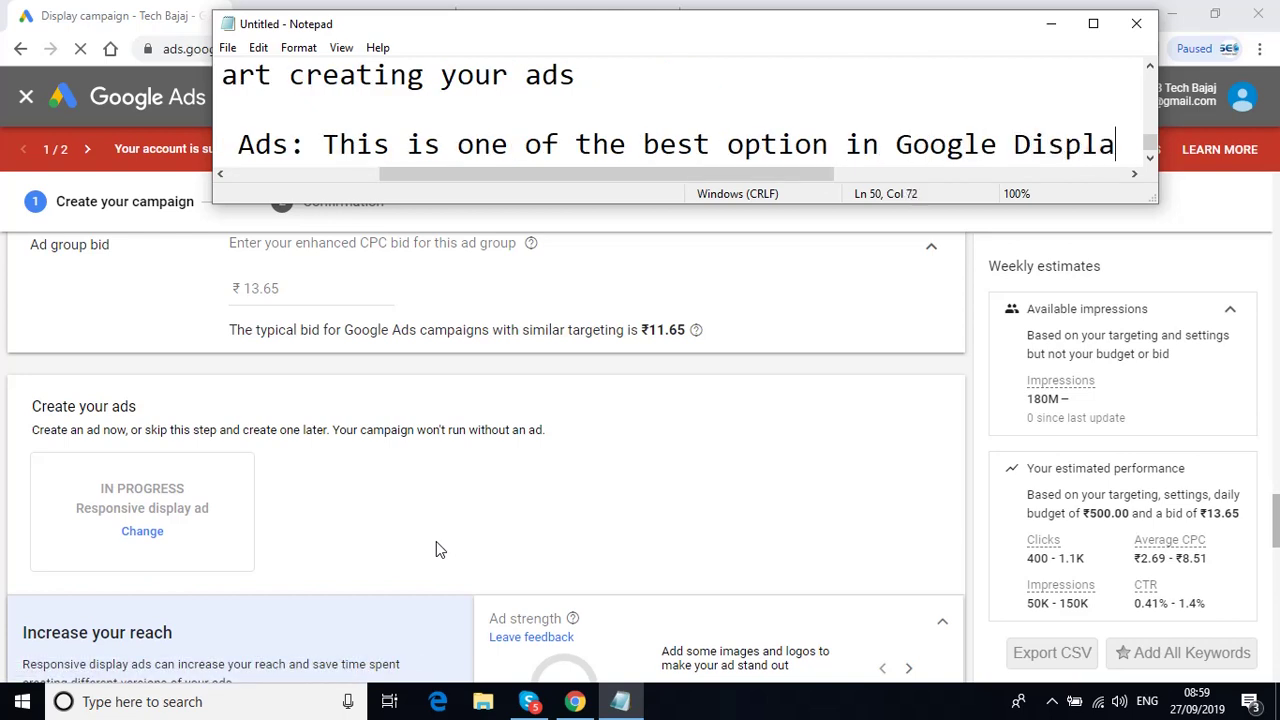
pyautogui.write('y Net')
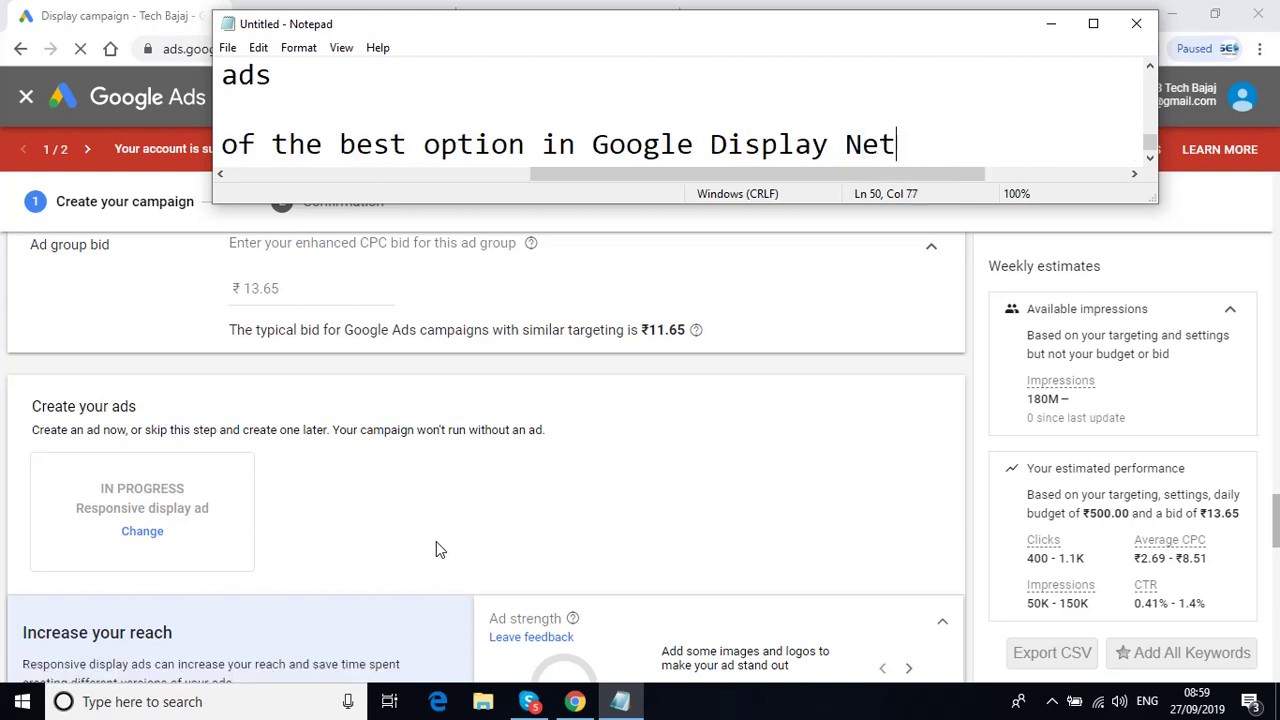
pyautogui.write('work Camp')
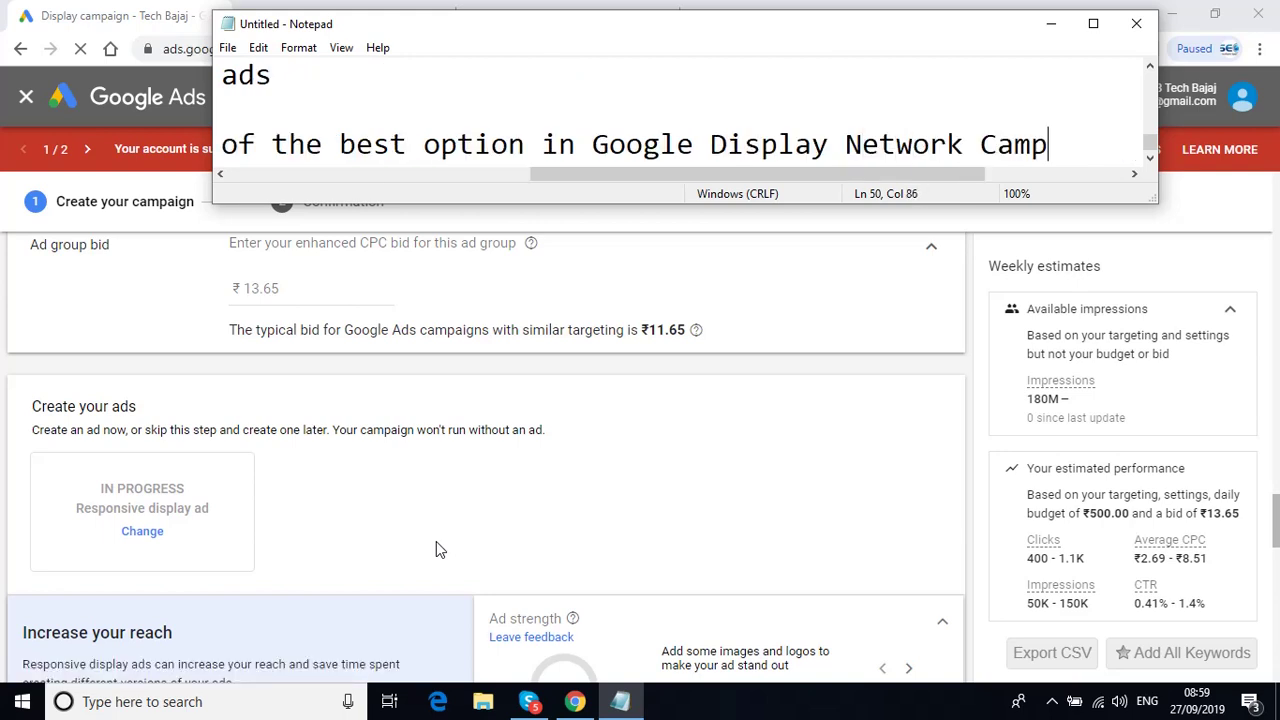
pyautogui.write('aigns')
pyautogui.press('Return')
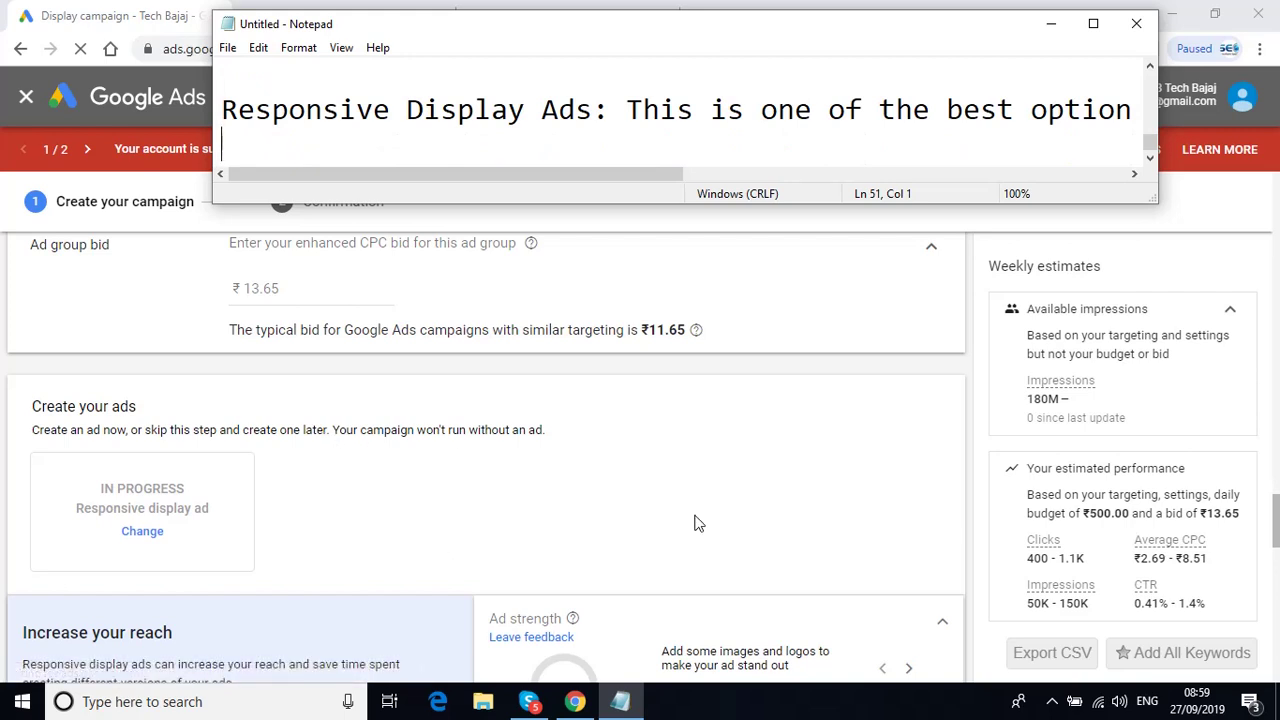
# - With the ad strength checklist in view, add the line "The display ad can be completed with the following things" to the Notepad notes
pyautogui.click(1277, 525)
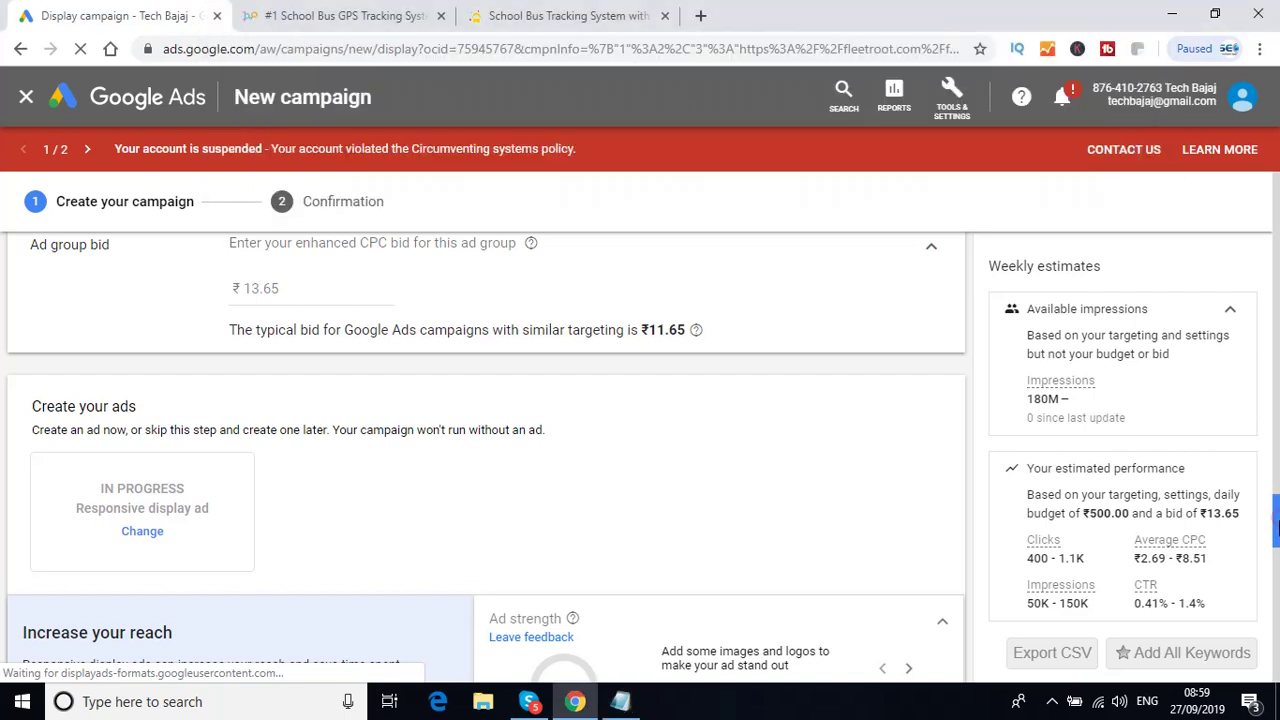
pyautogui.moveTo(1276, 535); pyautogui.dragTo(1276, 540)
pyautogui.scroll(-1, 1276, 535)
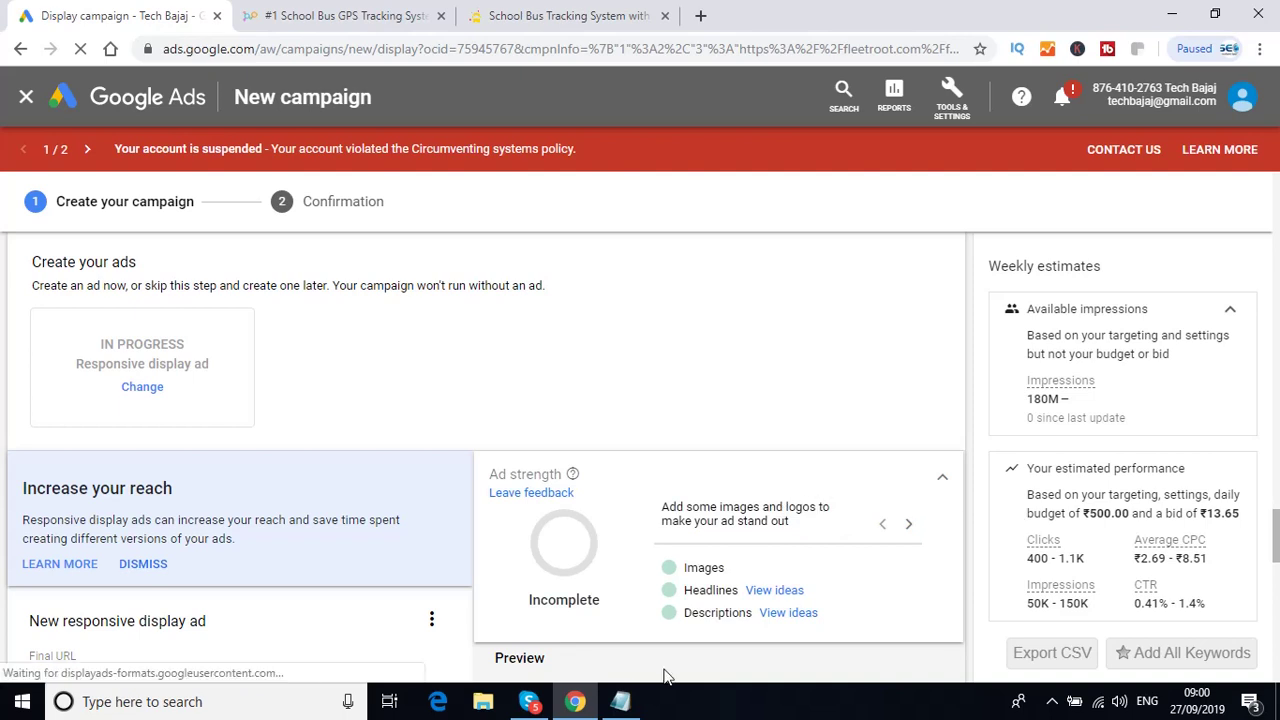
pyautogui.click(620, 703)
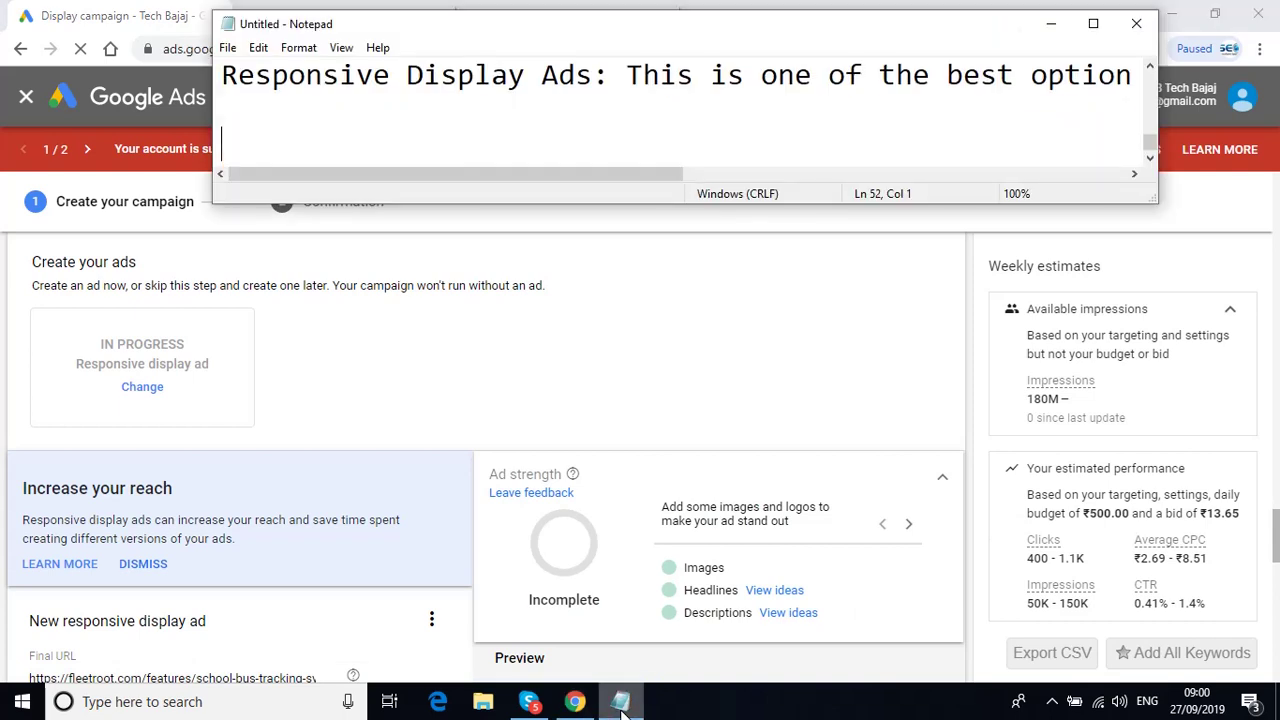
pyautogui.write('The ')
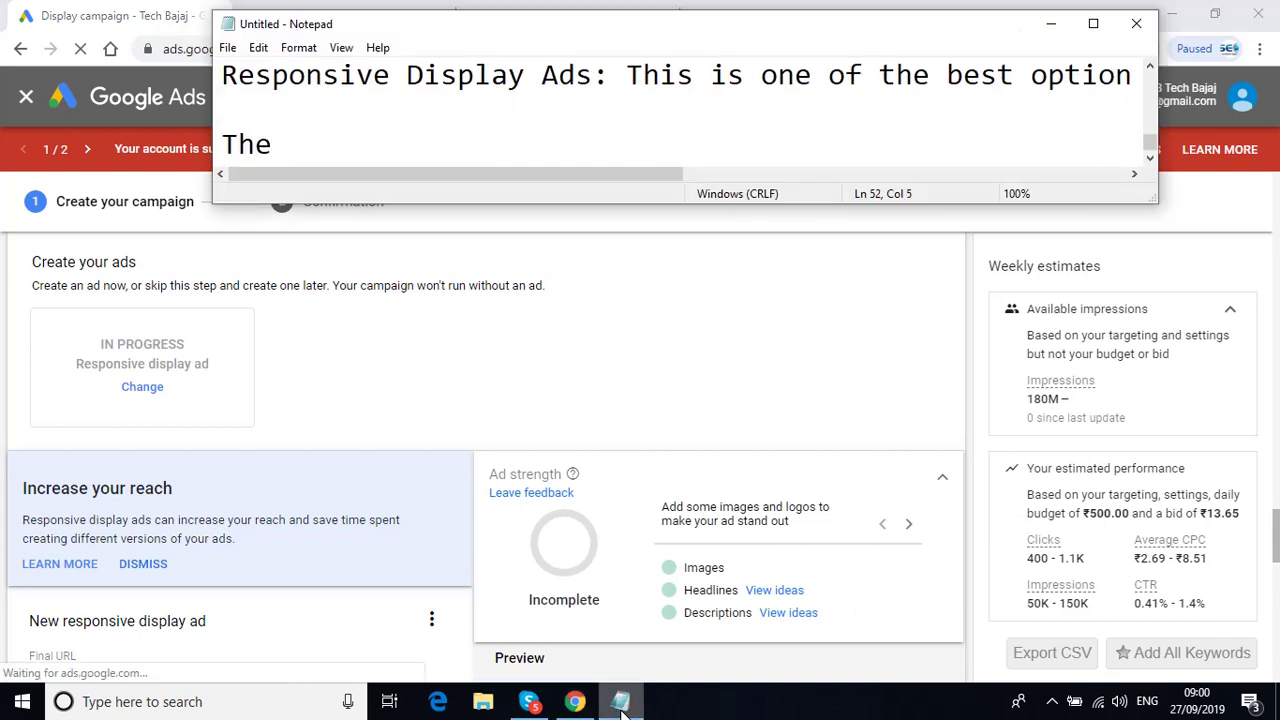
pyautogui.write('display a')
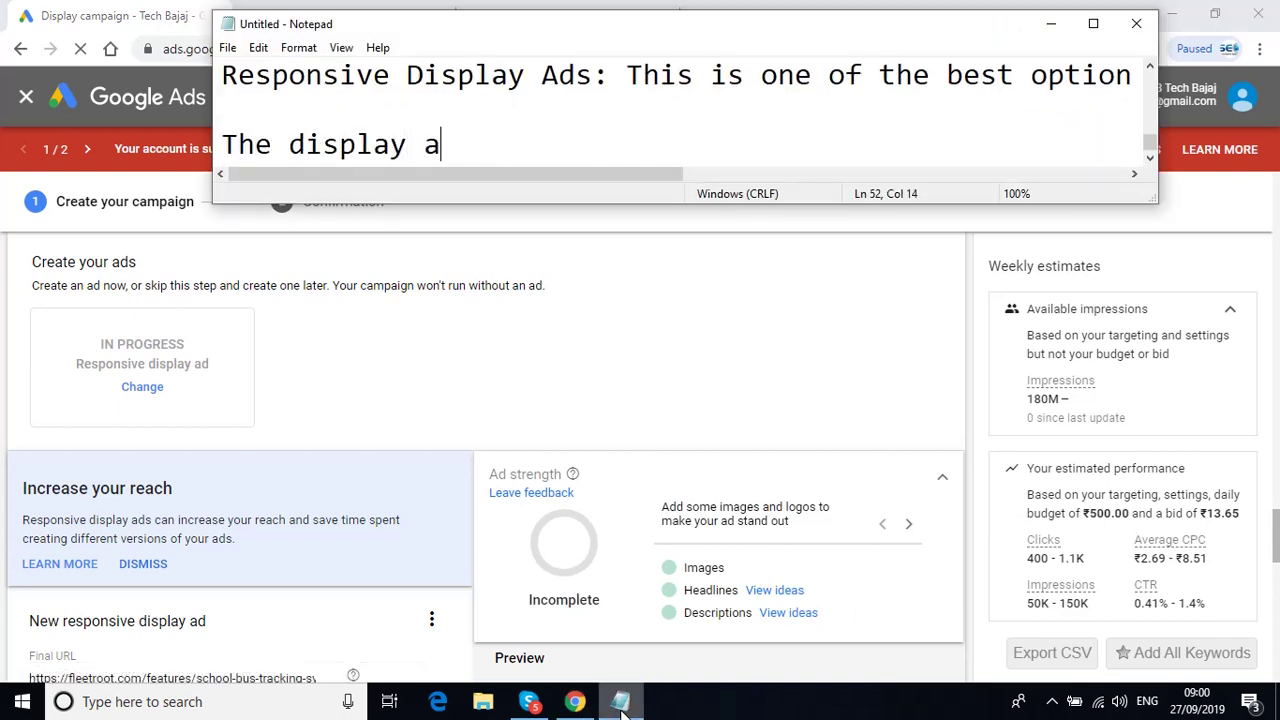
pyautogui.write('d can be')
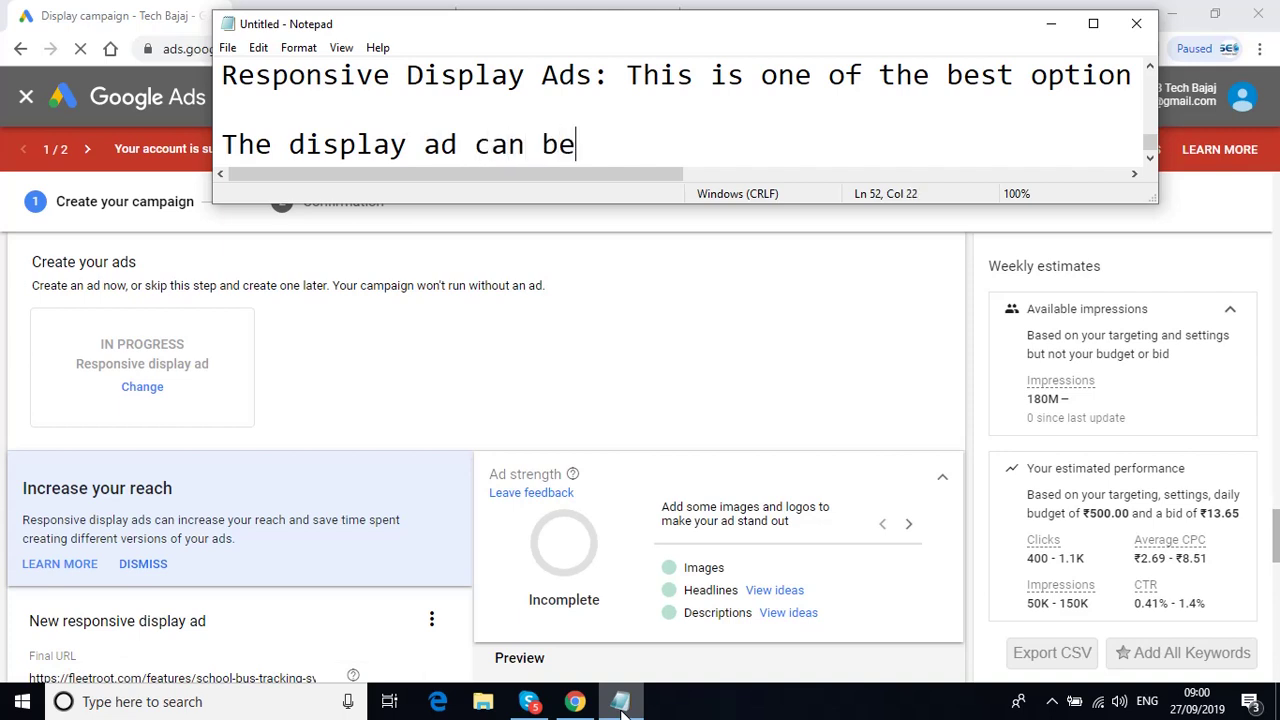
pyautogui.write(' completed ')
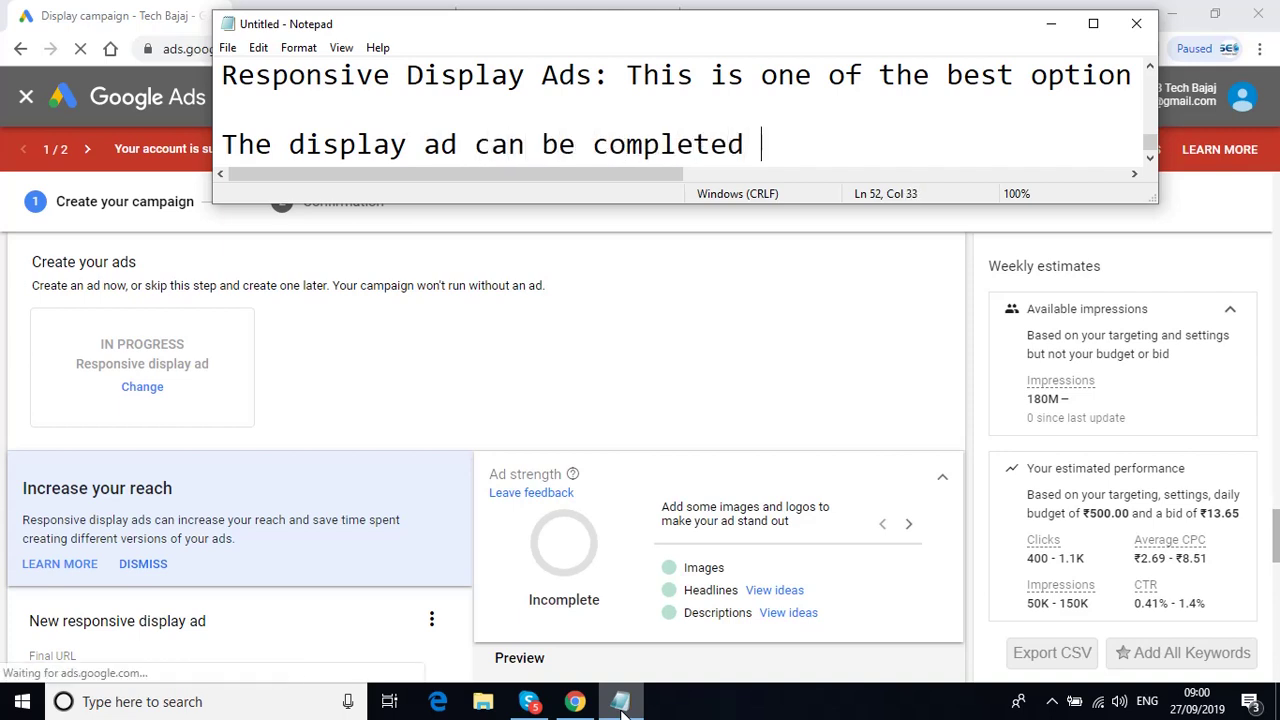
pyautogui.write('with the fol')
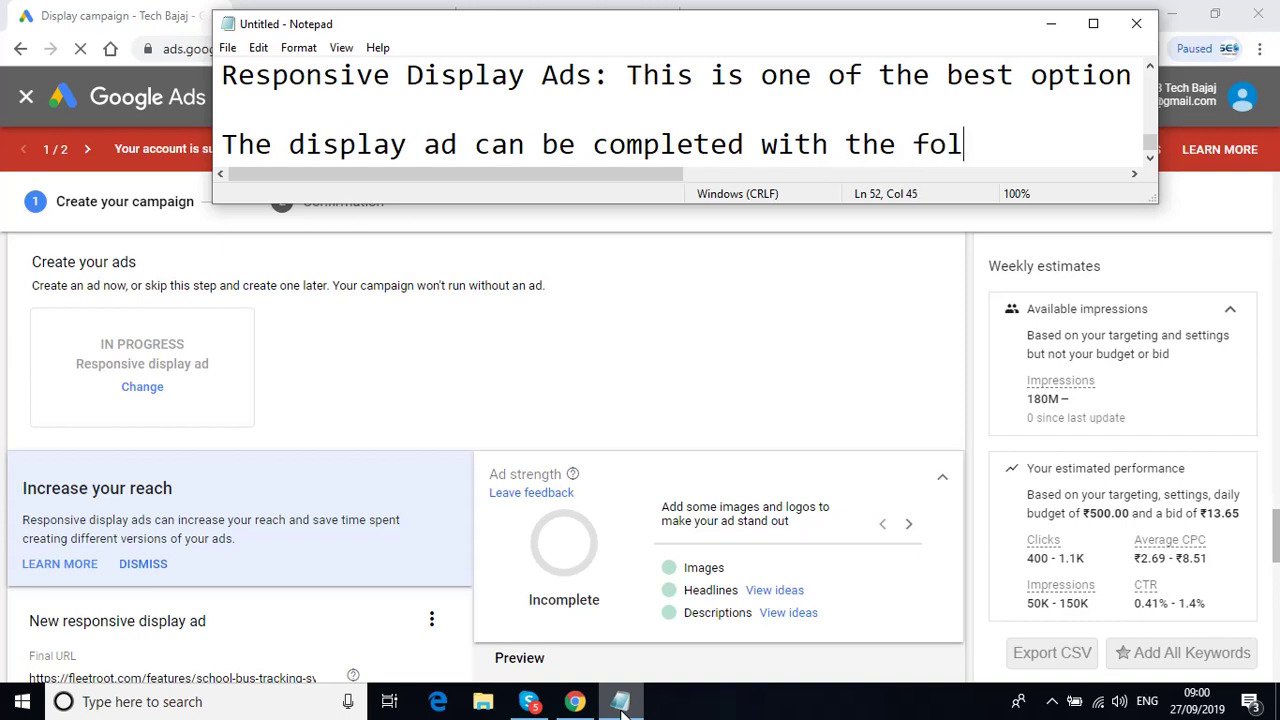
pyautogui.write('lowing things')
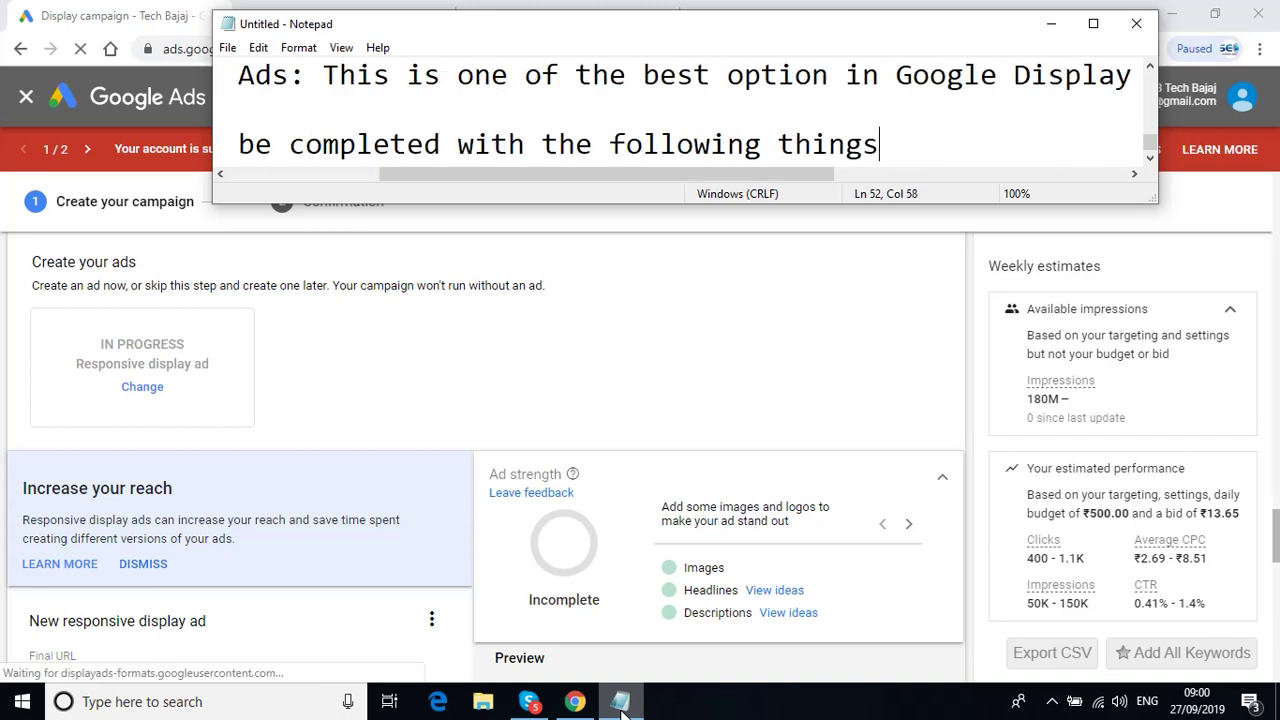
pyautogui.press('Return')
# - Add the numbered line "1. You need to have beautiful images relevant to your business" below the display ad line in the Notepad notes
pyautogui.press('Return')
pyautogui.write('1')
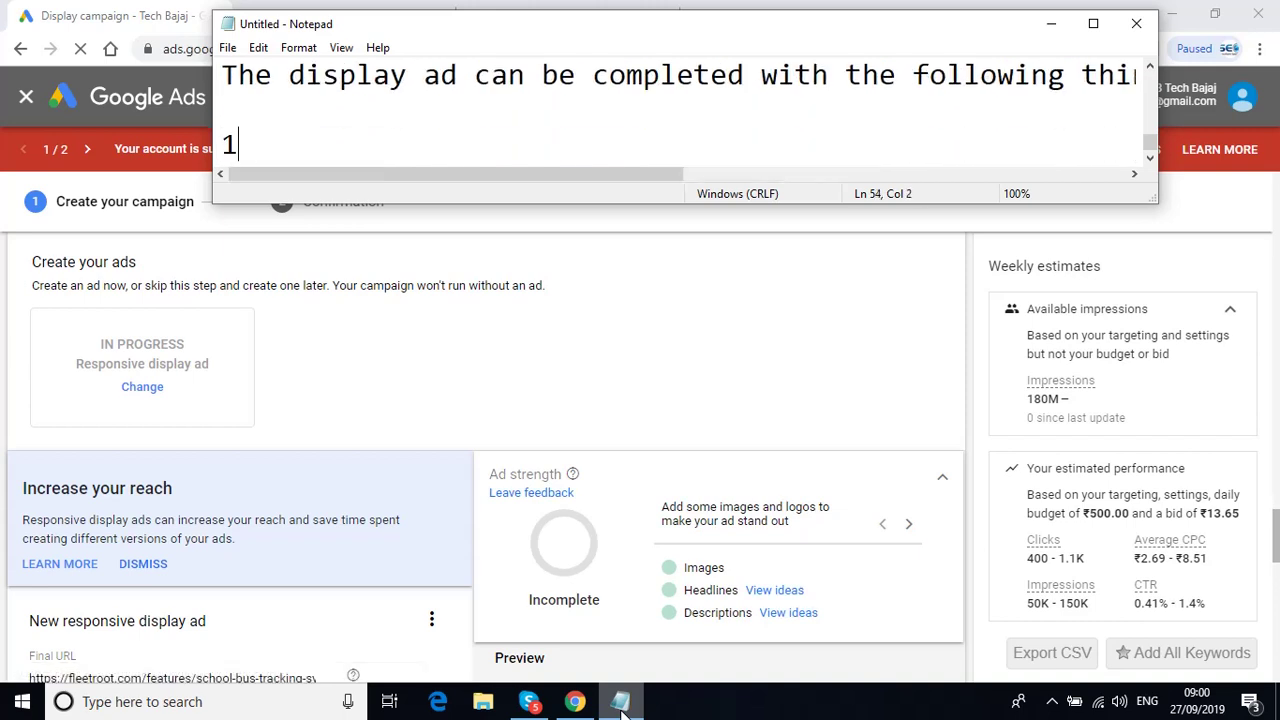
pyautogui.write('. YOuhave')
pyautogui.press('BackSpace')
pyautogui.press('BackSpace')
pyautogui.press('BackSpace')
pyautogui.press('BackSpace')
pyautogui.press('BackSpace')
pyautogui.press('BackSpace')
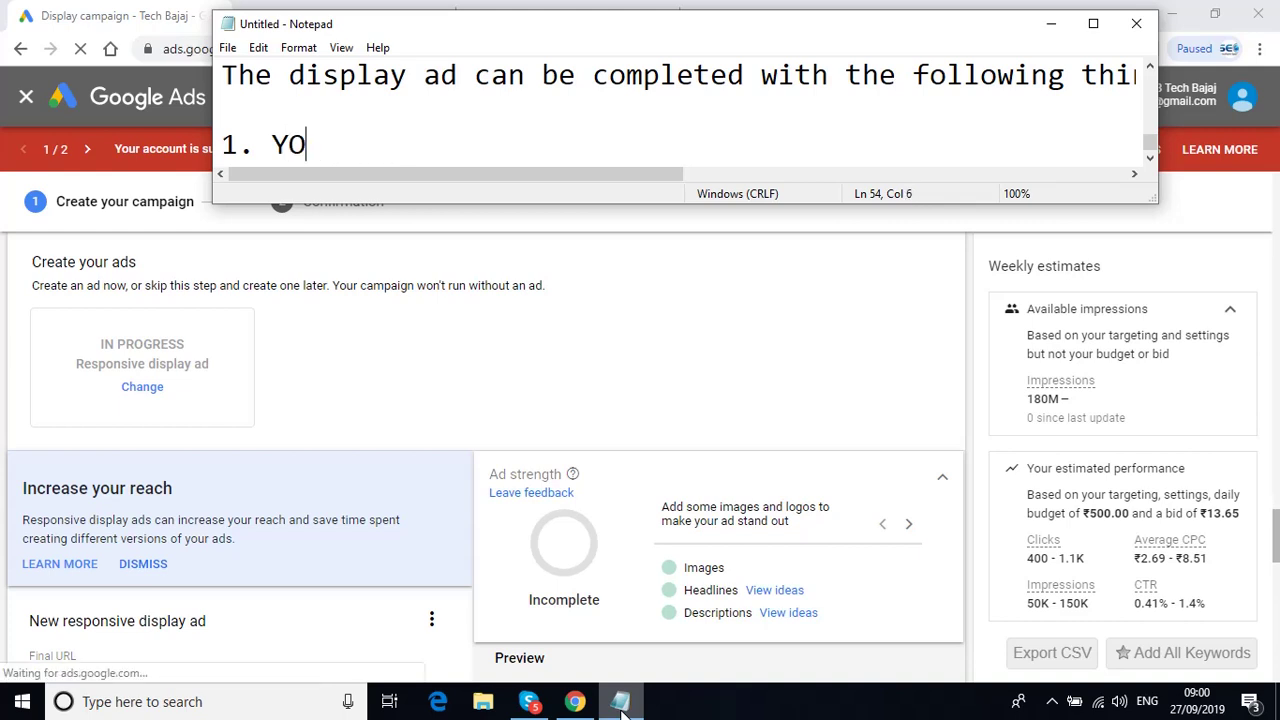
pyautogui.press('BackSpace')
pyautogui.write('ou ne')
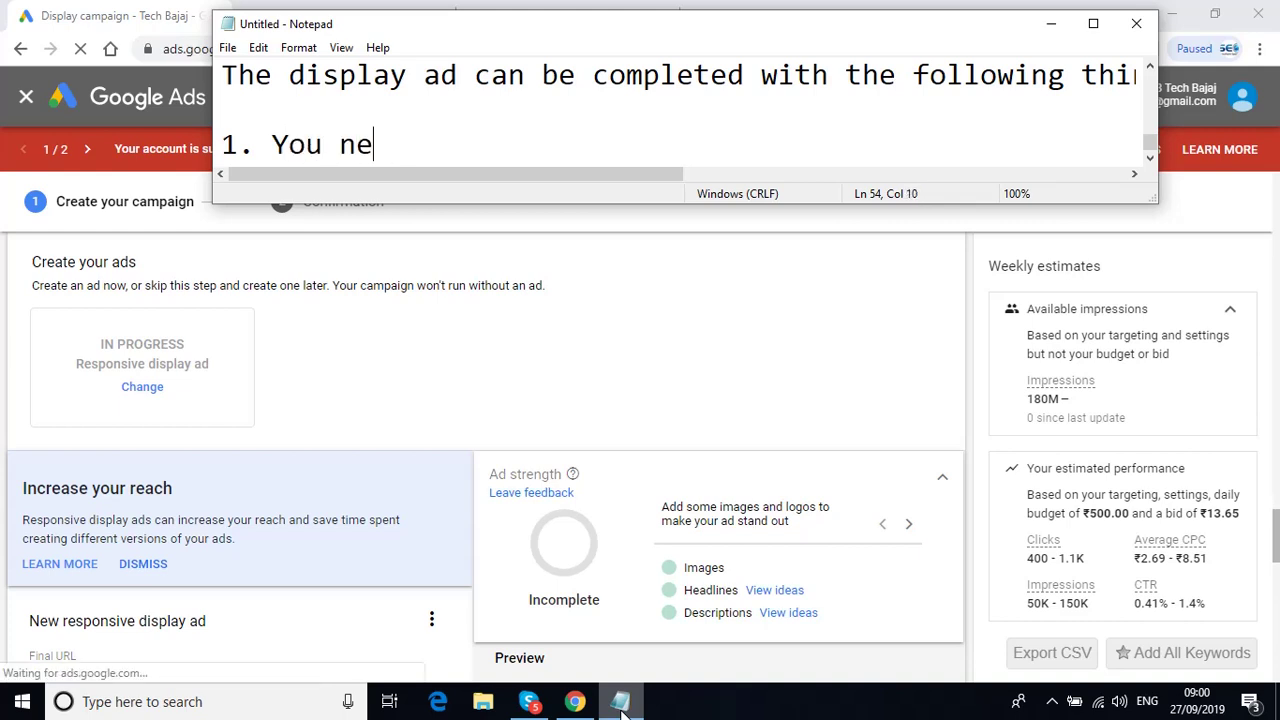
pyautogui.write('ed to have ')
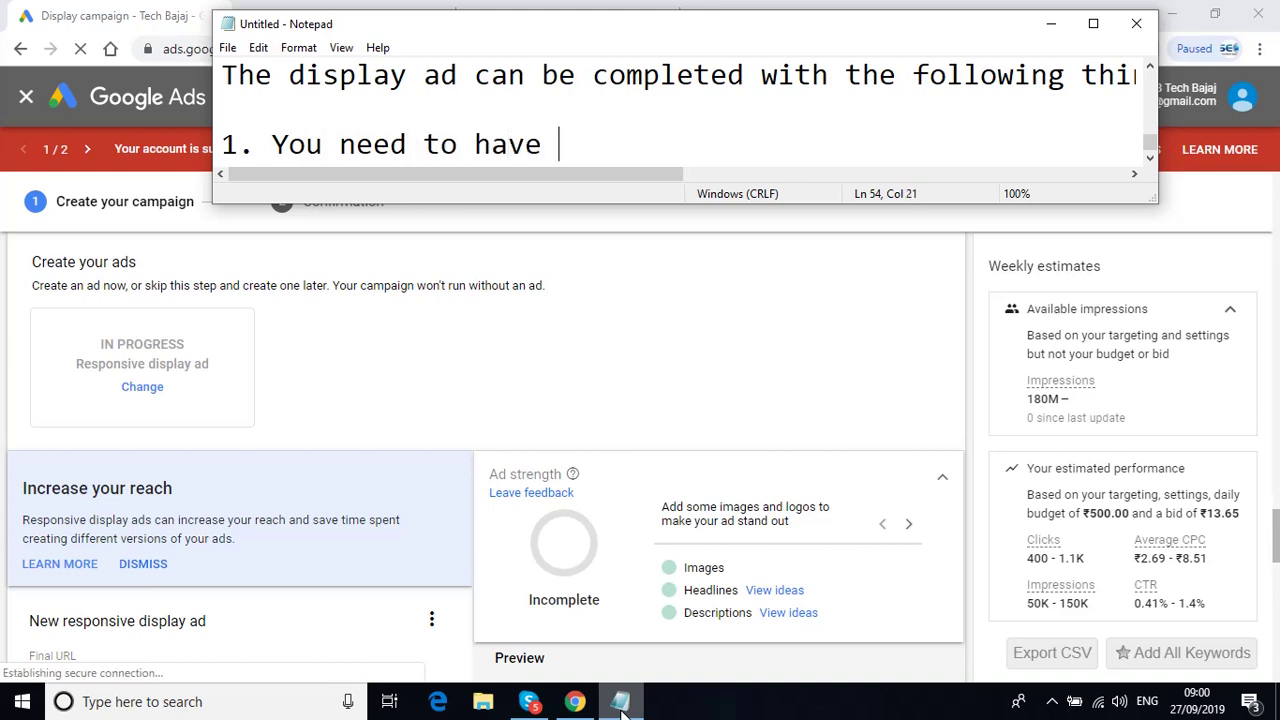
pyautogui.write('beautifu')
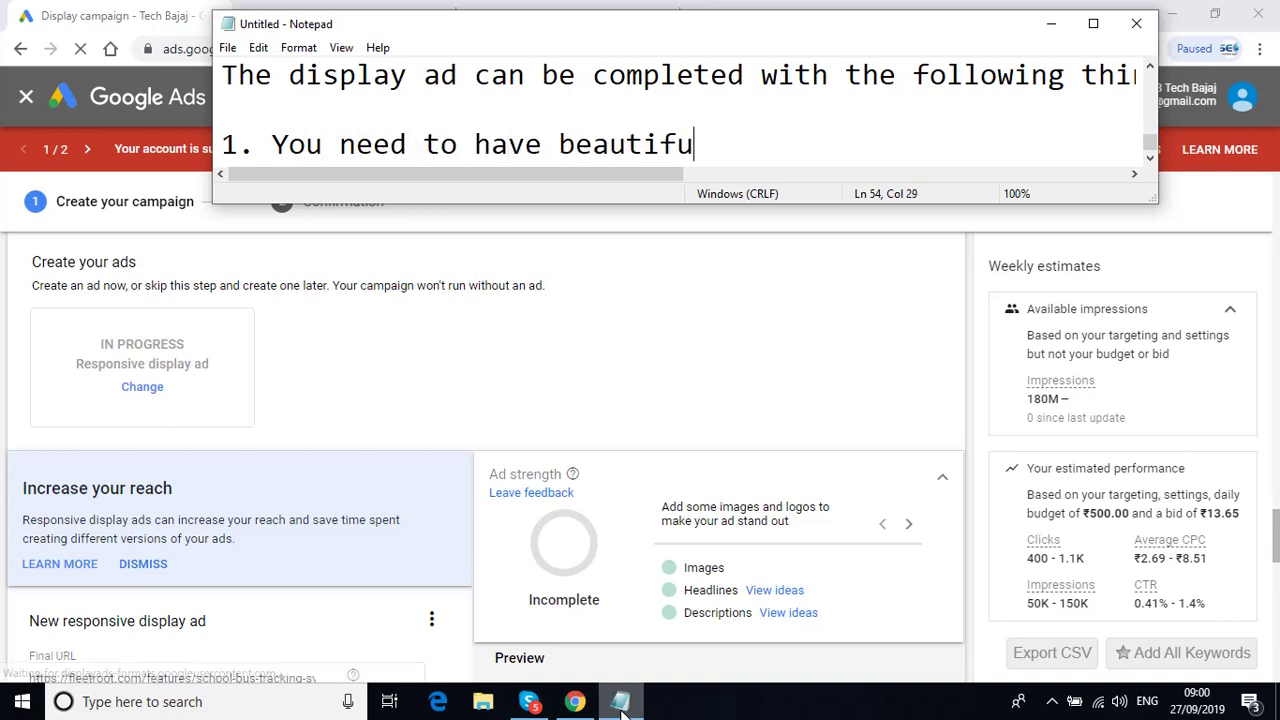
pyautogui.write('l imag')
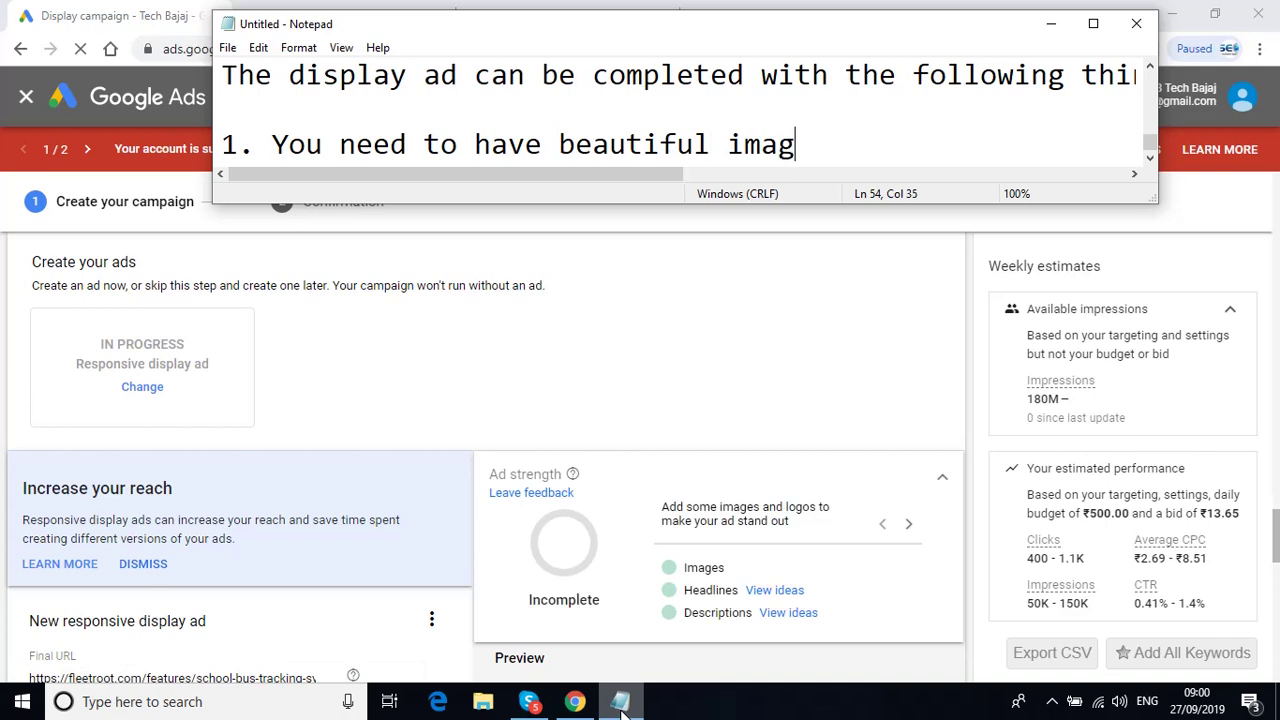
pyautogui.write('es releva')
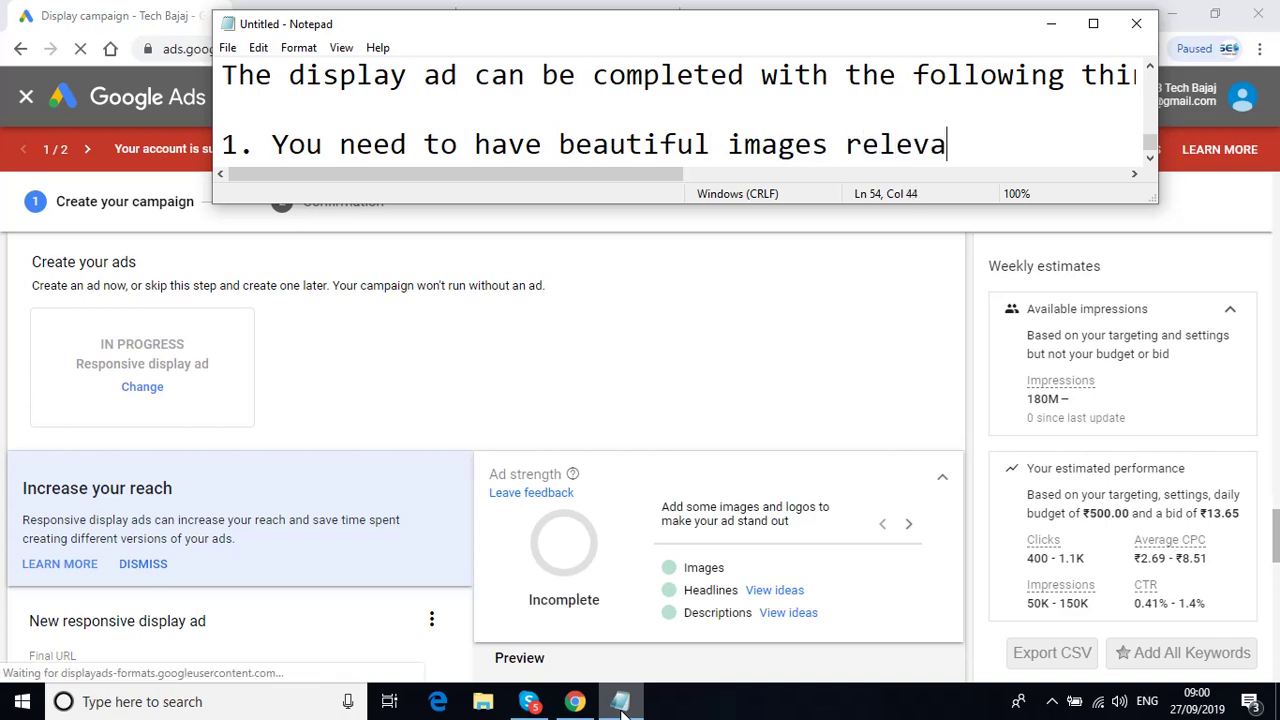
pyautogui.write('nt to you')
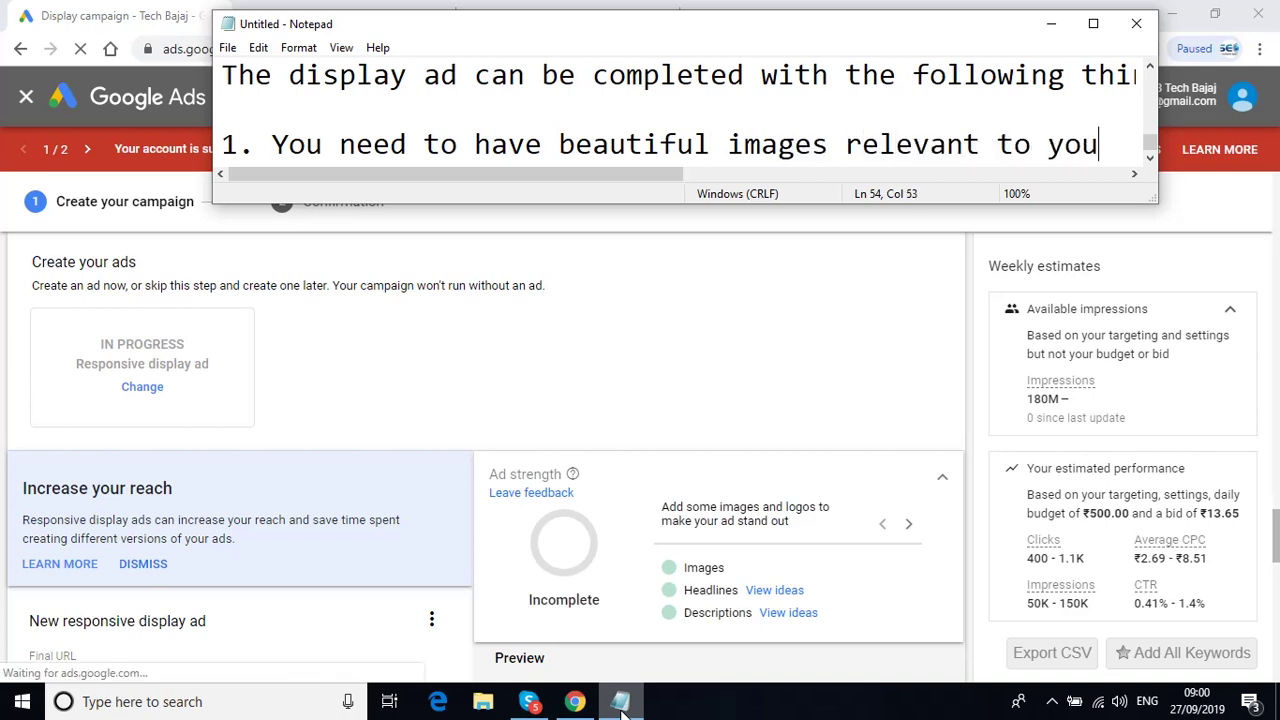
pyautogui.write('r business')
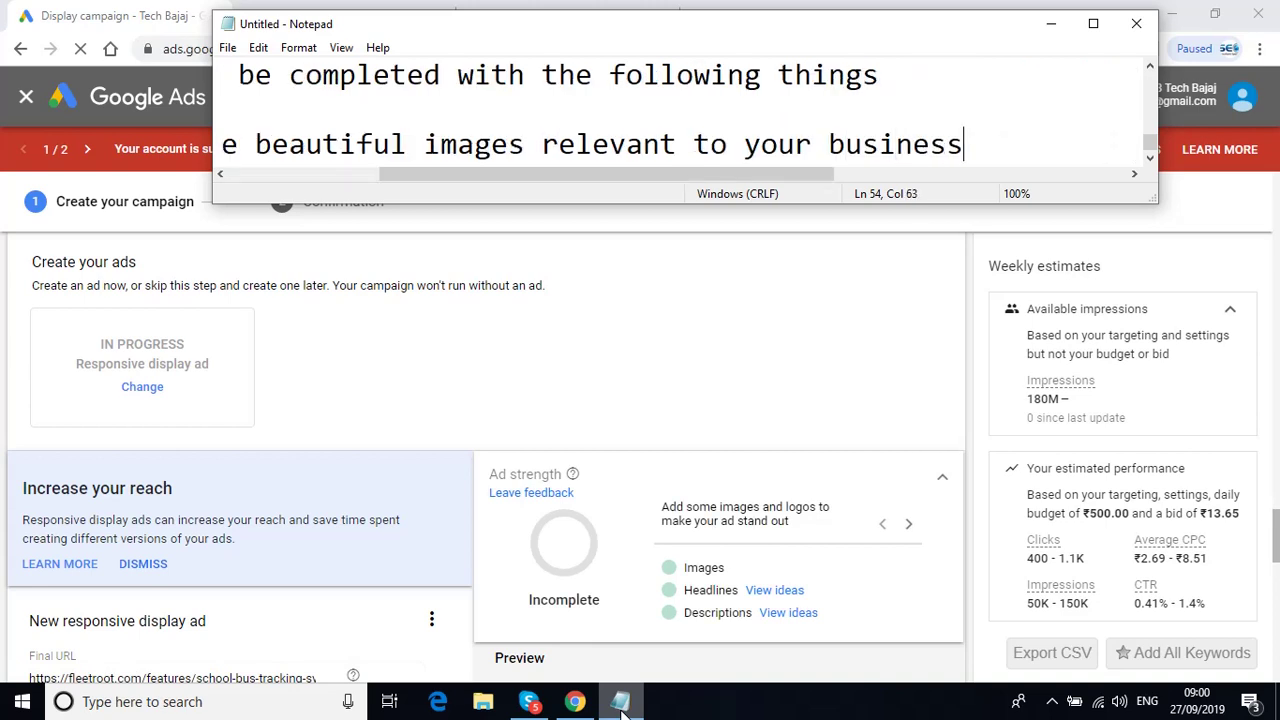
# - Add the second list item "2. You need to create headlines" to the notes
pyautogui.press('Return')
pyautogui.write('2.')
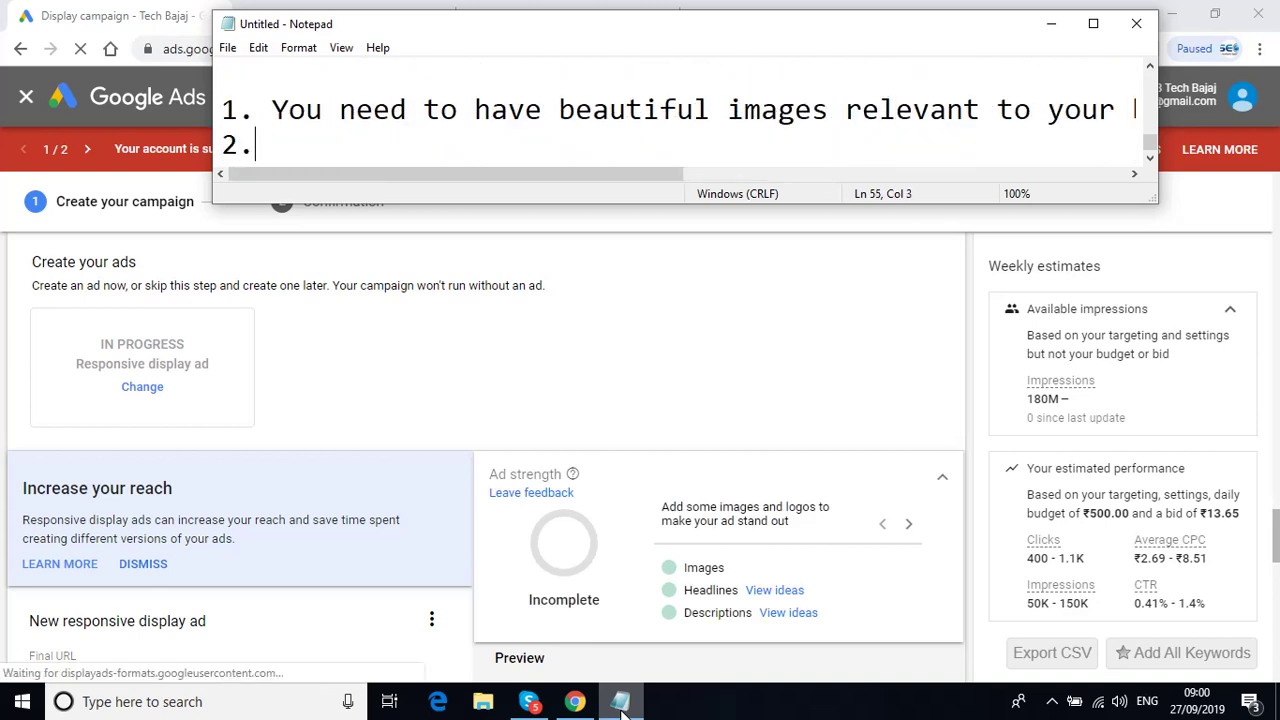
pyautogui.write(' You ')
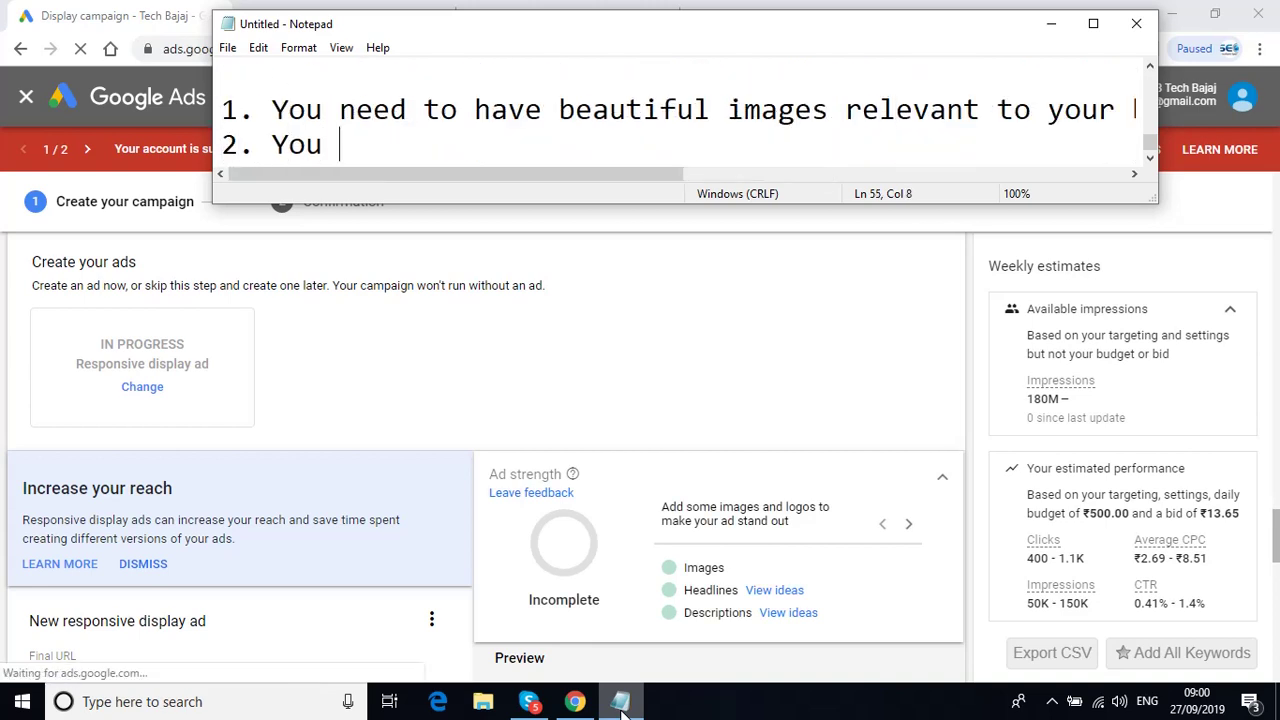
pyautogui.write('need to cre')
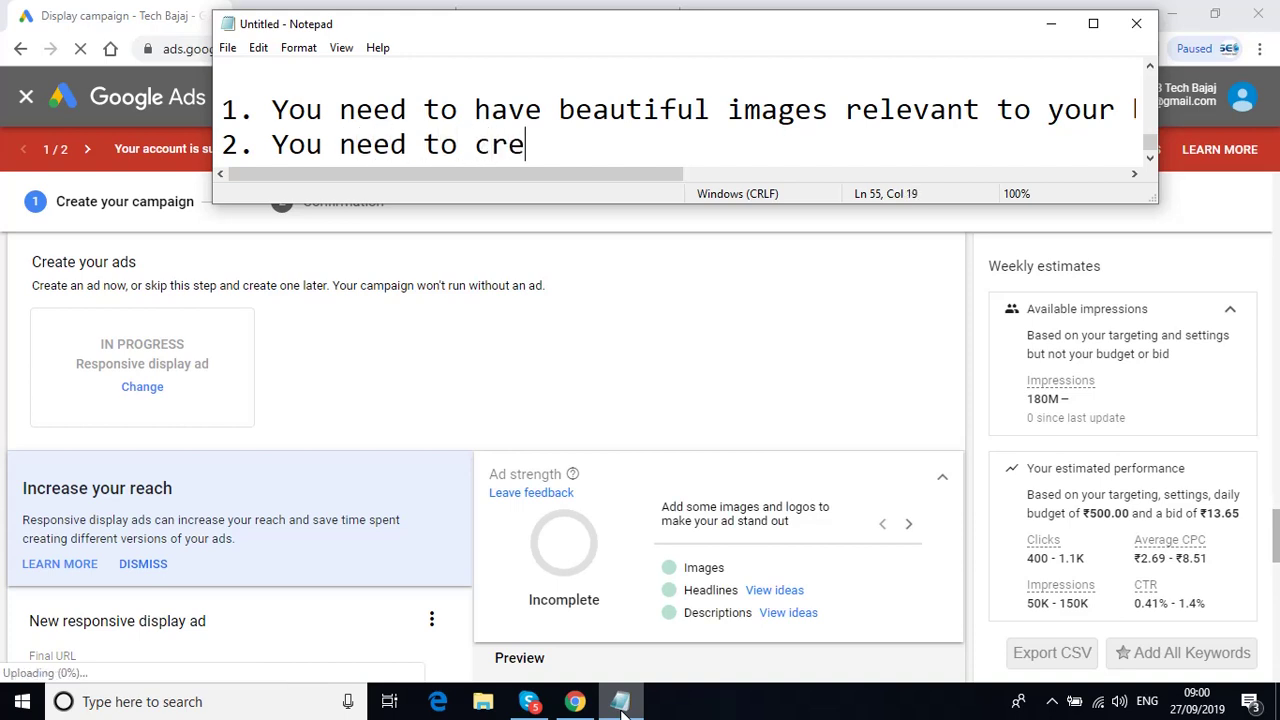
pyautogui.write('ate headlines')
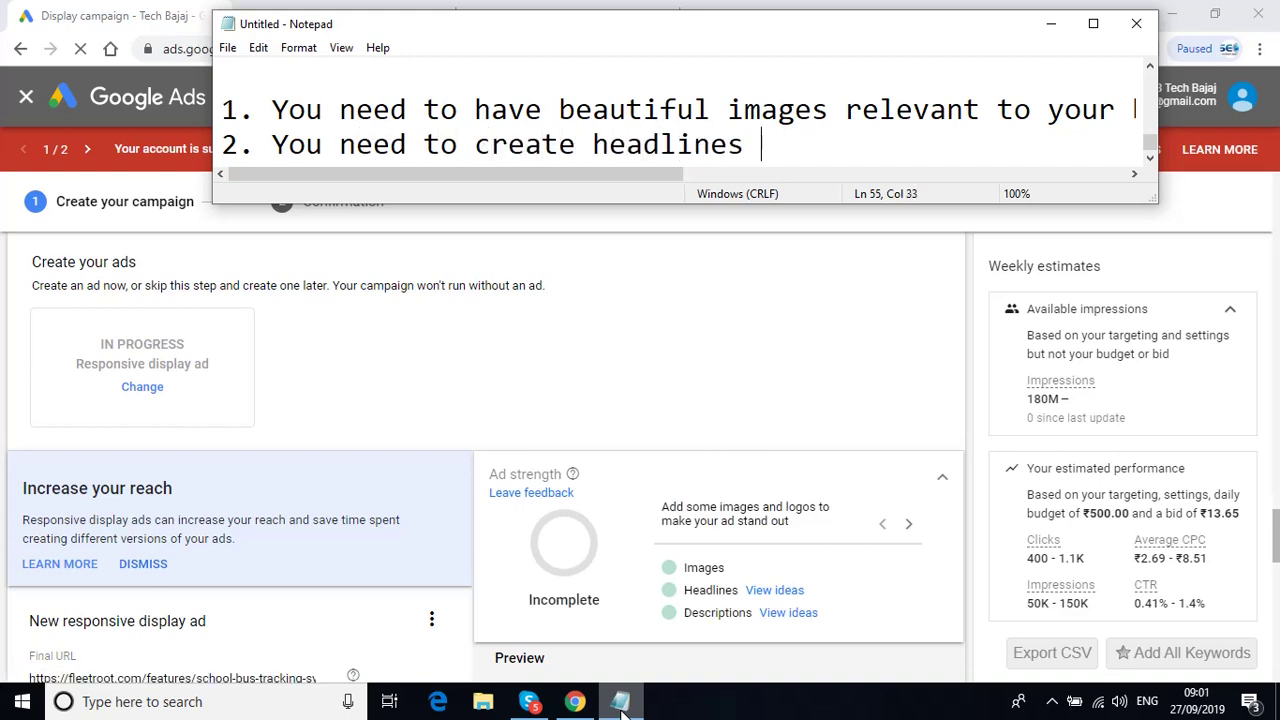
# - Add the third list item "3. You need to create descriptions" to the notes and start a new line
pyautogui.press('Return')
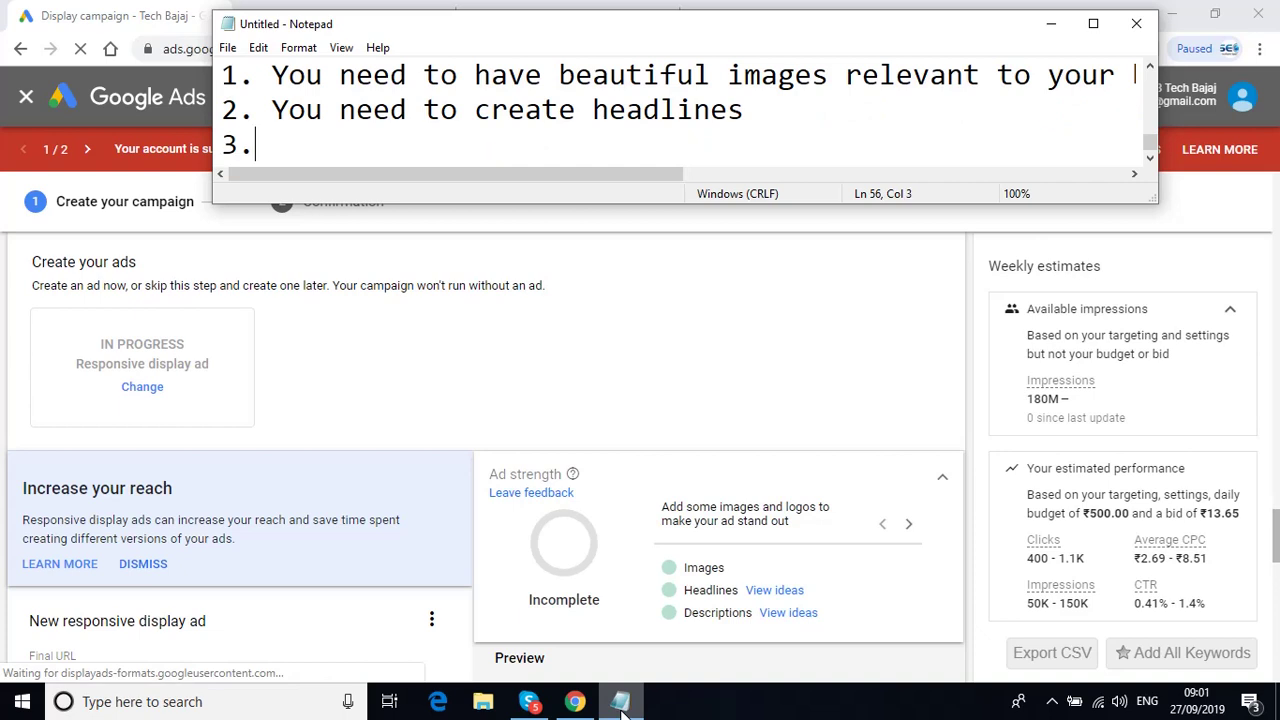
pyautogui.write('3. You')
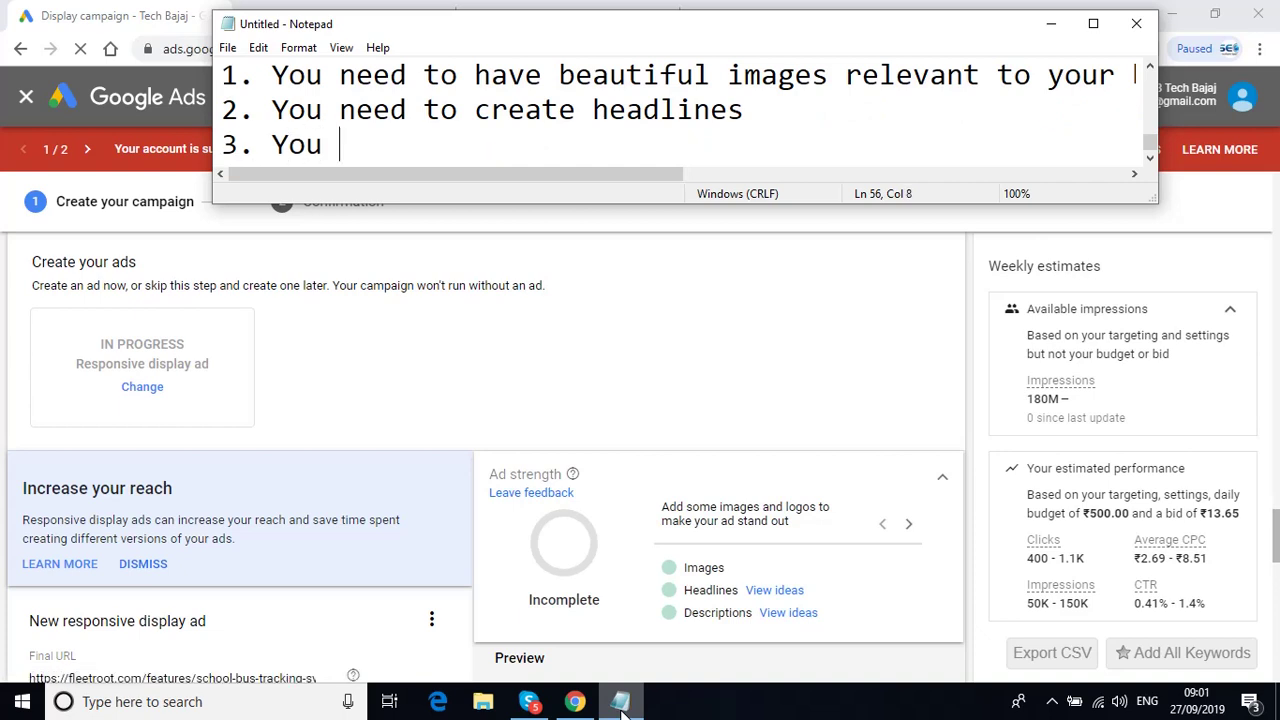
pyautogui.write(' need to cre')
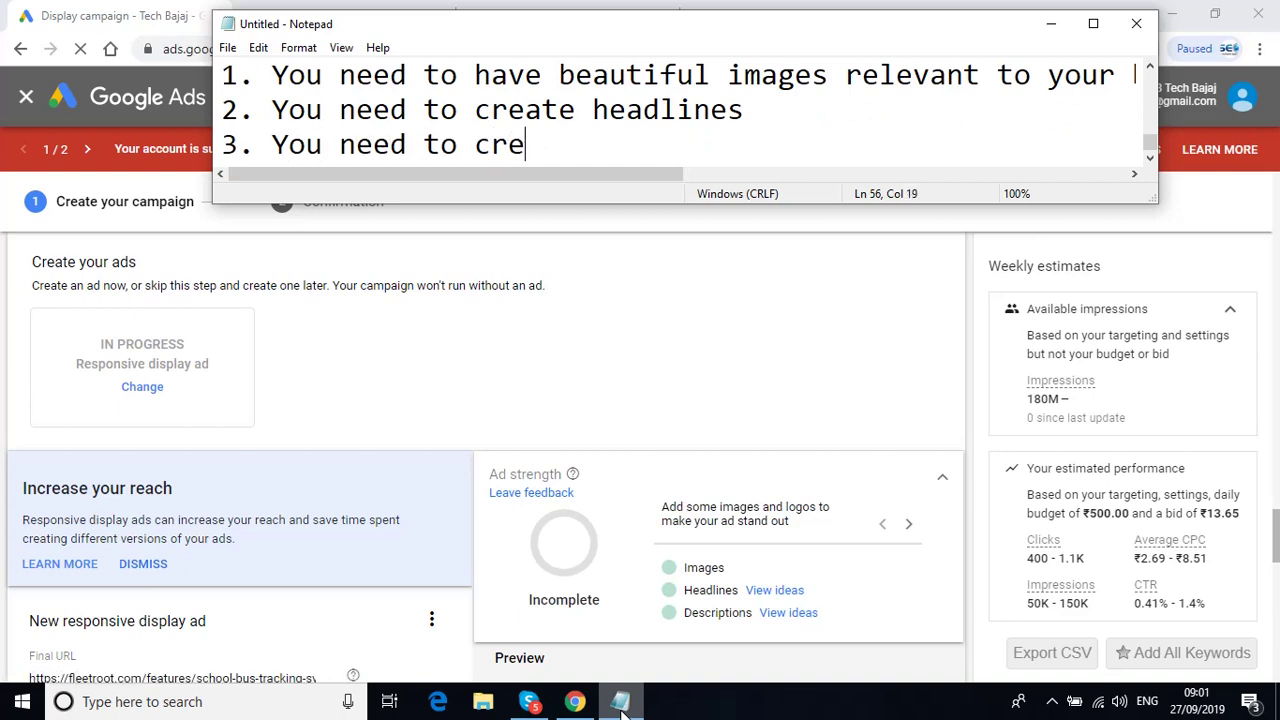
pyautogui.write('ate d')
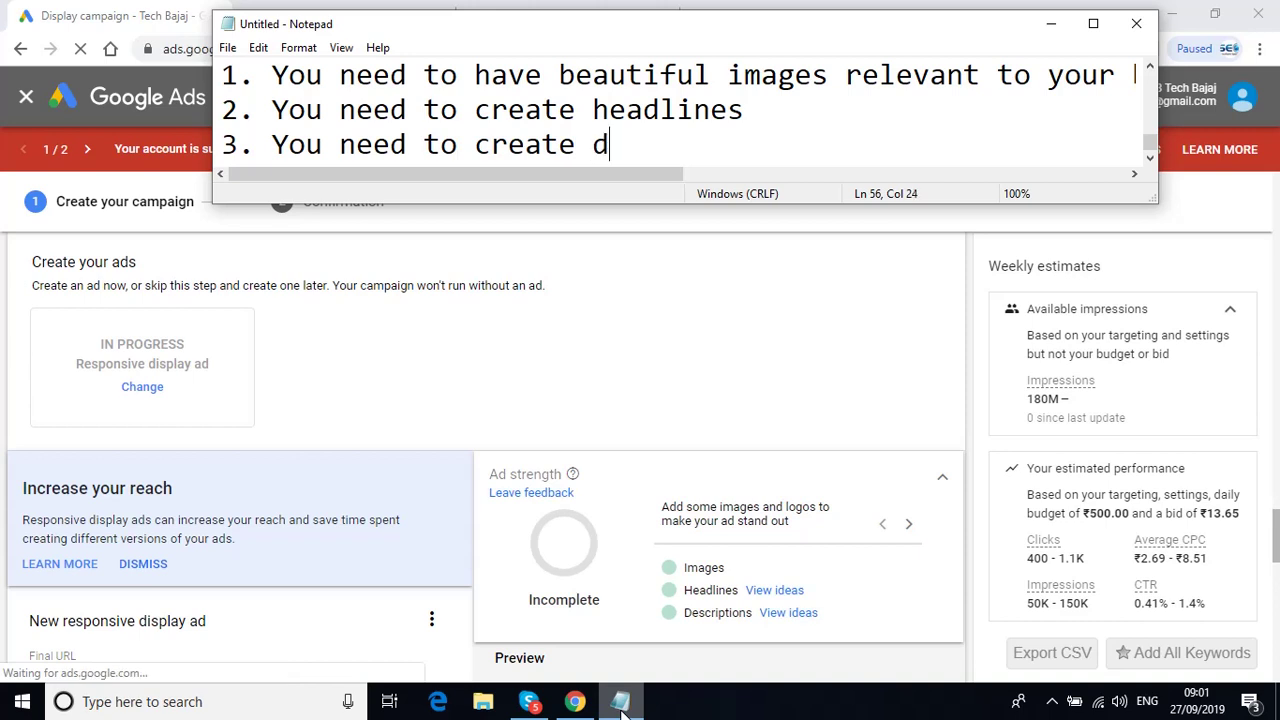
pyautogui.write('escripti')
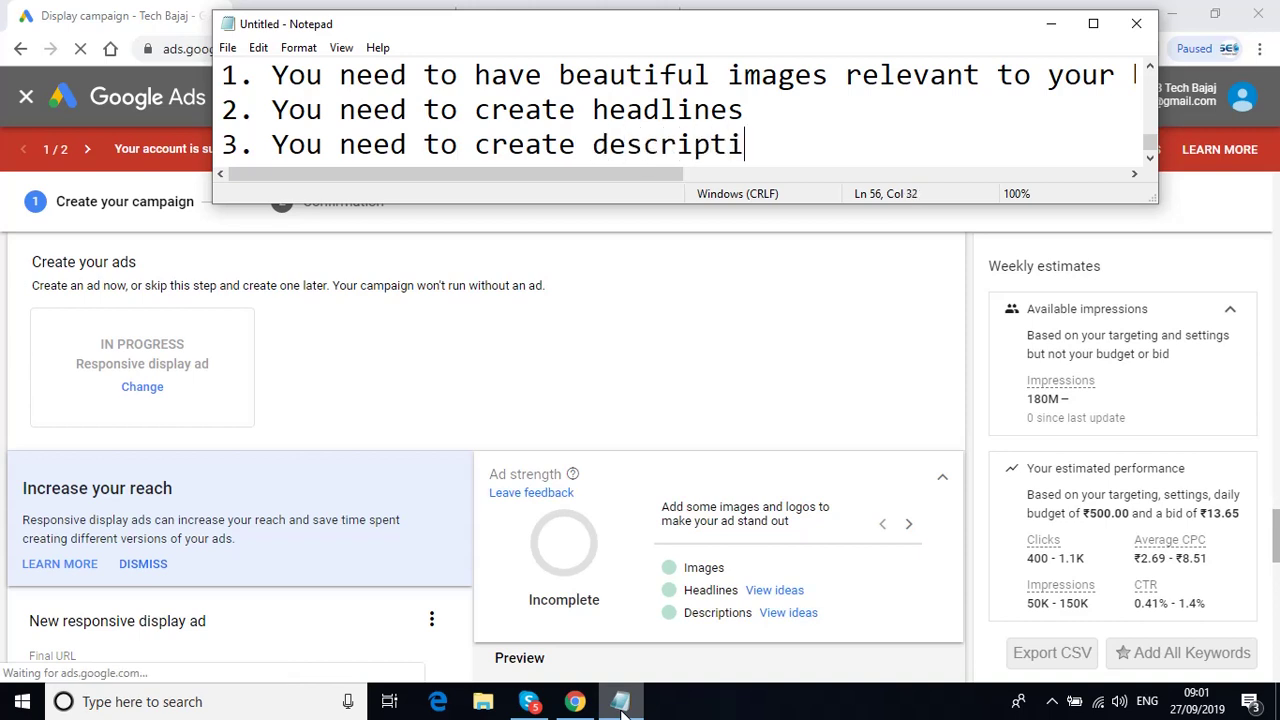
pyautogui.write('ons')
pyautogui.press('Return')
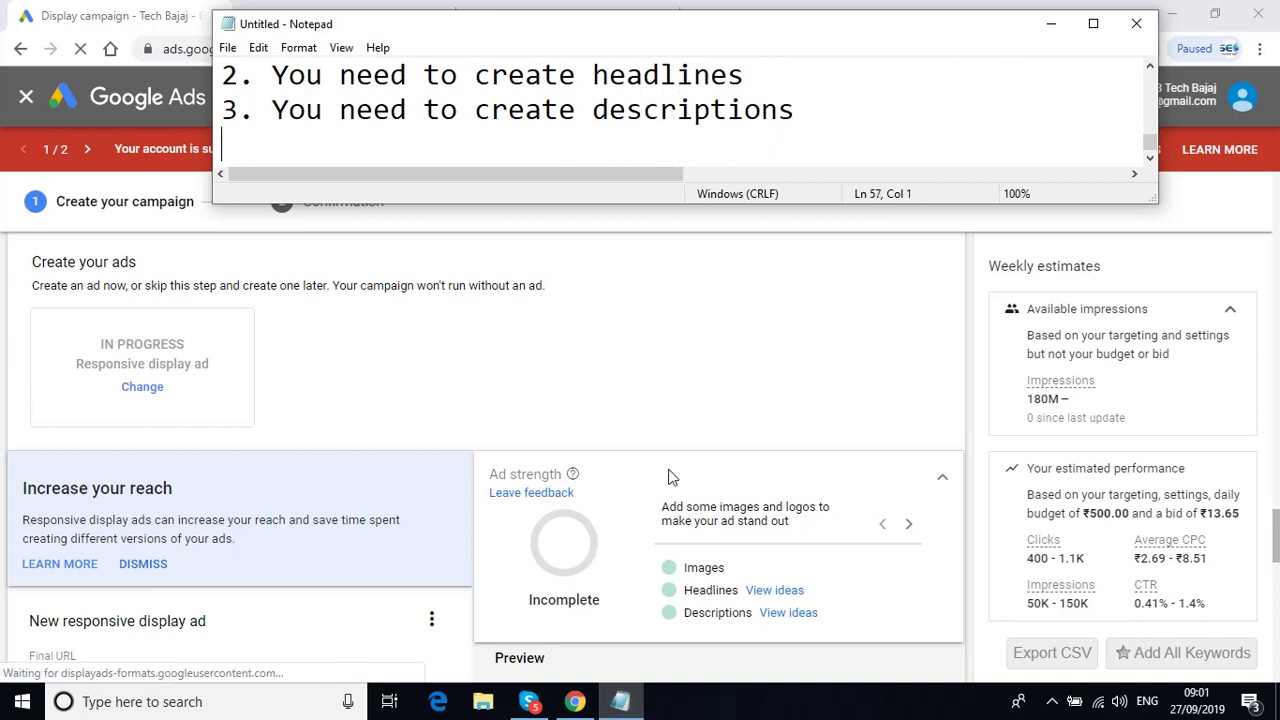
# - With the new responsive display ad form in view, add the line "Click on the option of Images and Logos" to the Notepad notes
pyautogui.click(1050, 26)
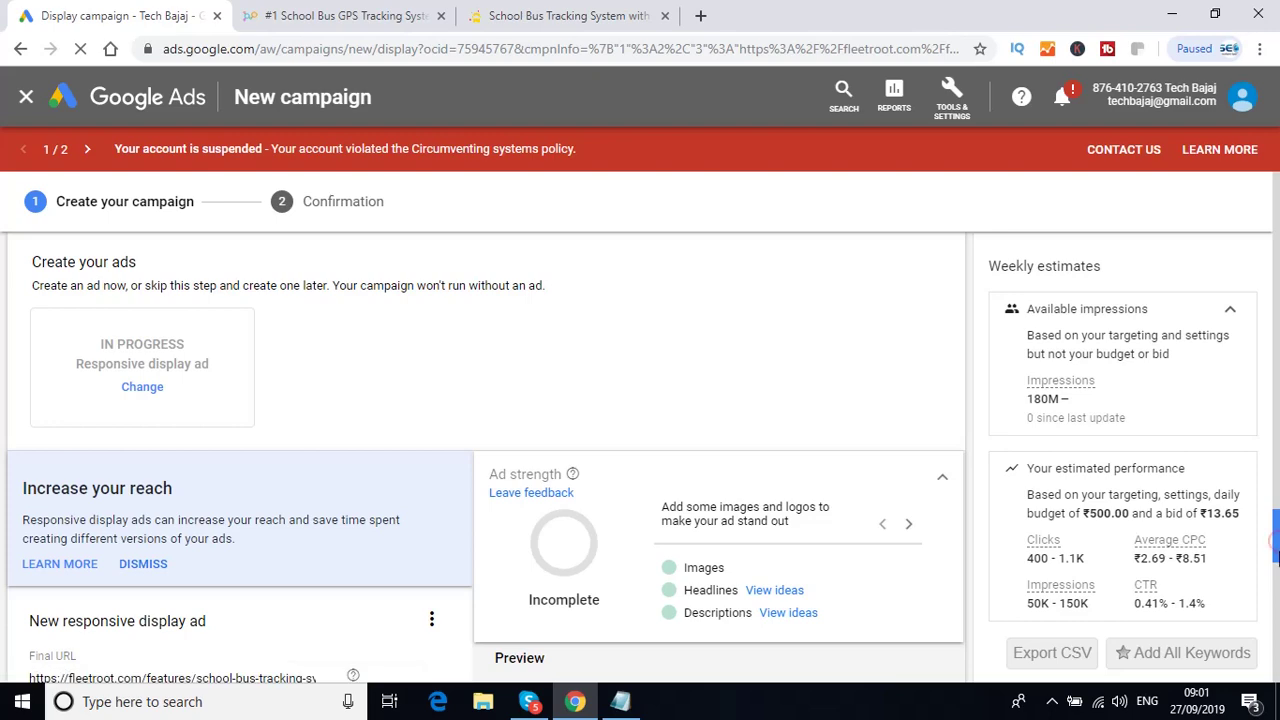
pyautogui.moveTo(1277, 567); pyautogui.dragTo(1277, 574)
pyautogui.scroll(-1, 1277, 570)
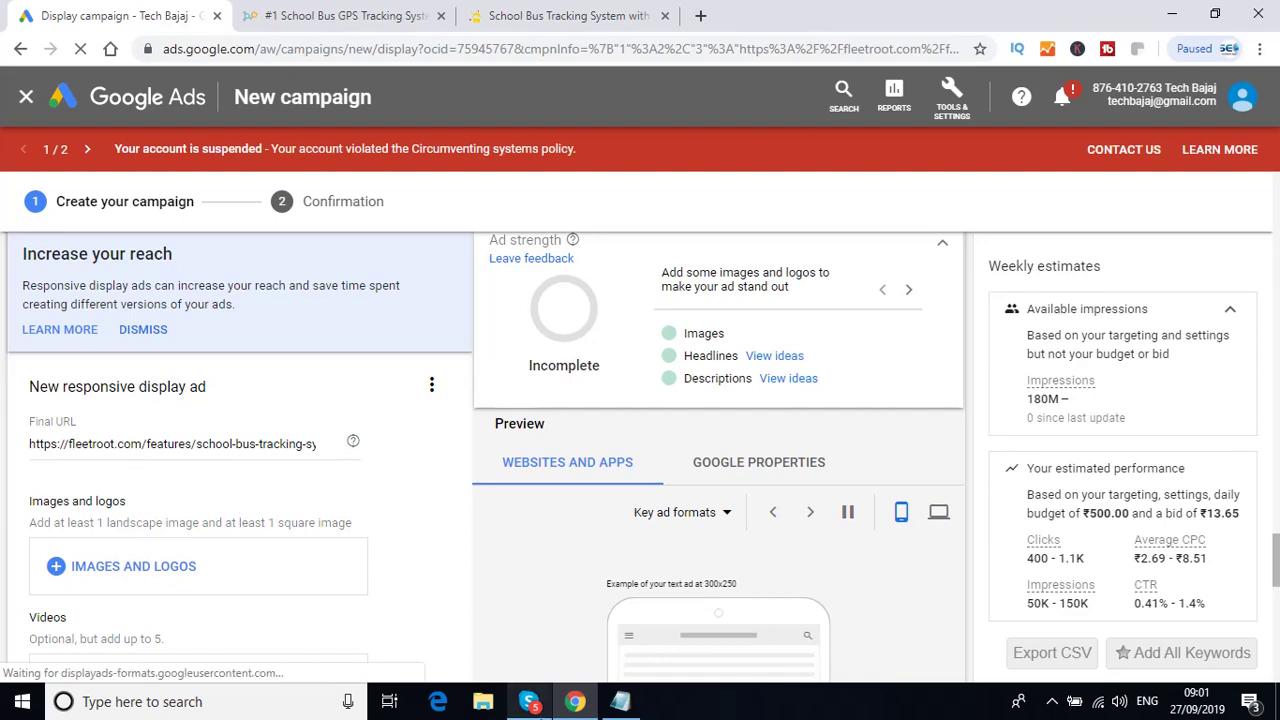
pyautogui.click(620, 705)
pyautogui.press('Return')
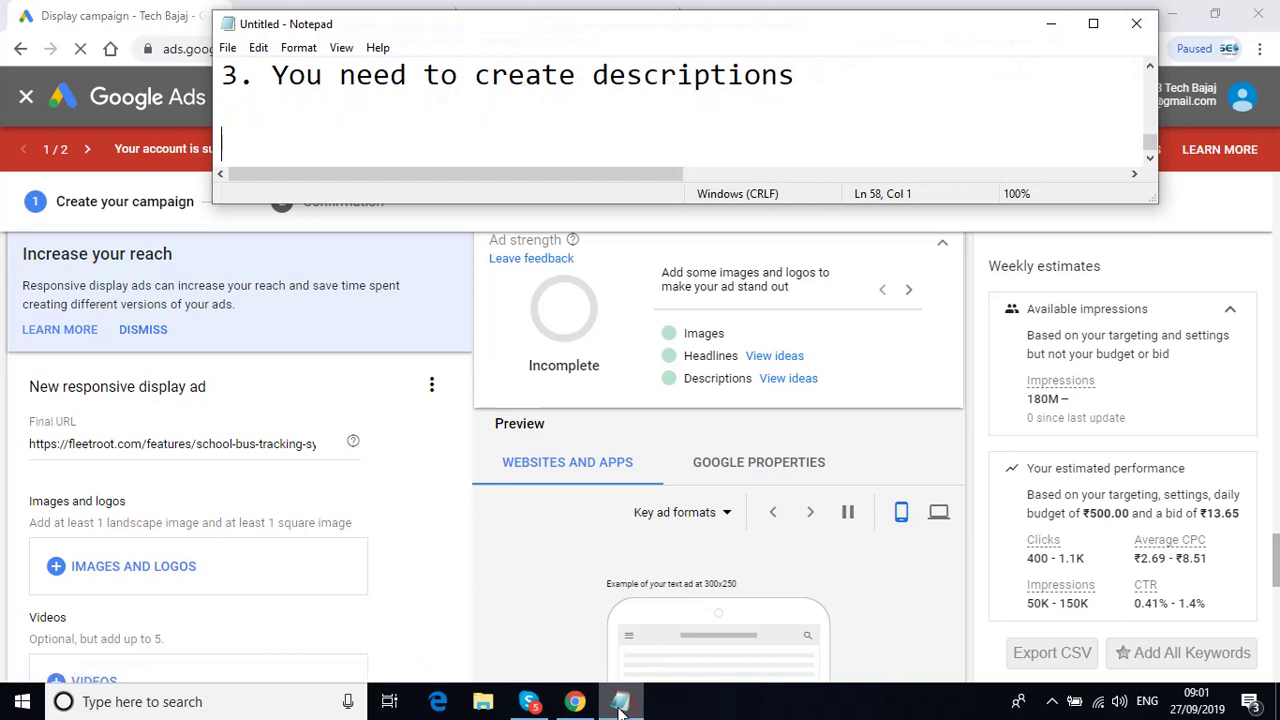
pyautogui.write('Click ')
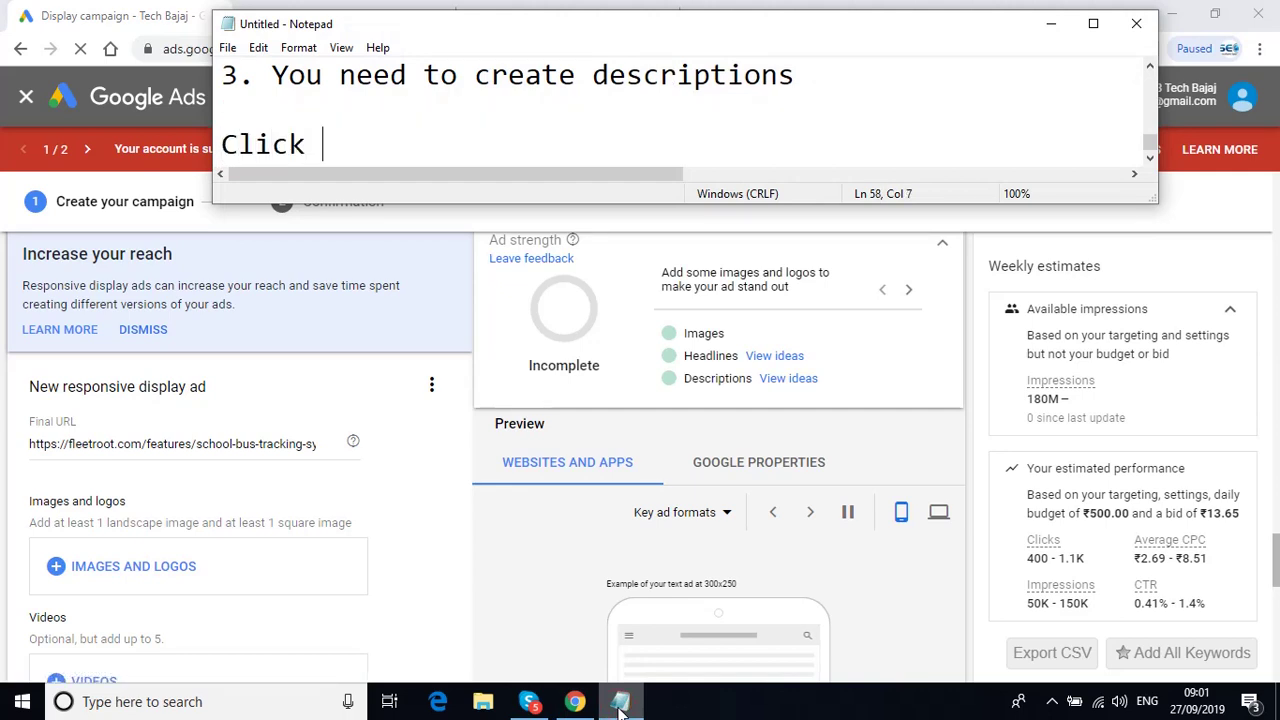
pyautogui.write('on the opt')
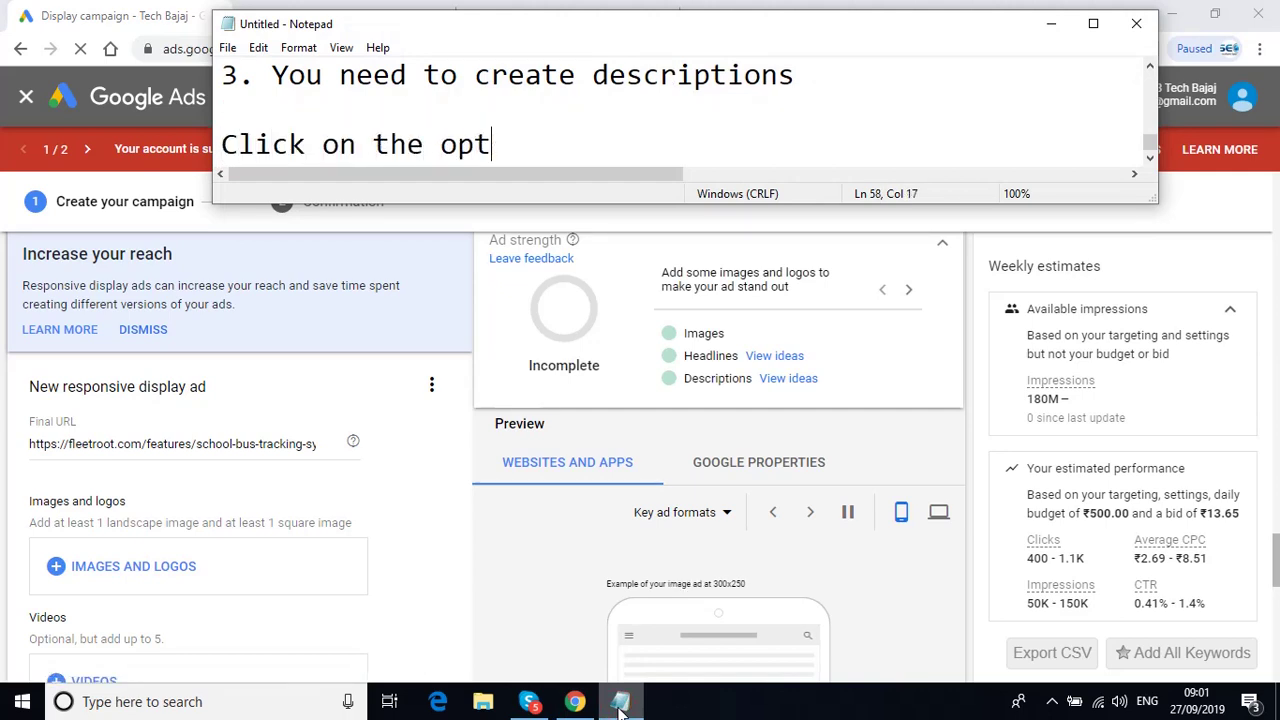
pyautogui.write('ion of I')
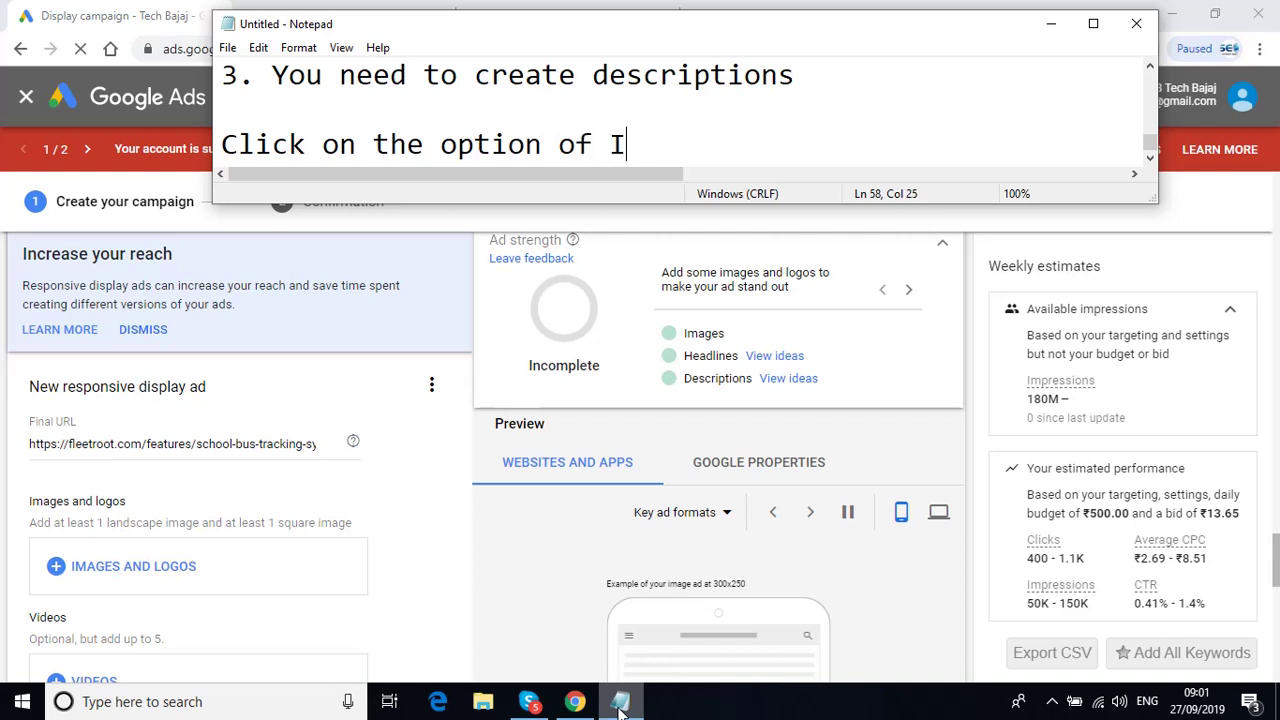
pyautogui.write('mages and ')
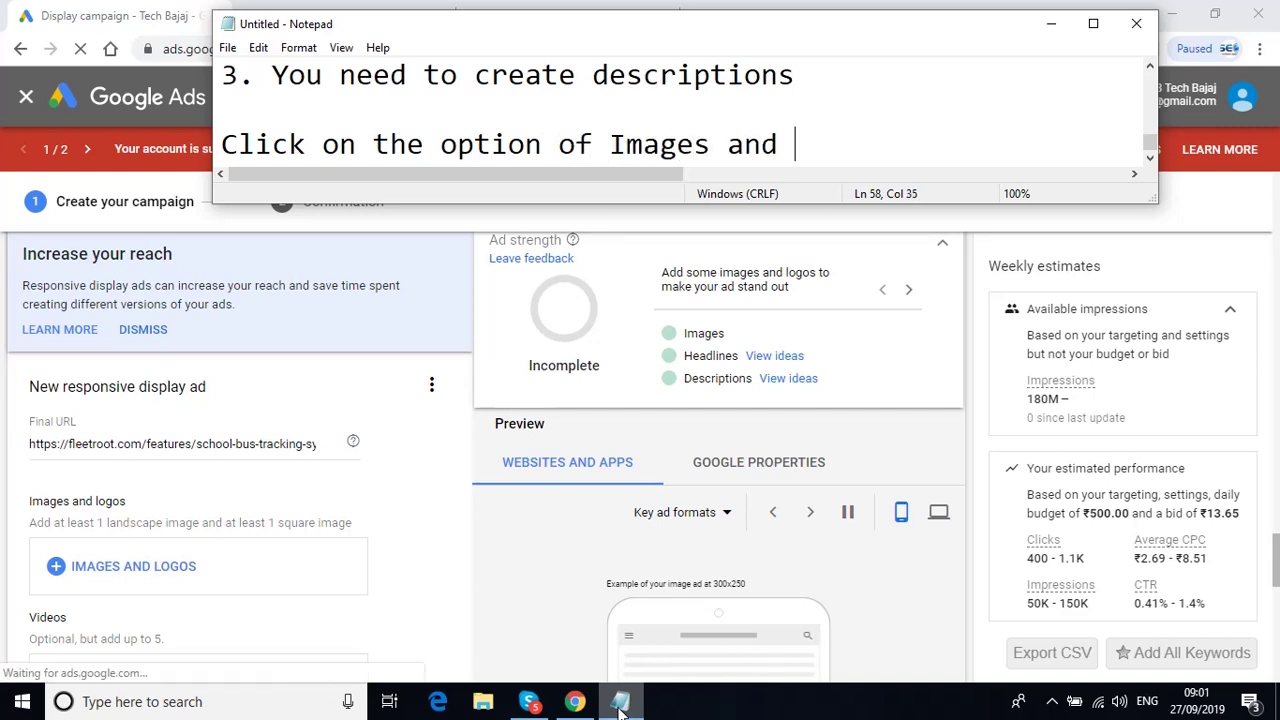
pyautogui.write('Logos')
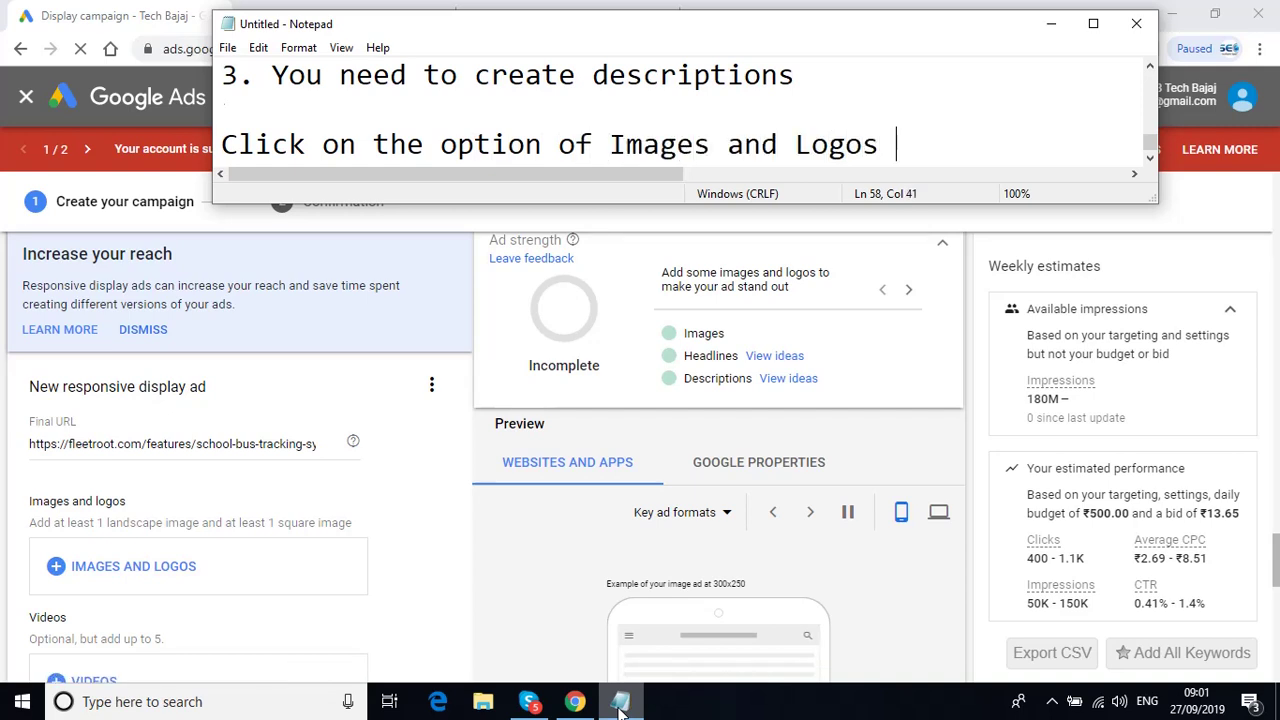
pyautogui.press('Return')
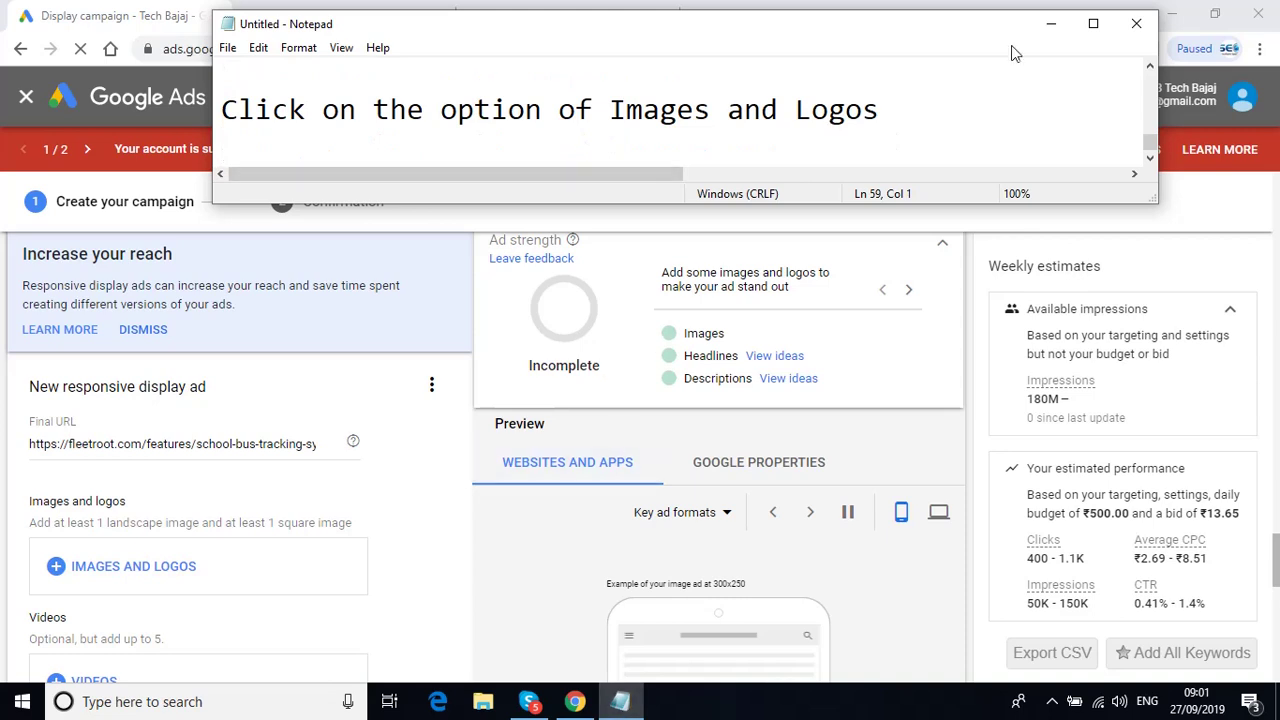
# - In Google Ads, open the image and logo picker for the responsive display ad and go to its stock image search
pyautogui.click(1051, 23)
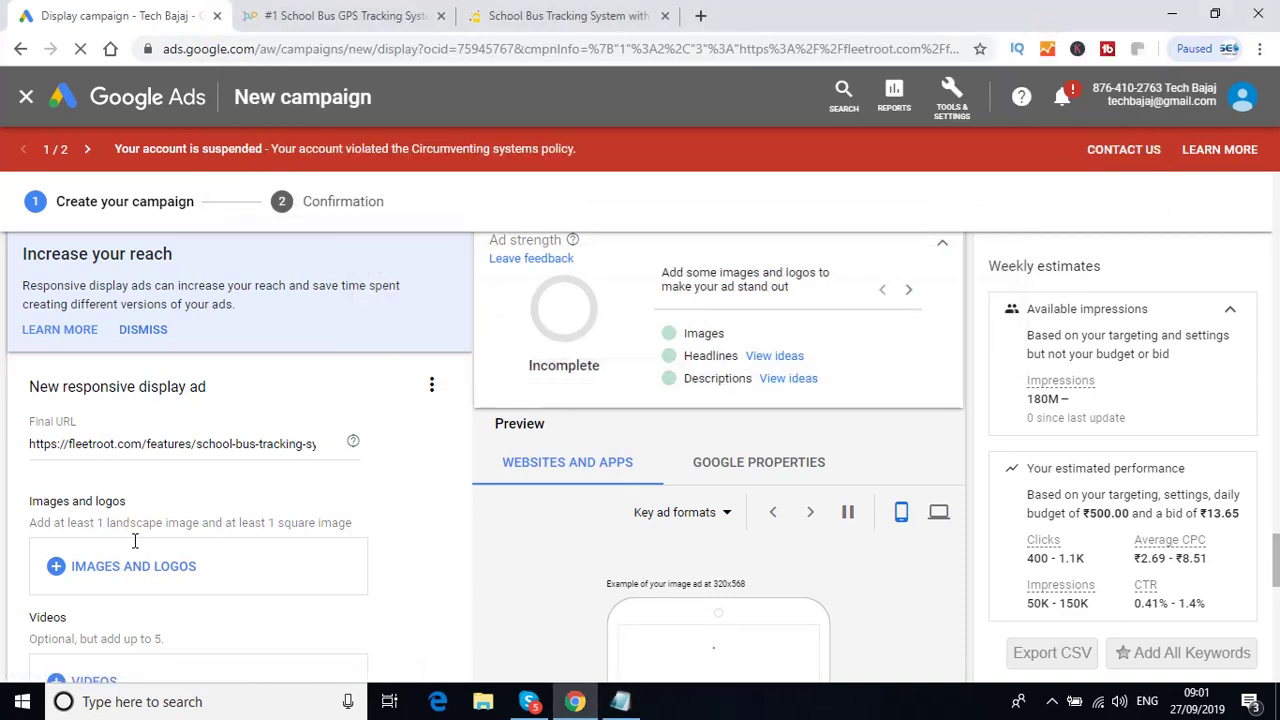
pyautogui.click(56, 570)
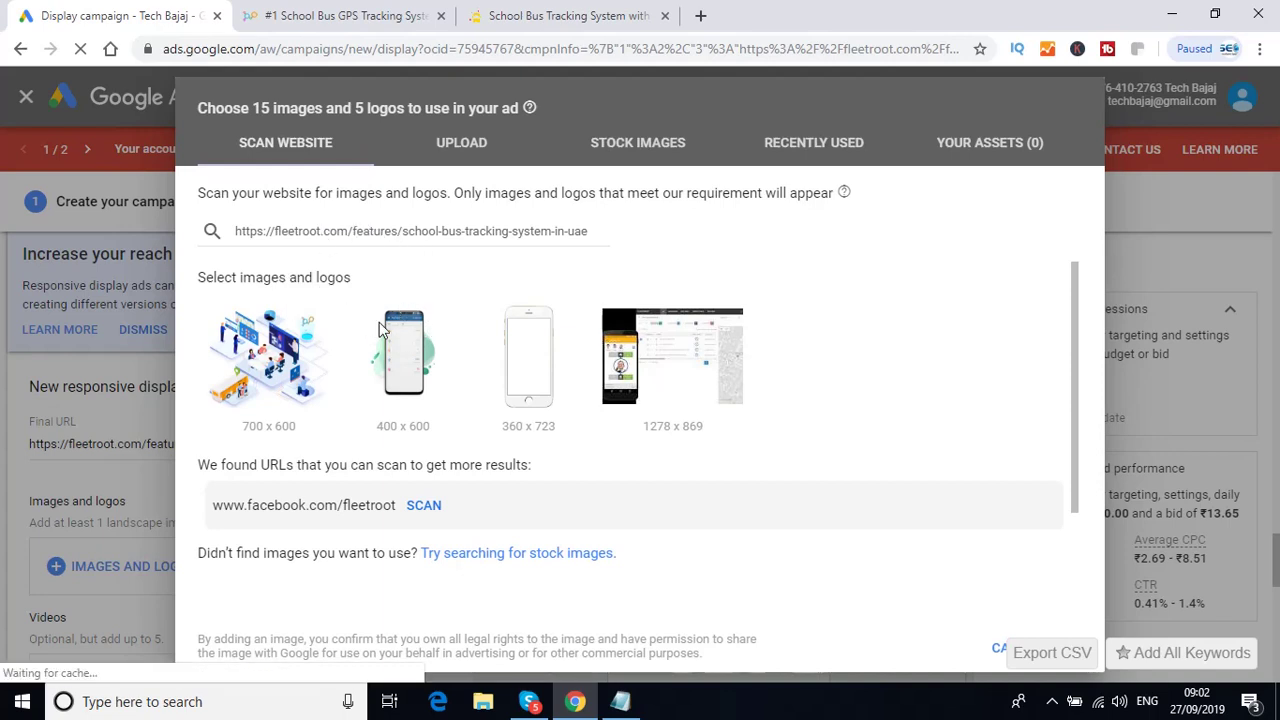
pyautogui.moveTo(406, 342)
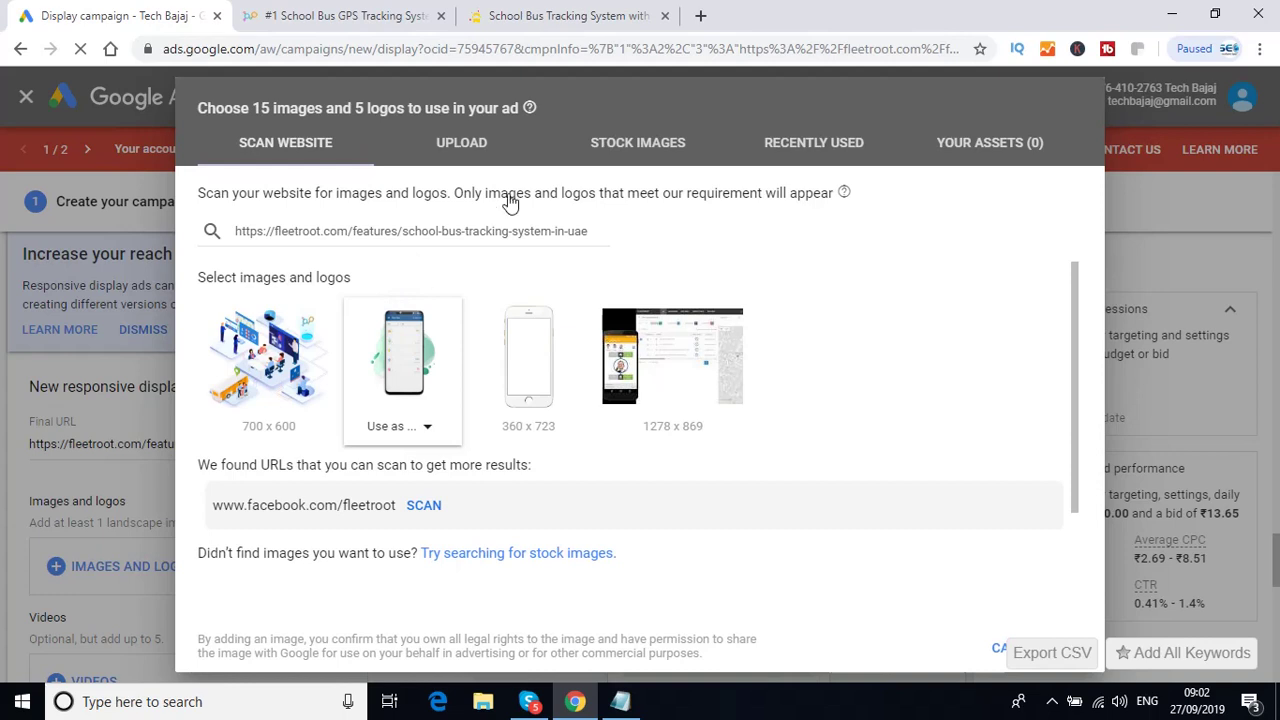
pyautogui.click(468, 138)
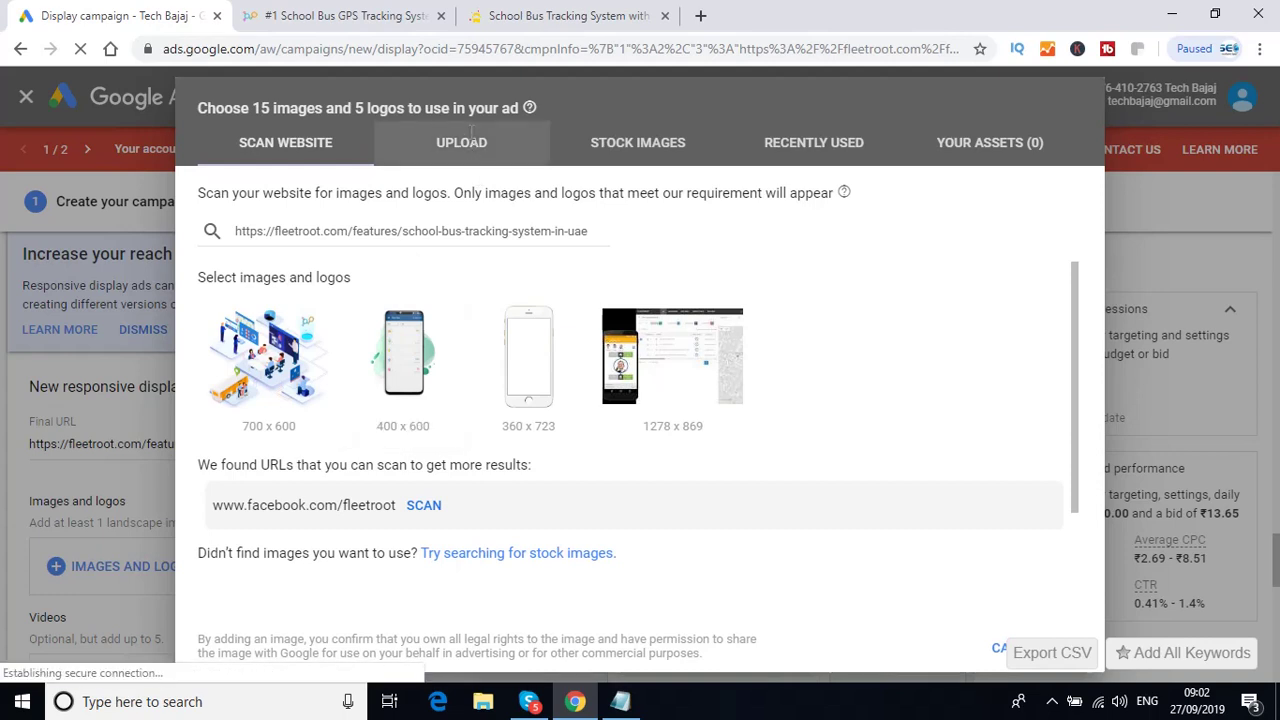
pyautogui.click(632, 150)
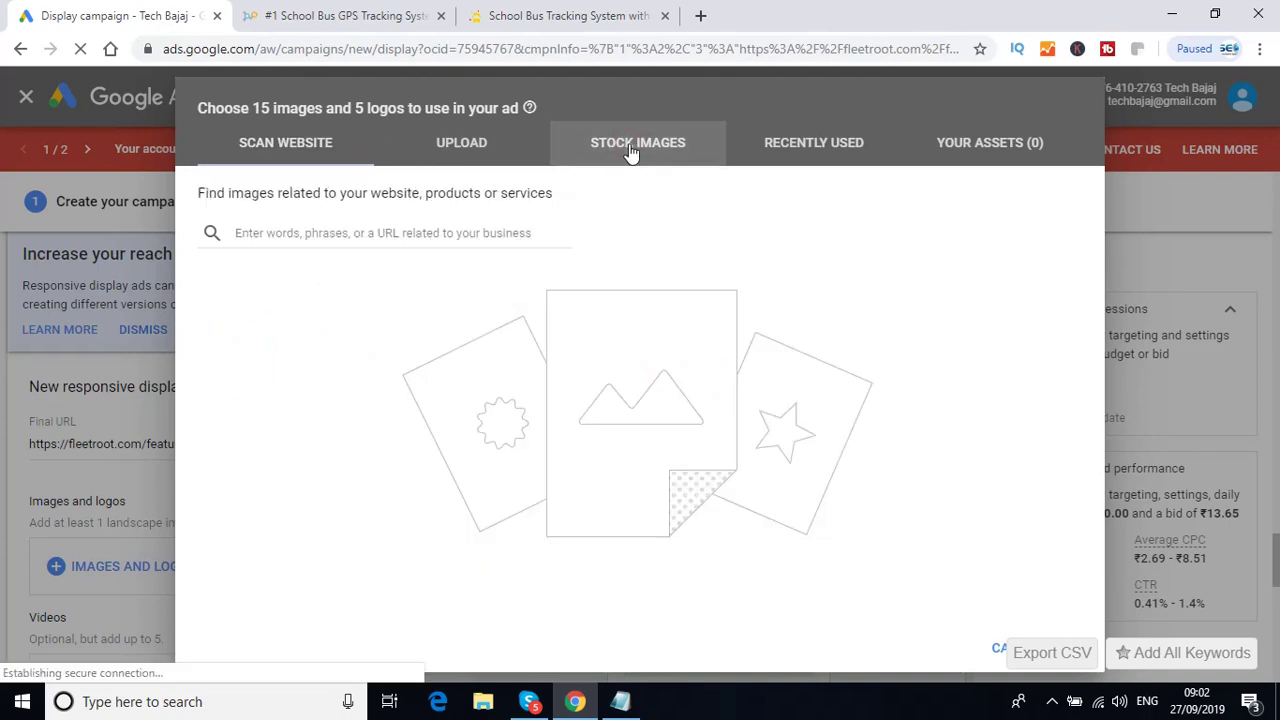
pyautogui.click(466, 231)
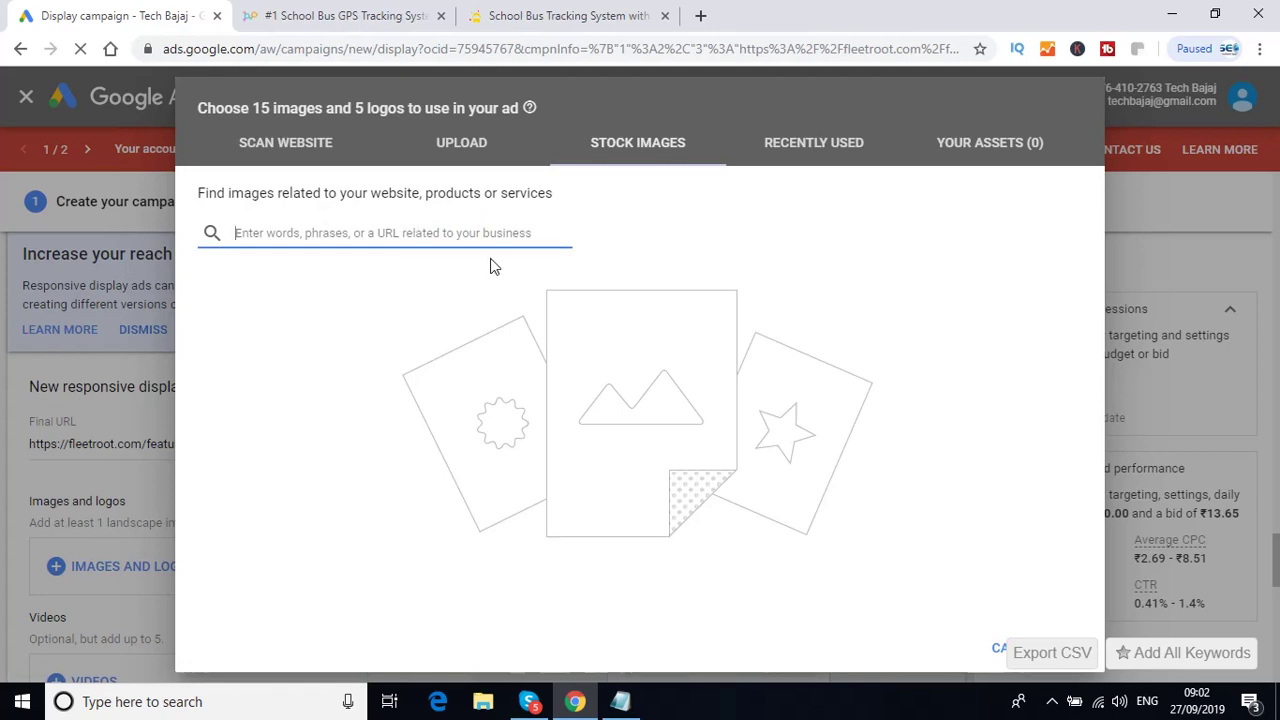
# - Switch to the Notepad notes and add the line "Find Images related to your own website, products or services"
pyautogui.click(621, 708)
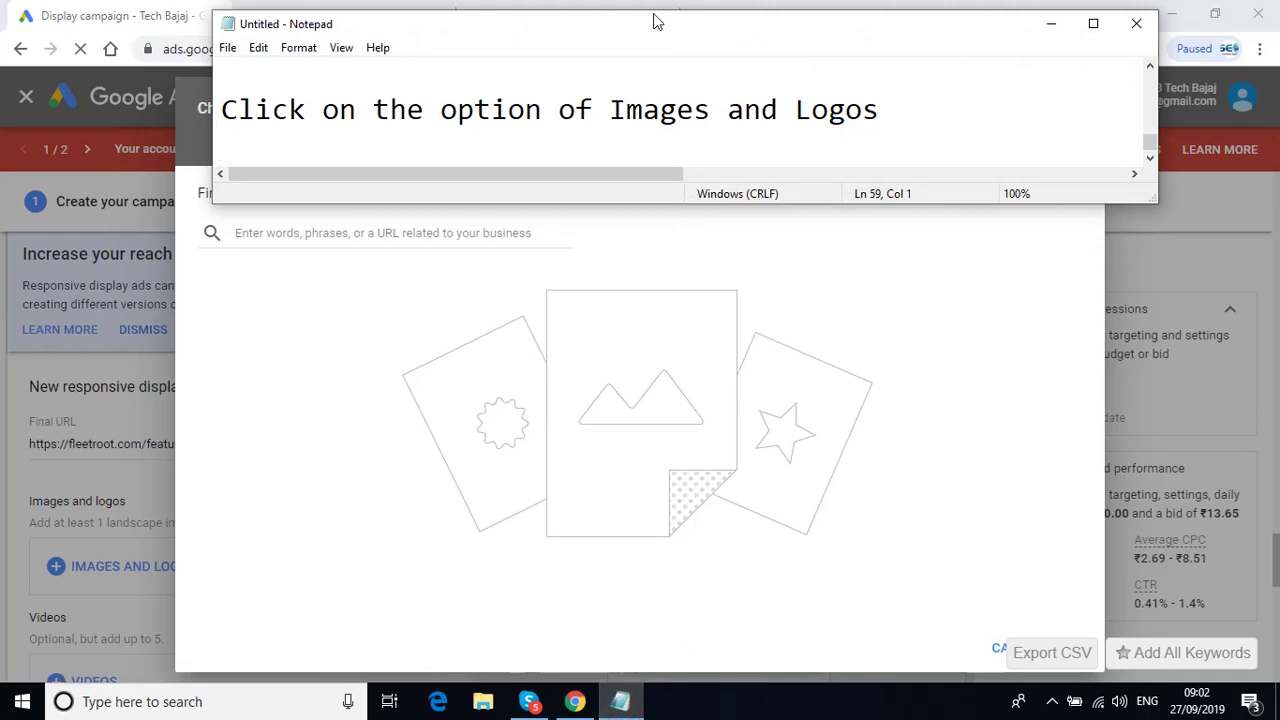
pyautogui.moveTo(640, 34); pyautogui.dragTo(686, 349)
pyautogui.press('Return')
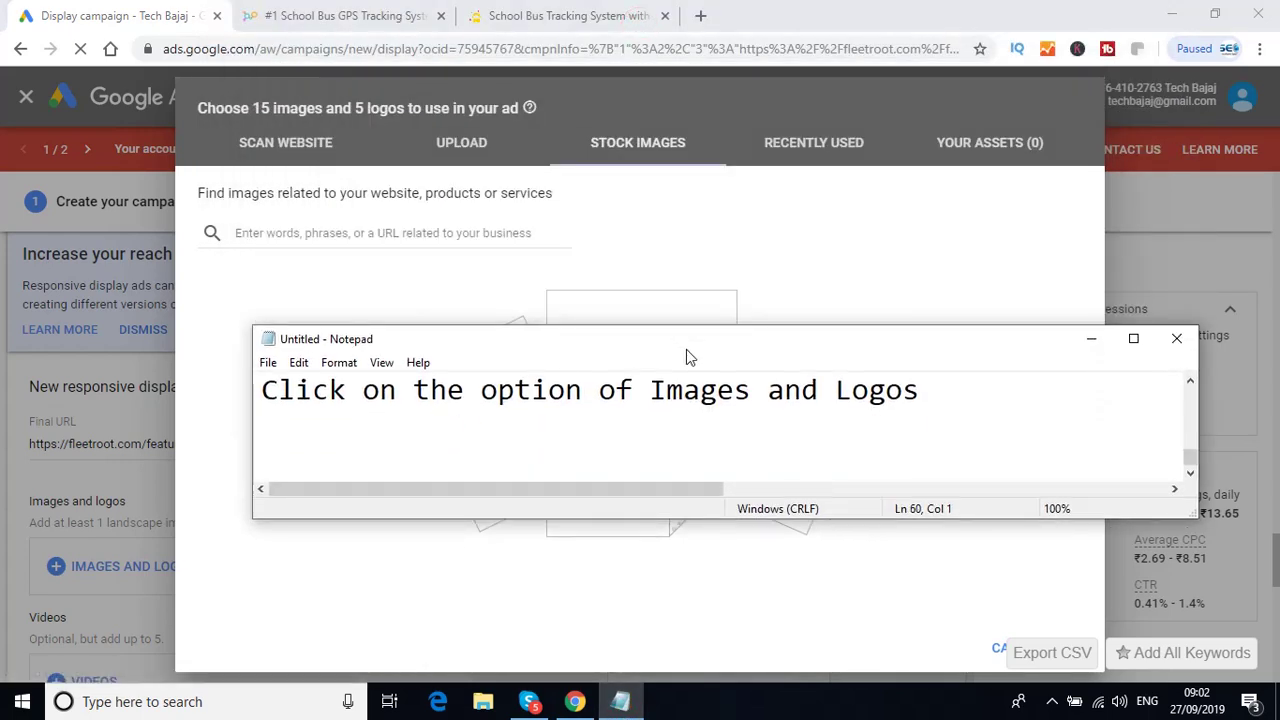
pyautogui.write('Find Ima')
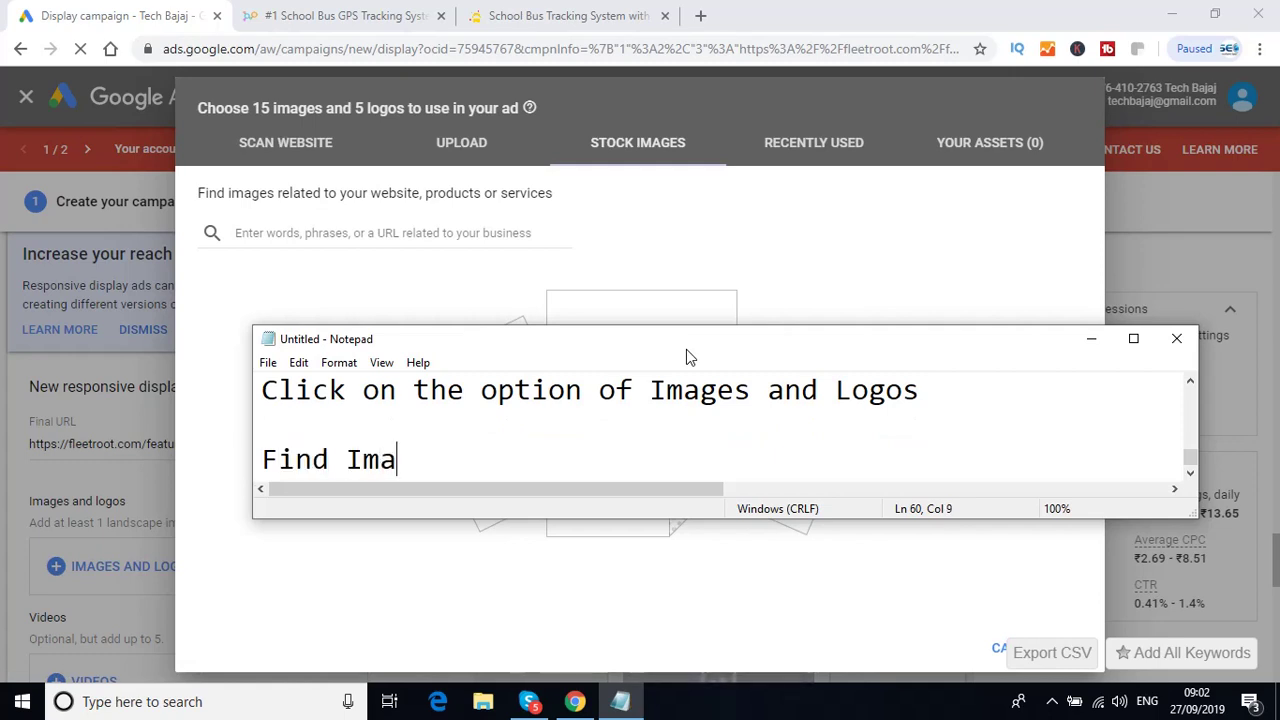
pyautogui.write('ges rel')
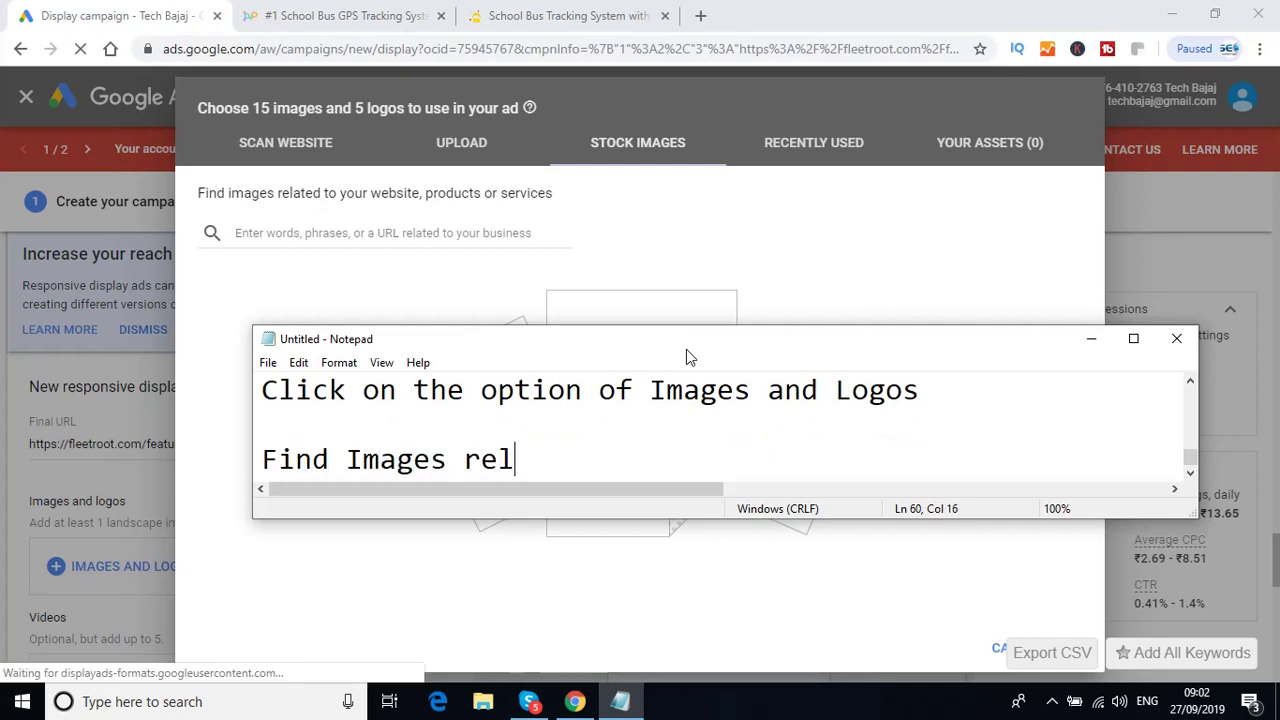
pyautogui.write('ated to y')
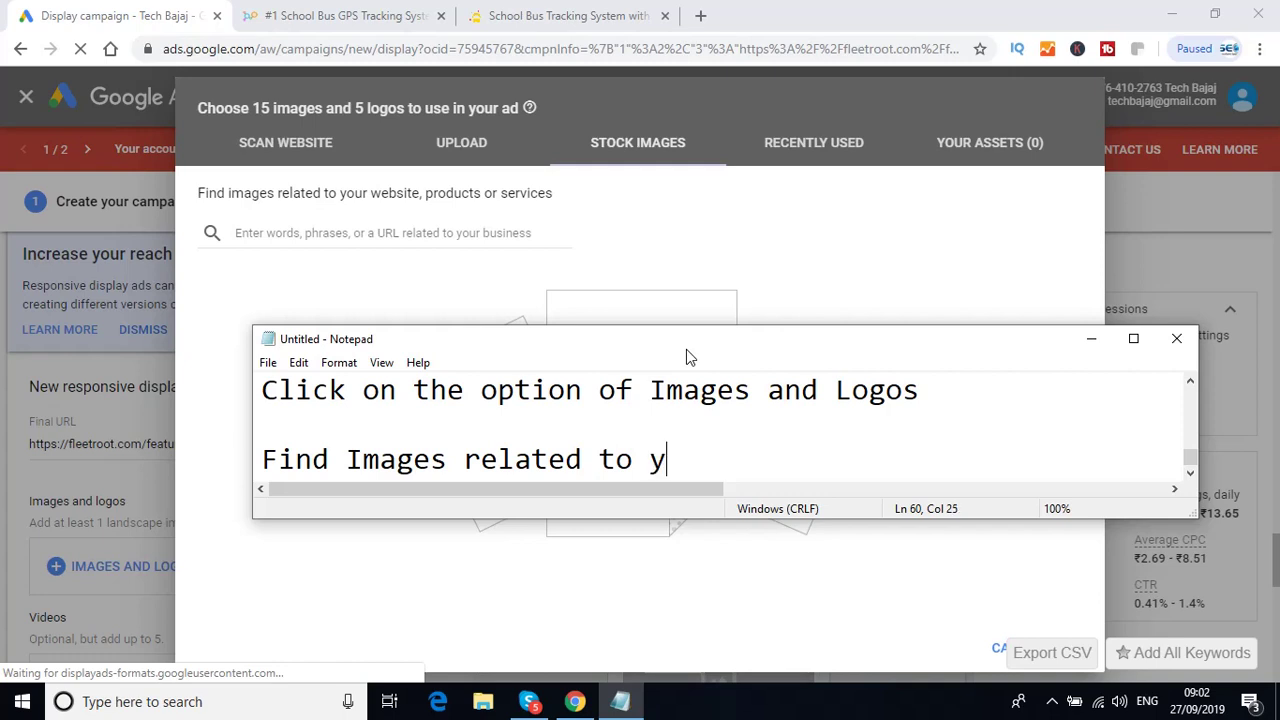
pyautogui.write('our own ')
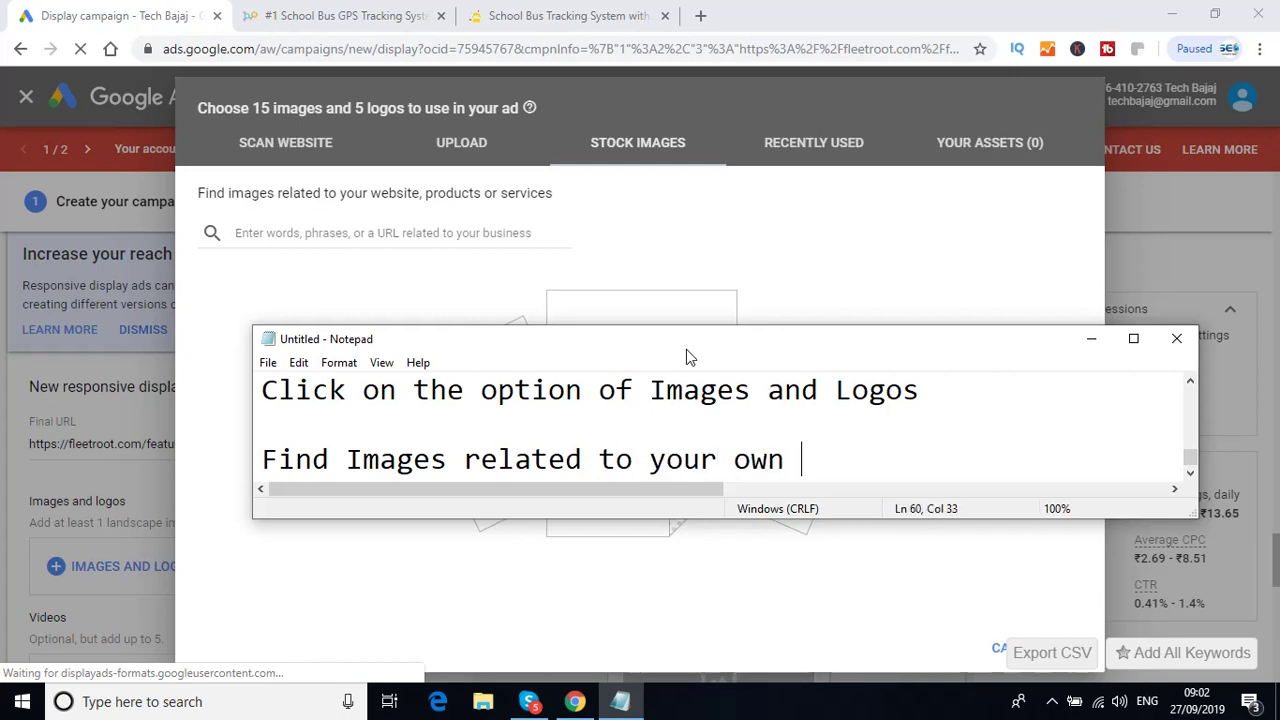
pyautogui.write('website')
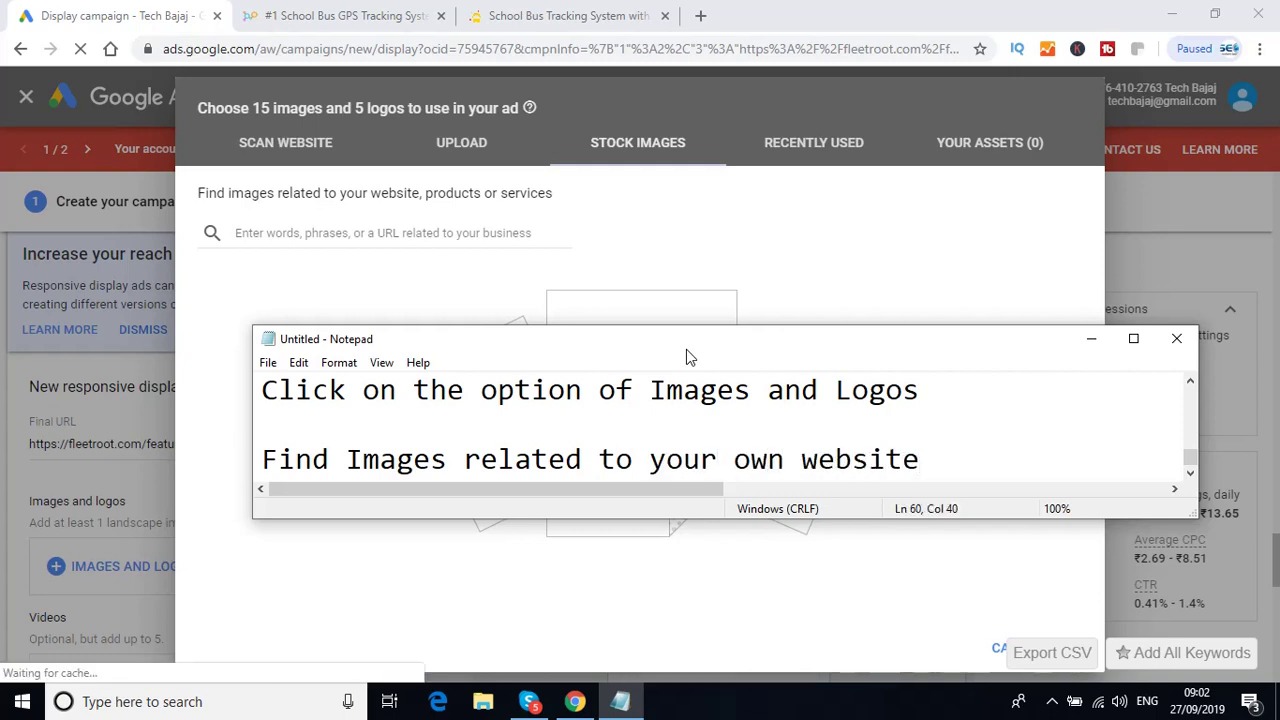
pyautogui.write(', pro')
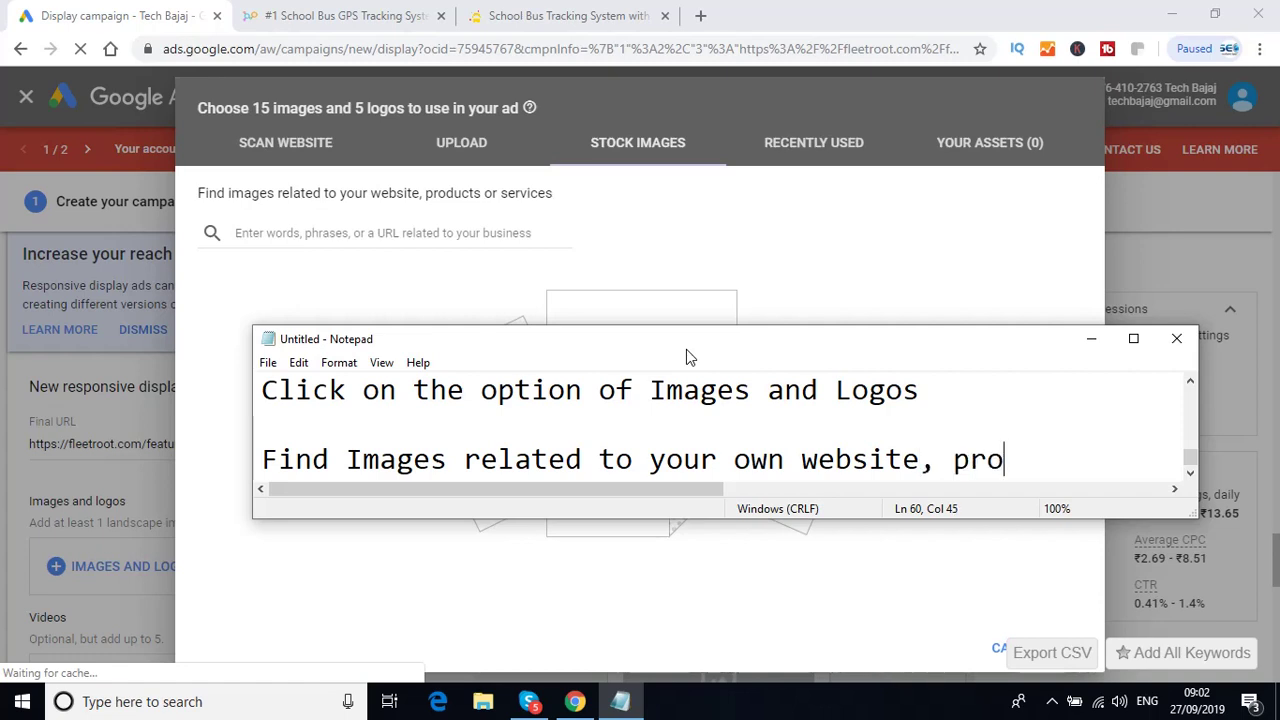
pyautogui.write('ducts or')
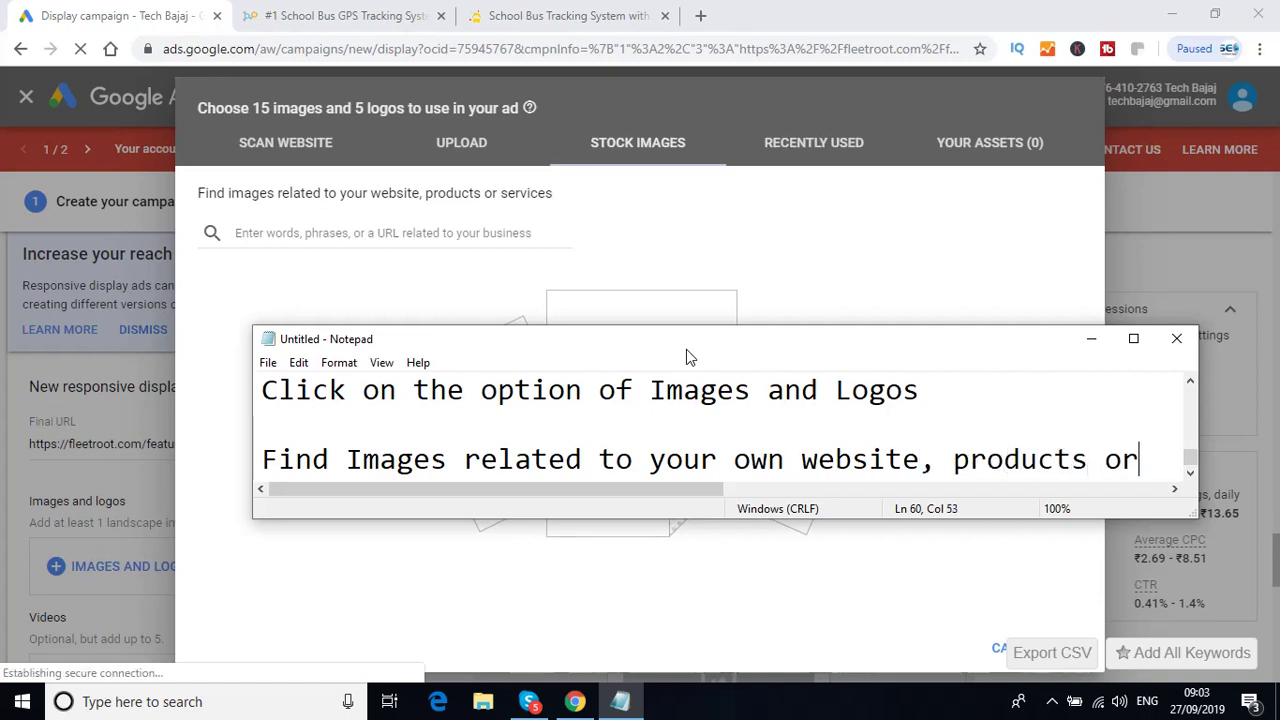
pyautogui.write(' services')
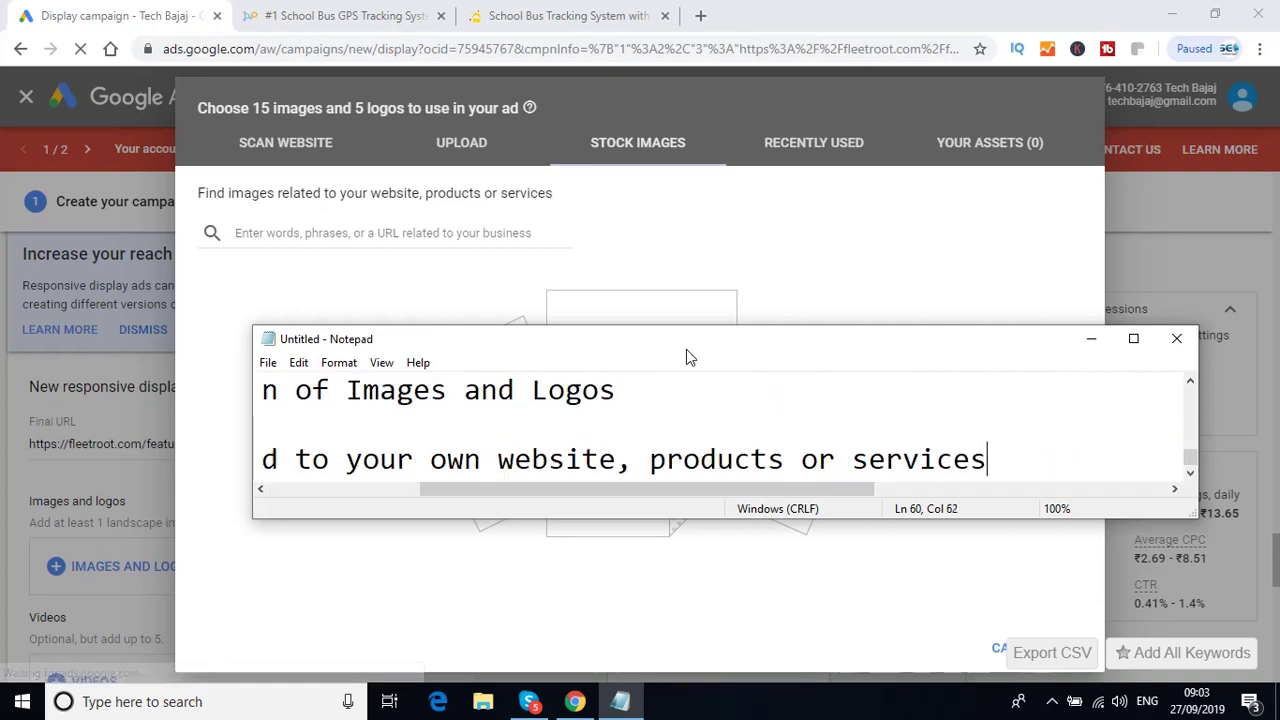
pyautogui.press('Return')
pyautogui.press('Return')
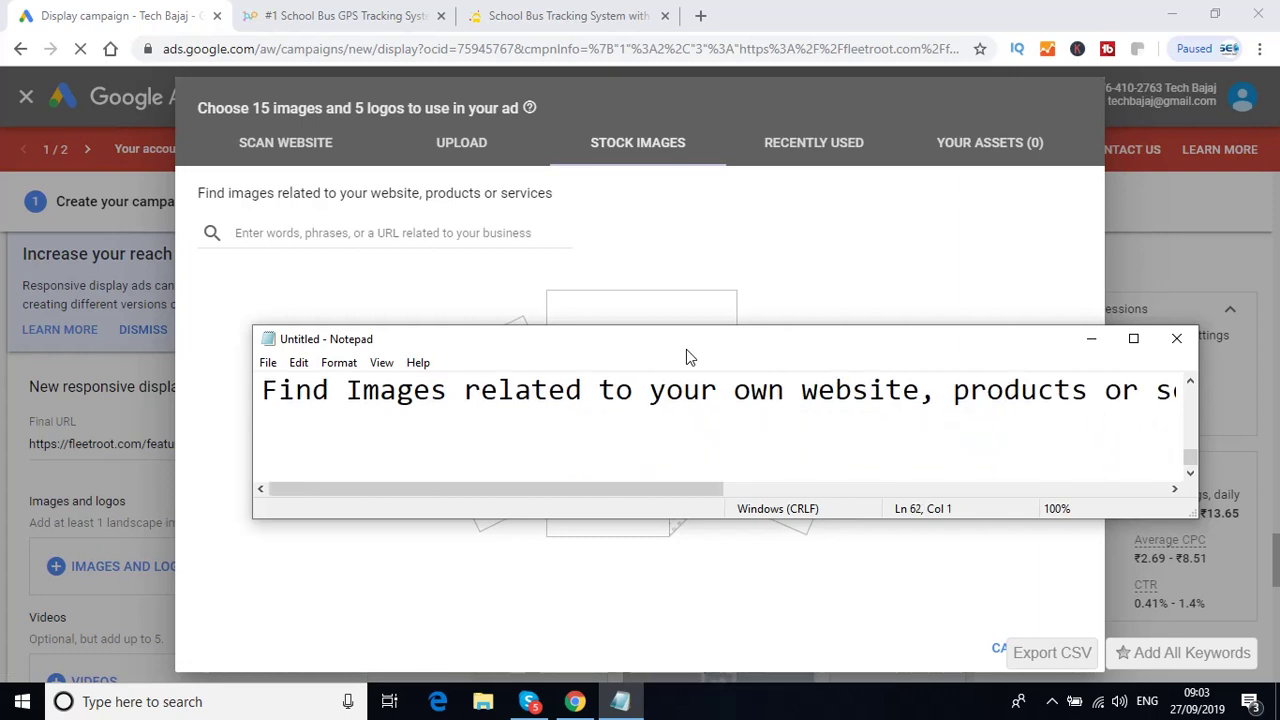
# - Add the line "Here you have to search images using words, phrases or any URL that is related to your business" to the notes
pyautogui.write('Here y')
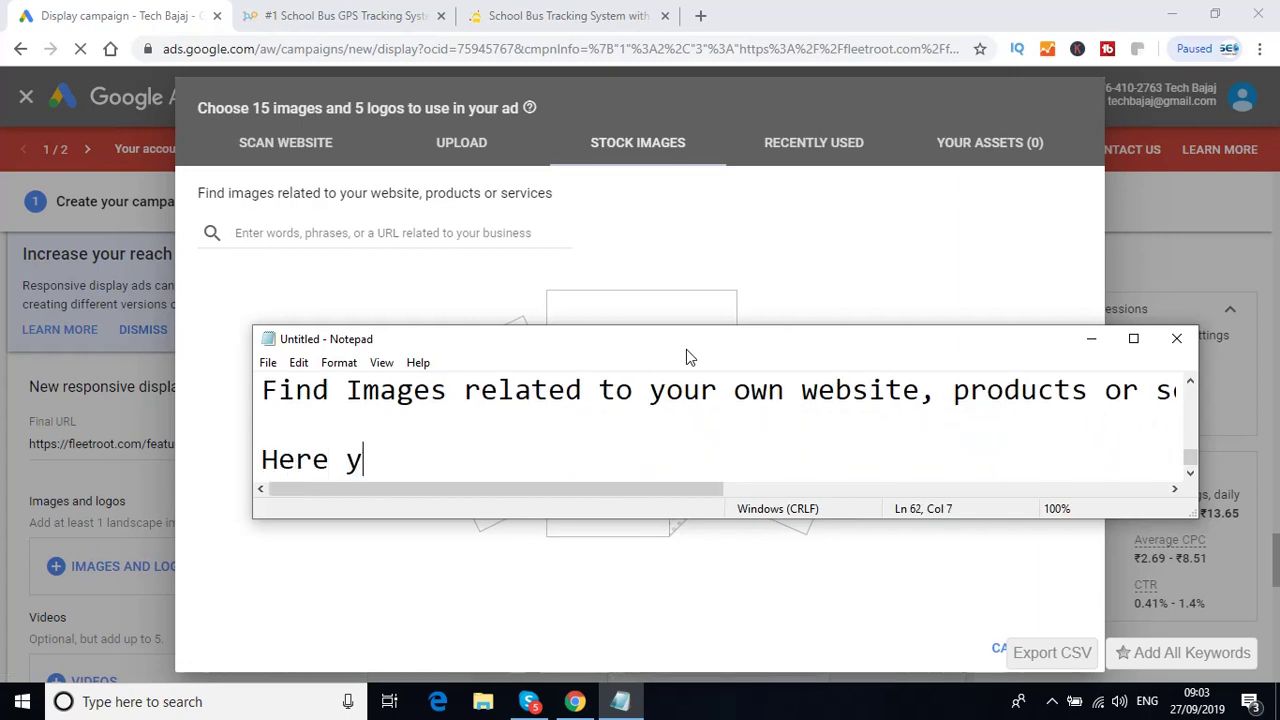
pyautogui.write('ou have to')
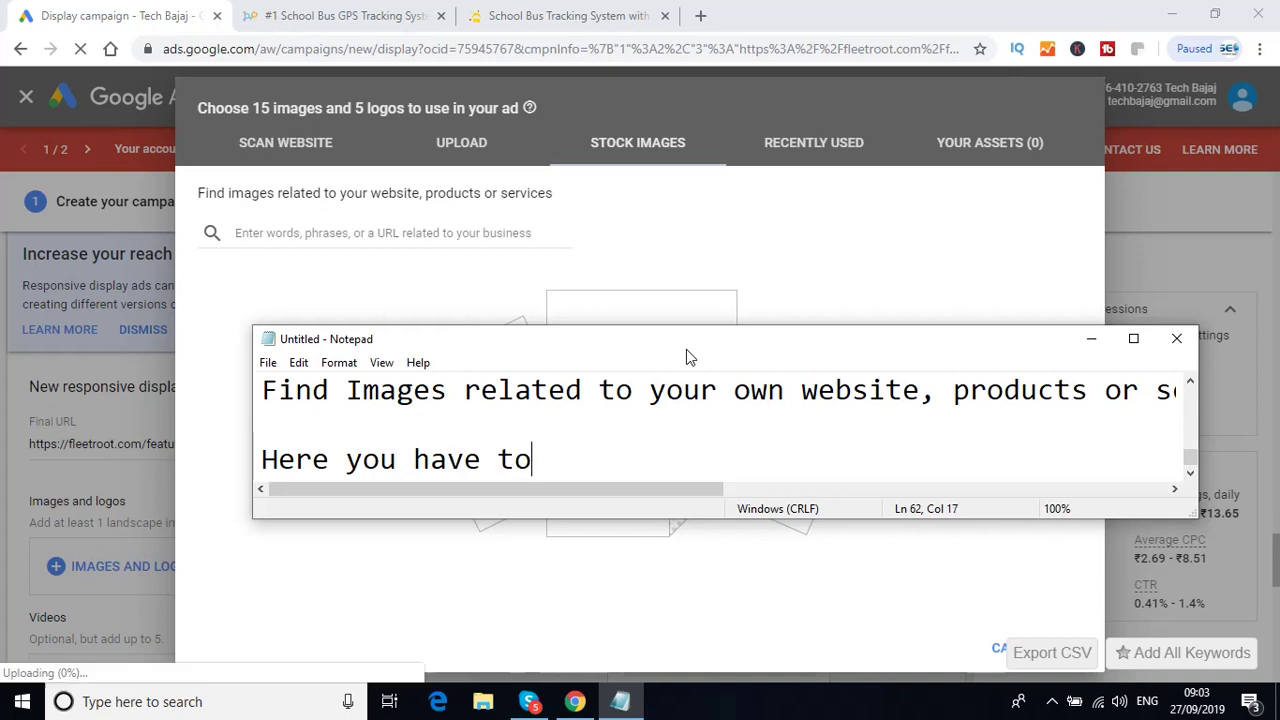
pyautogui.write(' search im')
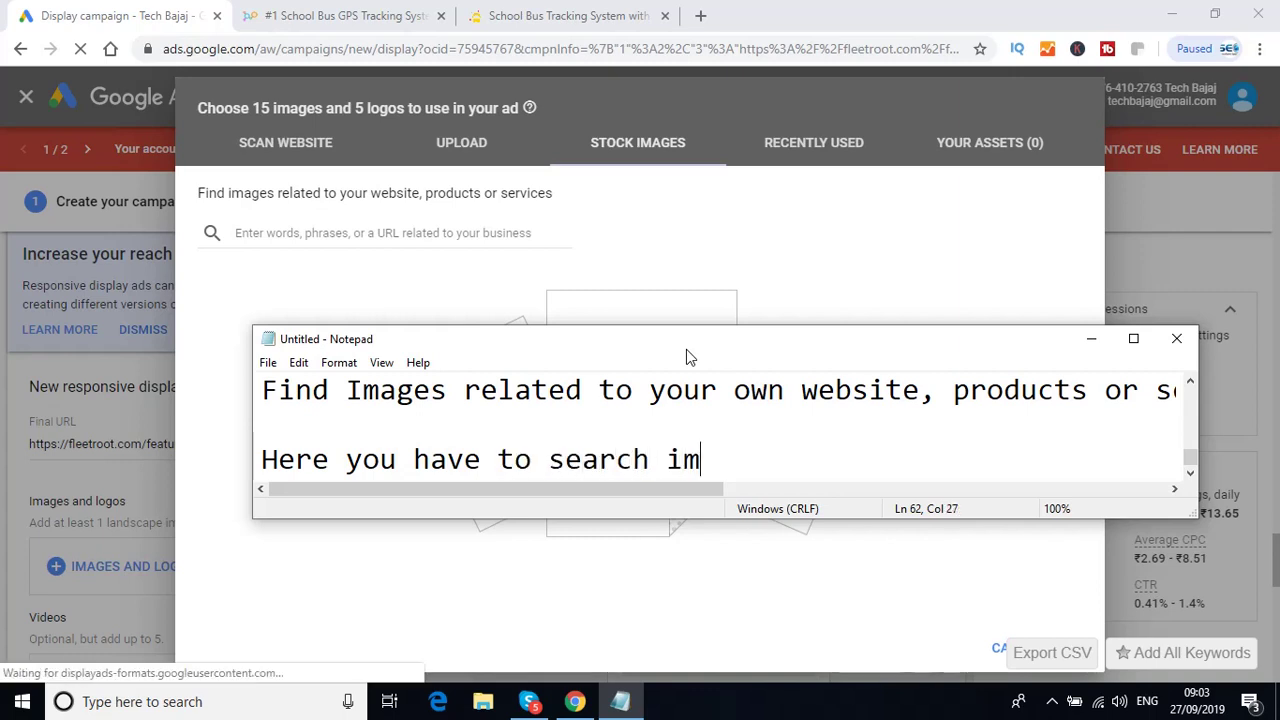
pyautogui.write('ages using ')
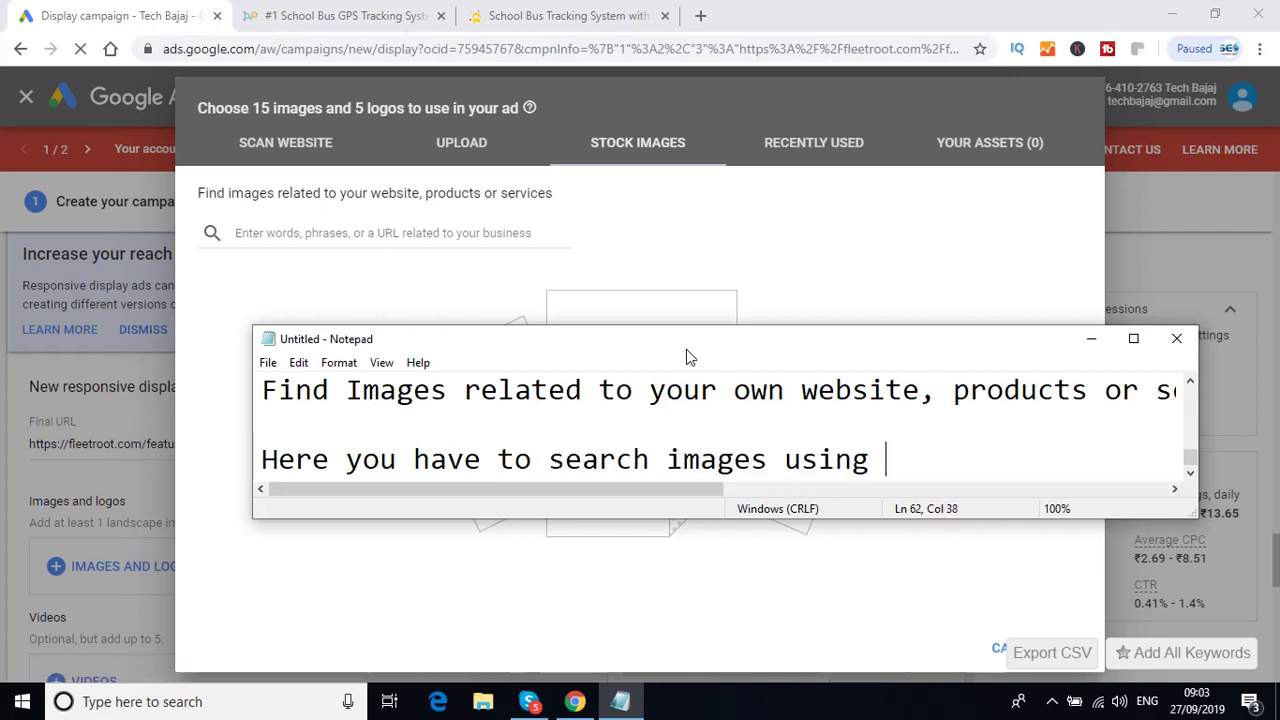
pyautogui.write('words')
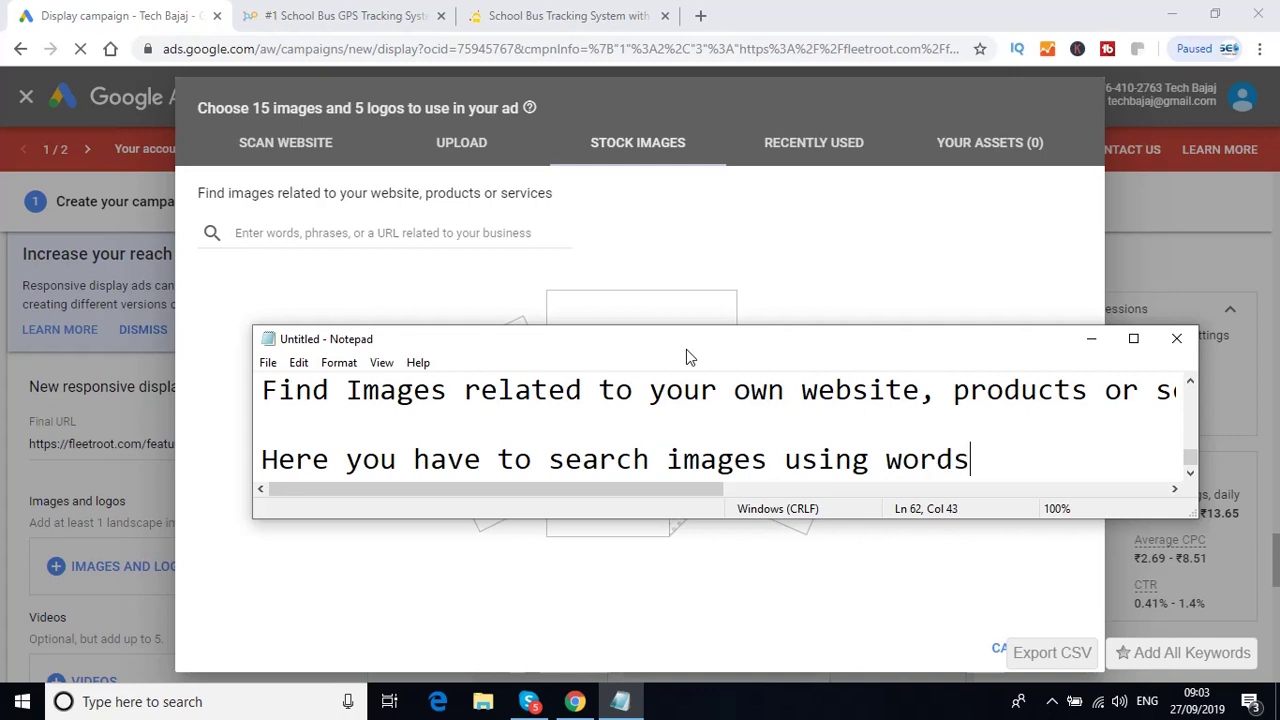
pyautogui.write(', phrases o')
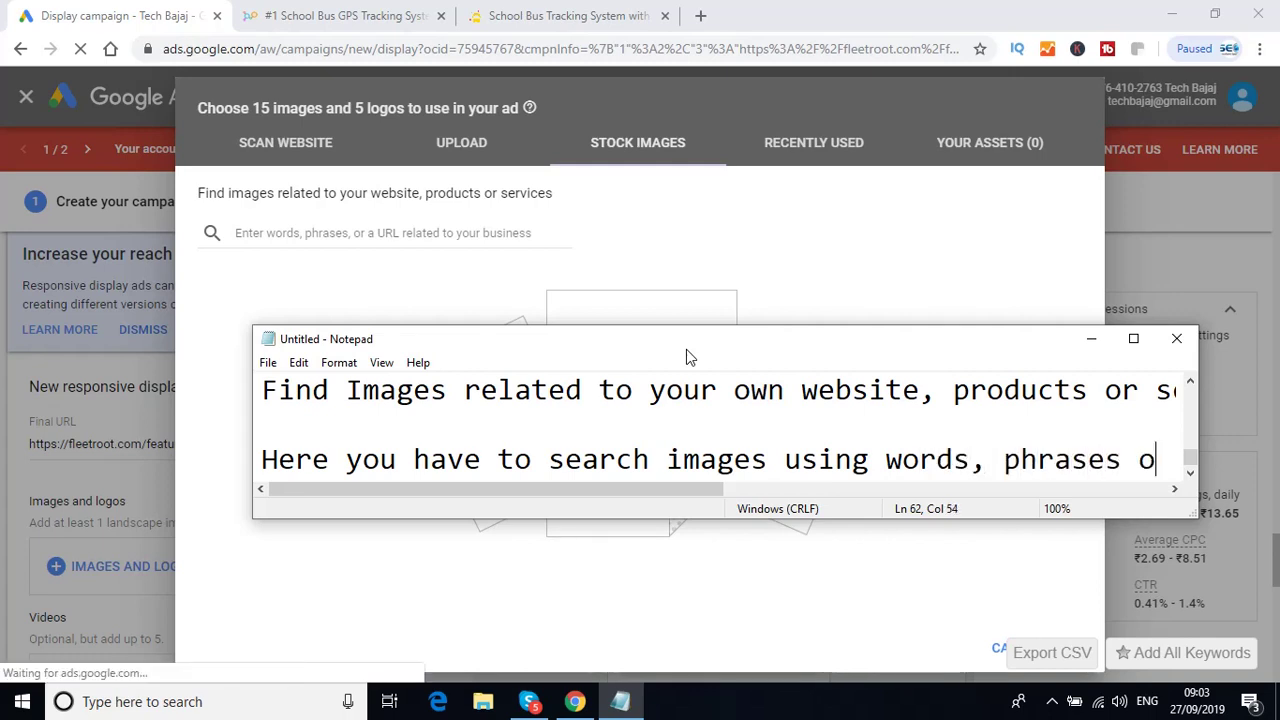
pyautogui.write('r any ')
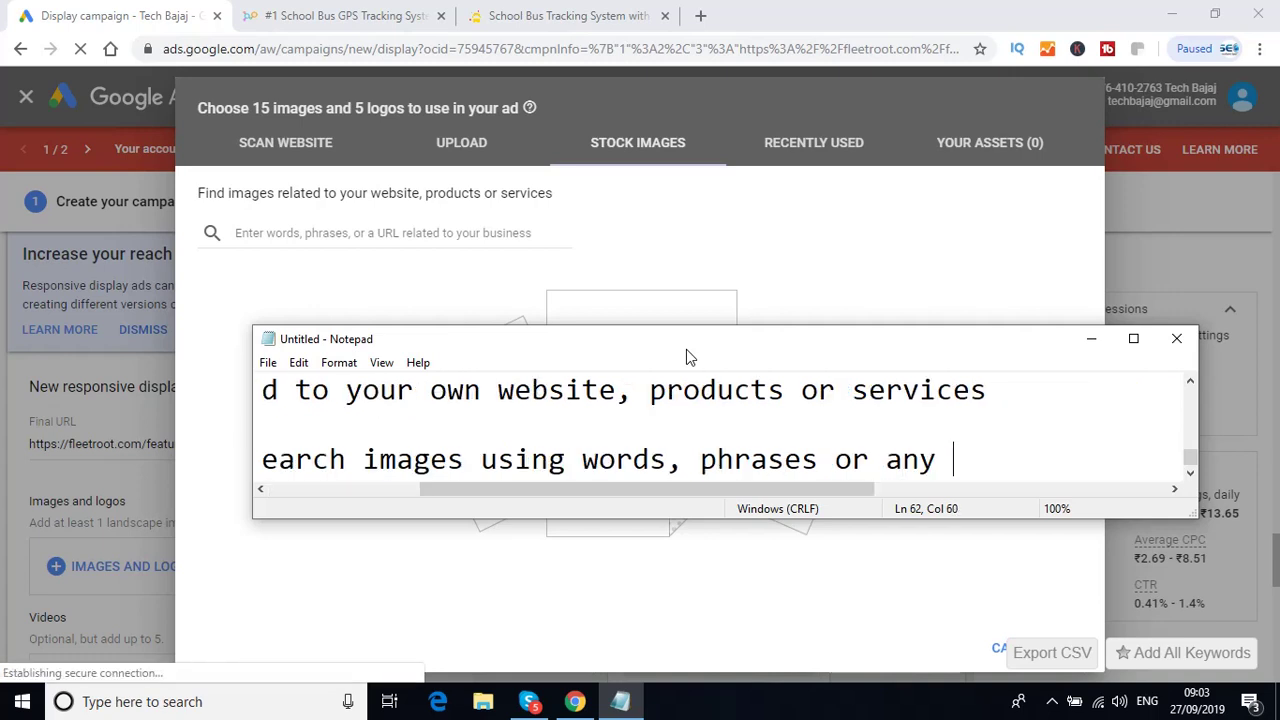
pyautogui.write('URL')
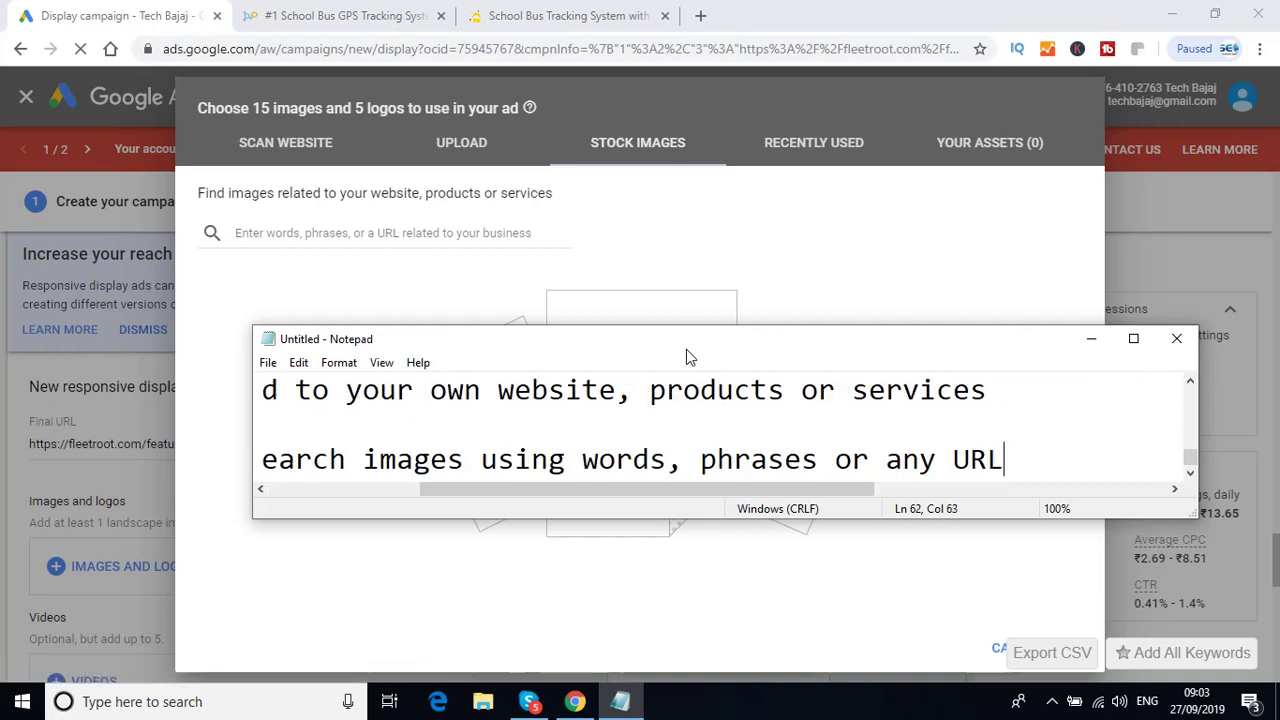
pyautogui.write(' that is ')
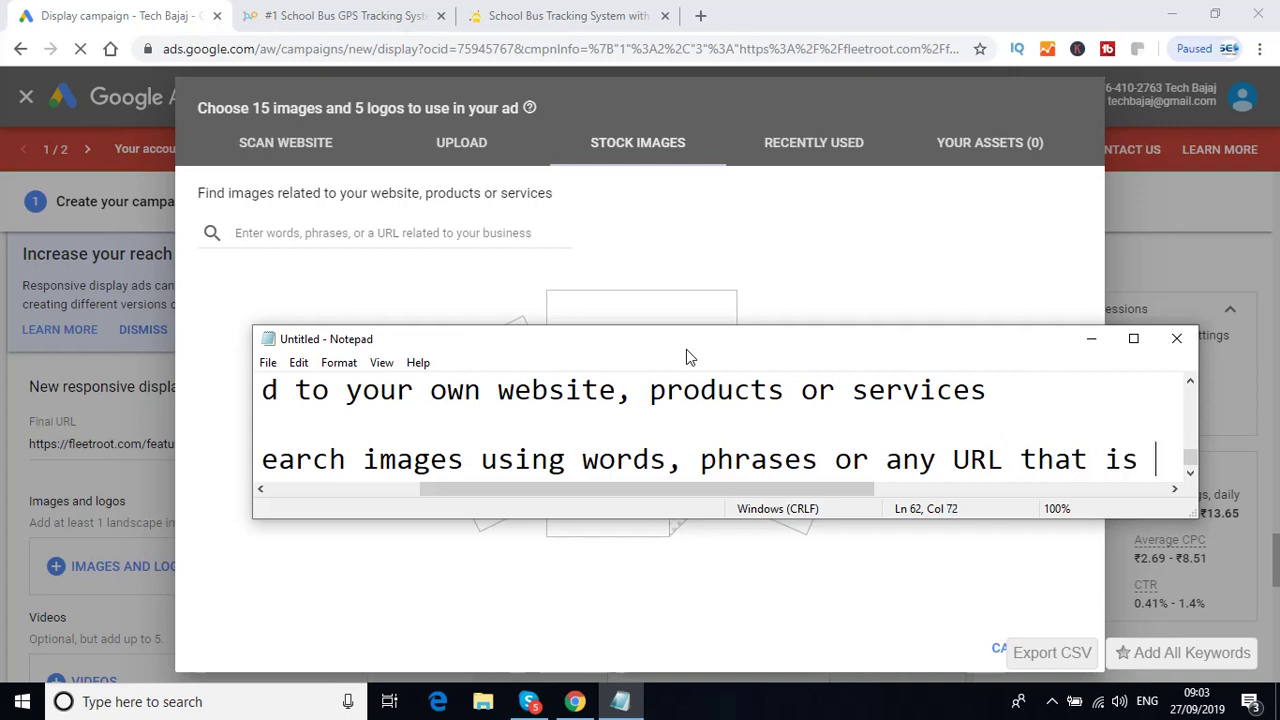
pyautogui.write('related ')
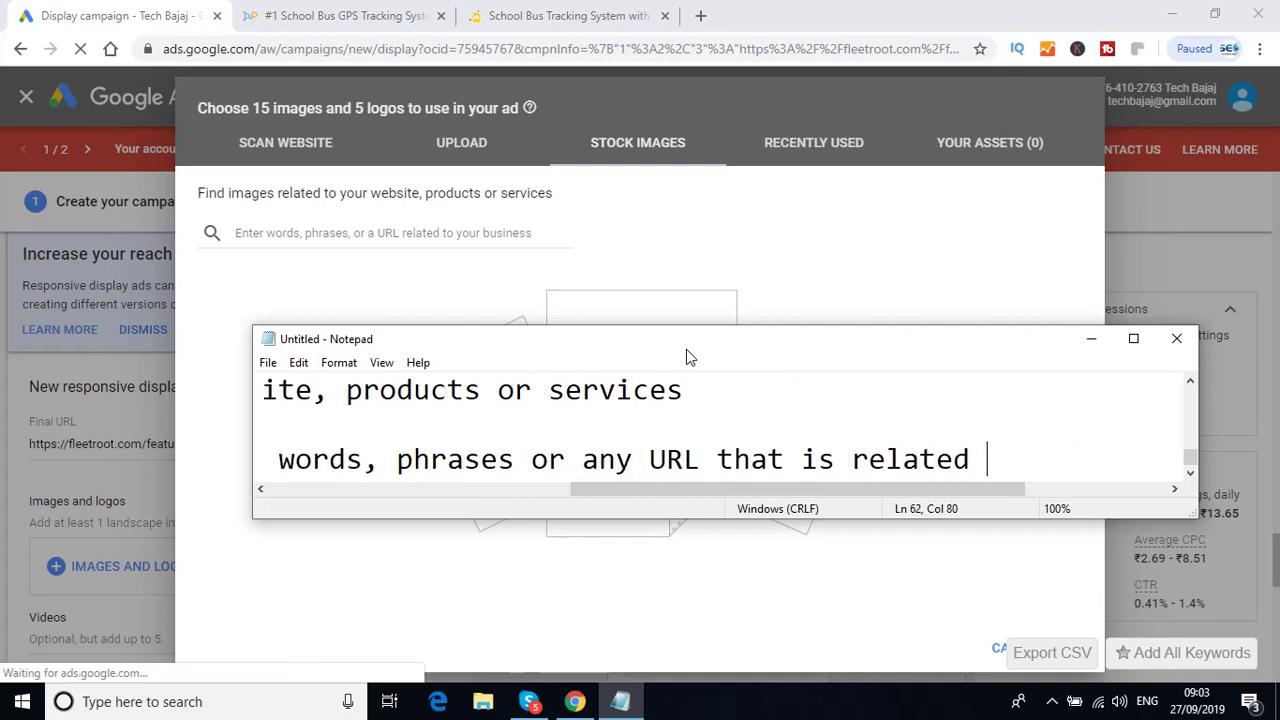
pyautogui.write('to your')
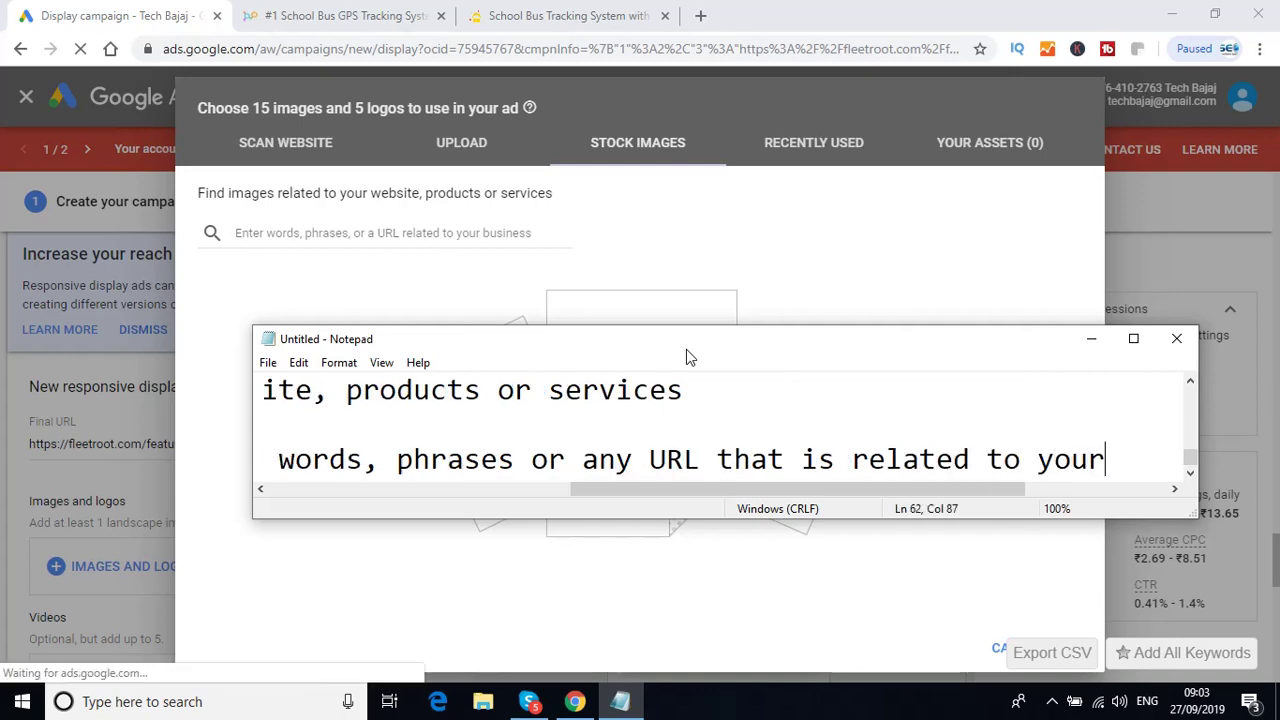
pyautogui.write(' business')
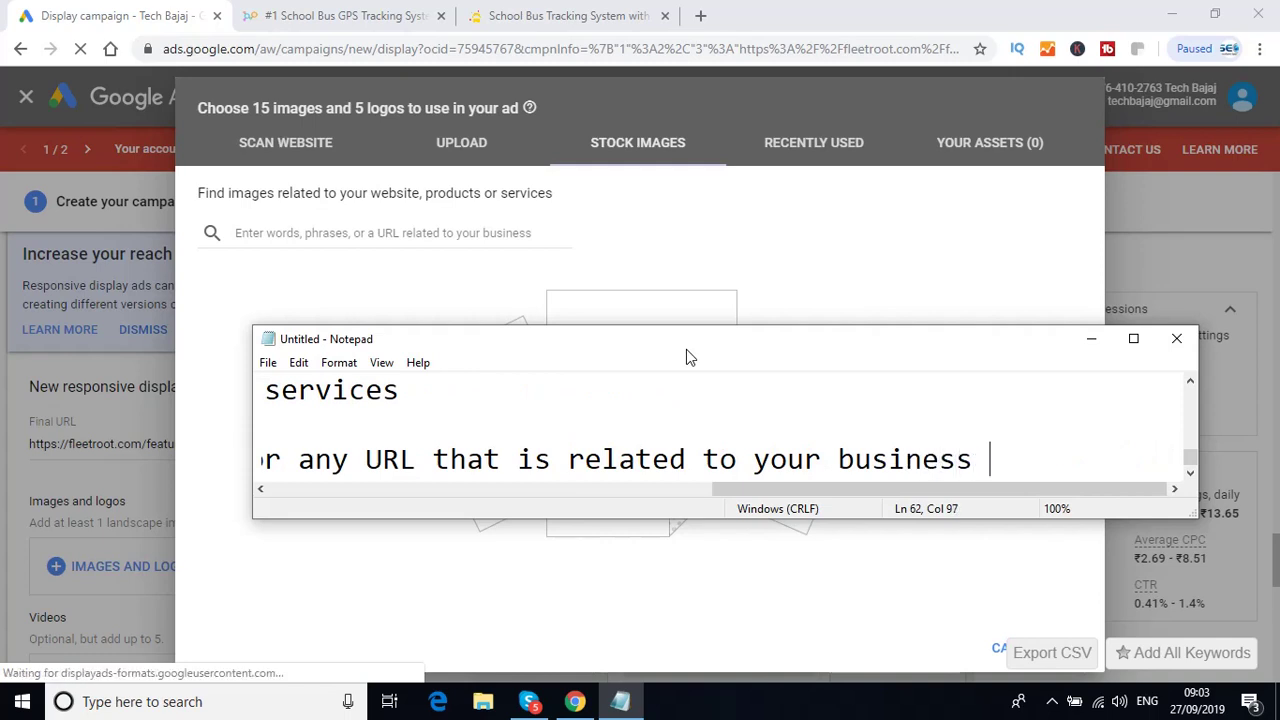
pyautogui.press('Return')
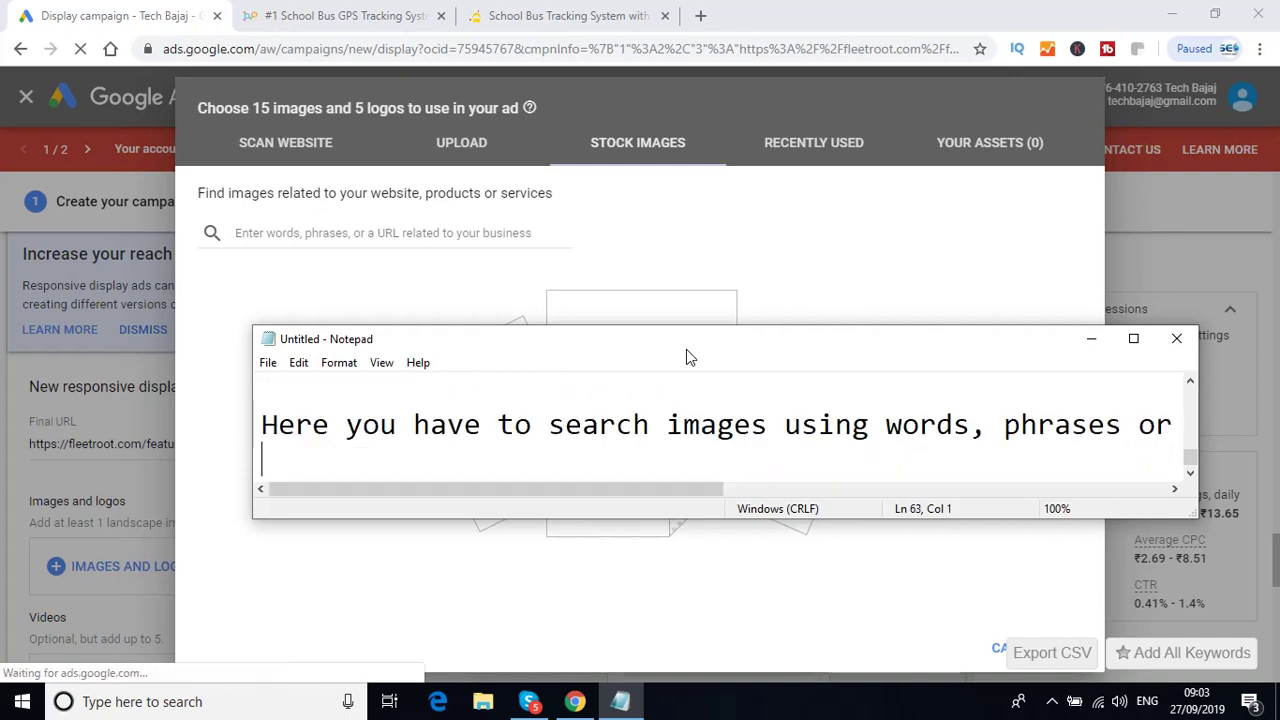
# - Return to the Google Ads image picker and search the stock images for "school bus tracking"
pyautogui.click(1091, 339)
pyautogui.click(367, 232)
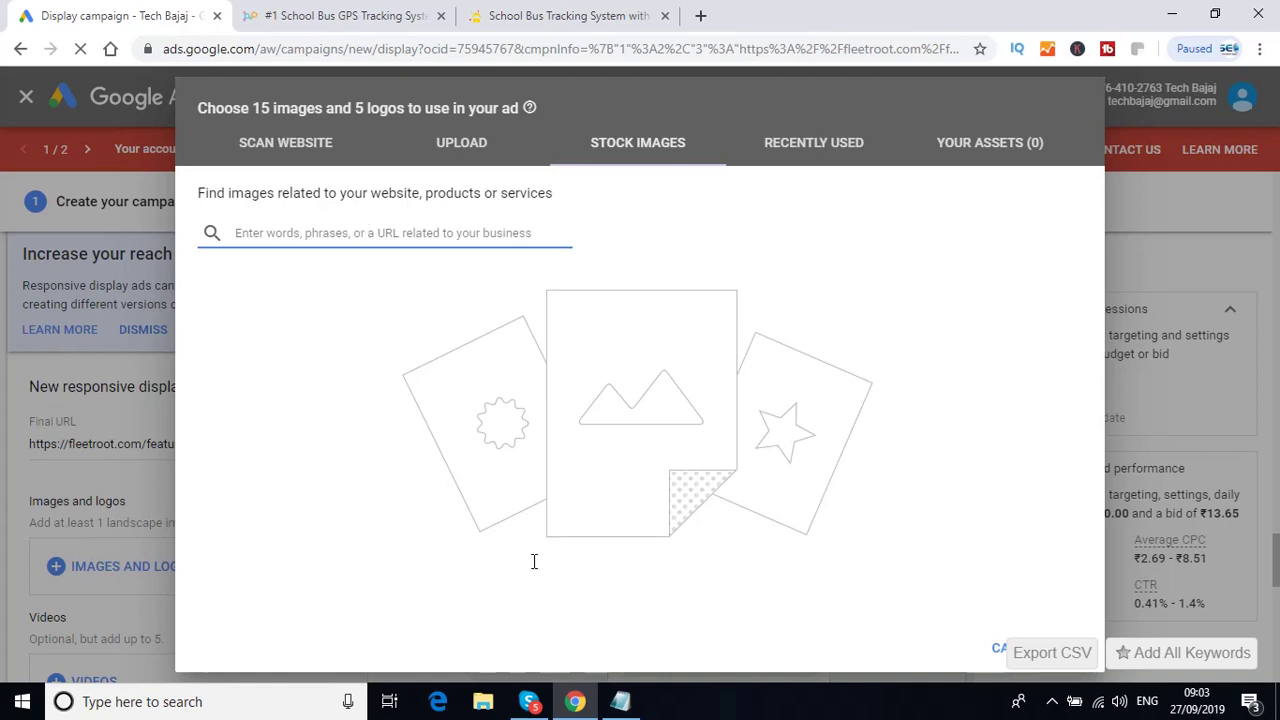
# - Switch to the Notepad notes and add the line "Enter the keyword as: ' School Bus Tracking '"
pyautogui.click(620, 704)
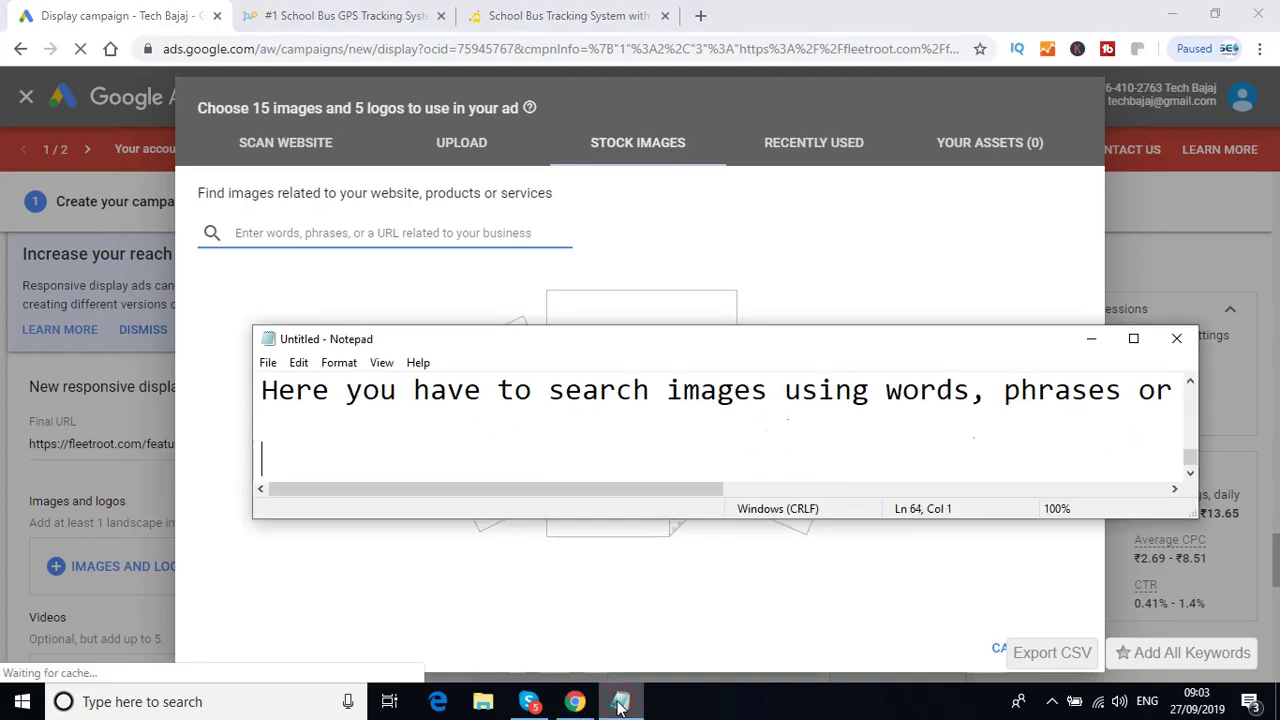
pyautogui.write('Enter ')
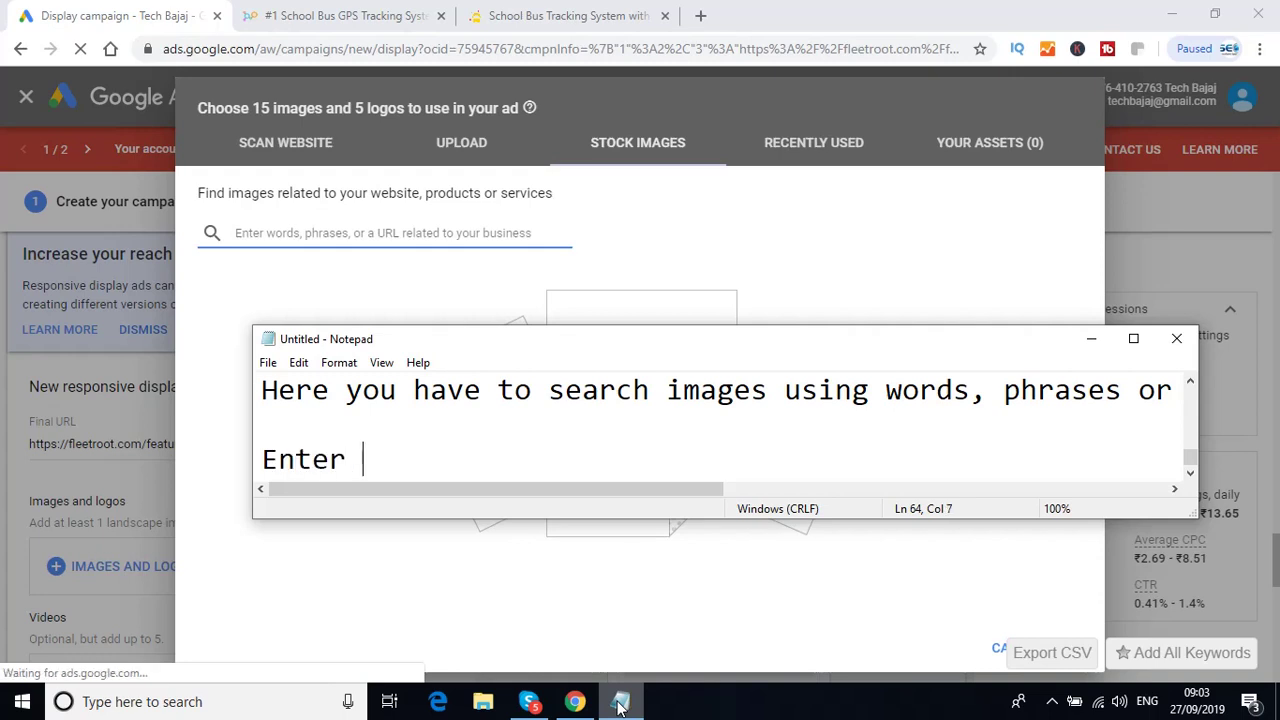
pyautogui.write('the ke')
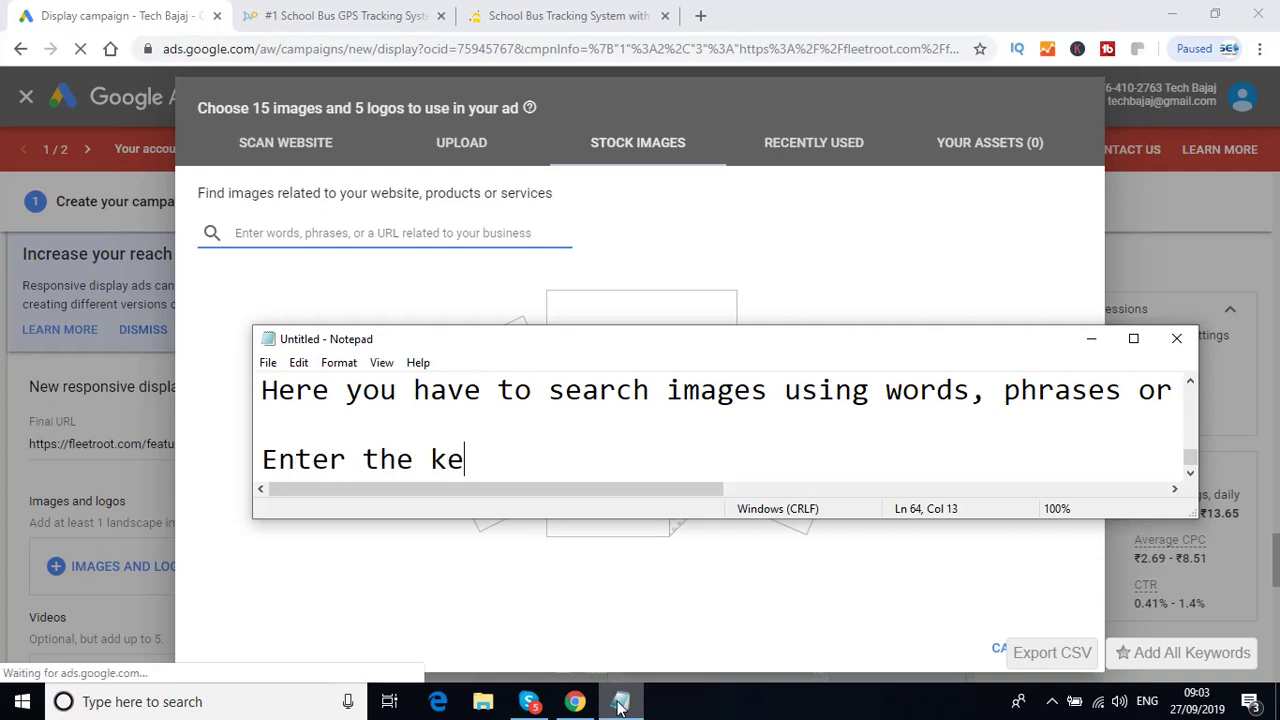
pyautogui.write('yword as')
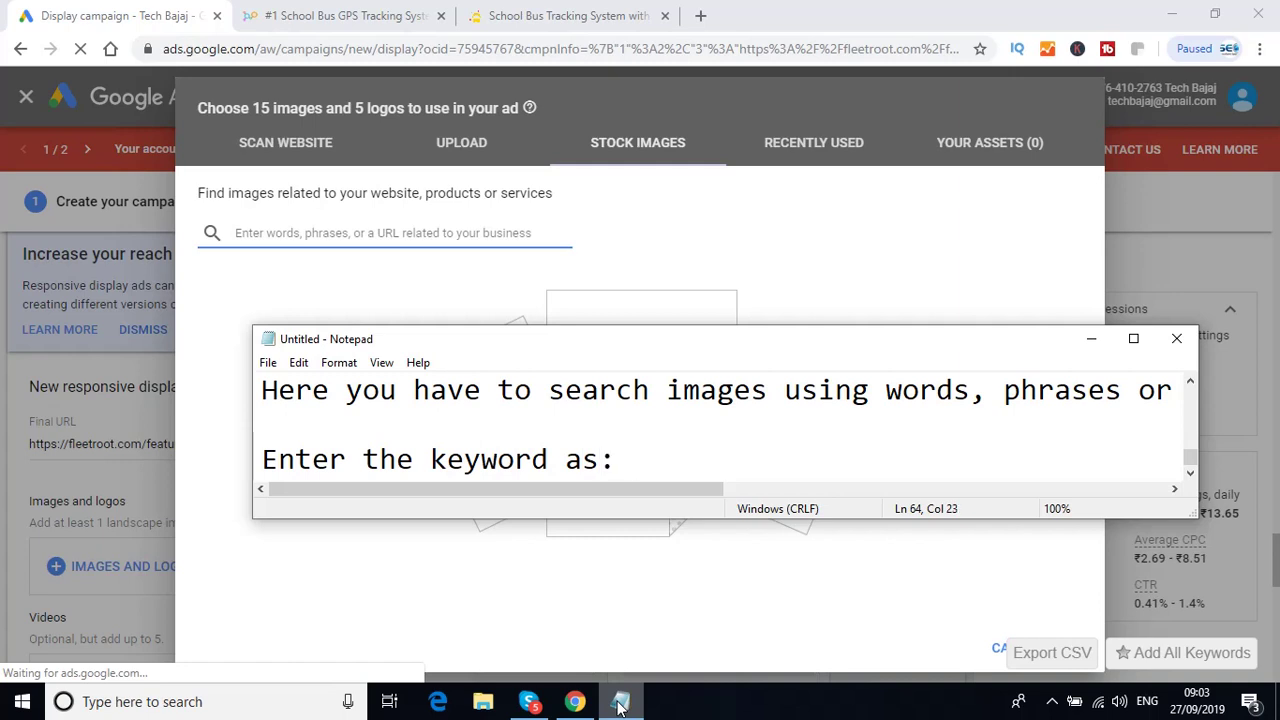
pyautogui.write(": ' School")
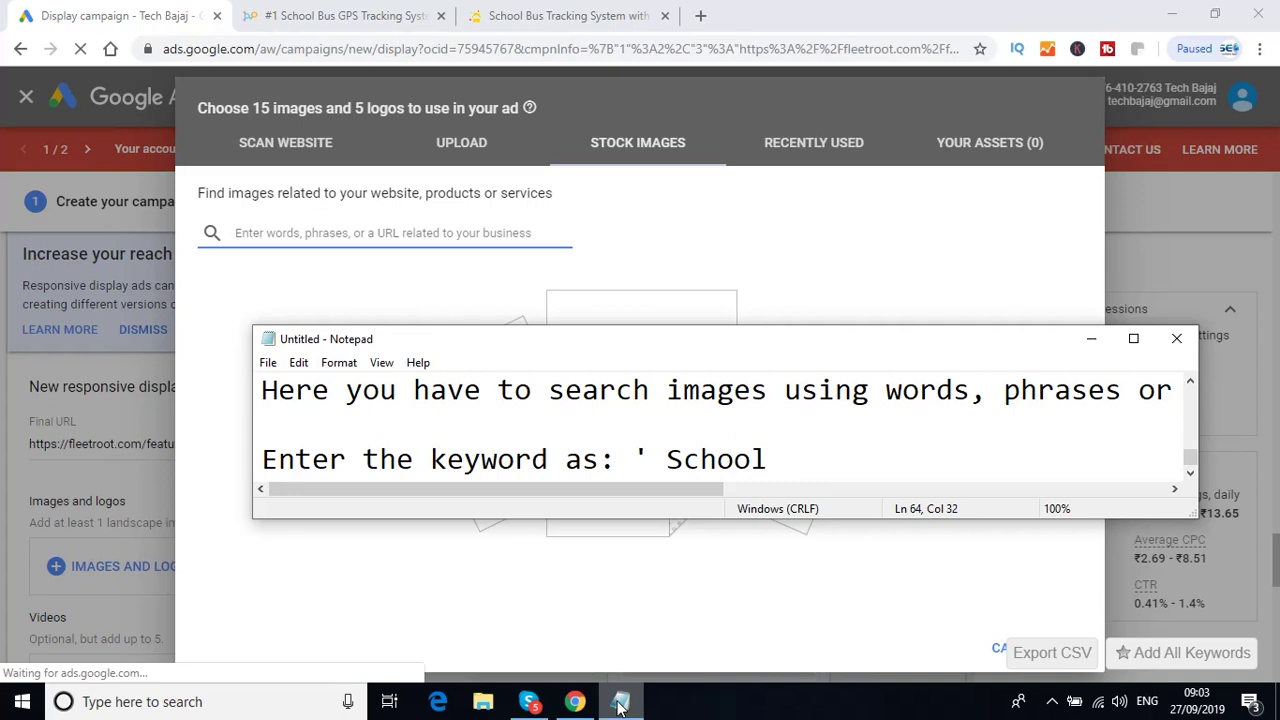
pyautogui.write(' Bus ')
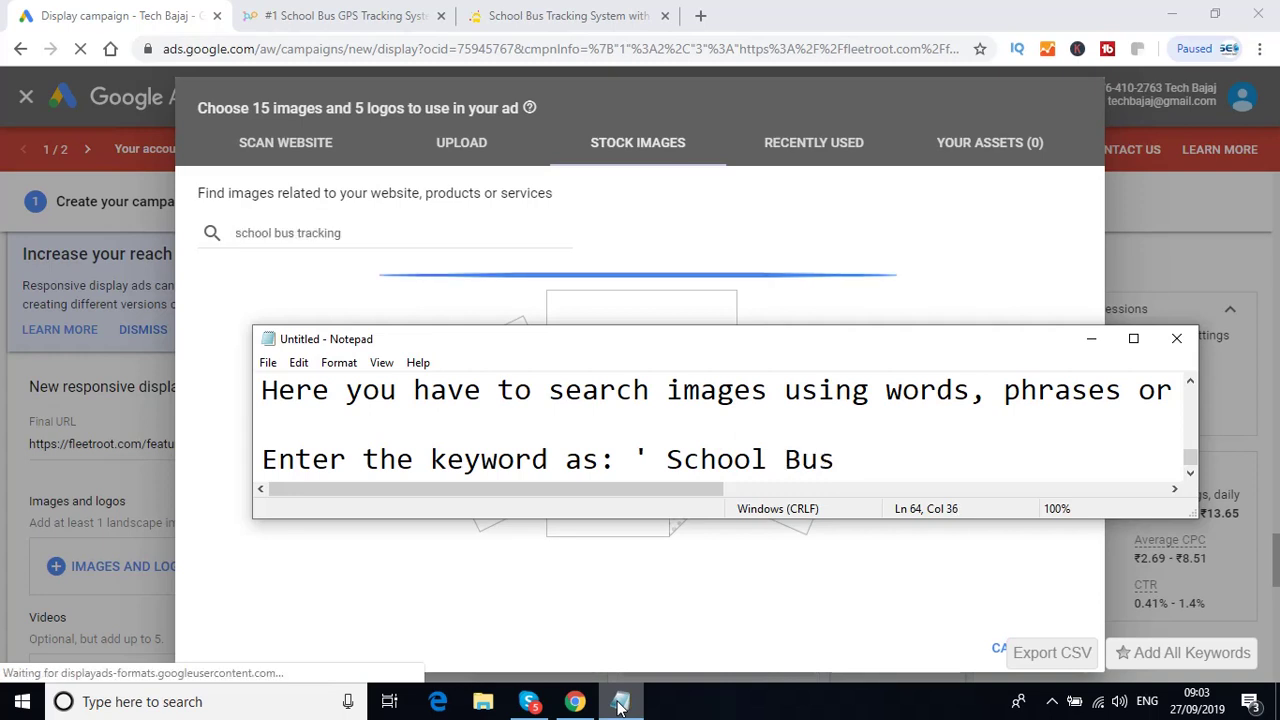
pyautogui.write('Tra')
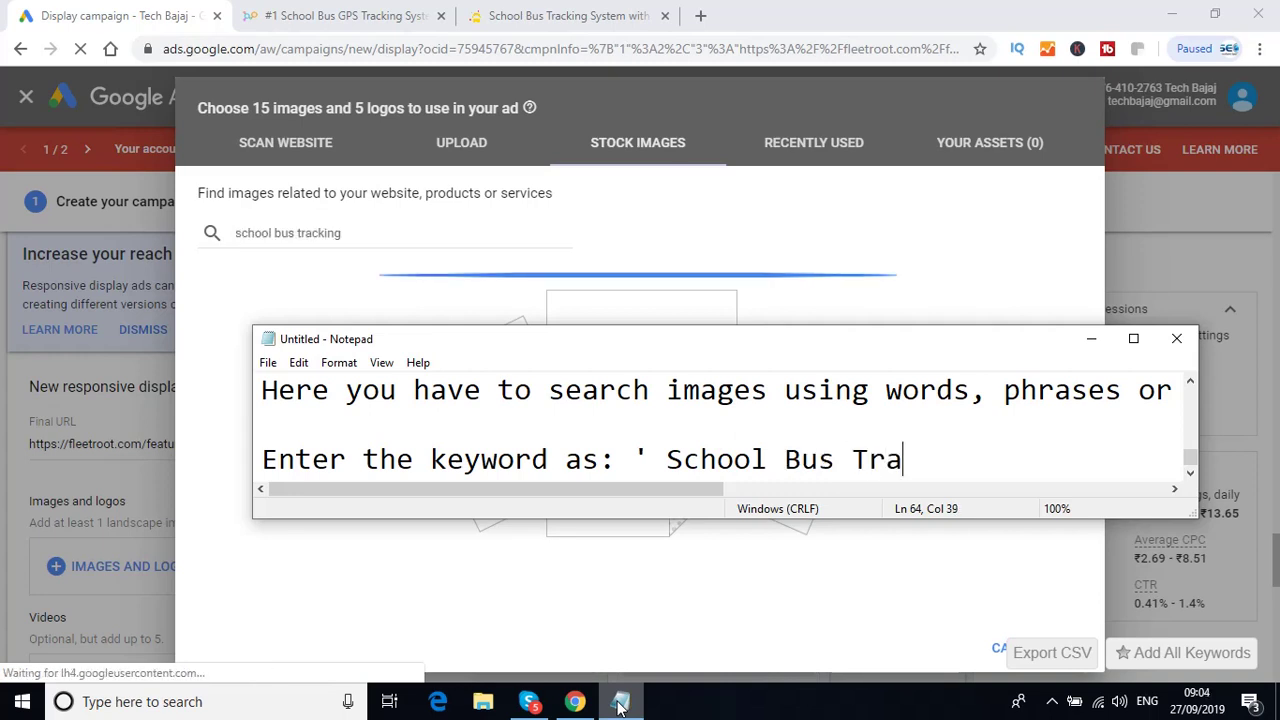
pyautogui.write('cking ')
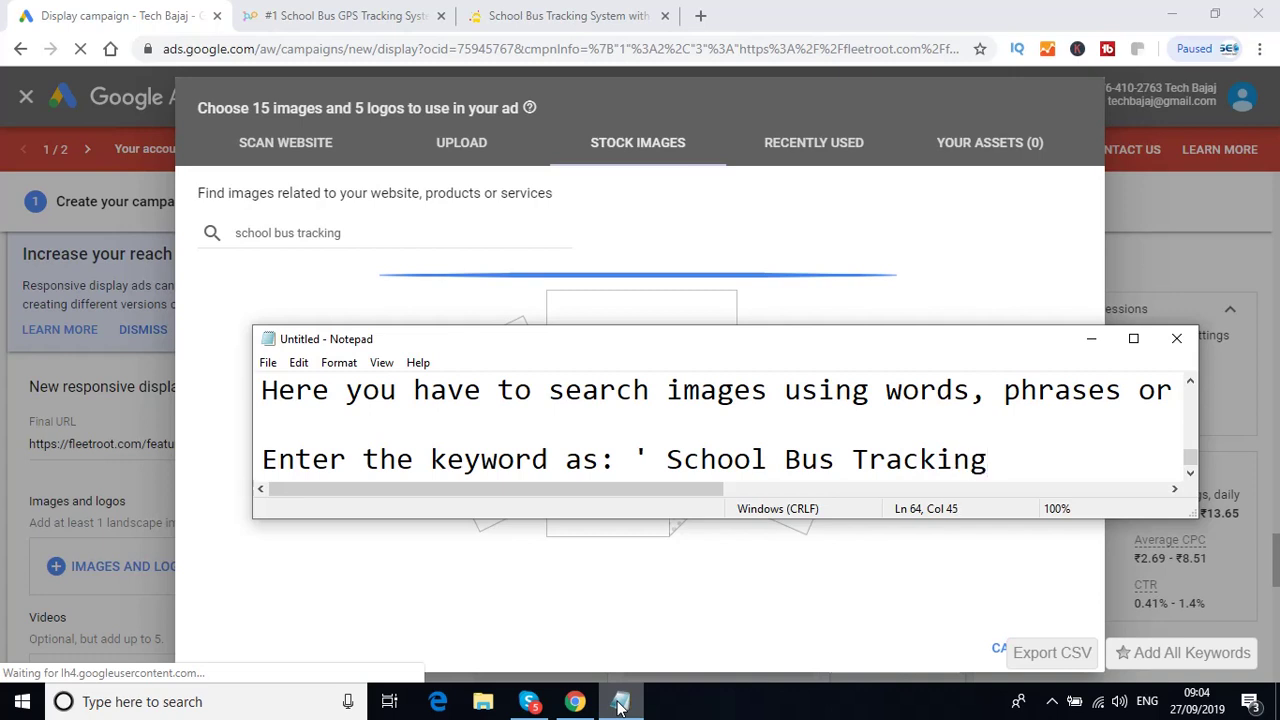
pyautogui.write("'")
pyautogui.press('Return')
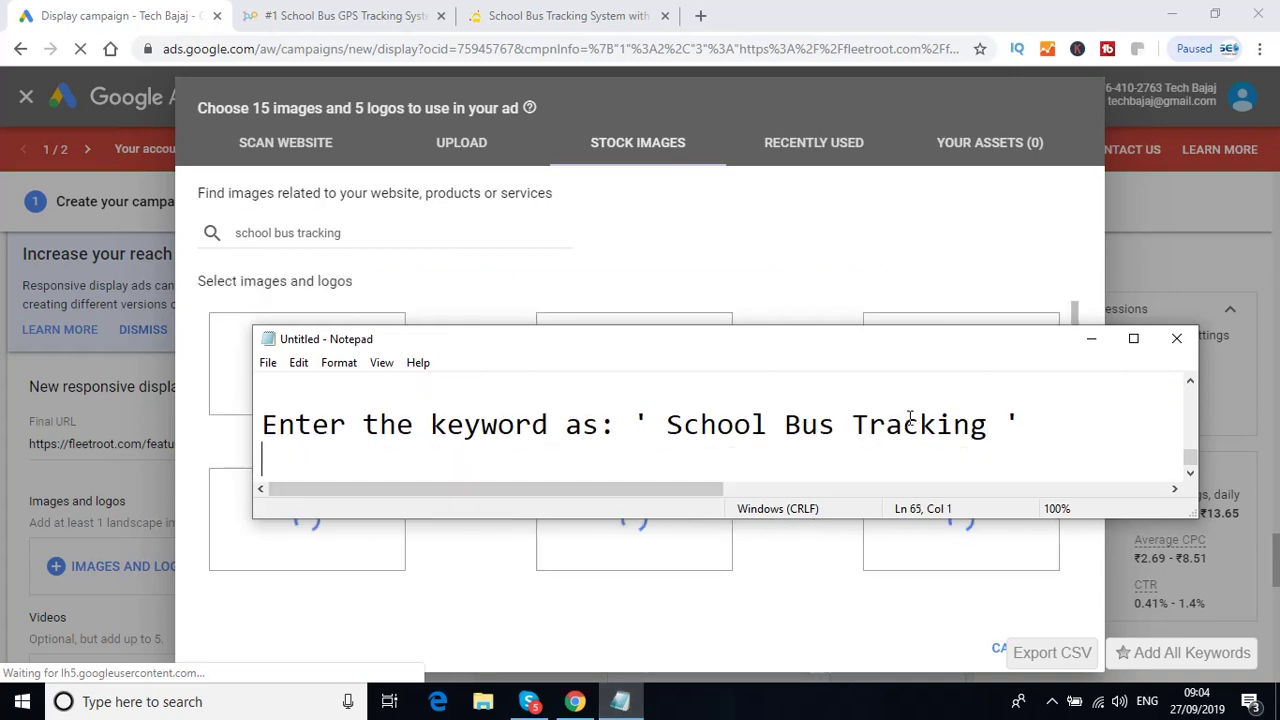
# - Add the line "You will get more options in Stock Images" to the notes and return to the image picker
pyautogui.write('You will g')
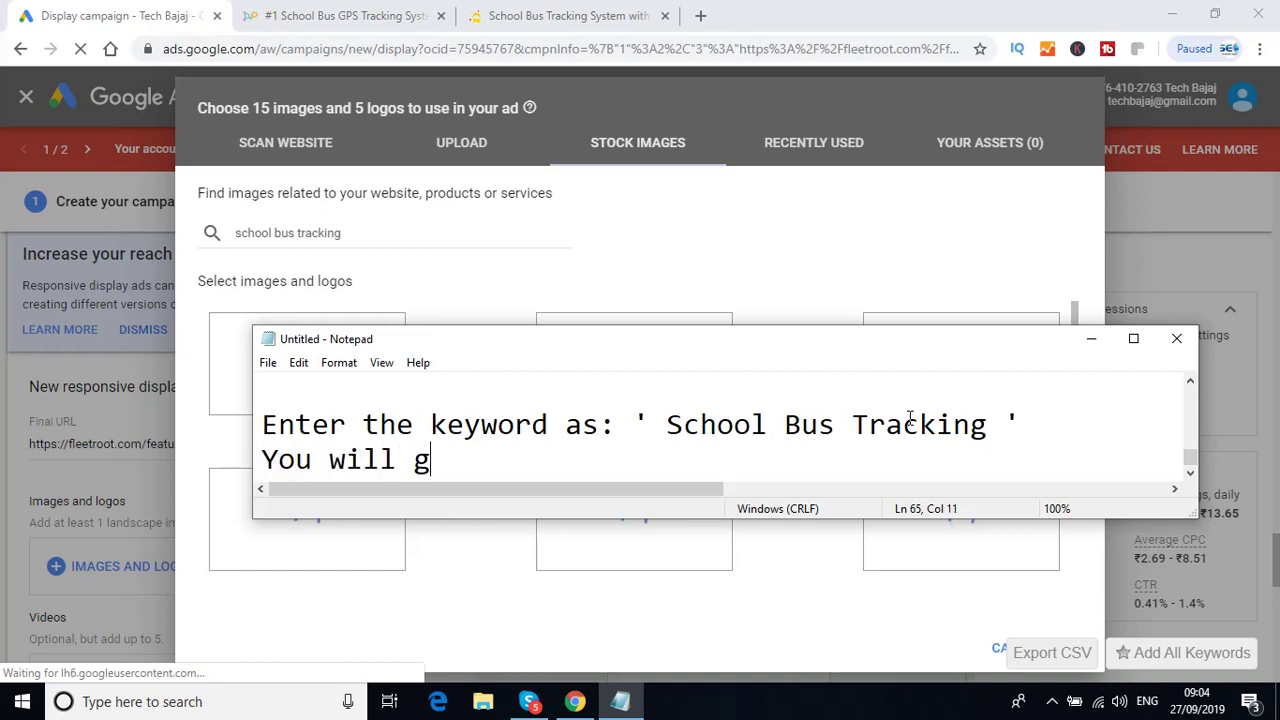
pyautogui.write('et more options on')
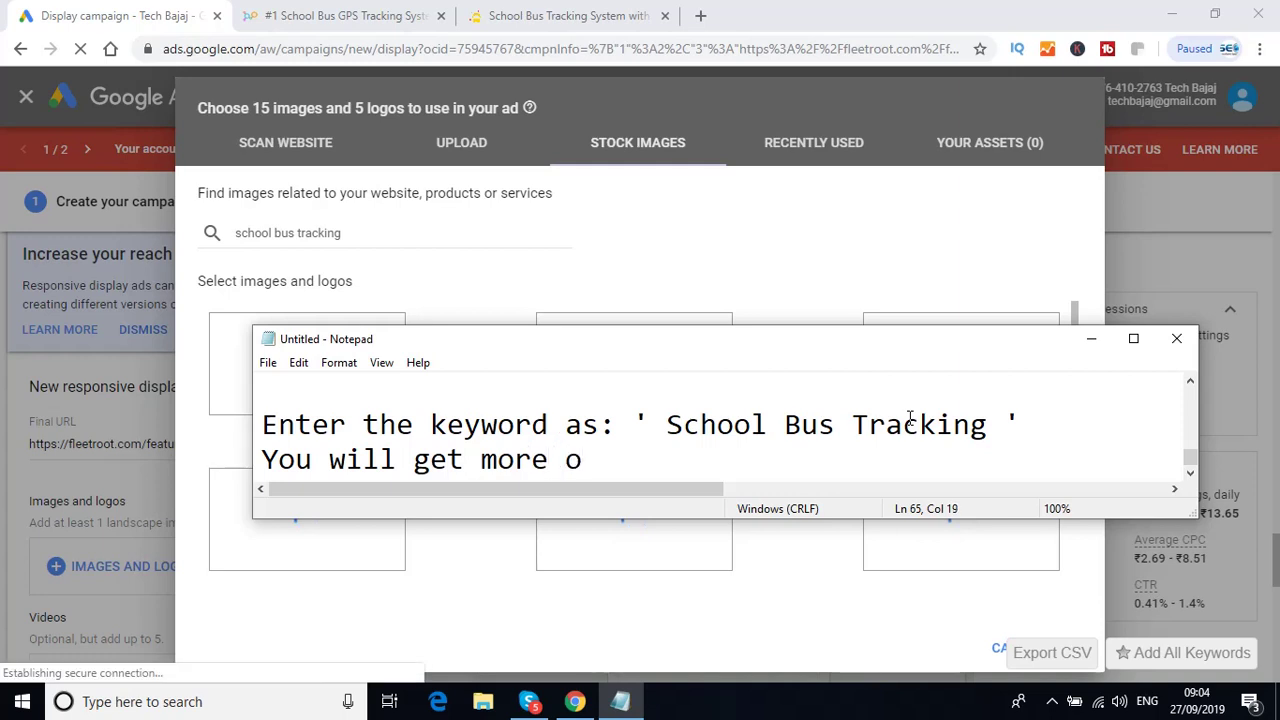
pyautogui.press('BackSpace')
pyautogui.press('BackSpace')
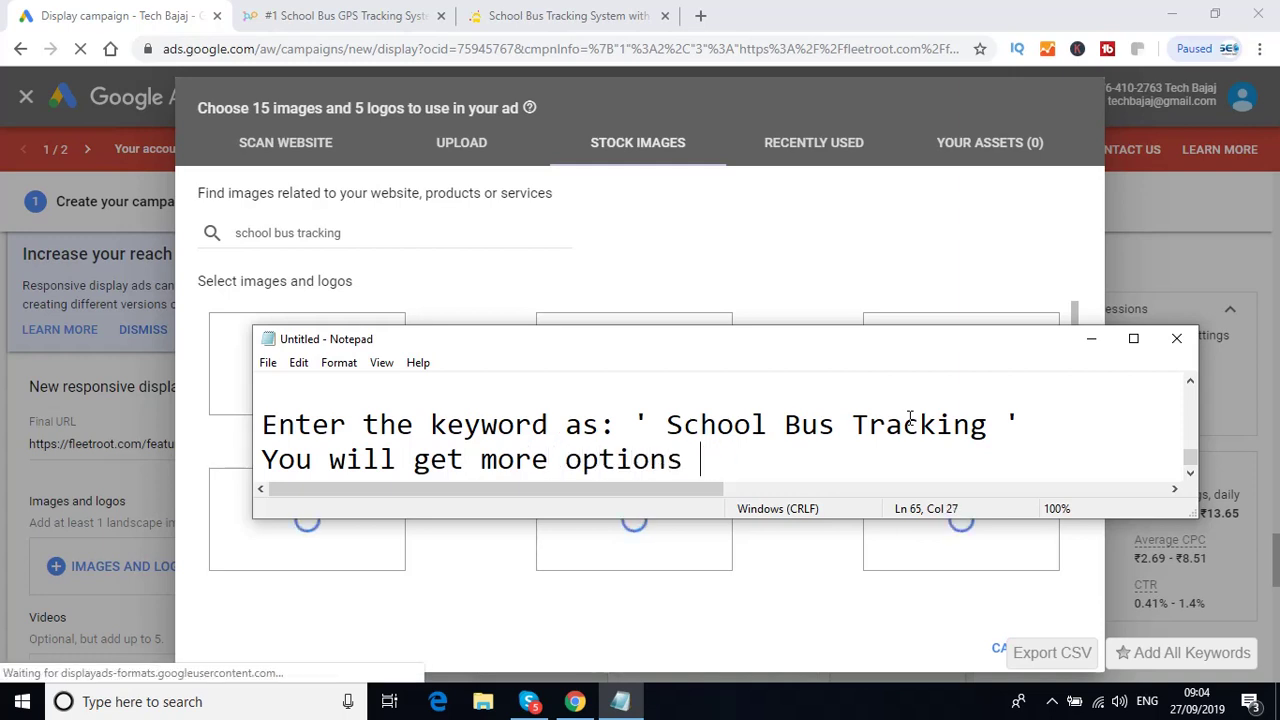
pyautogui.write('in S')
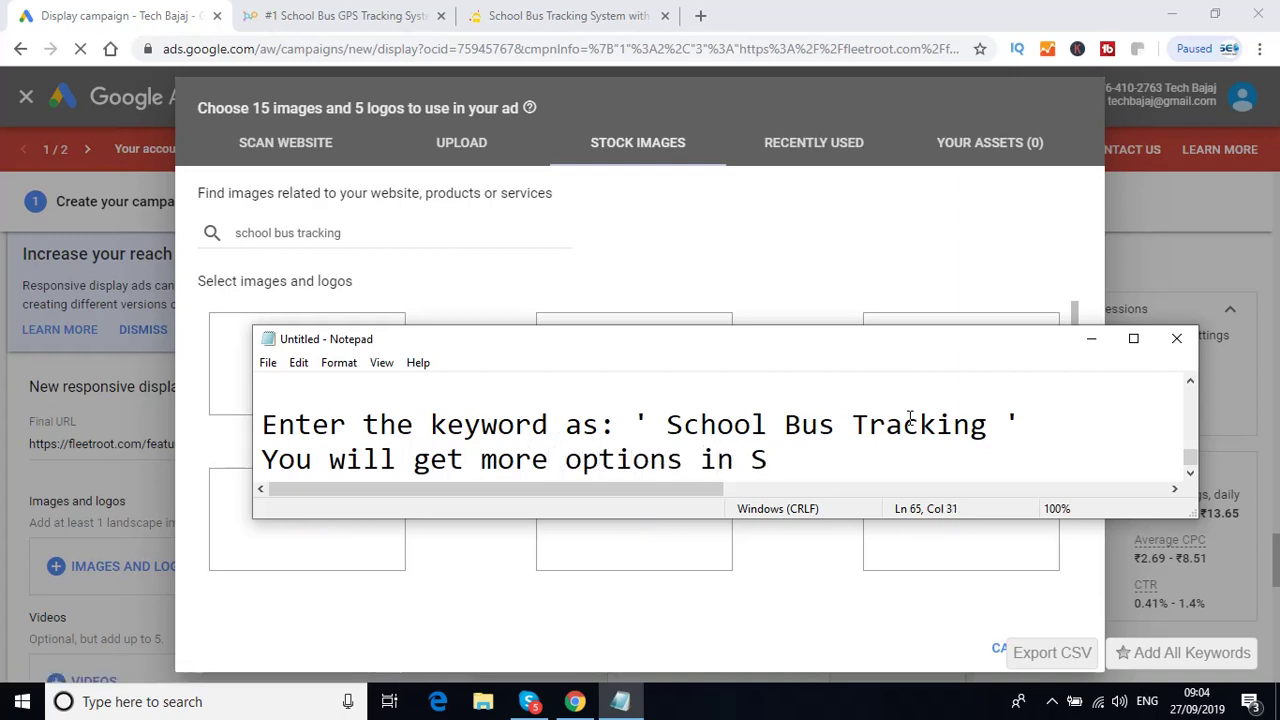
pyautogui.write('tock Image')
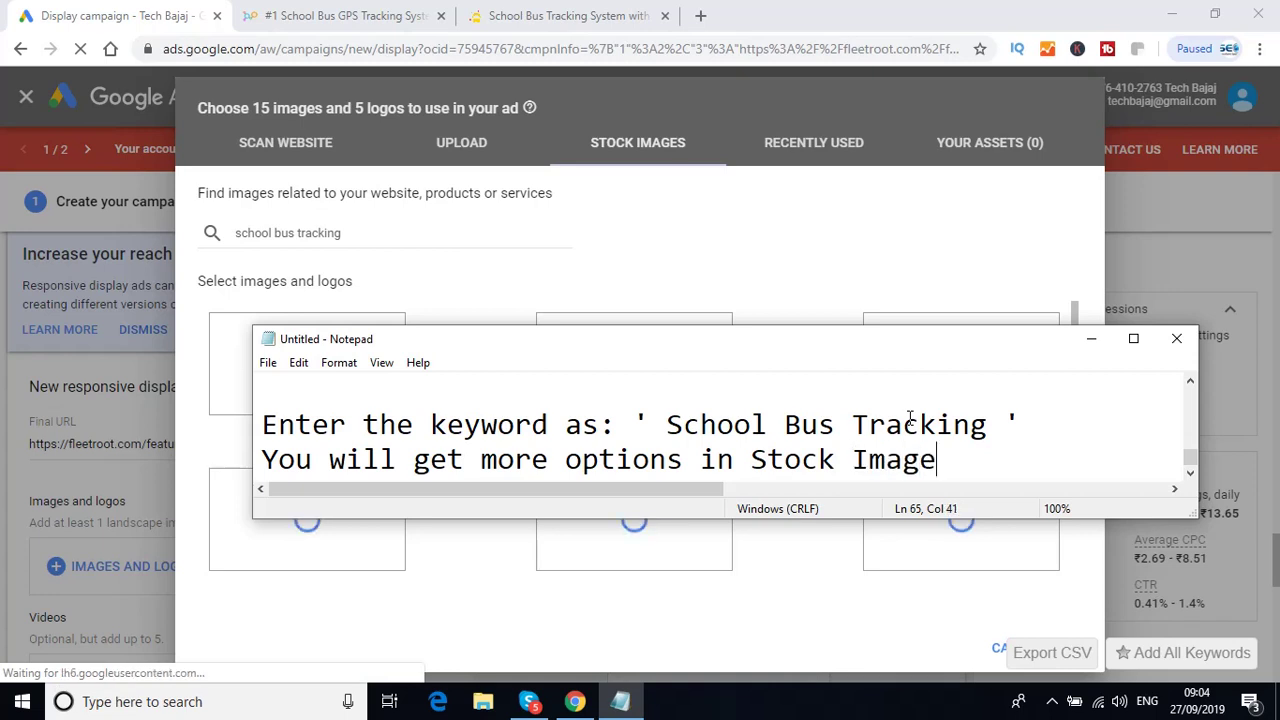
pyautogui.write('s')
pyautogui.press('Return')
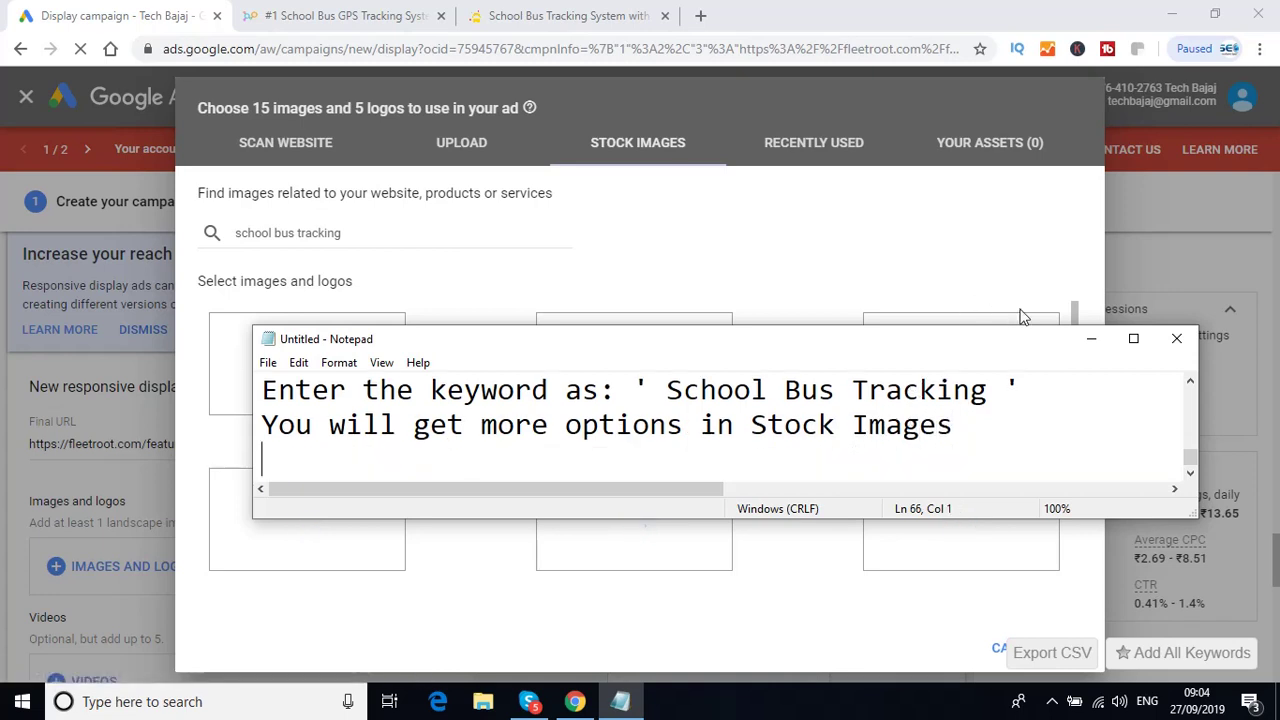
pyautogui.click(1088, 343)
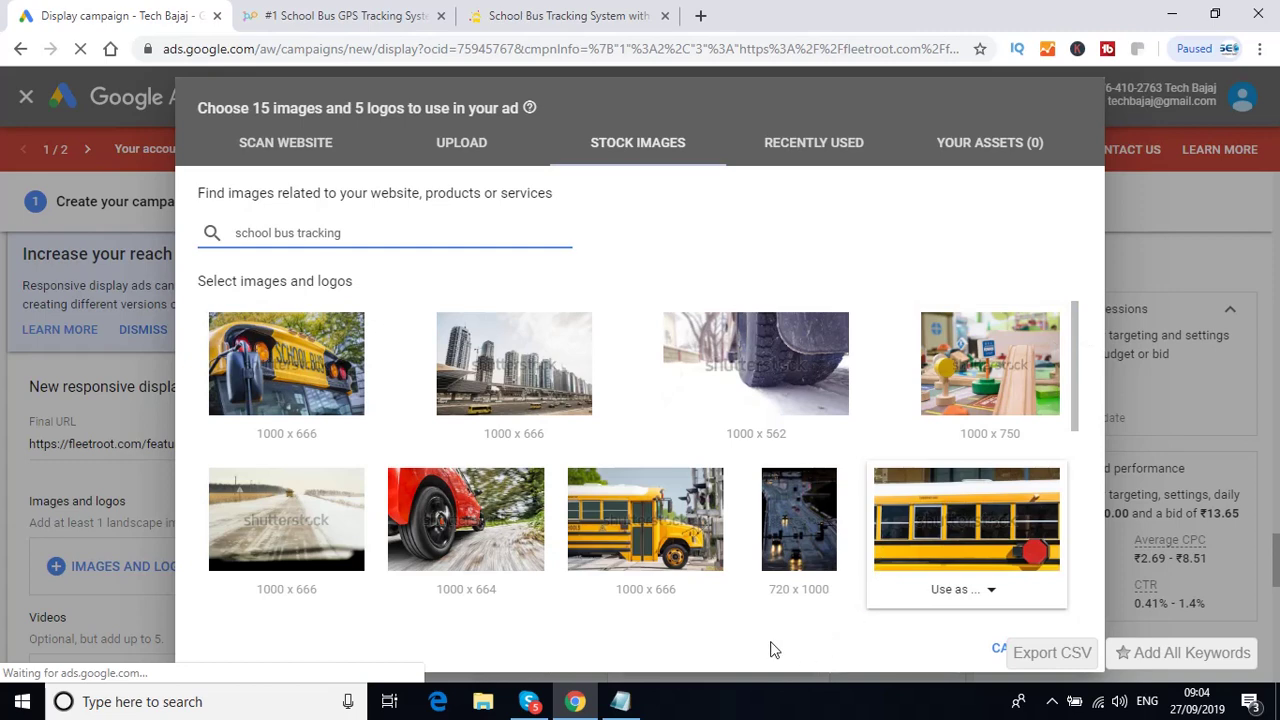
# - Switch to the Notepad notes, move them above the stock images and add "You need to consider the size of images while creating the display ad campaign"
pyautogui.click(621, 704)
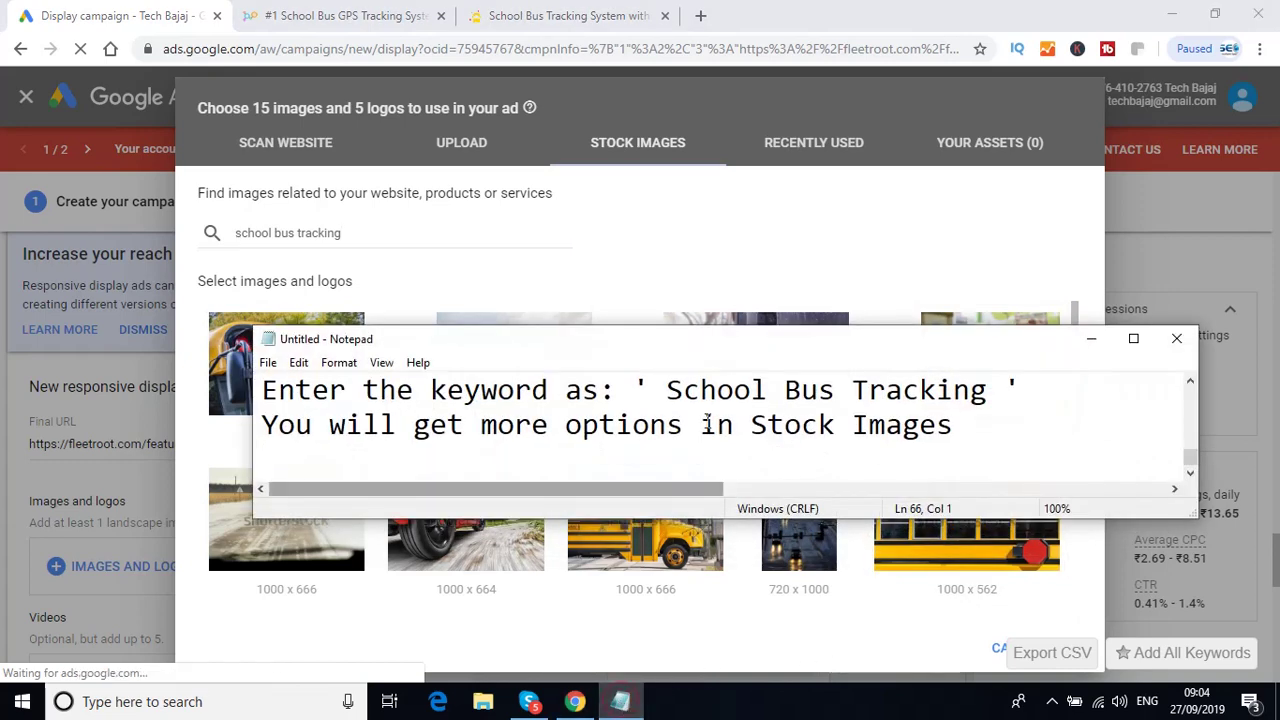
pyautogui.moveTo(657, 348); pyautogui.dragTo(590, 99)
pyautogui.press('Return')
pyautogui.write('Y')
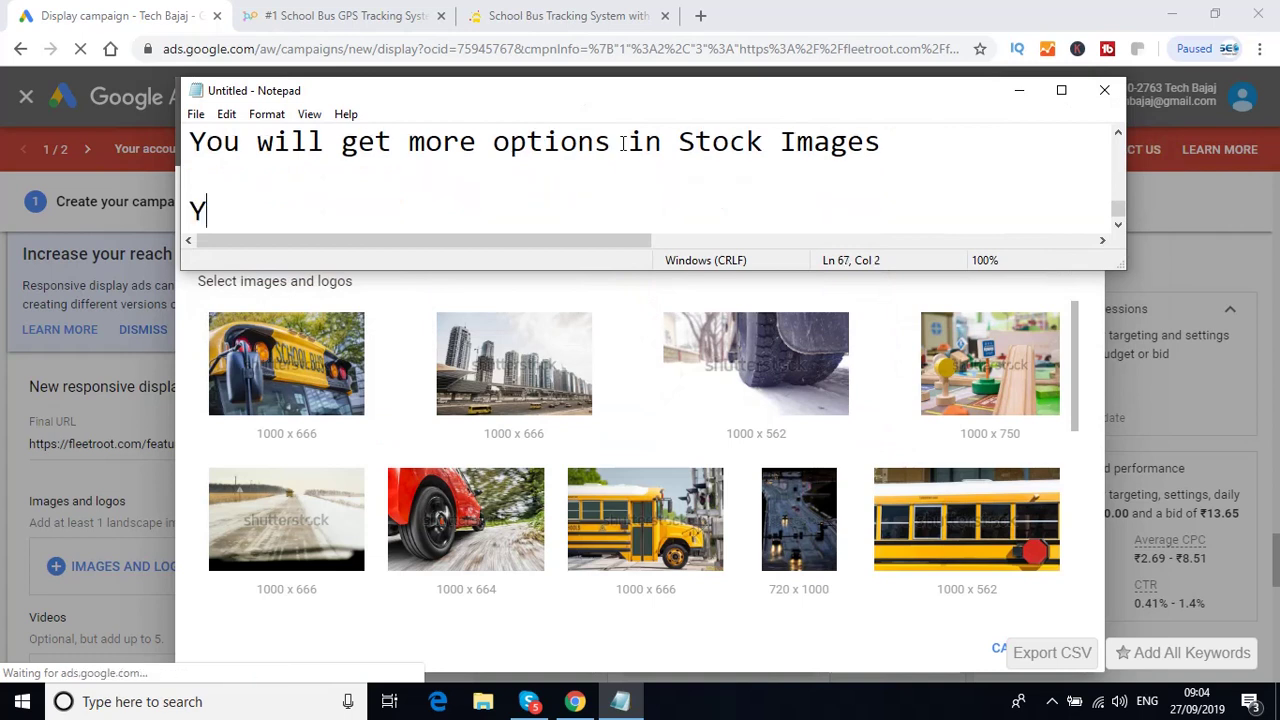
pyautogui.write('ou need to co')
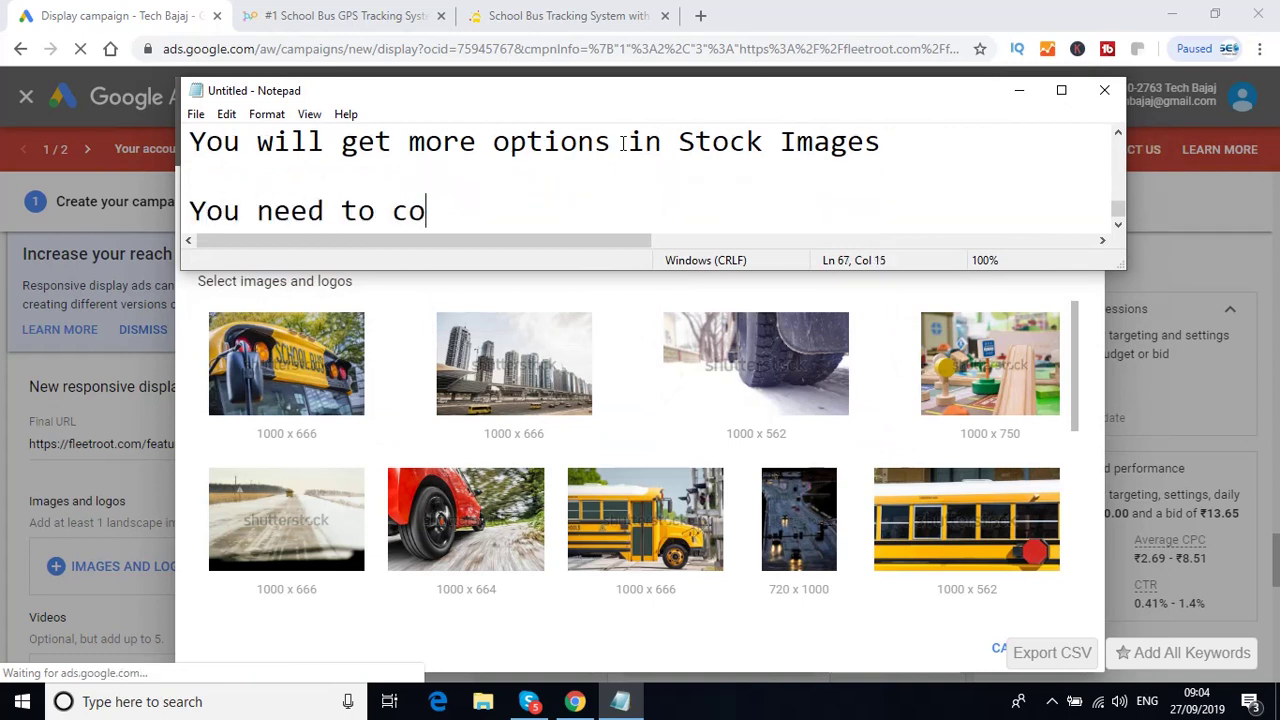
pyautogui.write('nsider the')
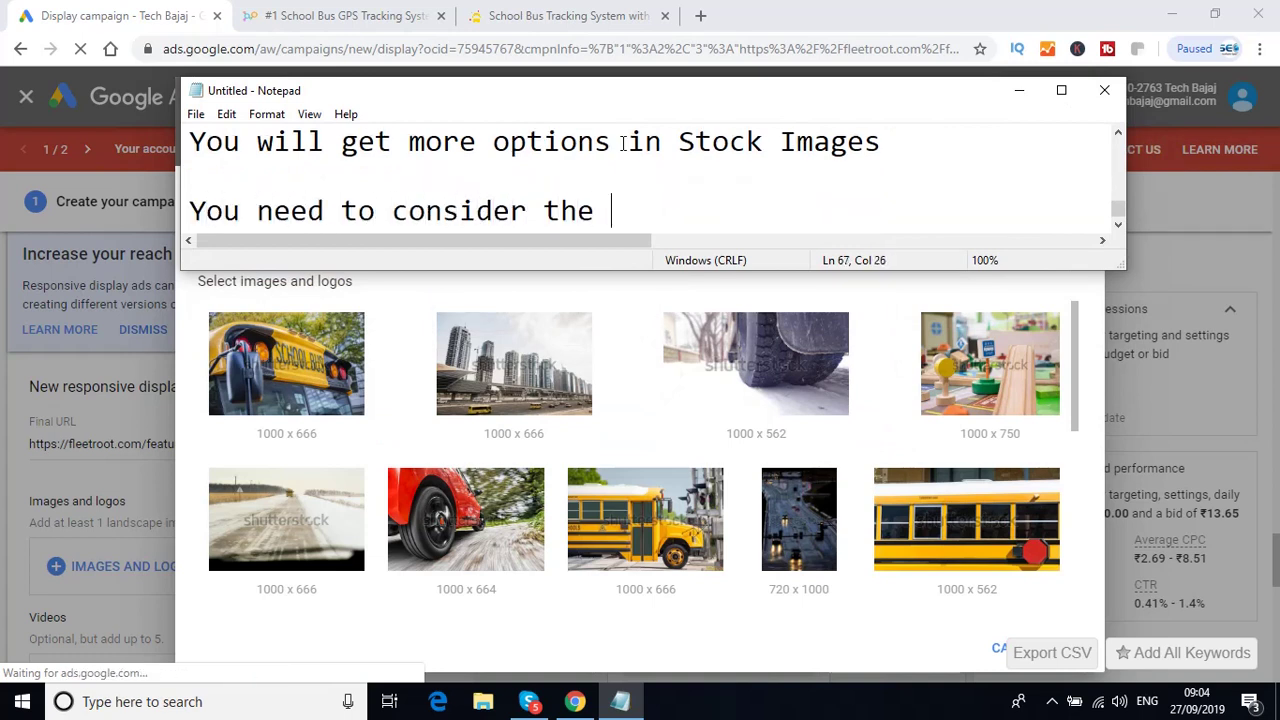
pyautogui.write(' size o')
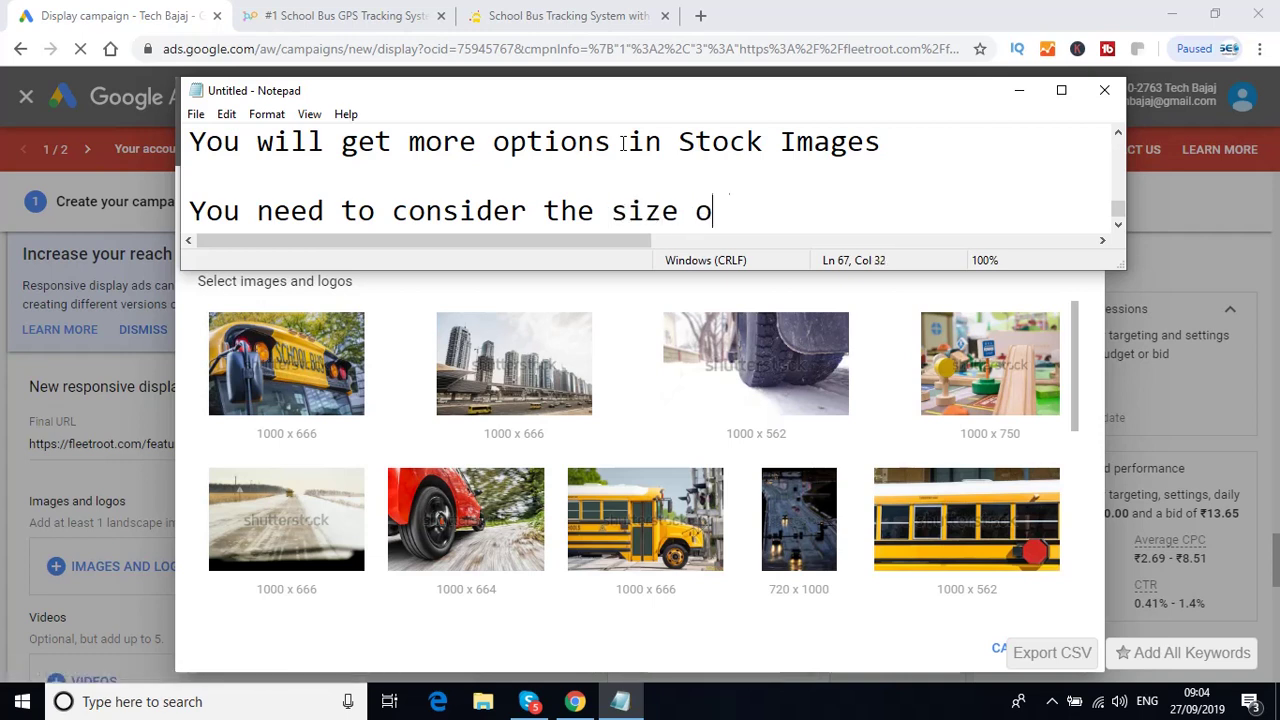
pyautogui.write('f images whio')
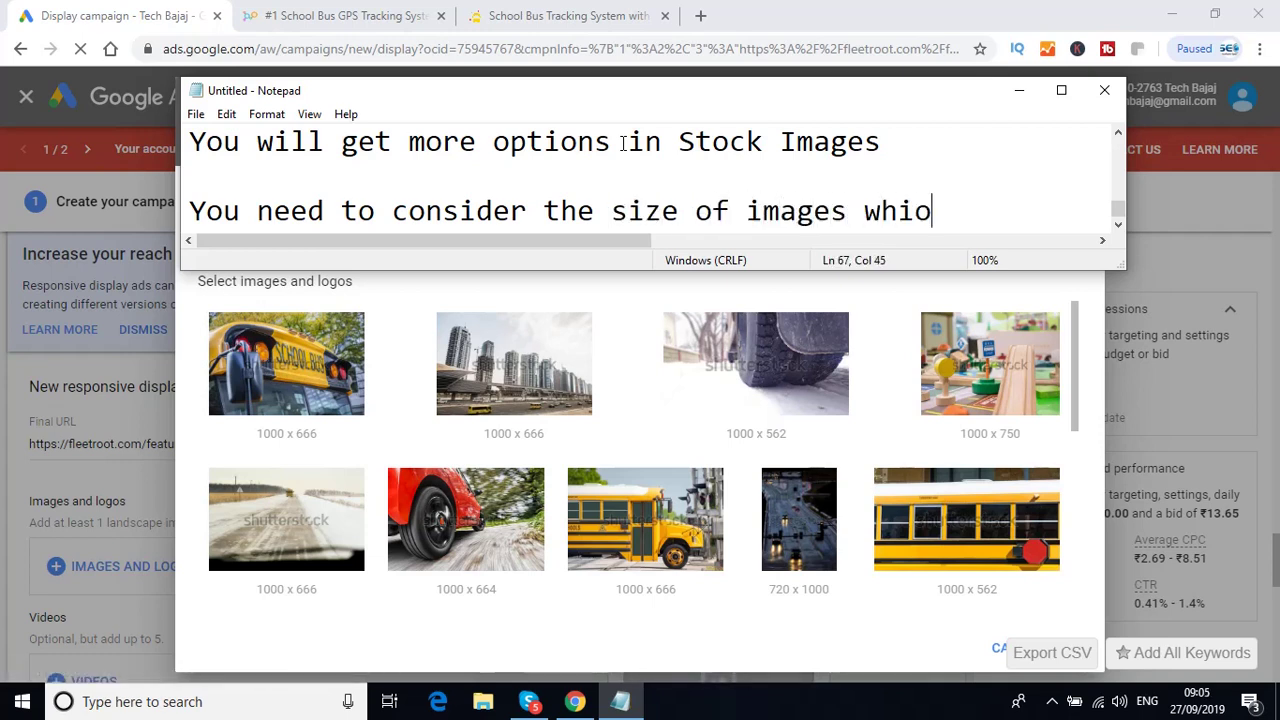
pyautogui.press('BackSpace')
pyautogui.write('le ')
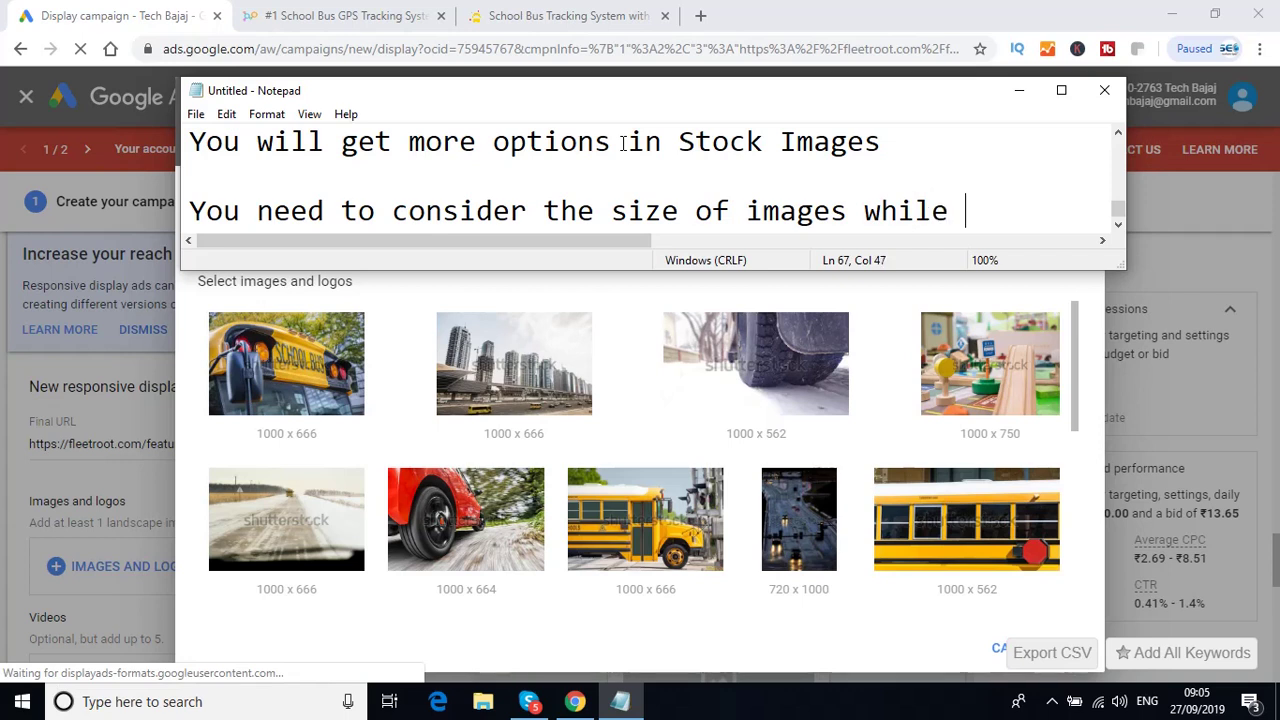
pyautogui.write('creating the ')
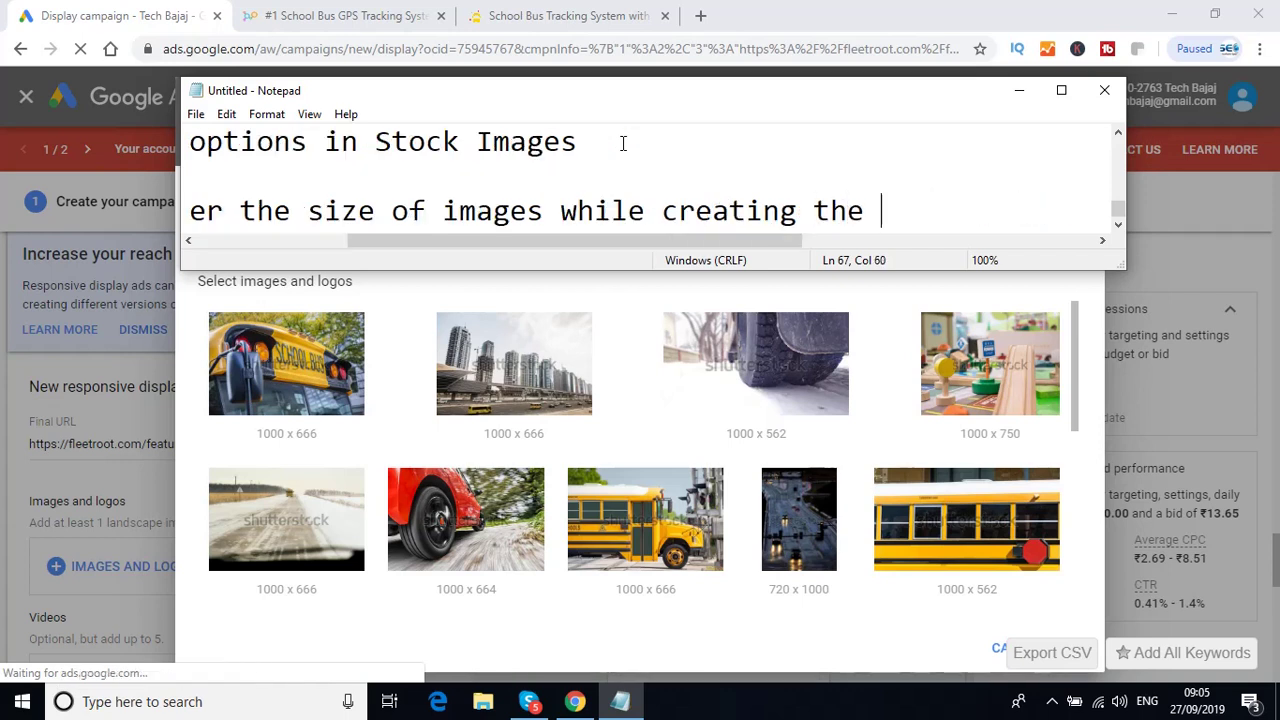
pyautogui.write('display')
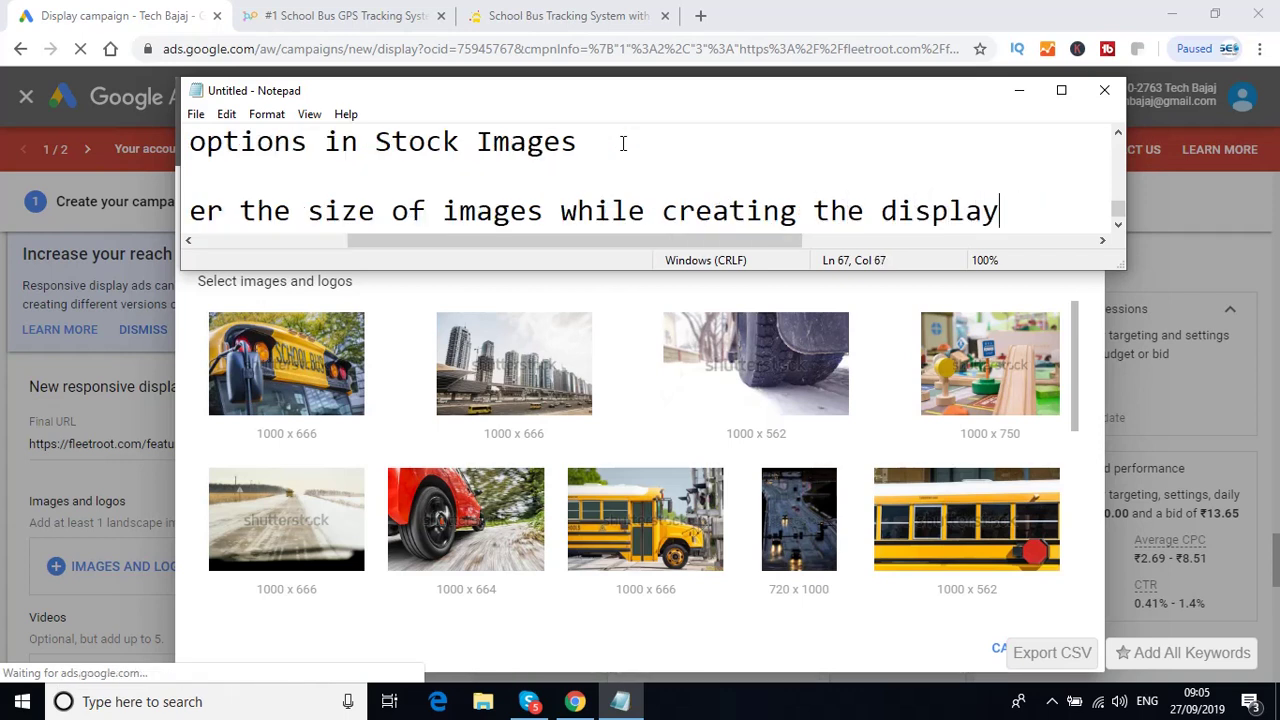
pyautogui.write(' ad campaign')
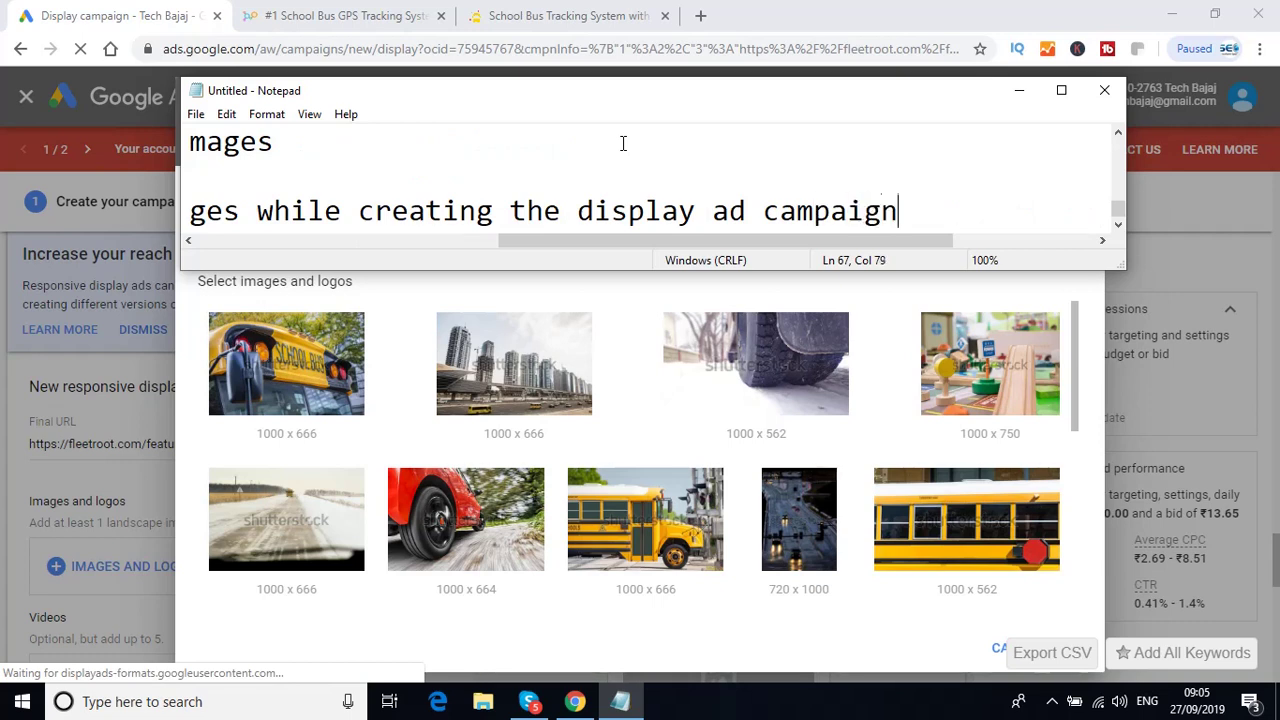
# - Start a numbered list of image sizes in the notes with "1. 1000 x 666" and "2. 1000 x 562"
pyautogui.press('Return')
pyautogui.press('Return')
pyautogui.write('1.')
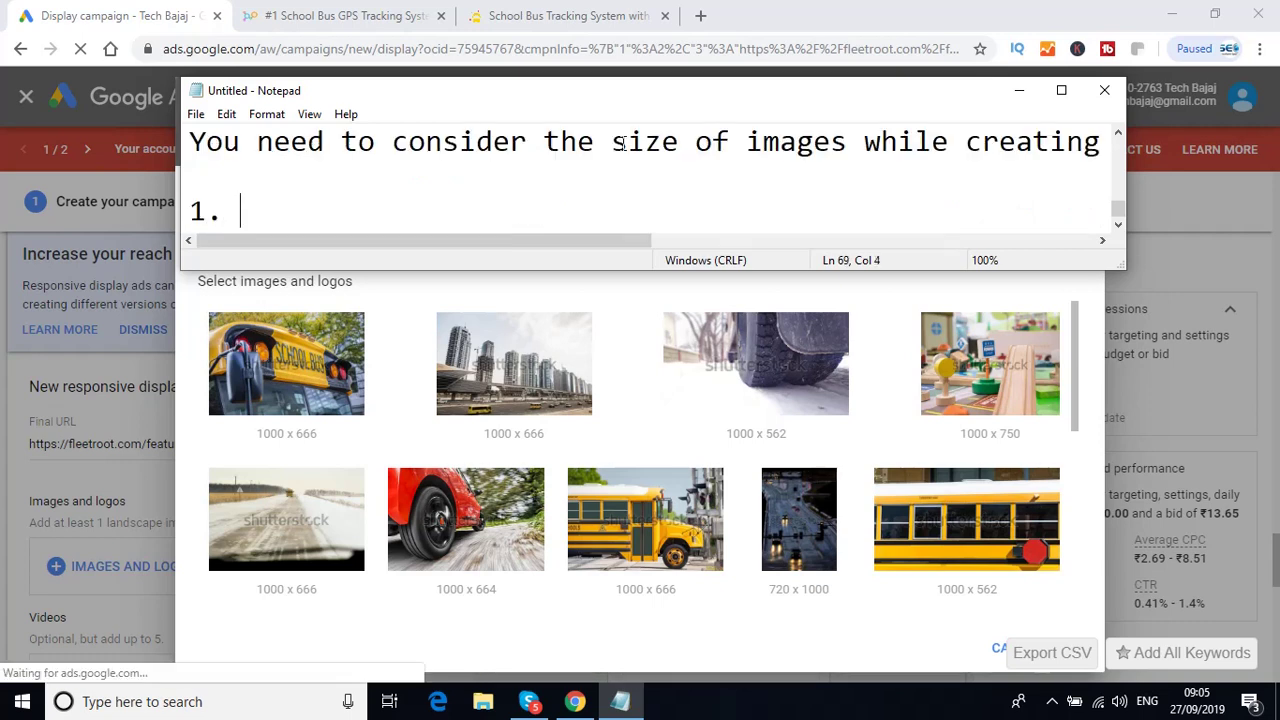
pyautogui.write('1')
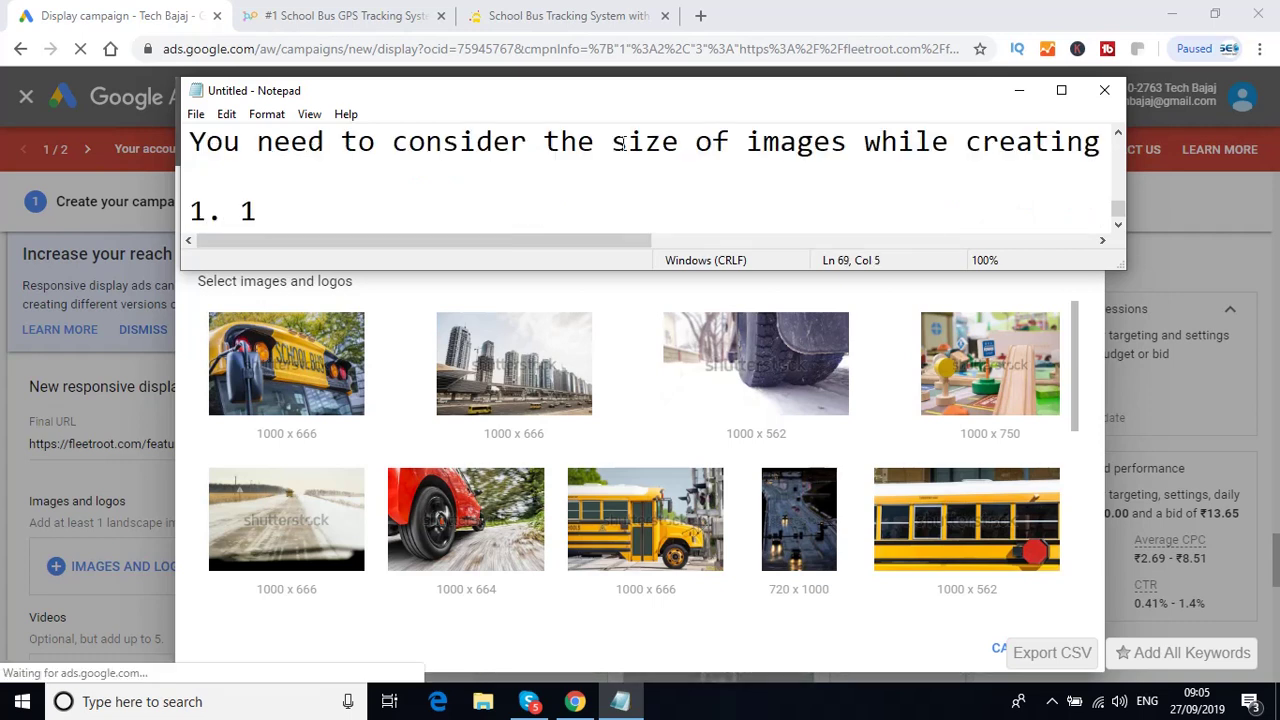
pyautogui.write('000')
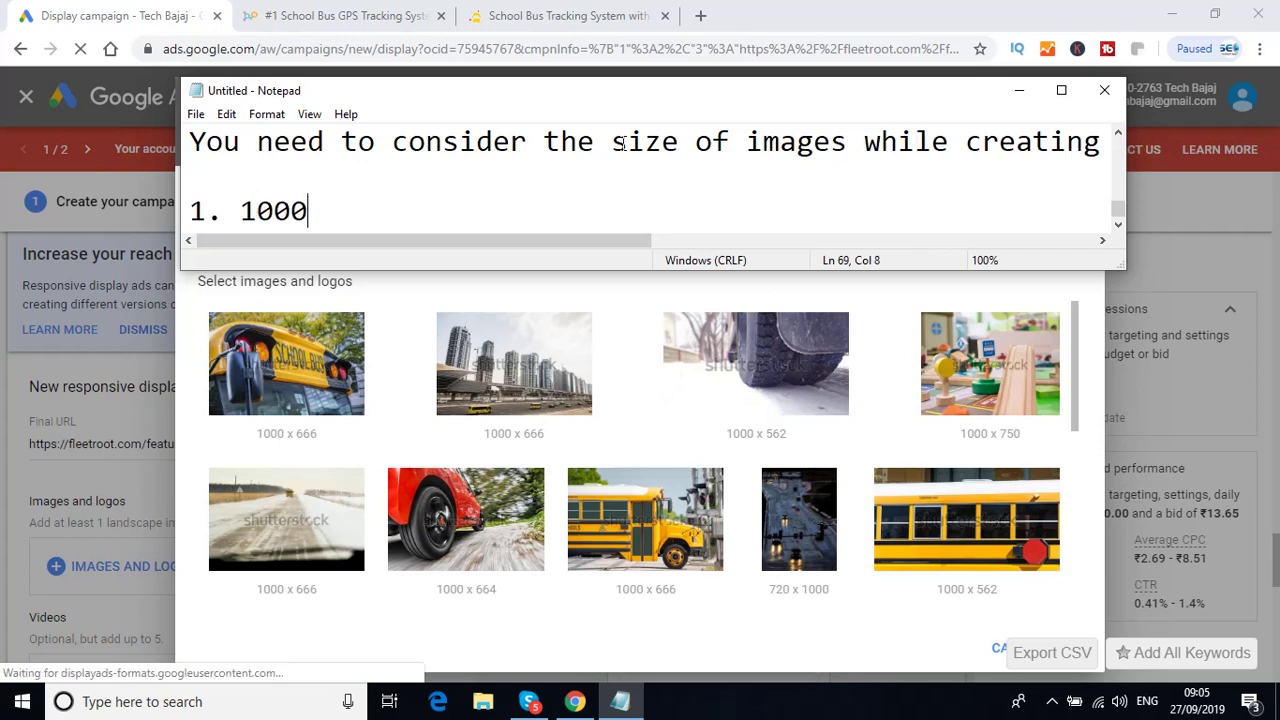
pyautogui.write(' x 666')
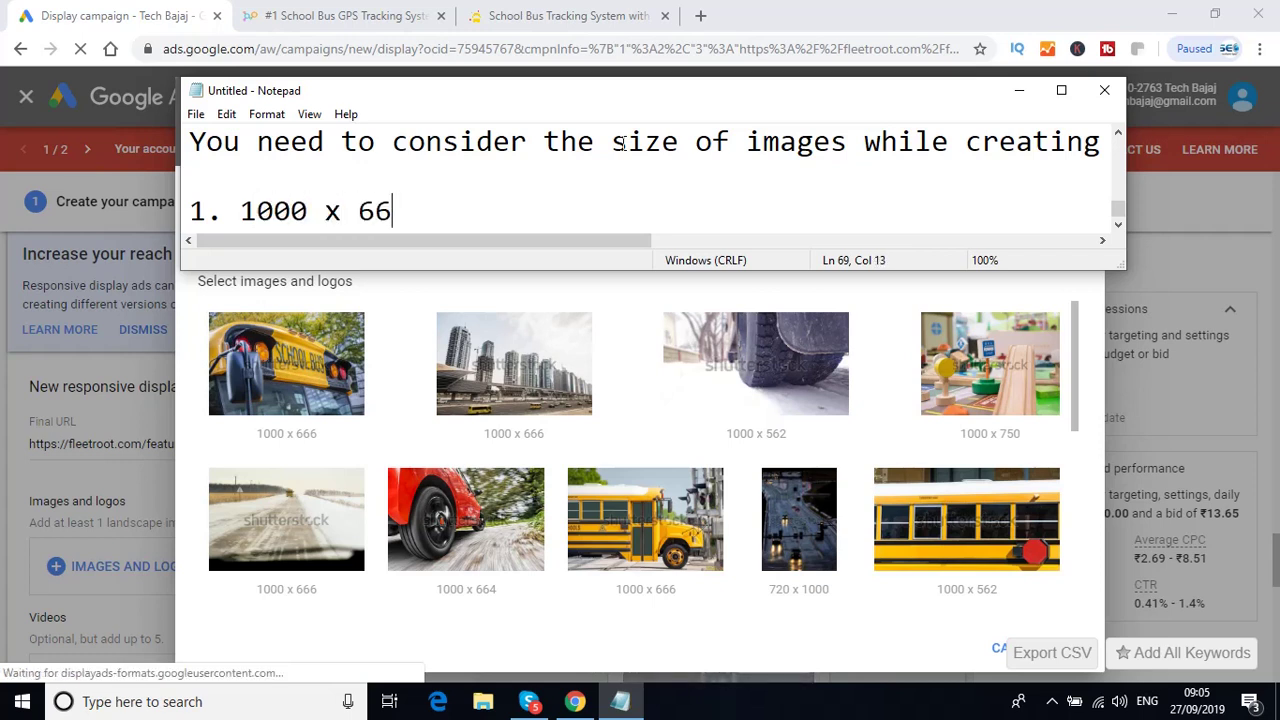
pyautogui.press('Return')
pyautogui.write('2.')
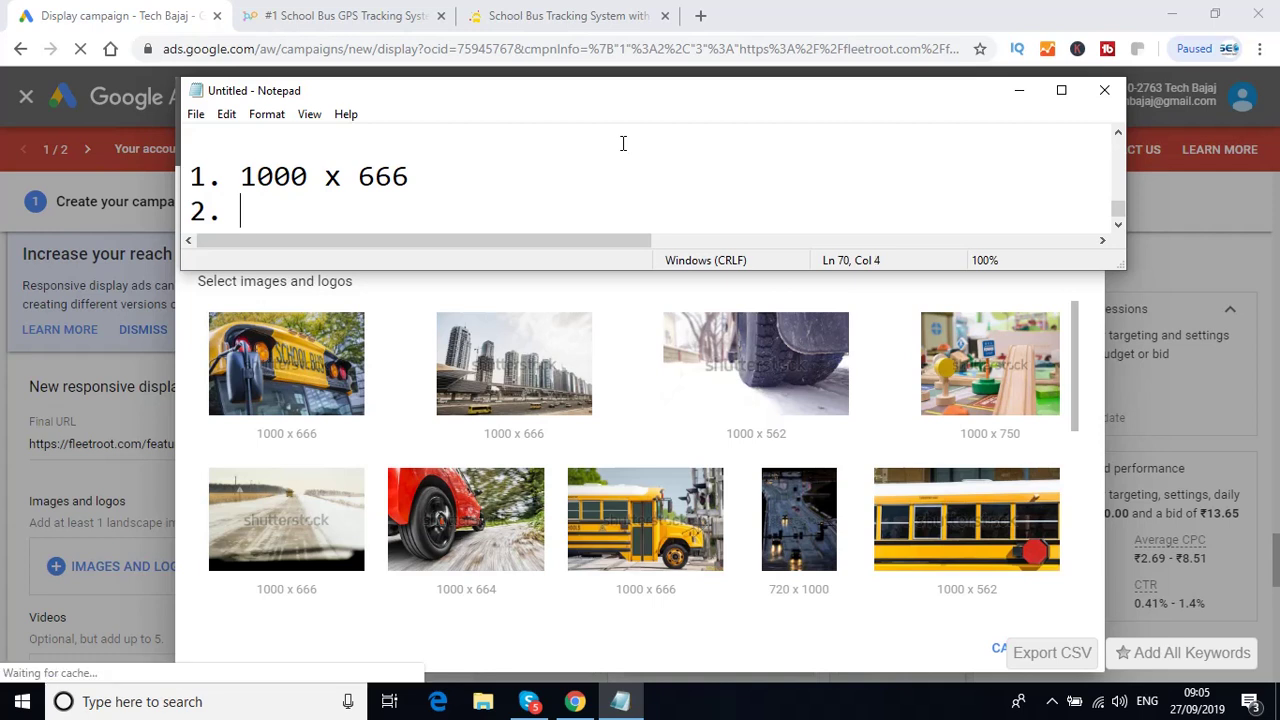
pyautogui.write(' 1000 x ')
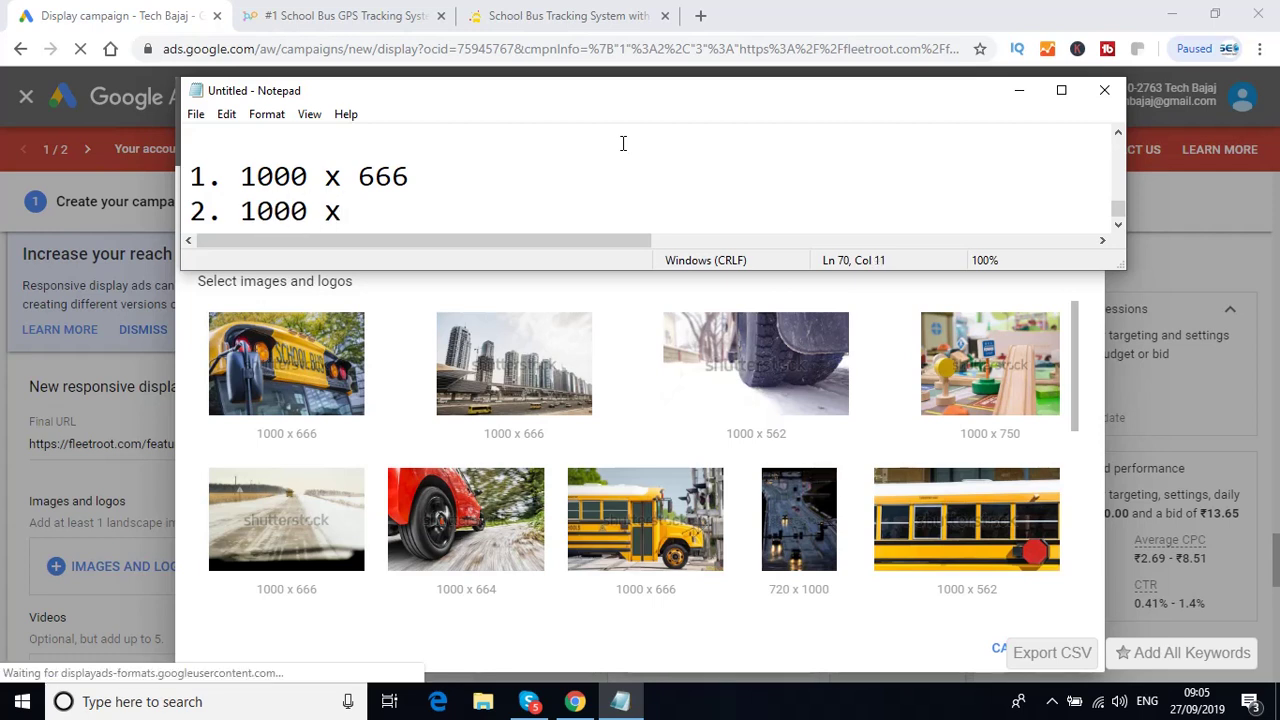
pyautogui.write('562')
pyautogui.press('Return')
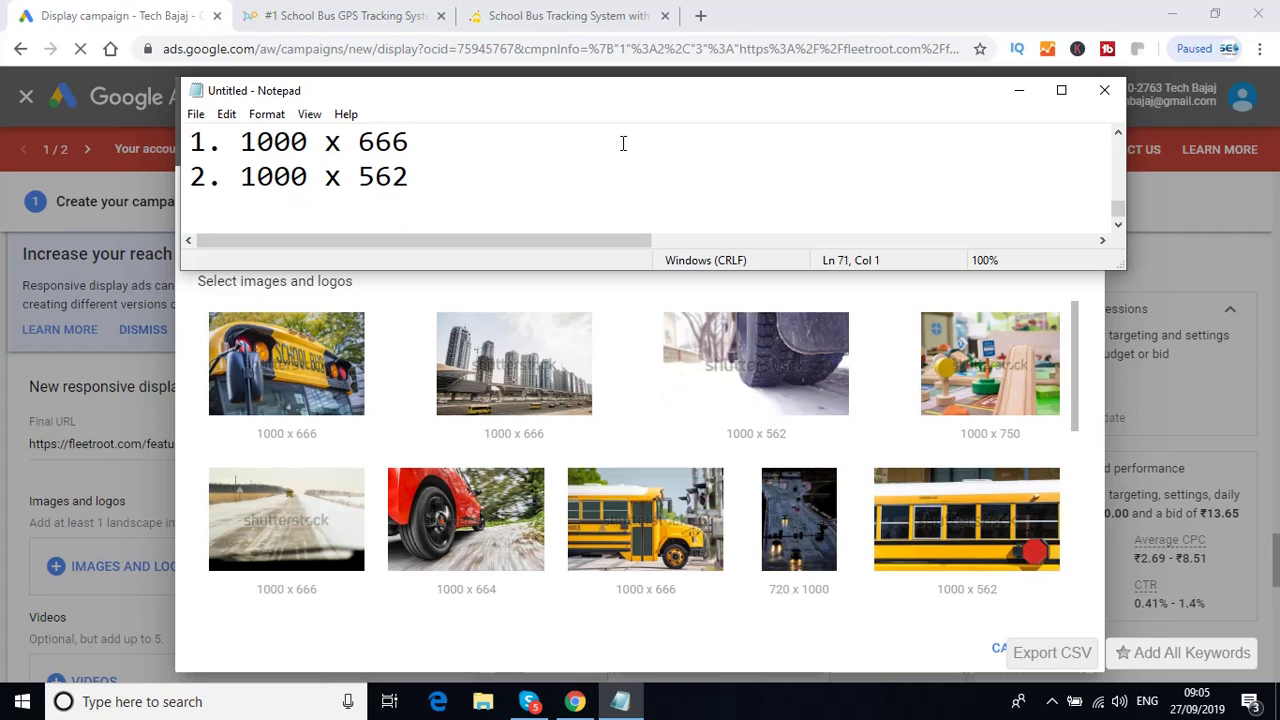
# - Add the entries "3. 1000 x 750" and "4. 1000 x 664" to the image size list in the notes
pyautogui.write('3. 1000 x')
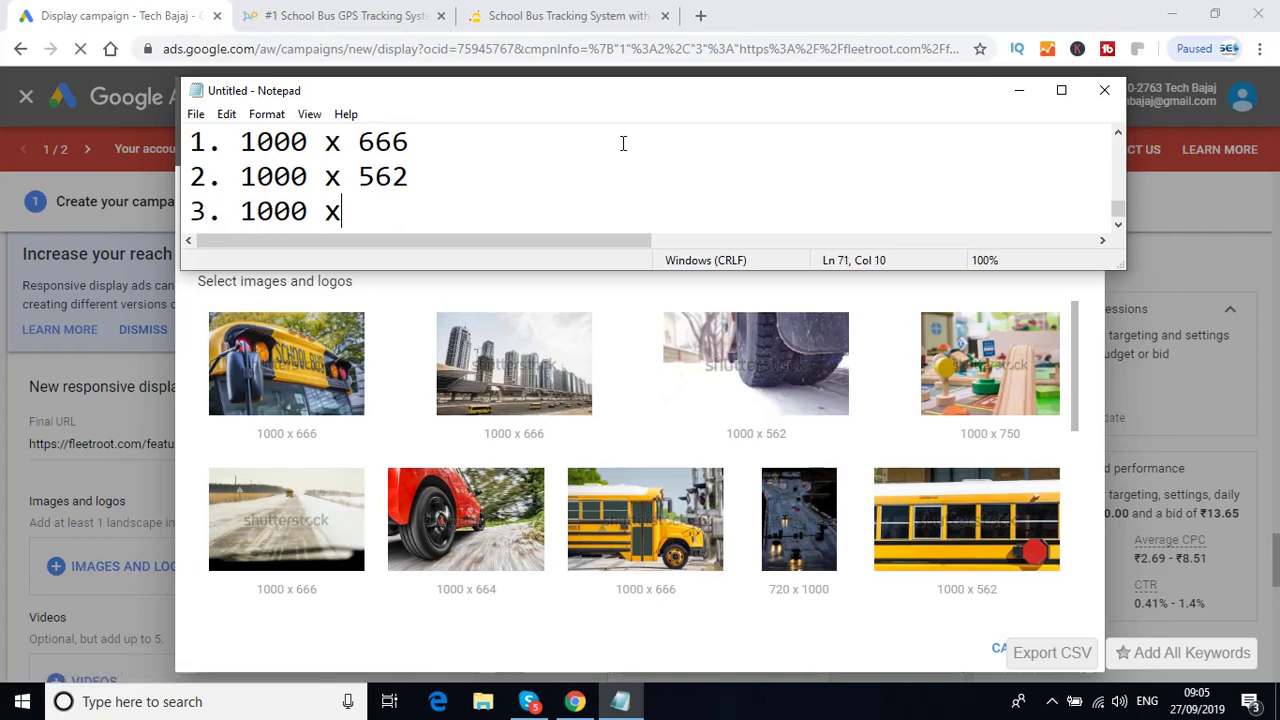
pyautogui.write(' 750')
pyautogui.press('Return')
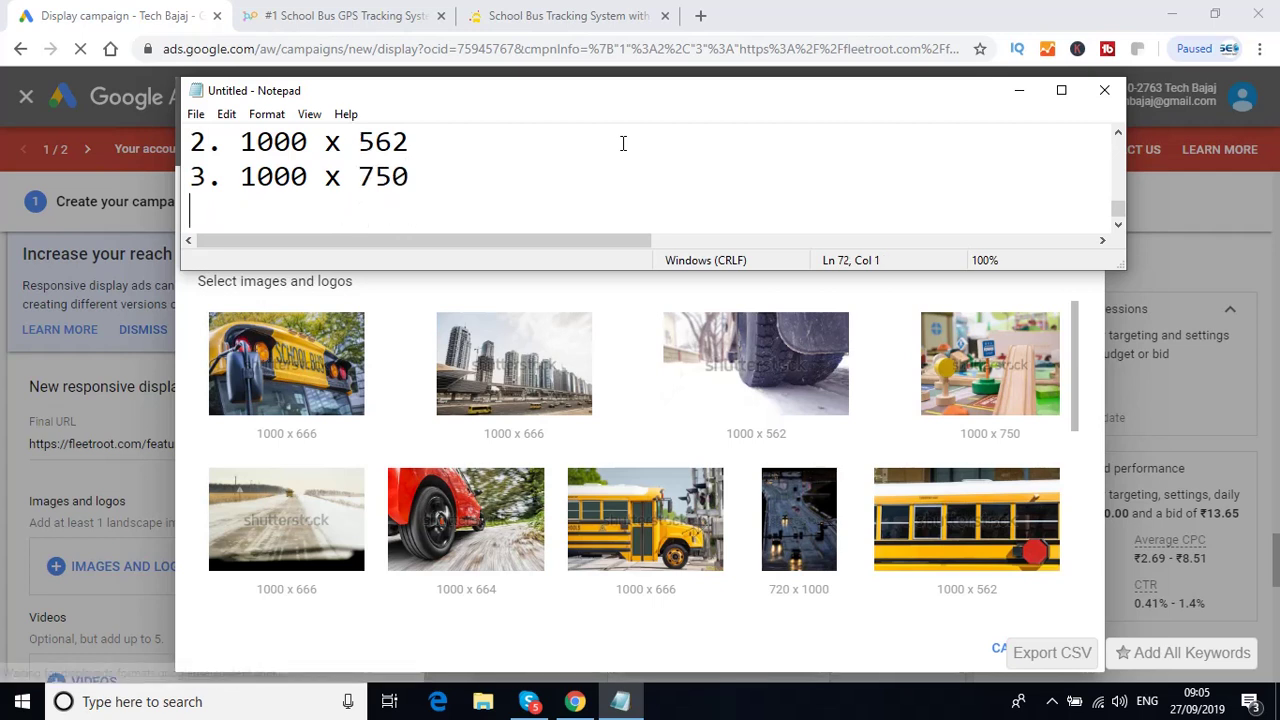
pyautogui.write('4. 100')
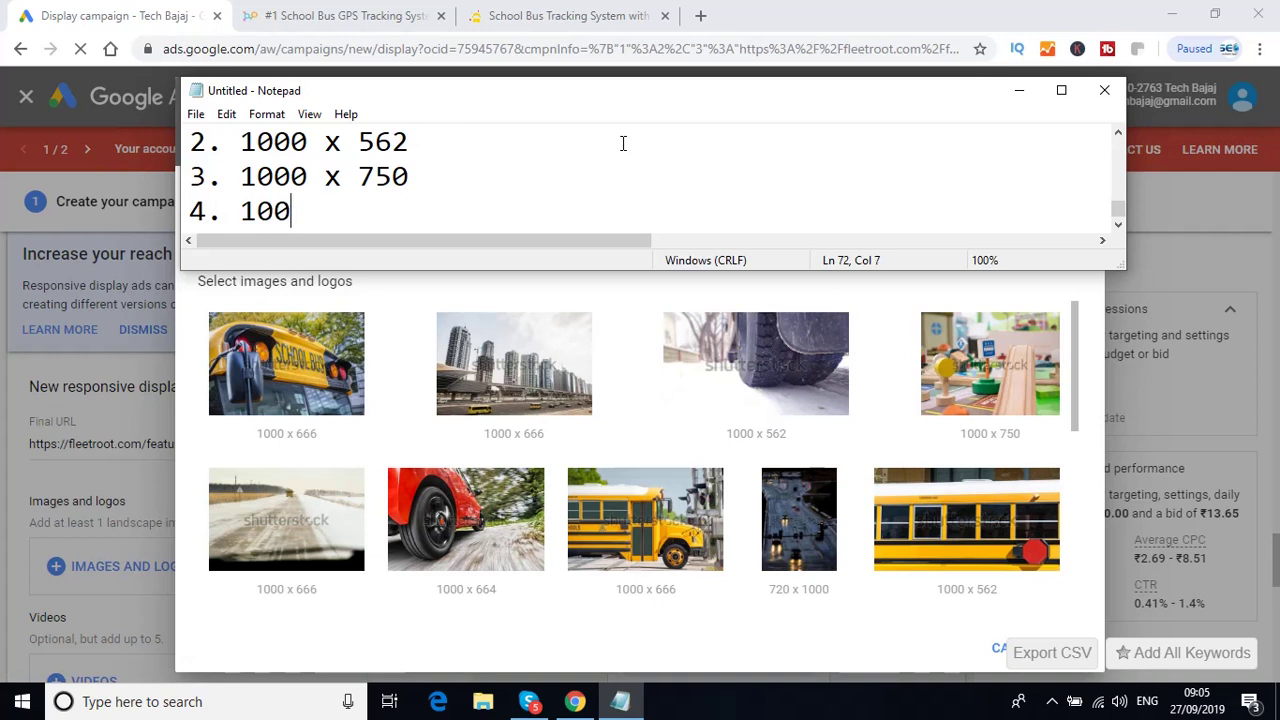
pyautogui.write('0 x ')
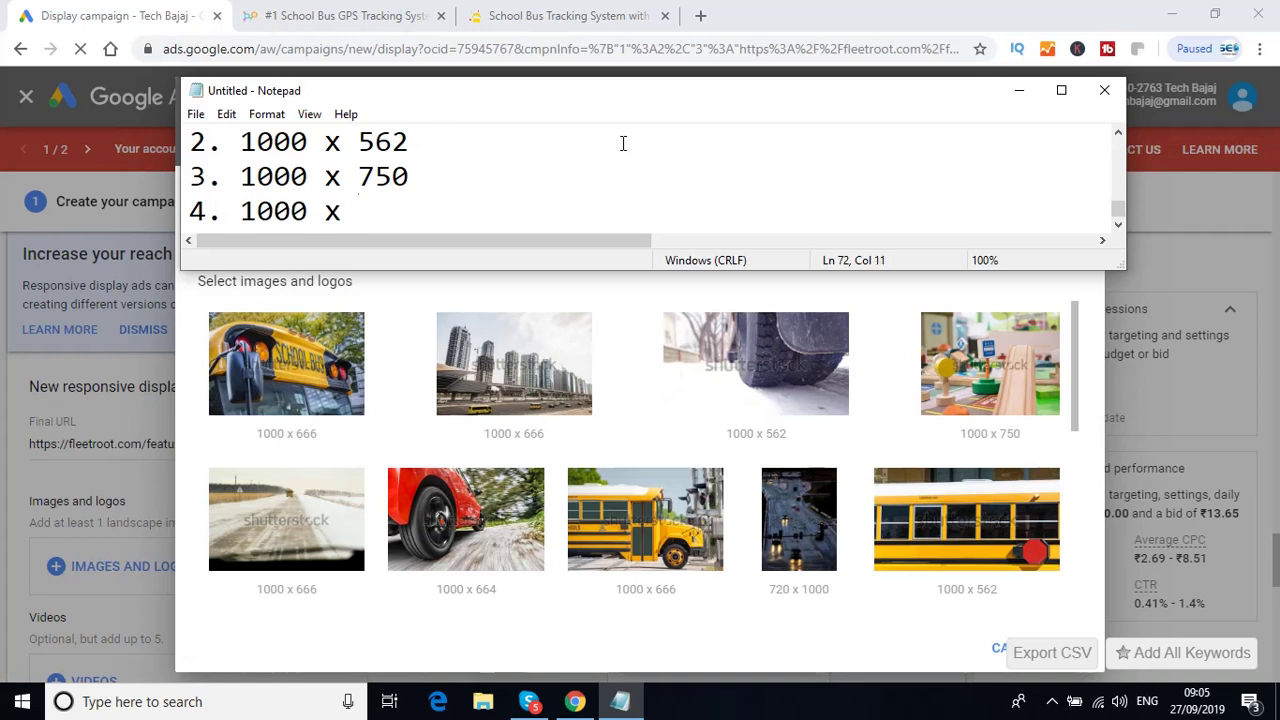
pyautogui.write('664')
pyautogui.press('Return')
# - Add the entries "5. 1000 x 666" and "6. 720 x 1000" to the image size list in the notes
pyautogui.write('5. ')
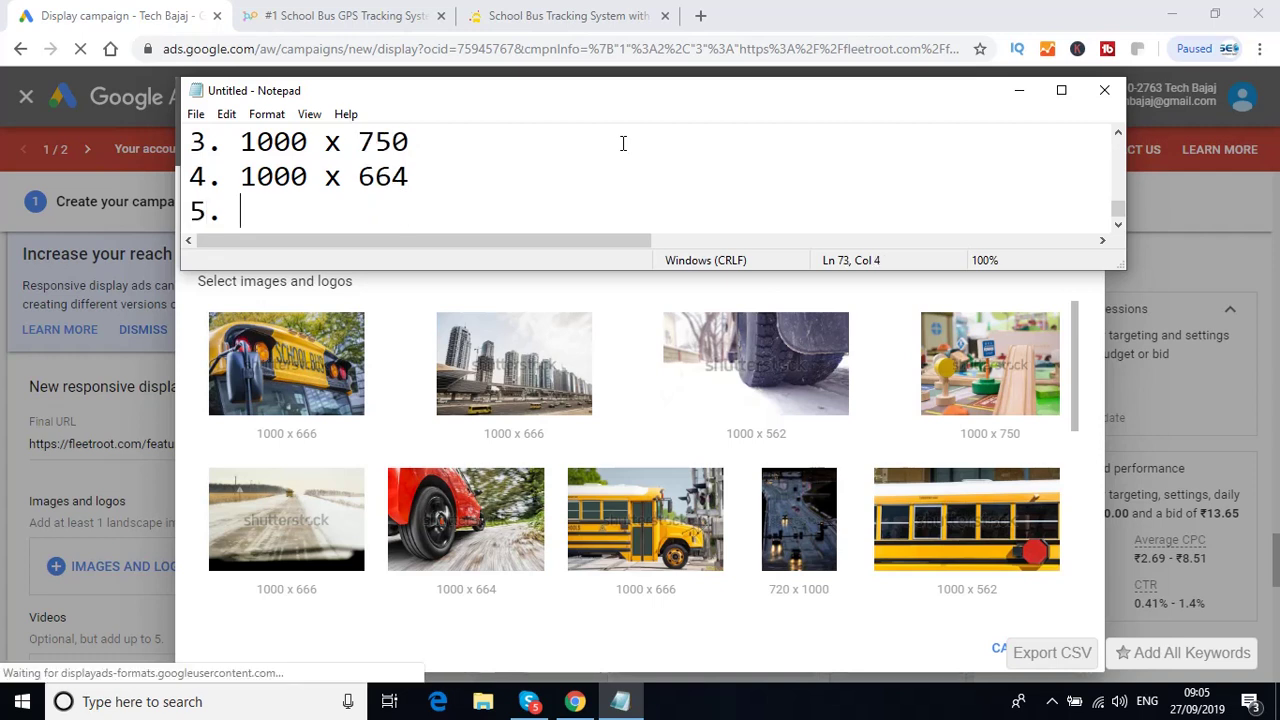
pyautogui.write('1000 x ')
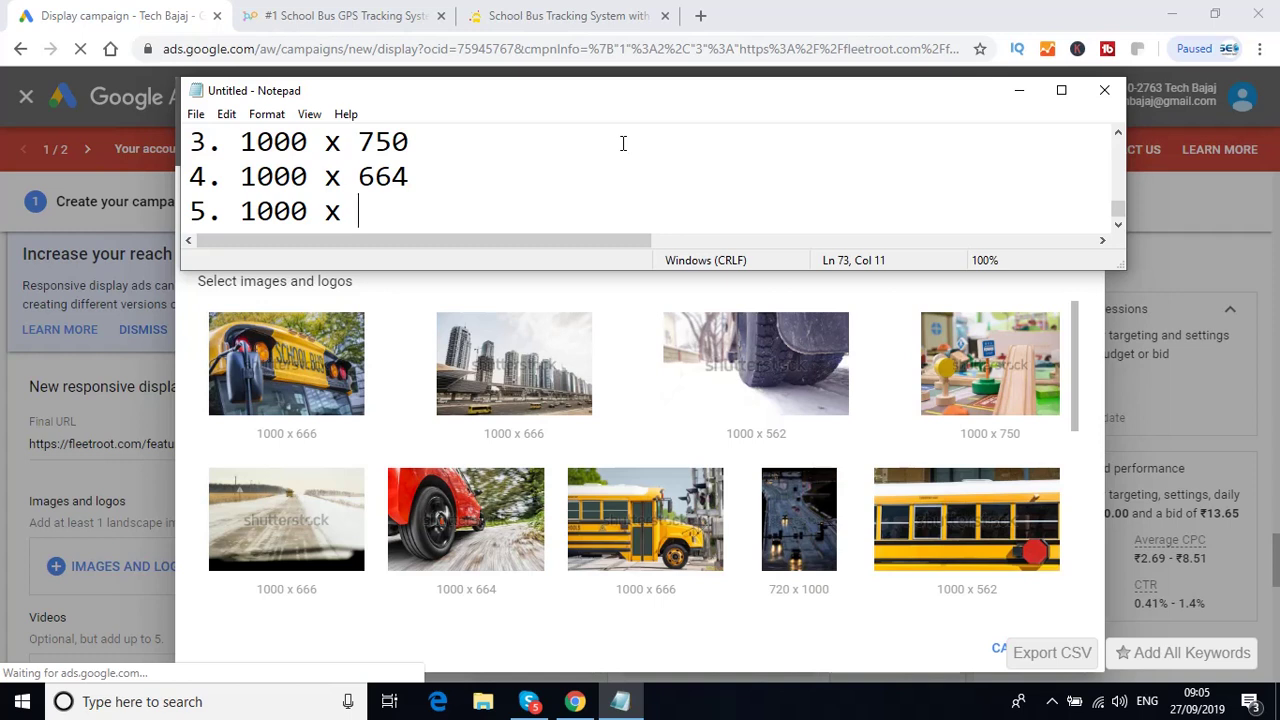
pyautogui.write('666')
pyautogui.press('Return')
pyautogui.write('6')
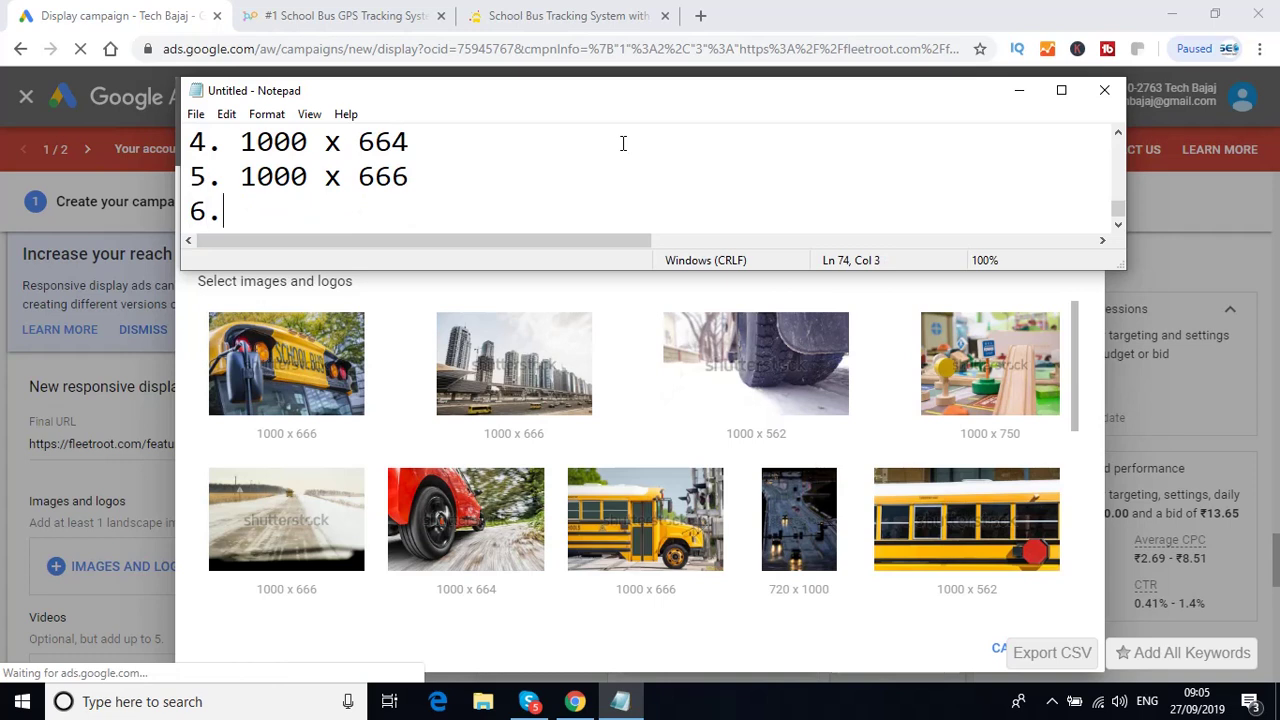
pyautogui.write('. 72')
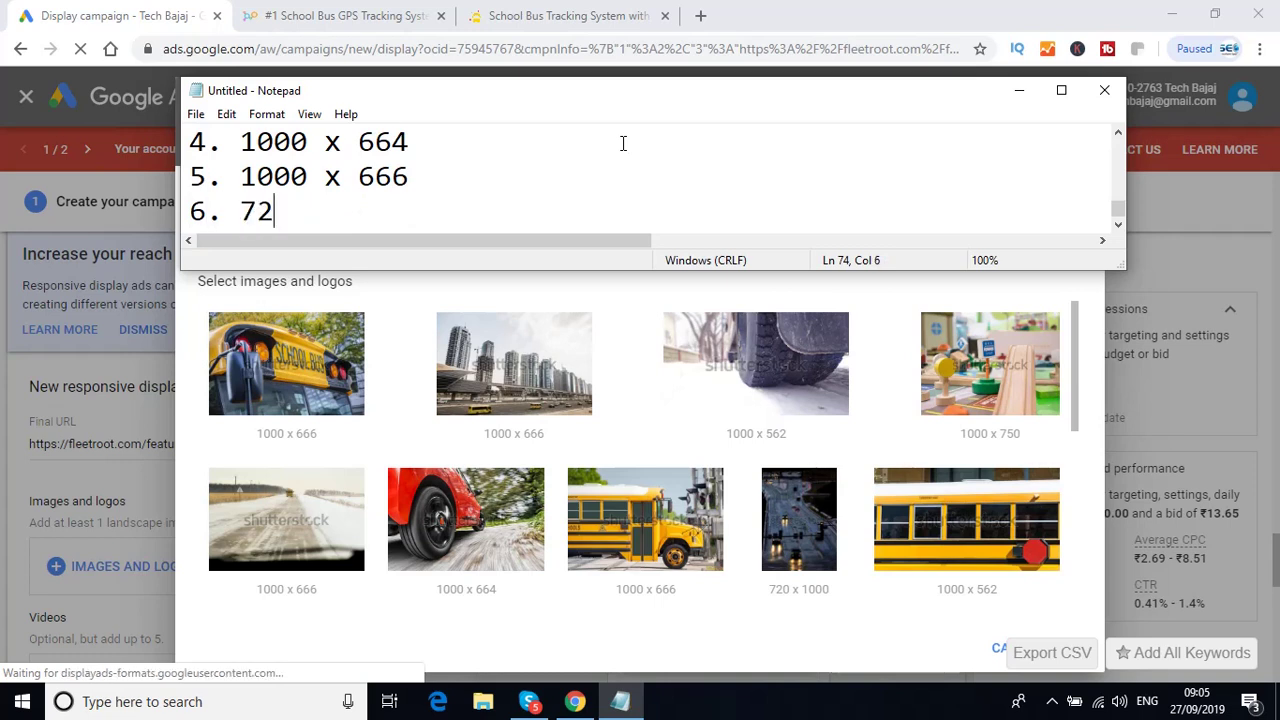
pyautogui.write('0 x ')
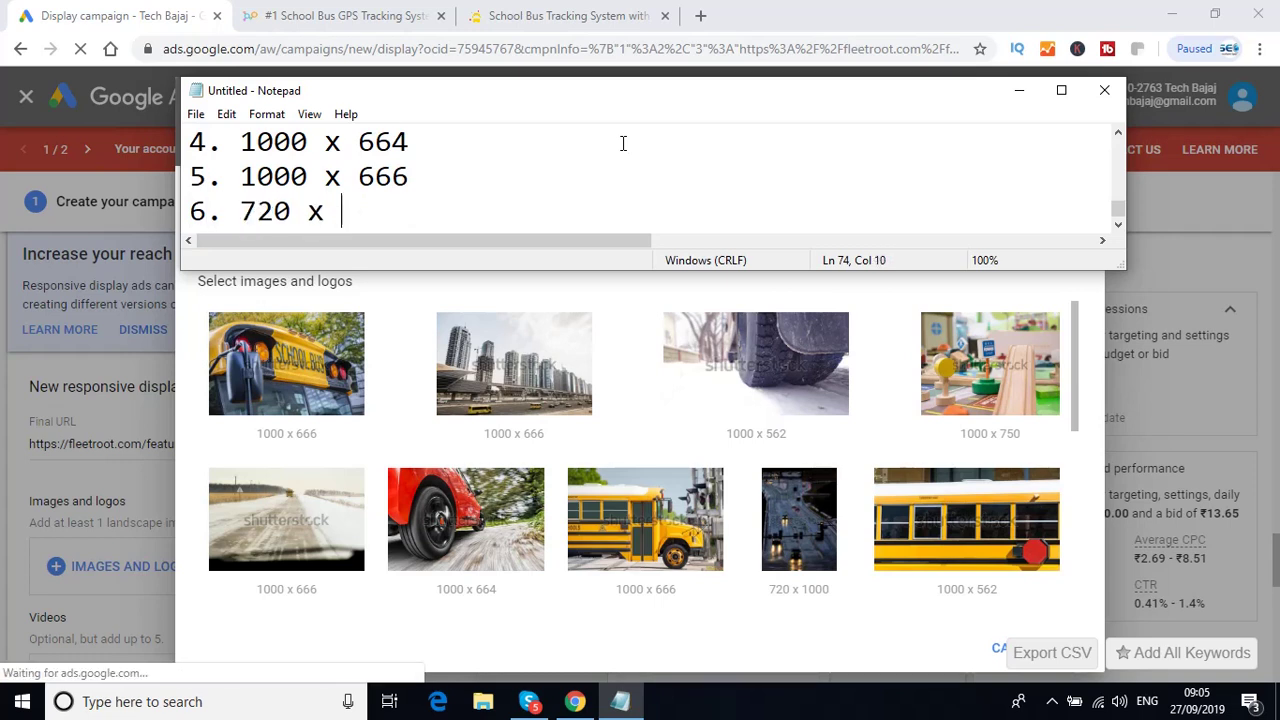
pyautogui.write('1000')
pyautogui.press('Return')
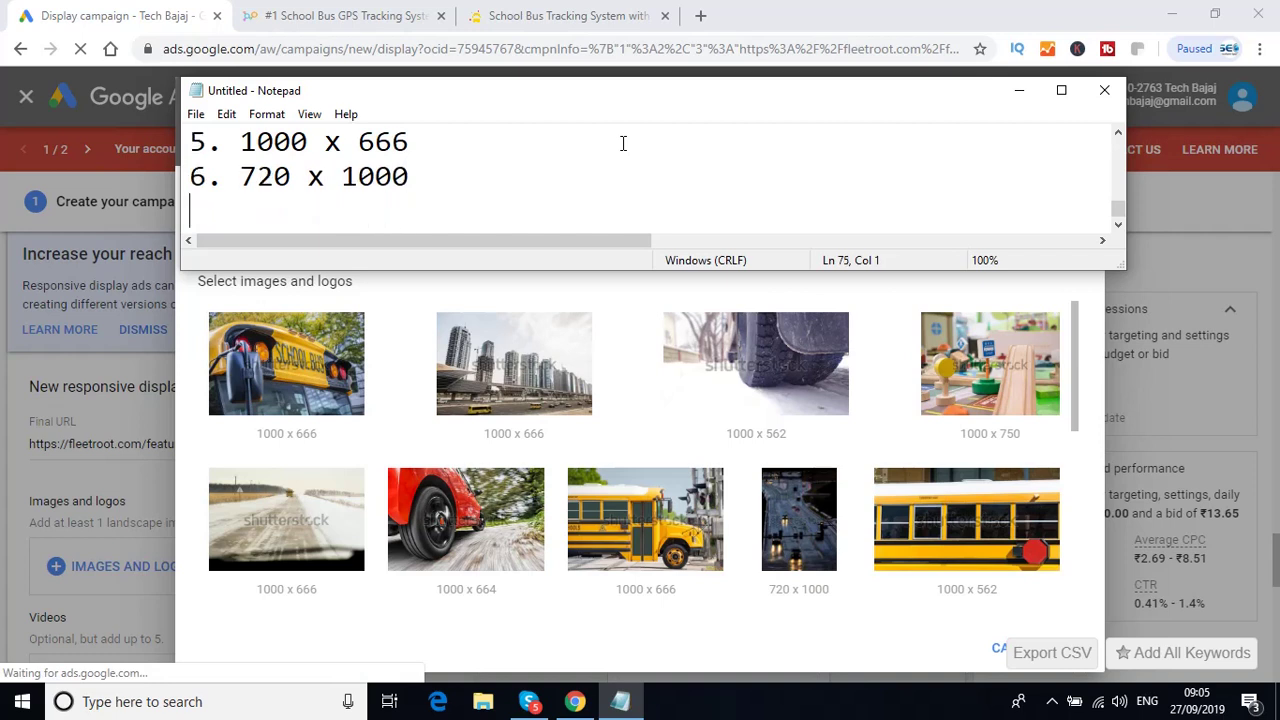
# - Add the entry "7. 1000 x 562" to the image size list in the notes
pyautogui.write('7. ')
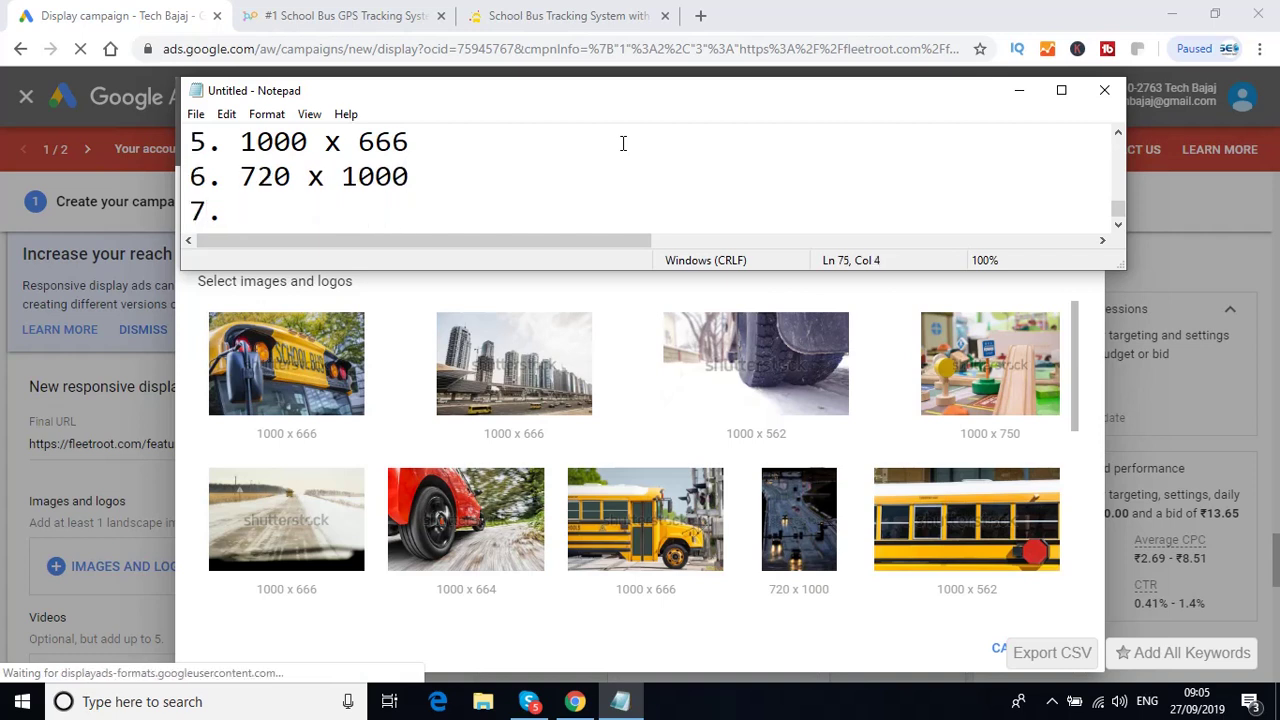
pyautogui.write('1000')
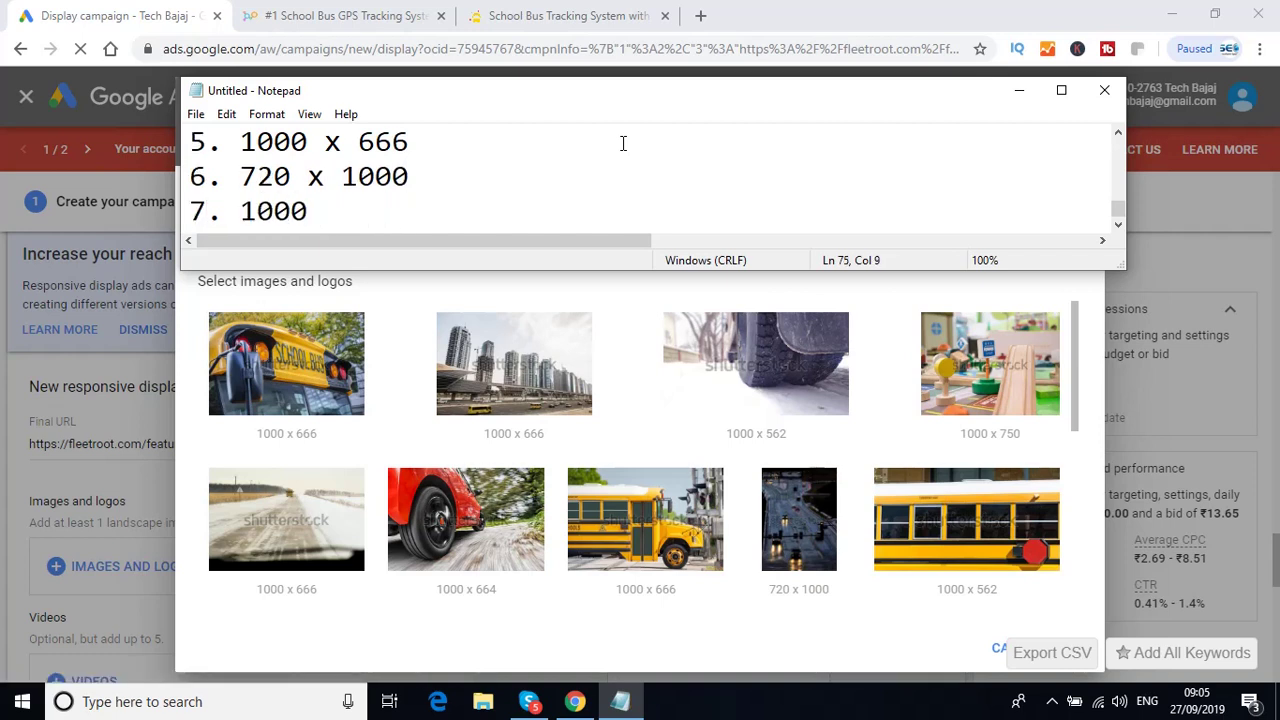
pyautogui.write(' x 5')
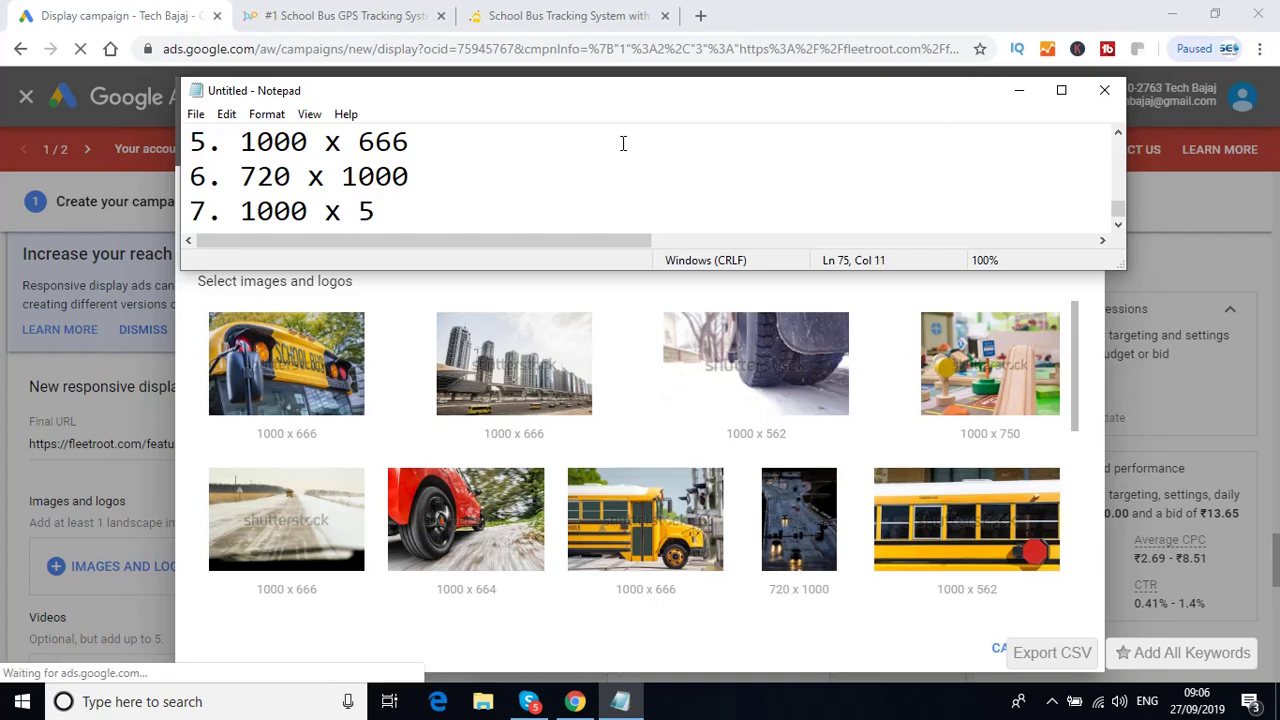
pyautogui.write('62')
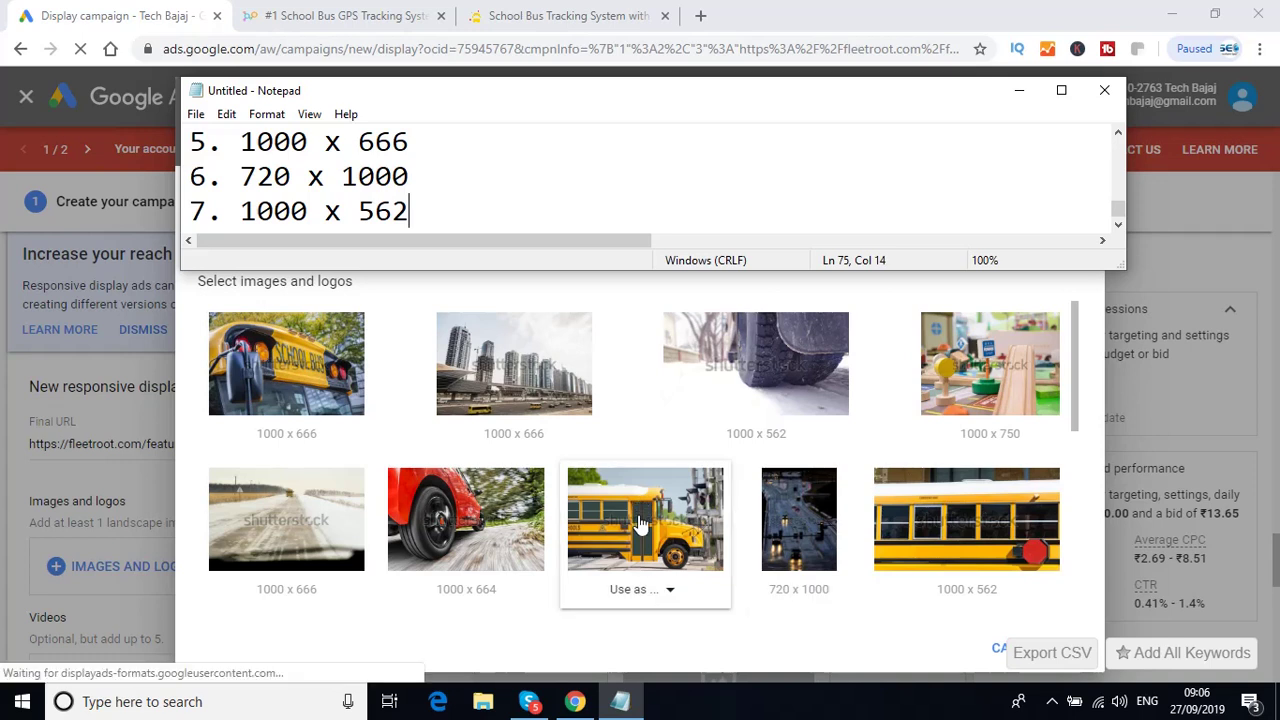
# - Switch to Google Ads and choose the 1000 x 666 stock photo of the yellow school bus's front half for use as an image
pyautogui.hotkey('alt', 'Tab')
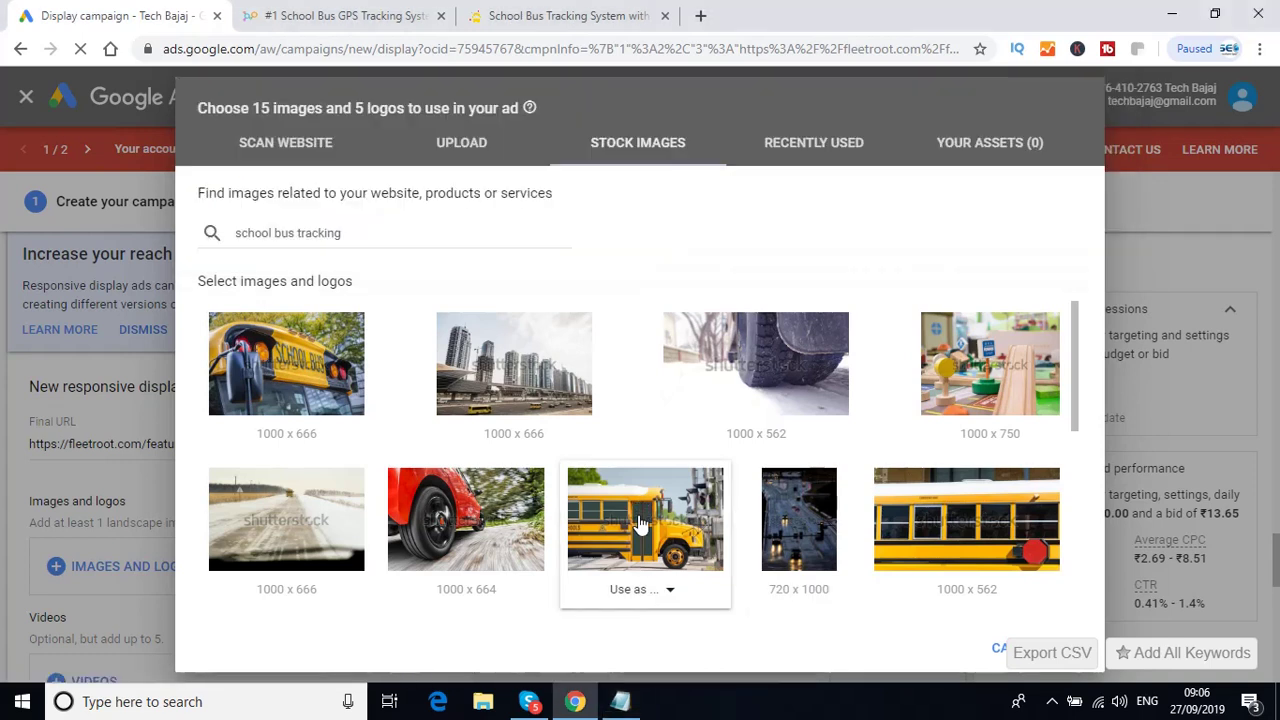
pyautogui.click(670, 589)
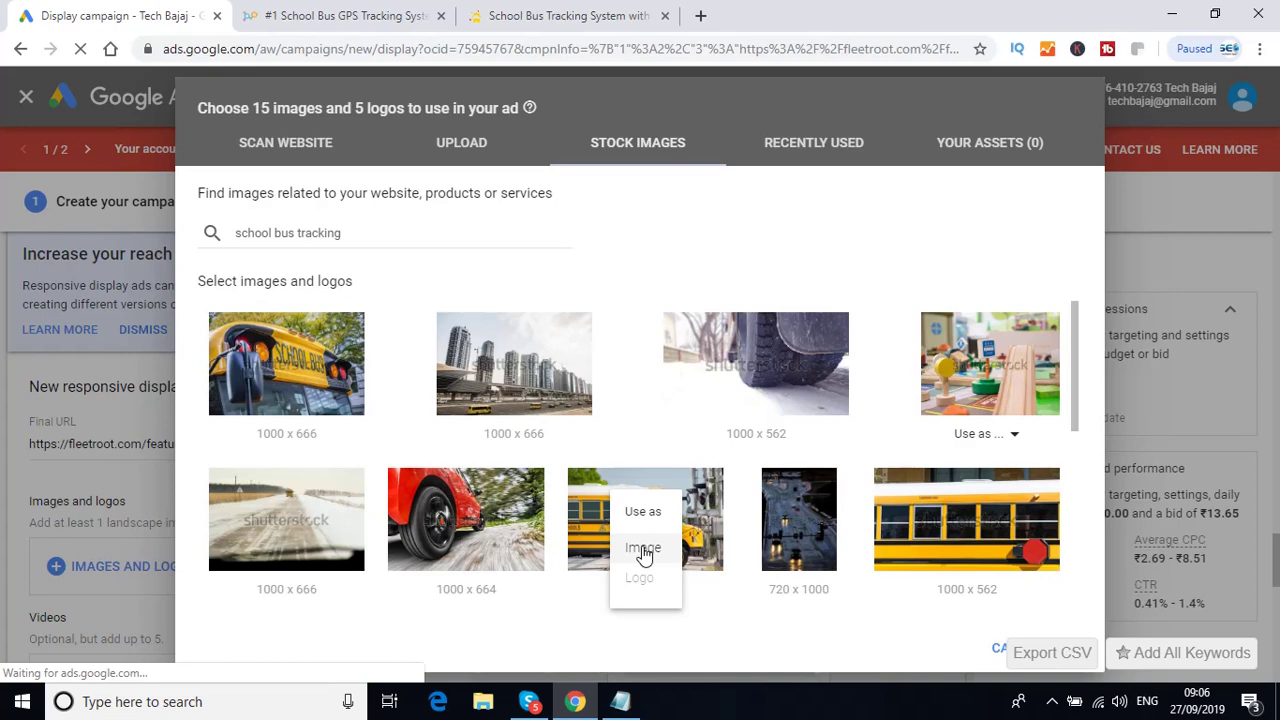
pyautogui.click(643, 550)
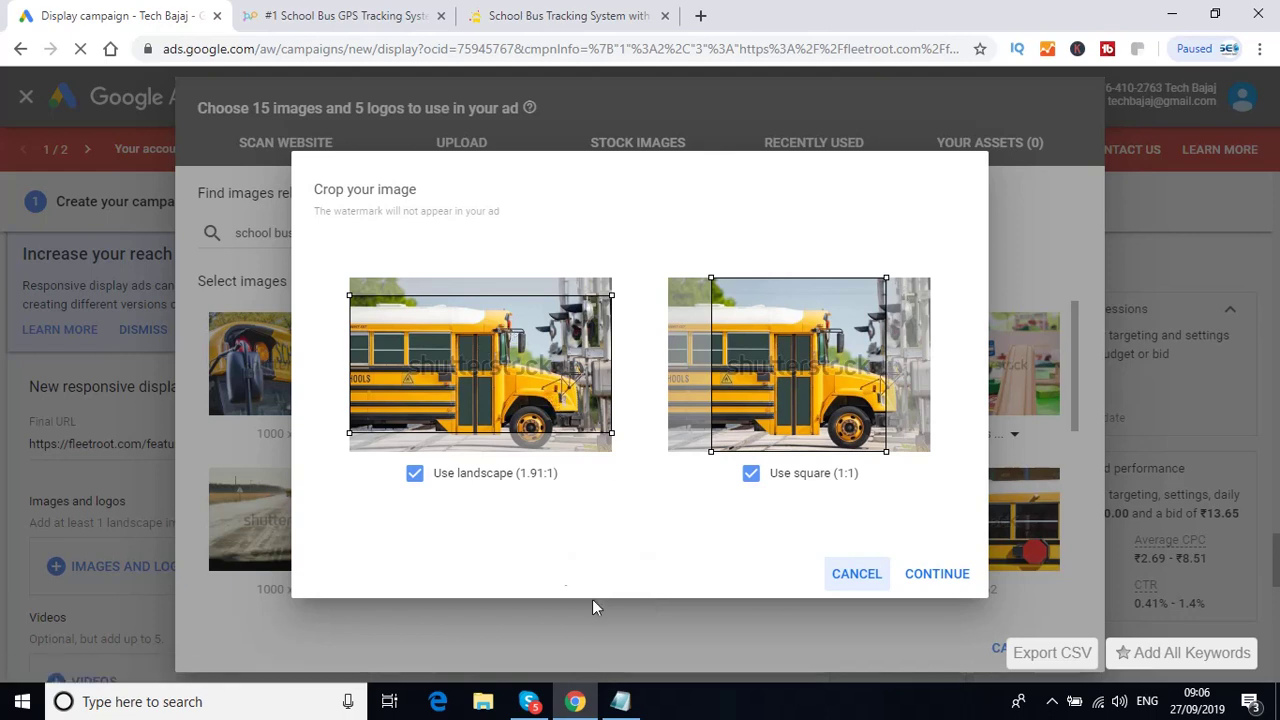
# - Switch to the Notepad notes and add the line "Google is asking you 2 options" below the image size list
pyautogui.click(628, 702)
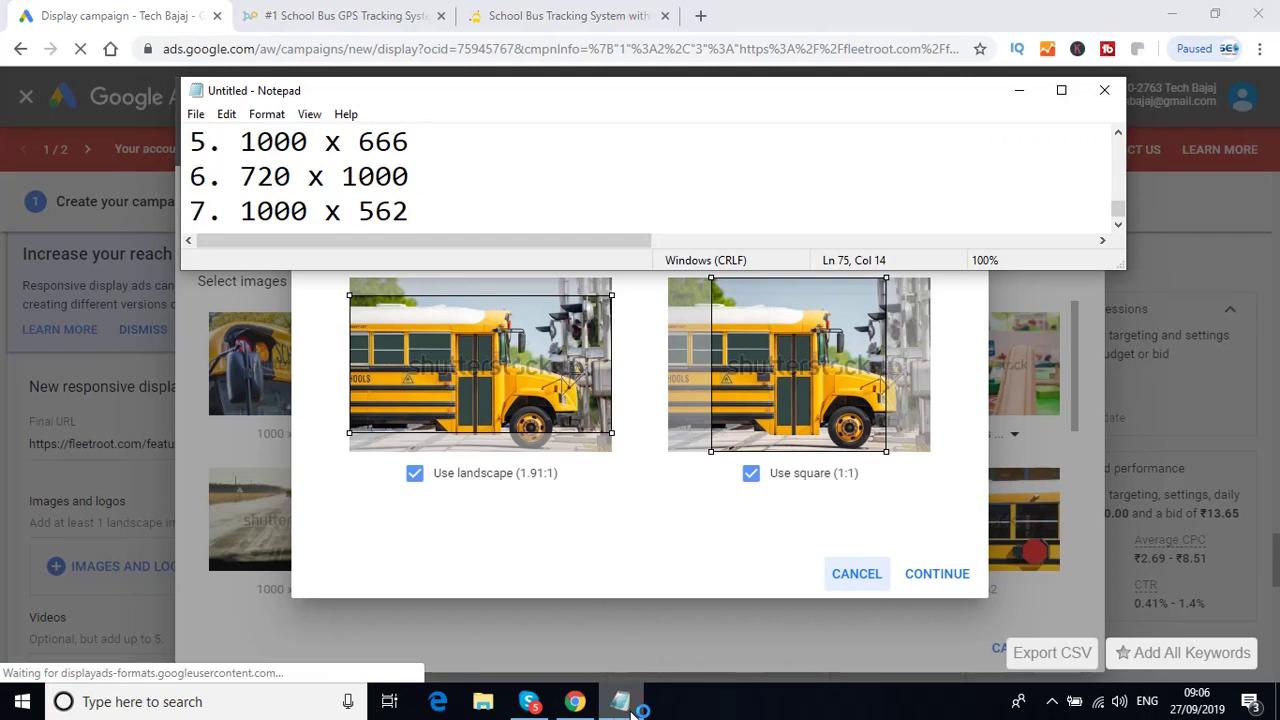
pyautogui.press('Return')
pyautogui.press('Return')
pyautogui.write('Go')
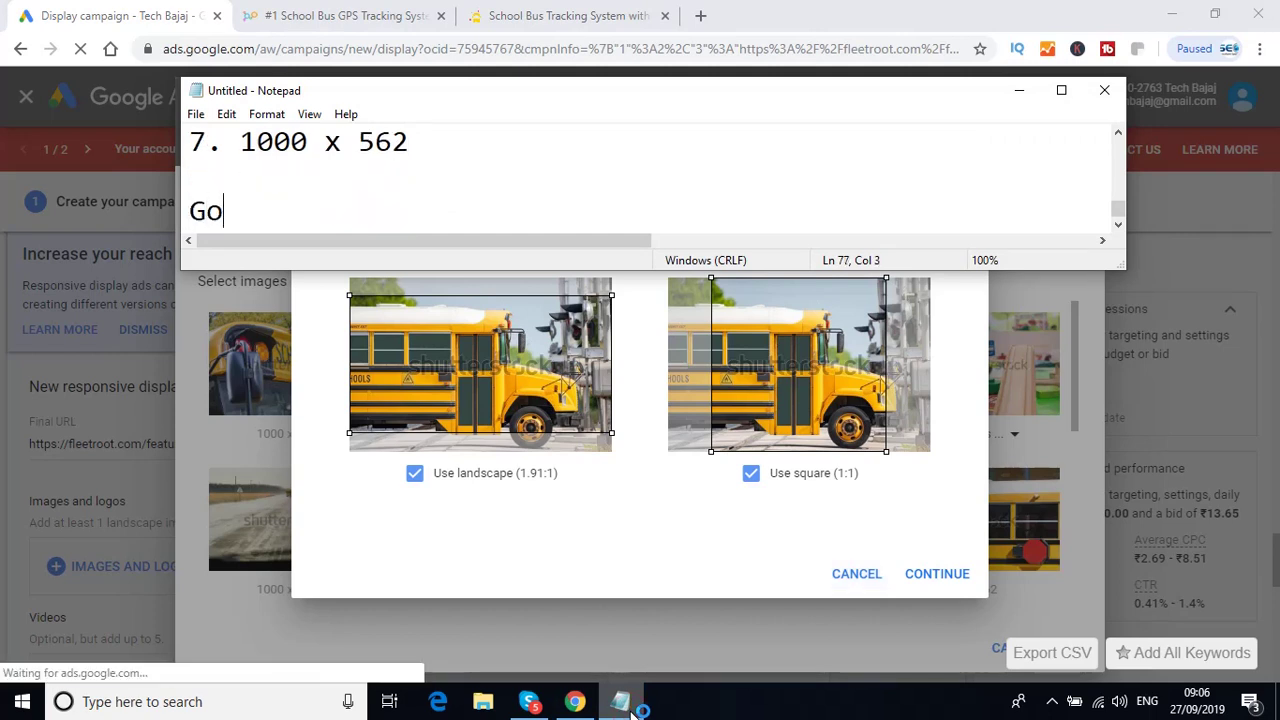
pyautogui.write('ogle is asking ')
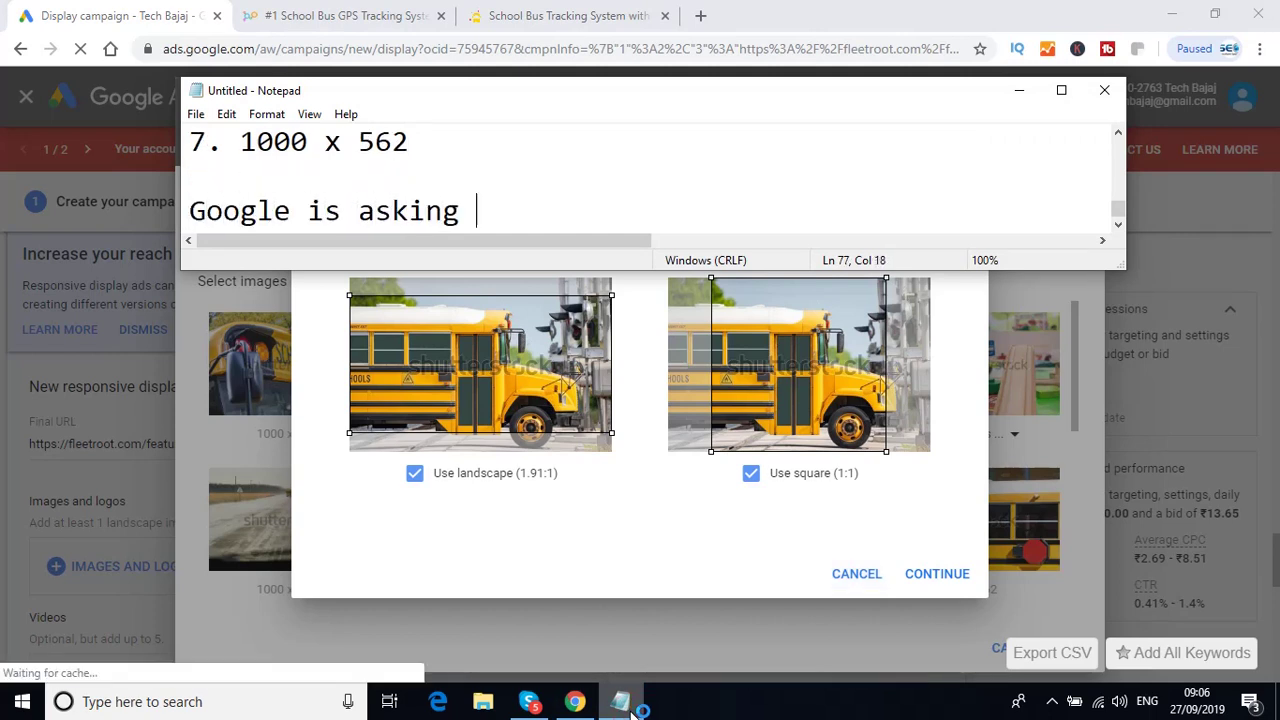
pyautogui.write('you 2 options')
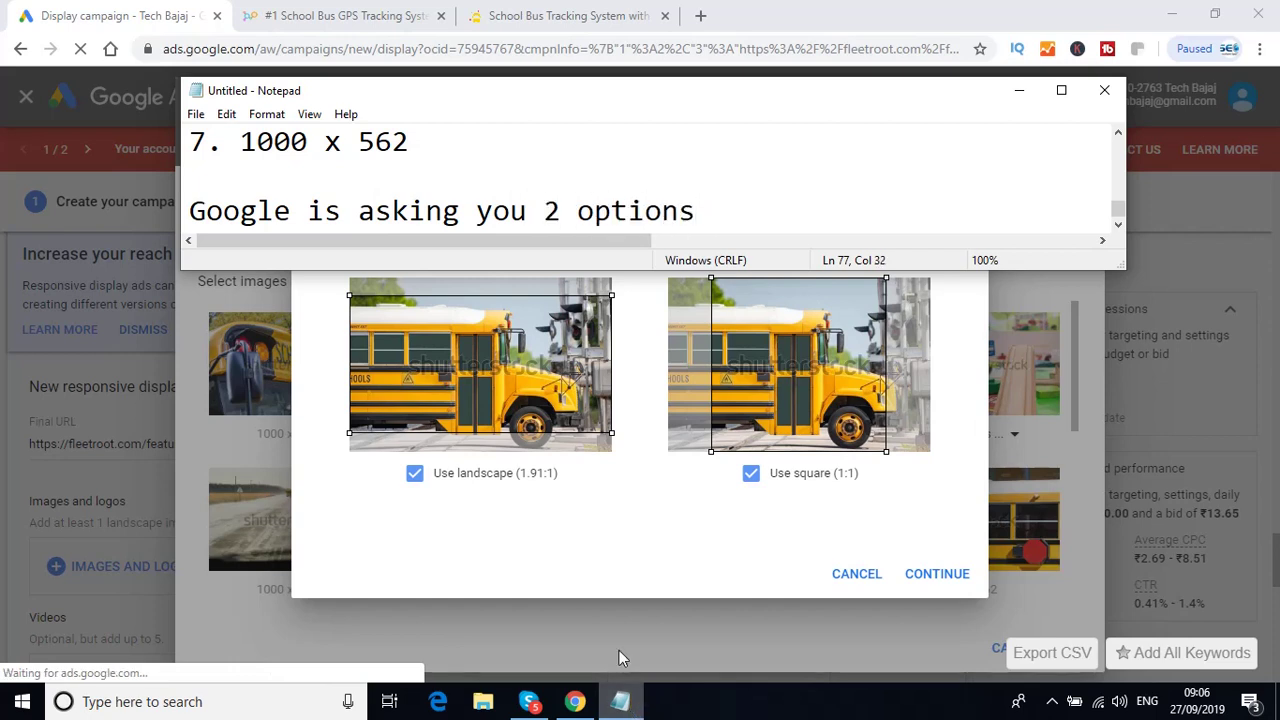
# - List the two crop options in the notes as "1. Use Landscape" and "2. Use square"
pyautogui.press('Return')
pyautogui.press('Up')
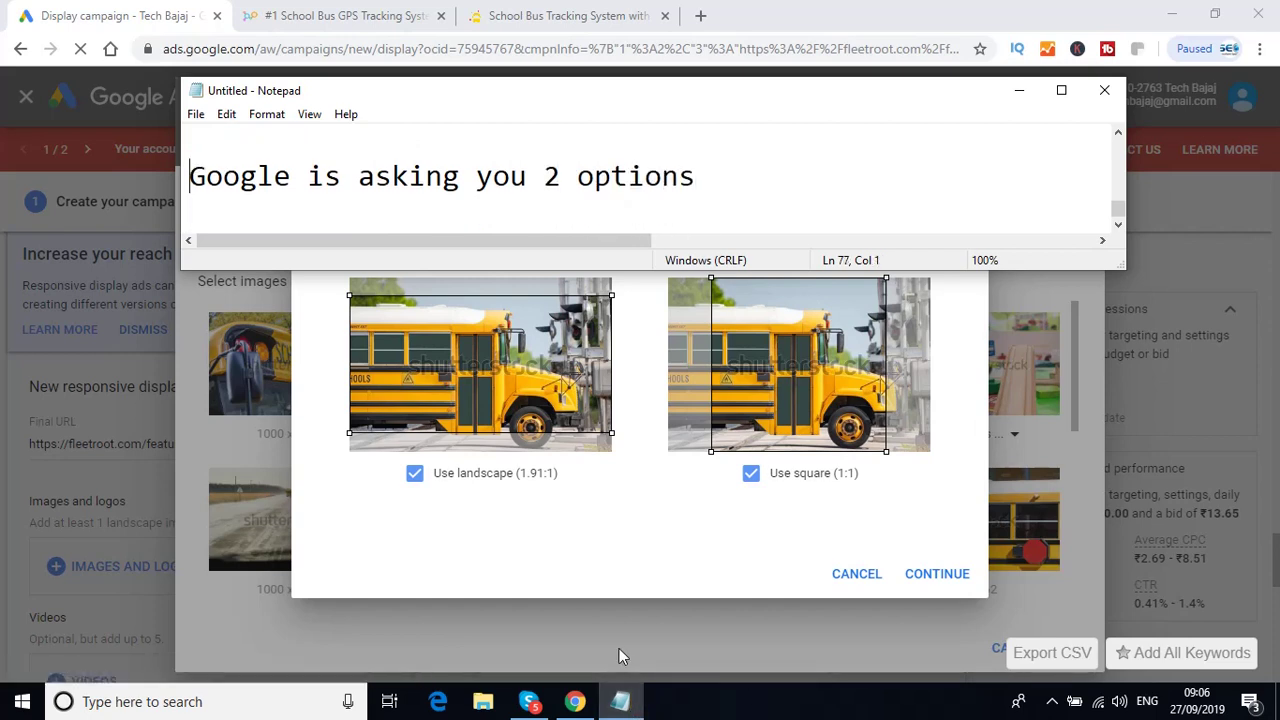
pyautogui.press('Down')
pyautogui.press('Return')
pyautogui.write('1. ')
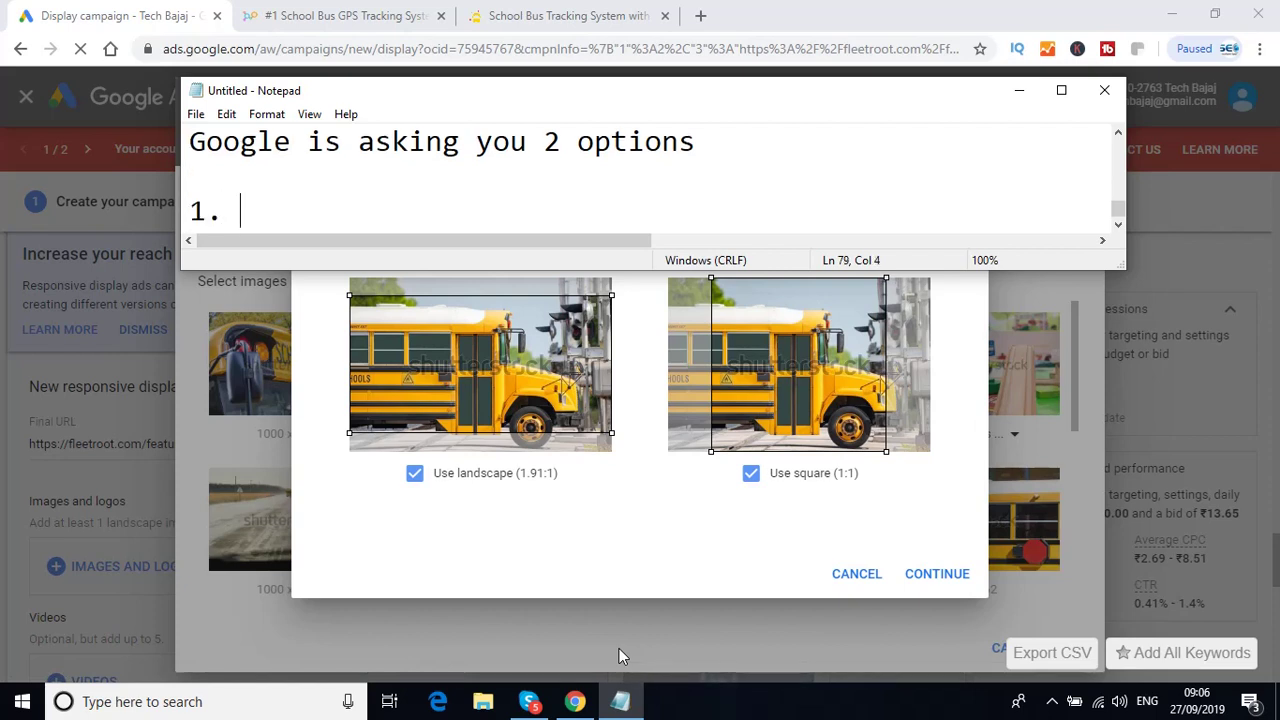
pyautogui.write('Use ')
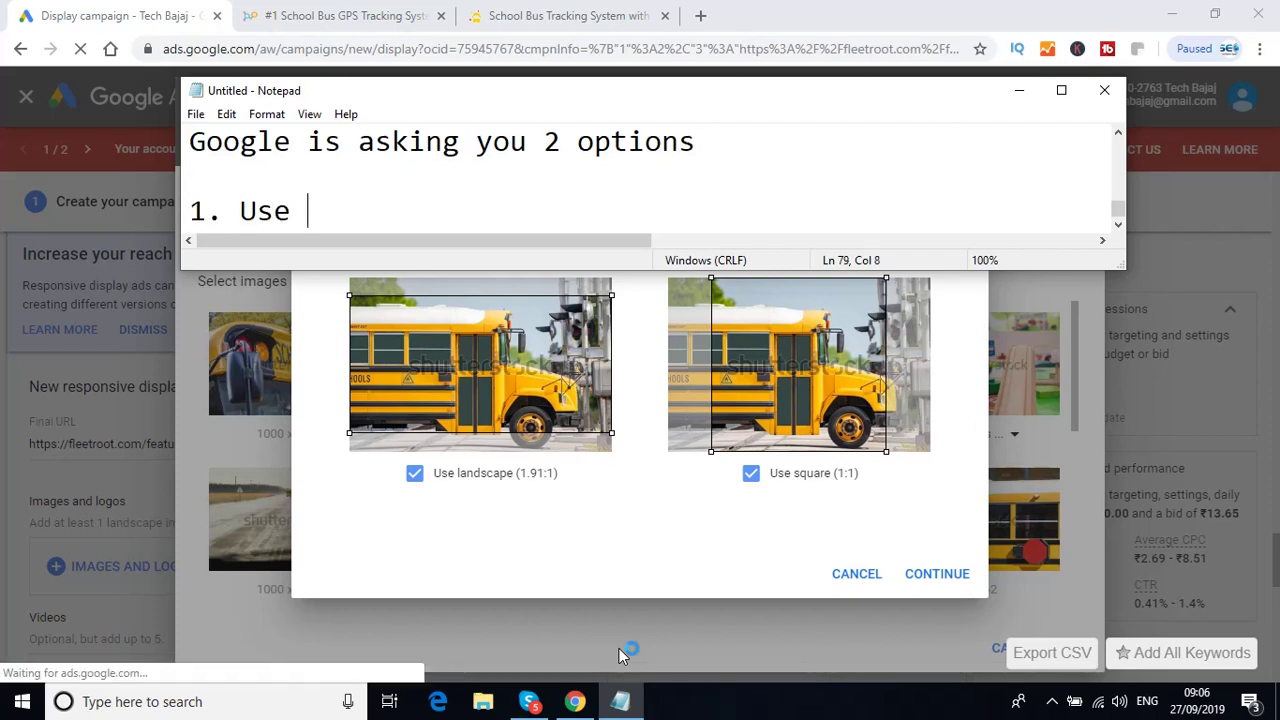
pyautogui.write('Lan')
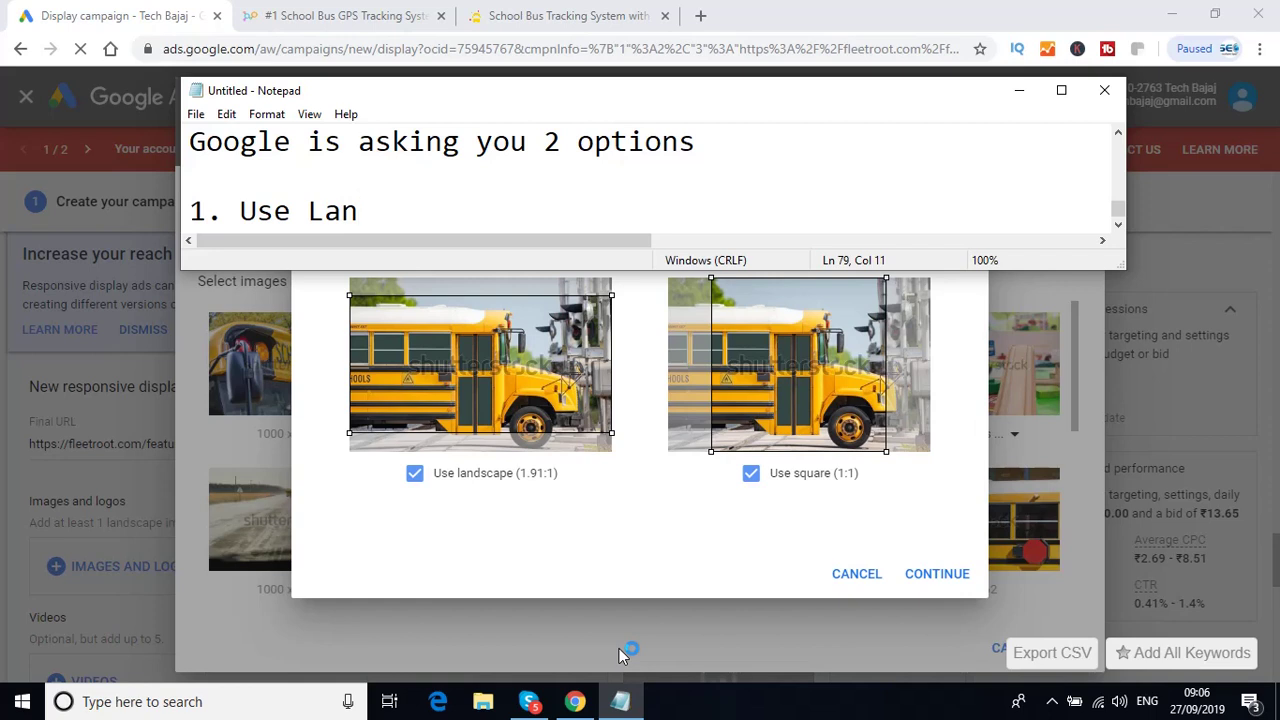
pyautogui.write('dscape')
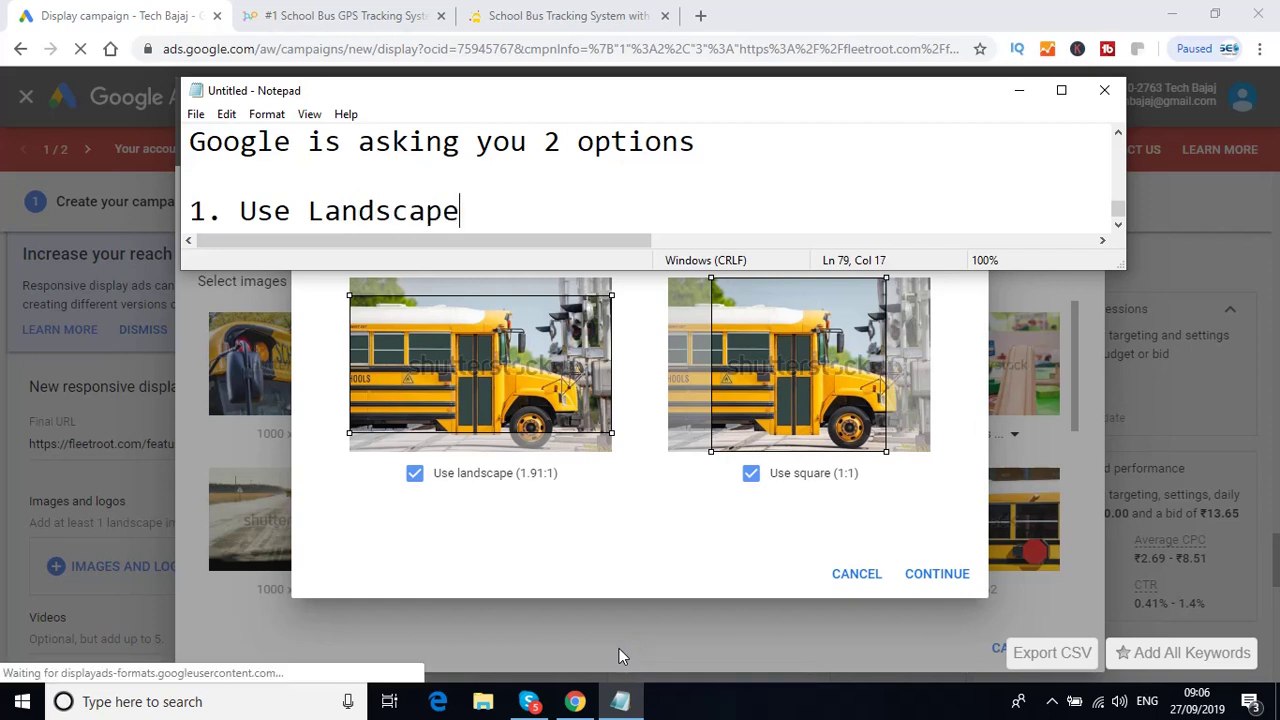
pyautogui.press('Return')
pyautogui.write('2.')
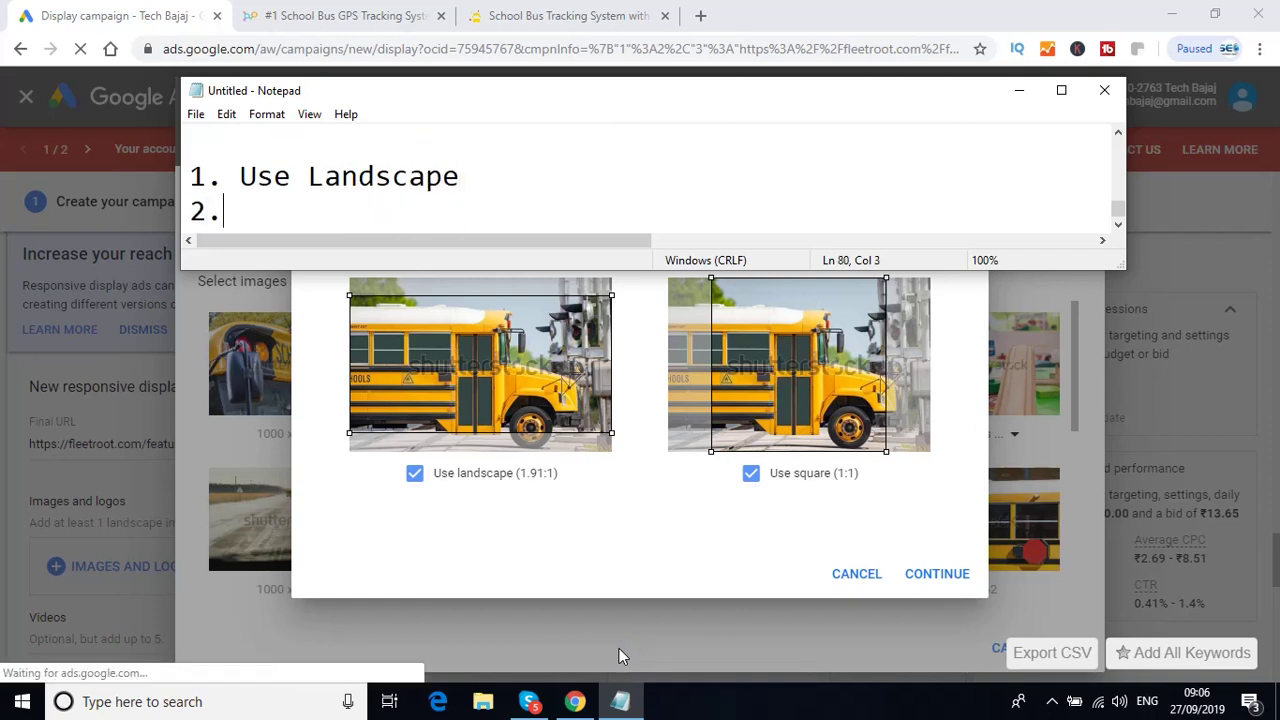
pyautogui.write(' Use ')
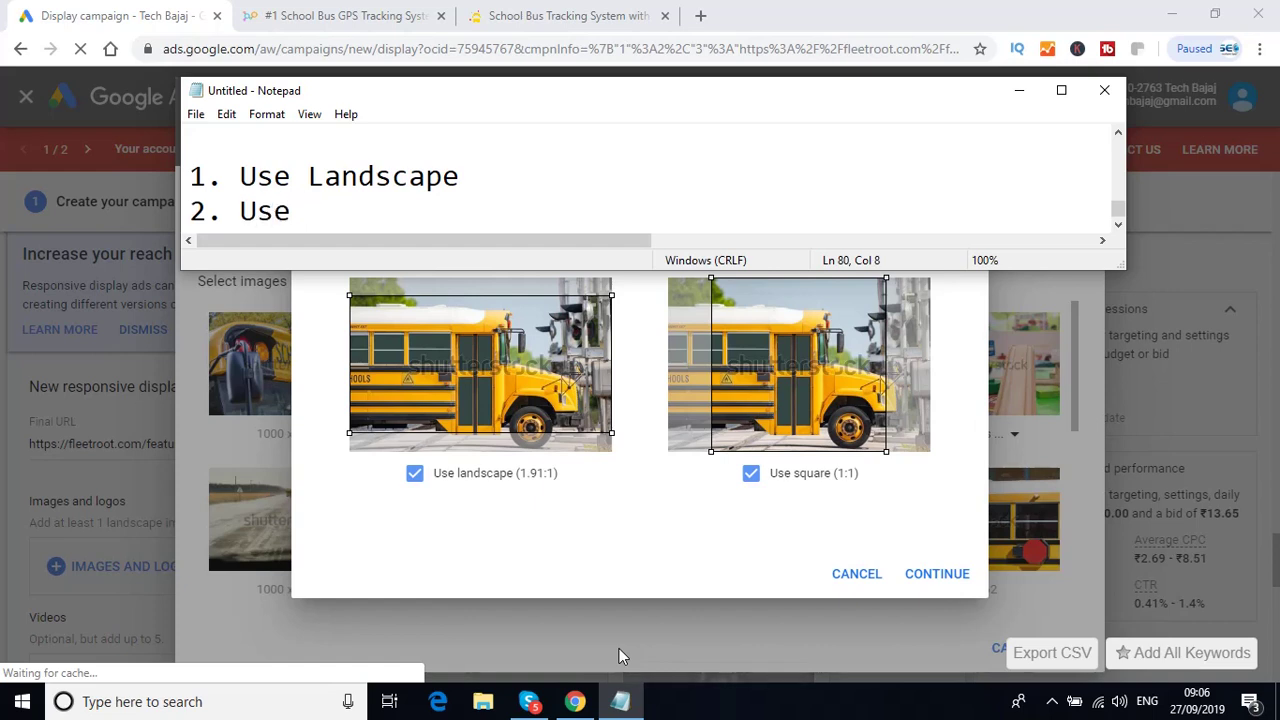
pyautogui.write('square')
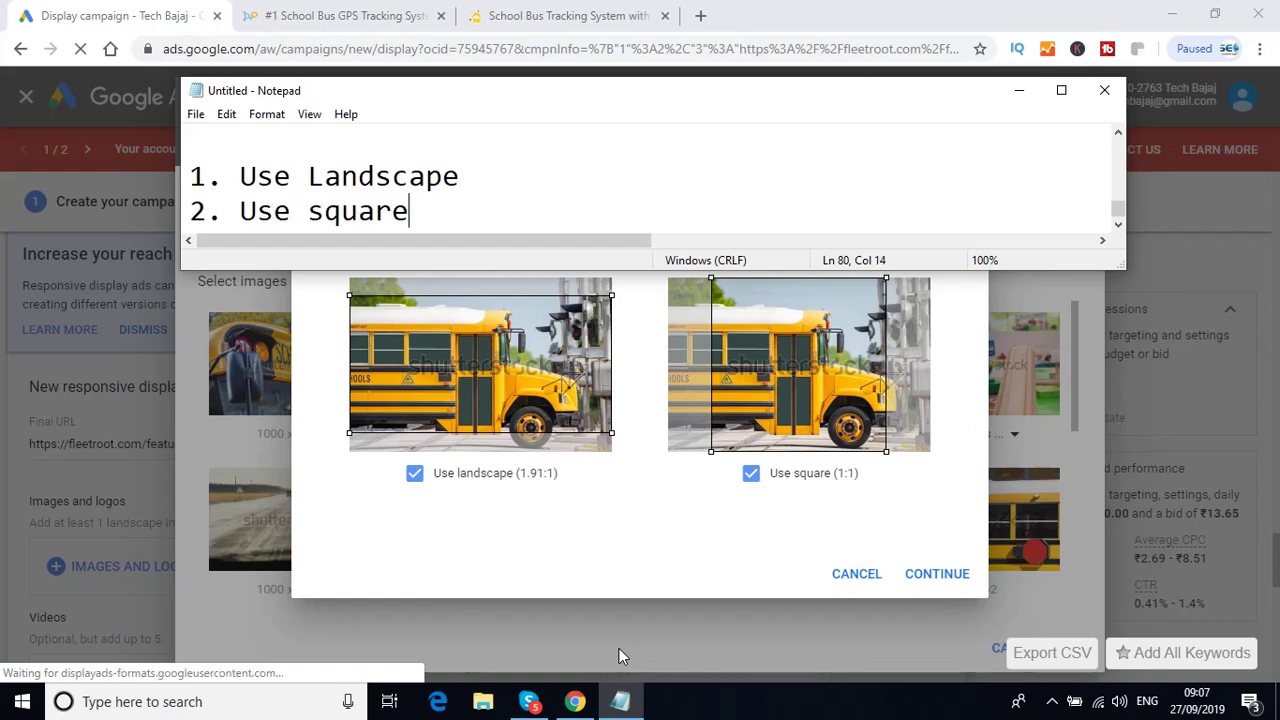
pyautogui.press('Return')
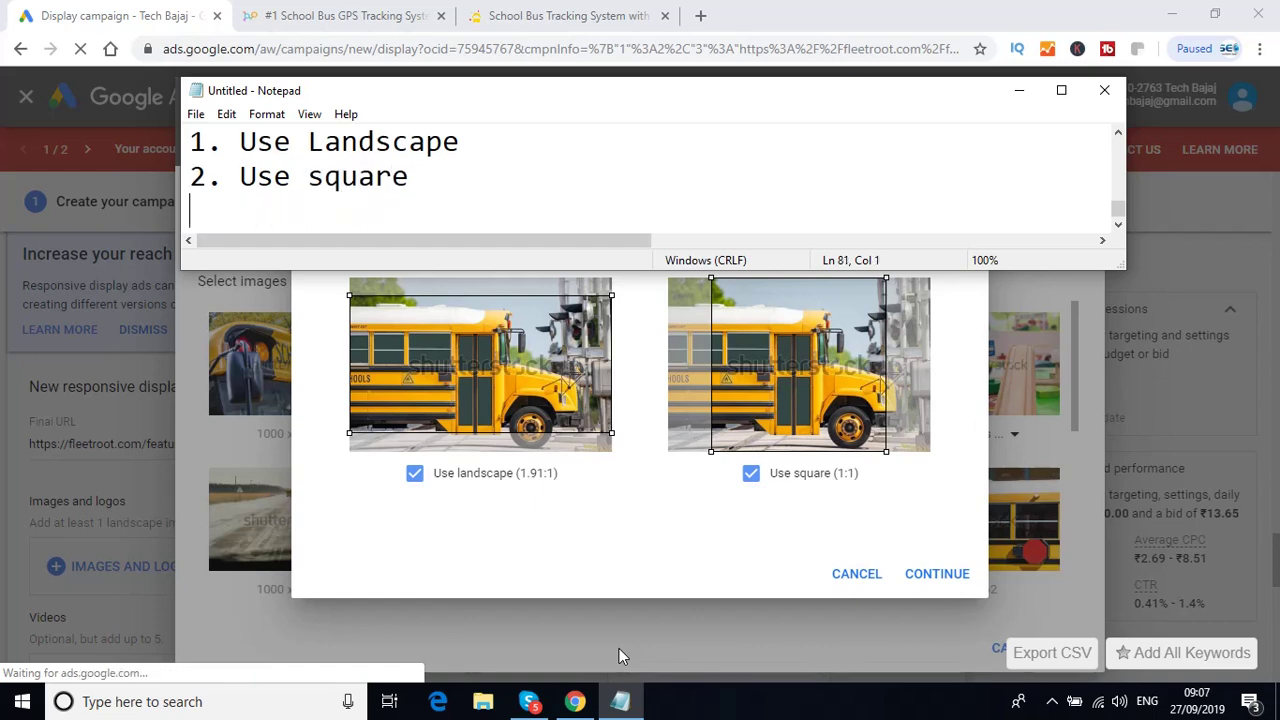
# - Turn off the landscape (1.91:1) crop in Google Ads, and add "You need to crop your image" to the Notepad notes
pyautogui.click(415, 477)
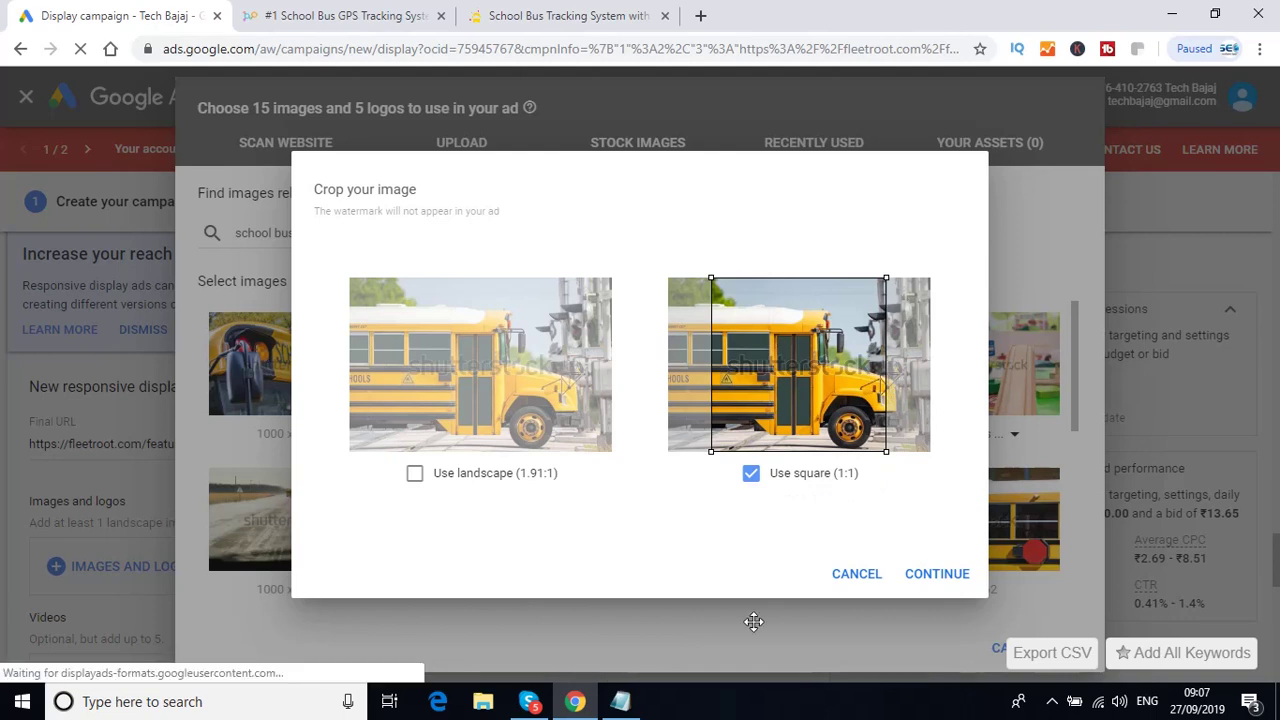
pyautogui.click(622, 703)
pyautogui.press('Return')
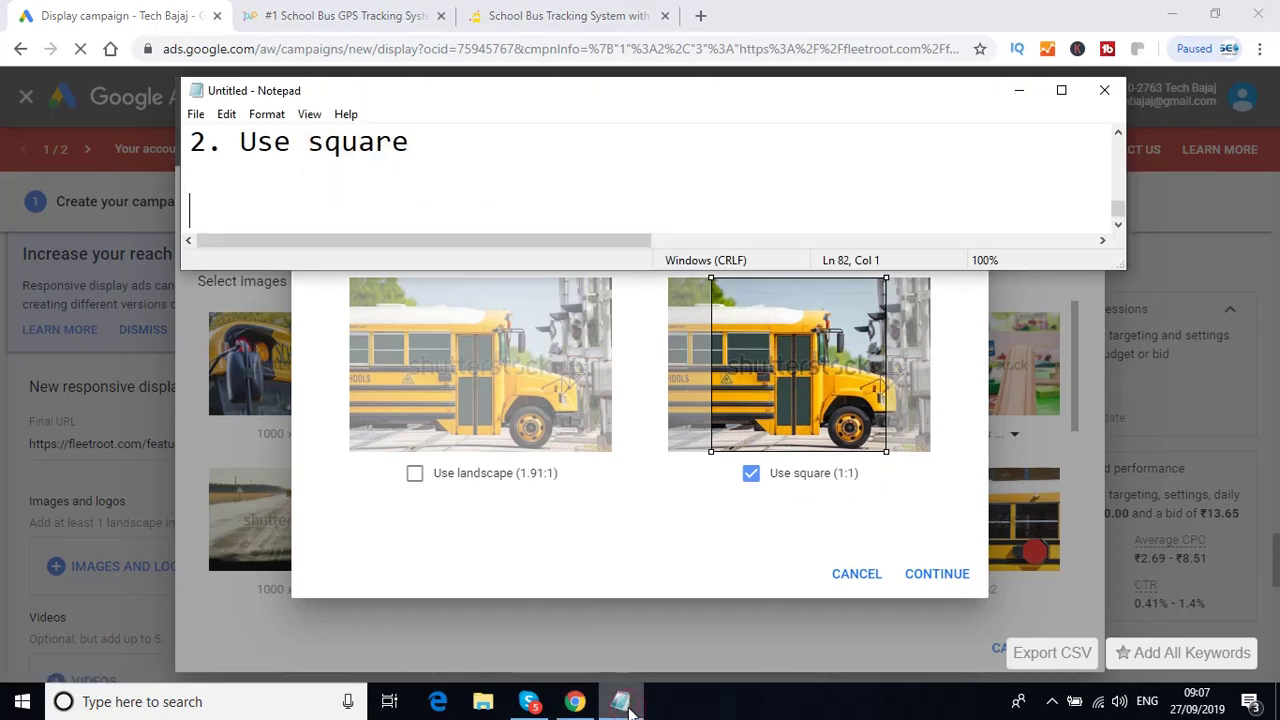
pyautogui.write('You need to')
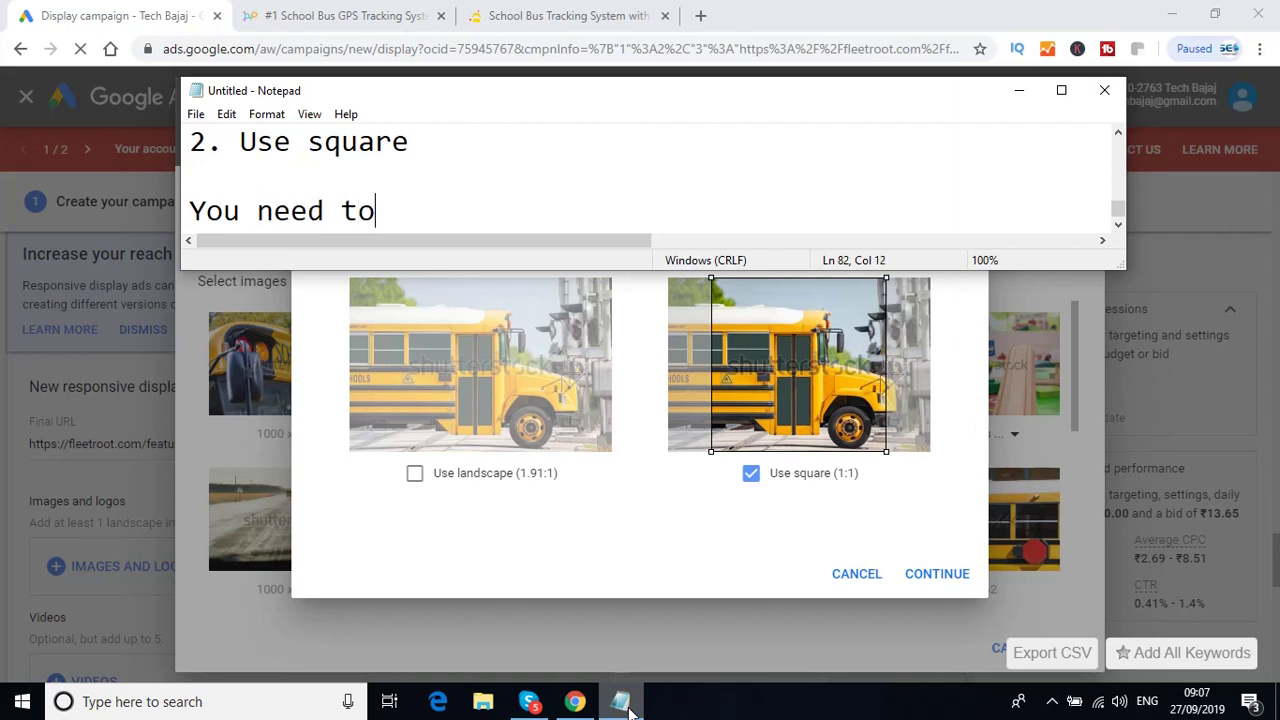
pyautogui.write(' crop ')
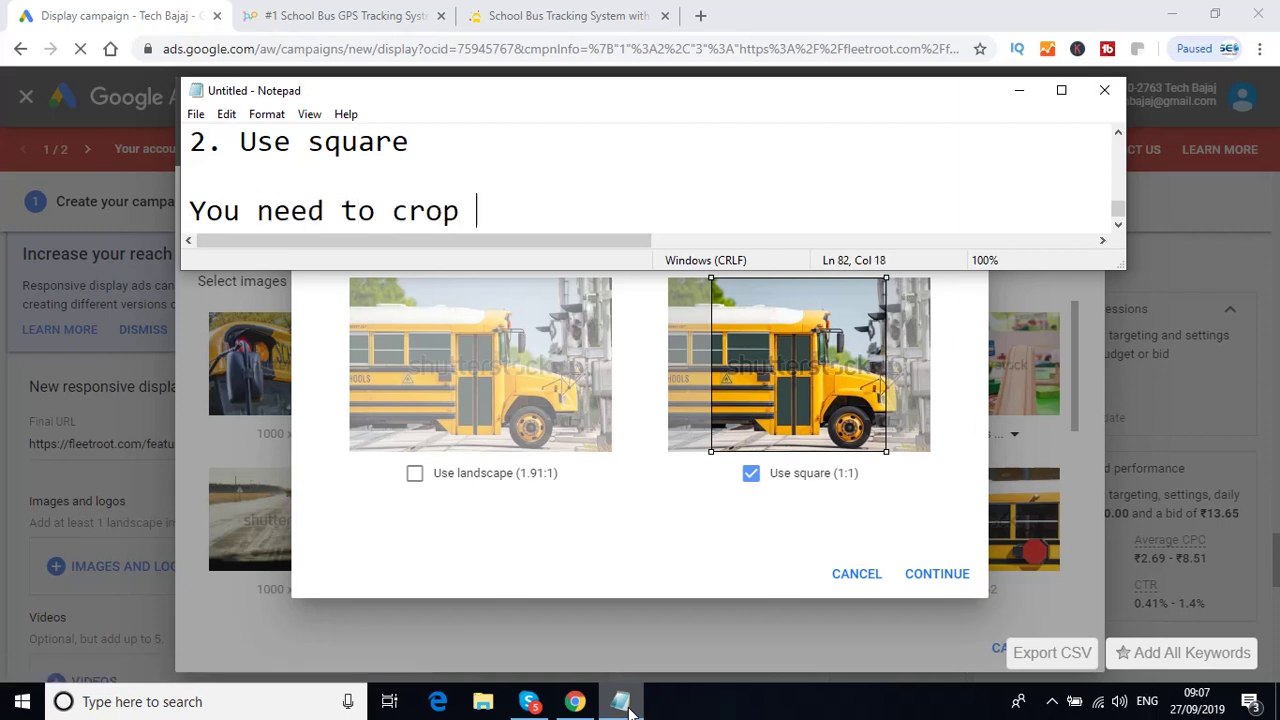
pyautogui.write('your image')
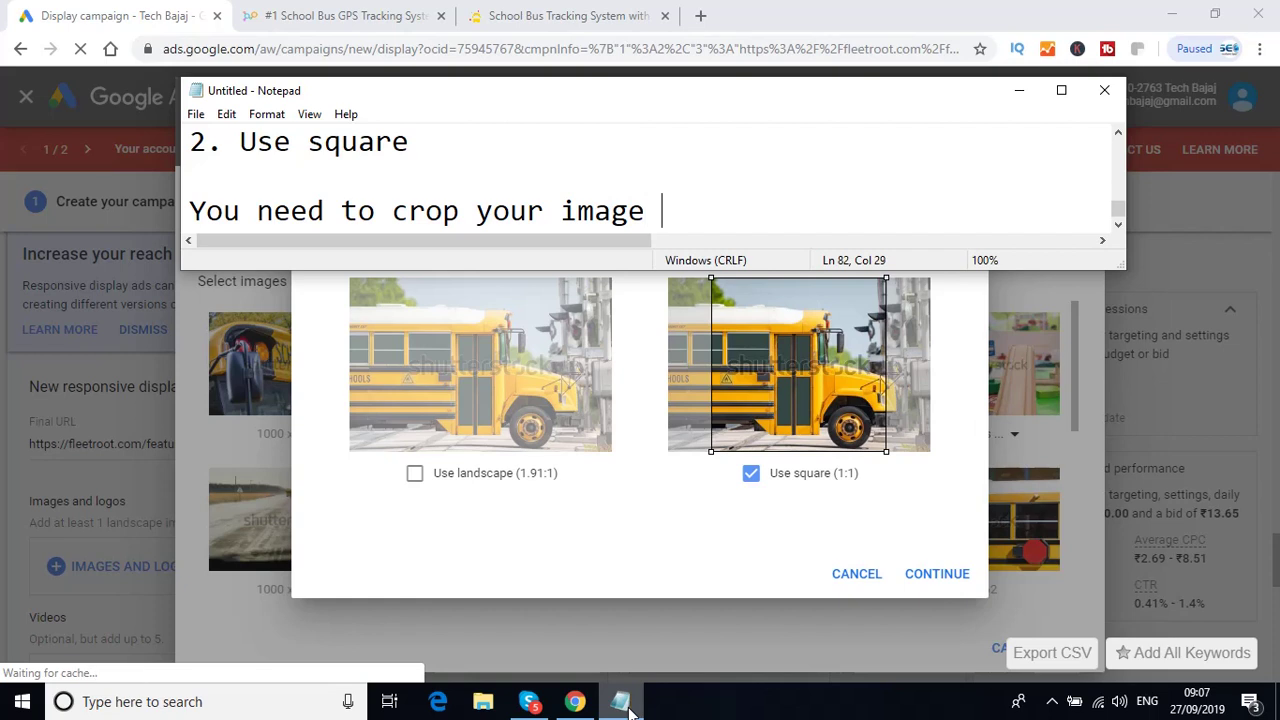
pyautogui.press('Return')
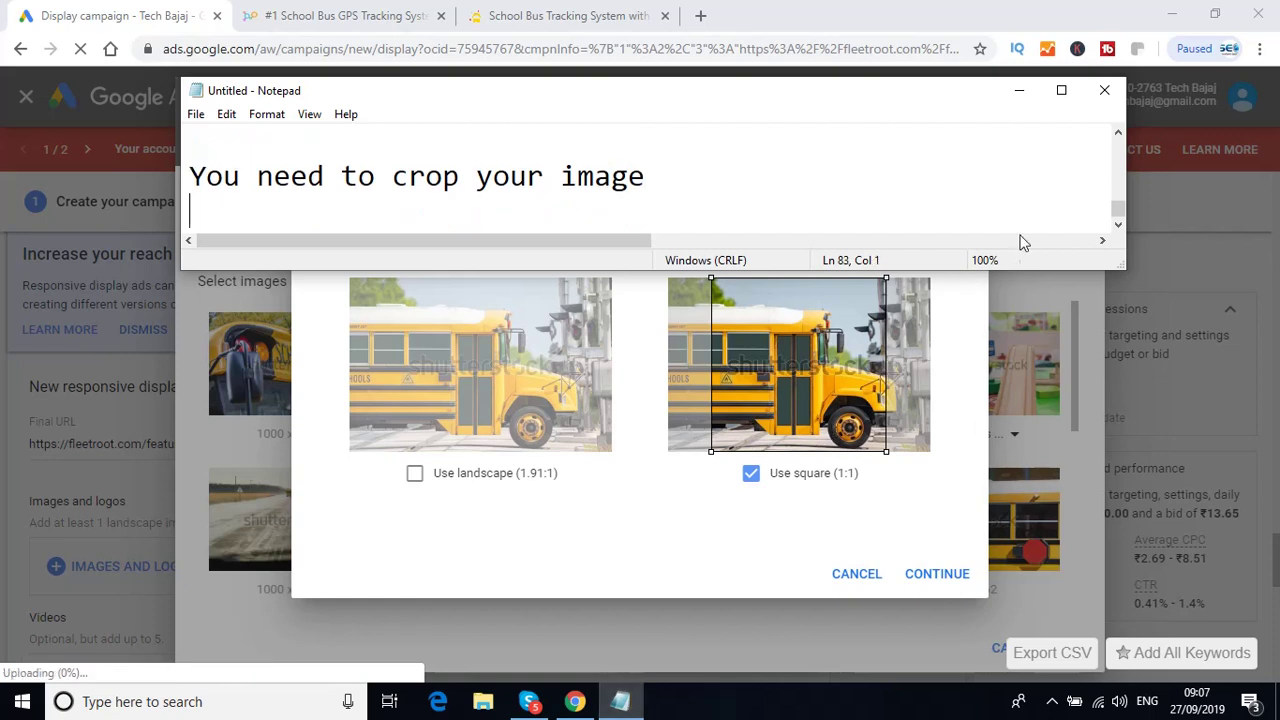
# - Add the line "Then click on continue" to the notes below the cropping remark
pyautogui.click(1019, 92)
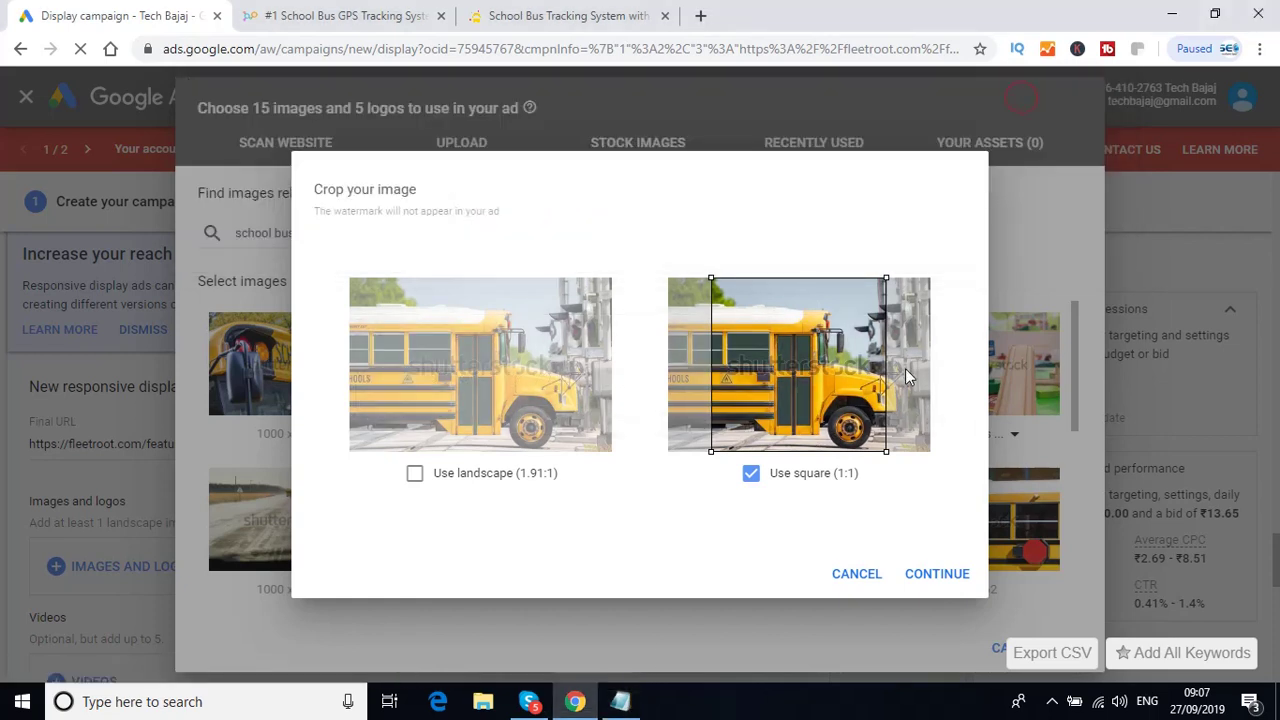
pyautogui.click(620, 701)
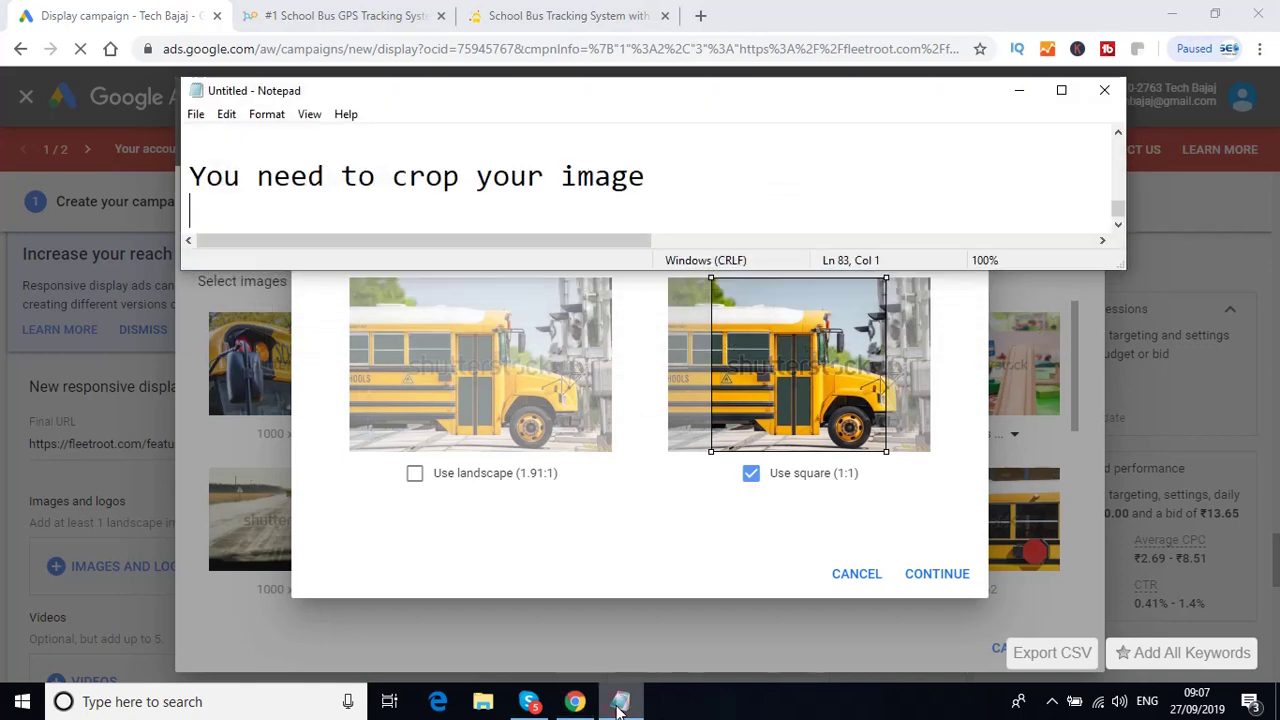
pyautogui.press('Return')
pyautogui.write('Then ')
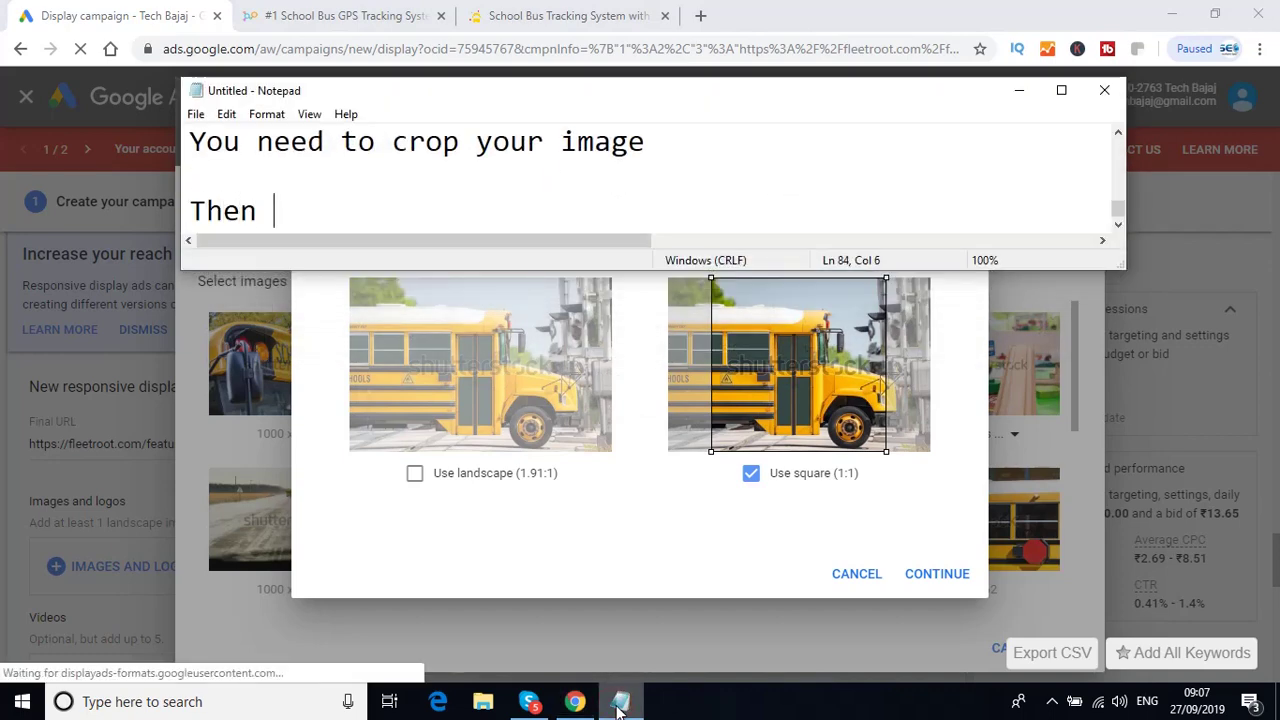
pyautogui.write('click on co')
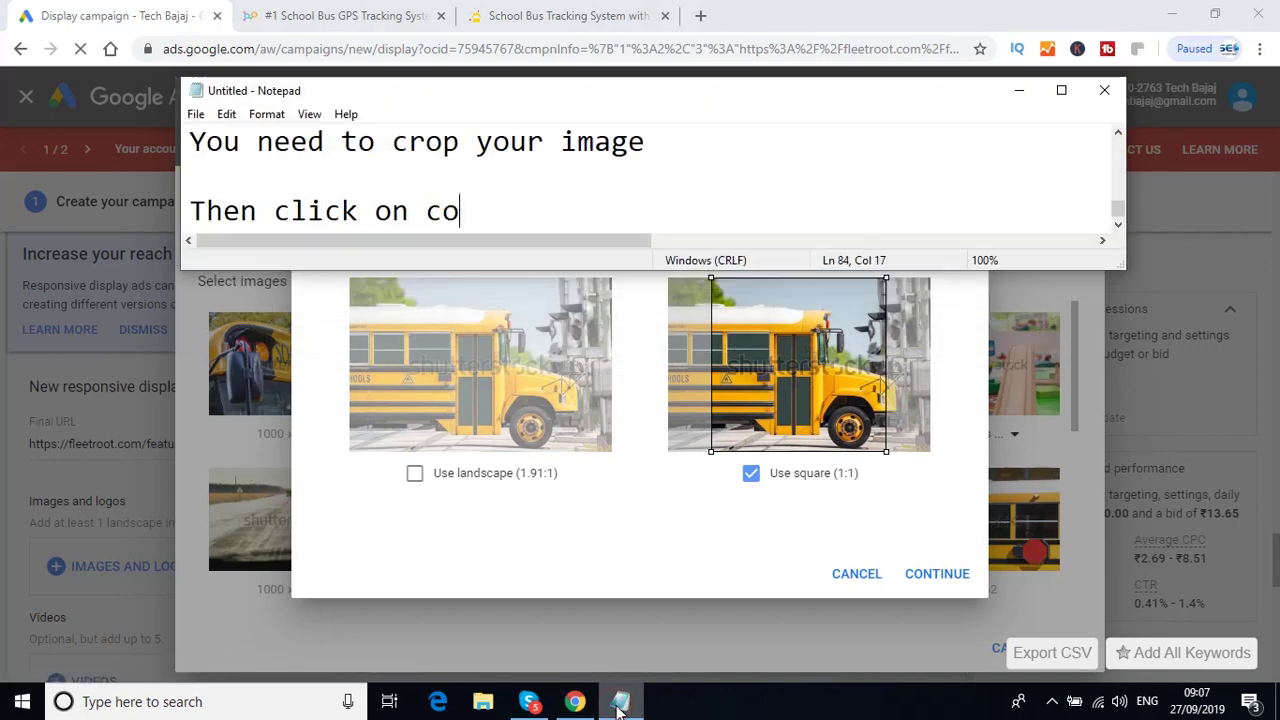
pyautogui.write('ntinue')
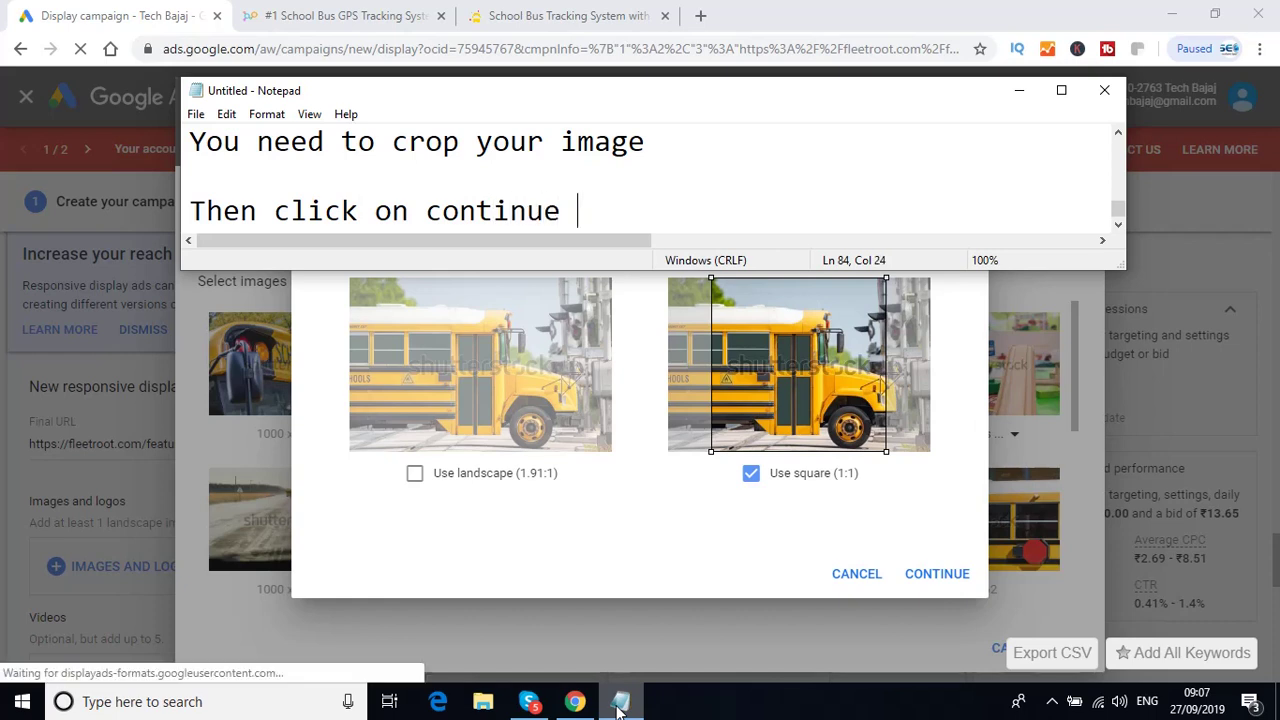
pyautogui.press('Return')
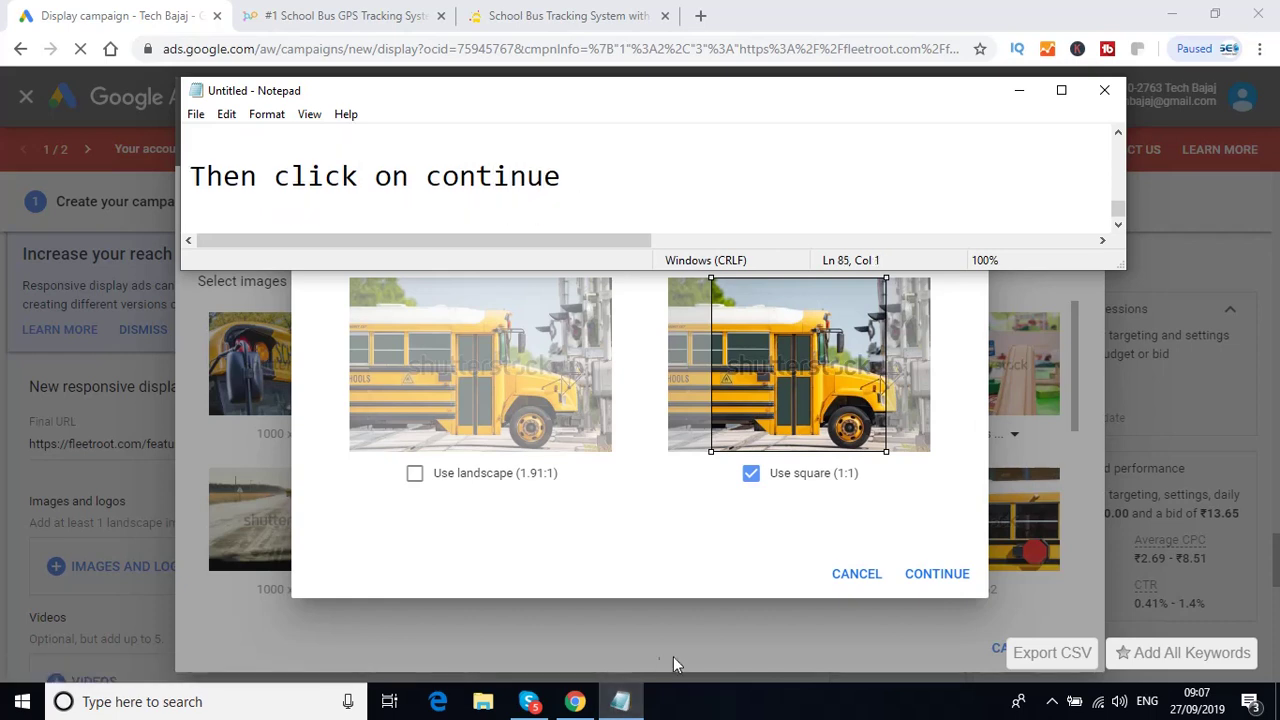
# - Accept the square (1:1) crop of the school bus image in Google Ads and browse the remaining stock images
pyautogui.click(936, 578)
pyautogui.click(936, 578)
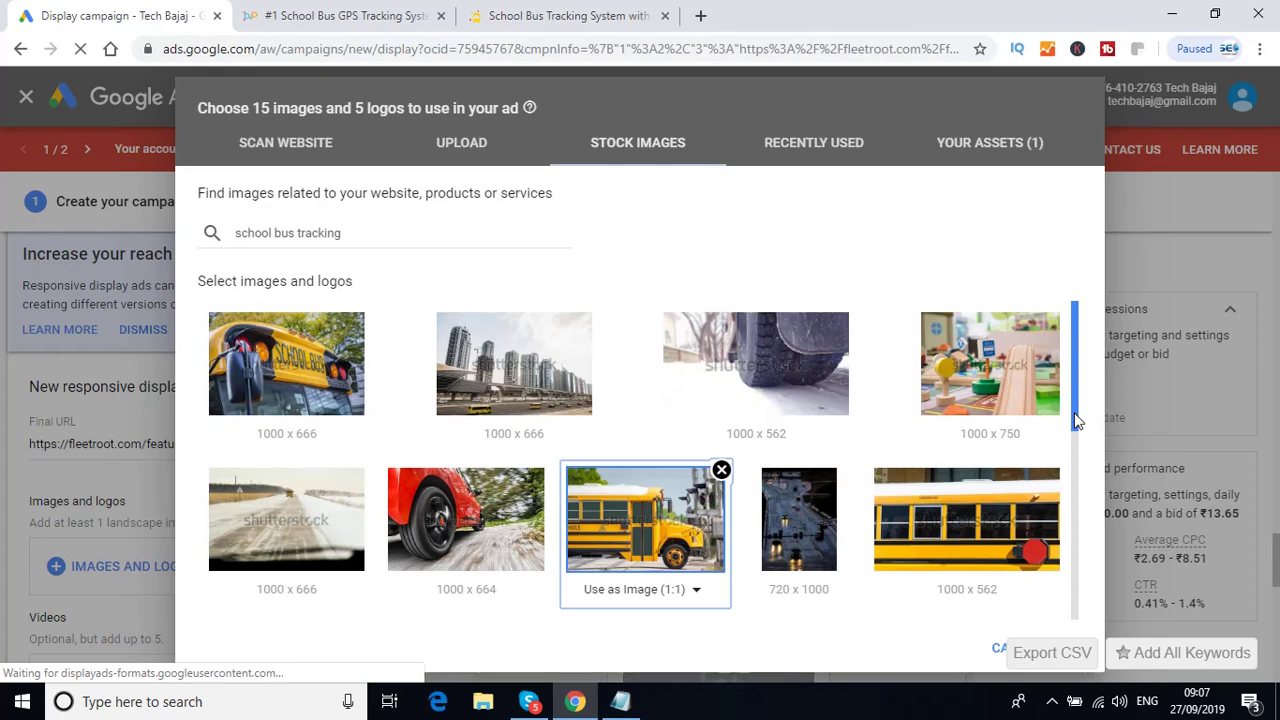
pyautogui.scroll(-3, 1076, 500)
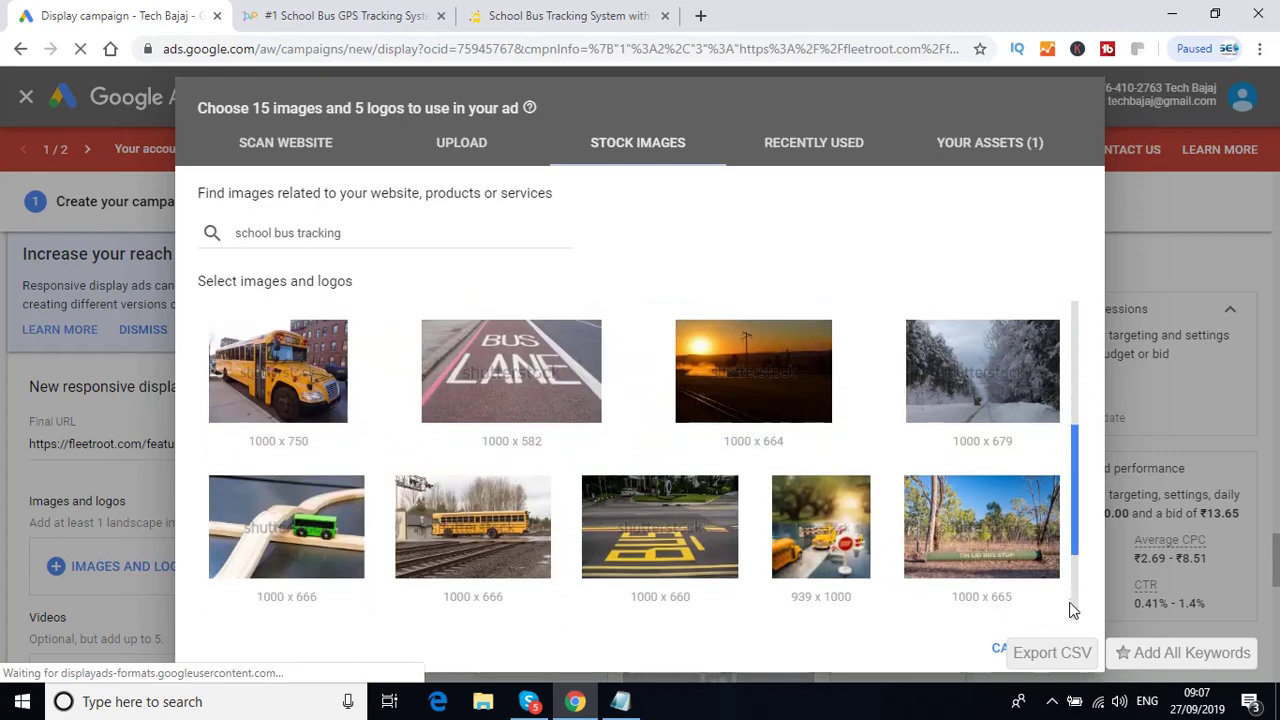
pyautogui.scroll(-3, 1071, 606)
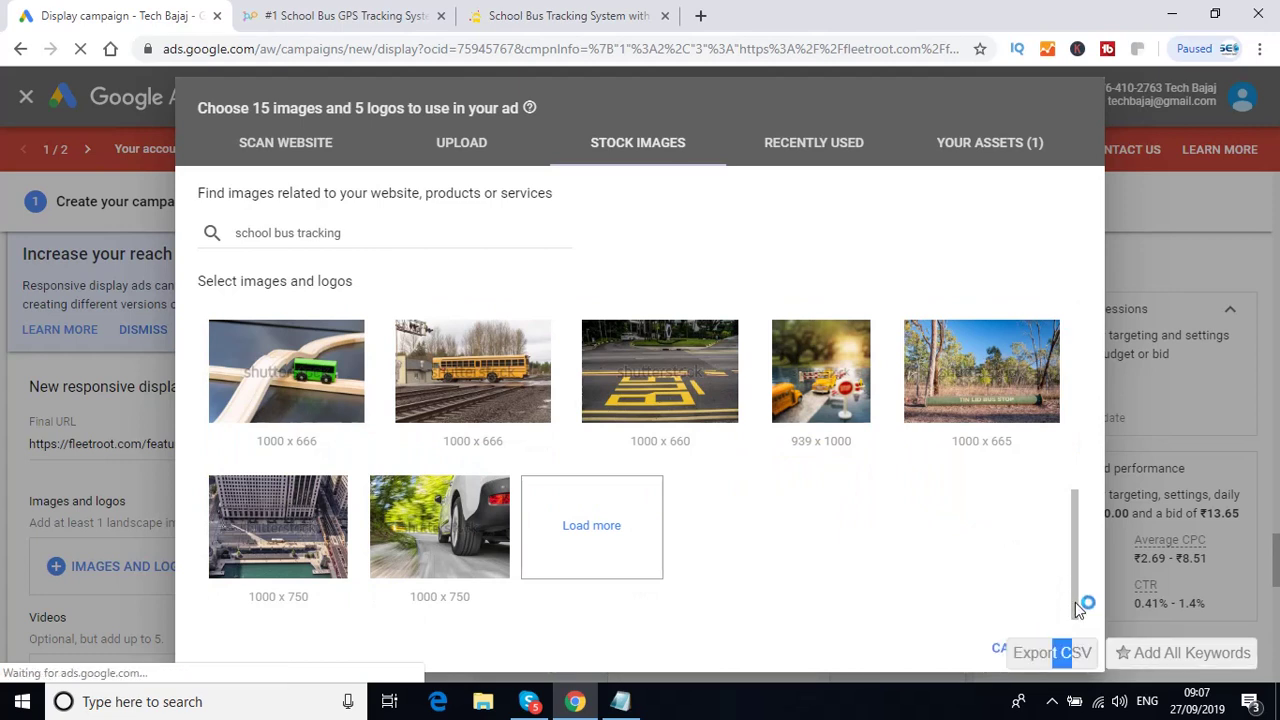
# - Add the stock photo of the car on the tree-lined road as an ad image, using only the landscape (1.91:1) crop
pyautogui.click(1000, 651)
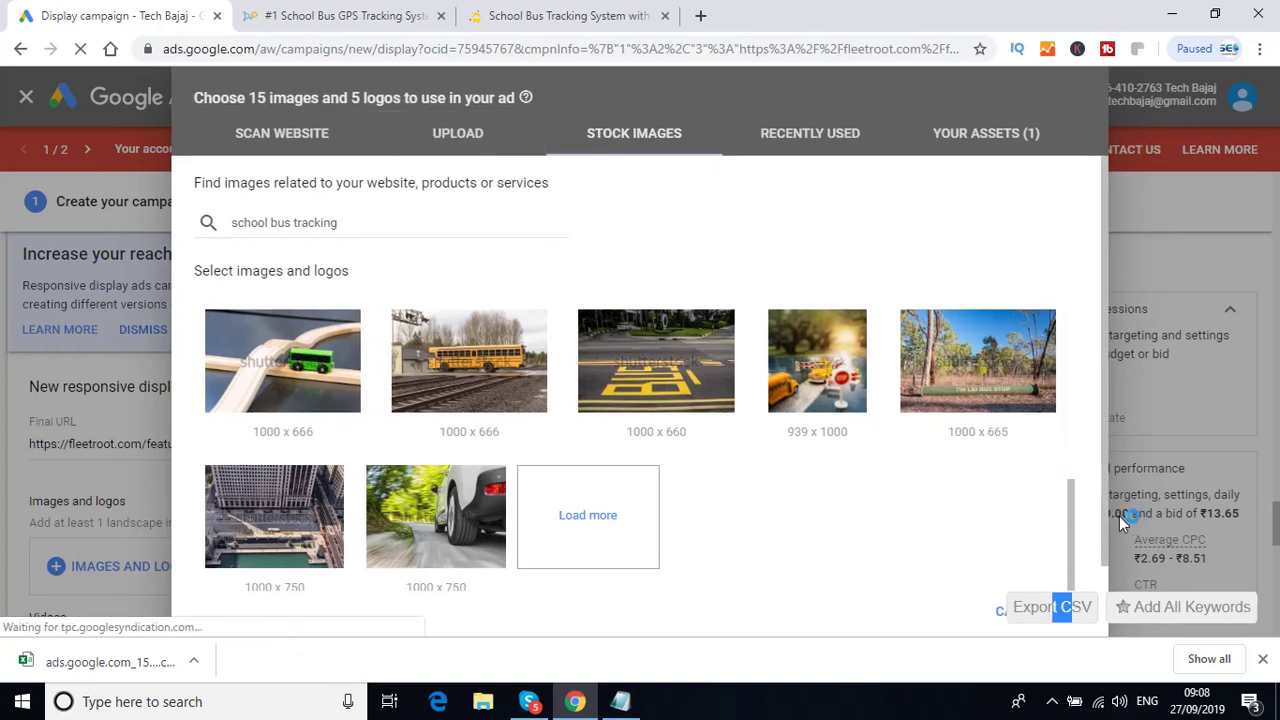
pyautogui.scroll(-1, 1107, 522)
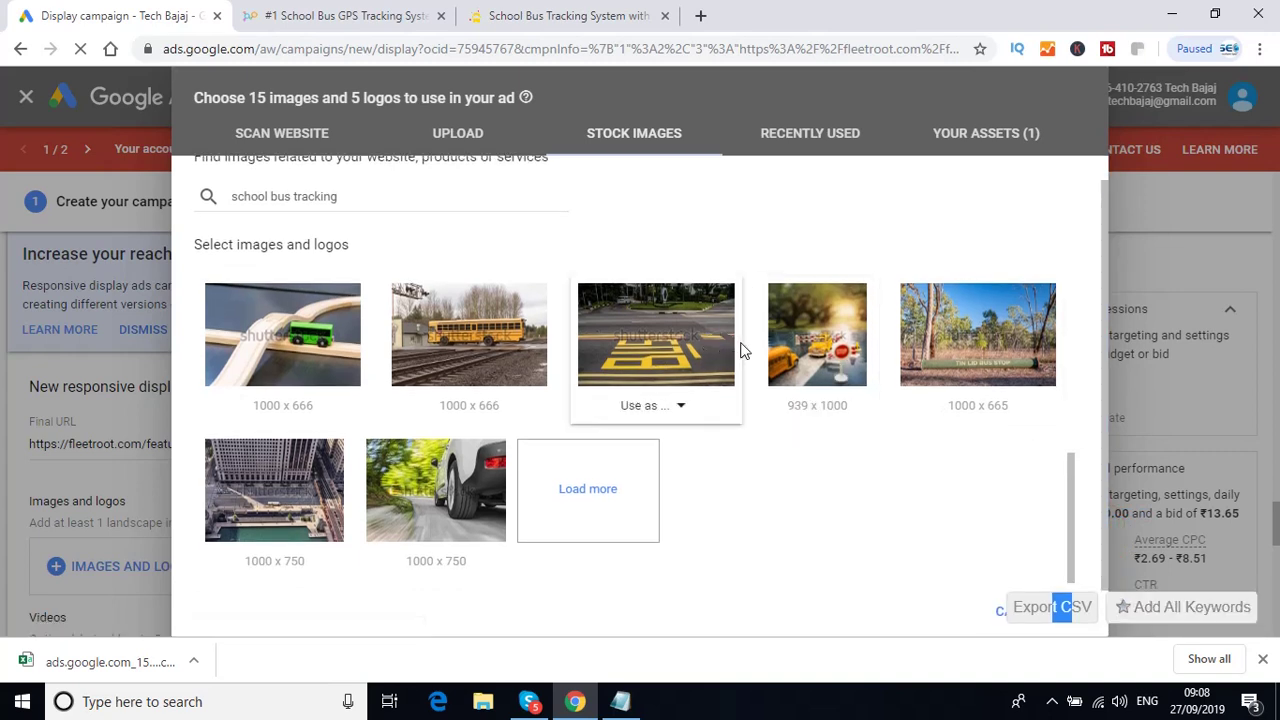
pyautogui.click(473, 341)
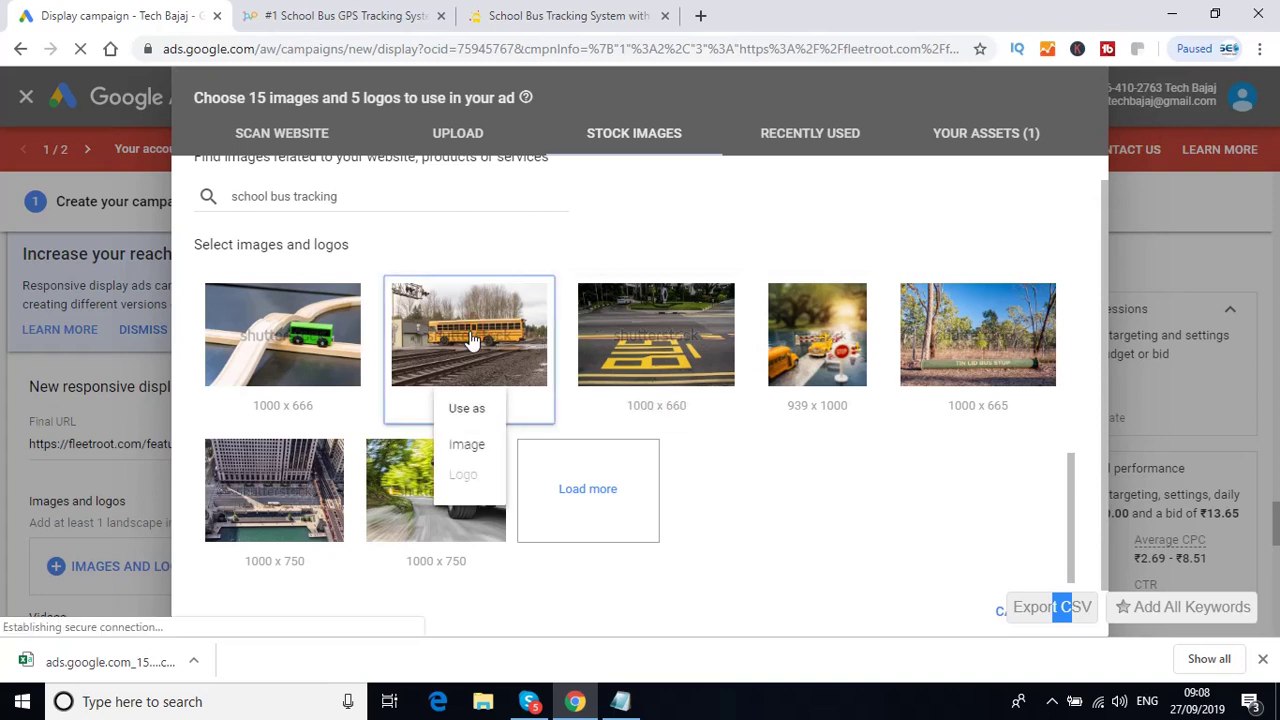
pyautogui.click(473, 453)
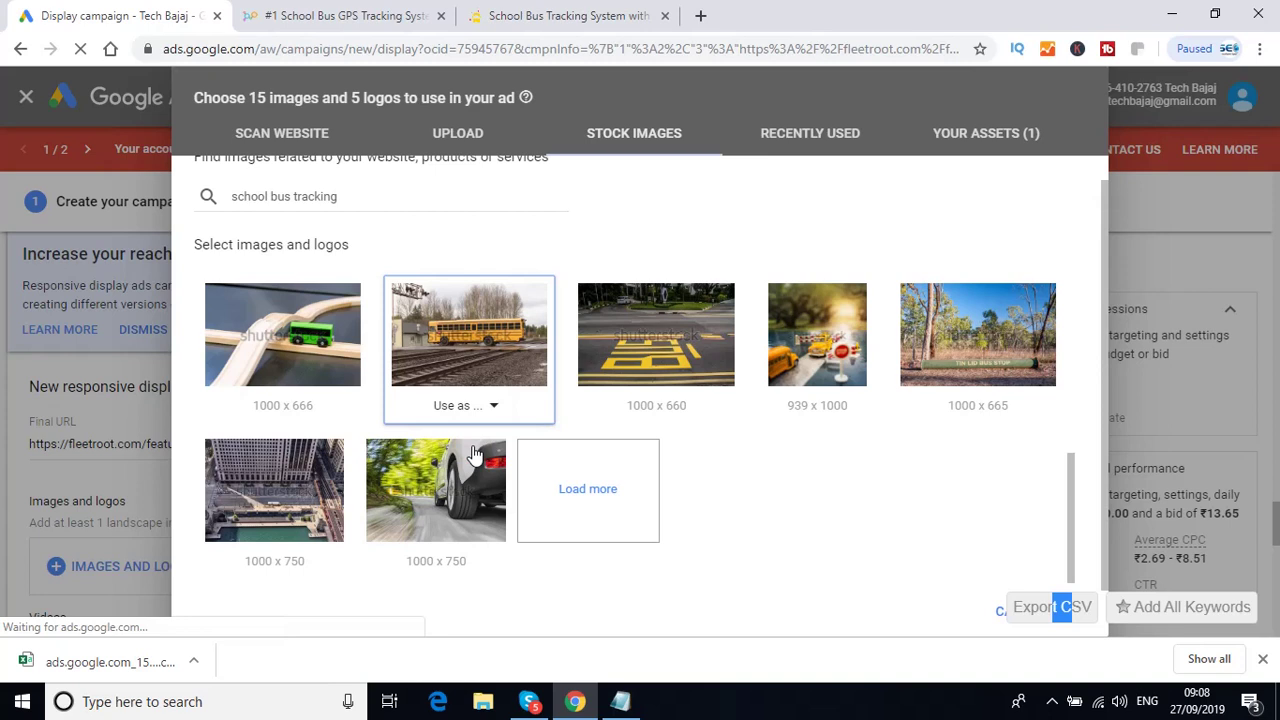
pyautogui.click(475, 455)
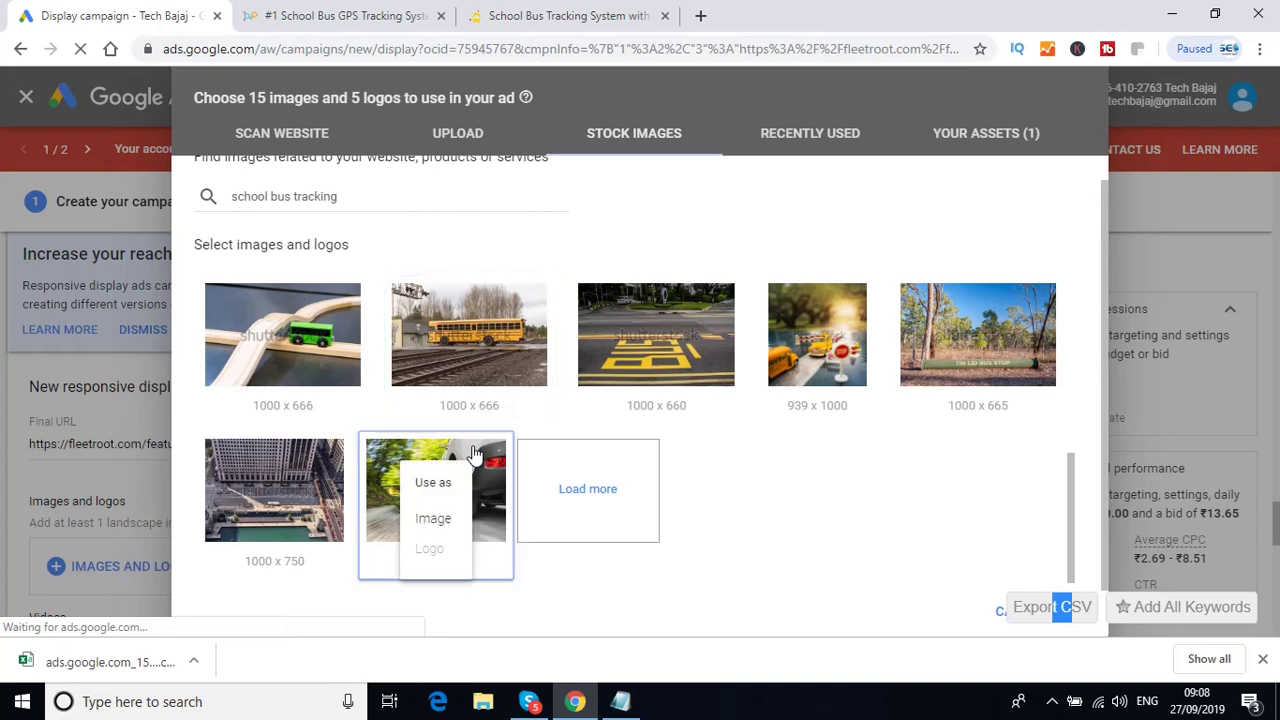
pyautogui.click(445, 521)
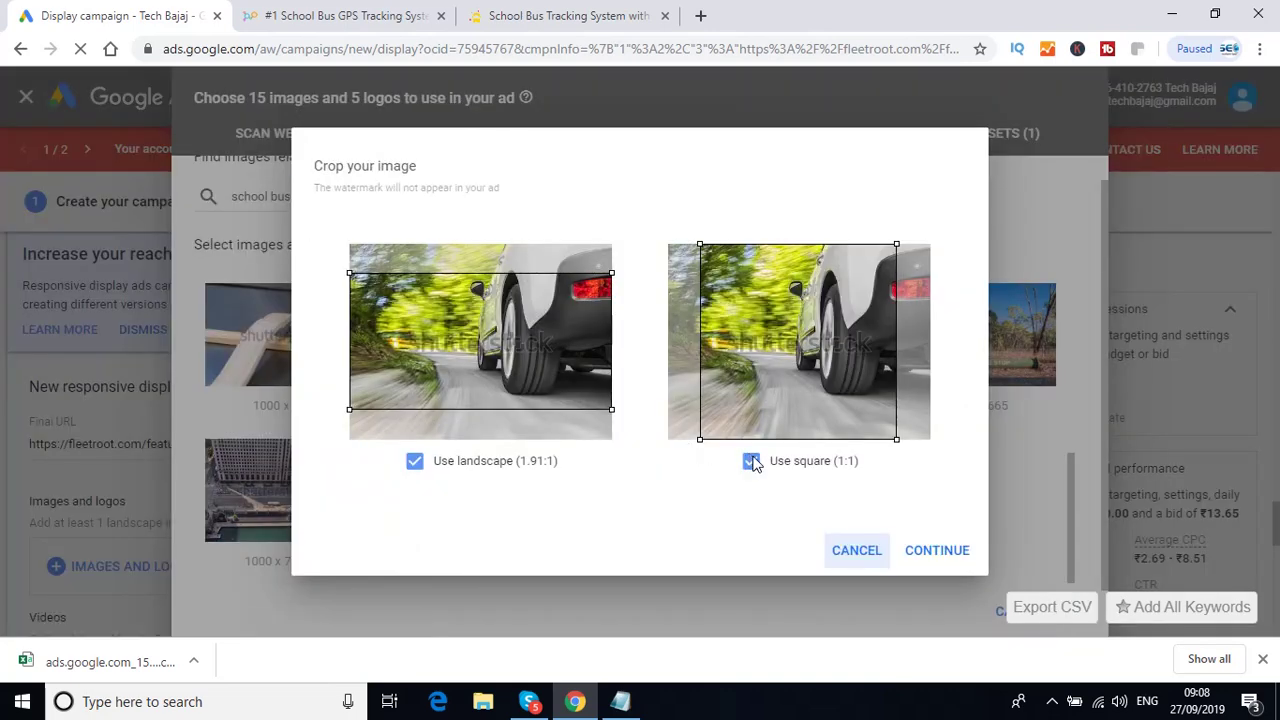
pyautogui.click(826, 460)
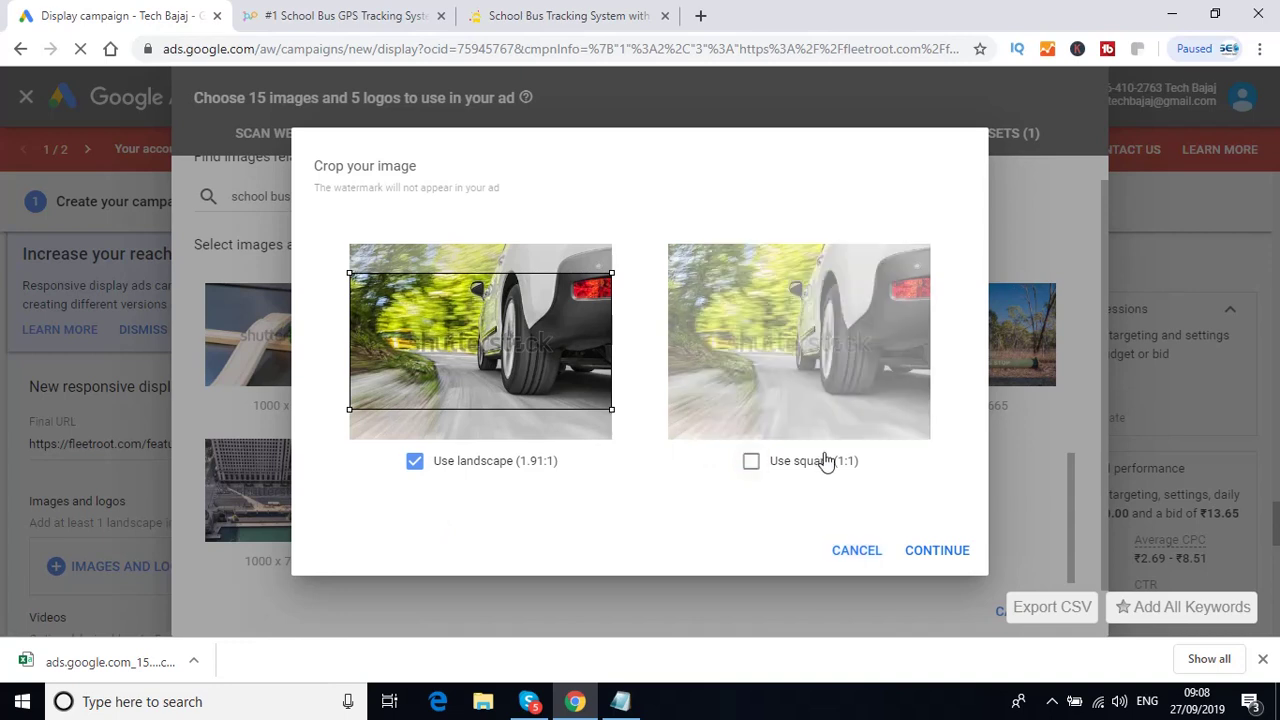
pyautogui.click(933, 562)
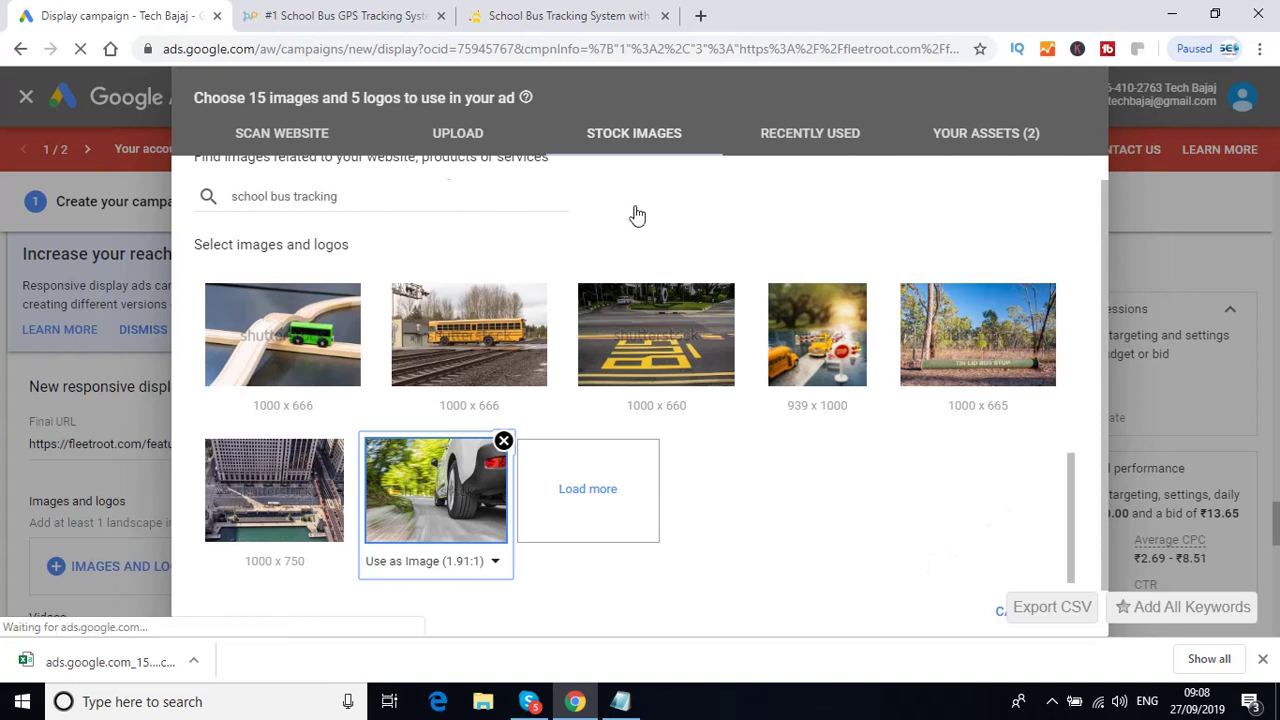
pyautogui.click(285, 137)
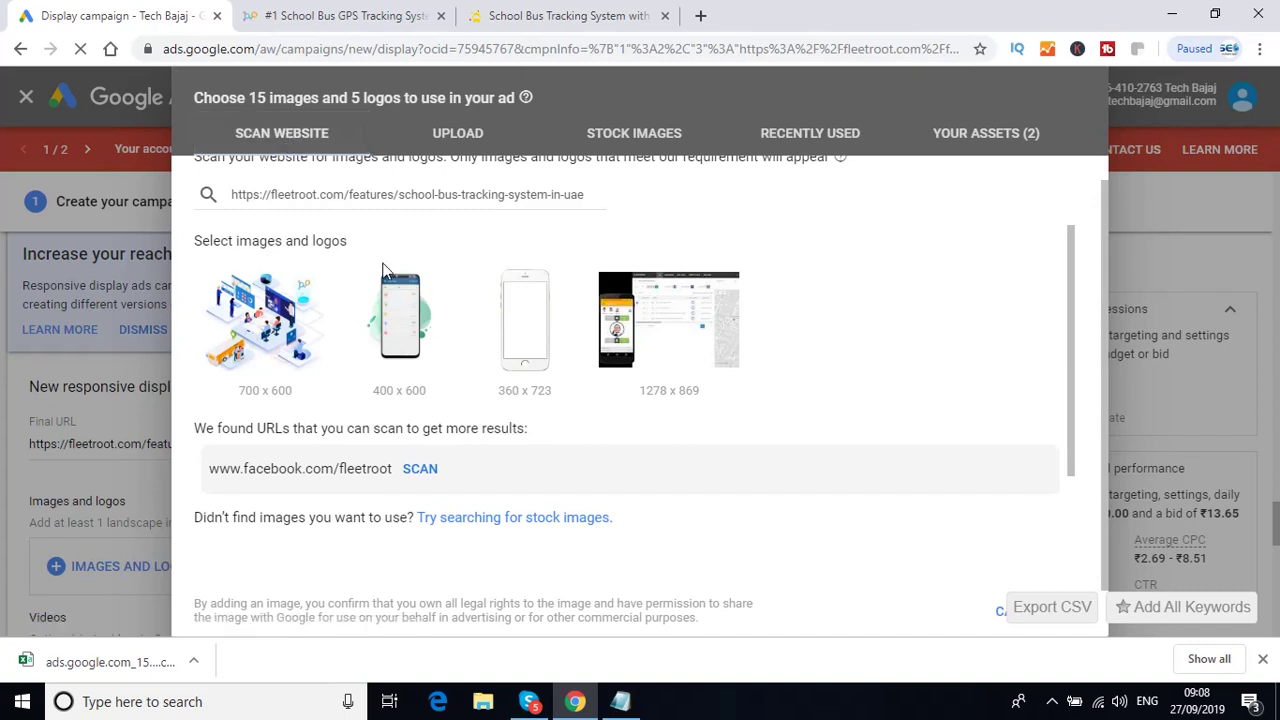
pyautogui.moveTo(400, 325)
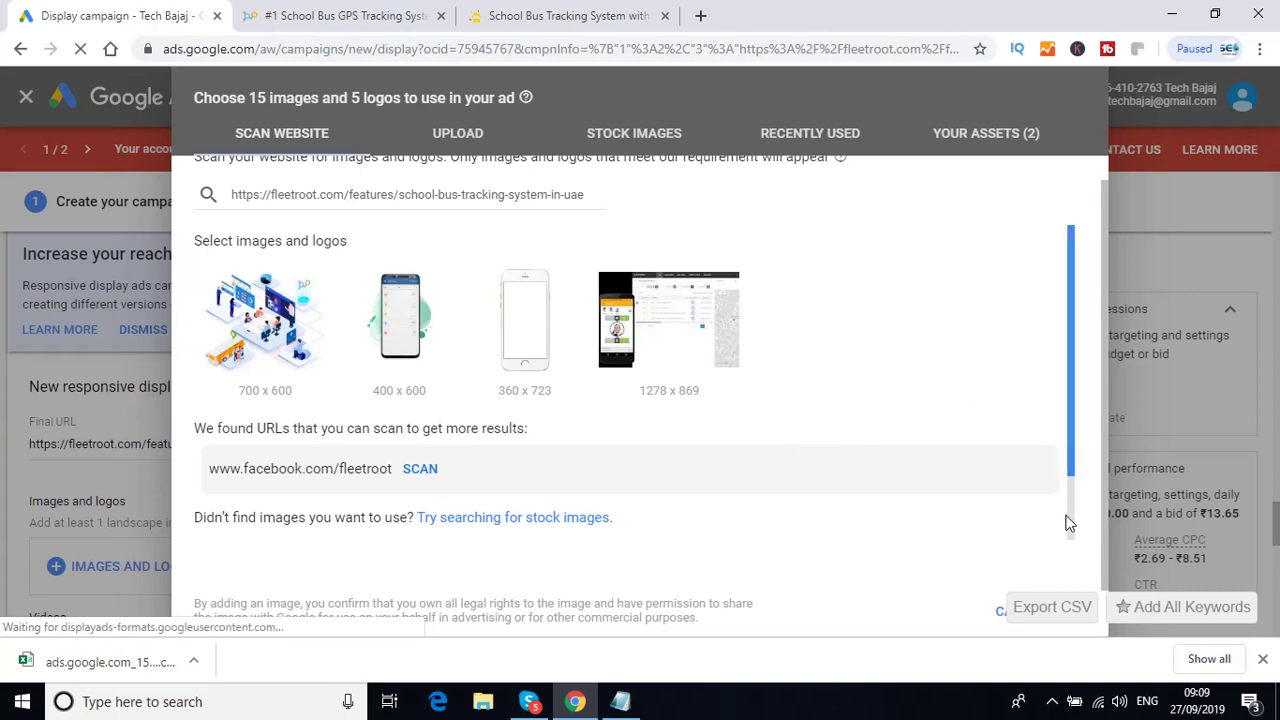
pyautogui.scroll(-2, 1070, 490)
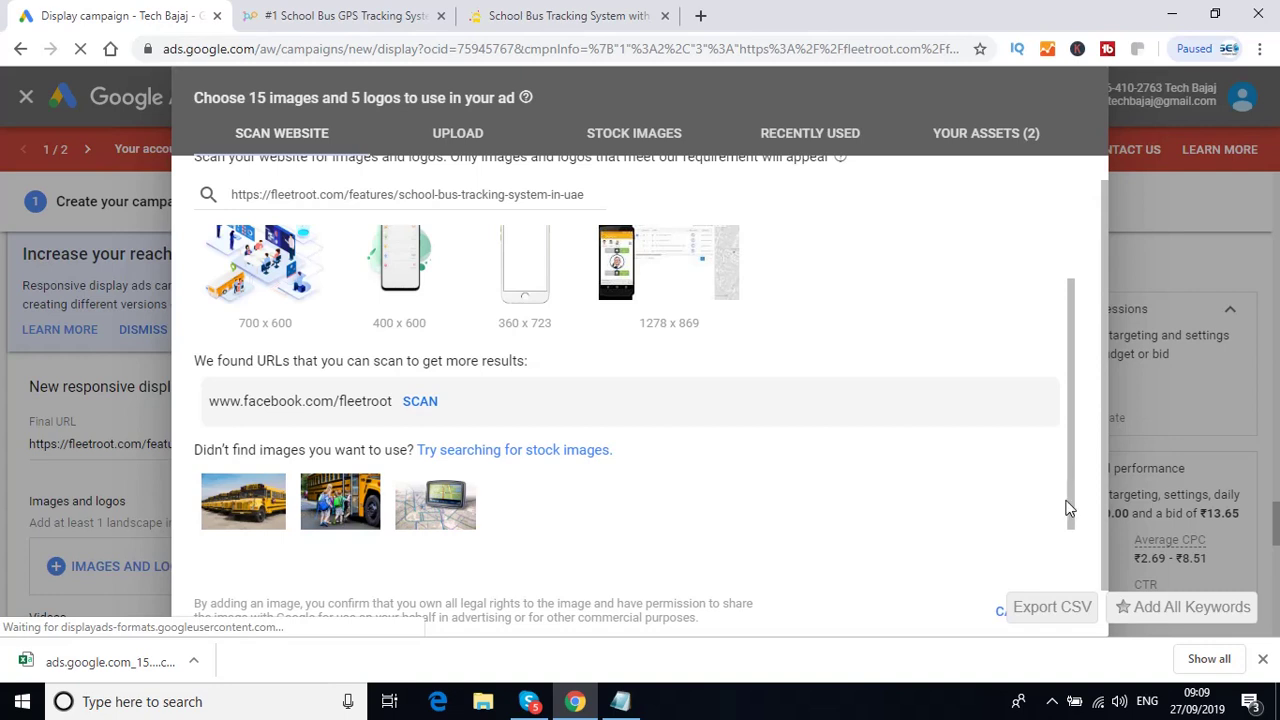
pyautogui.scroll(-1, 1073, 483)
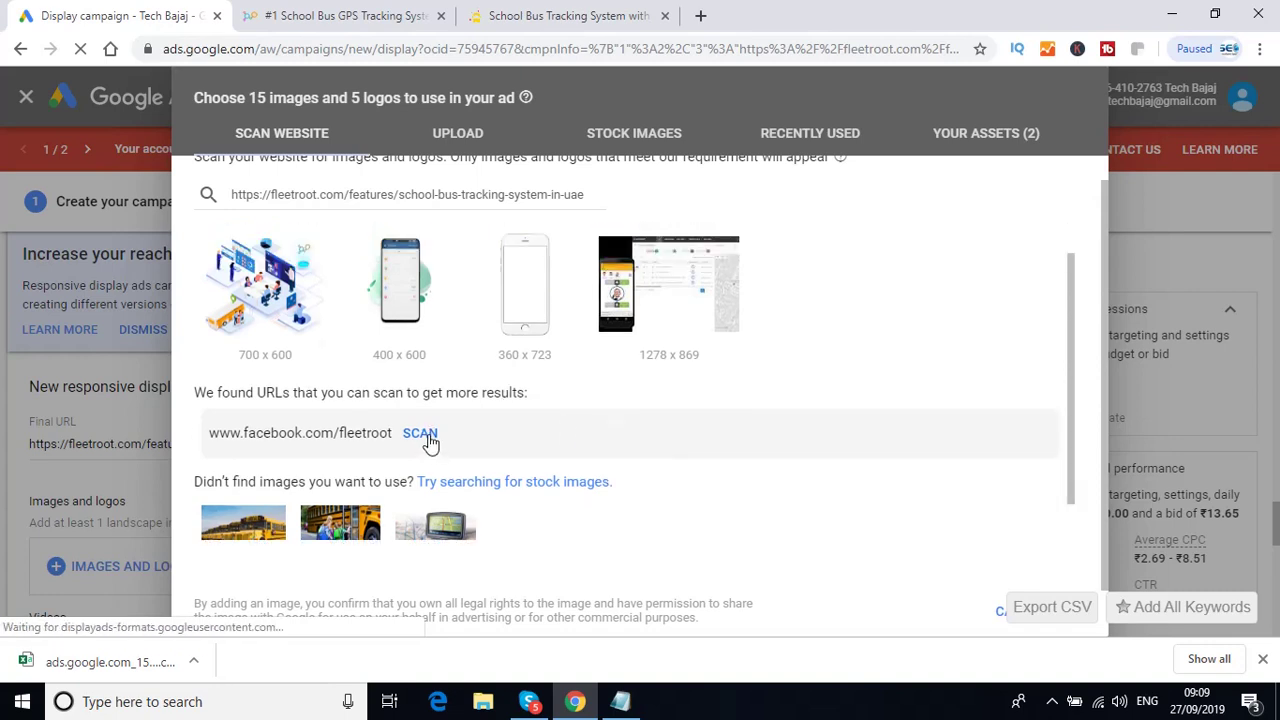
pyautogui.click(429, 441)
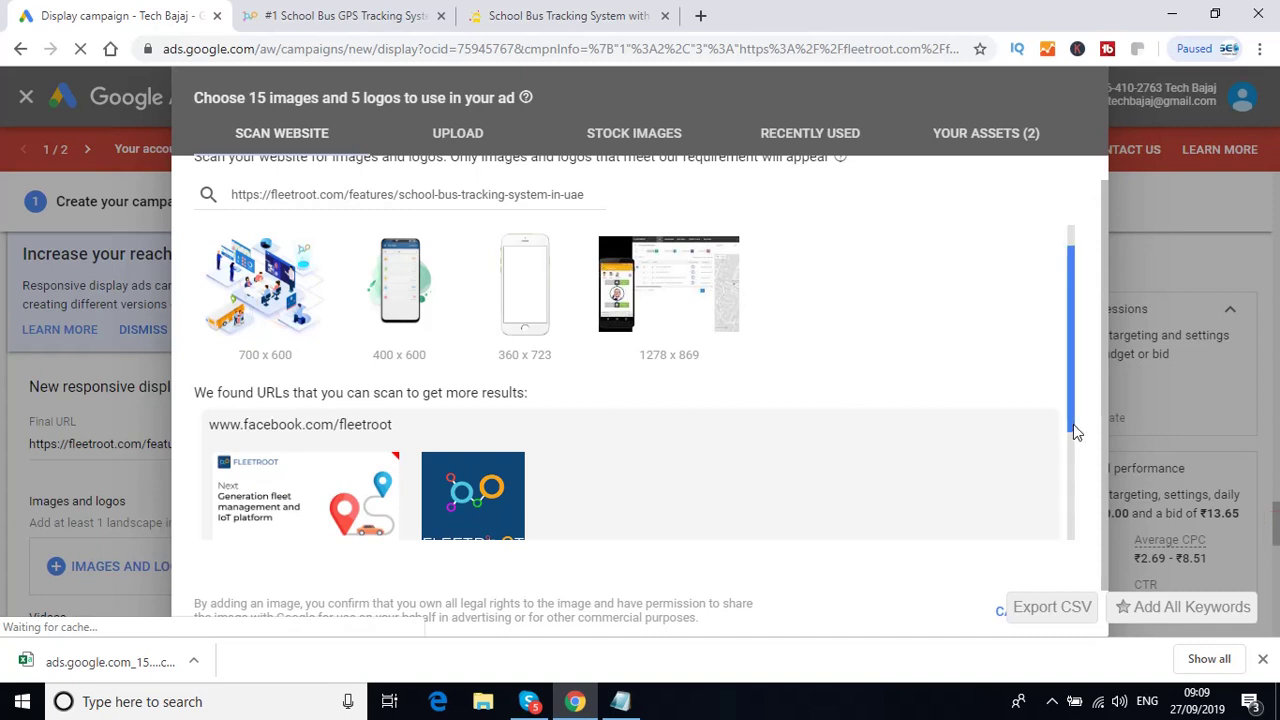
pyautogui.scroll(-1, 1072, 446)
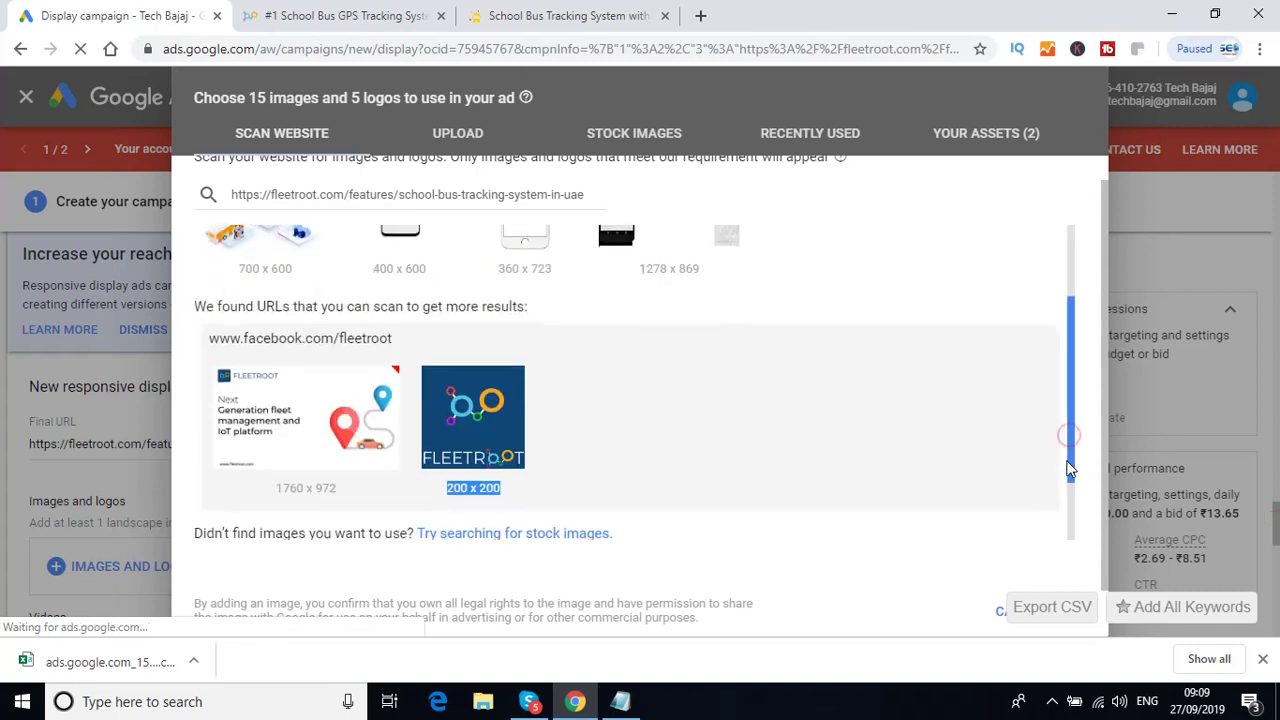
pyautogui.moveTo(1069, 436); pyautogui.dragTo(1061, 513)
pyautogui.scroll(1, 1056, 447)
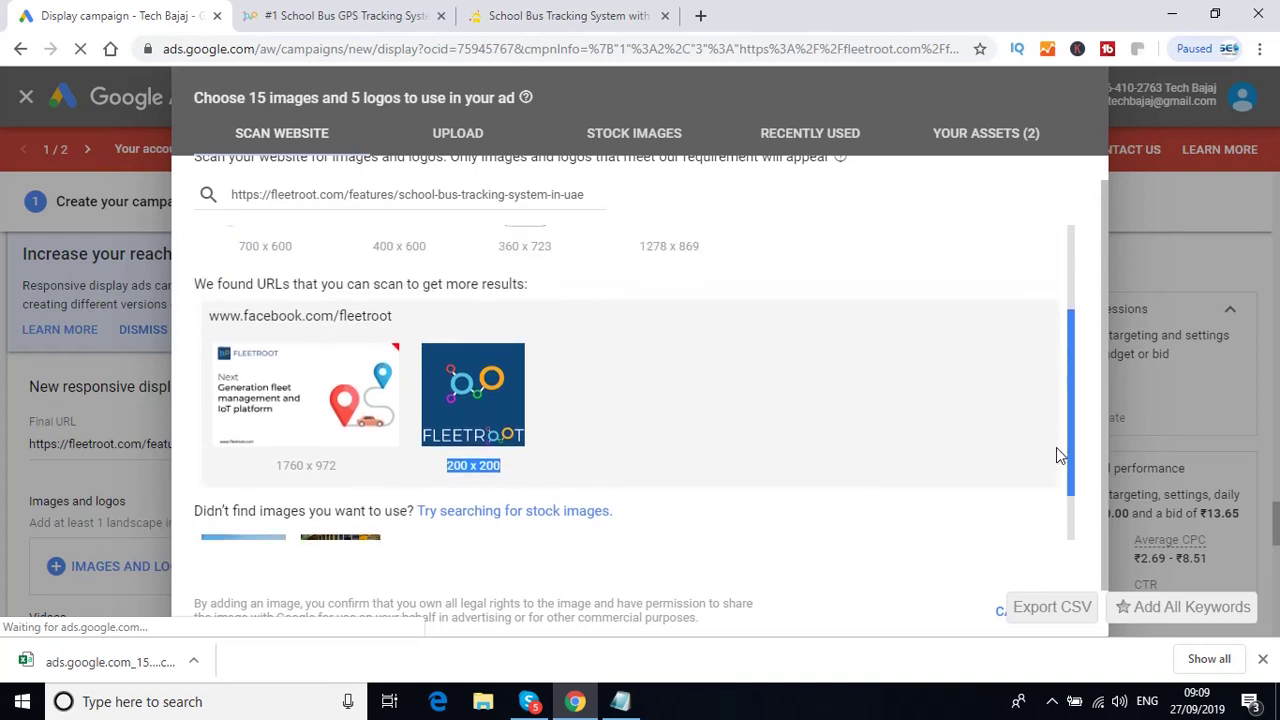
pyautogui.scroll(2, 1058, 420)
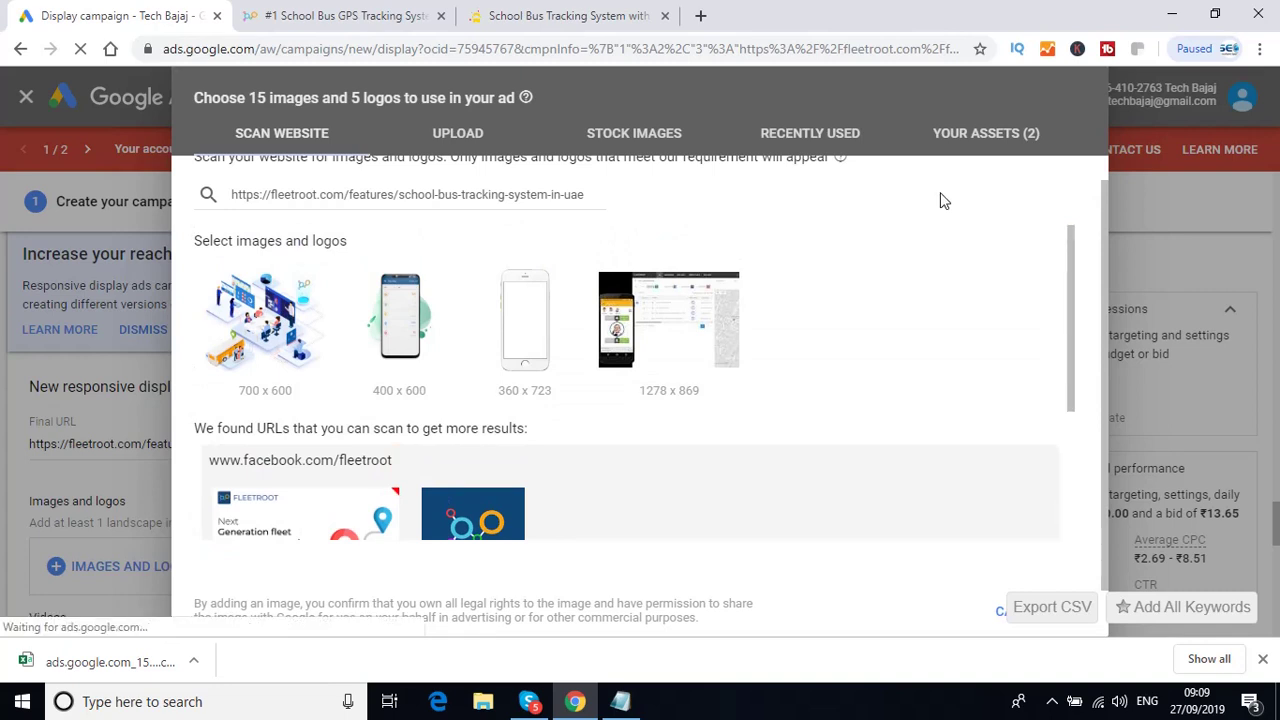
# - Check the recently used images and logos, and review the assets already selected for the ad
pyautogui.click(806, 140)
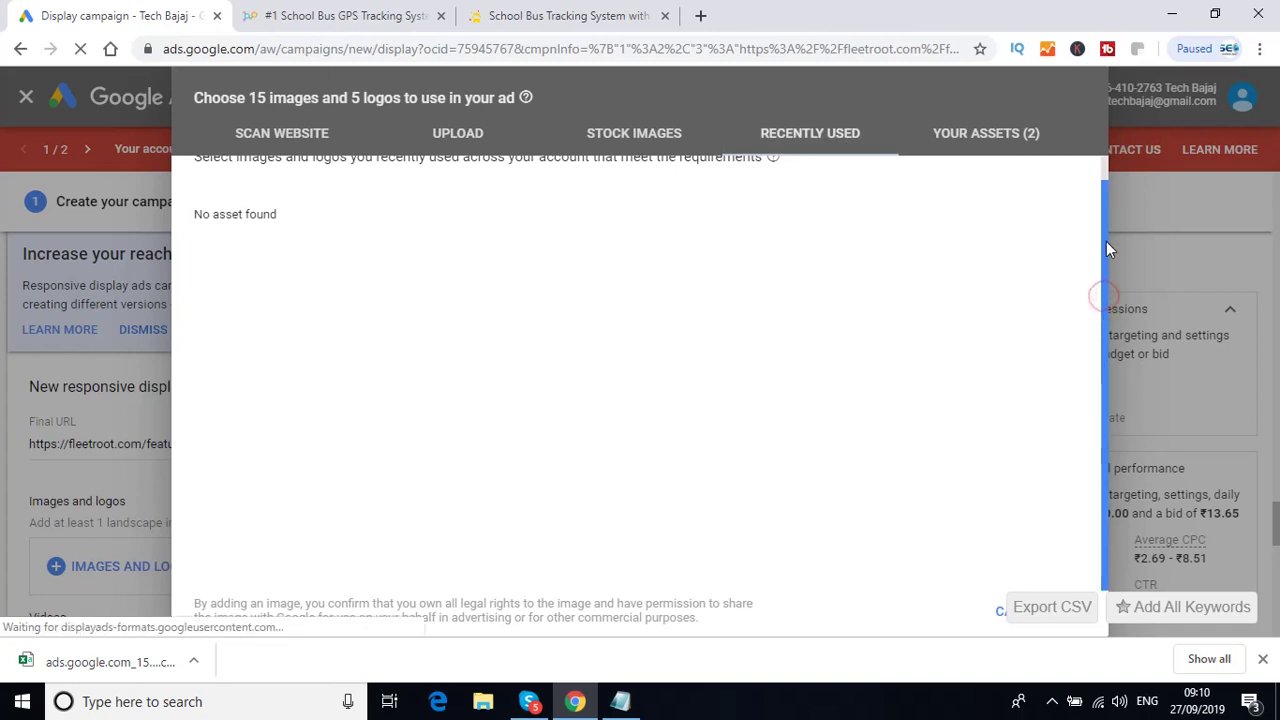
pyautogui.scroll(1, 1106, 241)
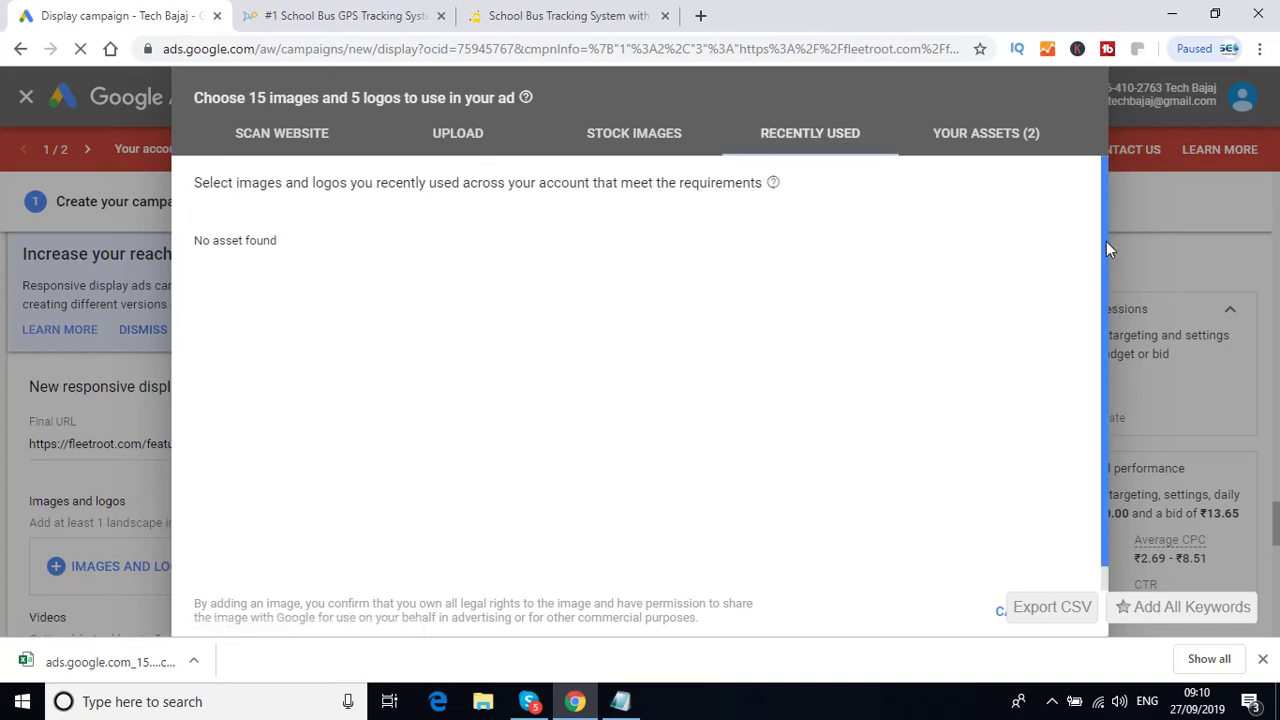
pyautogui.click(987, 140)
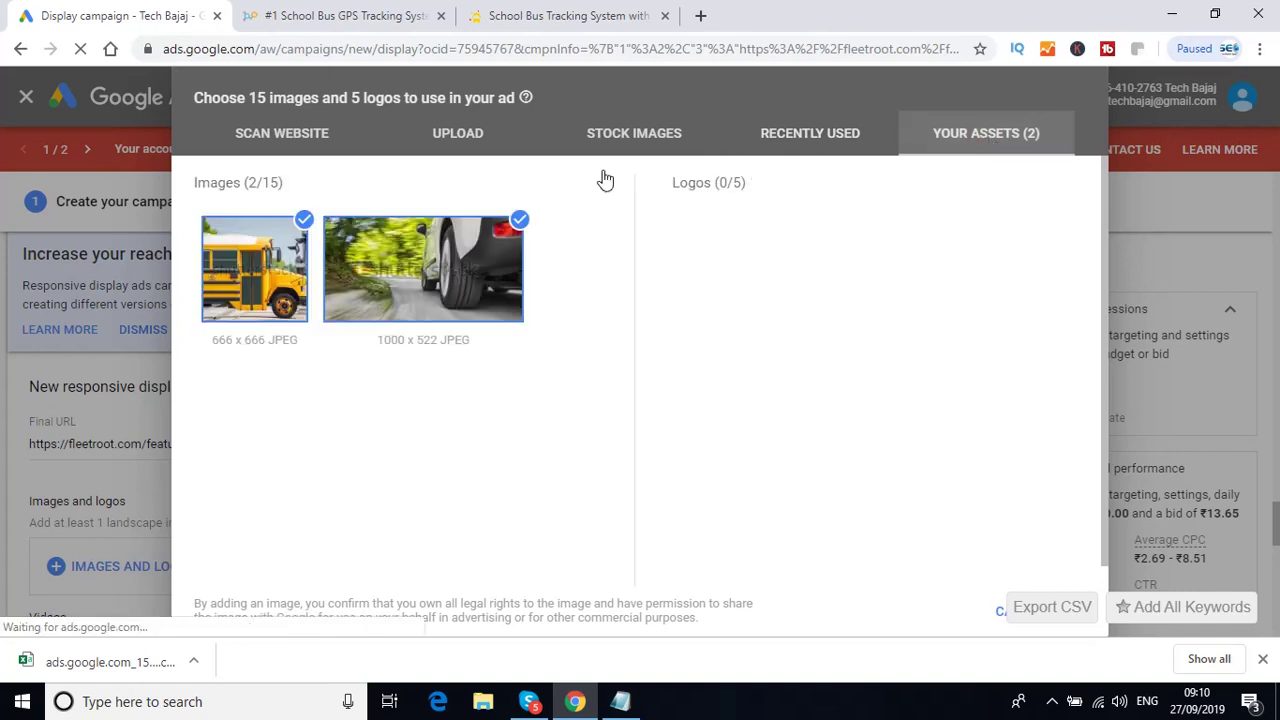
pyautogui.moveTo(410, 262)
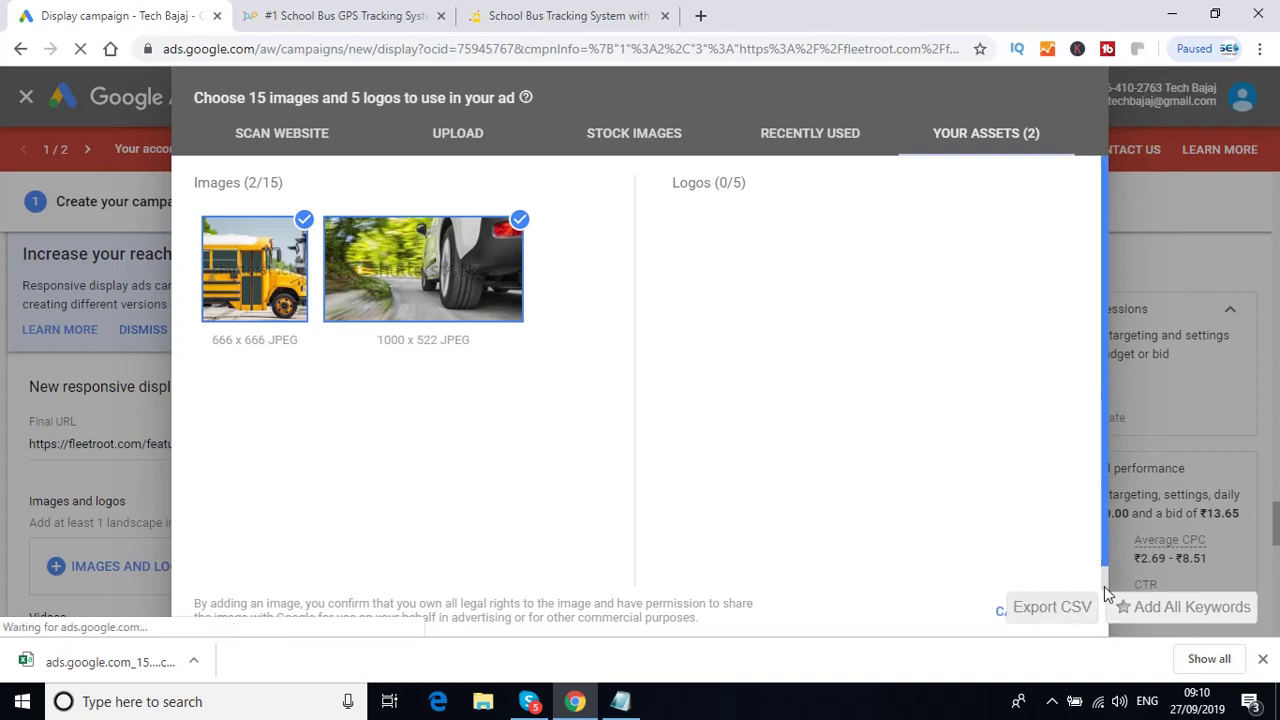
pyautogui.scroll(-1, 1105, 562)
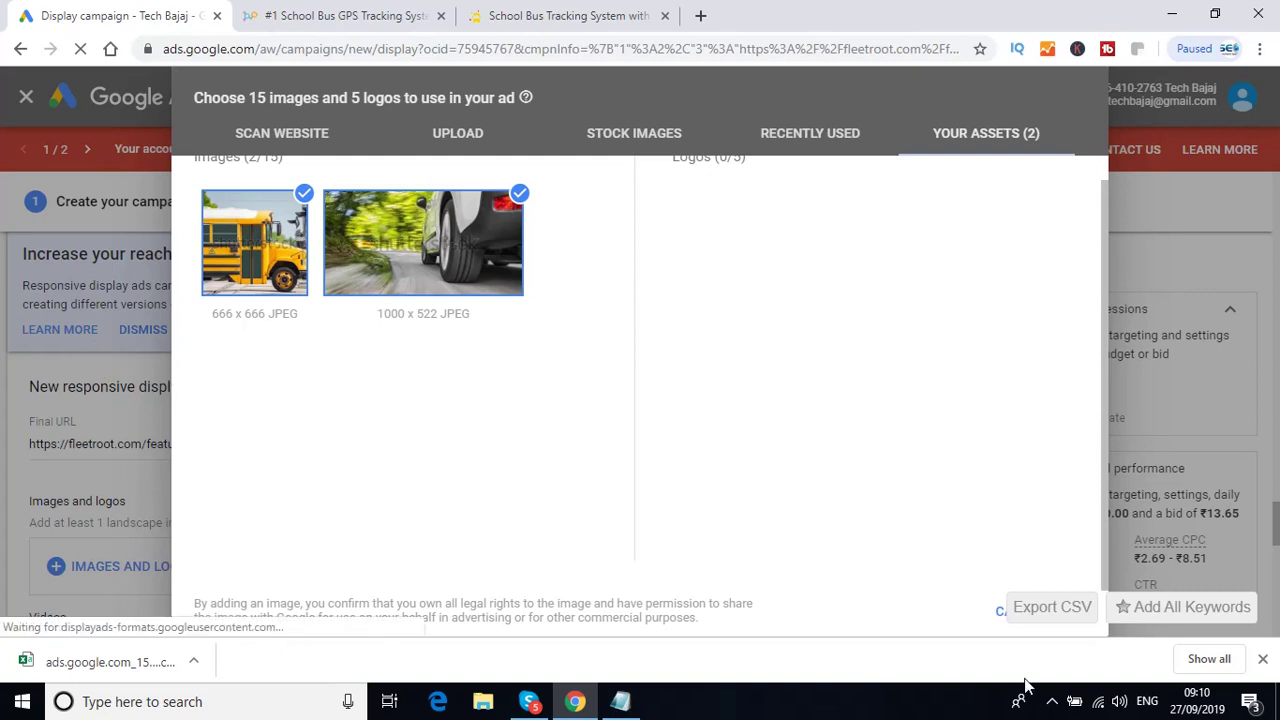
pyautogui.click(1051, 703)
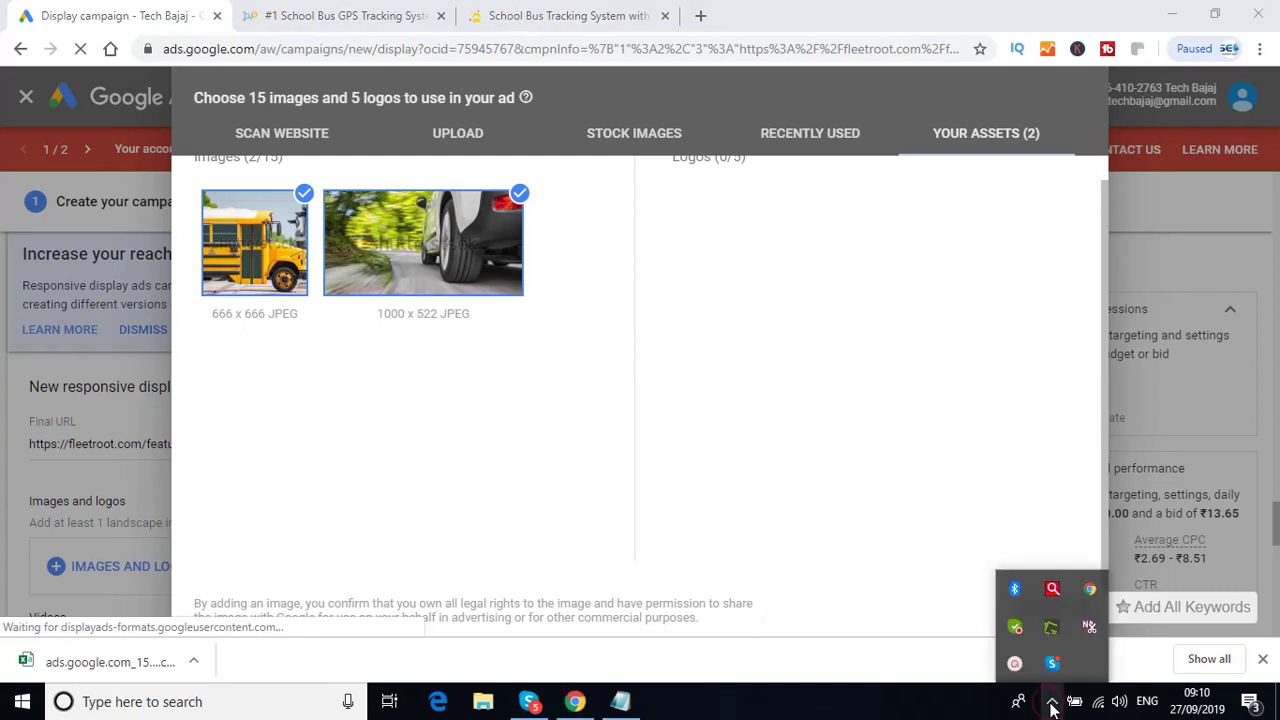
pyautogui.click(1014, 664)
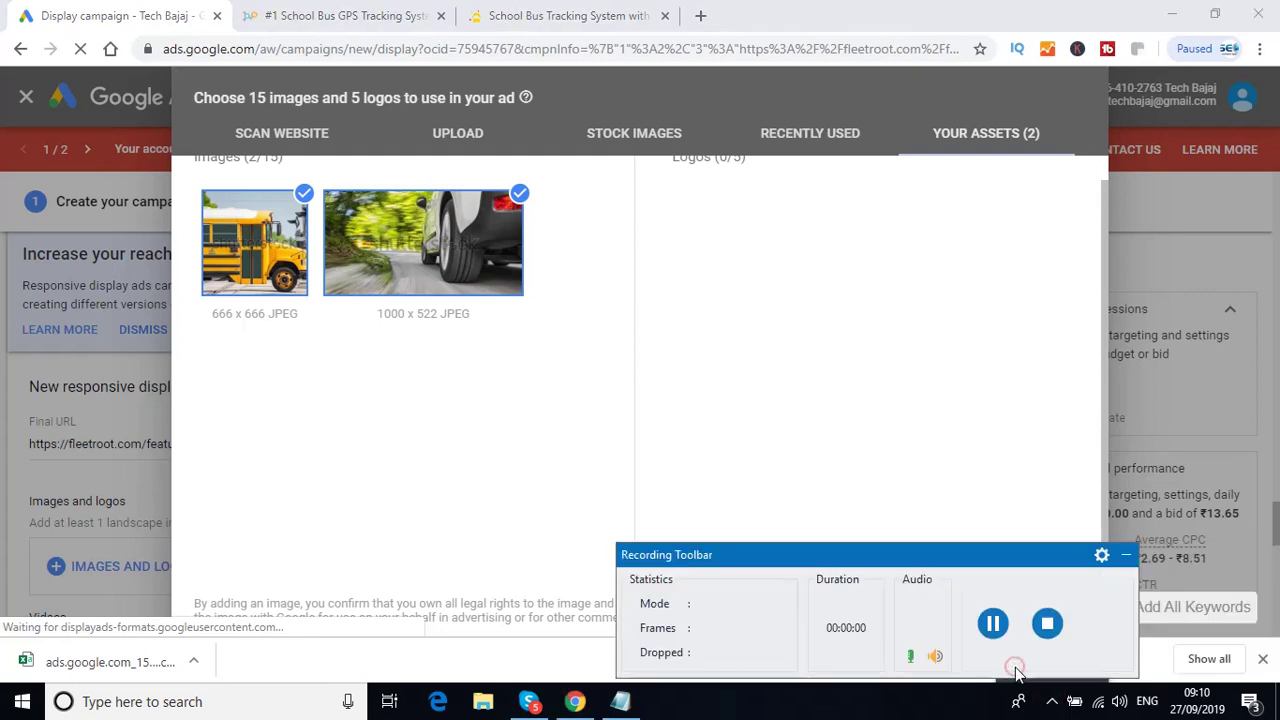